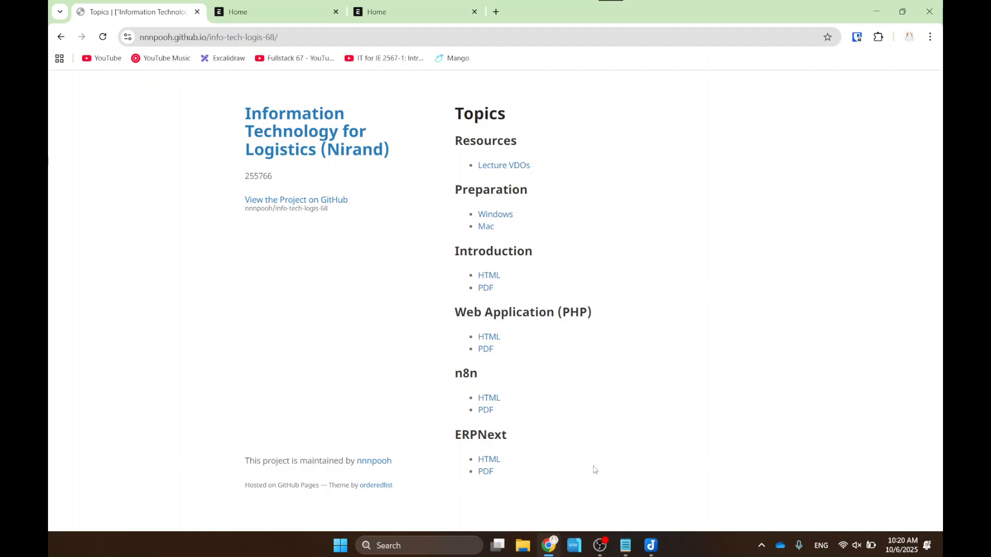
- Open the ERPNext HTML slides (T04.html) in a new Chrome tab and switch to it
{"action": "right_click", "coordinate": [490, 459]}
{"action": "left_click", "coordinate": [551, 268]}
{"action": "left_click", "coordinate": [223, 4]}
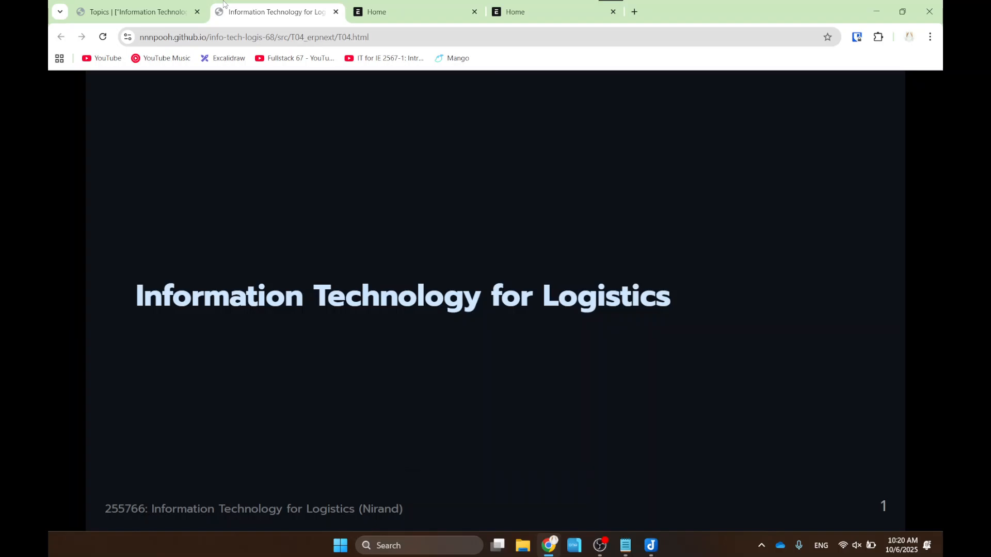
- Step through the ERPNext slides to slide 17, 'Acounting Module', then switch to the ERPNext Home tab
{"action": "key", "text": "Right"}
{"action": "key", "text": "Right"}
{"action": "key", "text": "Right"}
{"action": "key", "text": "Right"}
{"action": "key", "text": "Right"}
{"action": "key", "text": "Right"}
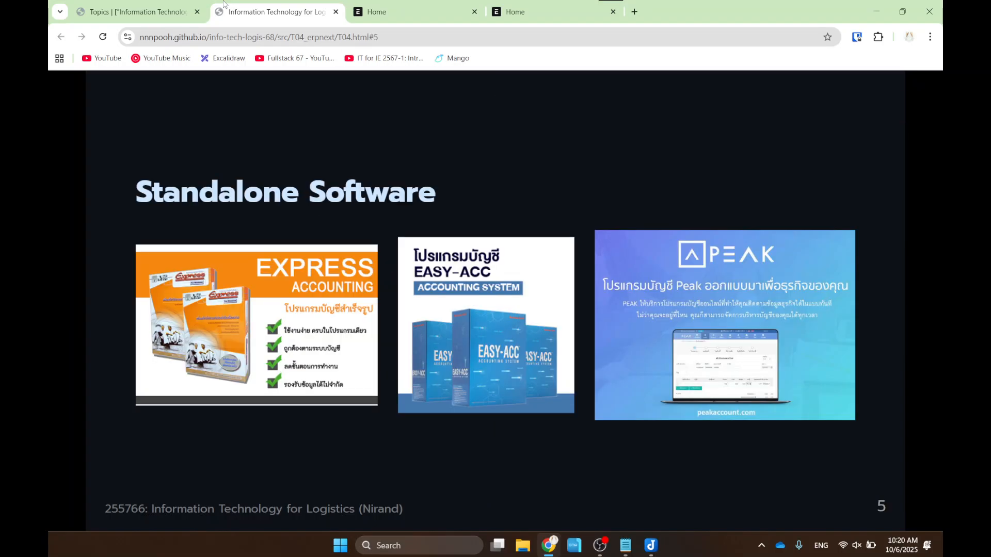
{"action": "key", "text": "Right"}
{"action": "key", "text": "Right"}
{"action": "key", "text": "Right"}
{"action": "key", "text": "Right"}
{"action": "key", "text": "Right"}
{"action": "key", "text": "Right"}
{"action": "key", "text": "Right"}
{"action": "key", "text": "Right"}
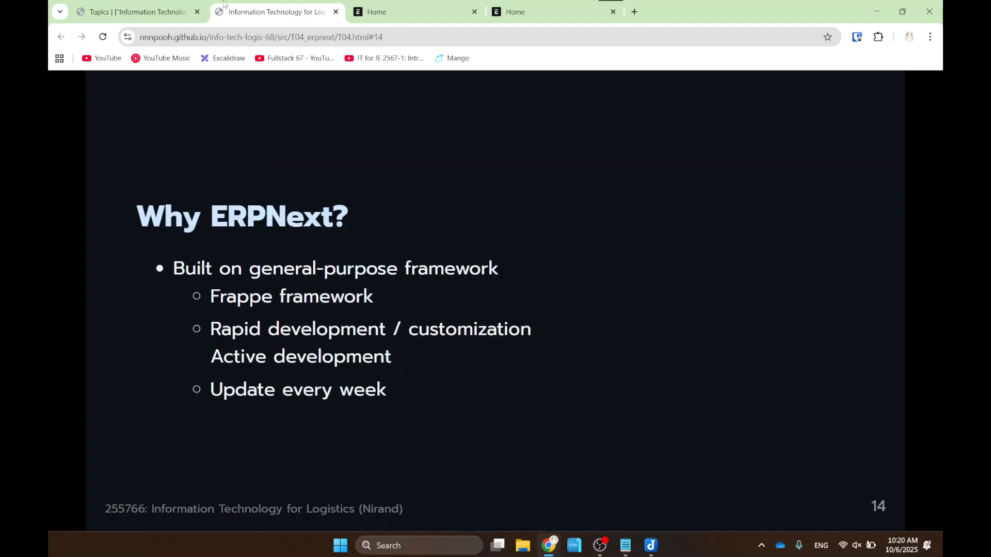
{"action": "key", "text": "Right"}
{"action": "key", "text": "Right"}
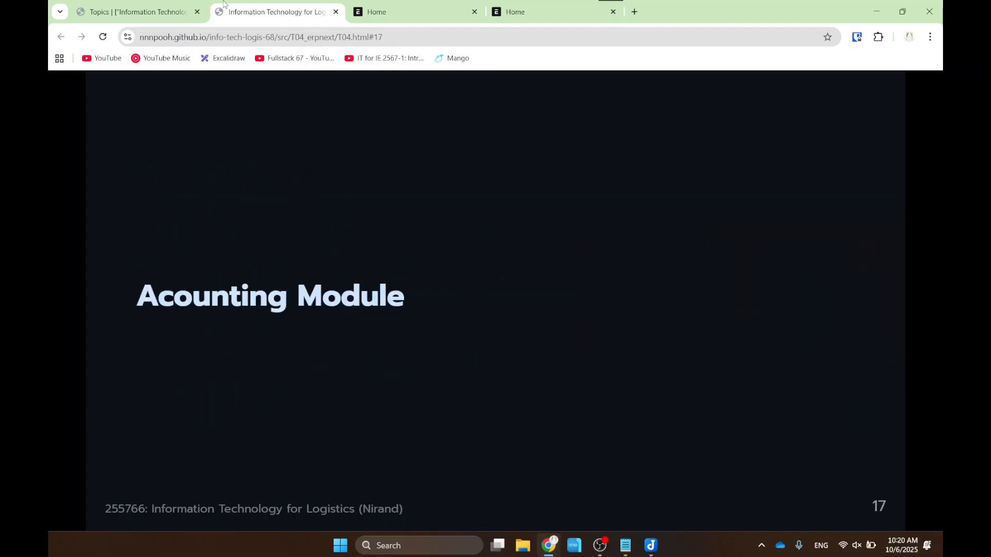
{"action": "key", "text": "Right"}
{"action": "key", "text": "Right"}
{"action": "key", "text": "Left"}
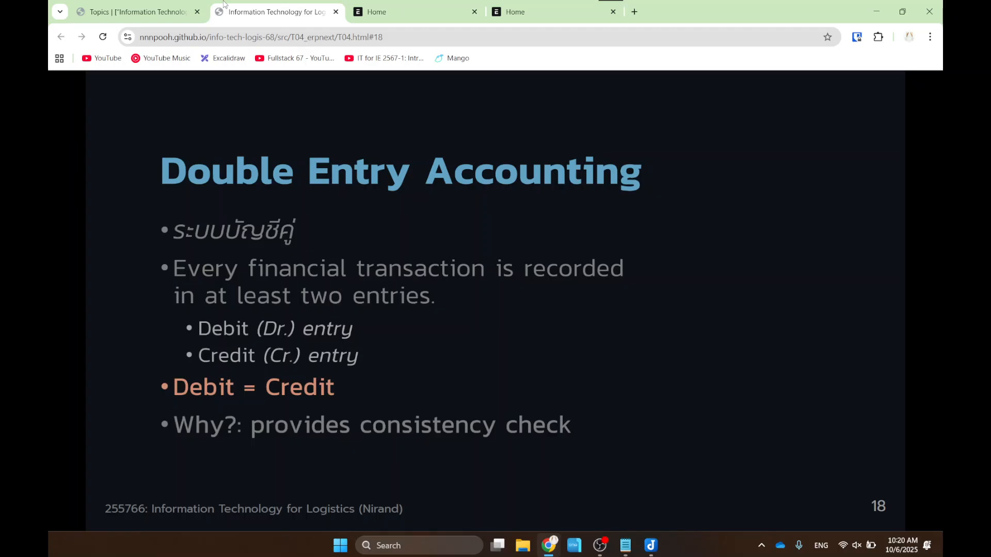
{"action": "key", "text": "Left"}
{"action": "key", "text": "Left"}
{"action": "key", "text": "Left"}
{"action": "key", "text": "Right"}
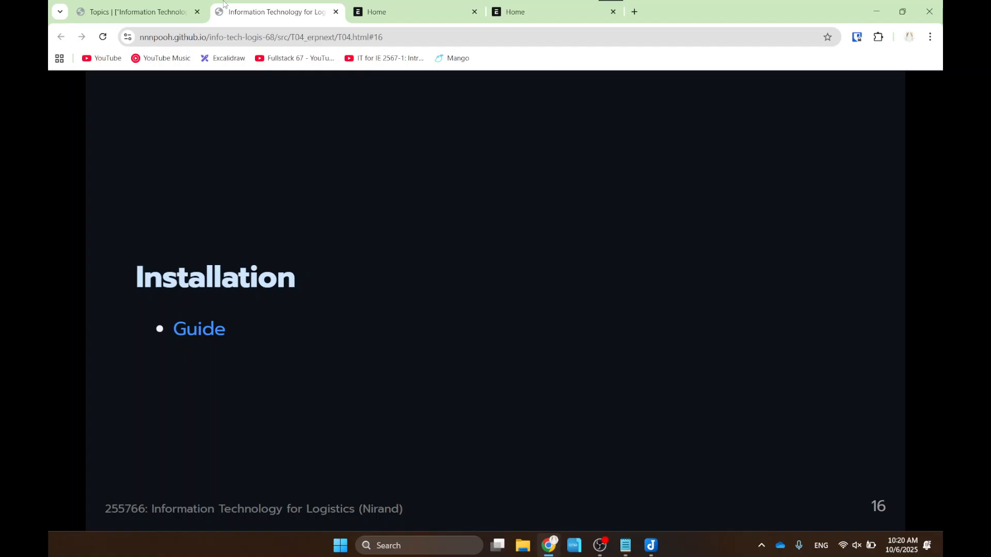
{"action": "key", "text": "Right"}
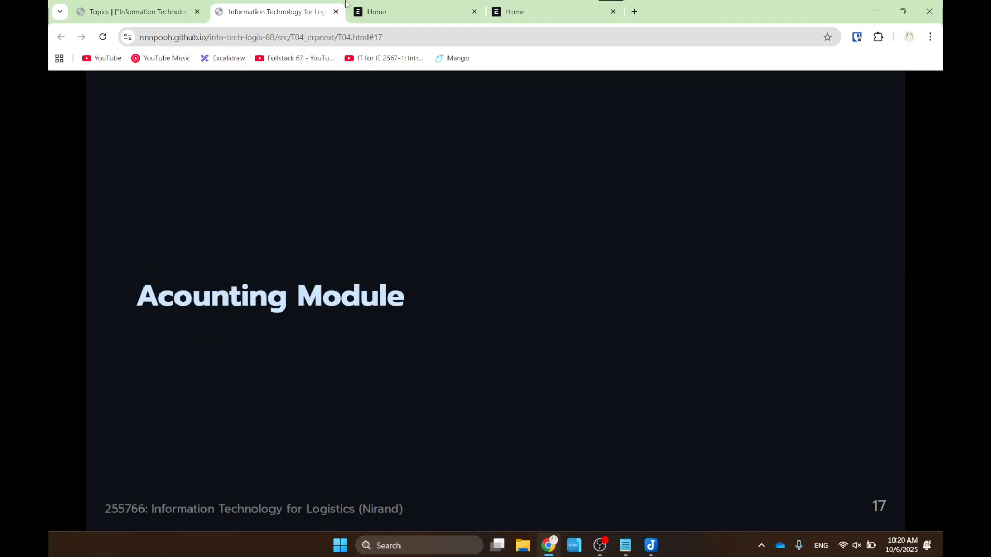
{"action": "left_click", "coordinate": [361, 5]}
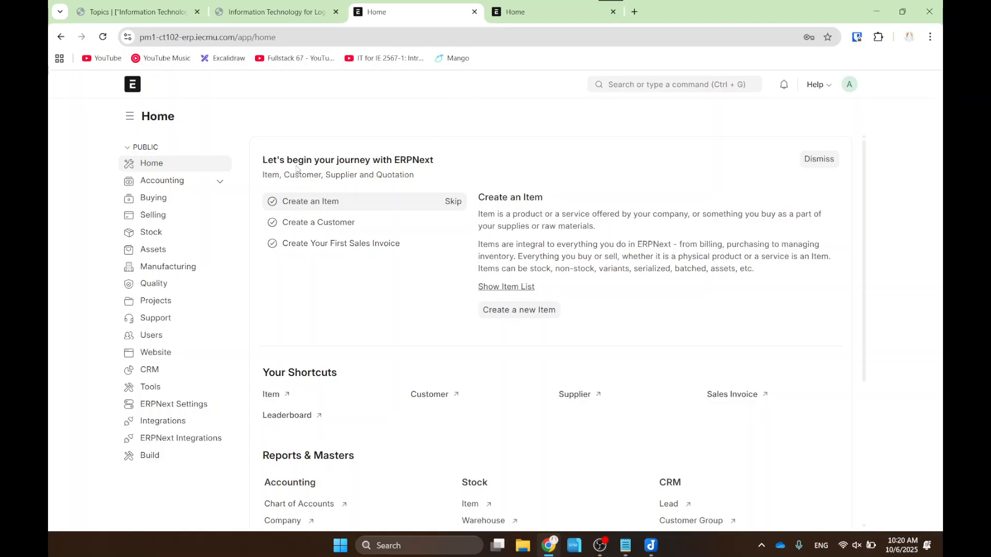
- Box the module sidebar, Accounting, Buying and Selling in red, clear them, then show tech01's Home
{"action": "left_click_drag", "start_coordinate": [72, 97], "coordinate": [264, 499]}
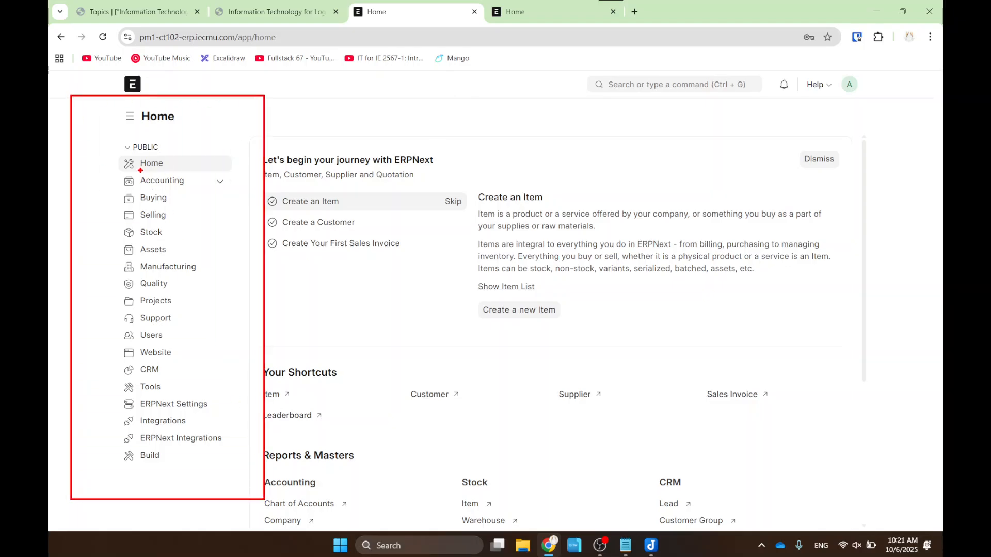
{"action": "left_click_drag", "start_coordinate": [106, 169], "coordinate": [251, 190]}
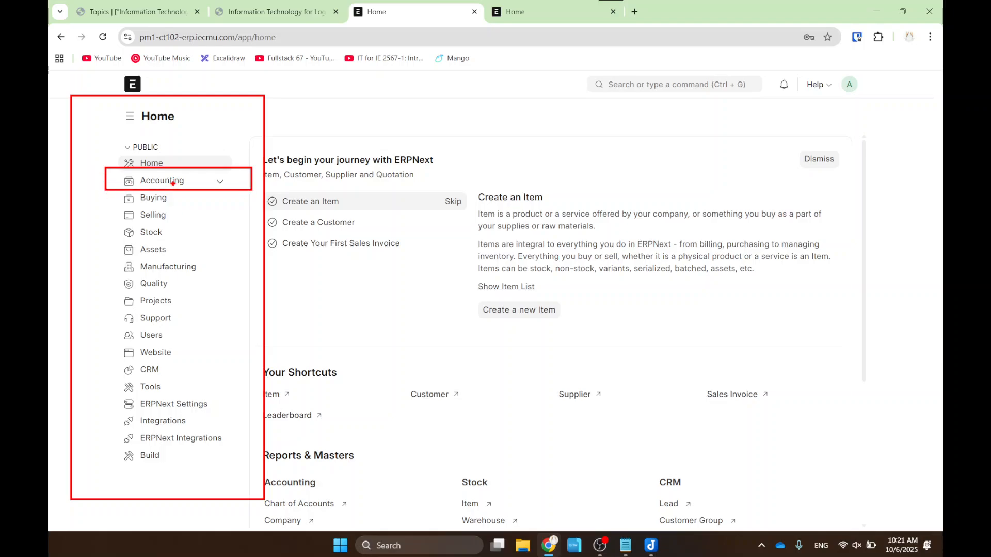
{"action": "left_click_drag", "start_coordinate": [112, 192], "coordinate": [176, 206]}
{"action": "left_click_drag", "start_coordinate": [109, 207], "coordinate": [193, 226]}
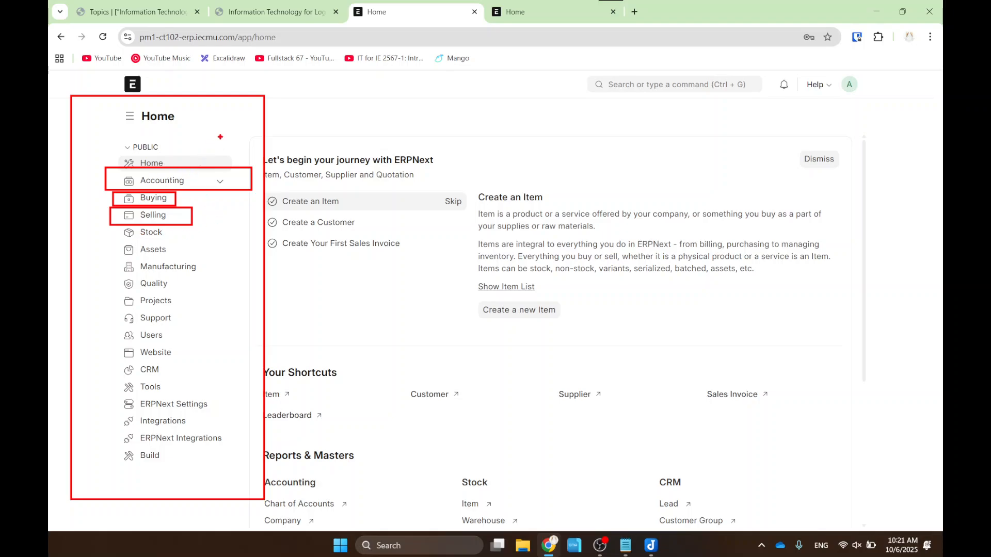
{"action": "key", "text": "Escape"}
{"action": "left_click", "coordinate": [514, 15]}
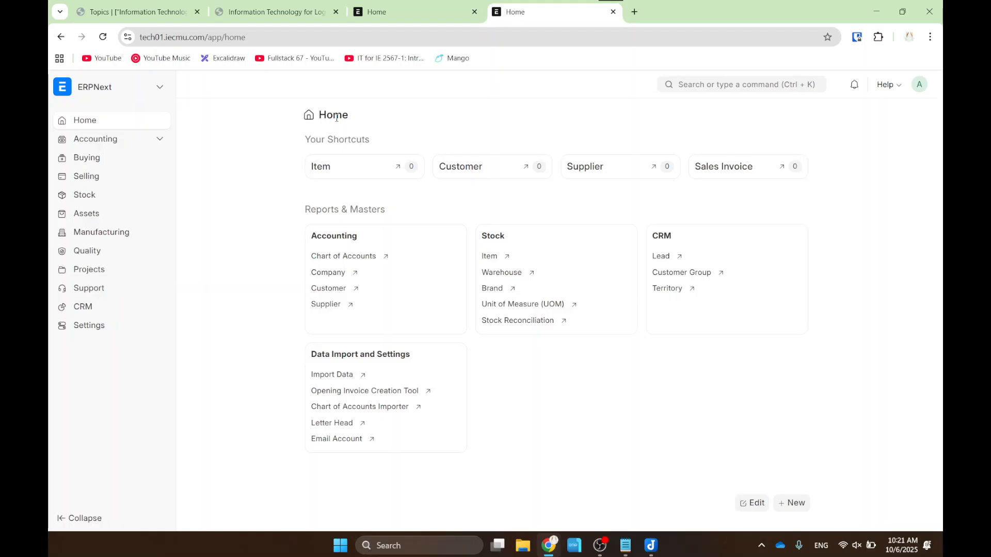
- Open and collapse Accounting on tech01, then return to the pm1-ct102 Home workspace
{"action": "left_click", "coordinate": [139, 142]}
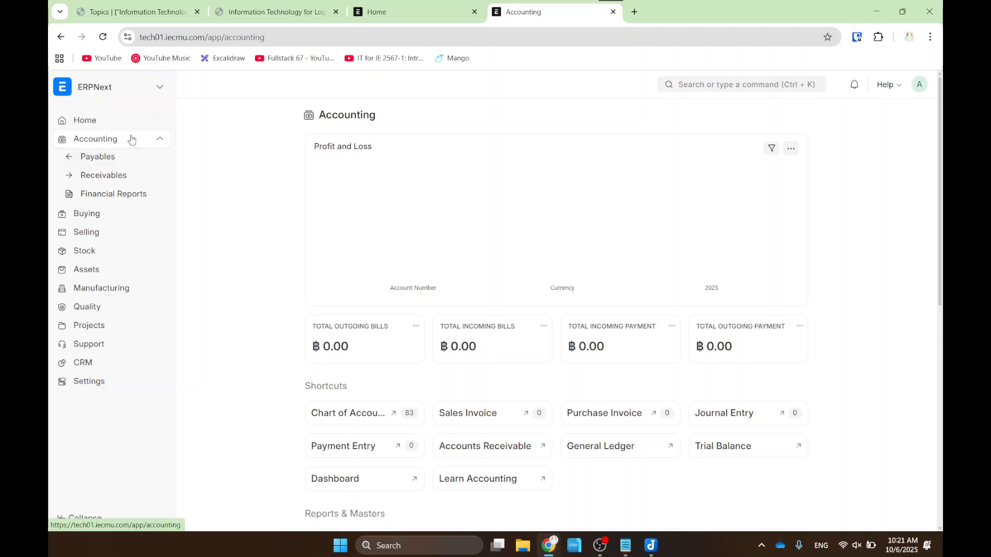
{"action": "left_click", "coordinate": [159, 140]}
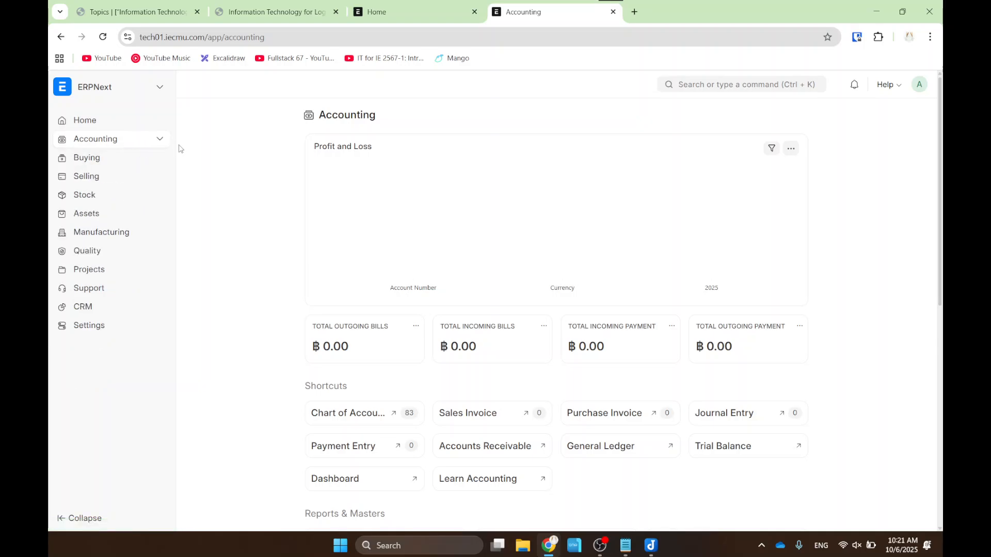
{"action": "left_click", "coordinate": [357, 12]}
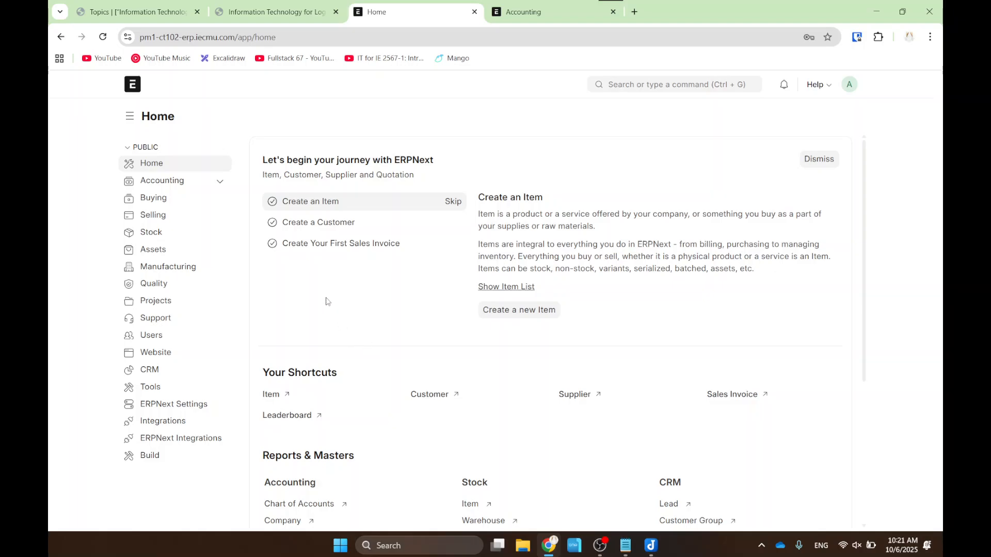
- Launch DBeaver by searching 'db' in Windows Search
{"action": "left_click", "coordinate": [390, 546]}
{"action": "type", "text": "d"}
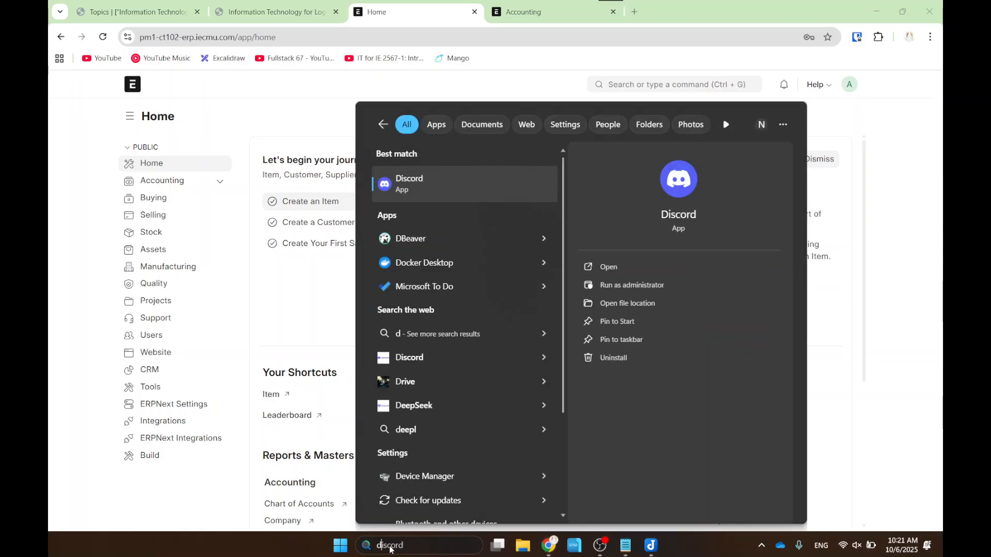
{"action": "type", "text": "b"}
{"action": "key", "text": "Return"}
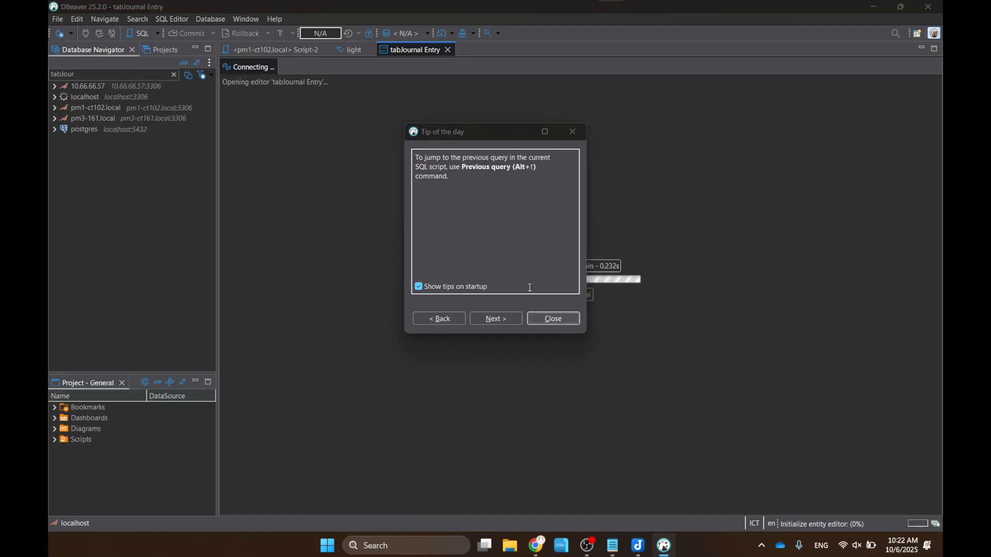
- Dismiss the update, Connection lost and tip dialogs, widen the navigator, and expand pm1-ct102.local's Databases
{"action": "left_click", "coordinate": [692, 350]}
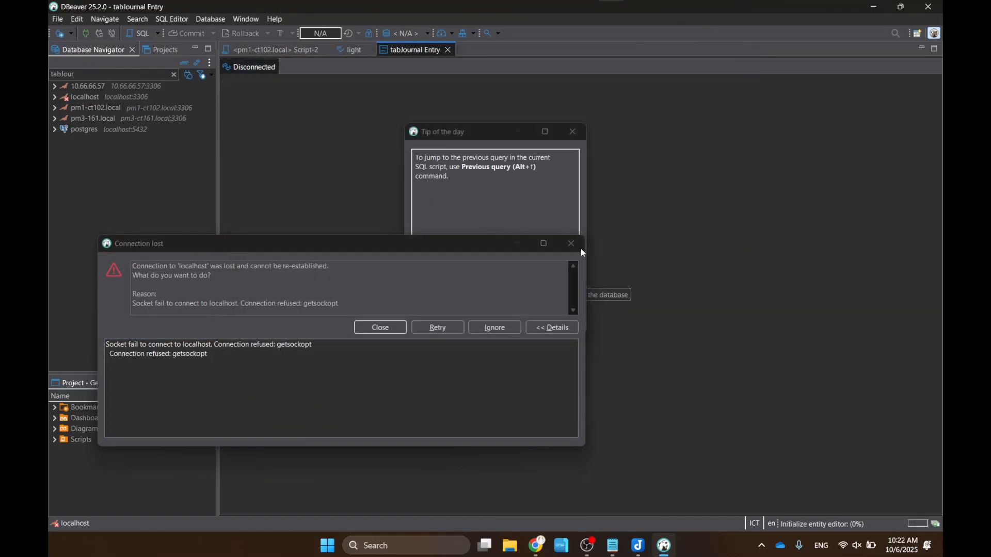
{"action": "left_click", "coordinate": [571, 243]}
{"action": "left_click", "coordinate": [572, 133]}
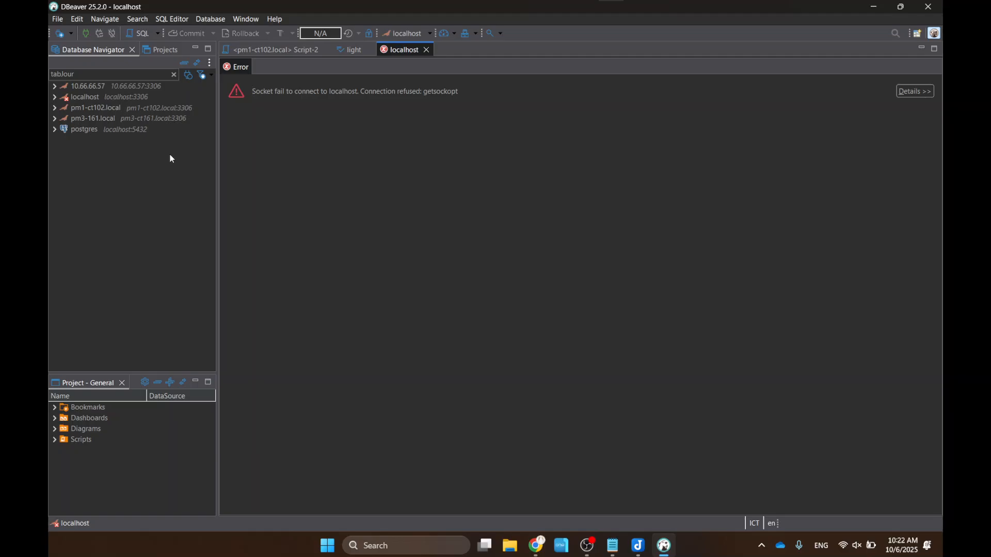
{"action": "left_click_drag", "start_coordinate": [217, 160], "coordinate": [260, 169]}
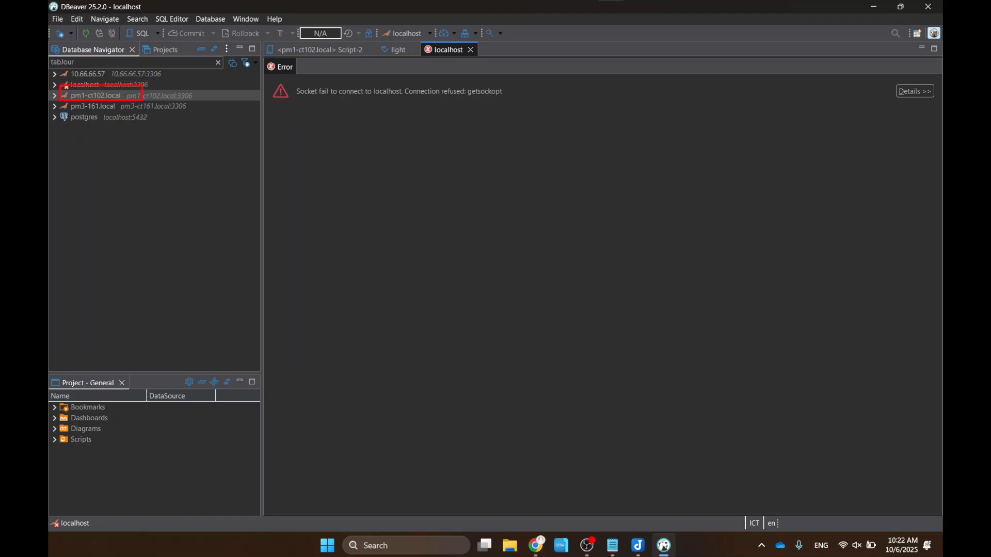
{"action": "left_click", "coordinate": [54, 96]}
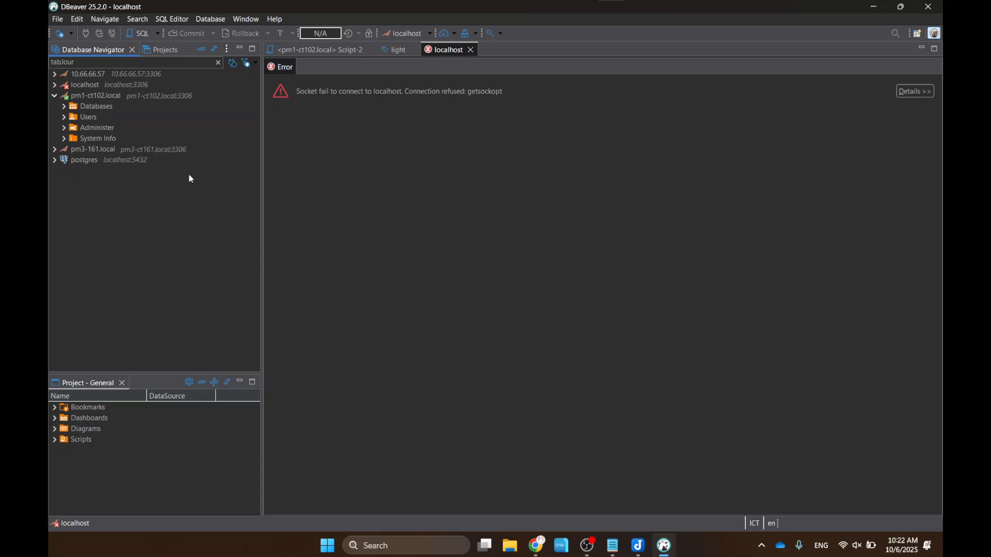
{"action": "left_click", "coordinate": [64, 106]}
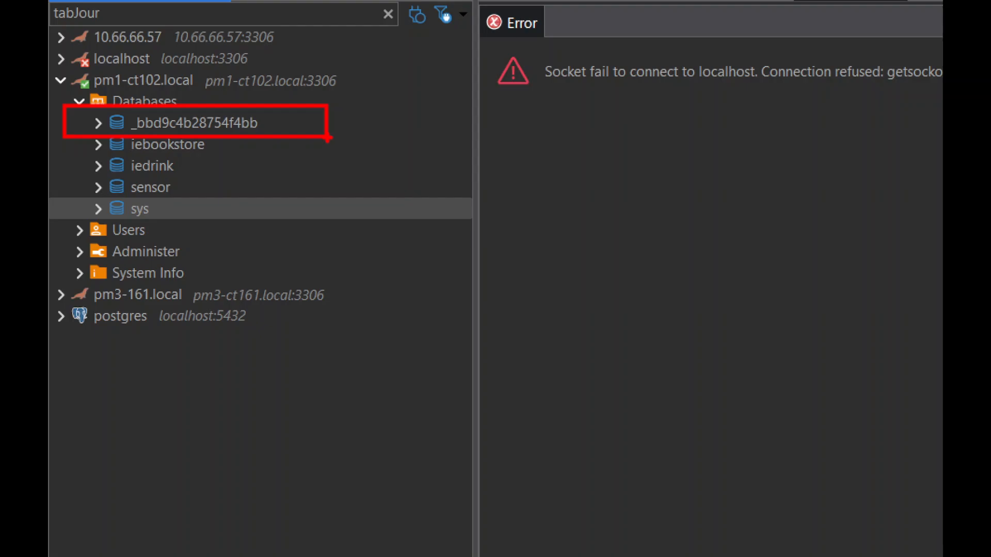
- Expand the _bbd9c4b28754f4bb database and clear the tabJour filter to list all its tables
{"action": "left_click", "coordinate": [98, 123]}
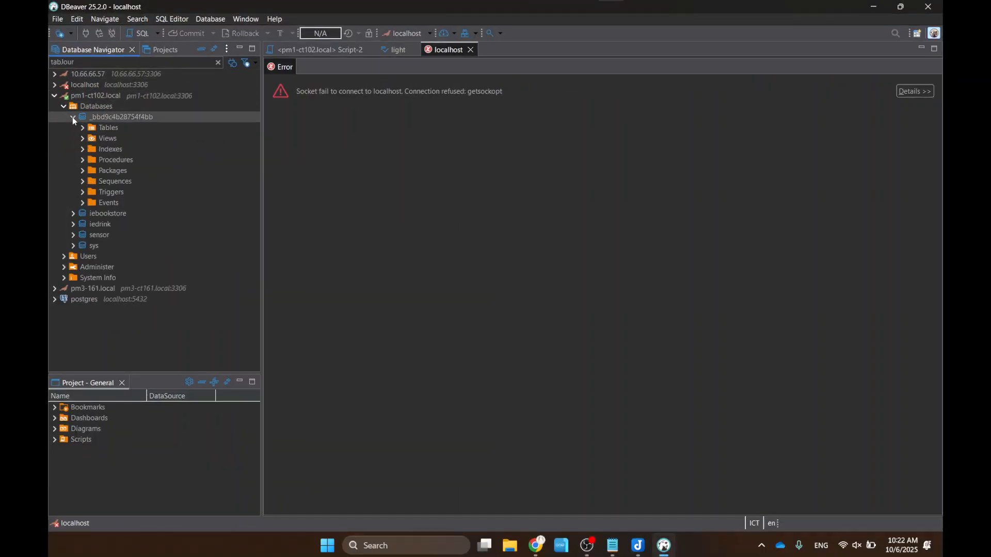
{"action": "double_click", "coordinate": [106, 128]}
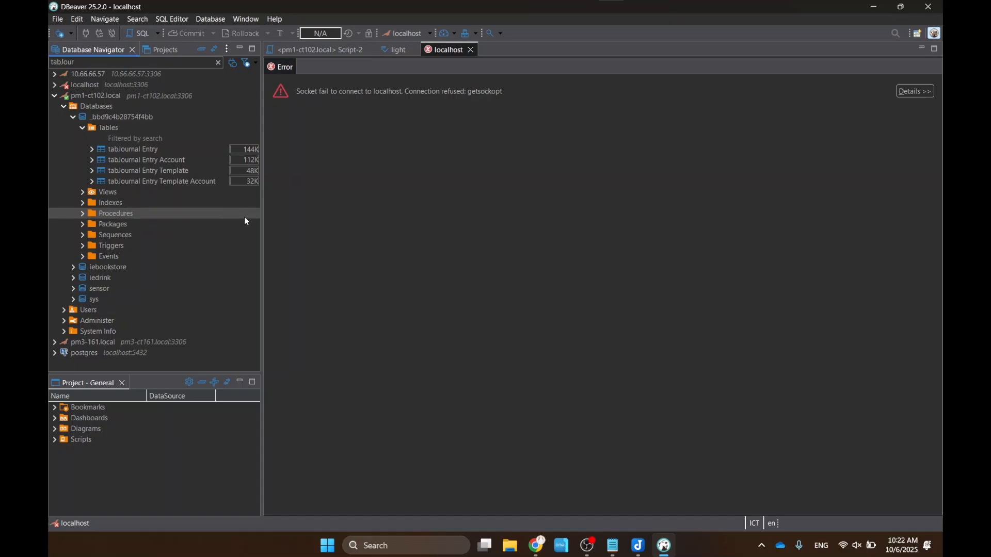
{"action": "left_click", "coordinate": [218, 62]}
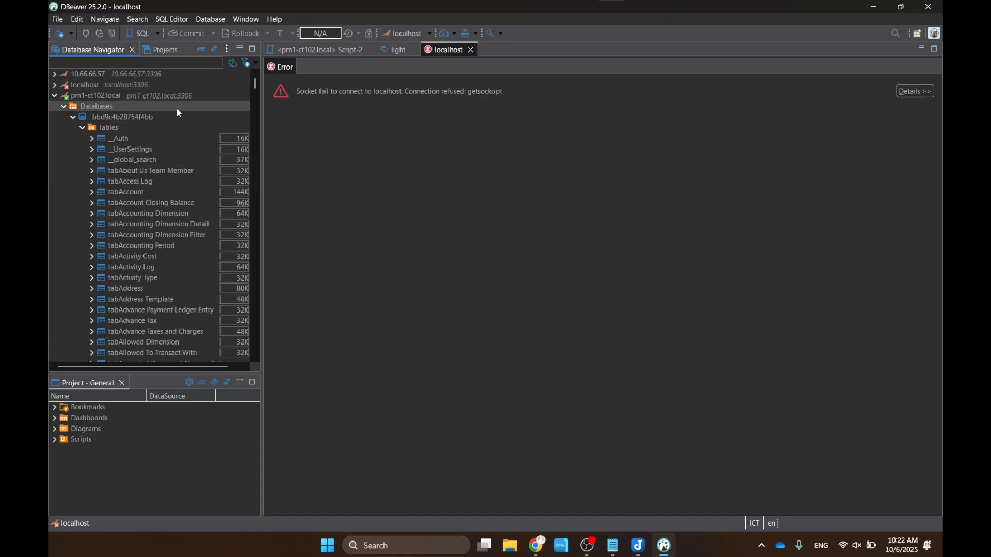
{"action": "scroll", "coordinate": [217, 198], "scroll_direction": "down", "scroll_amount": 20}
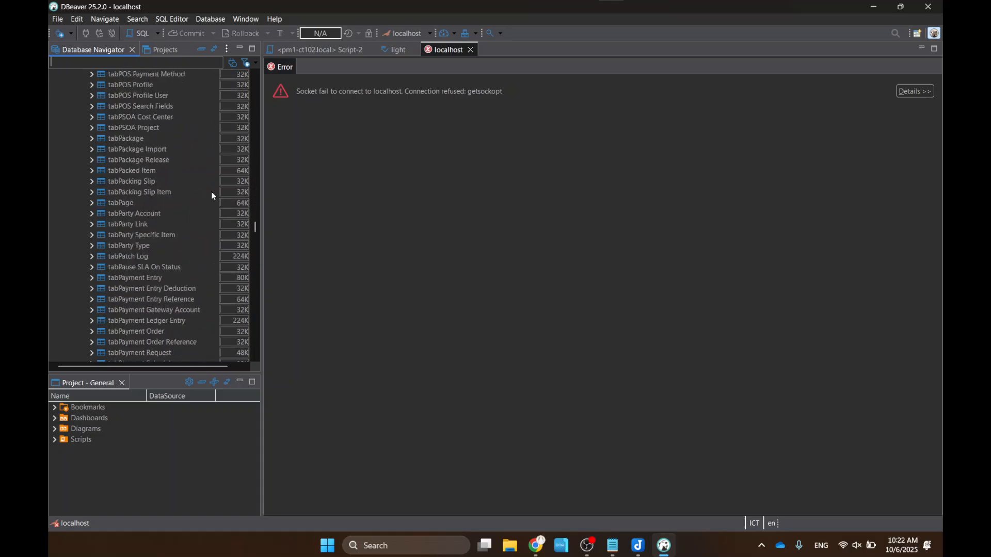
{"action": "scroll", "coordinate": [212, 191], "scroll_direction": "down", "scroll_amount": 9}
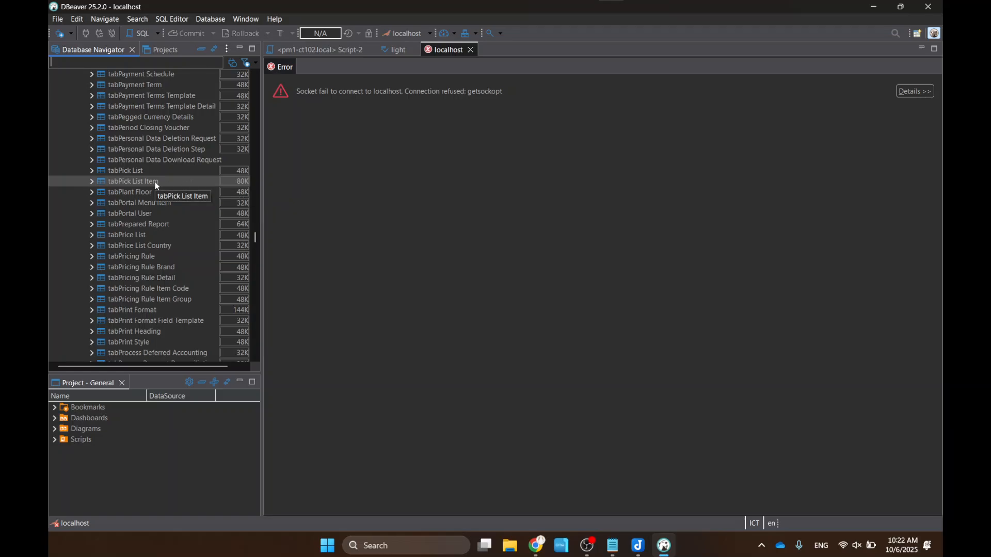
- Widen the table list so full names show, scroll back to __Auth, and mark the filter settings
{"action": "left_click_drag", "start_coordinate": [262, 185], "coordinate": [336, 191]}
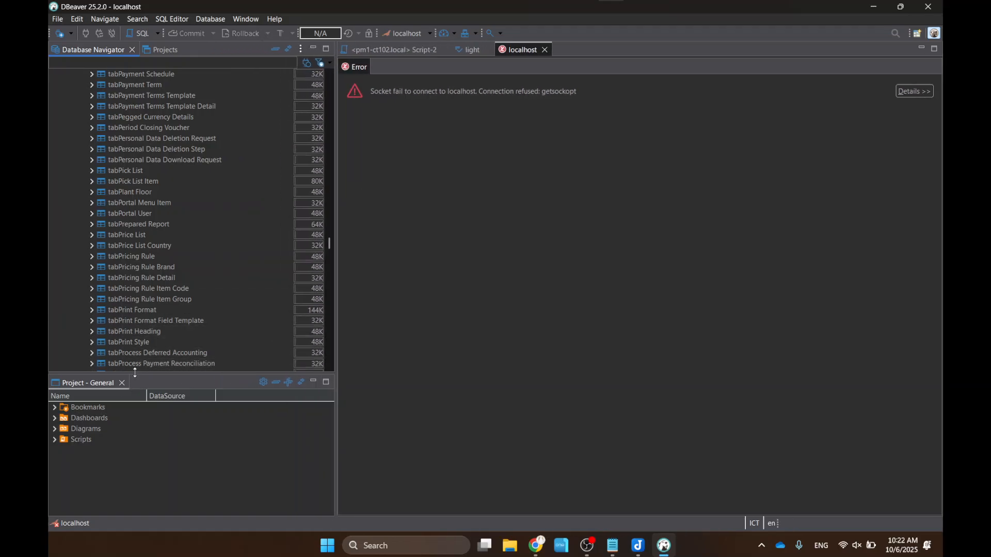
{"action": "scroll", "coordinate": [141, 318], "scroll_direction": "up", "scroll_amount": 20}
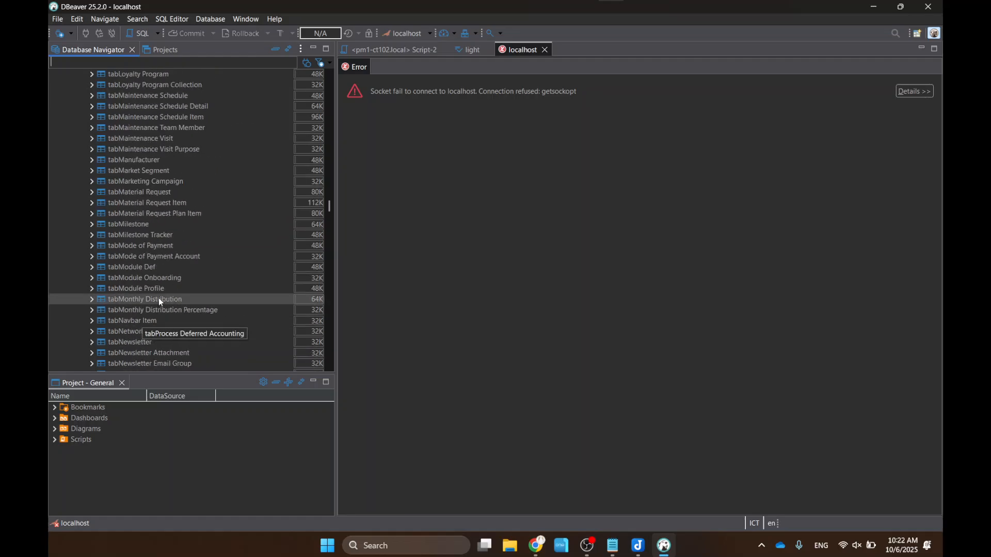
{"action": "scroll", "coordinate": [159, 298], "scroll_direction": "up", "scroll_amount": 9}
{"action": "scroll", "coordinate": [153, 211], "scroll_direction": "up", "scroll_amount": 20}
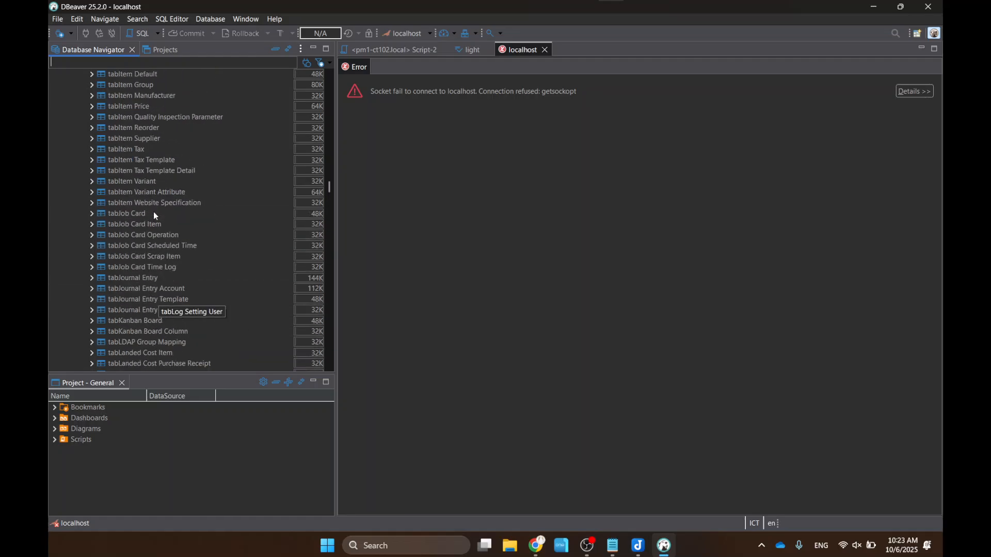
{"action": "scroll", "coordinate": [154, 203], "scroll_direction": "up", "scroll_amount": 20}
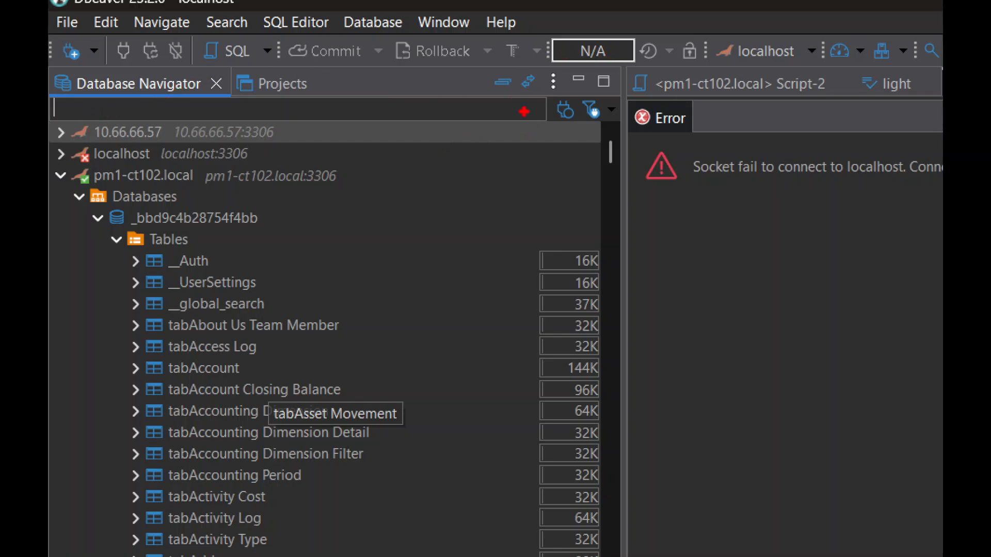
{"action": "mouse_move", "coordinate": [538, 84]}
{"action": "left_mouse_down"}
{"action": "mouse_move", "coordinate": [551, 149]}
{"action": "mouse_move", "coordinate": [618, 60]}
{"action": "mouse_move", "coordinate": [562, 57]}
{"action": "left_mouse_up"}
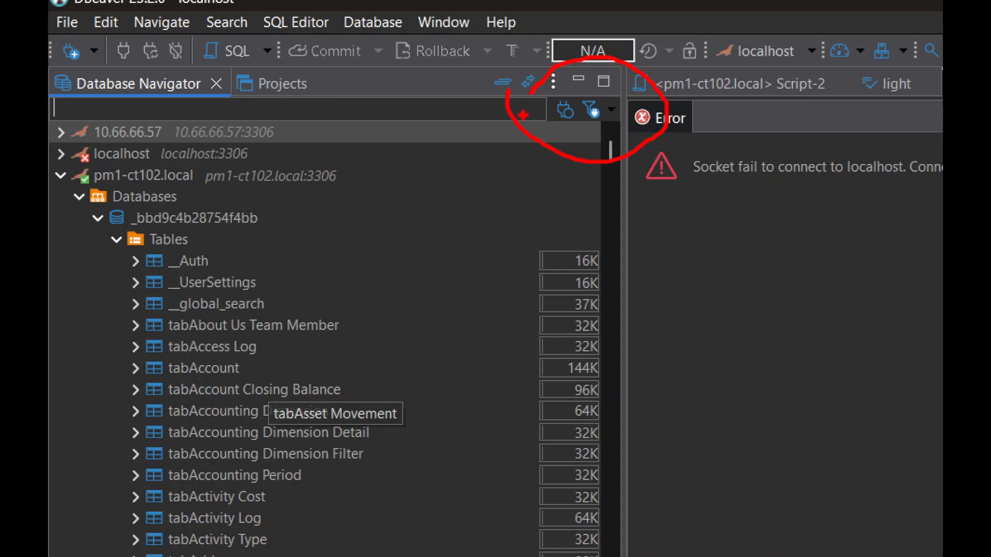
{"action": "key", "text": "Escape"}
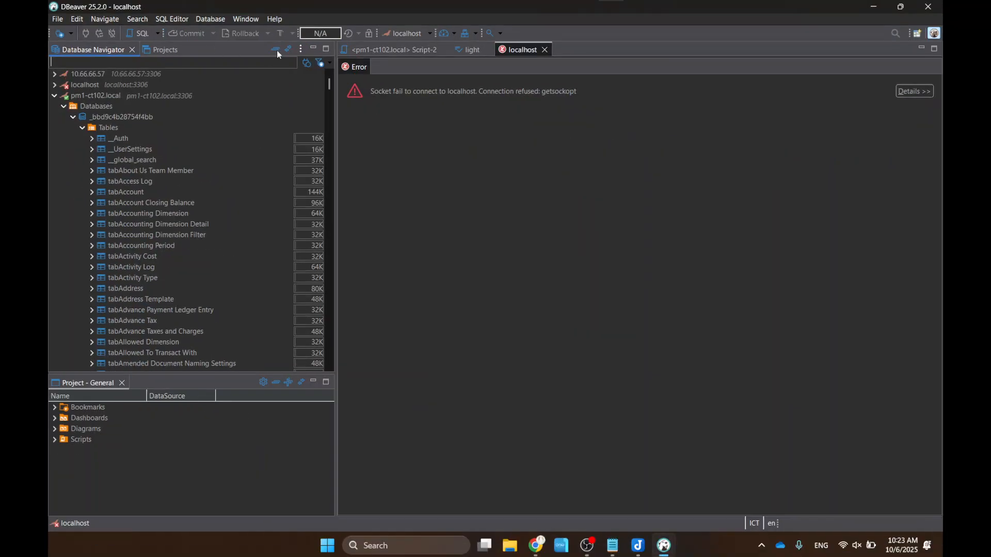
{"action": "left_click", "coordinate": [329, 63]}
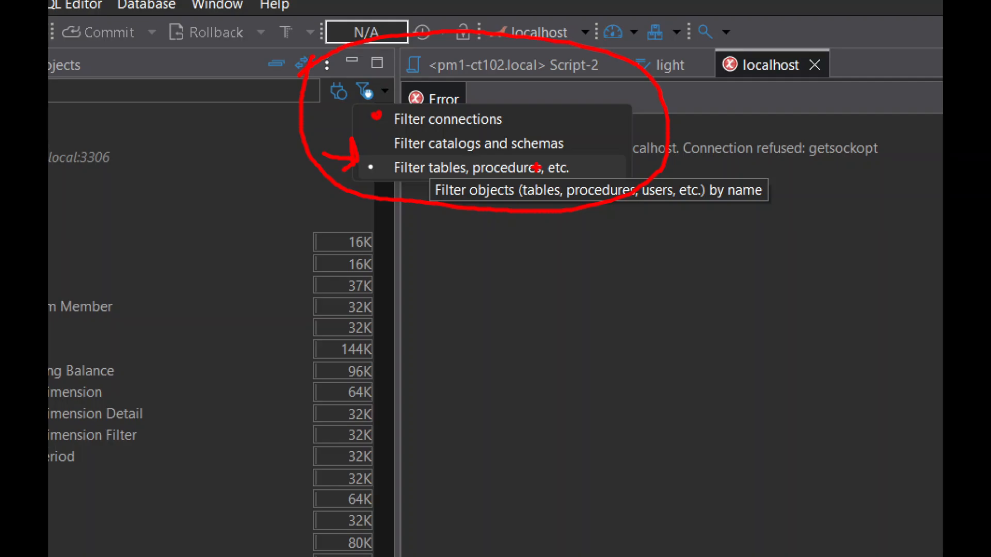
{"action": "left_click", "coordinate": [536, 167]}
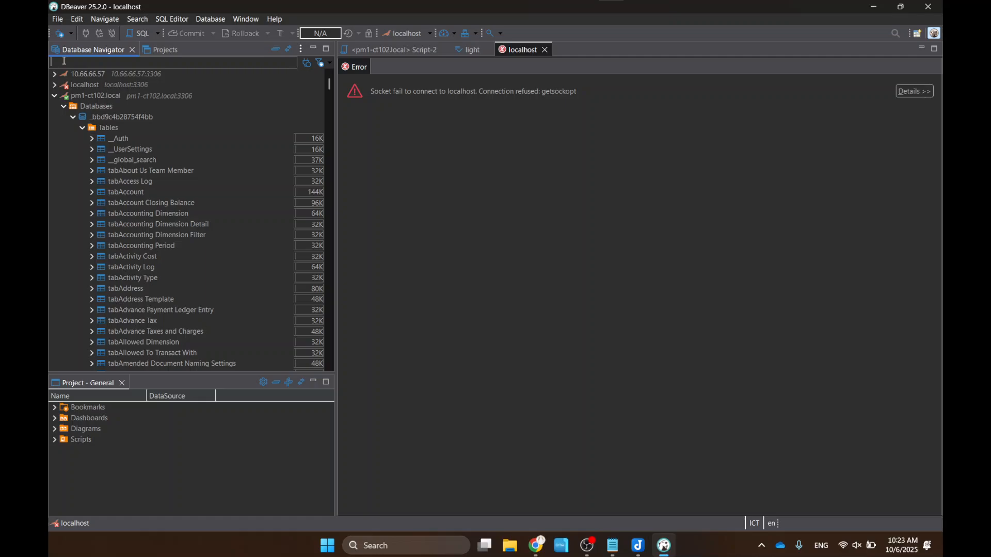
- Filter the tables by 'company', mark the four matches, then change the filter to 'account'
{"action": "type", "text": "company"}
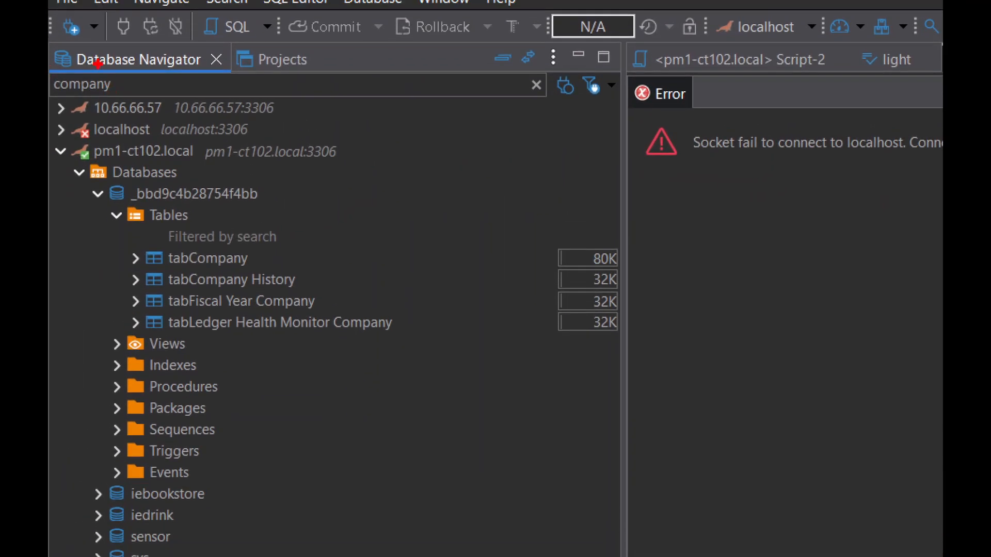
{"action": "mouse_move", "coordinate": [98, 64]}
{"action": "left_mouse_down"}
{"action": "mouse_move", "coordinate": [61, 60]}
{"action": "mouse_move", "coordinate": [50, 107]}
{"action": "mouse_move", "coordinate": [97, 114]}
{"action": "mouse_move", "coordinate": [136, 54]}
{"action": "left_mouse_up"}
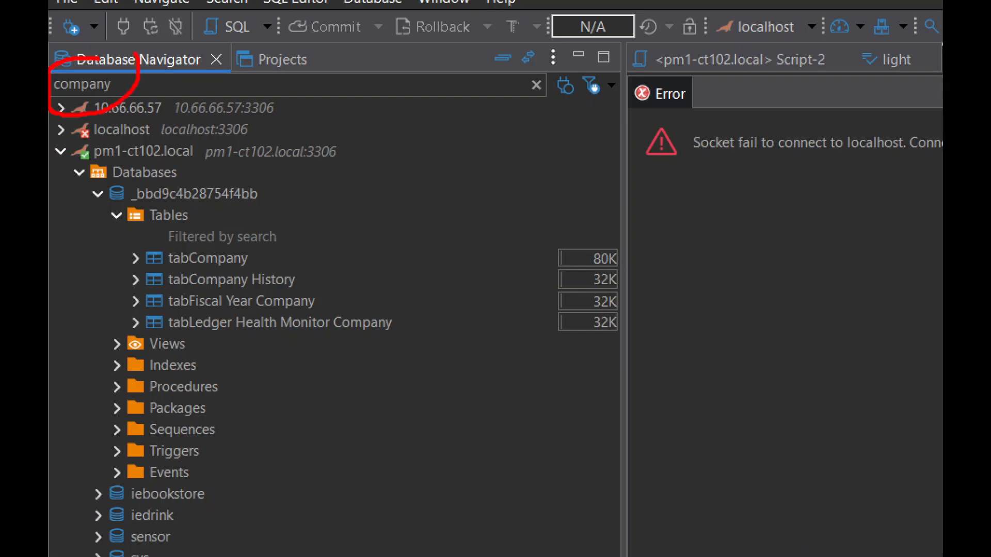
{"action": "mouse_move", "coordinate": [102, 241]}
{"action": "left_mouse_down"}
{"action": "mouse_move", "coordinate": [117, 344]}
{"action": "mouse_move", "coordinate": [387, 379]}
{"action": "mouse_move", "coordinate": [386, 234]}
{"action": "mouse_move", "coordinate": [176, 208]}
{"action": "mouse_move", "coordinate": [85, 243]}
{"action": "mouse_move", "coordinate": [90, 267]}
{"action": "left_mouse_up"}
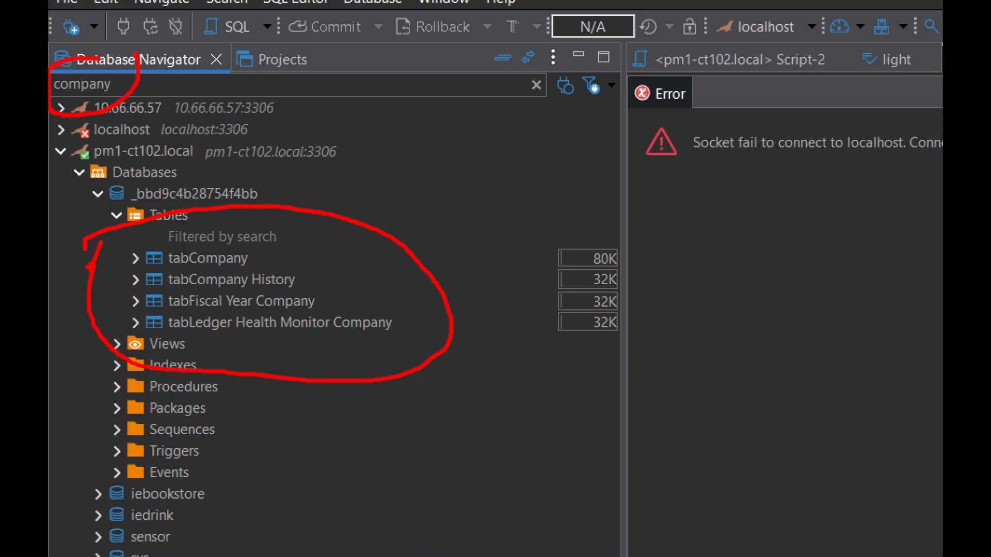
{"action": "mouse_move", "coordinate": [153, 90]}
{"action": "left_mouse_down"}
{"action": "mouse_move", "coordinate": [212, 162]}
{"action": "mouse_move", "coordinate": [212, 175]}
{"action": "mouse_move", "coordinate": [178, 174]}
{"action": "left_mouse_up"}
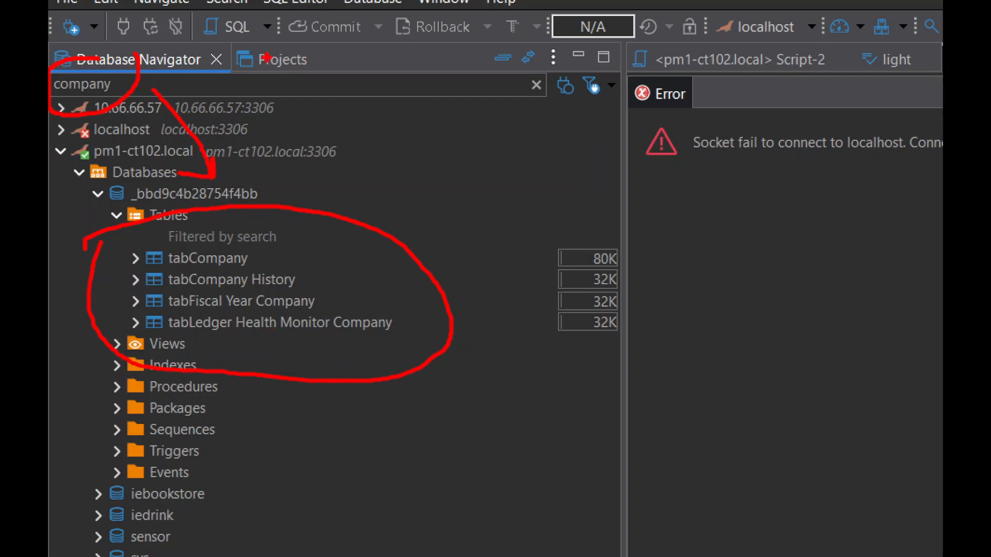
{"action": "key", "text": "Escape"}
{"action": "left_click_drag", "start_coordinate": [86, 62], "coordinate": [52, 61]}
{"action": "type", "text": "account"}
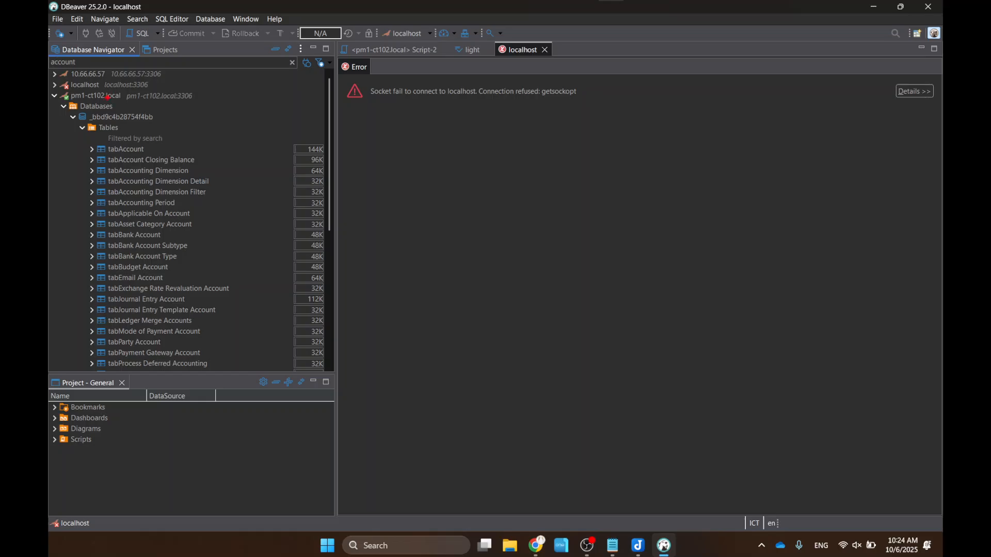
- Mark the 'account' filter and its tabAccount result, then delete the filter so all tables list again
{"action": "key", "text": "ctrl+1"}
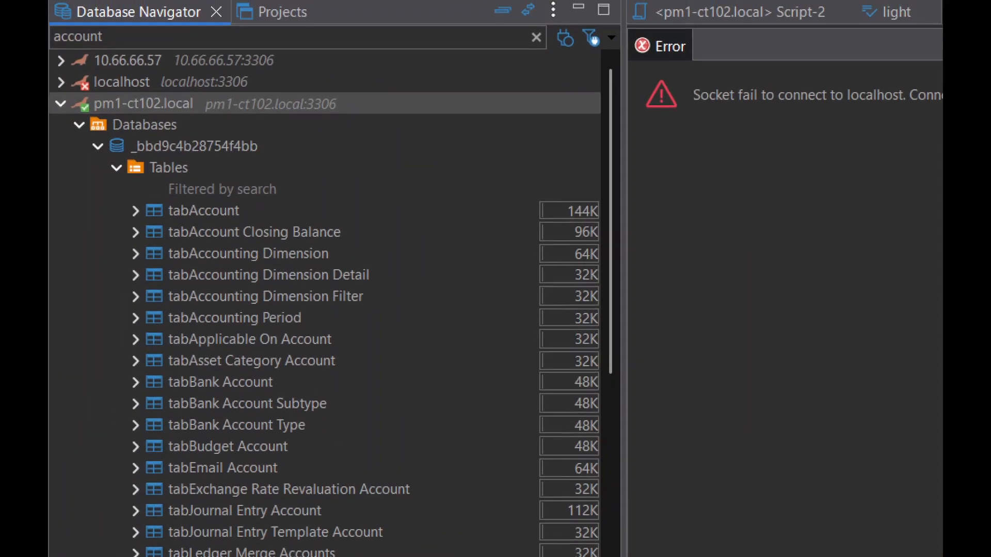
{"action": "left_click", "coordinate": [83, 73]}
{"action": "mouse_move", "coordinate": [110, 72]}
{"action": "left_mouse_down"}
{"action": "mouse_move", "coordinate": [71, 79]}
{"action": "mouse_move", "coordinate": [91, 25]}
{"action": "mouse_move", "coordinate": [106, 85]}
{"action": "mouse_move", "coordinate": [173, 229]}
{"action": "mouse_move", "coordinate": [190, 181]}
{"action": "left_mouse_up"}
{"action": "mouse_move", "coordinate": [114, 187]}
{"action": "left_mouse_down"}
{"action": "mouse_move", "coordinate": [168, 222]}
{"action": "mouse_move", "coordinate": [173, 240]}
{"action": "left_mouse_up"}
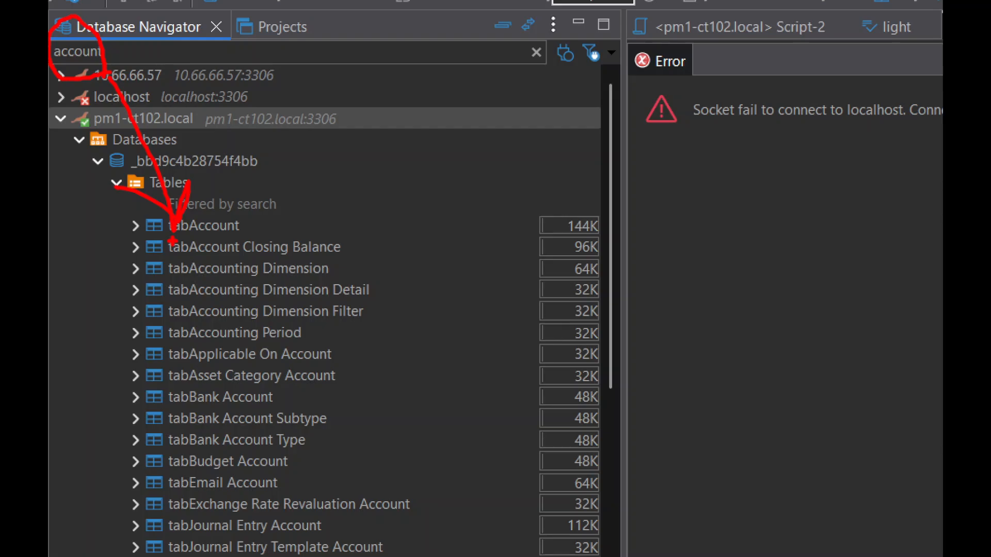
{"action": "key", "text": "Escape"}
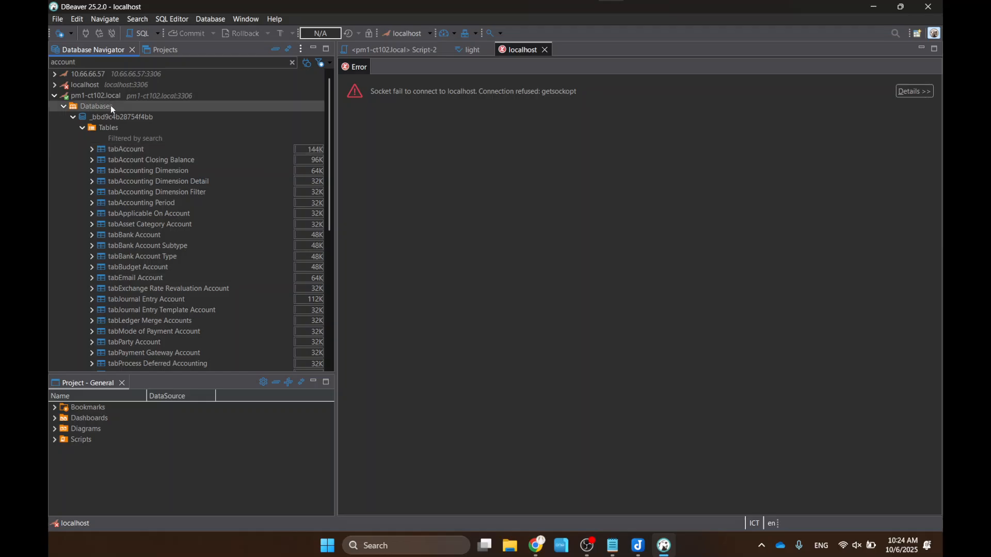
{"action": "left_click_drag", "start_coordinate": [77, 62], "coordinate": [51, 62]}
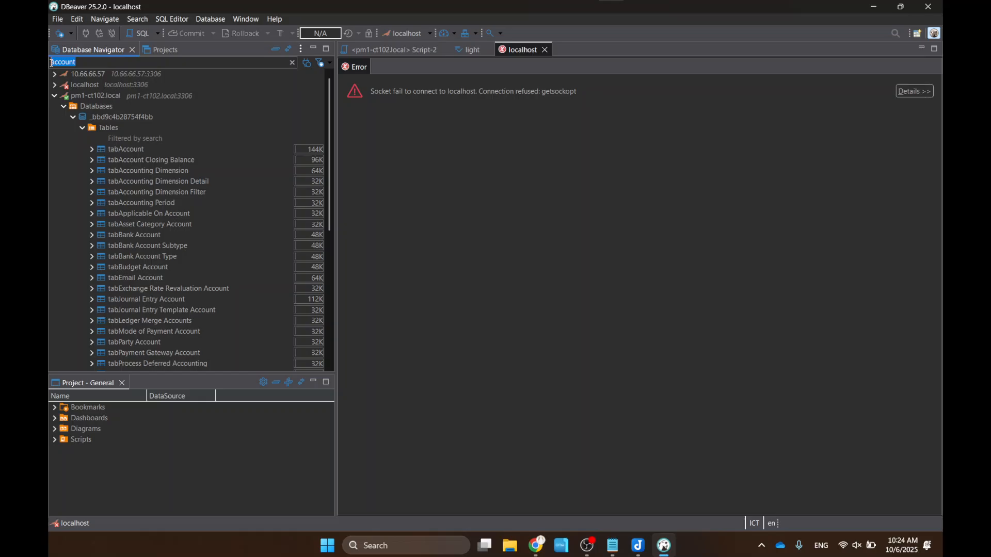
{"action": "key", "text": "BackSpace"}
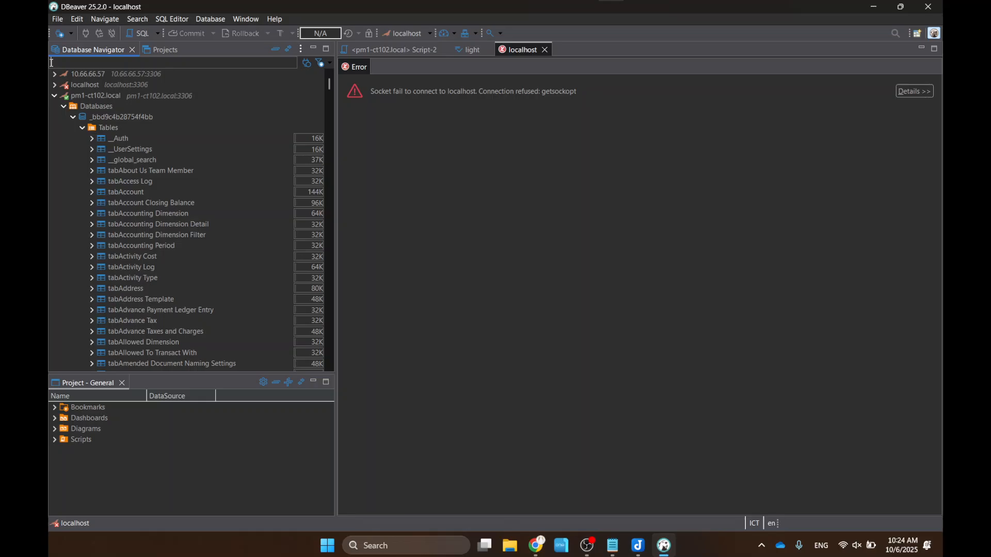
- Filter the tables by 'Item', scroll down to tabItem, and mark it and the filter text
{"action": "type", "text": "Item"}
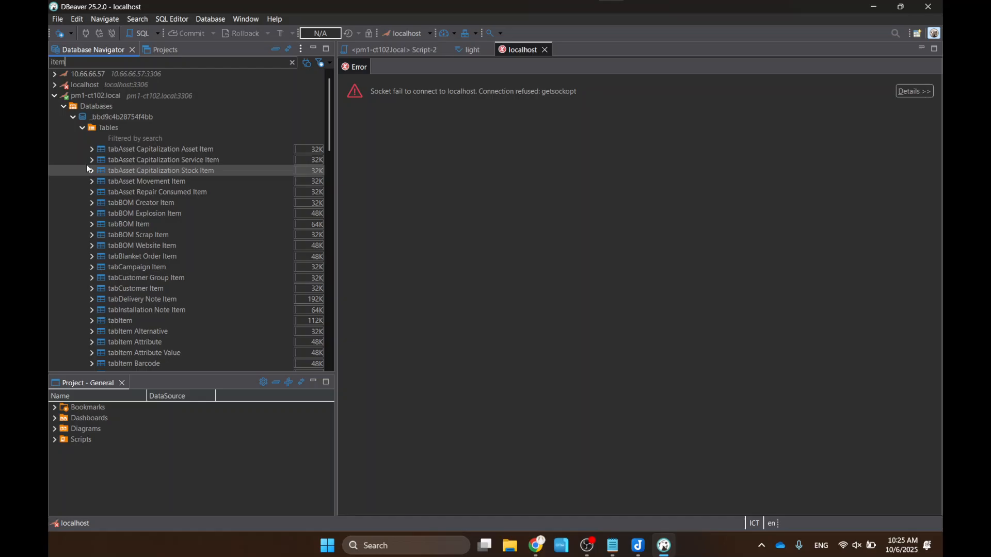
{"action": "scroll", "coordinate": [122, 181], "scroll_direction": "down", "scroll_amount": 4}
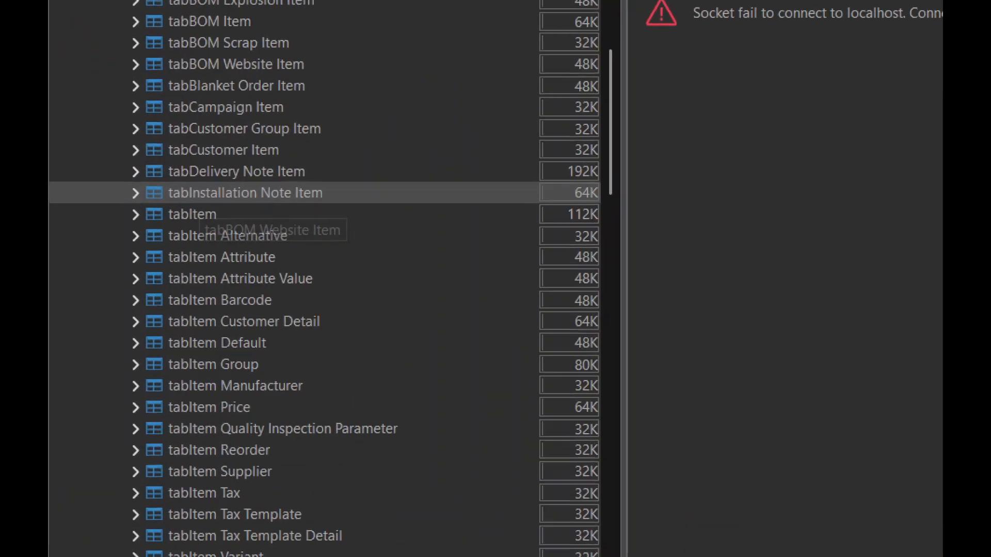
{"action": "mouse_move", "coordinate": [93, 309]}
{"action": "left_mouse_down"}
{"action": "mouse_move", "coordinate": [138, 277]}
{"action": "mouse_move", "coordinate": [196, 323]}
{"action": "mouse_move", "coordinate": [72, 308]}
{"action": "left_mouse_up"}
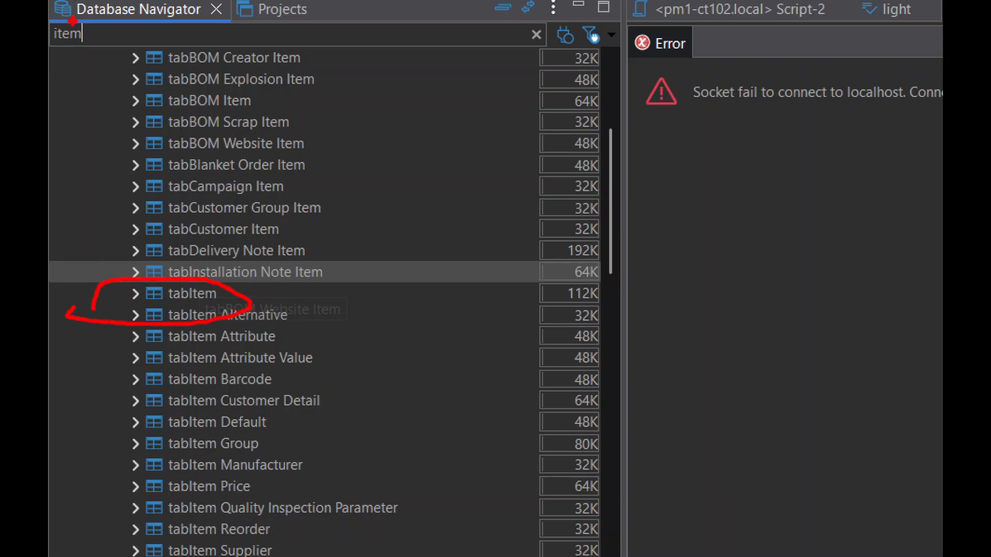
{"action": "mouse_move", "coordinate": [99, 63]}
{"action": "left_mouse_down"}
{"action": "mouse_move", "coordinate": [94, 20]}
{"action": "mouse_move", "coordinate": [49, 34]}
{"action": "mouse_move", "coordinate": [89, 65]}
{"action": "mouse_move", "coordinate": [98, 58]}
{"action": "left_mouse_up"}
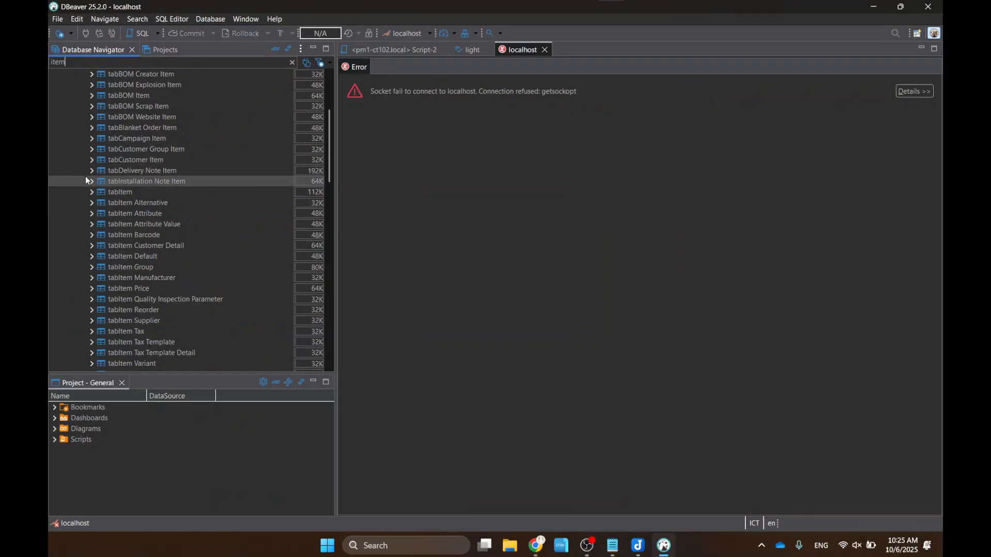
- View tabItem's data in DBeaver (rows Test, test2, test3), then switch back to ERPNext Home in Chrome
{"action": "double_click", "coordinate": [110, 192]}
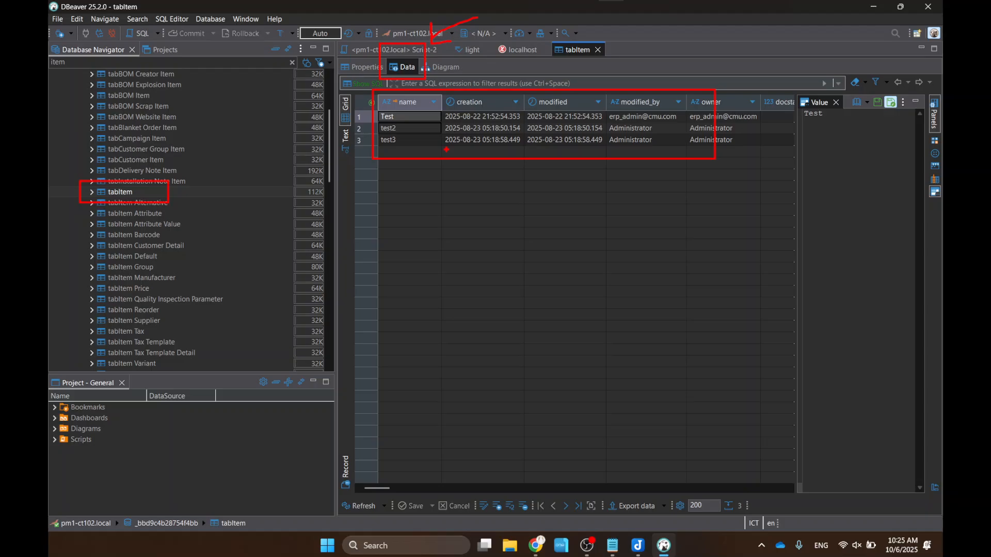
{"action": "key", "text": "Escape"}
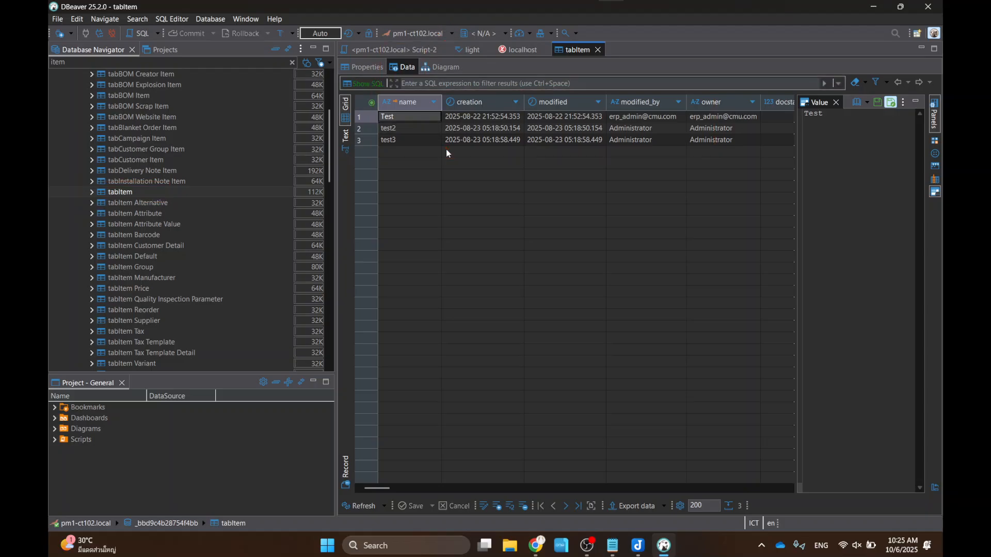
{"action": "key", "text": "alt+Tab"}
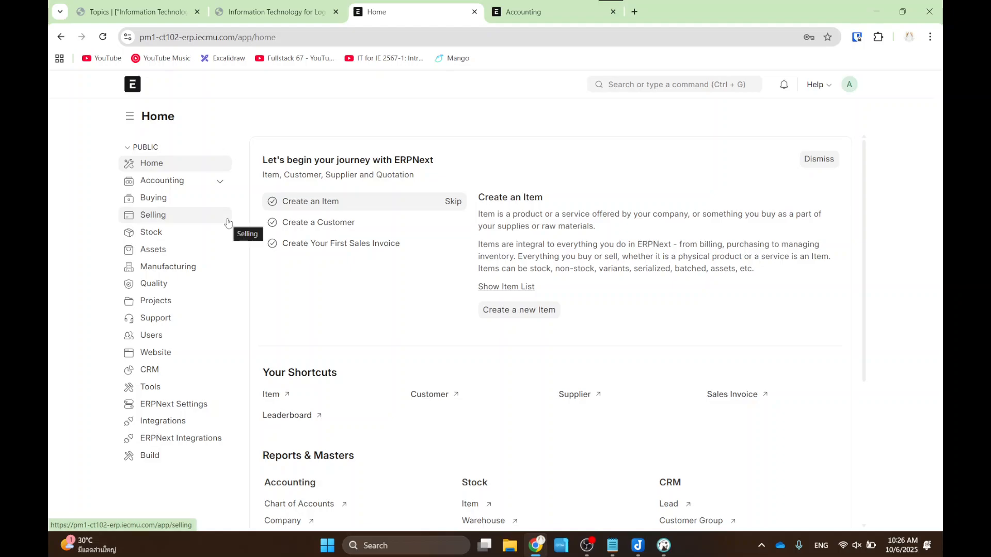
{"action": "key", "text": "ctrl+2"}
{"action": "left_click_drag", "start_coordinate": [104, 221], "coordinate": [190, 242]}
{"action": "mouse_move", "coordinate": [68, 147]}
{"action": "left_mouse_down"}
{"action": "mouse_move", "coordinate": [103, 221]}
{"action": "mouse_move", "coordinate": [89, 222]}
{"action": "left_mouse_up"}
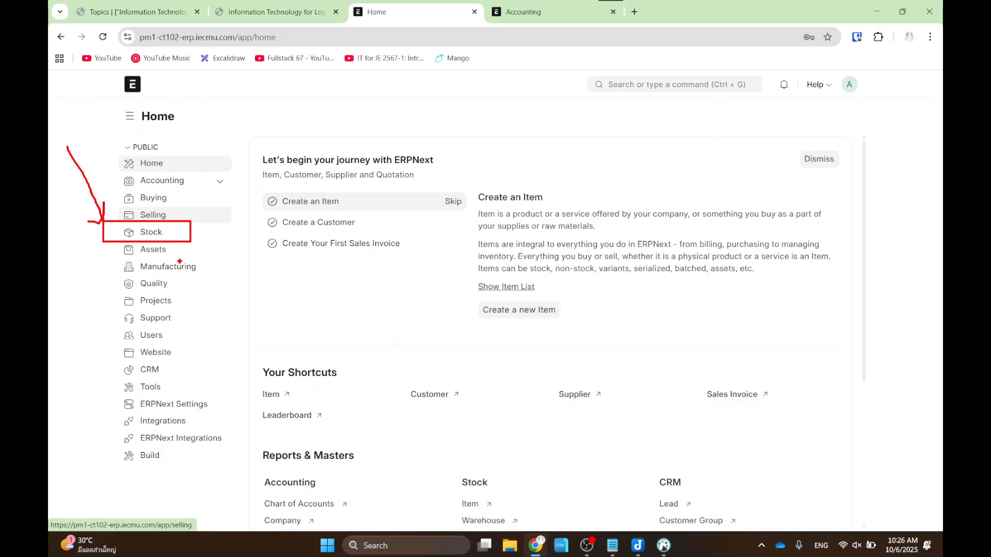
{"action": "key", "text": "Escape"}
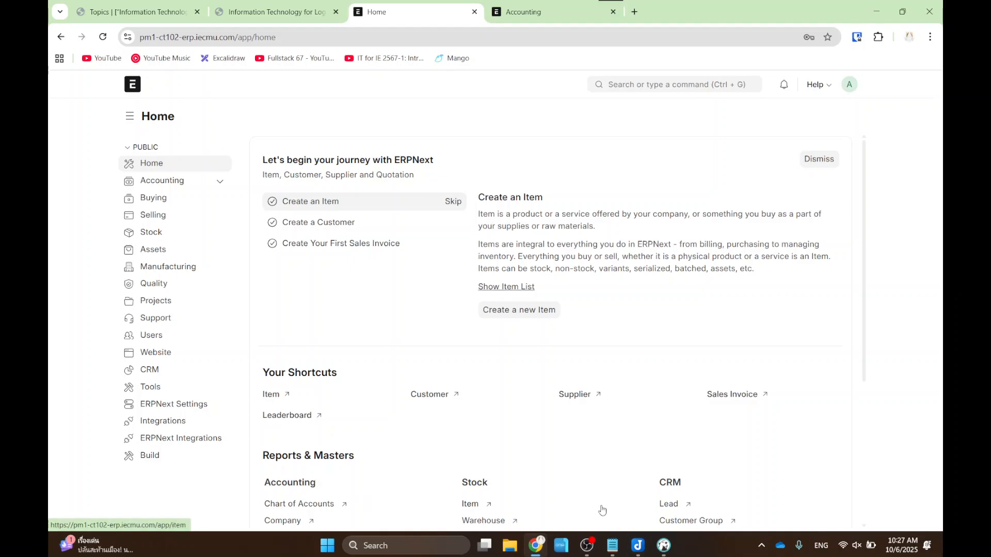
- Add tech03.iecmu.com with the administrator username and its password to the Notepad logins, then return to ERPNext
{"action": "left_click", "coordinate": [613, 545]}
{"action": "type", "text": "tec"}
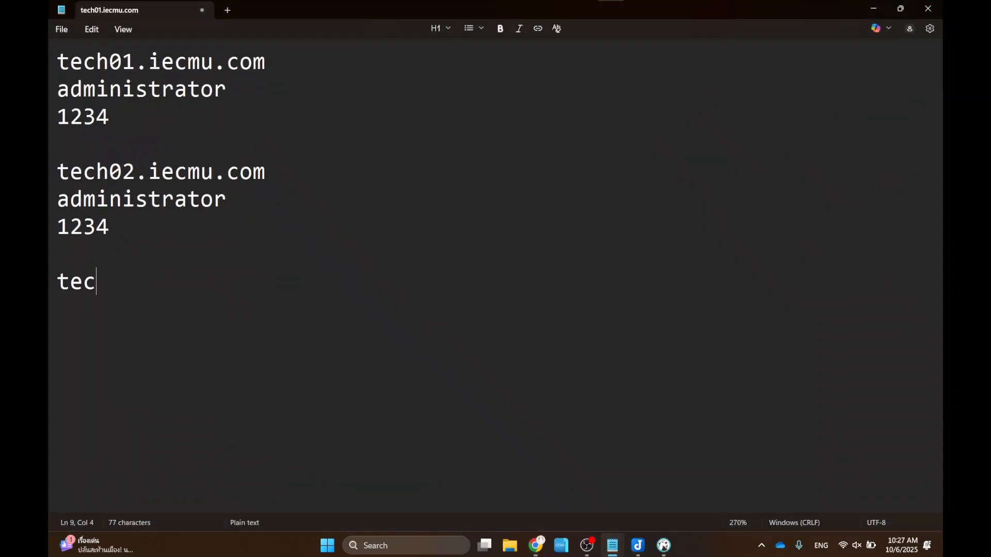
{"action": "type", "text": "h03.iecmu.com"}
{"action": "key", "text": "Return"}
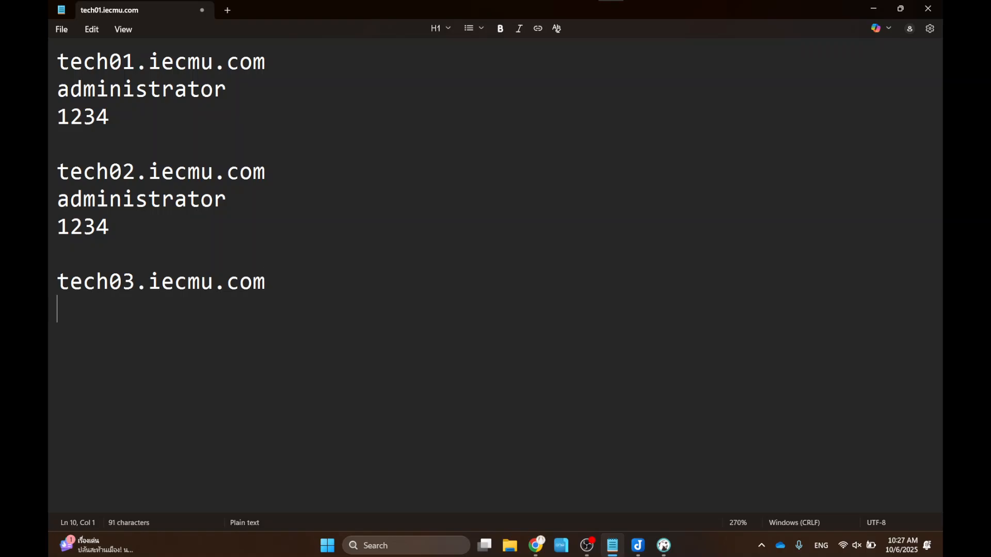
{"action": "type", "text": "administrator"}
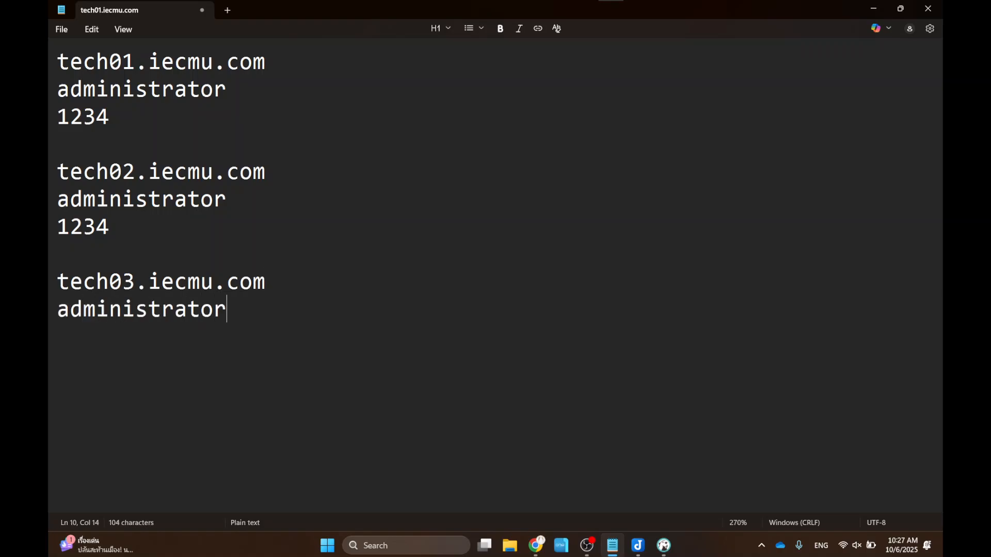
{"action": "key", "text": "Return"}
{"action": "type", "text": "1234"}
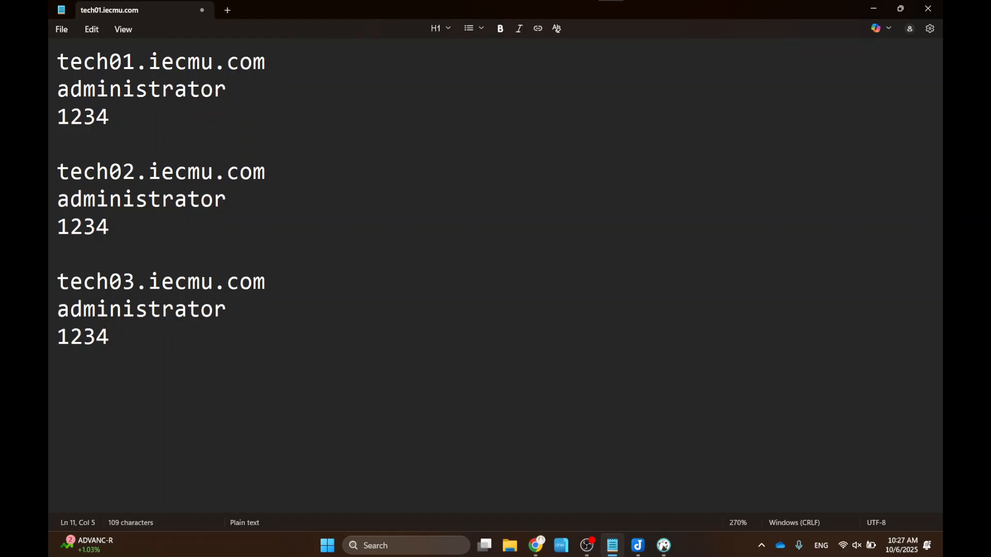
{"action": "key", "text": "alt+Tab"}
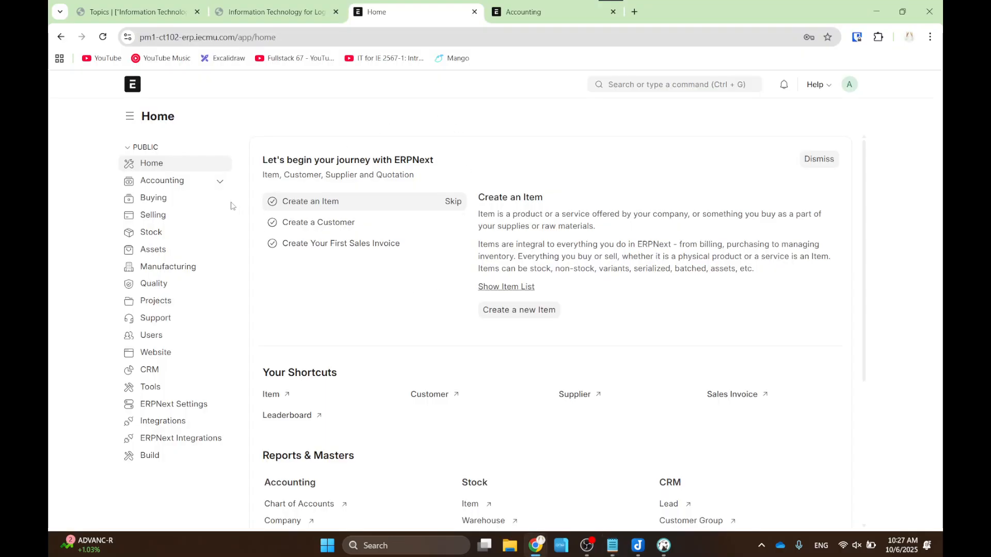
- Highlight the two ways to reach items on ERPNext Home, then open the Item list
{"action": "scroll", "coordinate": [302, 237], "scroll_direction": "down", "scroll_amount": 3}
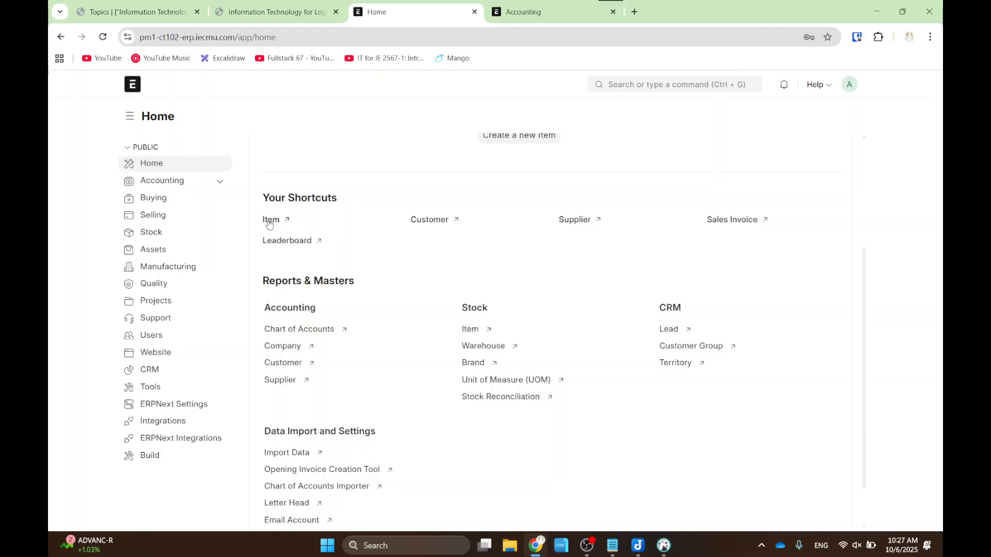
{"action": "left_click_drag", "start_coordinate": [245, 207], "coordinate": [305, 234]}
{"action": "left_click_drag", "start_coordinate": [428, 315], "coordinate": [508, 340]}
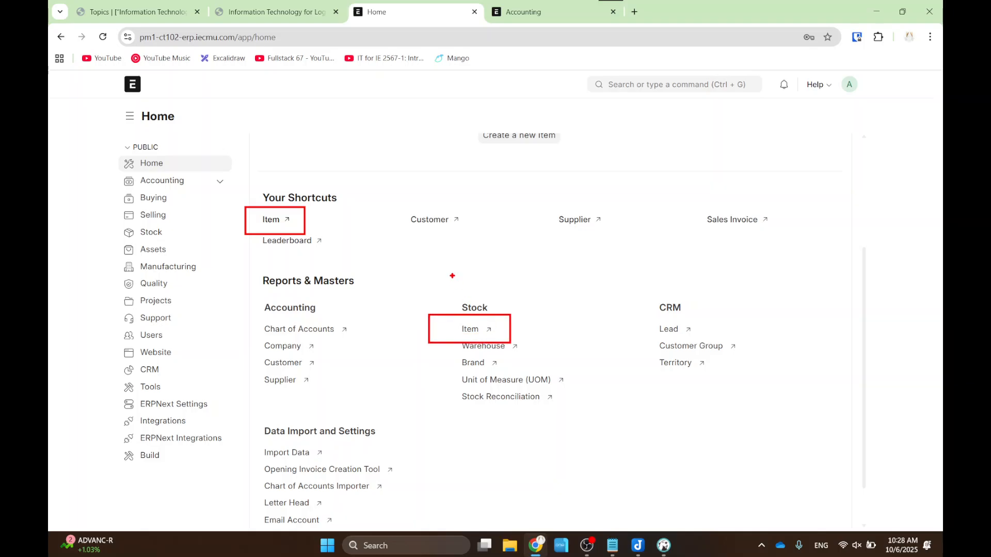
{"action": "key", "text": "Escape"}
{"action": "left_click", "coordinate": [272, 220]}
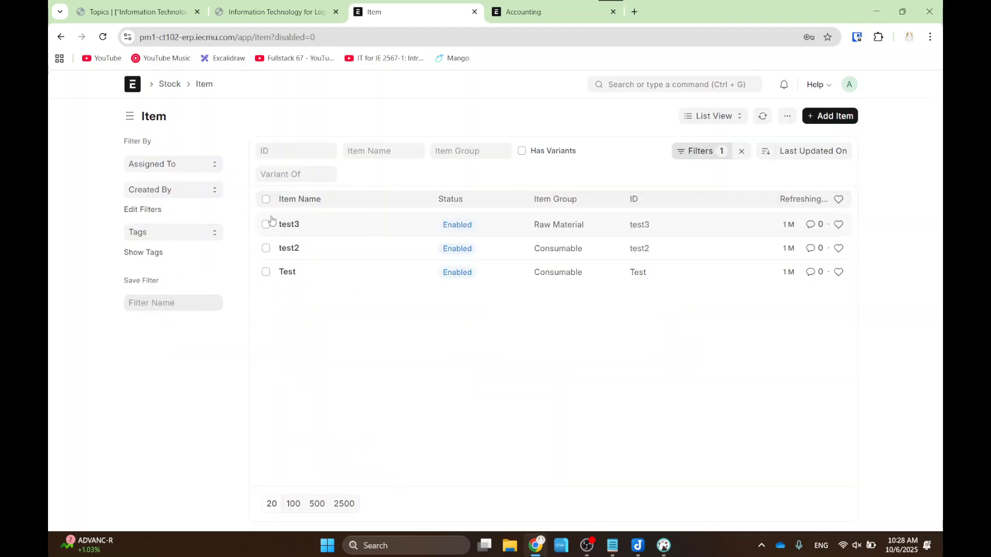
- Bulk-delete the three test items Test, test2 and test3, then clear the list filter
{"action": "left_click", "coordinate": [265, 199]}
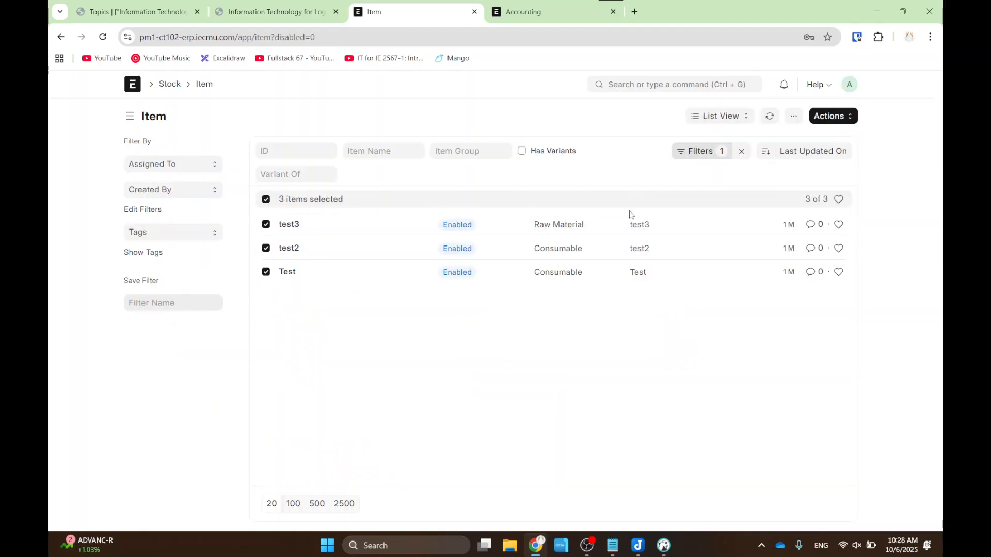
{"action": "left_click", "coordinate": [825, 115]}
{"action": "left_click", "coordinate": [790, 254]}
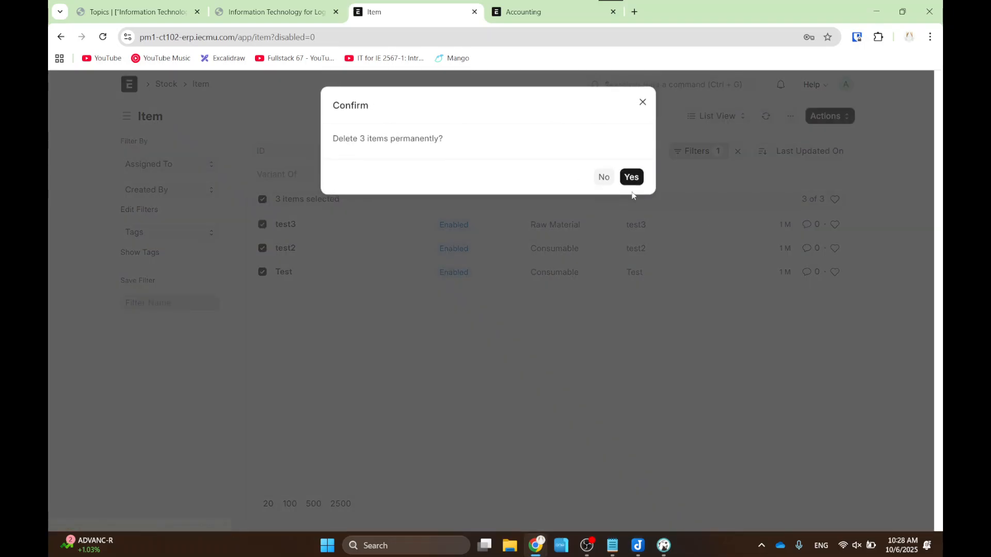
{"action": "left_click", "coordinate": [631, 177]}
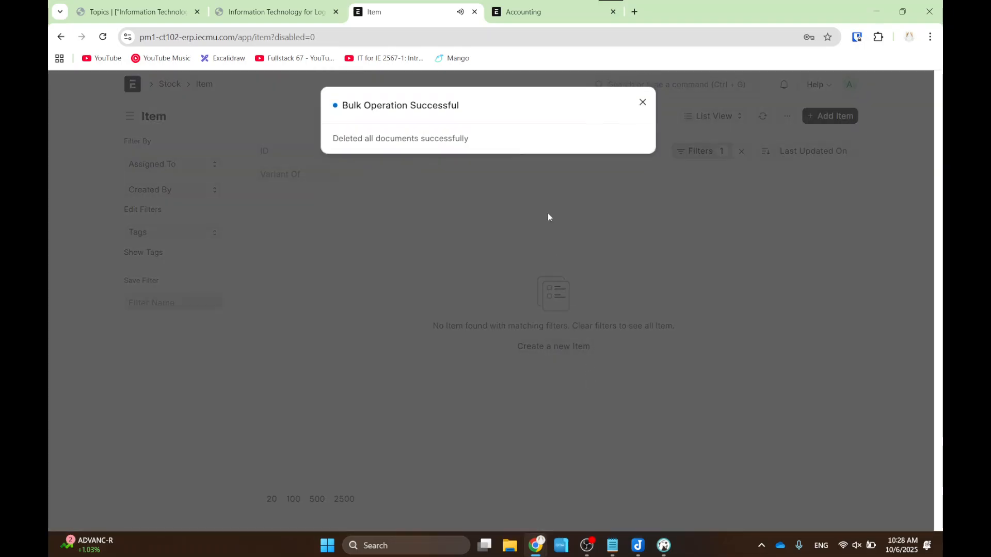
{"action": "left_click", "coordinate": [540, 214]}
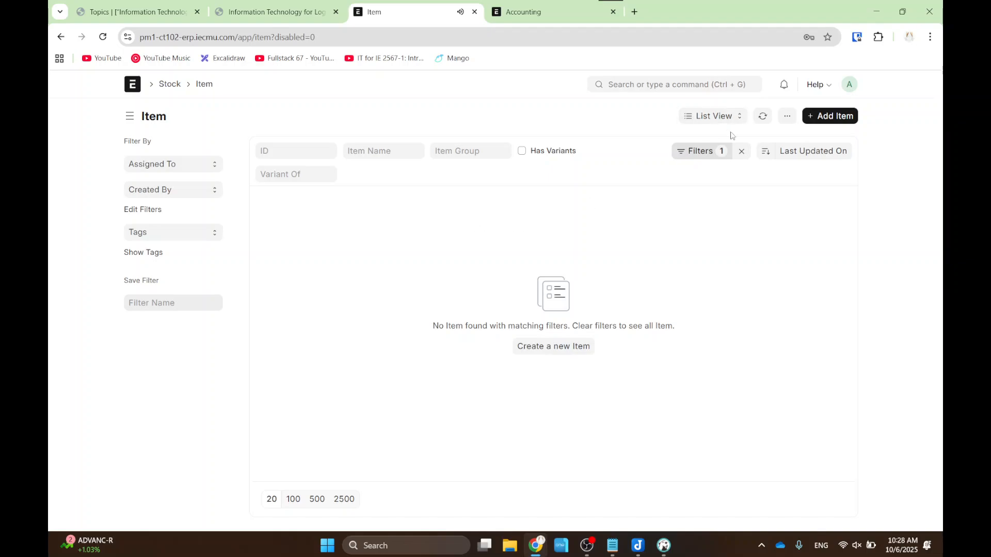
{"action": "left_click", "coordinate": [741, 151]}
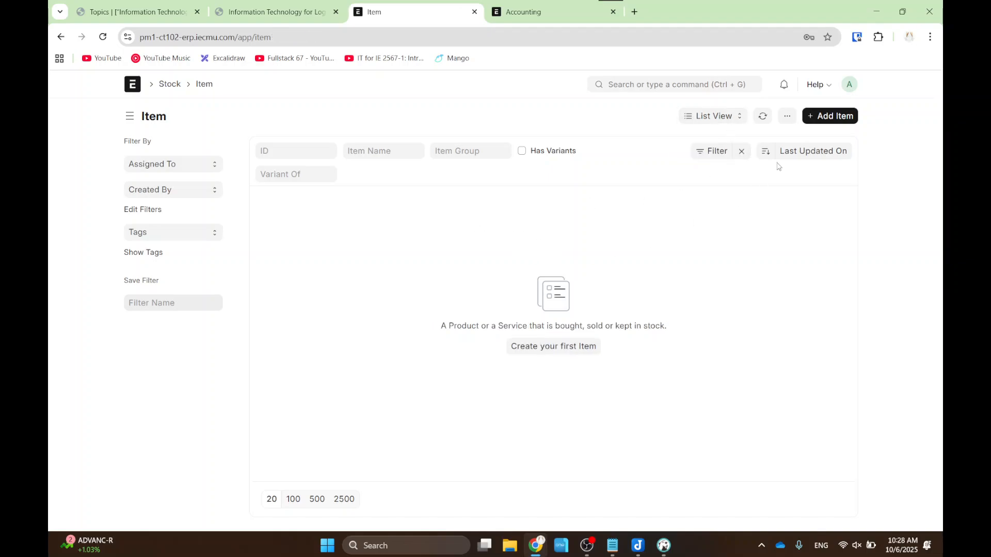
- Annotate the Add Item button on the now-empty Item list
{"action": "key", "text": "ctrl+2"}
{"action": "left_click_drag", "start_coordinate": [774, 80], "coordinate": [884, 142]}
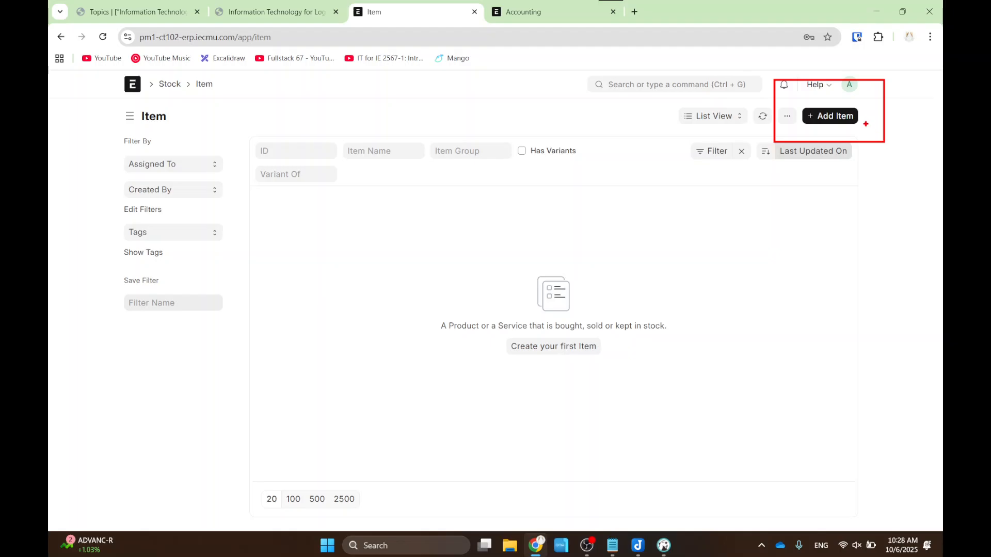
{"action": "key", "text": "Escape"}
- Create a new item with Item Code 'Pen' and Item Group 'Products', and save it
{"action": "left_click", "coordinate": [834, 115]}
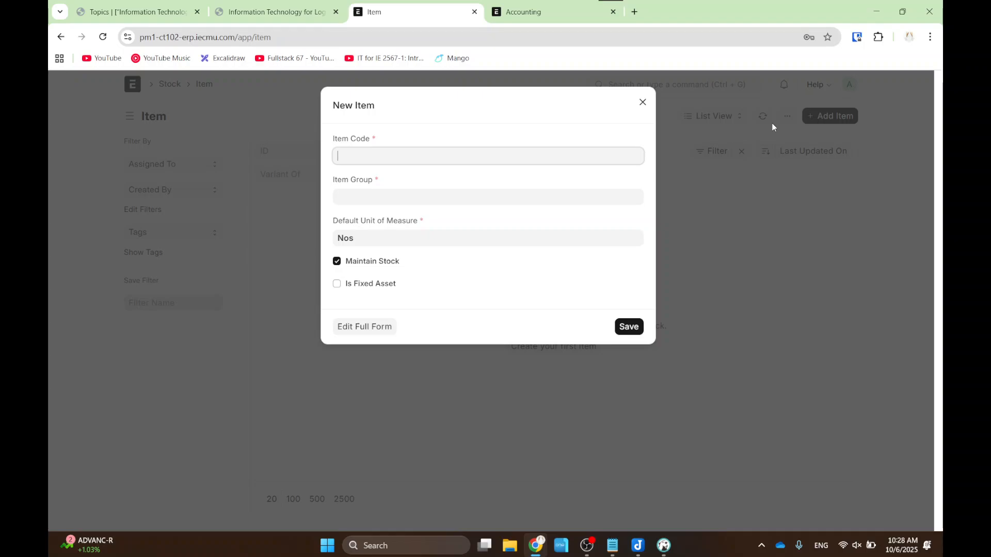
{"action": "type", "text": "Pen"}
{"action": "left_click", "coordinate": [430, 194]}
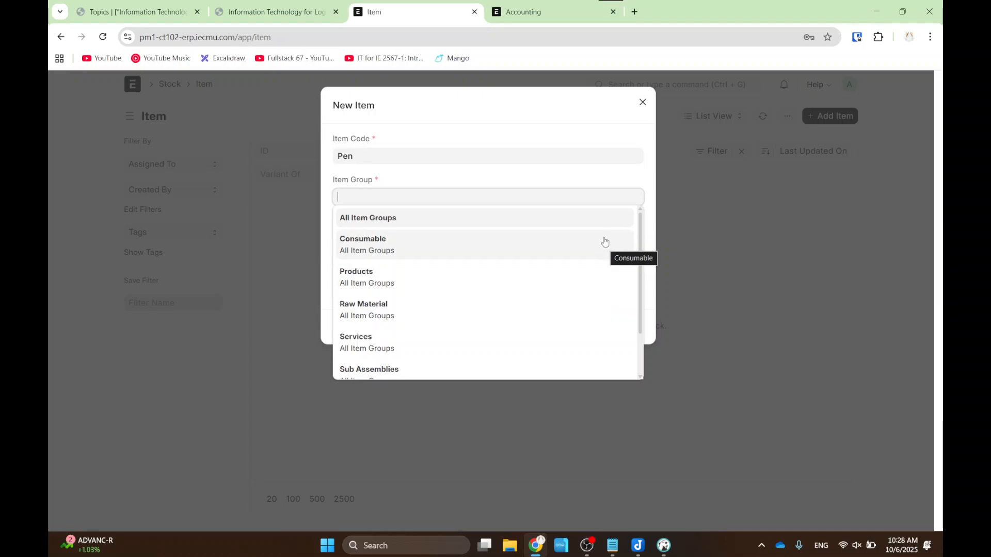
{"action": "left_click", "coordinate": [533, 270]}
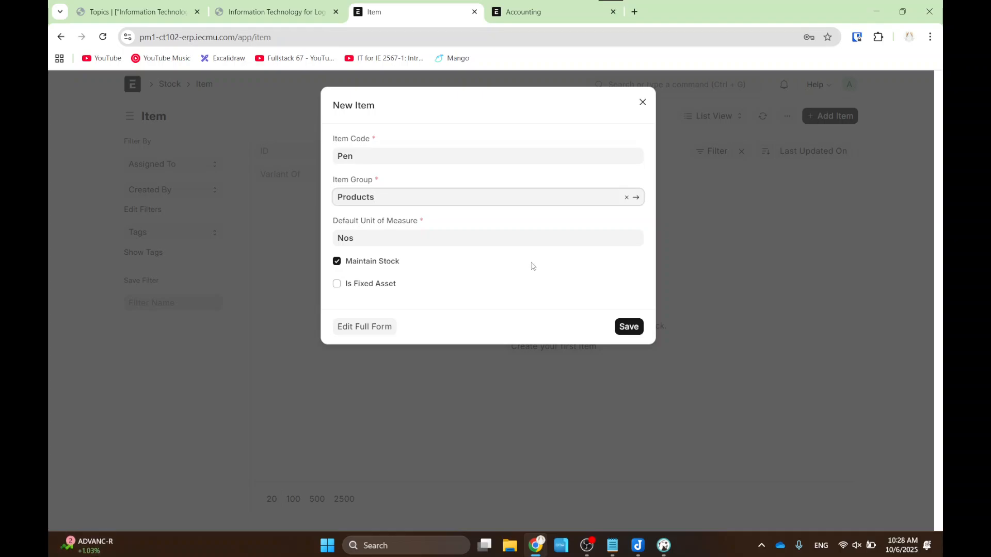
{"action": "left_click_drag", "start_coordinate": [320, 132], "coordinate": [396, 172]}
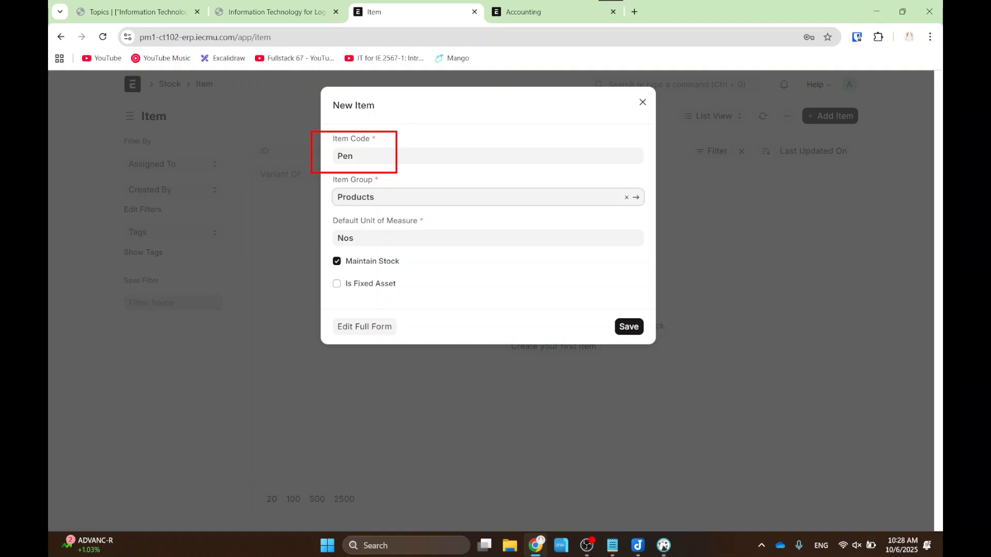
{"action": "key", "text": "Escape"}
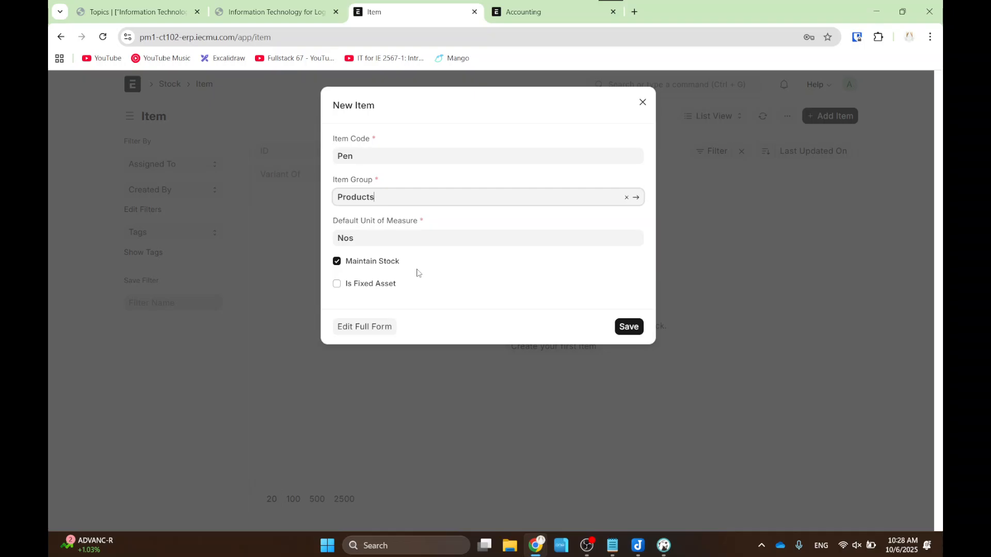
{"action": "left_click", "coordinate": [628, 326]}
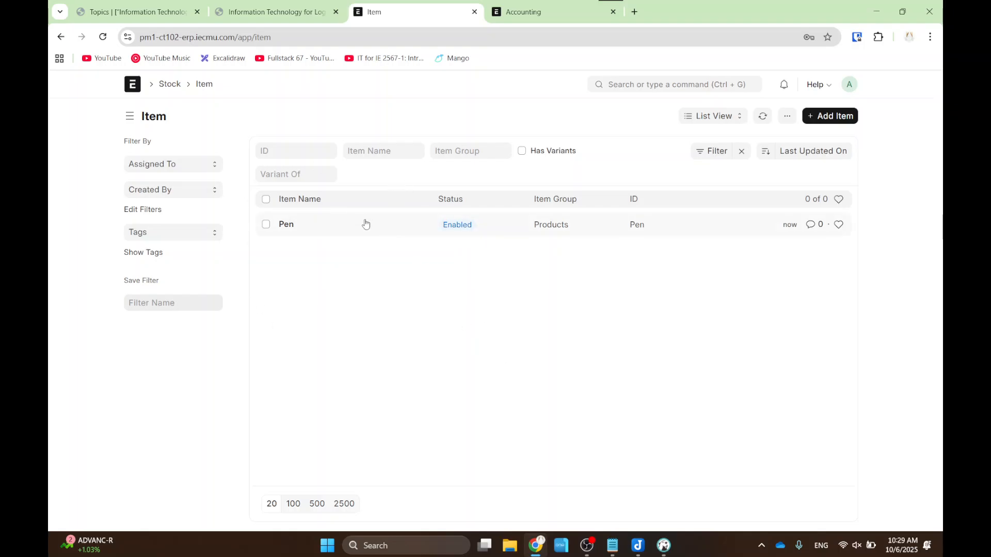
- Refresh DBeaver's tabItem data to show the single Pen row, then minimize DBeaver
{"action": "left_click", "coordinate": [662, 548]}
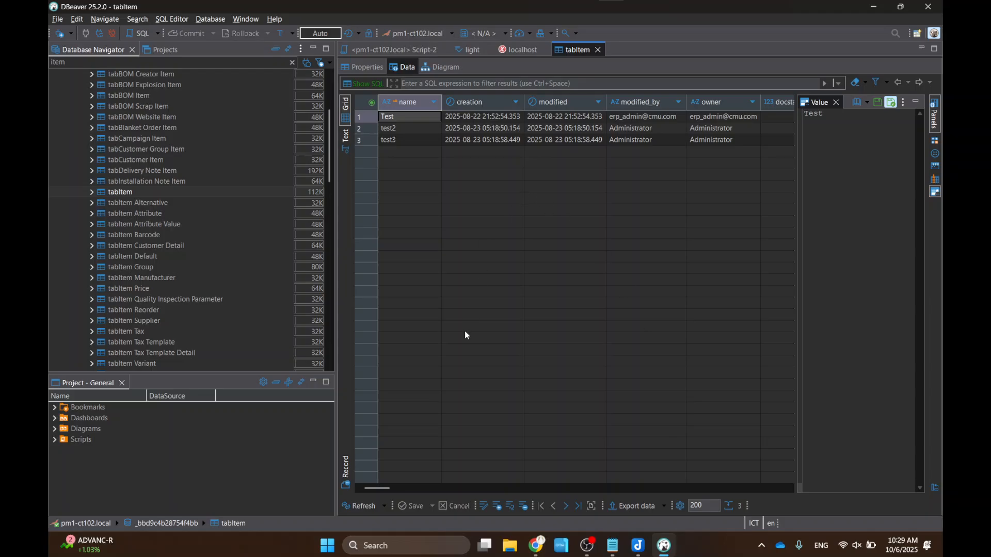
{"action": "left_click", "coordinate": [361, 506]}
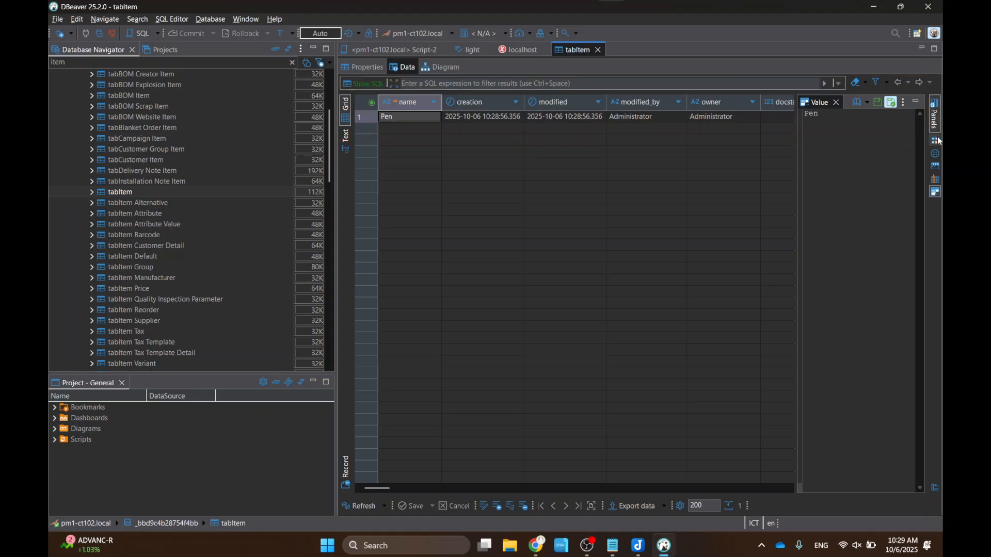
{"action": "left_click", "coordinate": [872, 7]}
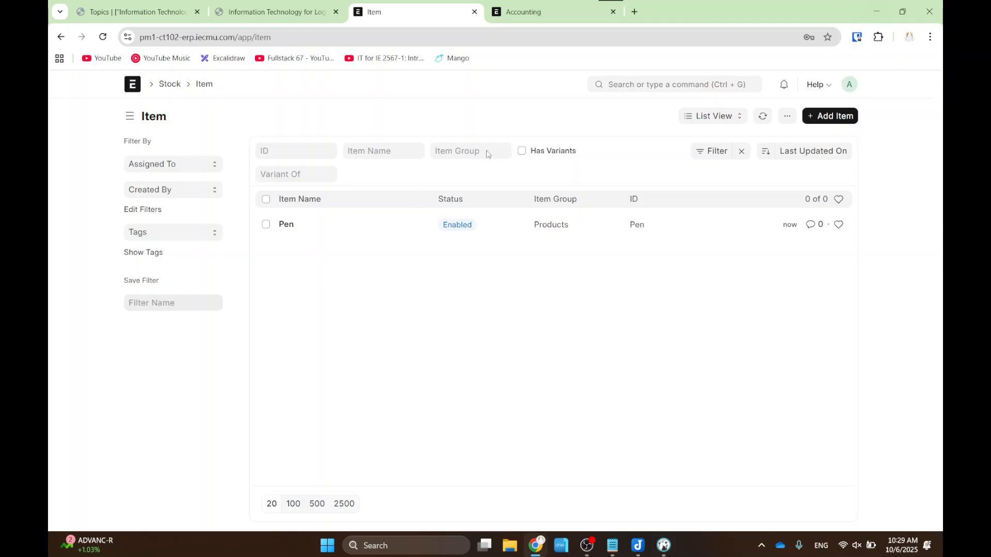
- Switch from the ERPNext Item list to the course slides at slide 17, 'Acounting Module'
{"action": "left_click", "coordinate": [523, 11]}
{"action": "left_click", "coordinate": [405, 5]}
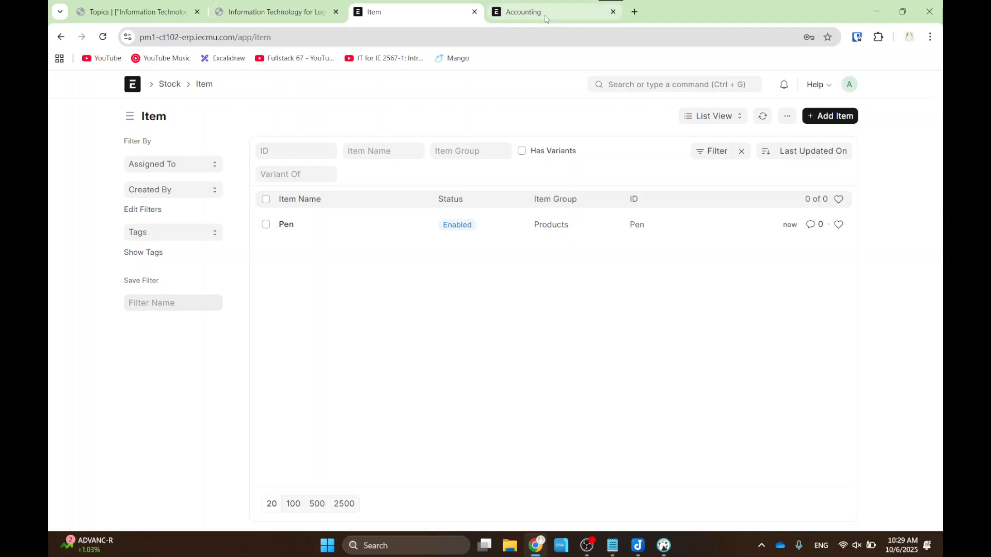
{"action": "left_click", "coordinate": [251, 7]}
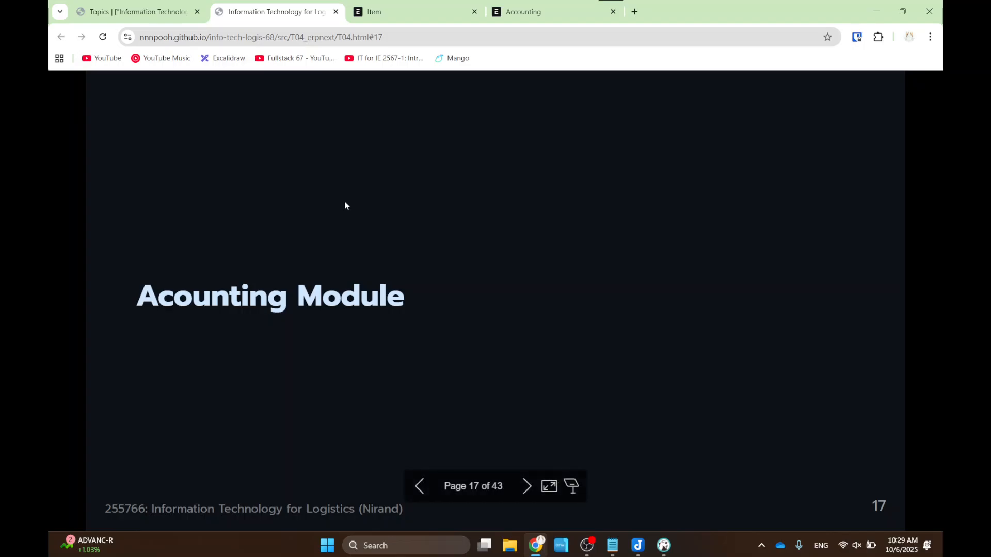
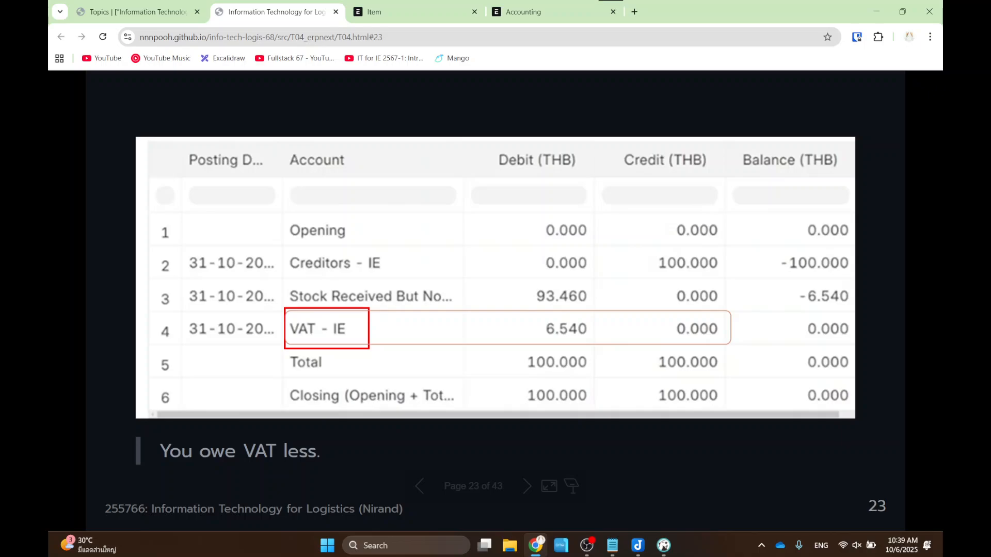
- Mark the VAT 6.540 debit, the 'You owe VAT less' note and the VAT credit, then continue toward slide 25
{"action": "left_click_drag", "start_coordinate": [534, 313], "coordinate": [598, 341]}
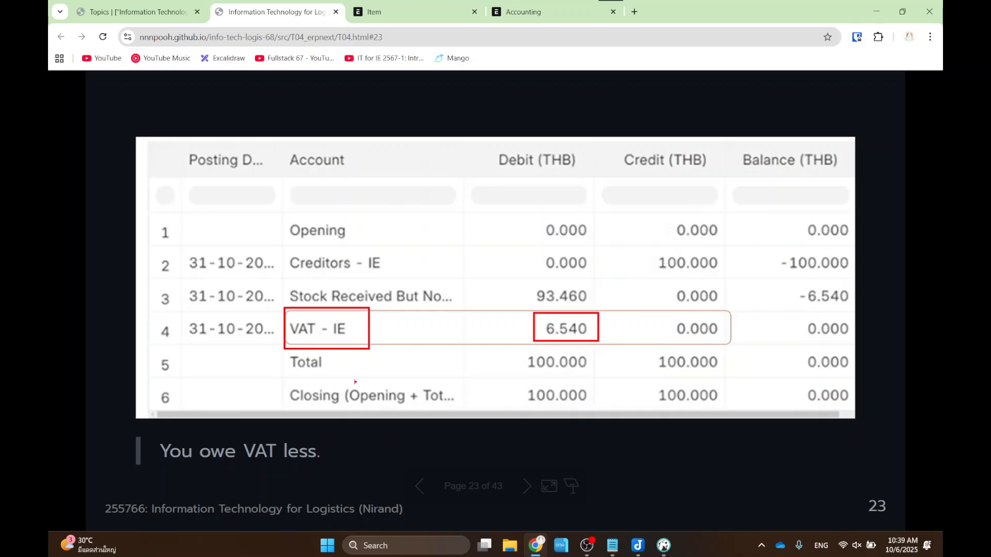
{"action": "left_click_drag", "start_coordinate": [158, 431], "coordinate": [357, 468]}
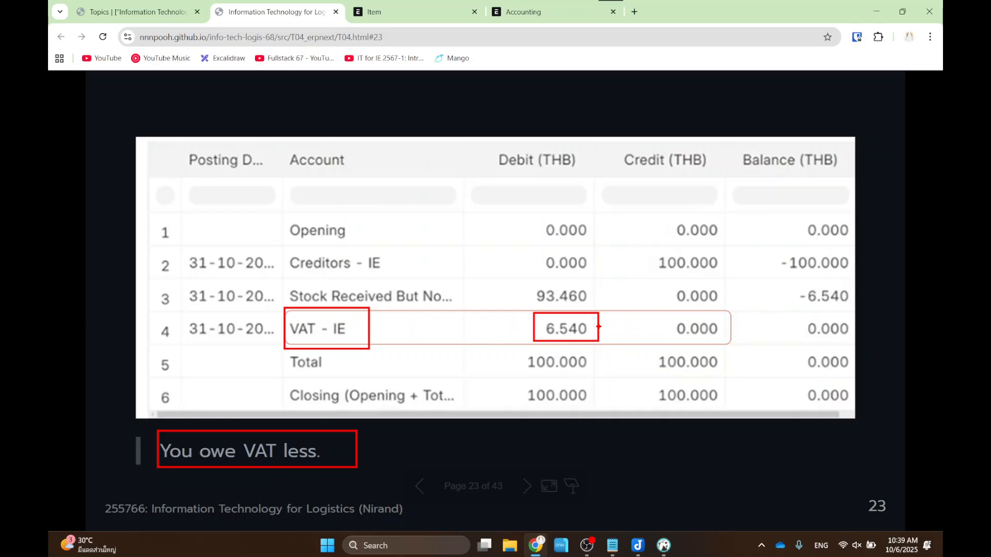
{"action": "mouse_move", "coordinate": [592, 243]}
{"action": "left_mouse_down"}
{"action": "mouse_move", "coordinate": [572, 302]}
{"action": "mouse_move", "coordinate": [593, 293]}
{"action": "left_mouse_up"}
{"action": "left_click_drag", "start_coordinate": [699, 237], "coordinate": [675, 309]}
{"action": "mouse_move", "coordinate": [673, 286]}
{"action": "left_mouse_down"}
{"action": "mouse_move", "coordinate": [674, 310]}
{"action": "mouse_move", "coordinate": [689, 291]}
{"action": "left_mouse_up"}
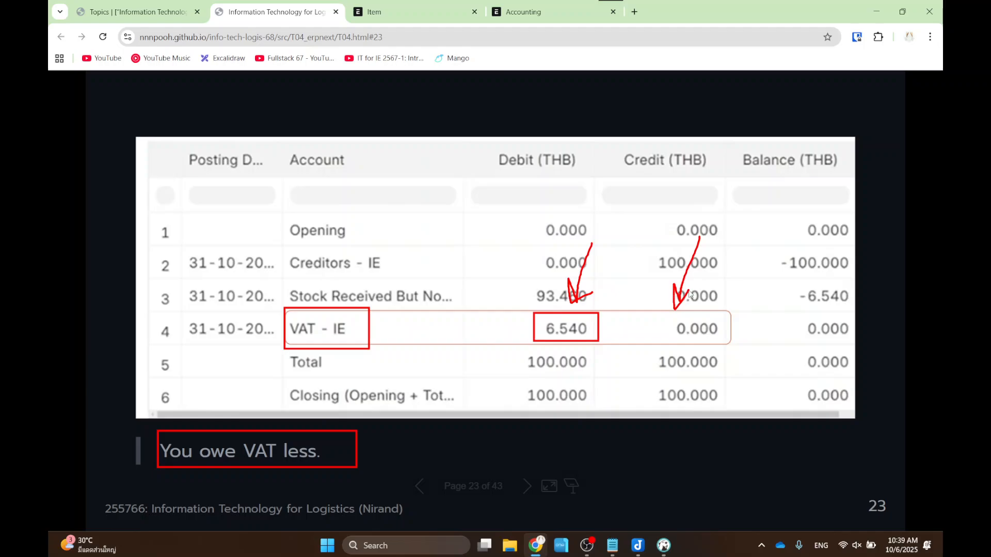
{"action": "key", "text": "Left"}
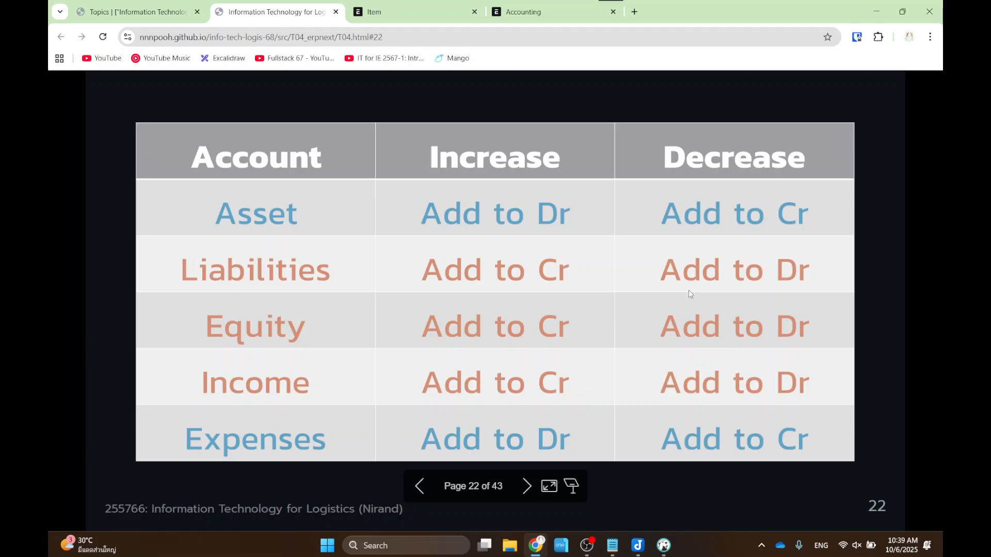
{"action": "key", "text": "Right"}
{"action": "key", "text": "Right"}
{"action": "key", "text": "Right"}
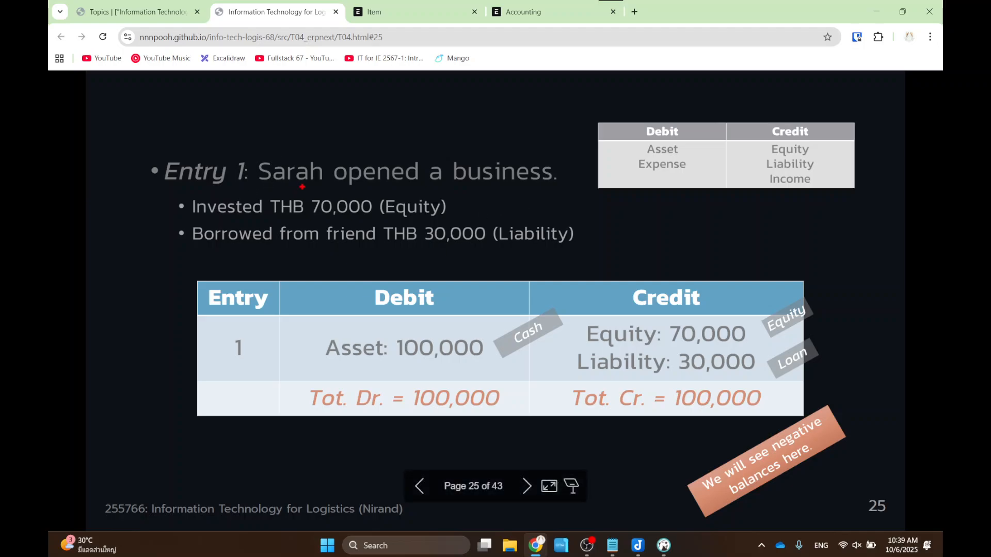
- Mark the invested 70,000, the Debit and Credit headers and Equity on Entry 1, then return to slide 23
{"action": "mouse_move", "coordinate": [301, 186]}
{"action": "left_mouse_down"}
{"action": "mouse_move", "coordinate": [377, 218]}
{"action": "mouse_move", "coordinate": [452, 221]}
{"action": "mouse_move", "coordinate": [376, 222]}
{"action": "mouse_move", "coordinate": [488, 250]}
{"action": "left_mouse_up"}
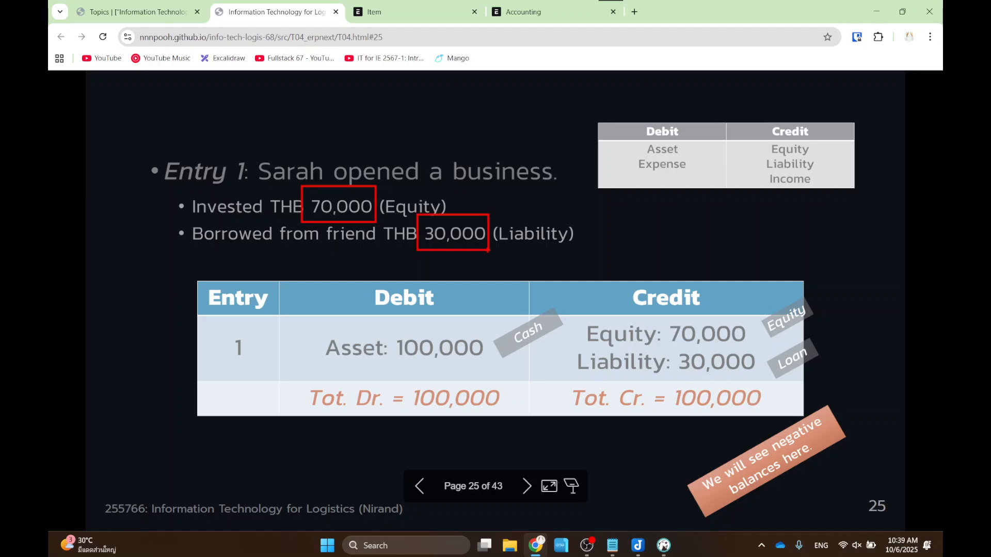
{"action": "key", "text": "Escape"}
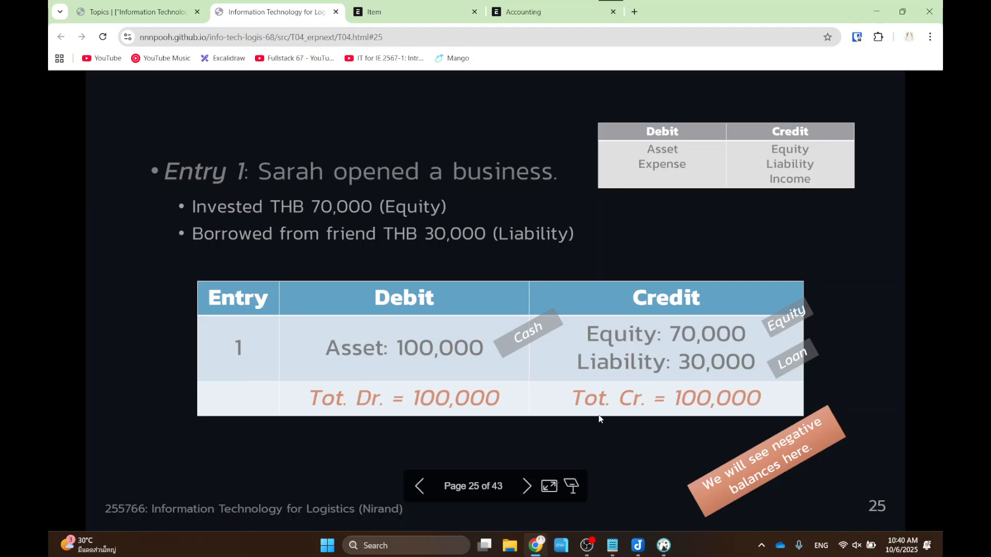
{"action": "left_click_drag", "start_coordinate": [364, 271], "coordinate": [447, 313]}
{"action": "left_click_drag", "start_coordinate": [615, 256], "coordinate": [718, 315]}
{"action": "mouse_move", "coordinate": [261, 184]}
{"action": "left_mouse_down"}
{"action": "mouse_move", "coordinate": [346, 218]}
{"action": "mouse_move", "coordinate": [458, 223]}
{"action": "left_mouse_up"}
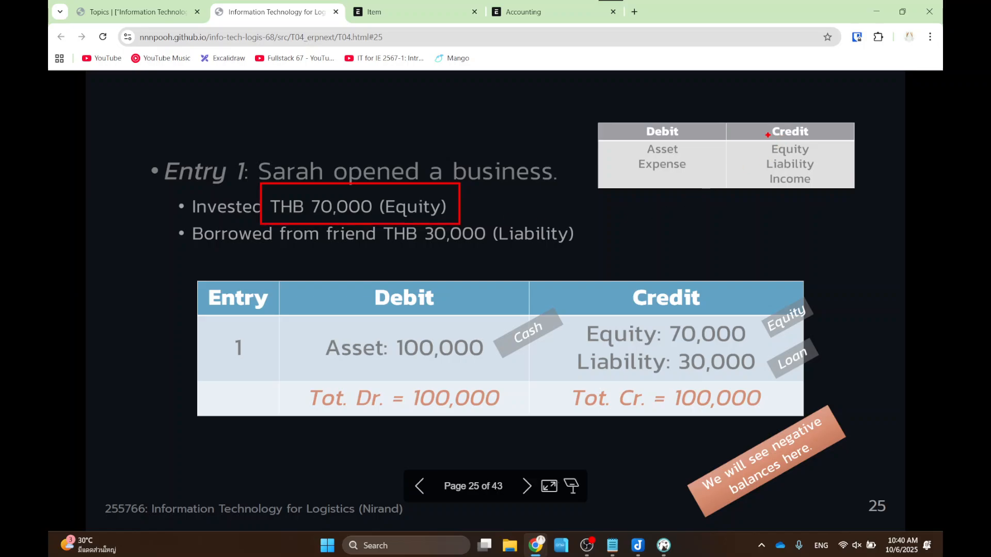
{"action": "left_click_drag", "start_coordinate": [760, 134], "coordinate": [819, 156]}
{"action": "key", "text": "Escape"}
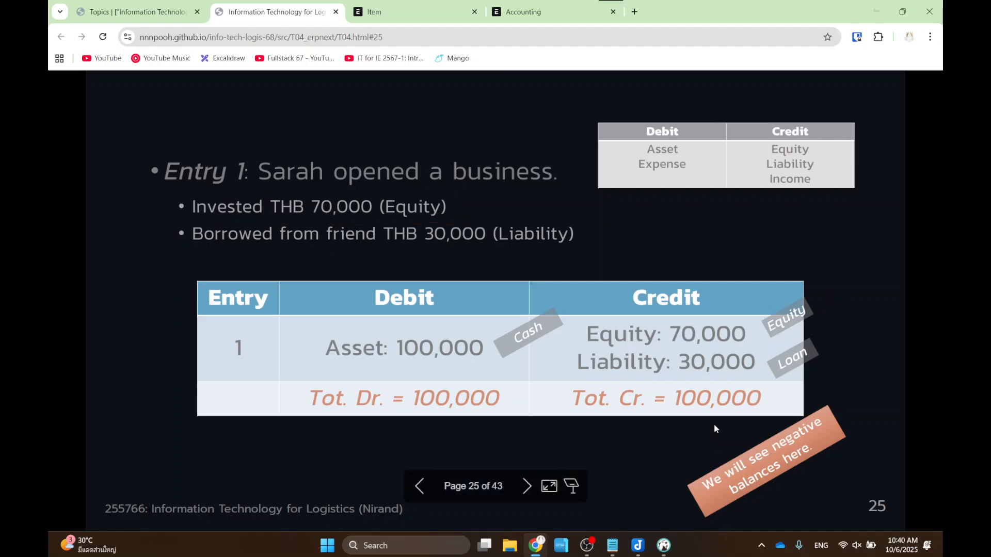
{"action": "key", "text": "Left"}
{"action": "key", "text": "Left"}
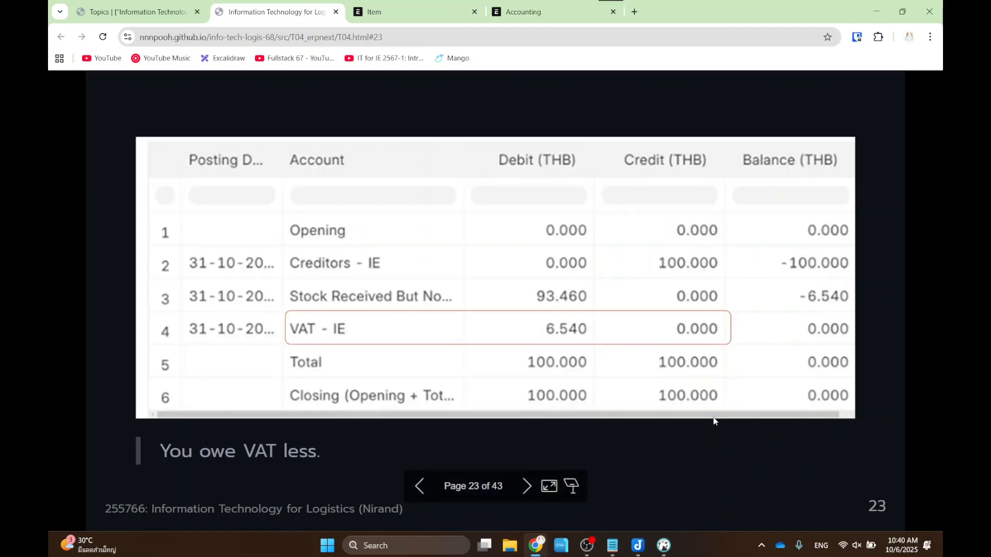
- Highlight Equity's 'Add to Cr' increase rule, then mark Equity 70,000 and the borrowed THB 30,000 on Entry 1
{"action": "key", "text": "Left"}
{"action": "left_click_drag", "start_coordinate": [150, 296], "coordinate": [346, 356]}
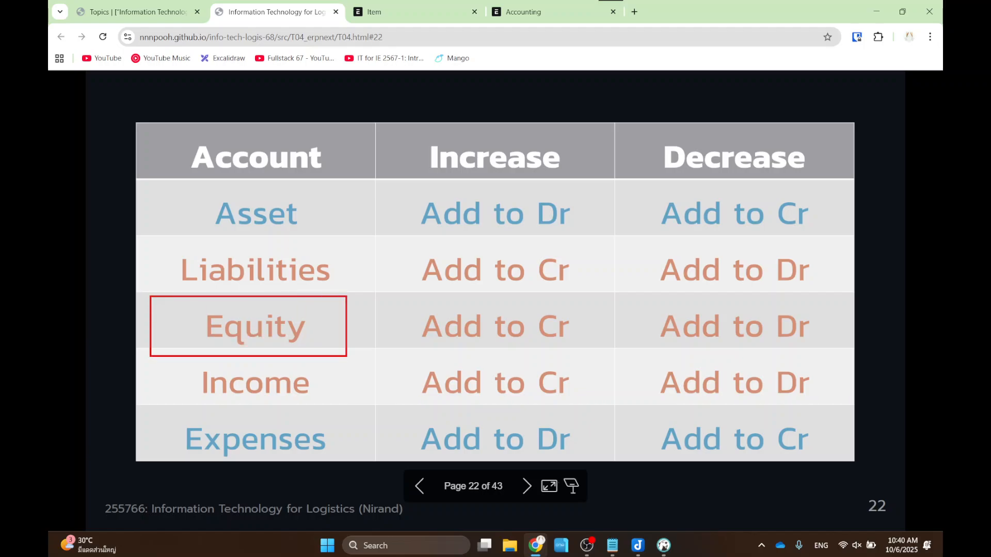
{"action": "left_click_drag", "start_coordinate": [409, 132], "coordinate": [593, 184]}
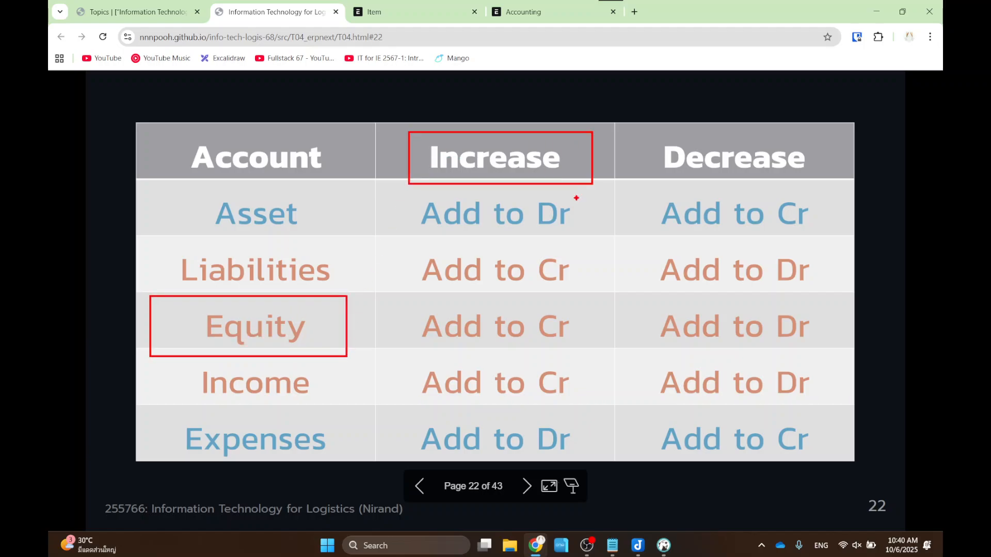
{"action": "left_click_drag", "start_coordinate": [412, 299], "coordinate": [583, 358]}
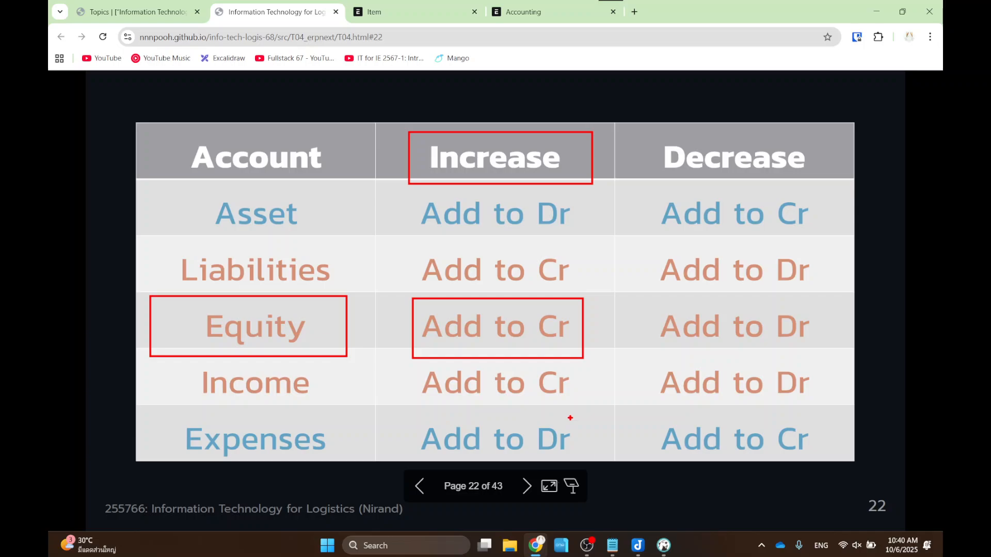
{"action": "key", "text": "Right"}
{"action": "key", "text": "Right"}
{"action": "key", "text": "Right"}
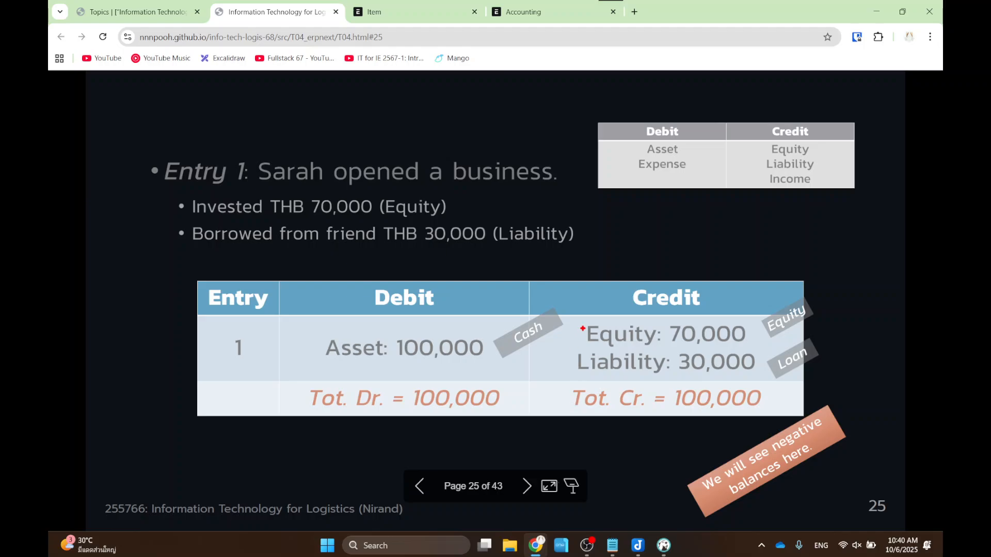
{"action": "left_click_drag", "start_coordinate": [569, 311], "coordinate": [756, 352]}
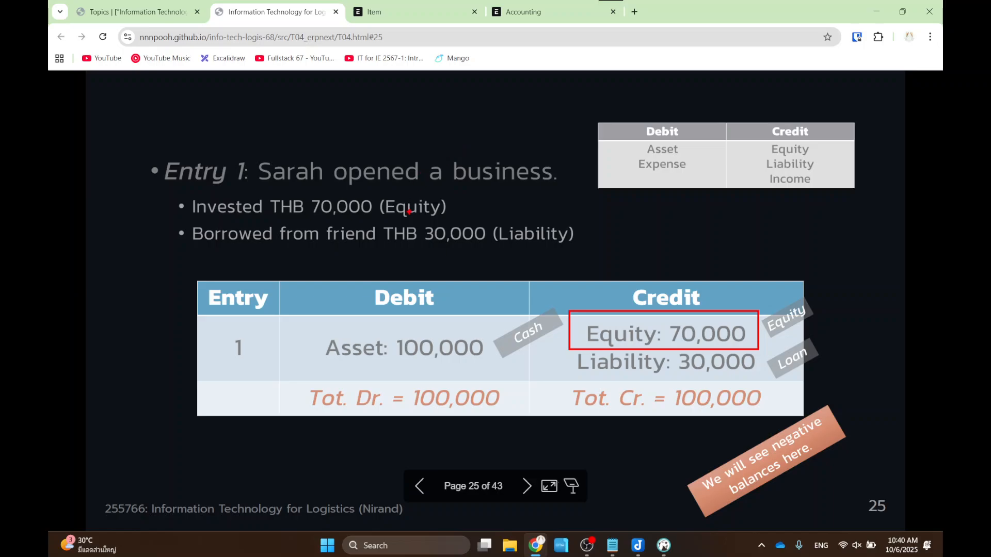
{"action": "left_click_drag", "start_coordinate": [396, 215], "coordinate": [496, 251]}
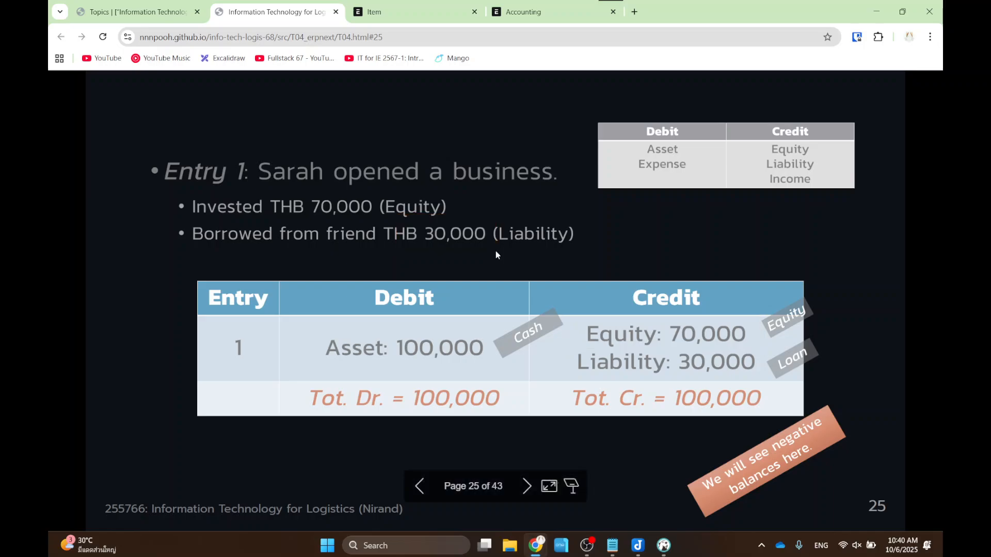
- Highlight Liabilities' 'Add to Cr' increase rule on slide 22, then go back to Entry 1
{"action": "key", "text": "Left"}
{"action": "key", "text": "Left"}
{"action": "key", "text": "Left"}
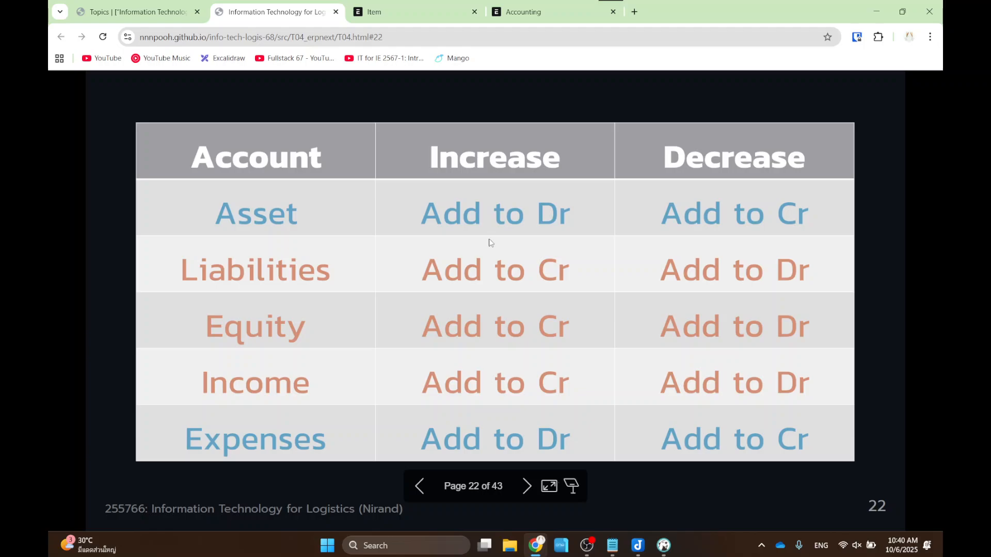
{"action": "left_click_drag", "start_coordinate": [165, 250], "coordinate": [344, 301]}
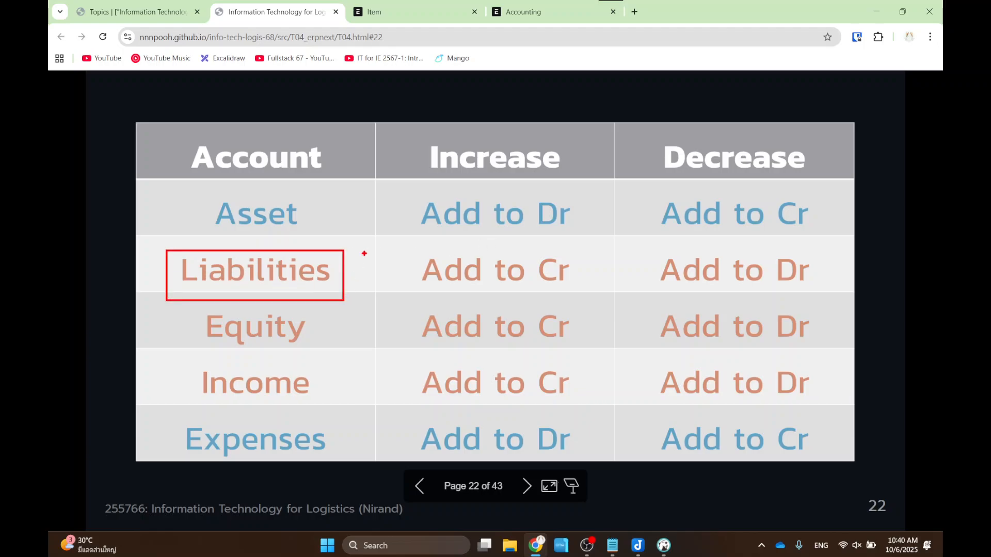
{"action": "mouse_move", "coordinate": [399, 133]}
{"action": "left_mouse_down"}
{"action": "mouse_move", "coordinate": [439, 155]}
{"action": "mouse_move", "coordinate": [572, 191]}
{"action": "left_mouse_up"}
{"action": "mouse_move", "coordinate": [411, 241]}
{"action": "left_mouse_down"}
{"action": "mouse_move", "coordinate": [535, 291]}
{"action": "mouse_move", "coordinate": [597, 298]}
{"action": "left_mouse_up"}
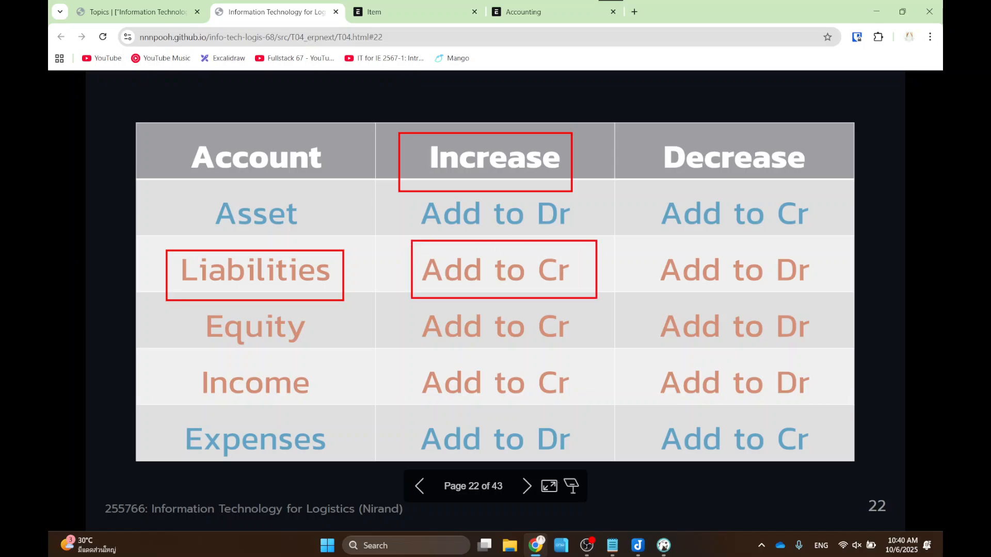
{"action": "key", "text": "Right"}
{"action": "key", "text": "Right"}
{"action": "key", "text": "Right"}
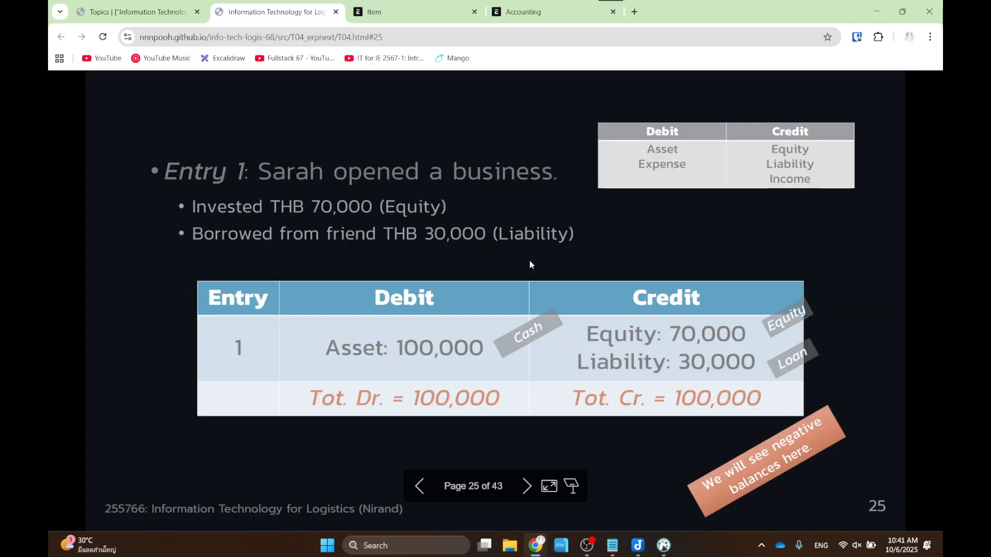
- Mark Liability 30,000, both Entry 1 story lines, the Credit column and the Asset debit, then clear them
{"action": "left_click_drag", "start_coordinate": [557, 342], "coordinate": [775, 377]}
{"action": "left_click_drag", "start_coordinate": [170, 187], "coordinate": [620, 245]}
{"action": "mouse_move", "coordinate": [556, 275]}
{"action": "left_mouse_down"}
{"action": "mouse_move", "coordinate": [763, 386]}
{"action": "mouse_move", "coordinate": [803, 386]}
{"action": "mouse_move", "coordinate": [803, 416]}
{"action": "left_mouse_up"}
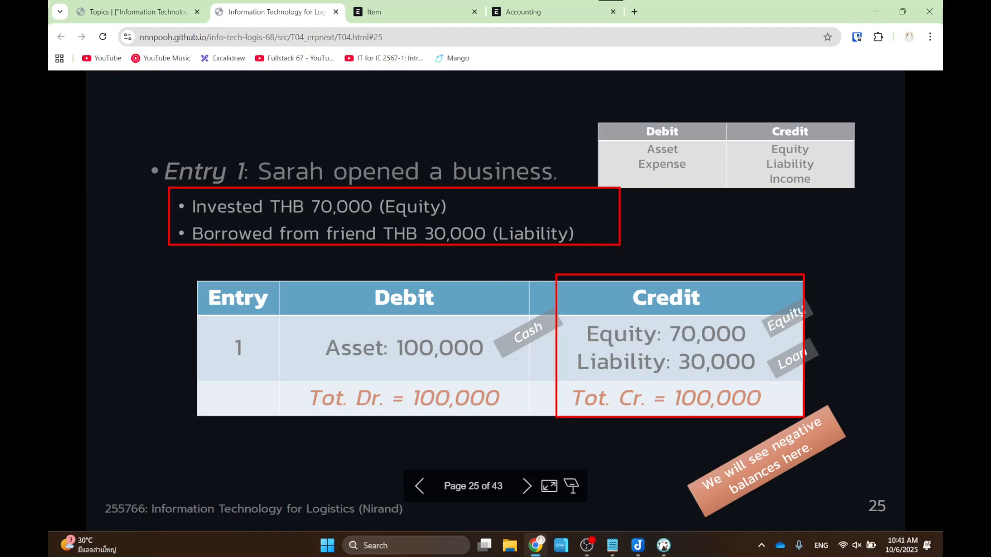
{"action": "left_click_drag", "start_coordinate": [316, 326], "coordinate": [394, 371]}
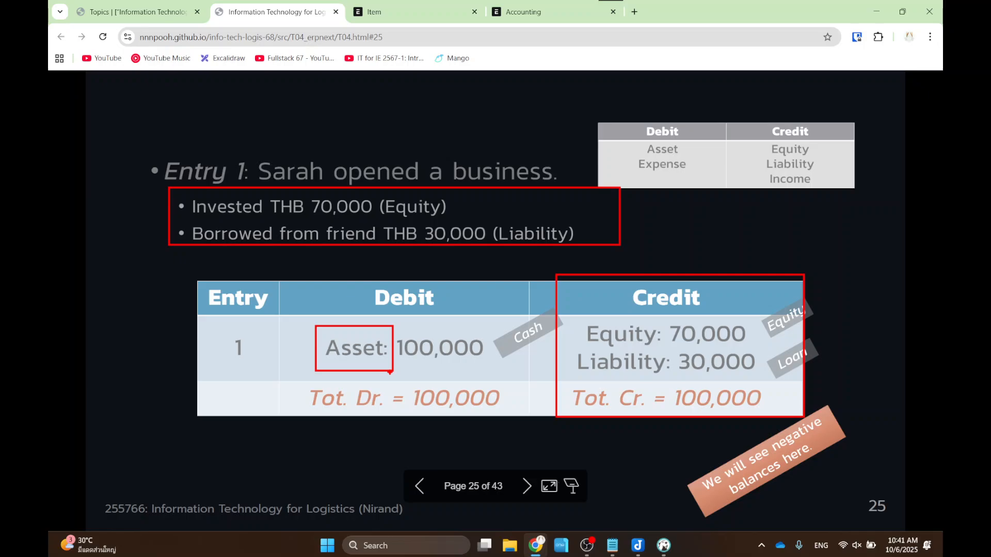
{"action": "key", "text": "e"}
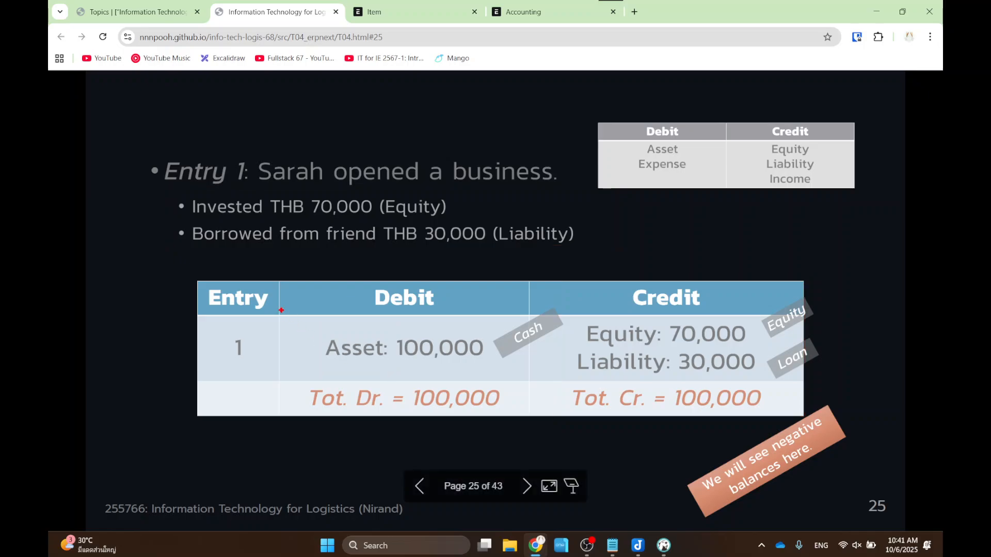
- Mark Asset 100,000 and the 100,000 debit and credit totals, then advance to slide 26
{"action": "mouse_move", "coordinate": [300, 315]}
{"action": "left_mouse_down"}
{"action": "mouse_move", "coordinate": [534, 375]}
{"action": "mouse_move", "coordinate": [525, 376]}
{"action": "left_mouse_up"}
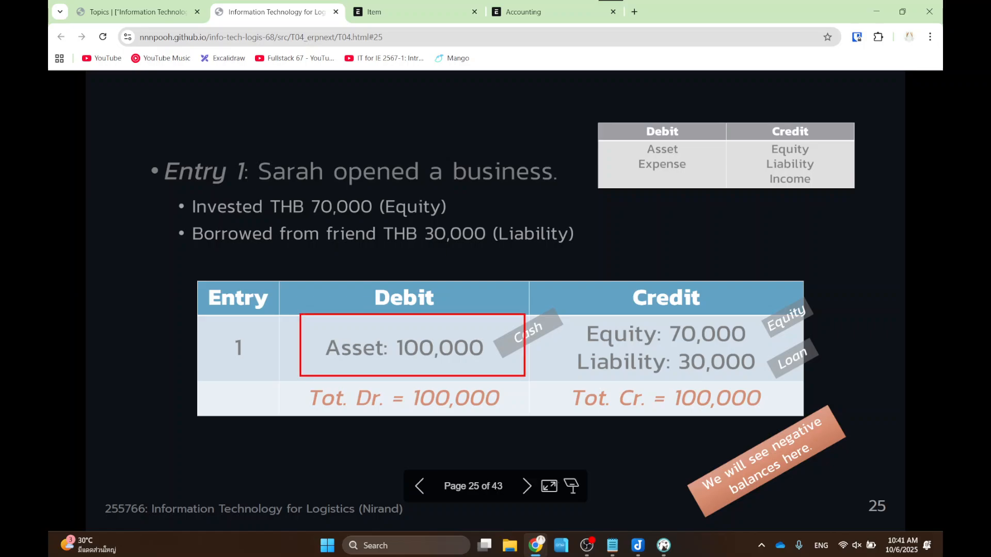
{"action": "key", "text": "e"}
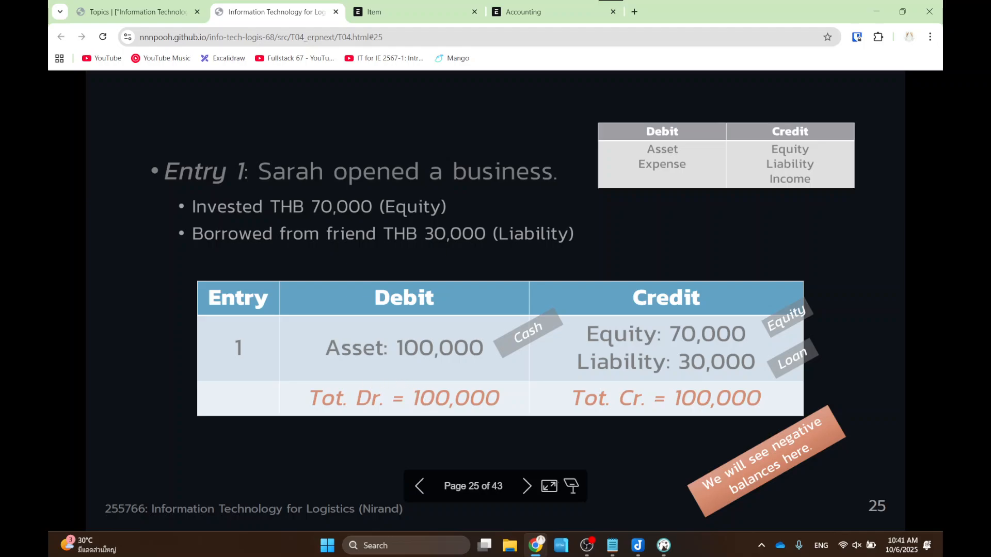
{"action": "left_click_drag", "start_coordinate": [304, 385], "coordinate": [515, 418]}
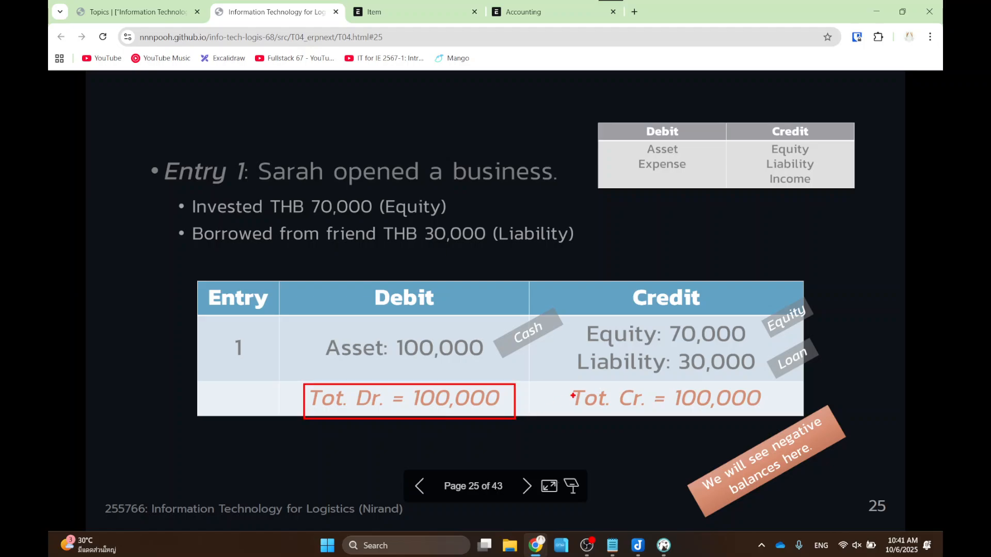
{"action": "left_click_drag", "start_coordinate": [568, 382], "coordinate": [779, 415]}
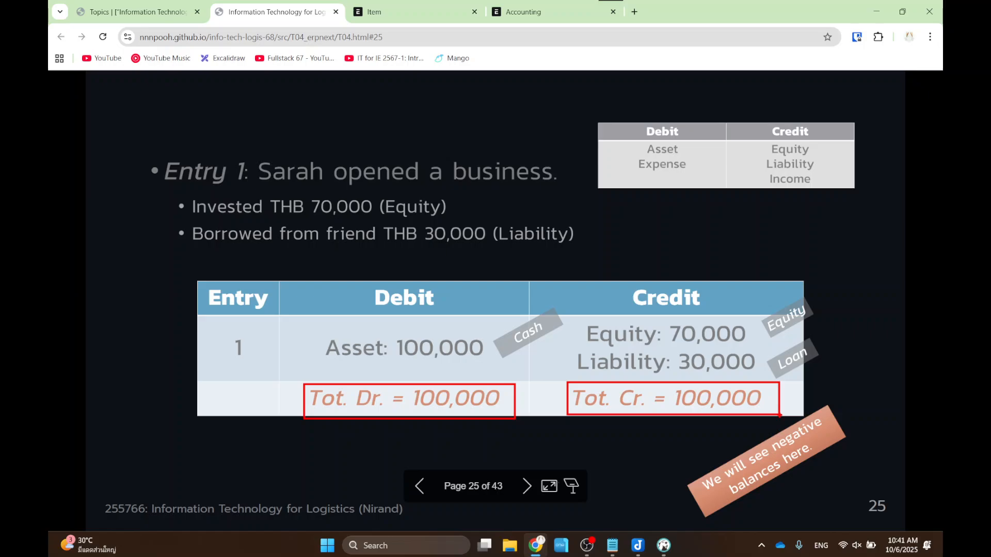
{"action": "key", "text": "Right"}
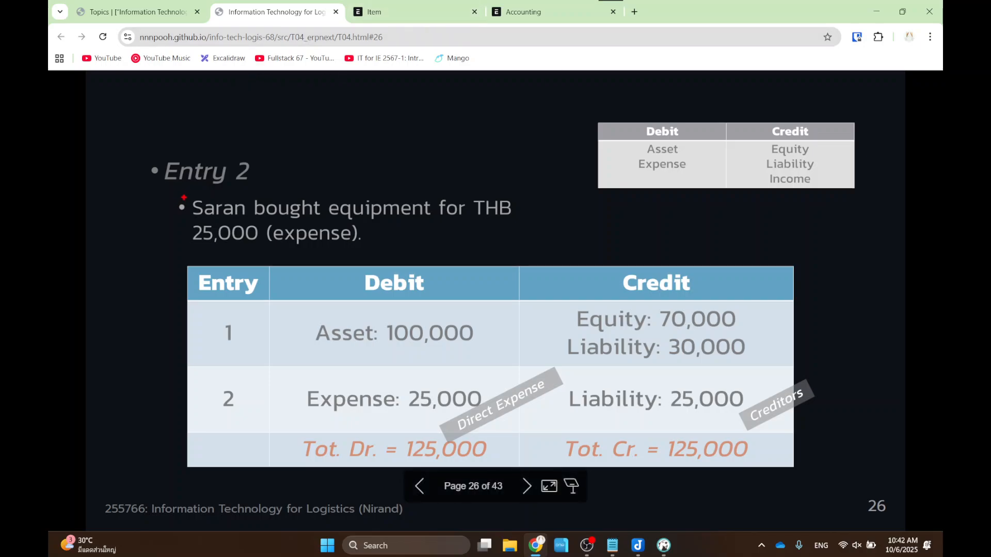
- Mark the 25,000 expense, show Expenses' 'Add to Dr' increase rule on slide 22, then return to slide 26
{"action": "left_click_drag", "start_coordinate": [169, 219], "coordinate": [398, 246]}
{"action": "key", "text": "Left"}
{"action": "key", "text": "Left"}
{"action": "key", "text": "Left"}
{"action": "key", "text": "Left"}
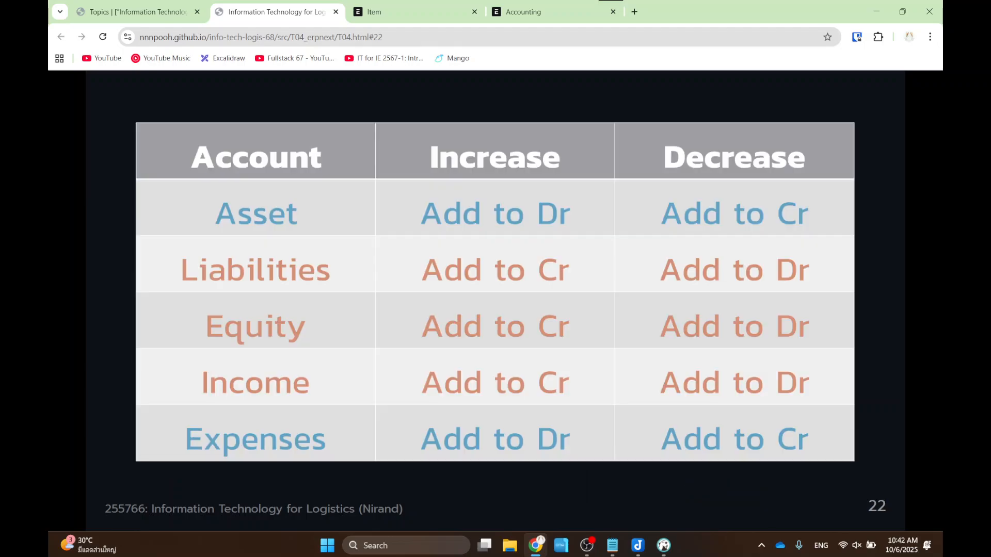
{"action": "left_click_drag", "start_coordinate": [319, 476], "coordinate": [335, 477]}
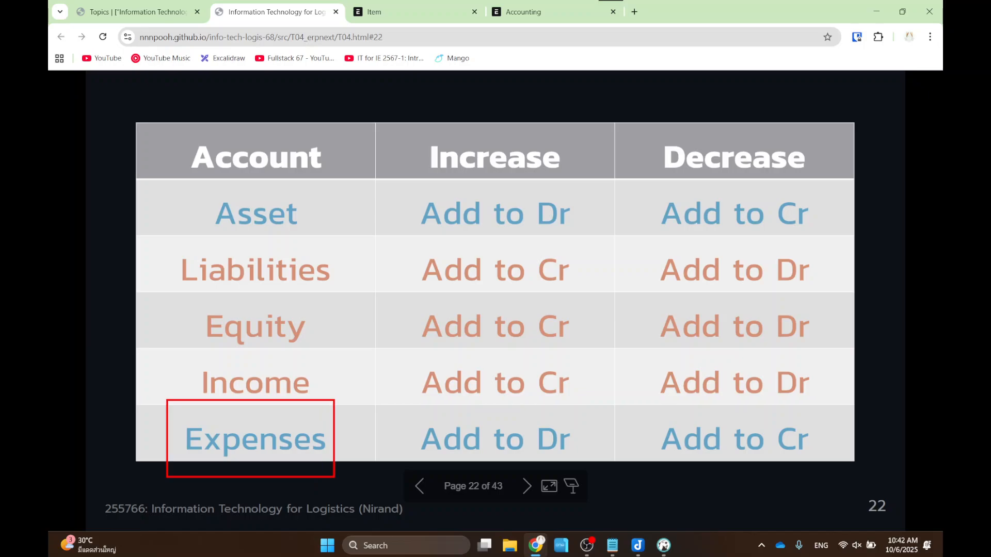
{"action": "left_click_drag", "start_coordinate": [413, 121], "coordinate": [588, 177]}
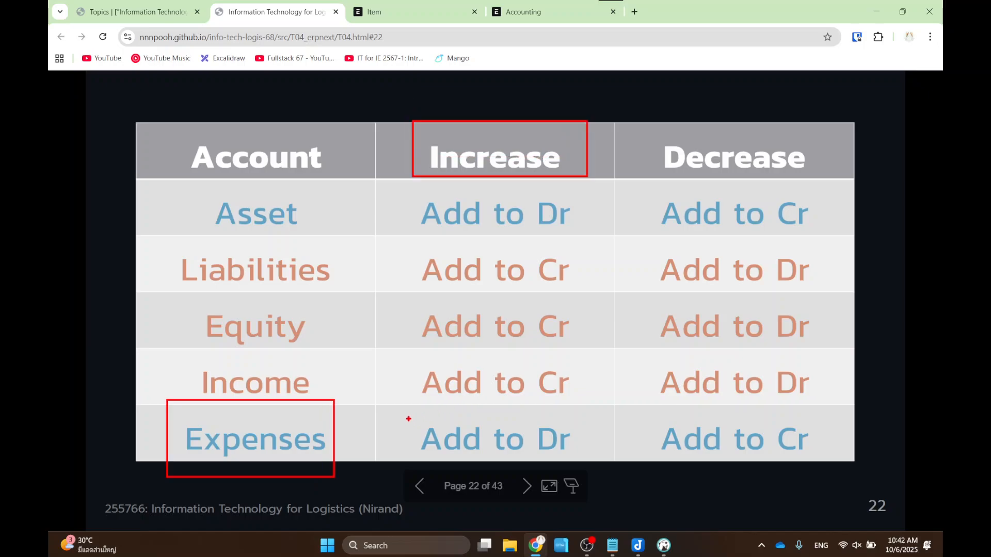
{"action": "left_click_drag", "start_coordinate": [408, 418], "coordinate": [581, 464]}
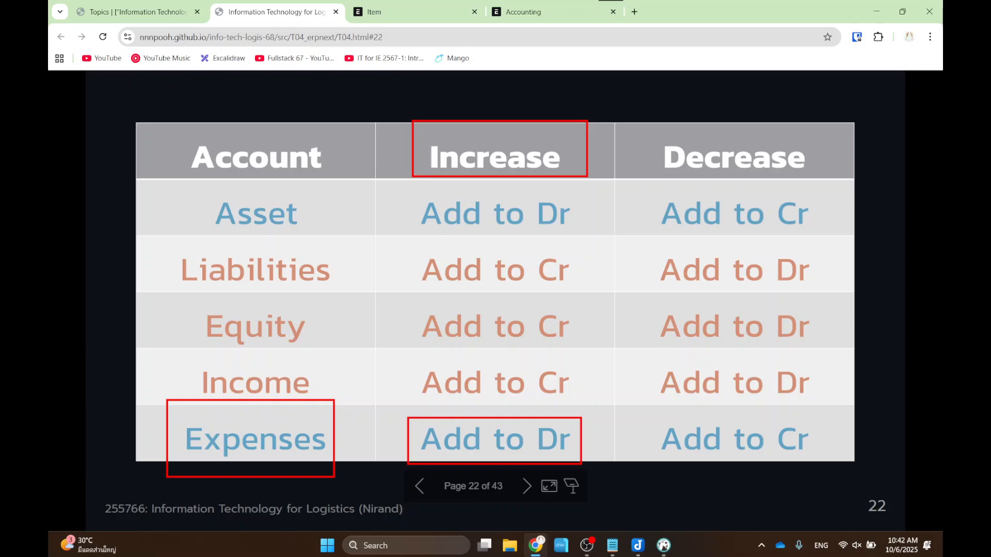
{"action": "key", "text": "Escape"}
{"action": "key", "text": "Right"}
{"action": "key", "text": "Right"}
{"action": "key", "text": "Right"}
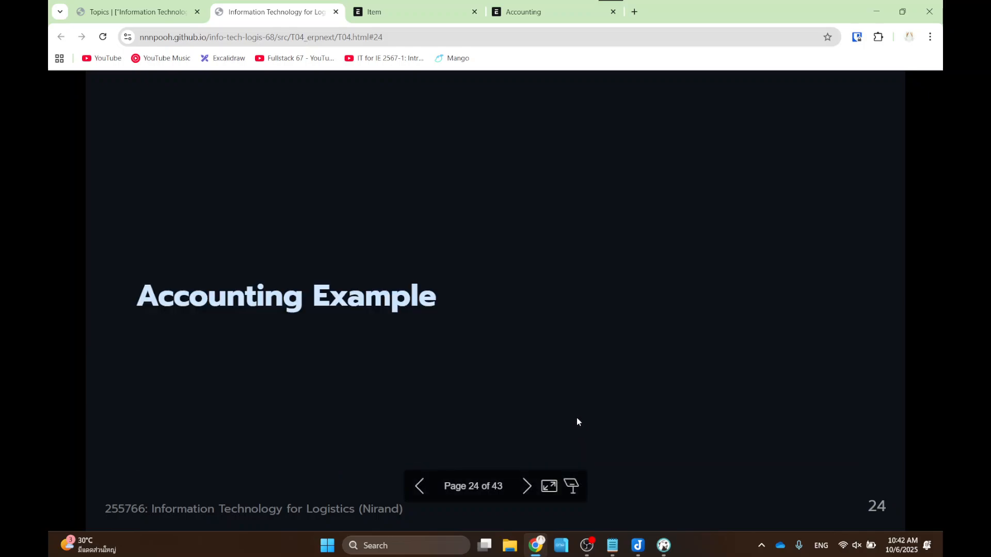
{"action": "key", "text": "Right"}
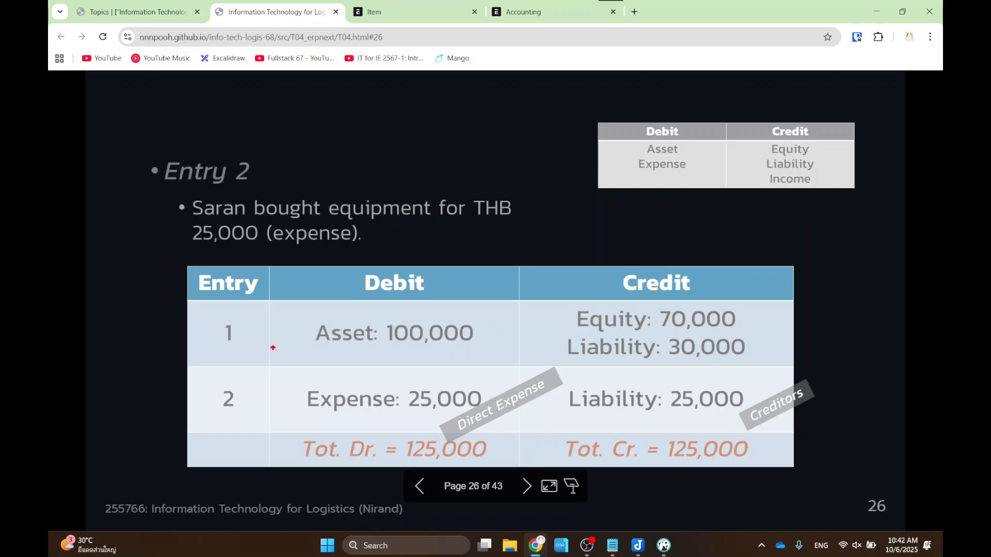
- Mark Entry 2's Expense 25,000 and Liability 25,000 amounts, then advance to slide 27
{"action": "left_click_drag", "start_coordinate": [398, 374], "coordinate": [492, 422]}
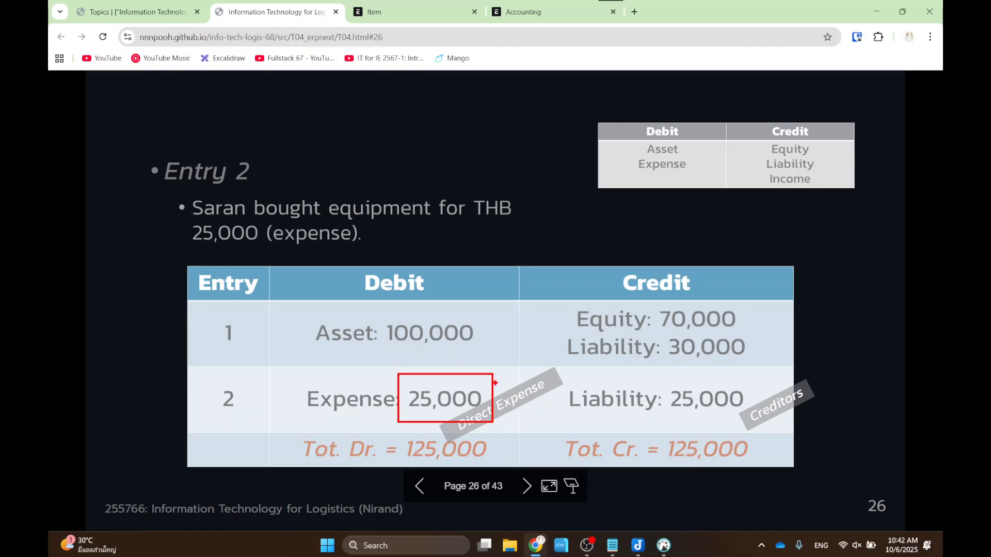
{"action": "left_click_drag", "start_coordinate": [556, 372], "coordinate": [658, 421]}
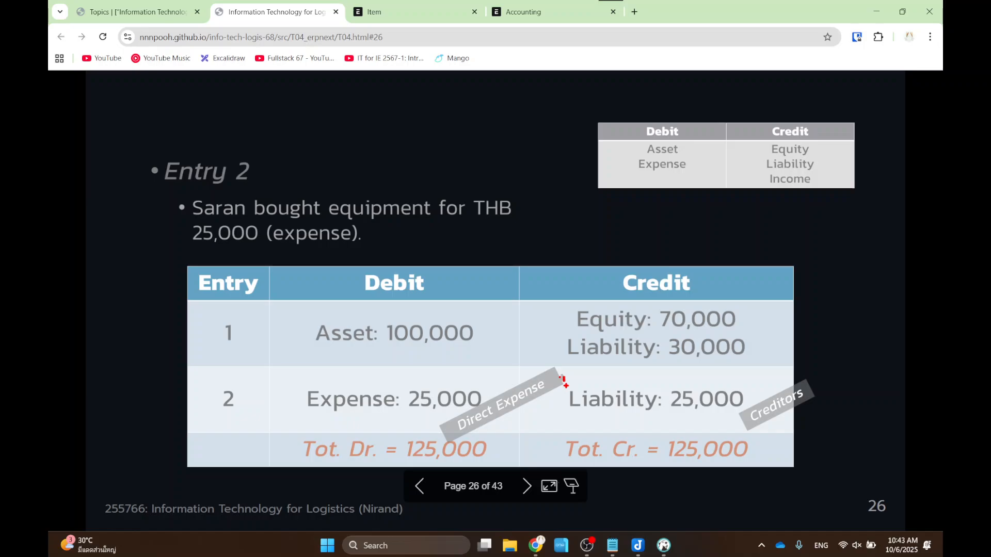
{"action": "key", "text": "Escape"}
{"action": "left_click_drag", "start_coordinate": [558, 375], "coordinate": [763, 418]}
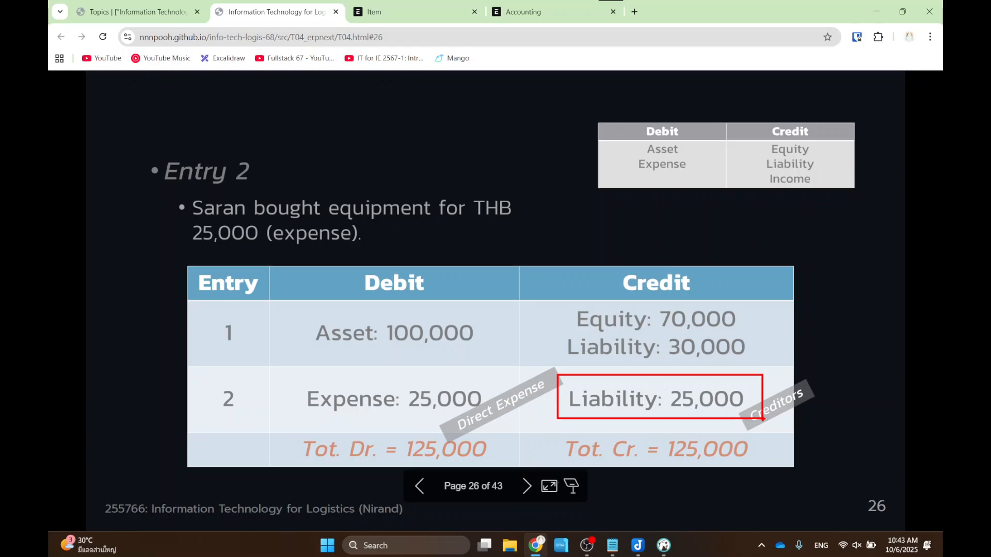
{"action": "key", "text": "Escape"}
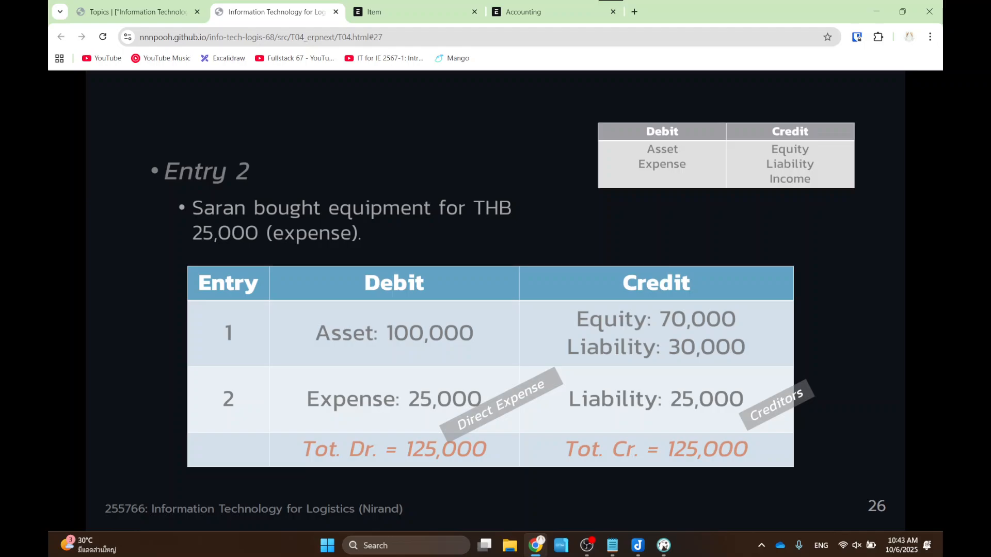
{"action": "key", "text": "Right"}
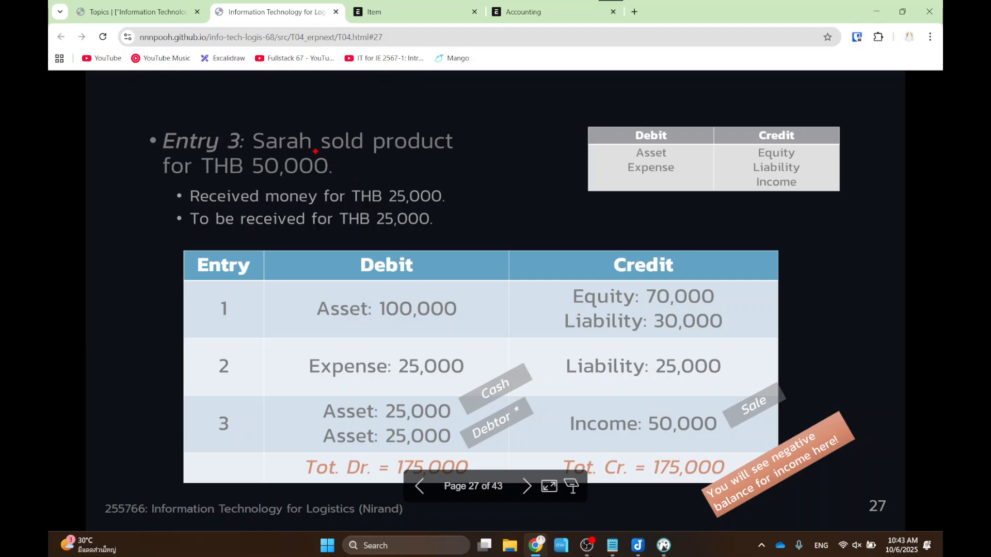
- Mark Entry 3's THB 50,000 sale and its 25,000 received and 25,000 to-be-received amounts
{"action": "left_click_drag", "start_coordinate": [128, 122], "coordinate": [472, 180]}
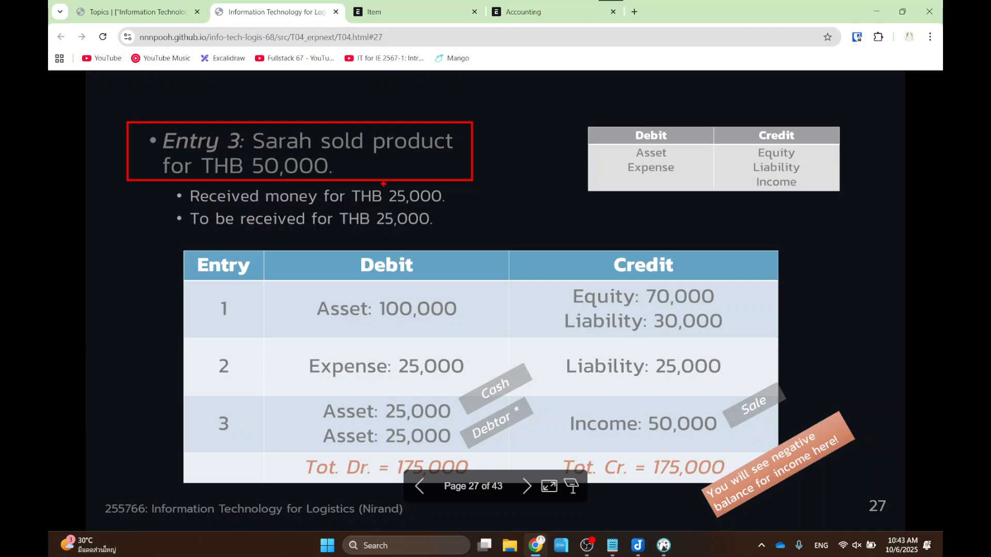
{"action": "left_click_drag", "start_coordinate": [382, 184], "coordinate": [461, 207]}
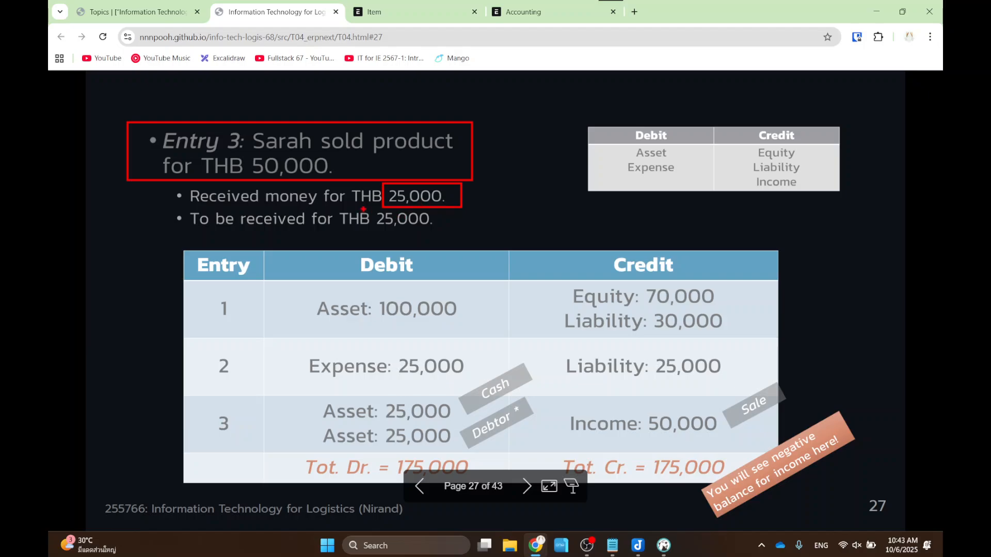
{"action": "left_click_drag", "start_coordinate": [365, 205], "coordinate": [449, 231]}
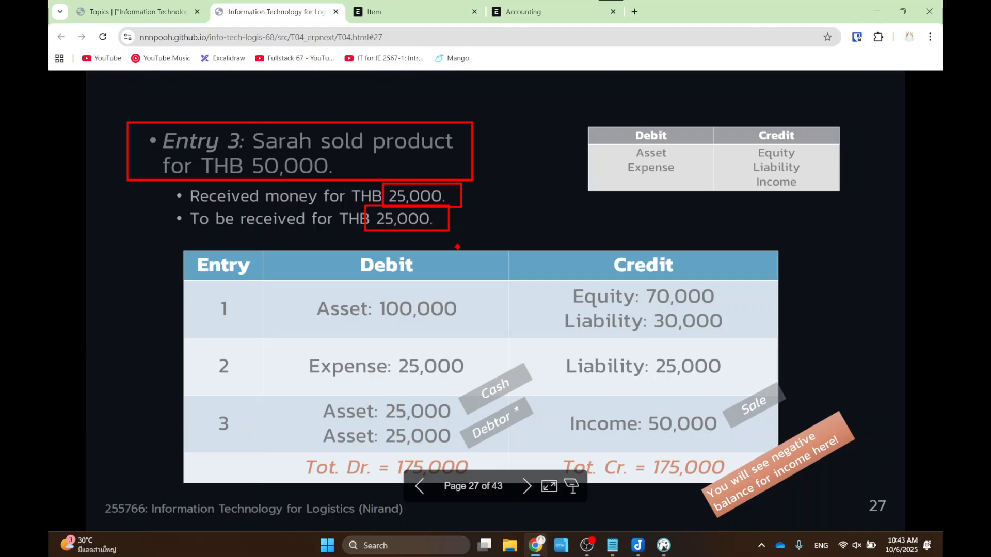
{"action": "key", "text": "Escape"}
{"action": "key", "text": "ctrl+2"}
- Re-mark each 25,000 amount separately, then box both Entry 3 payment lines together
{"action": "left_click_drag", "start_coordinate": [377, 182], "coordinate": [457, 210]}
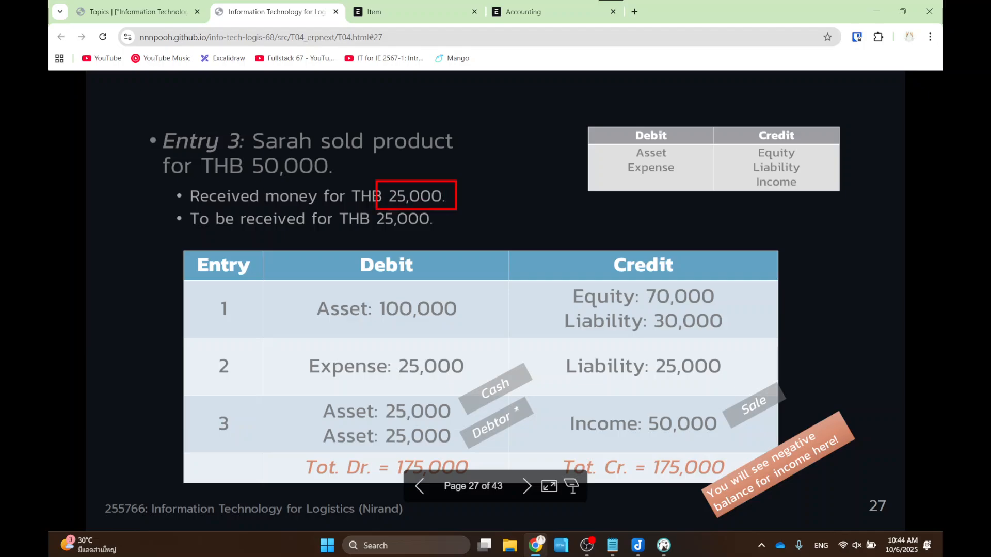
{"action": "key", "text": "Escape"}
{"action": "key", "text": "ctrl+2"}
{"action": "left_click_drag", "start_coordinate": [368, 209], "coordinate": [448, 230]}
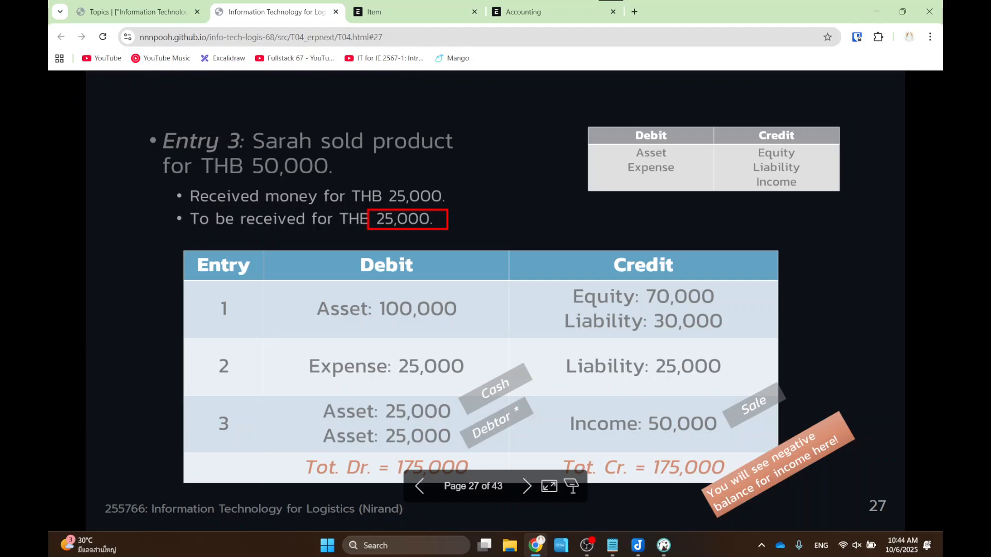
{"action": "key", "text": "Escape"}
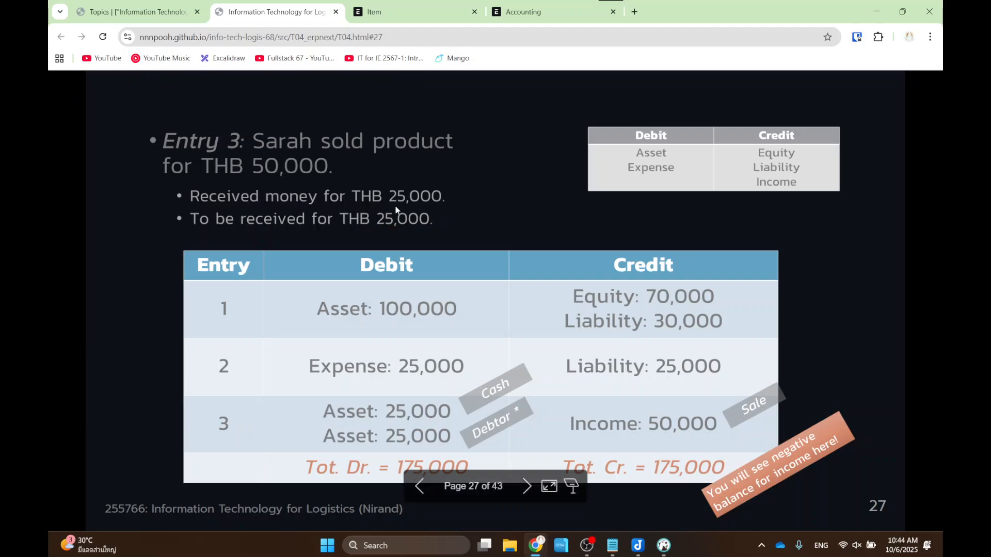
{"action": "key", "text": "ctrl+2"}
{"action": "left_click_drag", "start_coordinate": [175, 174], "coordinate": [466, 244]}
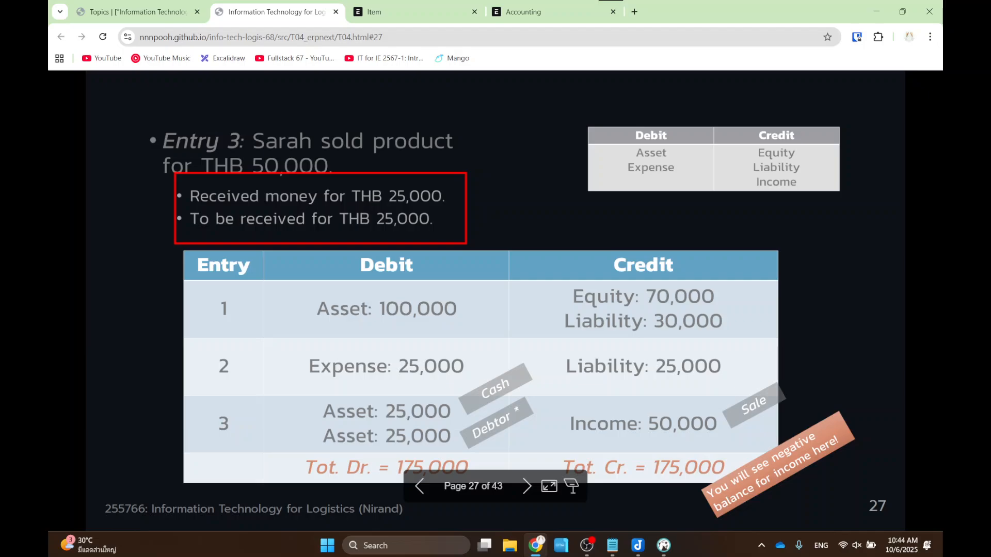
{"action": "key", "text": "Left"}
{"action": "key", "text": "Left"}
{"action": "key", "text": "Left"}
{"action": "key", "text": "Left"}
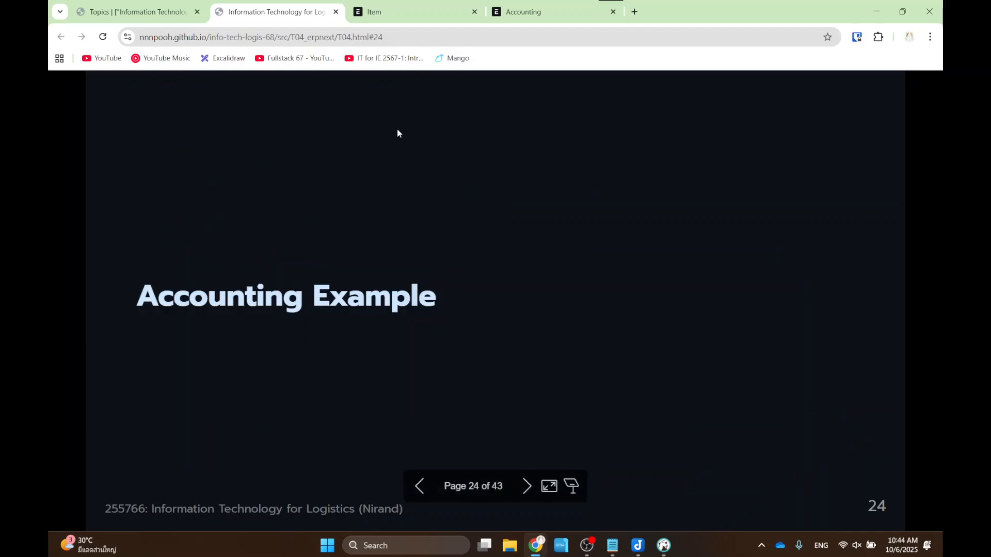
{"action": "key", "text": "Left"}
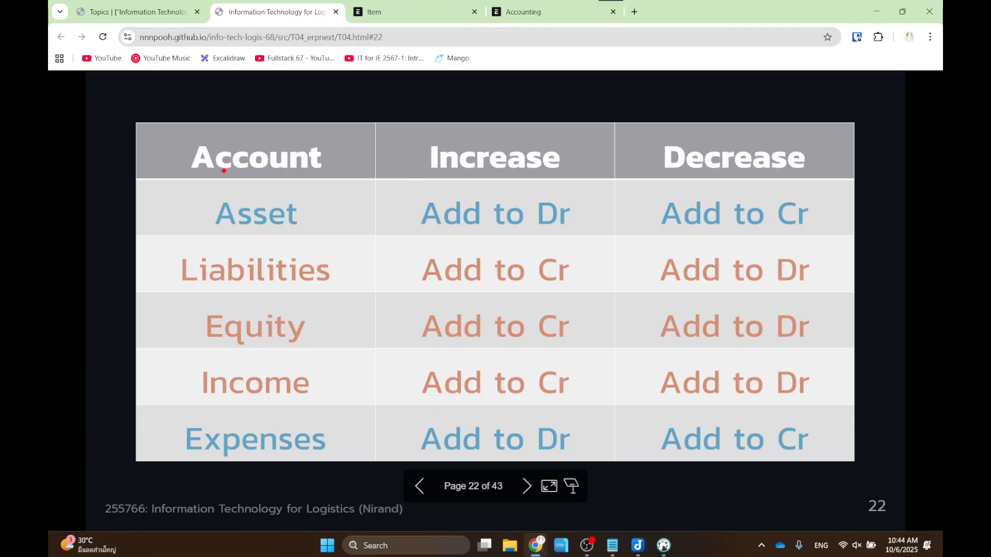
{"action": "left_click_drag", "start_coordinate": [184, 189], "coordinate": [336, 235]}
{"action": "mouse_move", "coordinate": [409, 127]}
{"action": "left_mouse_down"}
{"action": "mouse_move", "coordinate": [482, 156]}
{"action": "mouse_move", "coordinate": [588, 175]}
{"action": "left_mouse_up"}
{"action": "mouse_move", "coordinate": [407, 190]}
{"action": "left_mouse_down"}
{"action": "mouse_move", "coordinate": [613, 240]}
{"action": "mouse_move", "coordinate": [605, 241]}
{"action": "left_mouse_up"}
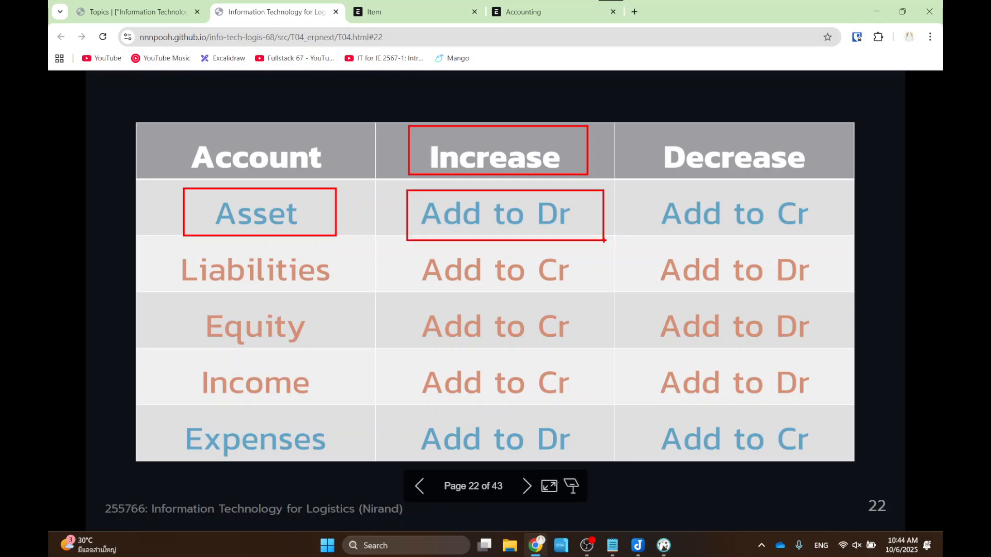
{"action": "key", "text": "Escape"}
{"action": "key", "text": "Right"}
{"action": "key", "text": "Right"}
{"action": "key", "text": "Right"}
{"action": "key", "text": "Right"}
{"action": "key", "text": "Right"}
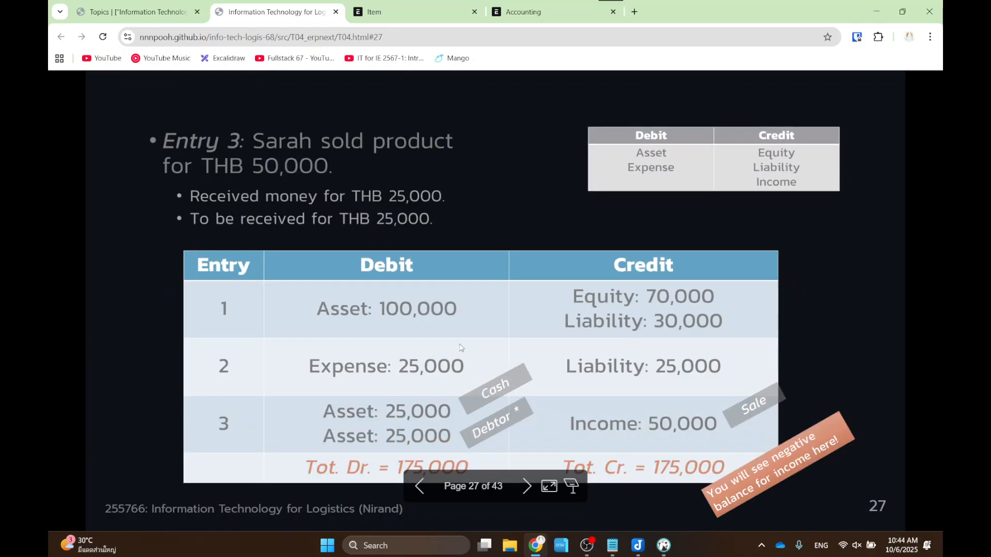
- Mark Entry 3's two Asset 25,000 debits, Income 50,000 and both 175,000 totals, then go to slide 28
{"action": "left_click_drag", "start_coordinate": [316, 392], "coordinate": [461, 453]}
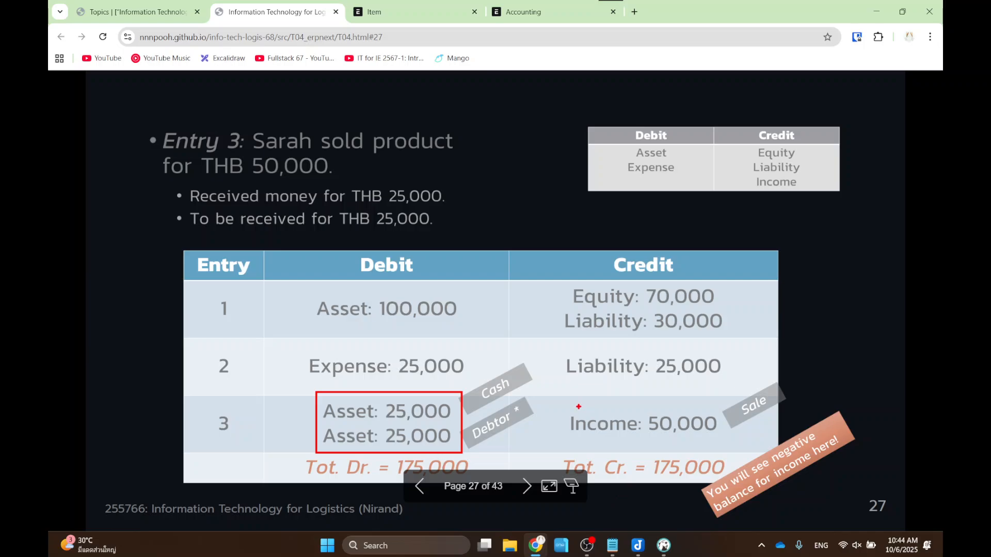
{"action": "left_click_drag", "start_coordinate": [555, 400], "coordinate": [732, 450]}
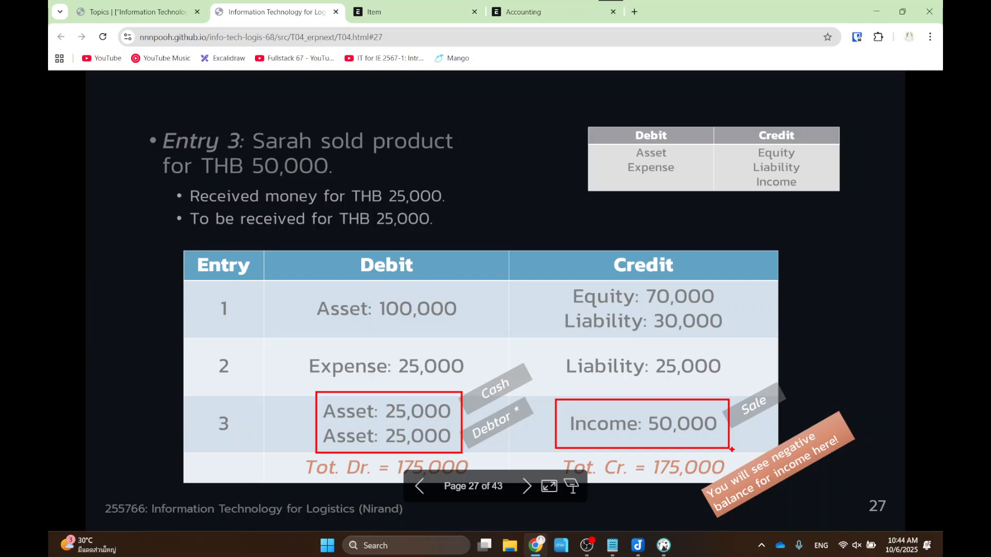
{"action": "key", "text": "Escape"}
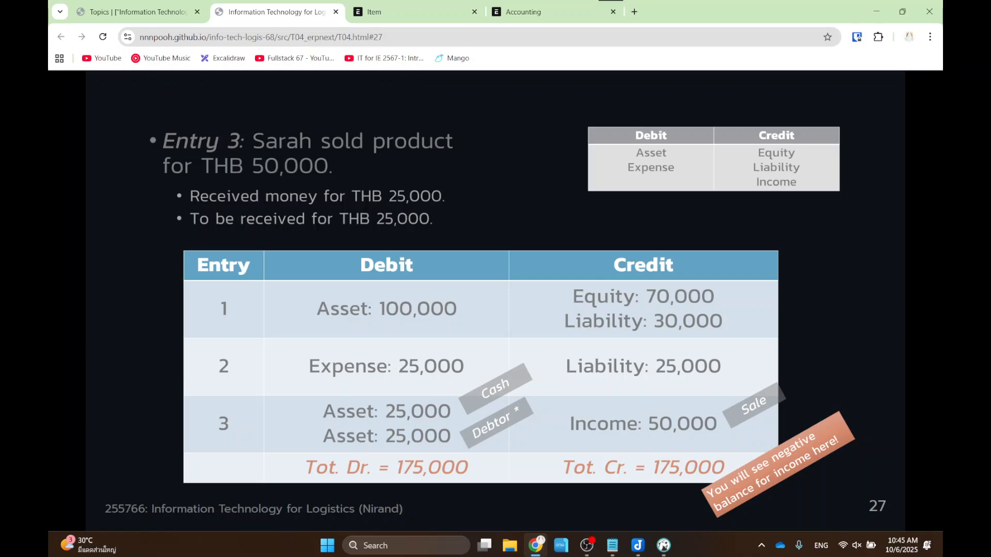
{"action": "mouse_move", "coordinate": [292, 423]}
{"action": "left_mouse_down"}
{"action": "mouse_move", "coordinate": [309, 439]}
{"action": "mouse_move", "coordinate": [498, 499]}
{"action": "left_mouse_up"}
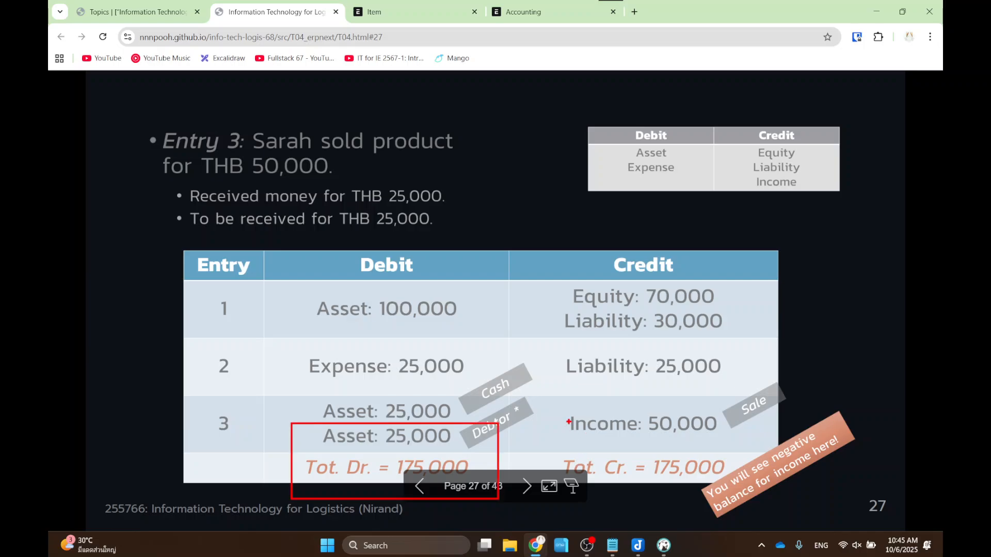
{"action": "left_click_drag", "start_coordinate": [569, 422], "coordinate": [747, 494]}
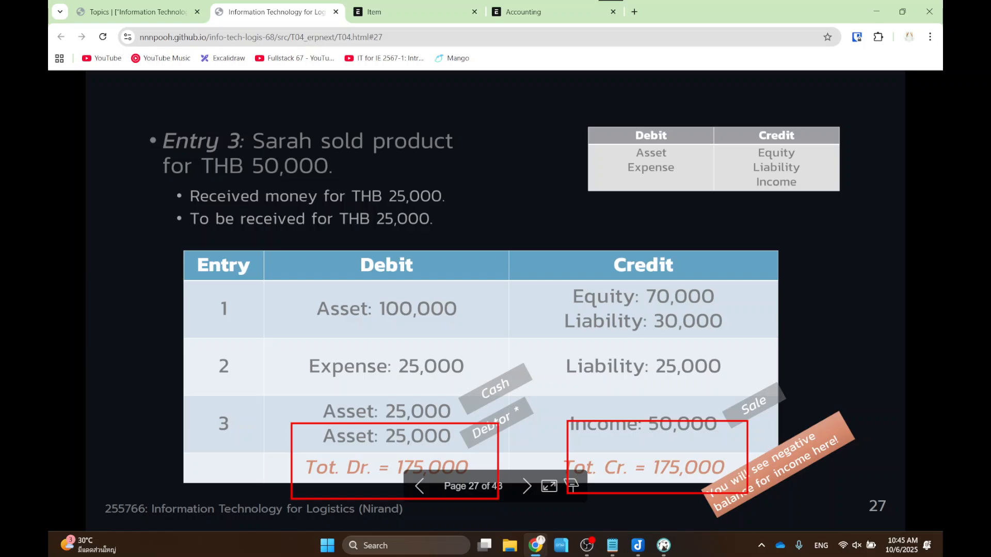
{"action": "key", "text": "Right"}
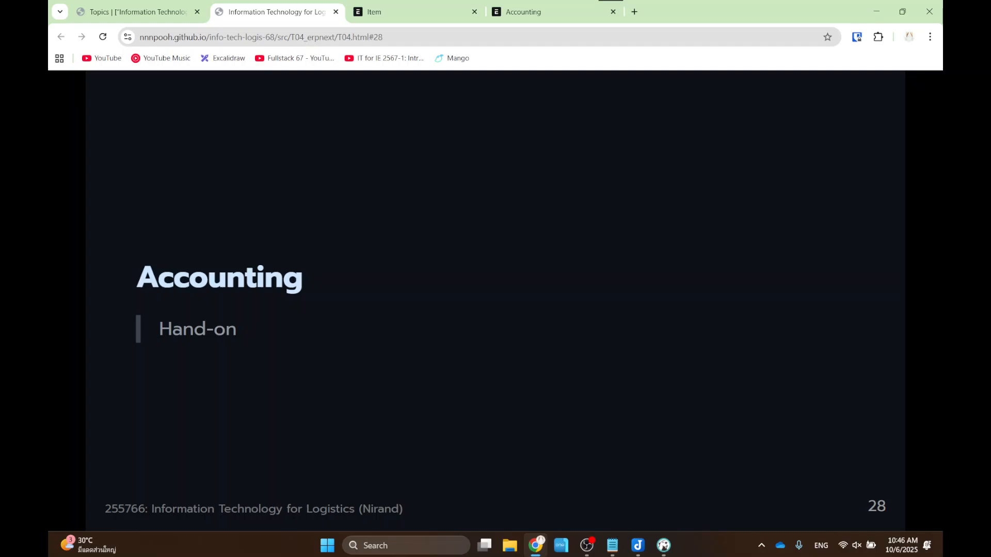
- On slide 29, mark the 2000 and 3000 THB equity contributions and the Rent and Salary expenses
{"action": "key", "text": "Right"}
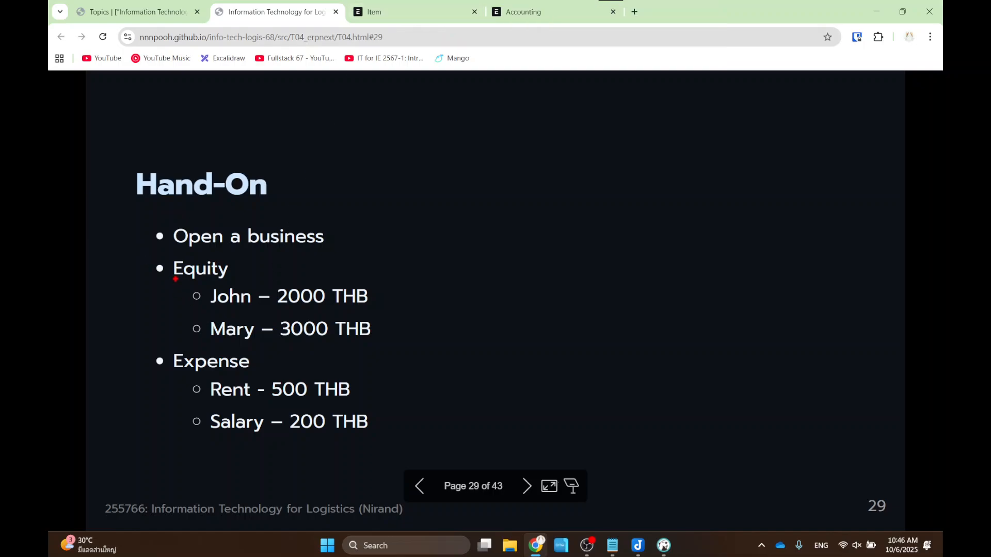
{"action": "left_click_drag", "start_coordinate": [176, 281], "coordinate": [416, 311]}
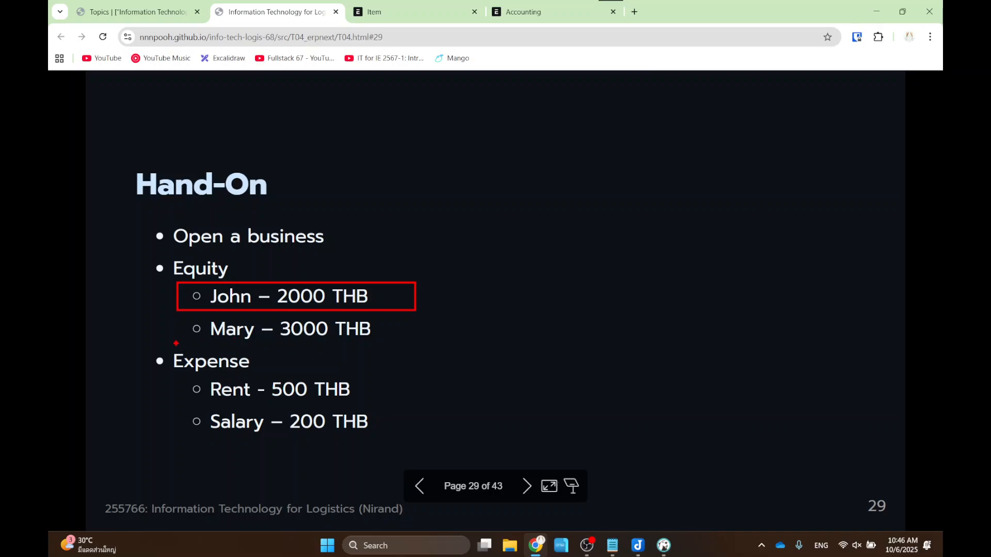
{"action": "left_click_drag", "start_coordinate": [160, 308], "coordinate": [434, 351]}
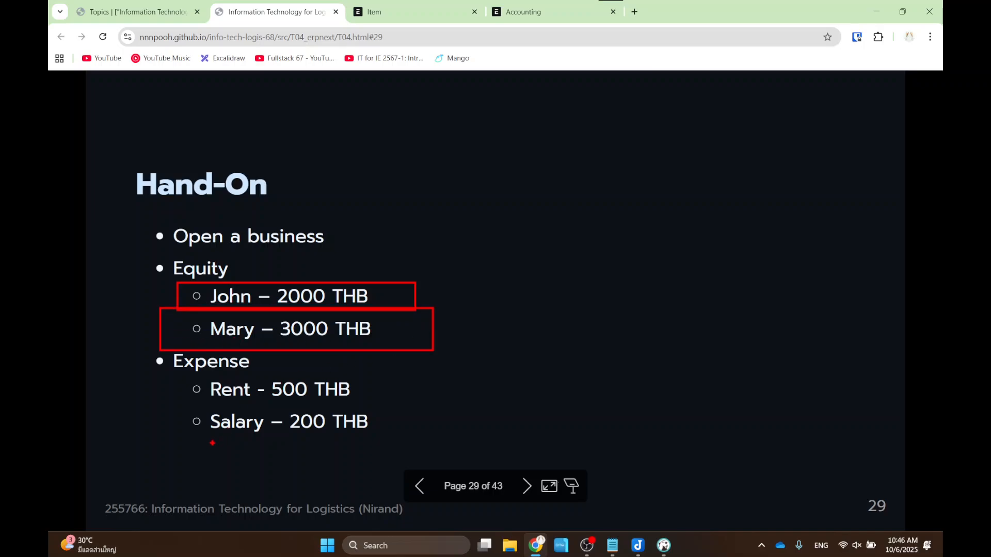
{"action": "left_click_drag", "start_coordinate": [176, 457], "coordinate": [417, 370]}
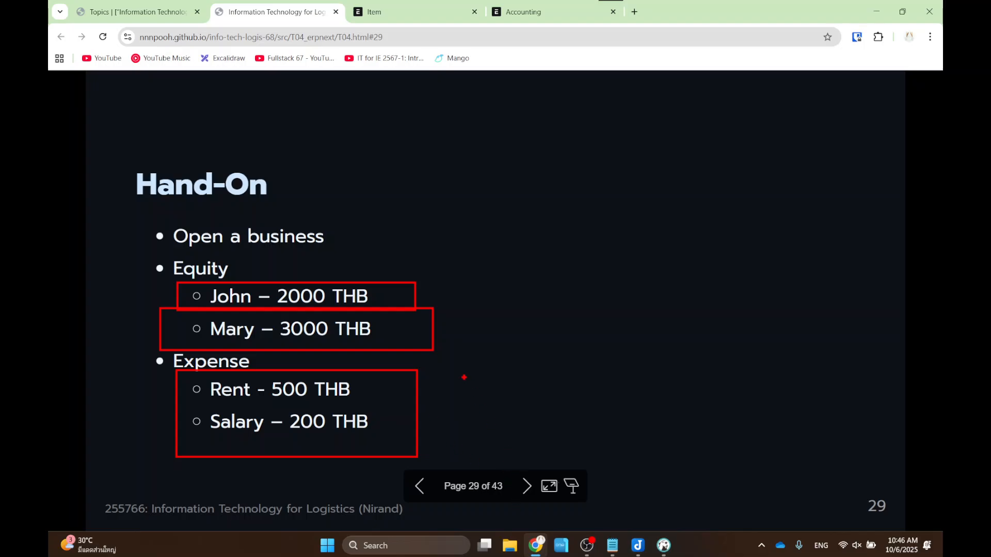
- Open the ERPNext Home workspace, highlight the site address at 150% zoom, then mark Accounting at 100%
{"action": "left_click", "coordinate": [392, 11]}
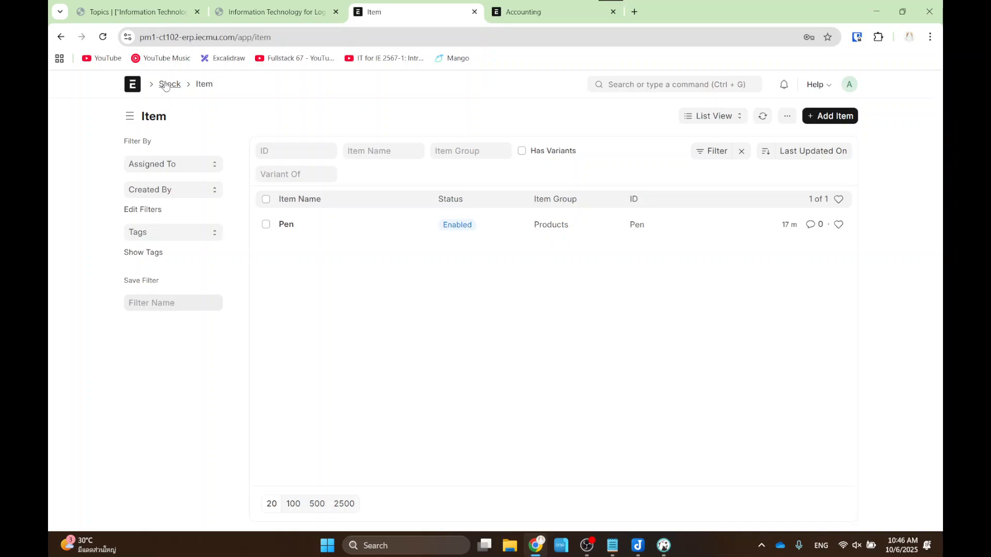
{"action": "left_click", "coordinate": [129, 86]}
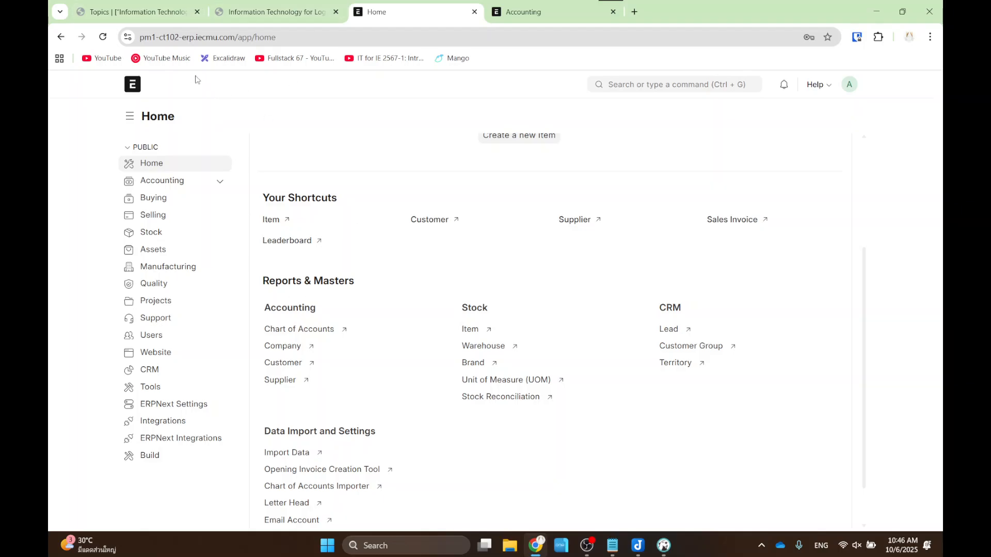
{"action": "key", "text": "ctrl+plus"}
{"action": "key", "text": "ctrl+plus"}
{"action": "key", "text": "ctrl+plus"}
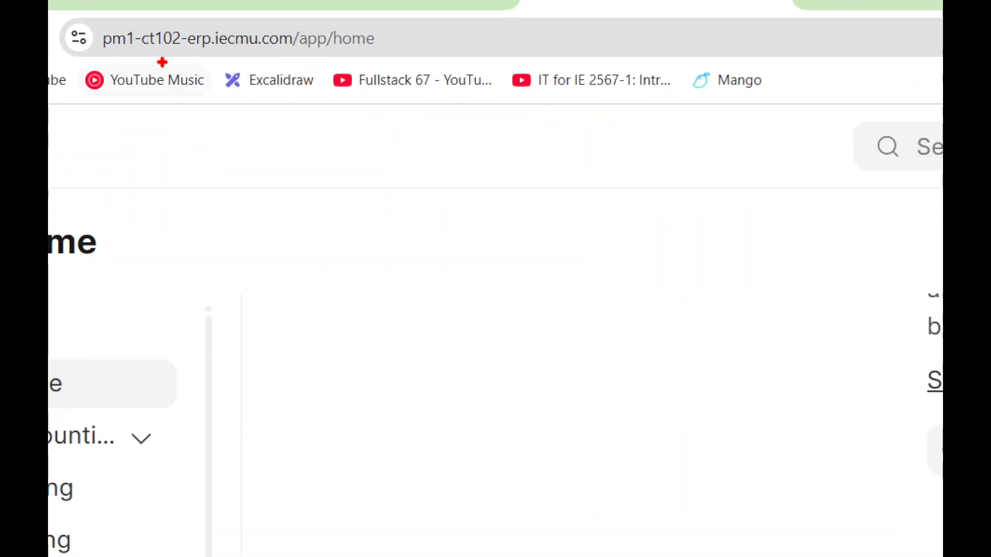
{"action": "left_click_drag", "start_coordinate": [130, 44], "coordinate": [258, 51]}
{"action": "mouse_move", "coordinate": [339, 65]}
{"action": "left_mouse_down"}
{"action": "mouse_move", "coordinate": [119, 4]}
{"action": "mouse_move", "coordinate": [56, 44]}
{"action": "mouse_move", "coordinate": [87, 56]}
{"action": "left_mouse_up"}
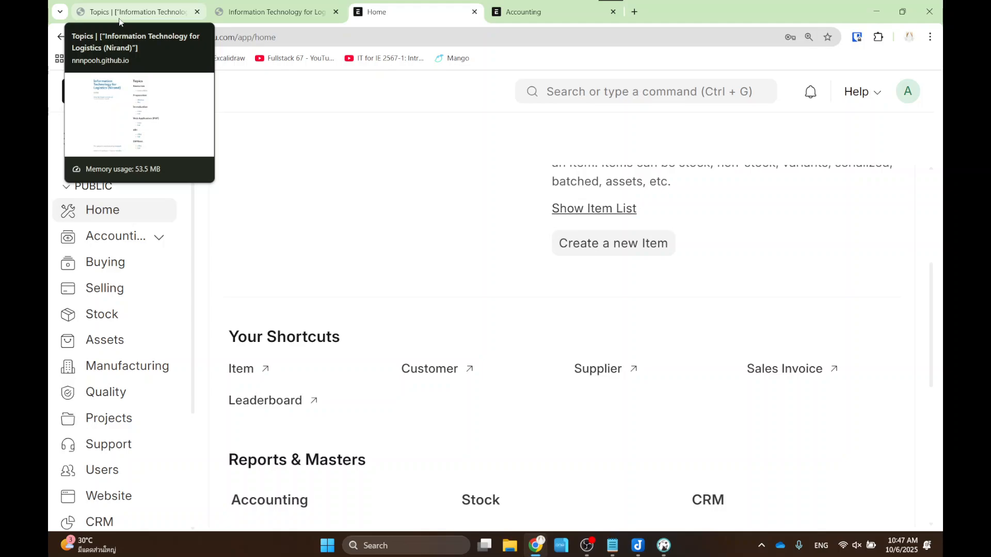
{"action": "key", "text": "ctrl+minus"}
{"action": "key", "text": "ctrl+minus"}
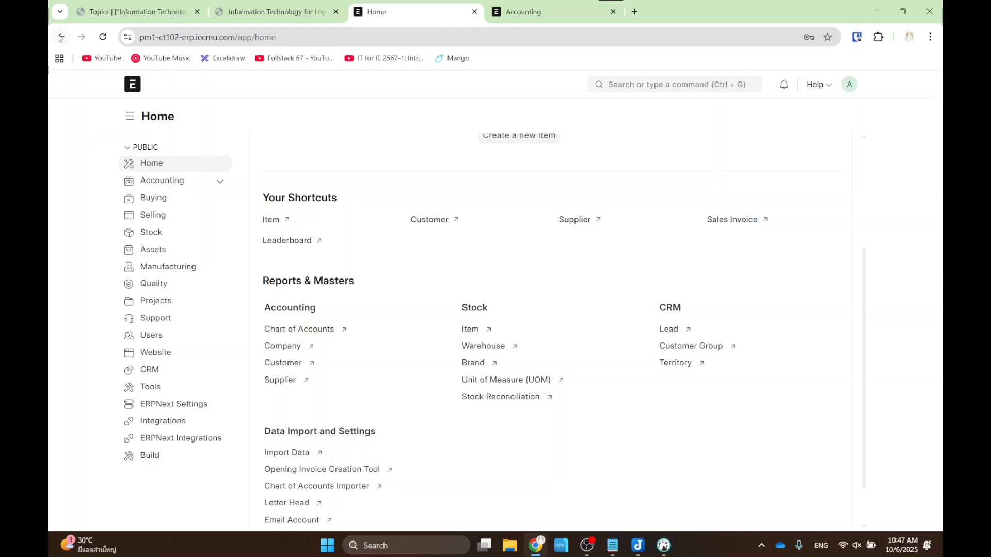
{"action": "left_click_drag", "start_coordinate": [119, 170], "coordinate": [234, 192]}
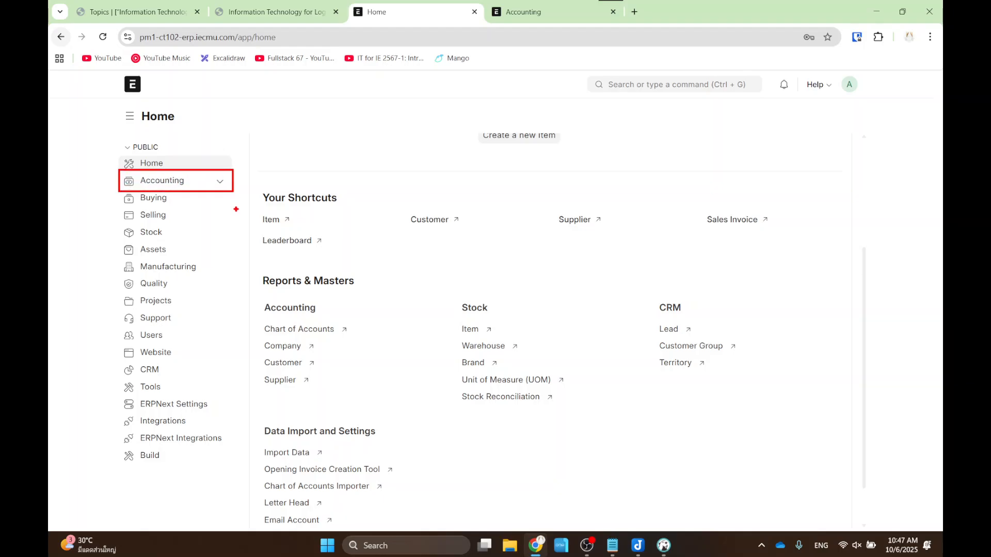
- Open the Chart of Accounts from the Accounting workspace's shortcuts
{"action": "left_click", "coordinate": [185, 180]}
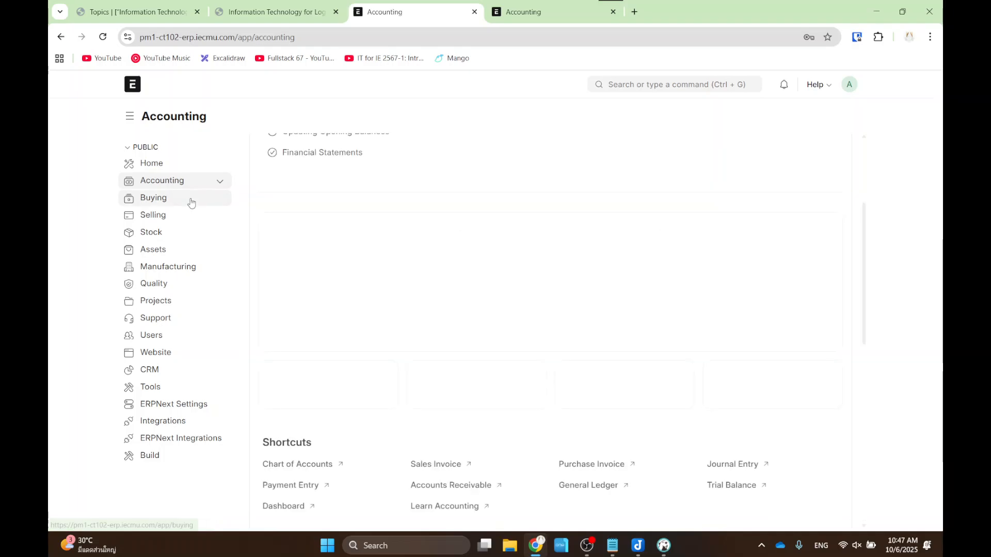
{"action": "scroll", "coordinate": [464, 256], "scroll_direction": "down", "scroll_amount": 10}
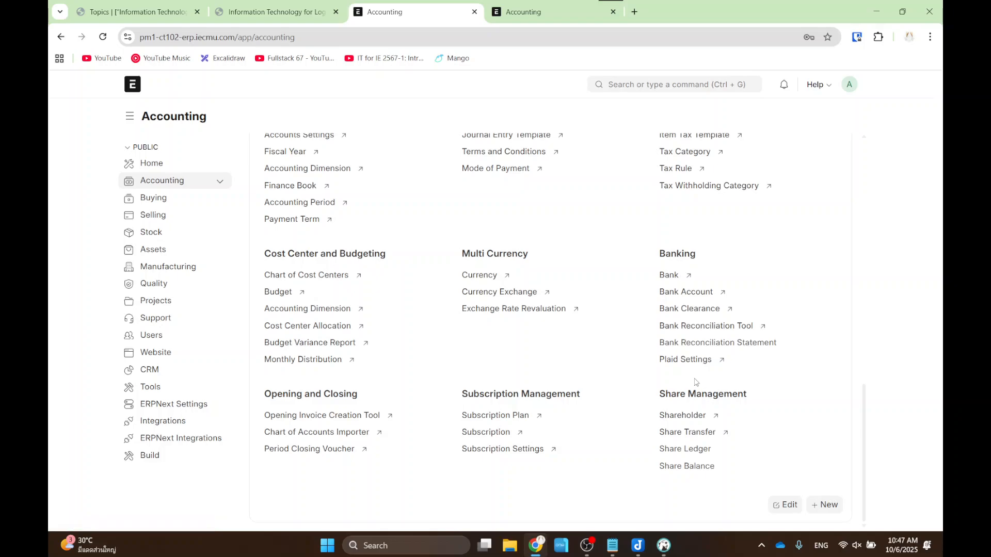
{"action": "scroll", "coordinate": [640, 340], "scroll_direction": "up", "scroll_amount": 6}
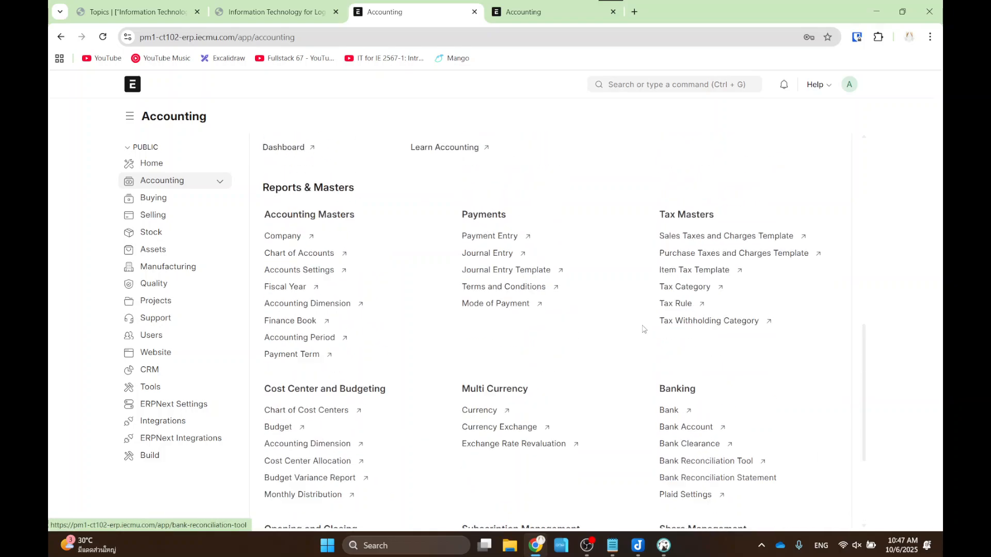
{"action": "scroll", "coordinate": [640, 328], "scroll_direction": "up", "scroll_amount": 2}
{"action": "scroll", "coordinate": [579, 327], "scroll_direction": "down", "scroll_amount": 2}
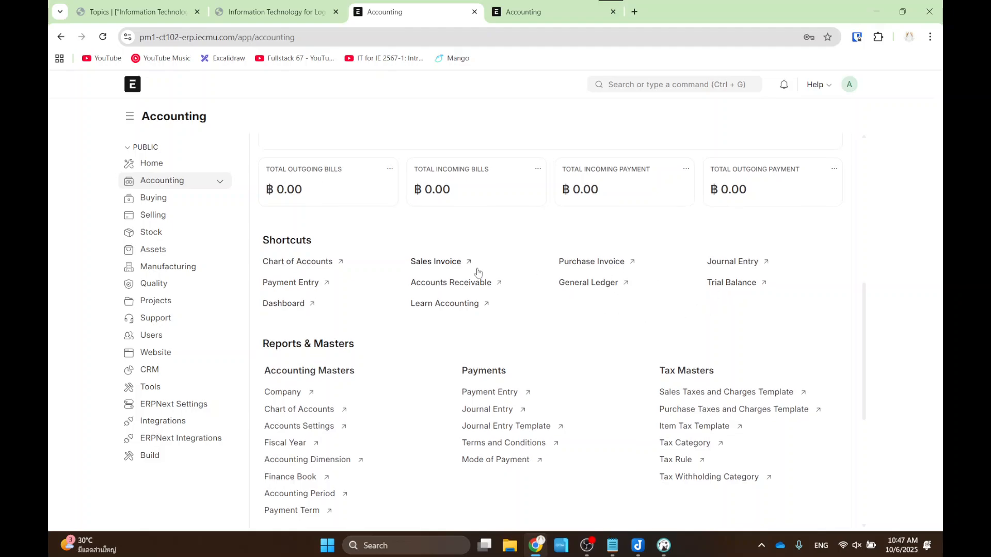
{"action": "left_click_drag", "start_coordinate": [241, 245], "coordinate": [375, 275]}
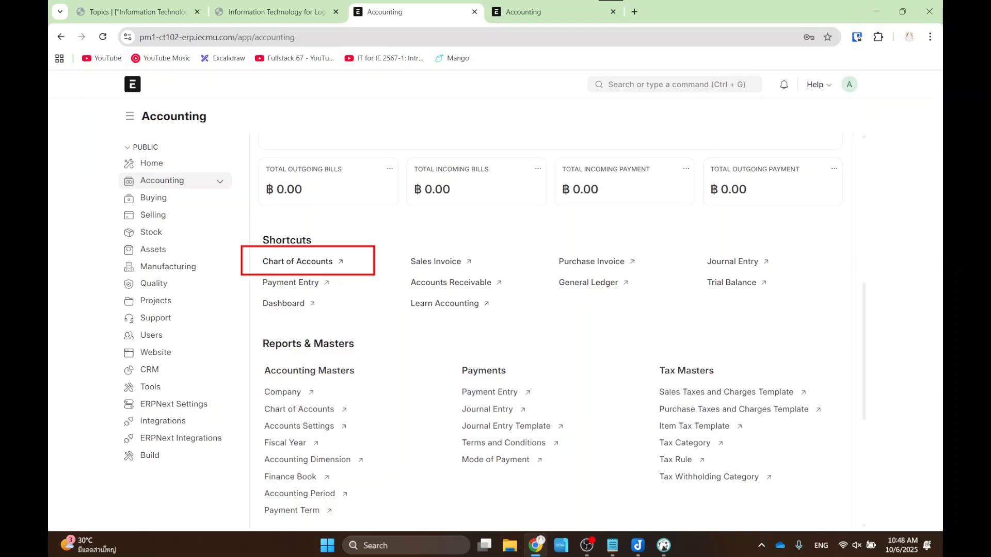
{"action": "key", "text": "Escape"}
{"action": "left_click", "coordinate": [305, 266]}
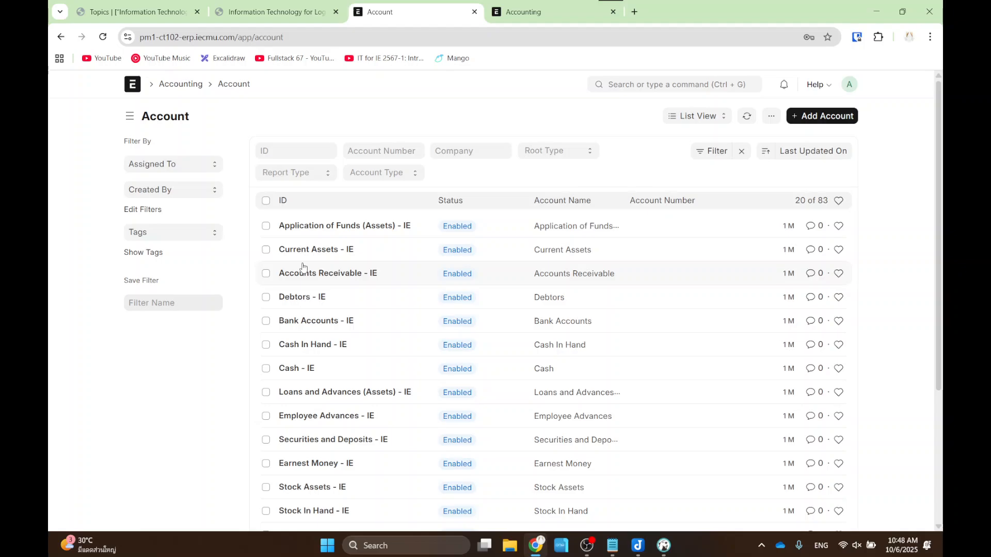
- Display the accounts in Tree View, then bring up the other site's Accounting workspace
{"action": "left_click", "coordinate": [692, 117]}
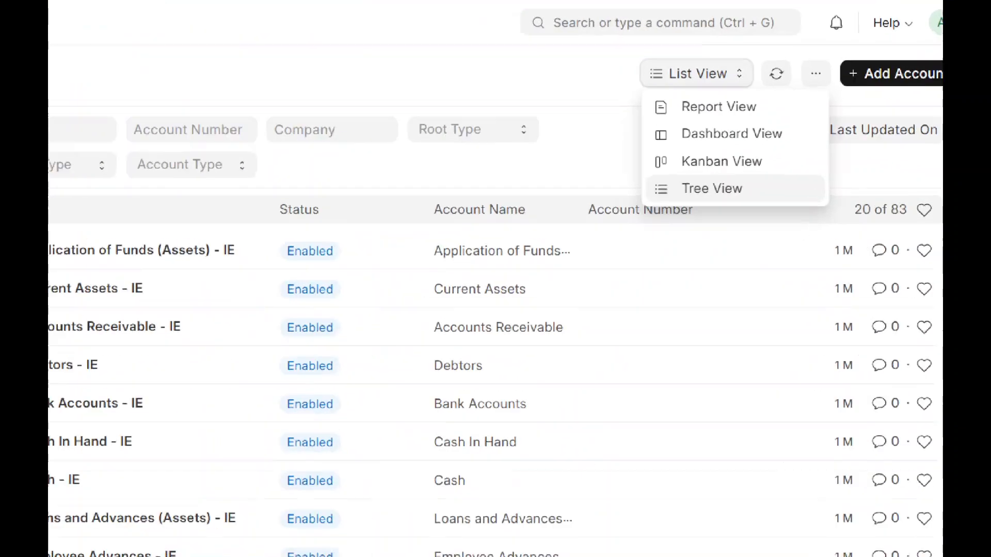
{"action": "mouse_move", "coordinate": [698, 185]}
{"action": "left_mouse_down"}
{"action": "mouse_move", "coordinate": [698, 220]}
{"action": "mouse_move", "coordinate": [550, 44]}
{"action": "mouse_move", "coordinate": [798, 6]}
{"action": "mouse_move", "coordinate": [858, 216]}
{"action": "mouse_move", "coordinate": [697, 225]}
{"action": "left_mouse_up"}
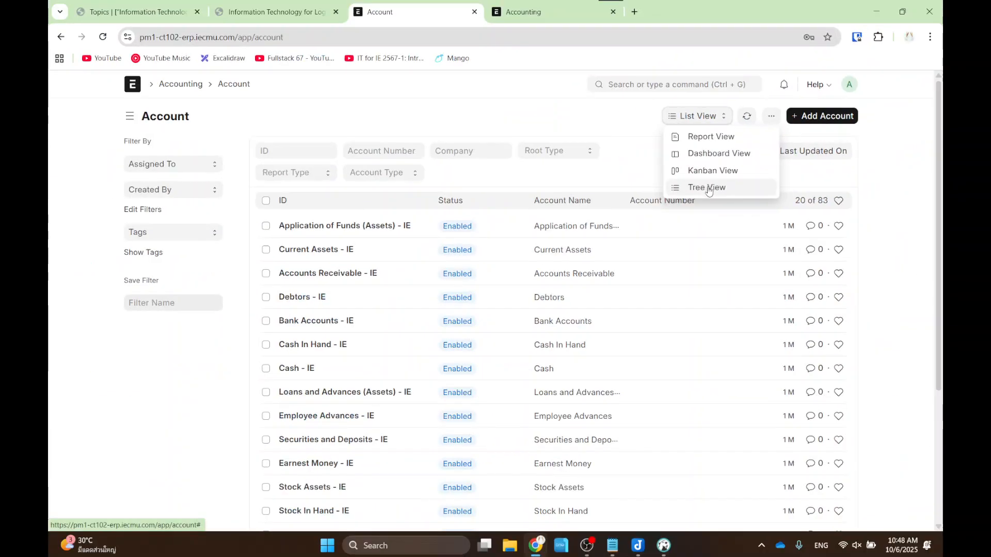
{"action": "left_click", "coordinate": [714, 189]}
{"action": "left_click", "coordinate": [532, 12]}
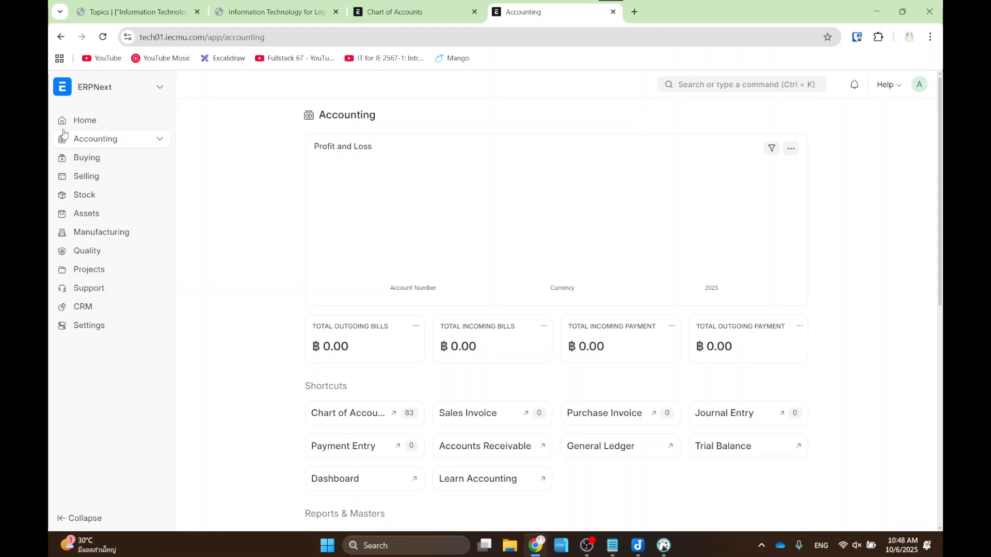
- Open the Tech01 chart of accounts, then switch to the IECMU chart of accounts
{"action": "scroll", "coordinate": [411, 343], "scroll_direction": "down", "scroll_amount": 1}
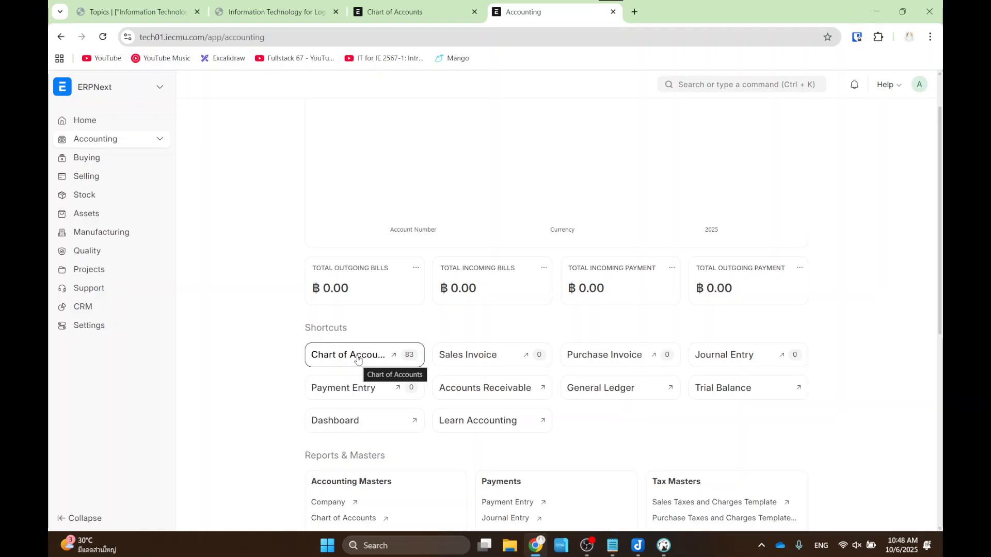
{"action": "left_click", "coordinate": [357, 355]}
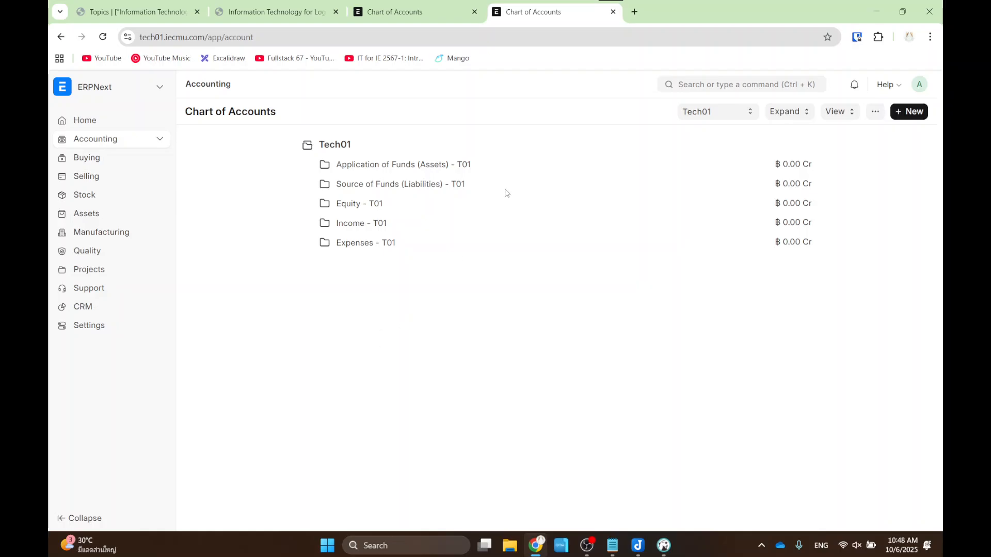
{"action": "left_click", "coordinate": [421, 12]}
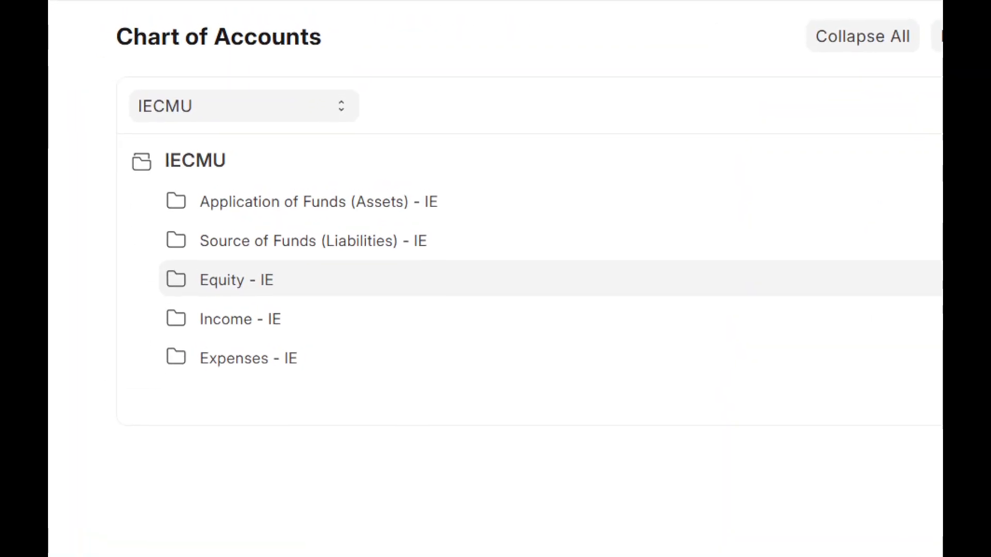
- Underline the Assets, Liabilities, Equity, Income and Expenses groups, then return to the Hand-On slide
{"action": "left_click_drag", "start_coordinate": [353, 211], "coordinate": [452, 216]}
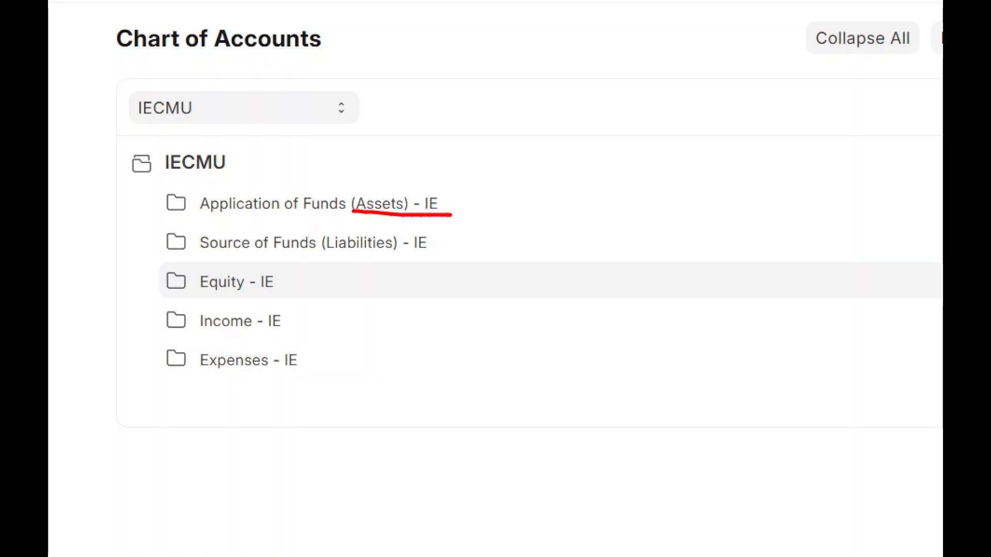
{"action": "left_click_drag", "start_coordinate": [309, 252], "coordinate": [408, 256]}
{"action": "left_click_drag", "start_coordinate": [191, 295], "coordinate": [239, 295]}
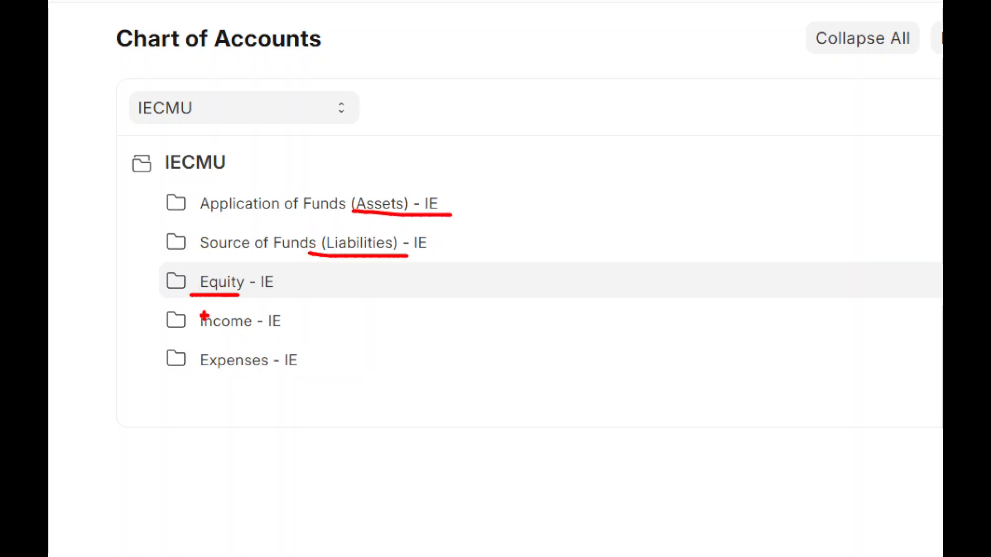
{"action": "left_click_drag", "start_coordinate": [193, 333], "coordinate": [248, 332]}
{"action": "left_click_drag", "start_coordinate": [194, 376], "coordinate": [295, 375]}
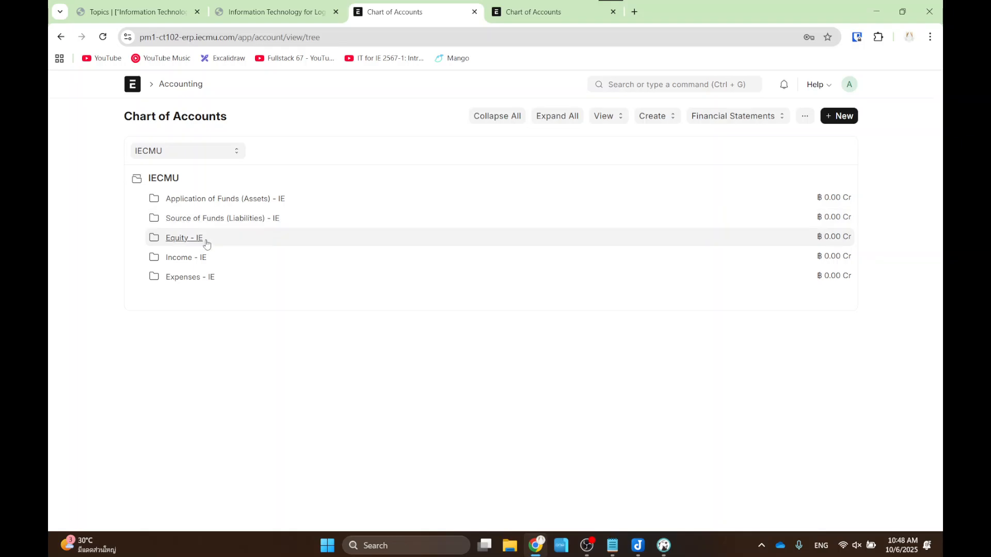
{"action": "left_click", "coordinate": [248, 5]}
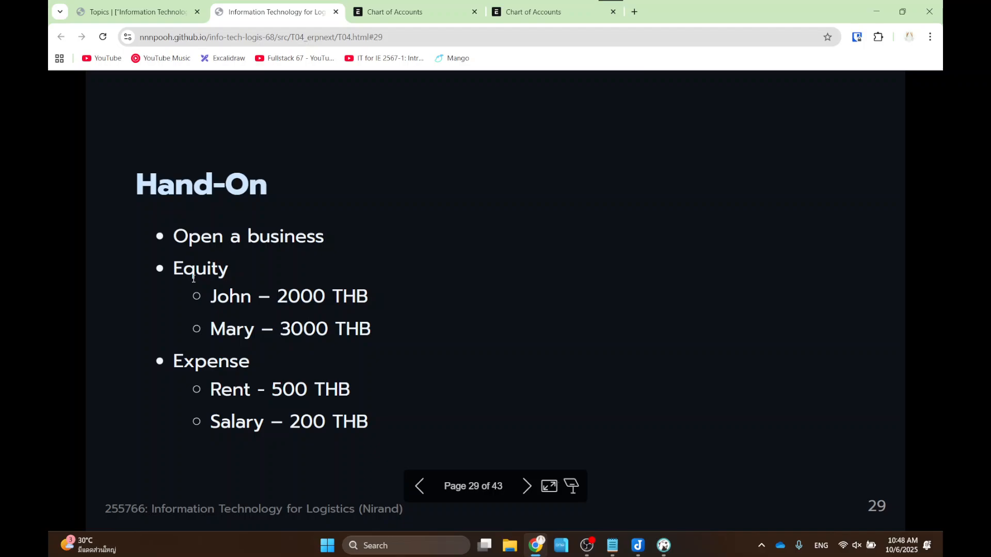
- Mark the owners' equity amounts on the slide, then expand Equity - IE in the chart
{"action": "left_click_drag", "start_coordinate": [184, 272], "coordinate": [393, 348]}
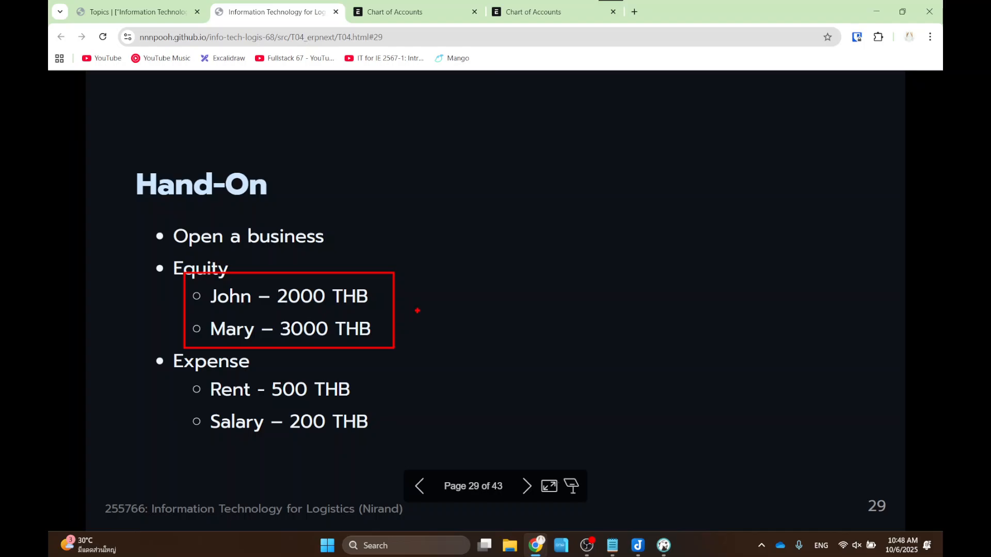
{"action": "left_click", "coordinate": [398, 9]}
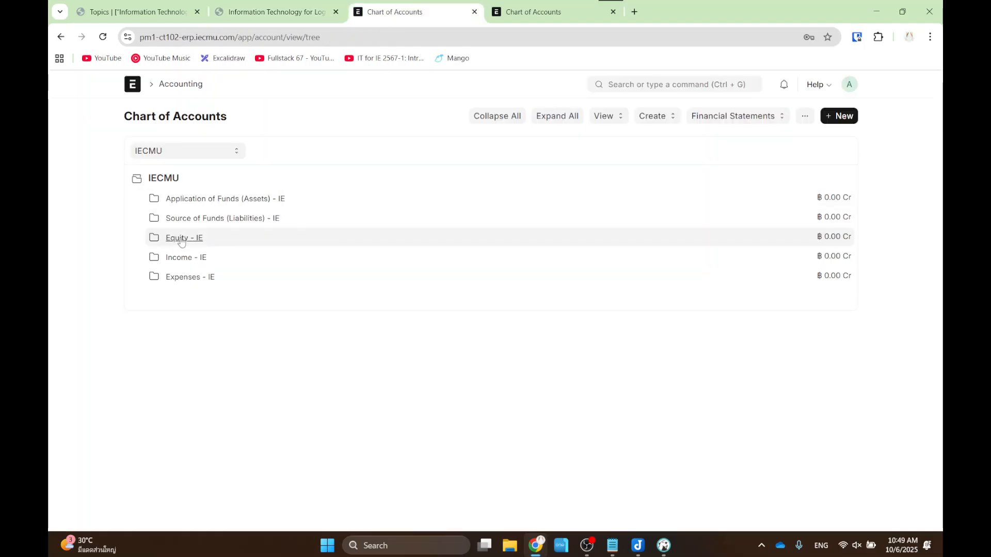
{"action": "left_click", "coordinate": [201, 237]}
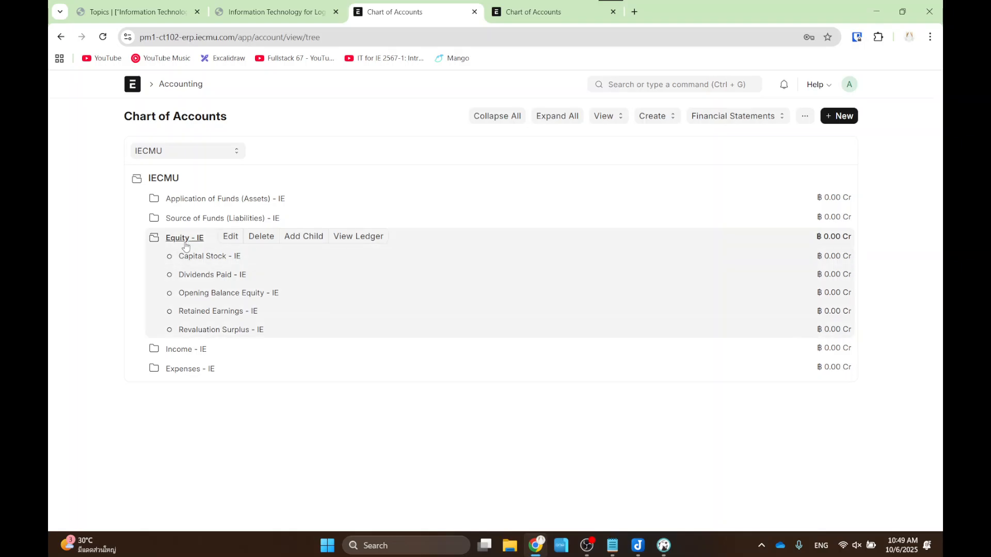
{"action": "left_click", "coordinate": [186, 239]}
{"action": "left_click", "coordinate": [185, 240]}
{"action": "left_click", "coordinate": [186, 240]}
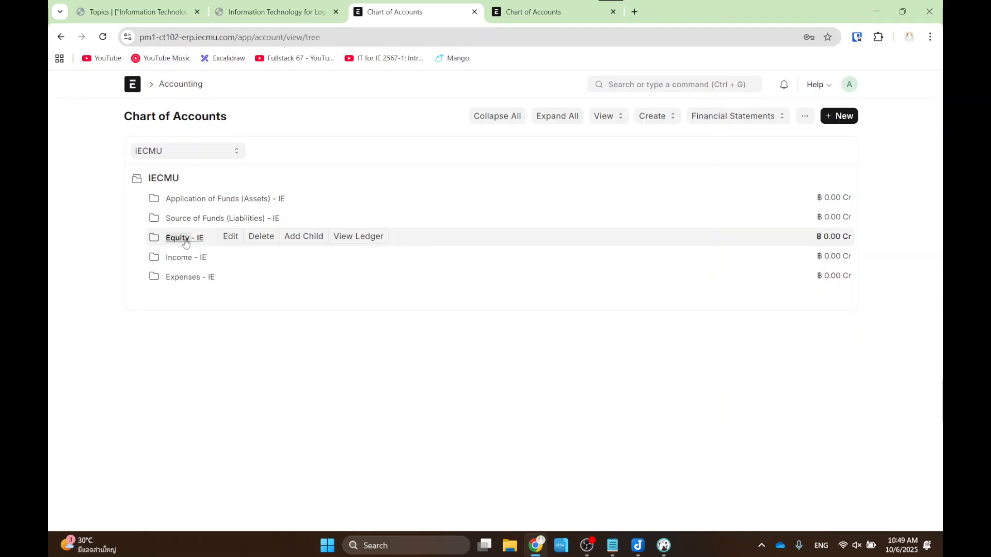
{"action": "left_click", "coordinate": [185, 240]}
- Zoom the page to 150% and start a new child account under Equity - IE
{"action": "key", "text": "ctrl+plus"}
{"action": "key", "text": "ctrl+plus"}
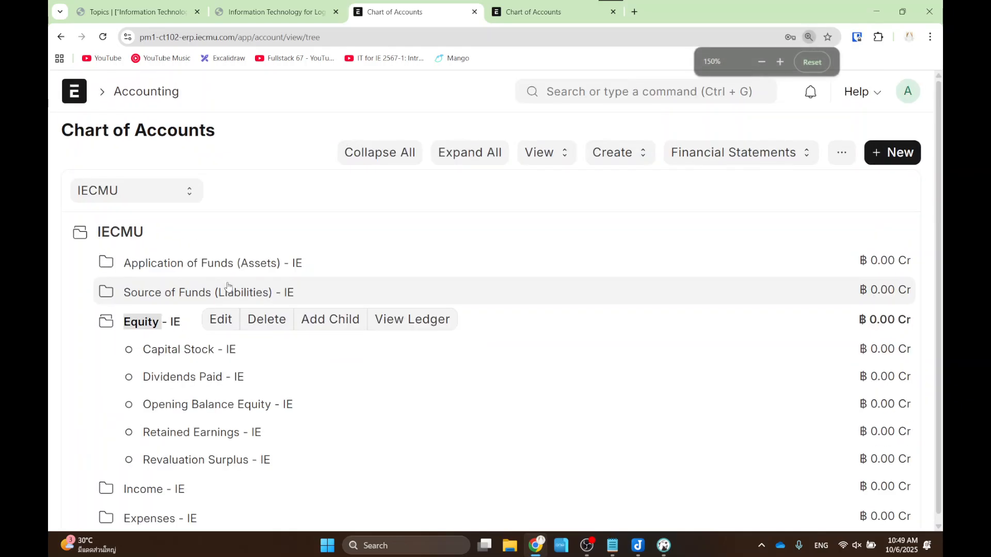
{"action": "key", "text": "ctrl+plus"}
{"action": "scroll", "coordinate": [289, 340], "scroll_direction": "down", "scroll_amount": 1}
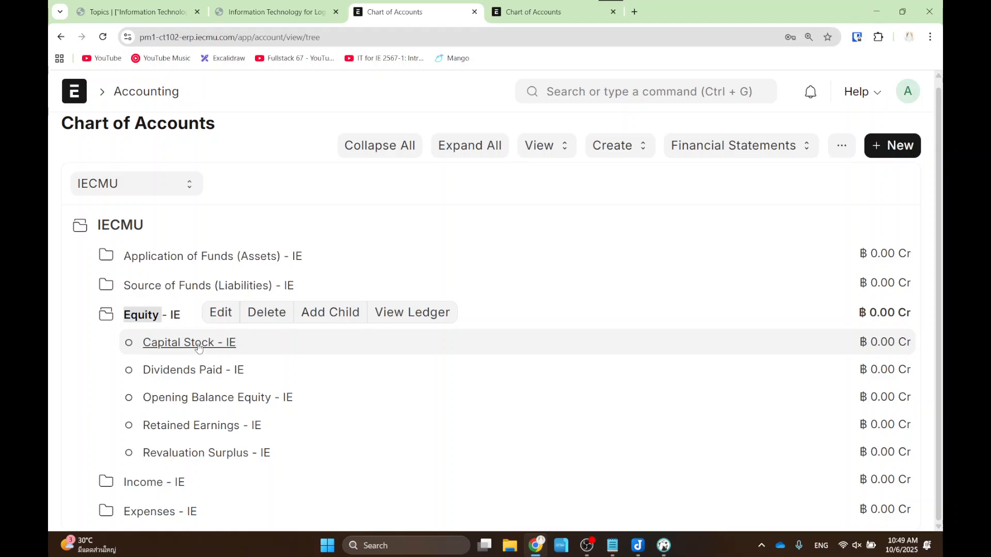
{"action": "left_click_drag", "start_coordinate": [292, 285], "coordinate": [364, 339]}
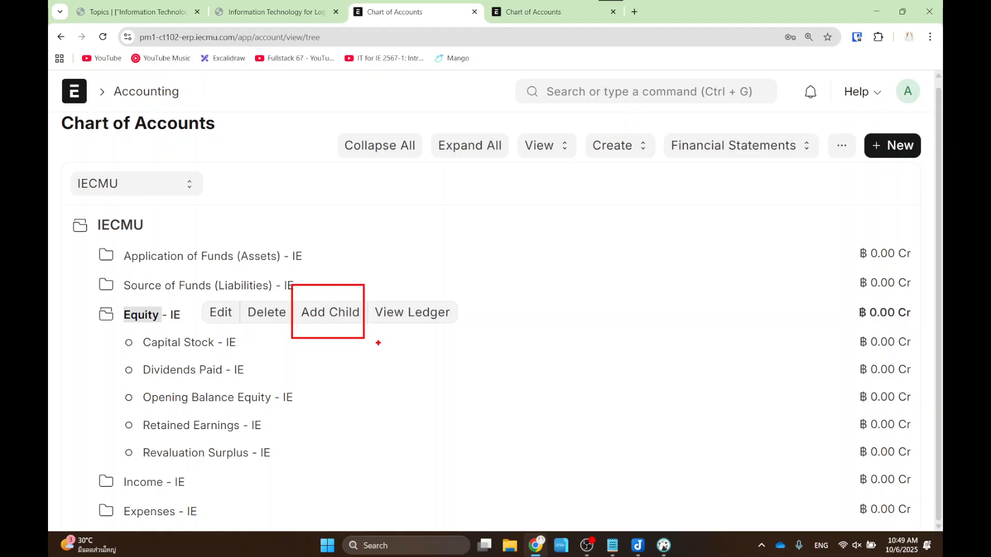
{"action": "left_click", "coordinate": [340, 315]}
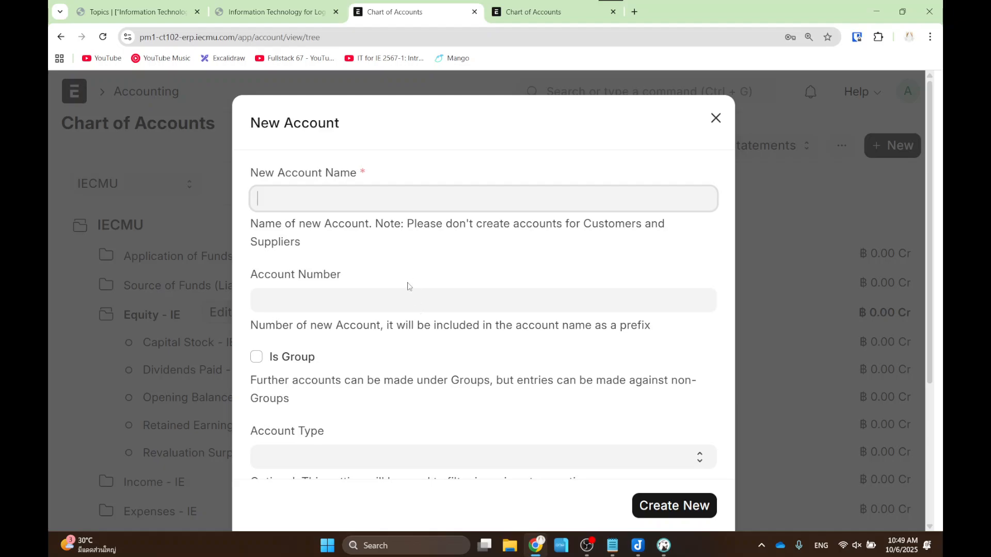
- Check the notes and lecture slides, then return to the New Account dialog
{"action": "scroll", "coordinate": [398, 275], "scroll_direction": "down", "scroll_amount": 3}
{"action": "scroll", "coordinate": [397, 276], "scroll_direction": "up", "scroll_amount": 4}
{"action": "key", "text": "alt+Tab"}
{"action": "key", "text": "alt+Tab"}
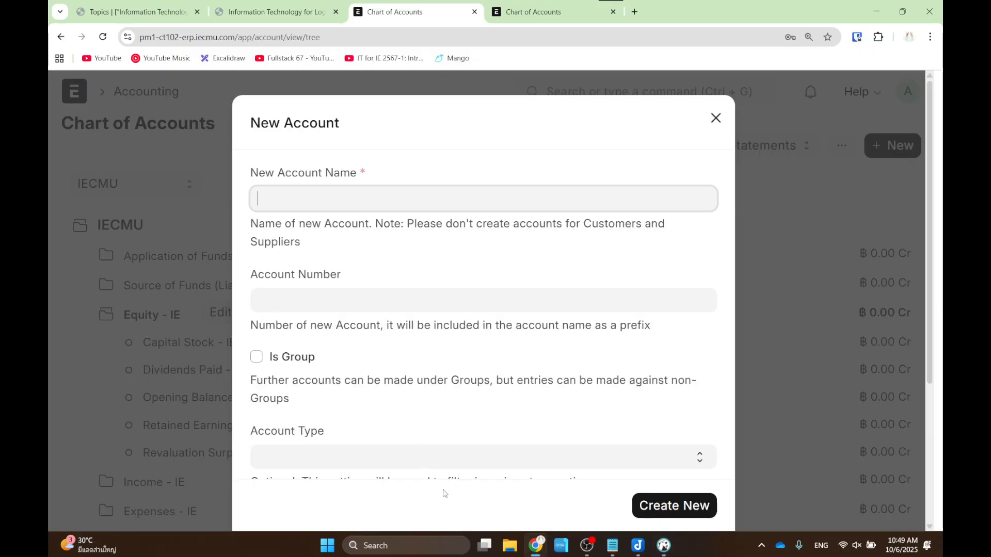
{"action": "left_click", "coordinate": [640, 548]}
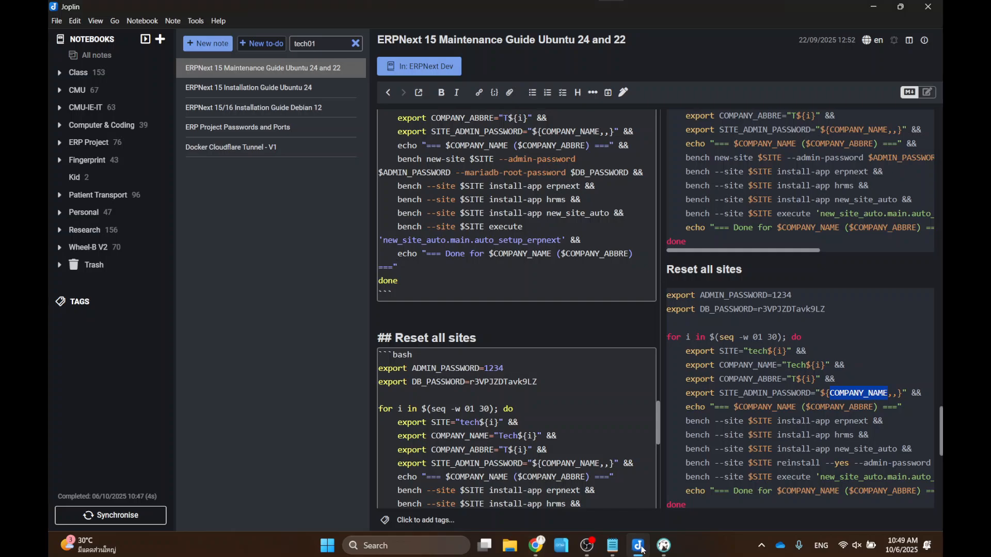
{"action": "left_click", "coordinate": [641, 548]}
{"action": "left_click", "coordinate": [538, 547]}
{"action": "left_click", "coordinate": [538, 547]}
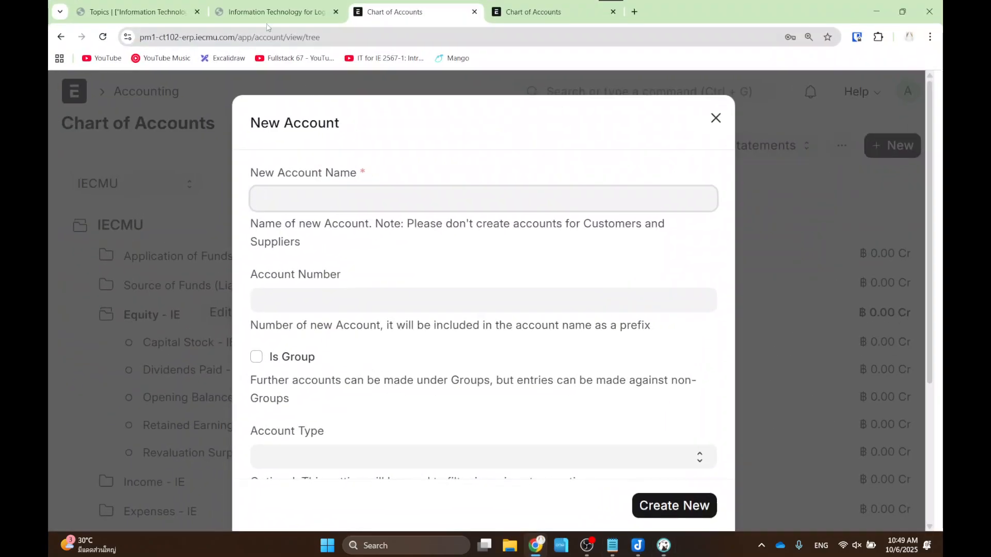
{"action": "left_click", "coordinate": [267, 13]}
{"action": "key", "text": "alt+Tab"}
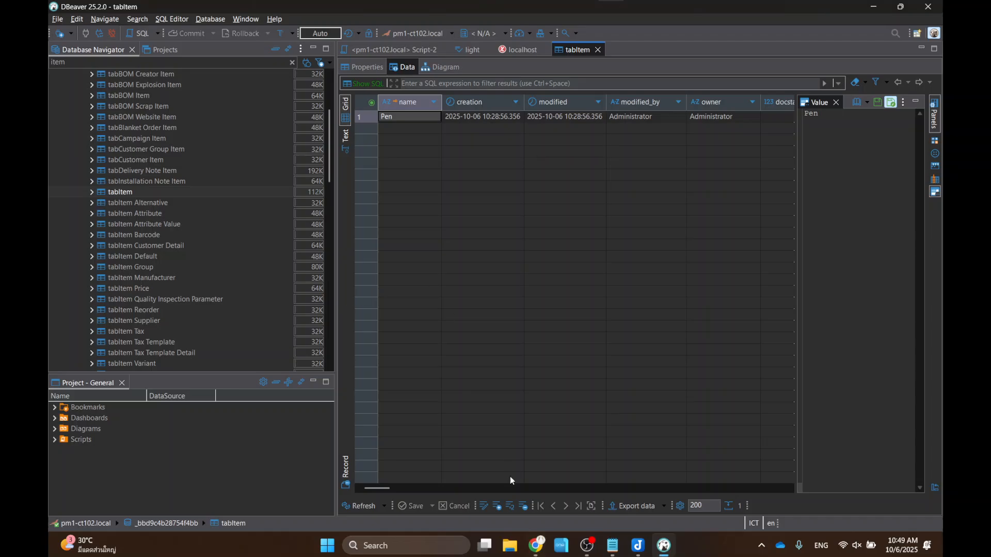
{"action": "key", "text": "alt+Tab"}
{"action": "left_click", "coordinate": [534, 12]}
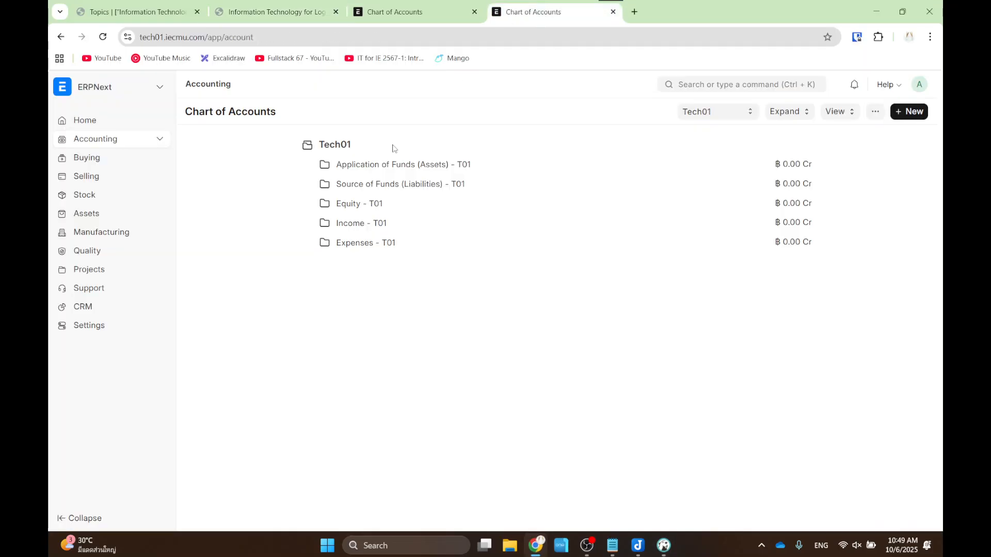
{"action": "left_click", "coordinate": [403, 12]}
- Name the account after the first owner, set Account Type to Equity, and create it
{"action": "type", "text": "John"}
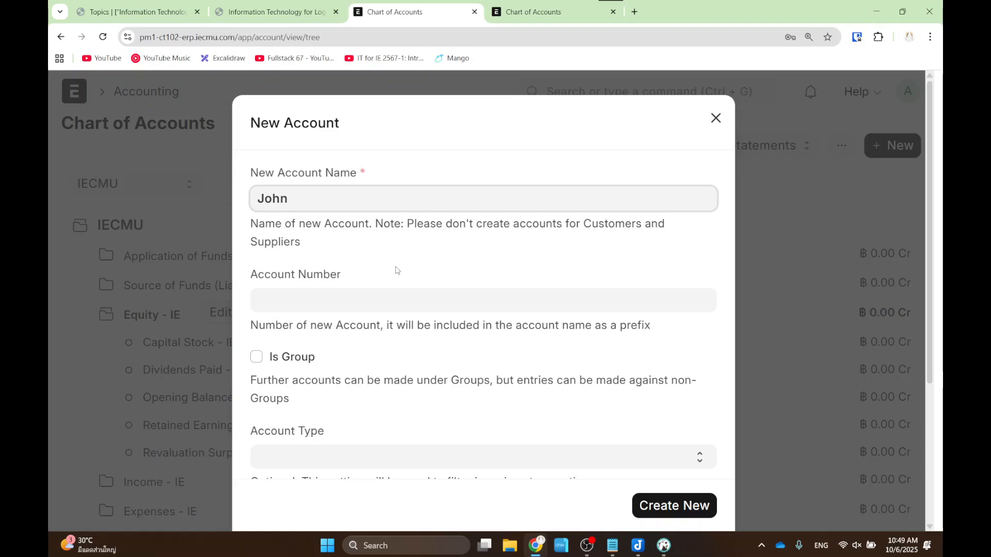
{"action": "scroll", "coordinate": [397, 270], "scroll_direction": "down", "scroll_amount": 5}
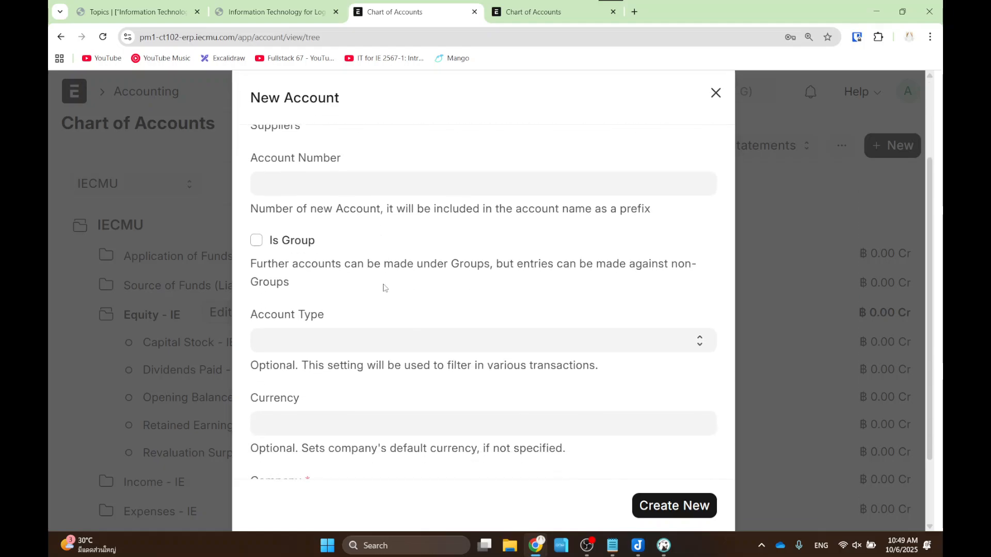
{"action": "left_click", "coordinate": [375, 286]}
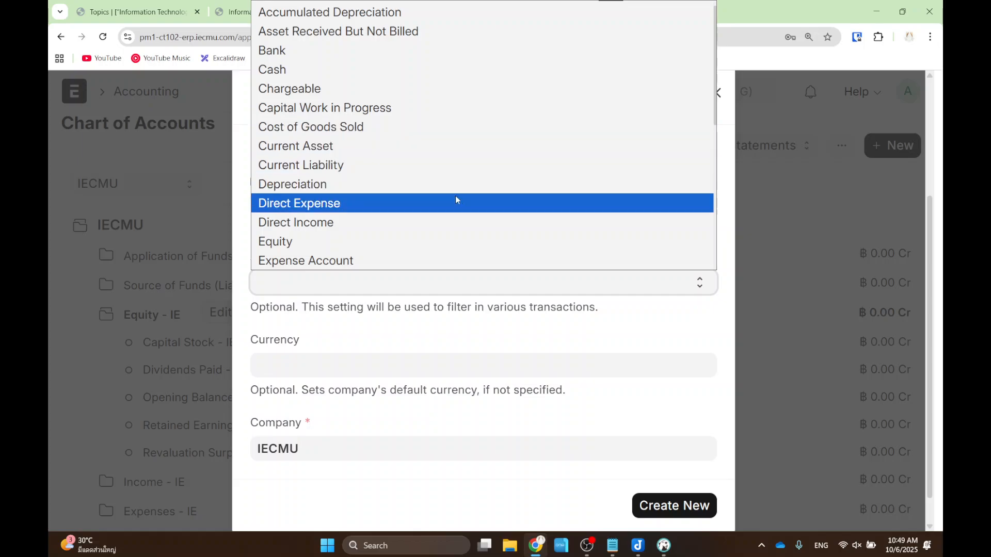
{"action": "left_click", "coordinate": [378, 241]}
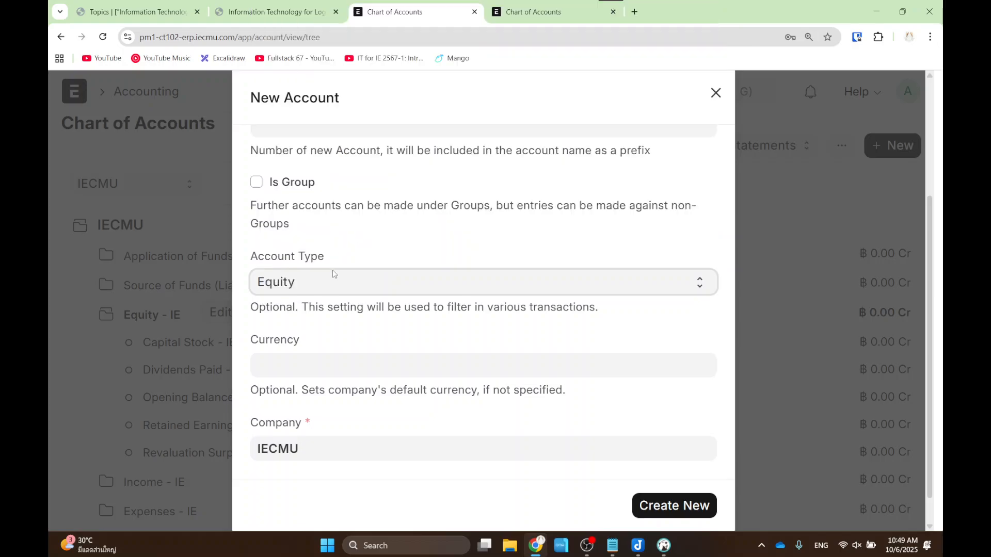
{"action": "scroll", "coordinate": [372, 261], "scroll_direction": "up", "scroll_amount": 4}
{"action": "scroll", "coordinate": [374, 261], "scroll_direction": "down", "scroll_amount": 1}
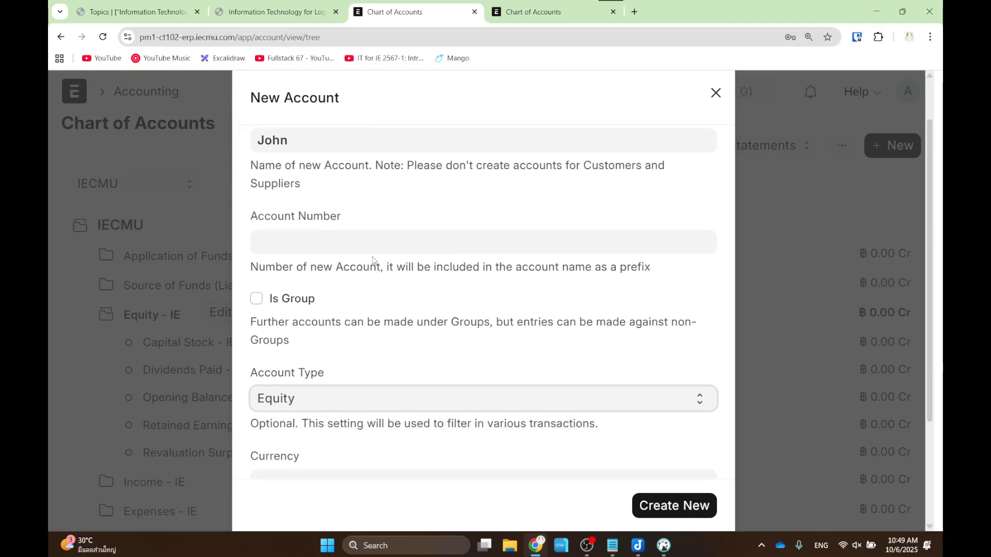
{"action": "left_click_drag", "start_coordinate": [228, 124], "coordinate": [316, 173]}
{"action": "left_click_drag", "start_coordinate": [236, 371], "coordinate": [320, 419]}
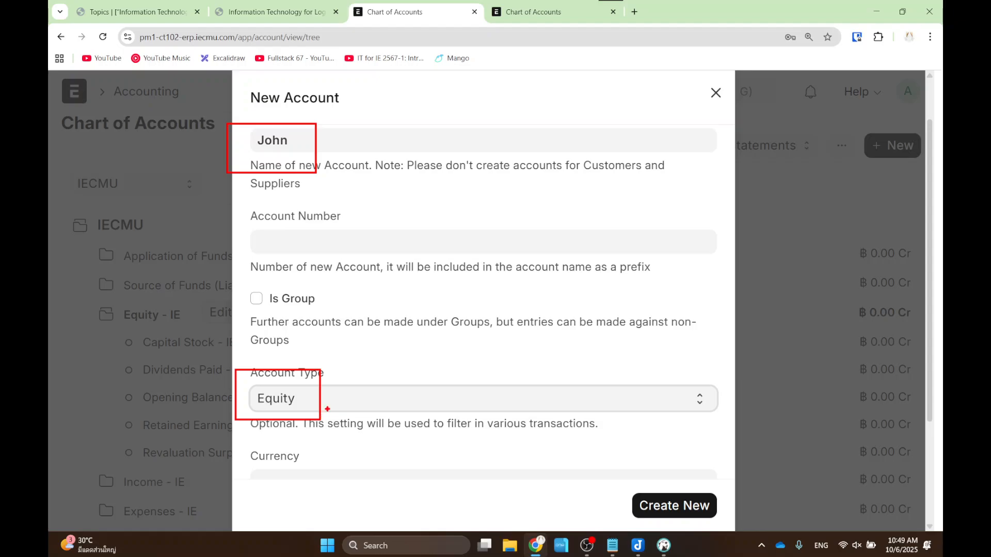
{"action": "key", "text": "Escape"}
{"action": "scroll", "coordinate": [356, 354], "scroll_direction": "down", "scroll_amount": 2}
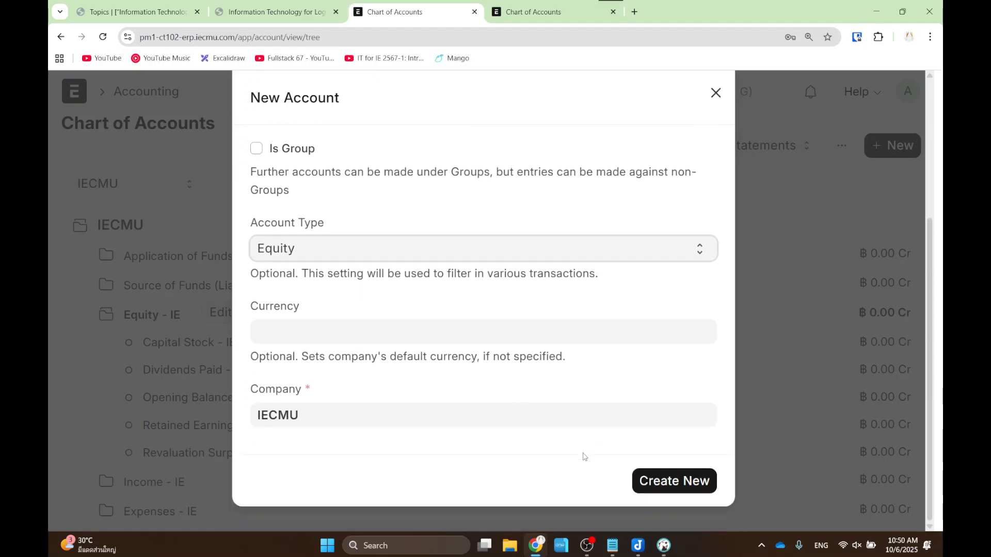
{"action": "left_click", "coordinate": [654, 499]}
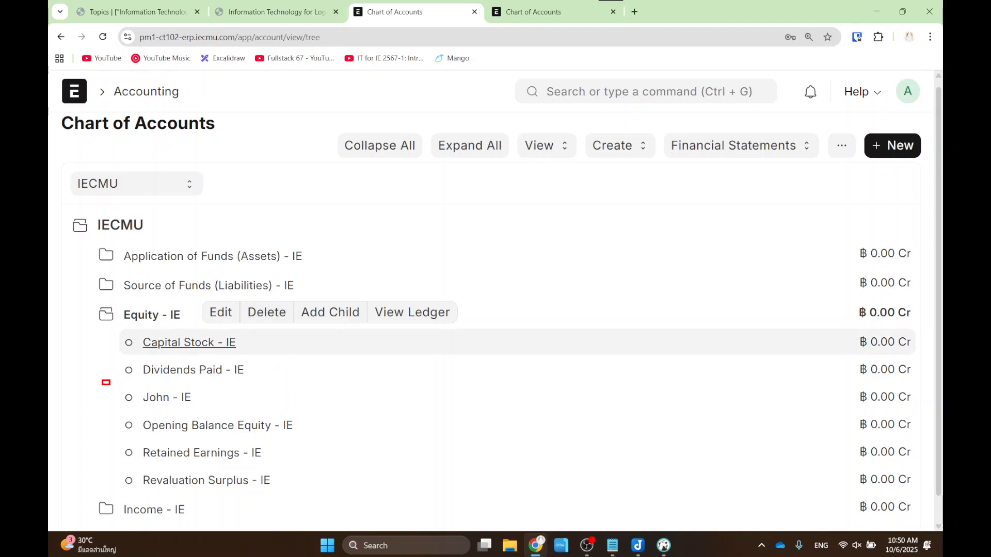
{"action": "left_click_drag", "start_coordinate": [102, 380], "coordinate": [240, 412]}
{"action": "key", "text": "Escape"}
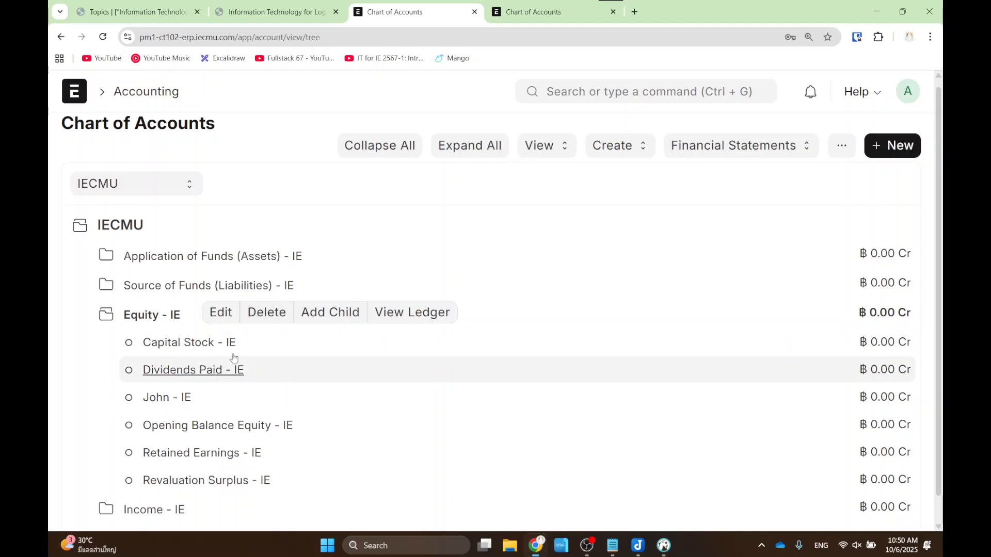
{"action": "left_click", "coordinate": [226, 314]}
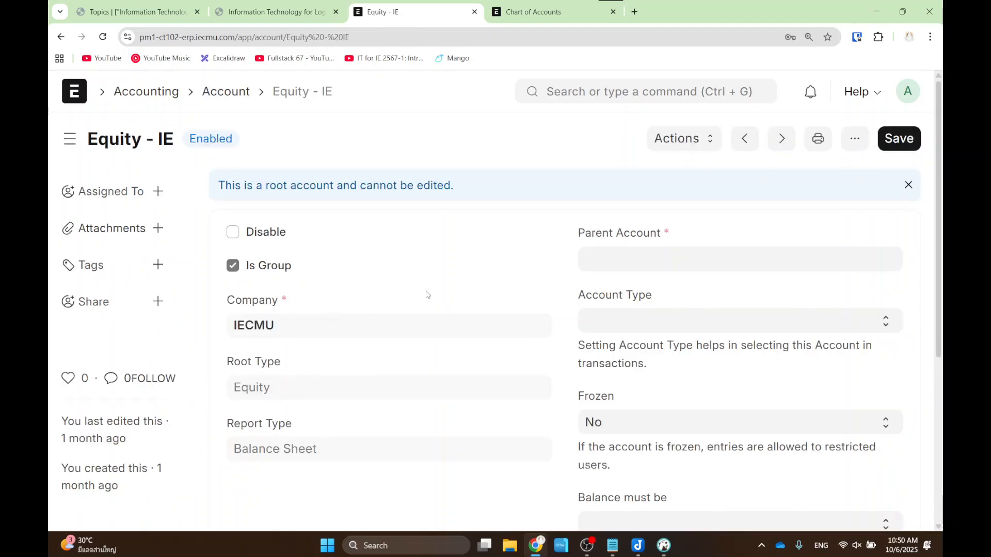
{"action": "left_click", "coordinate": [61, 37]}
{"action": "left_click", "coordinate": [151, 321]}
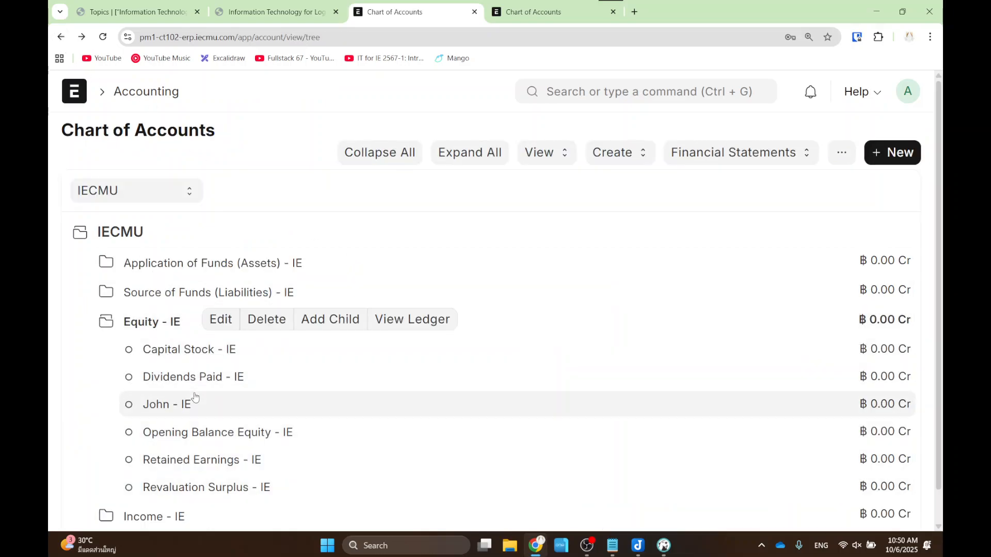
{"action": "key", "text": "ctrl+2"}
{"action": "left_click_drag", "start_coordinate": [113, 389], "coordinate": [225, 416]}
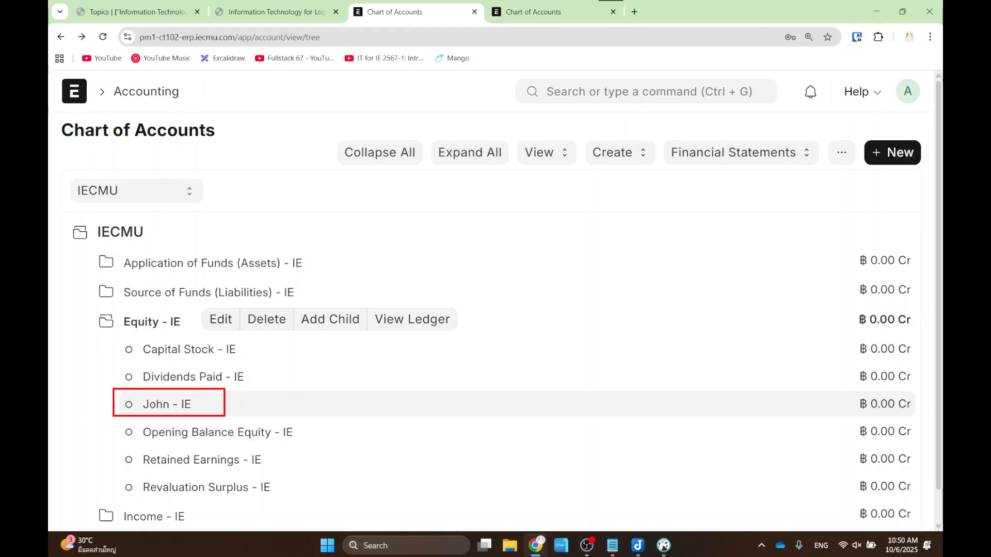
{"action": "key", "text": "Escape"}
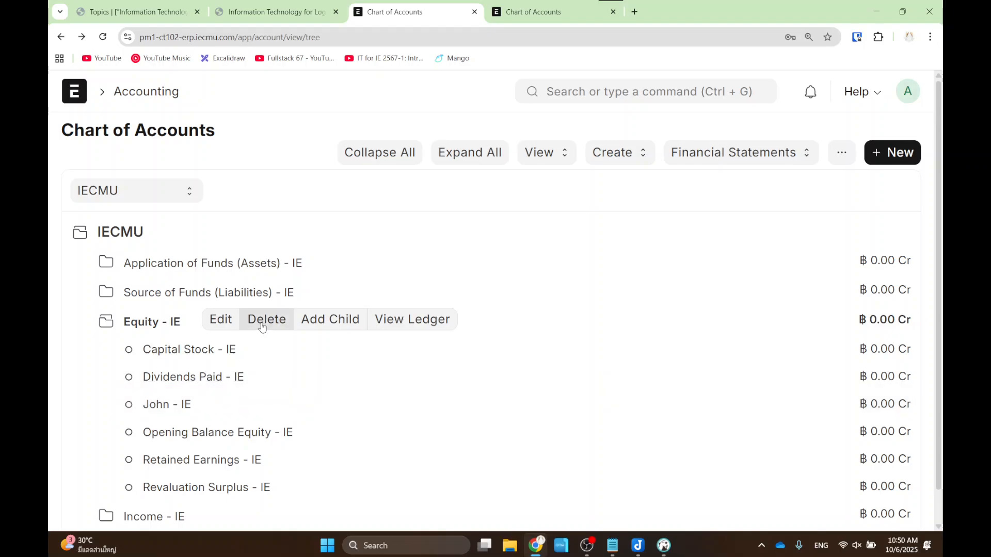
{"action": "left_click", "coordinate": [161, 409]}
{"action": "left_click", "coordinate": [172, 323]}
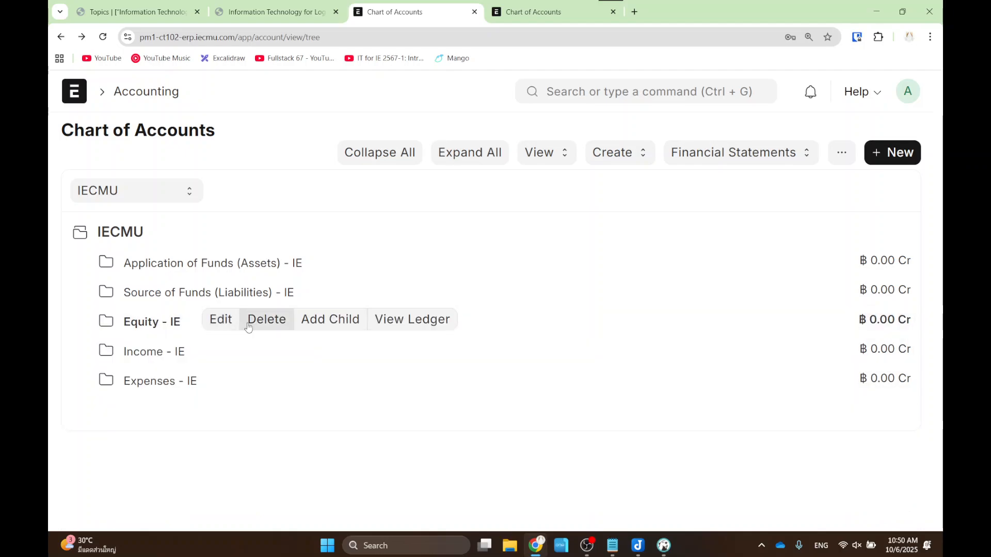
{"action": "left_click", "coordinate": [178, 323]}
{"action": "left_click", "coordinate": [176, 405]}
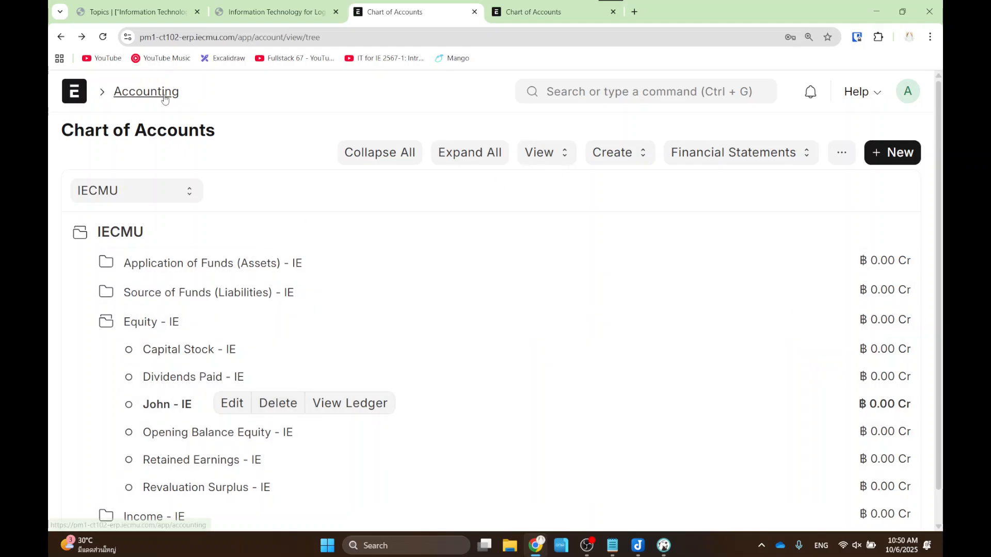
- Leave the chart of accounts and open the Accounting workspace
{"action": "left_click", "coordinate": [163, 91]}
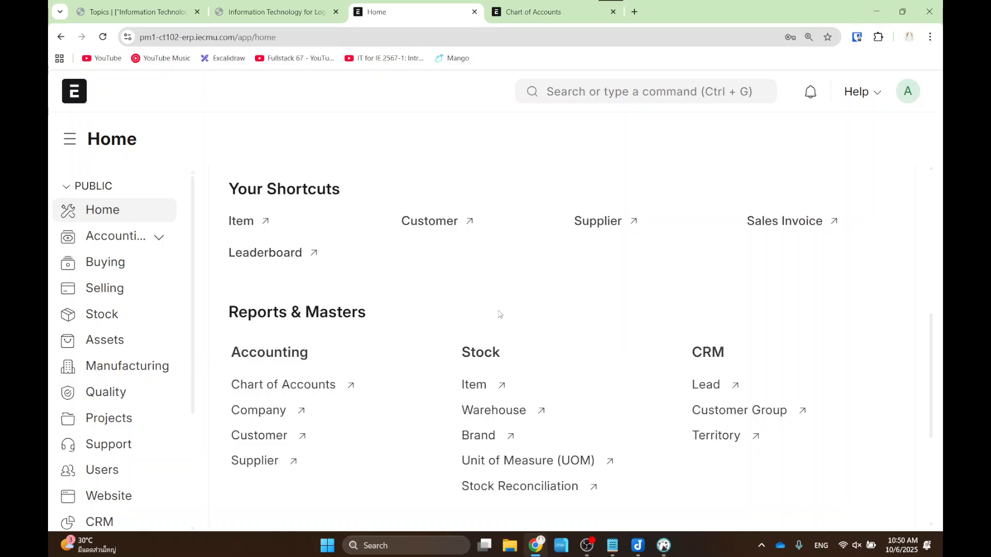
{"action": "scroll", "coordinate": [567, 247], "scroll_direction": "down", "scroll_amount": 5}
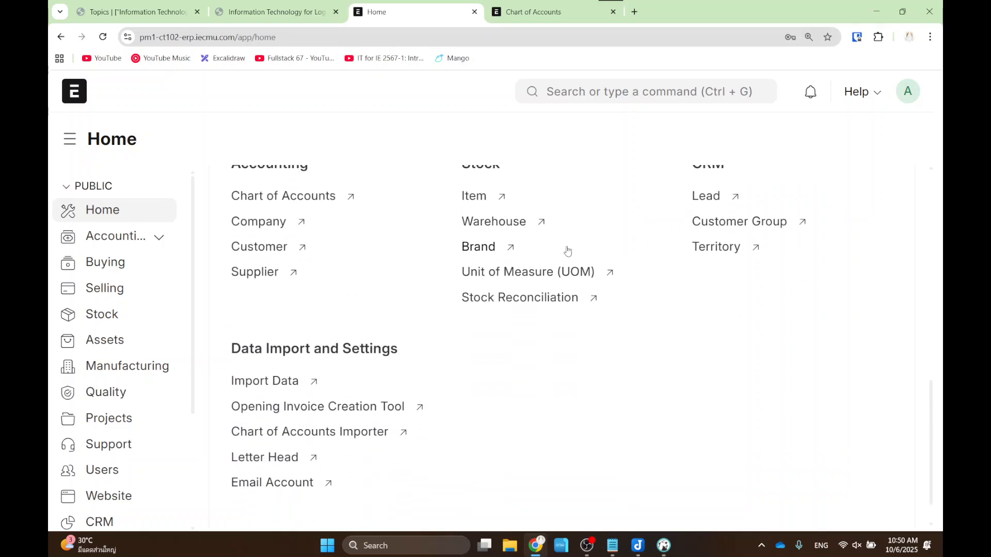
{"action": "scroll", "coordinate": [473, 296], "scroll_direction": "up", "scroll_amount": 6}
{"action": "scroll", "coordinate": [473, 299], "scroll_direction": "down", "scroll_amount": 2}
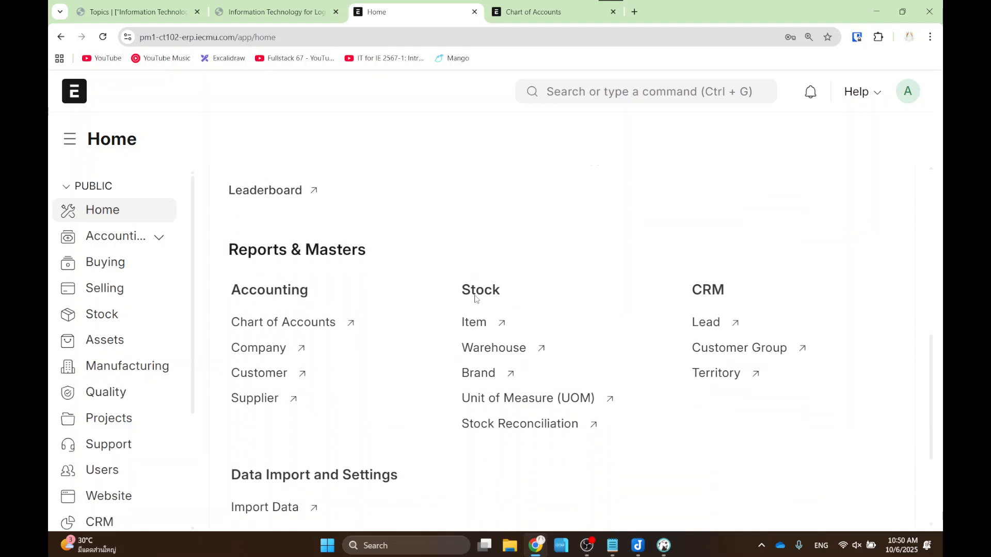
{"action": "left_click", "coordinate": [132, 238]}
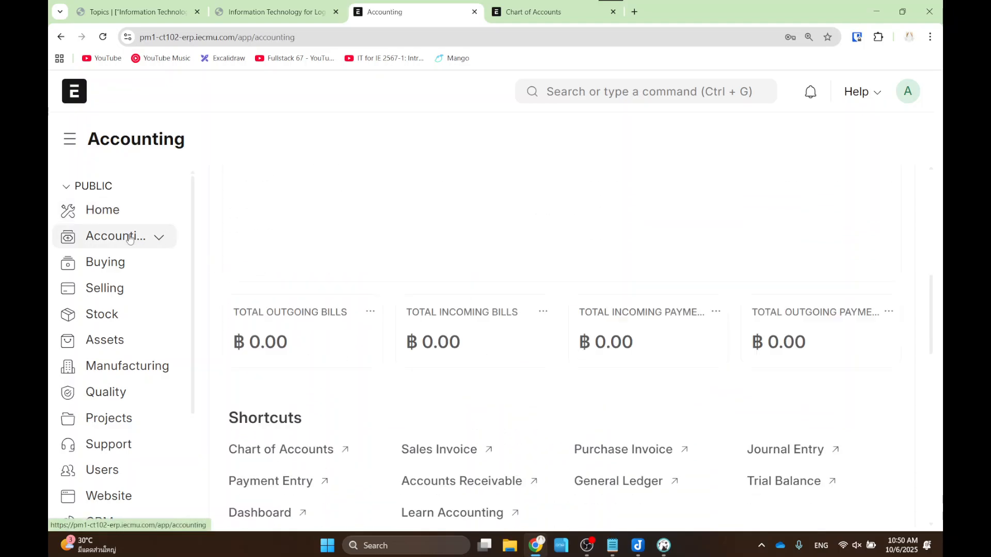
- Zoom out to view the shortcuts and reports, then open the Journal Entry list
{"action": "key", "text": "ctrl+minus"}
{"action": "scroll", "coordinate": [387, 277], "scroll_direction": "down", "scroll_amount": 3}
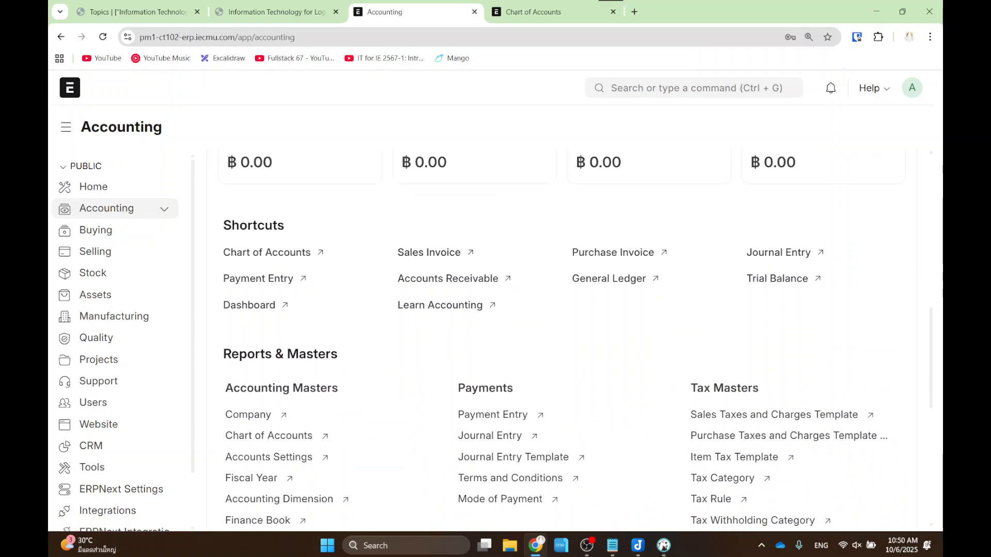
{"action": "left_click_drag", "start_coordinate": [417, 421], "coordinate": [551, 447]}
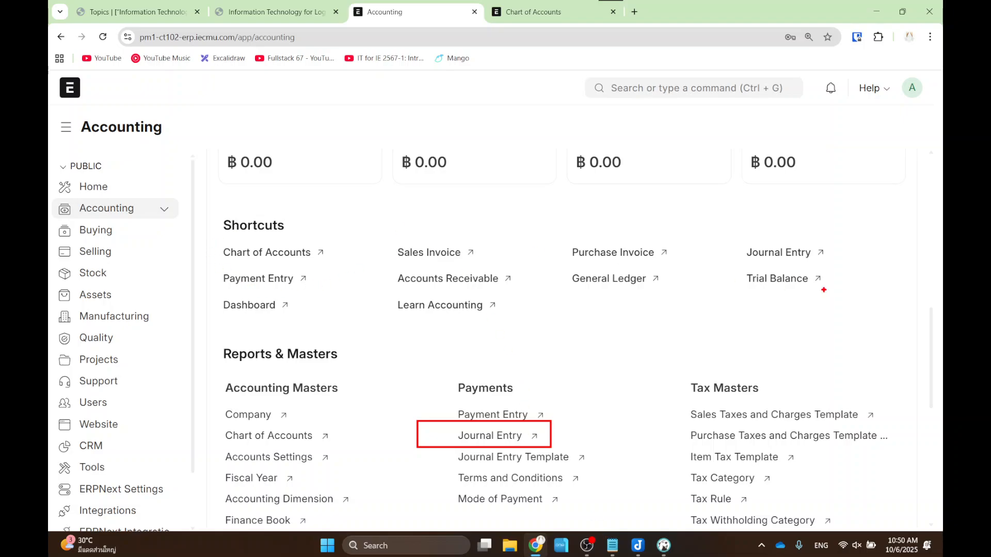
{"action": "left_click_drag", "start_coordinate": [729, 230], "coordinate": [832, 271]}
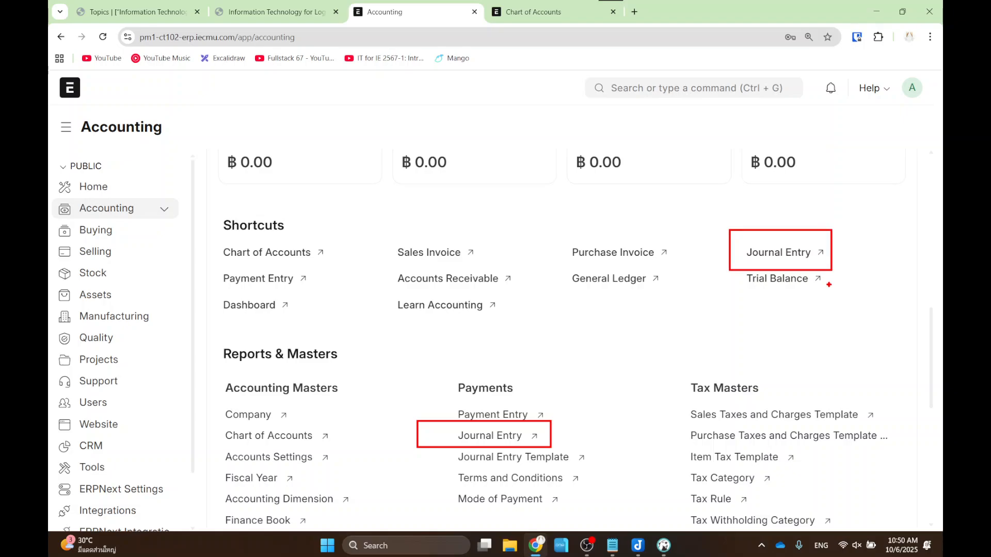
{"action": "key", "text": "Escape"}
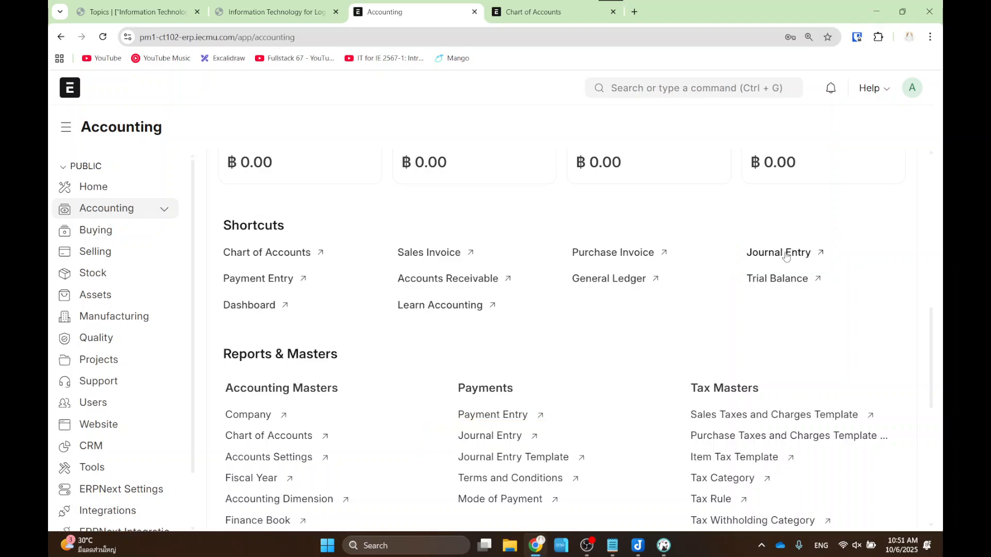
{"action": "left_click", "coordinate": [788, 252]}
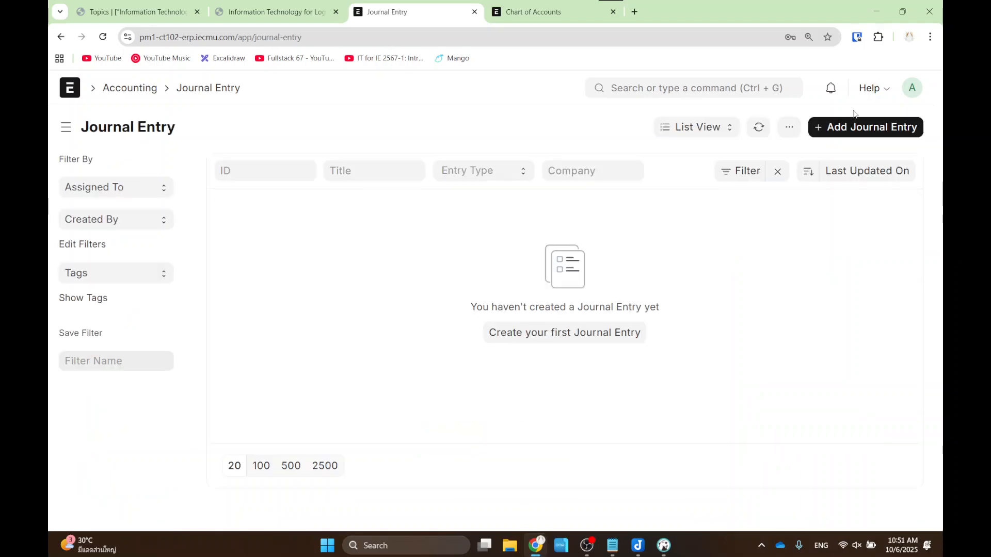
- Start a new journal entry from the empty Journal Entry list
{"action": "left_click_drag", "start_coordinate": [799, 101], "coordinate": [930, 149]}
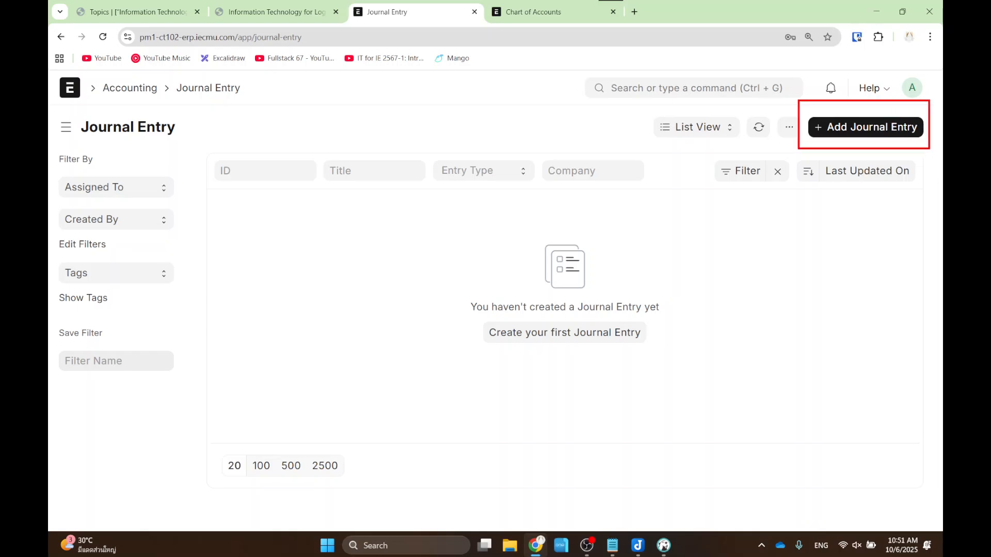
{"action": "key", "text": "Escape"}
{"action": "left_click", "coordinate": [871, 126]}
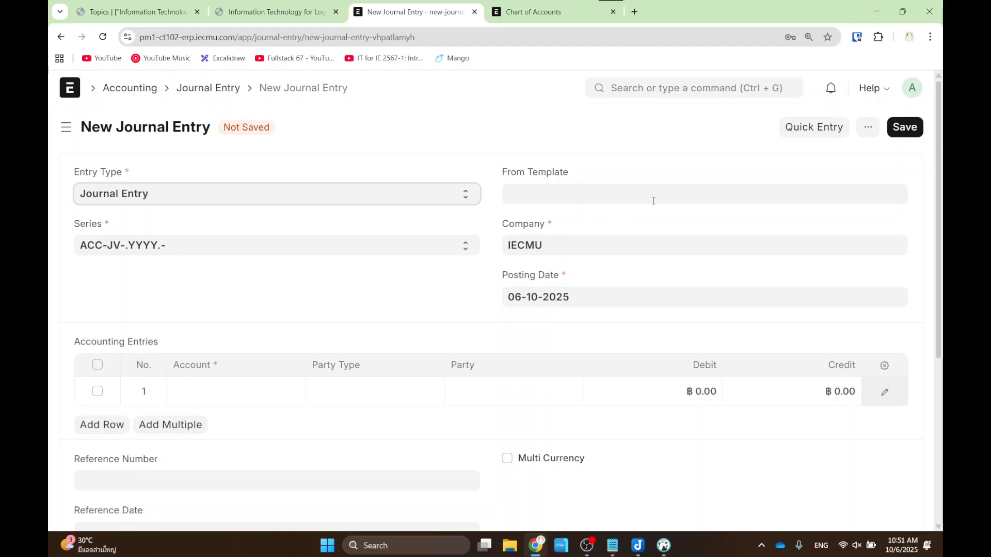
- Set row 1's account to the owner's '- IE' equity account
{"action": "scroll", "coordinate": [500, 272], "scroll_direction": "down", "scroll_amount": 5}
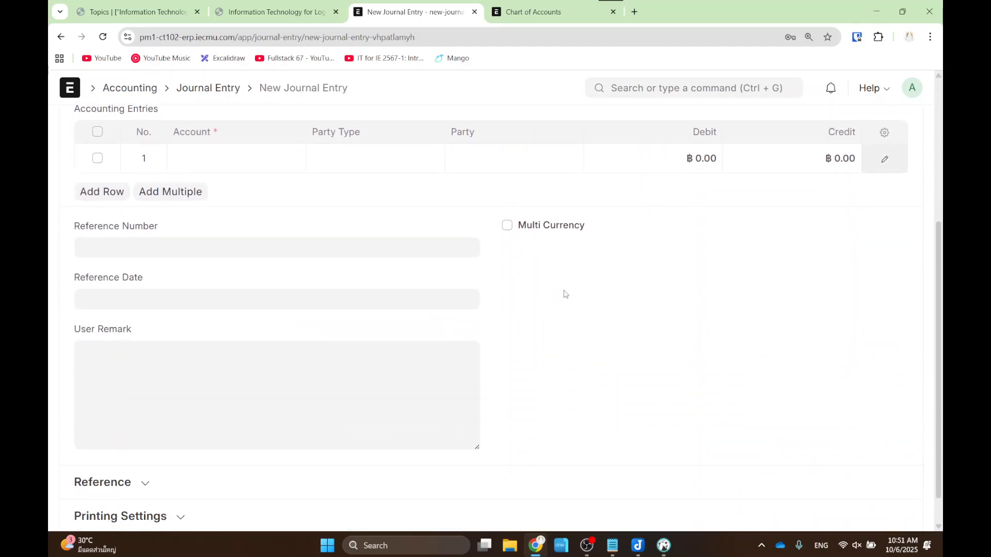
{"action": "scroll", "coordinate": [565, 291], "scroll_direction": "up", "scroll_amount": 5}
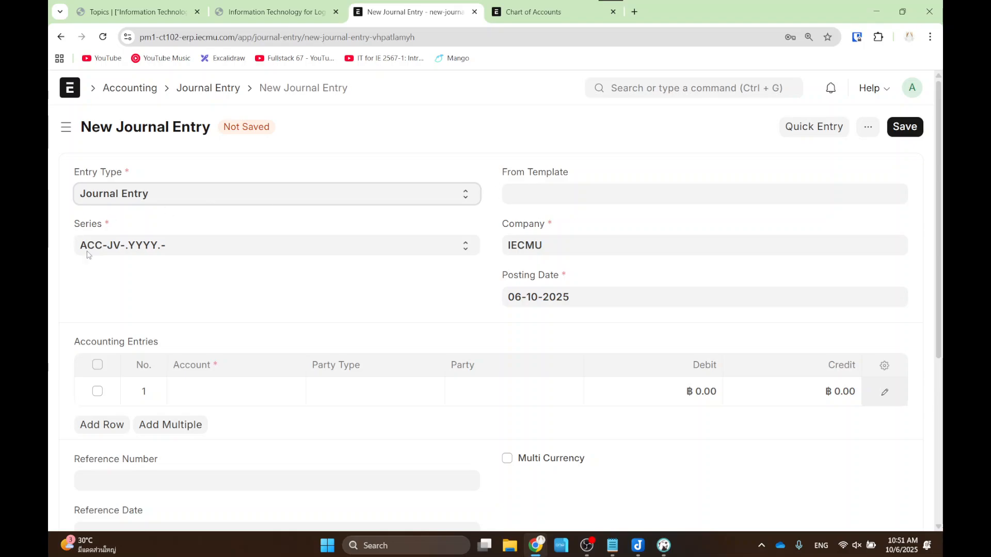
{"action": "scroll", "coordinate": [317, 327], "scroll_direction": "down", "scroll_amount": 2}
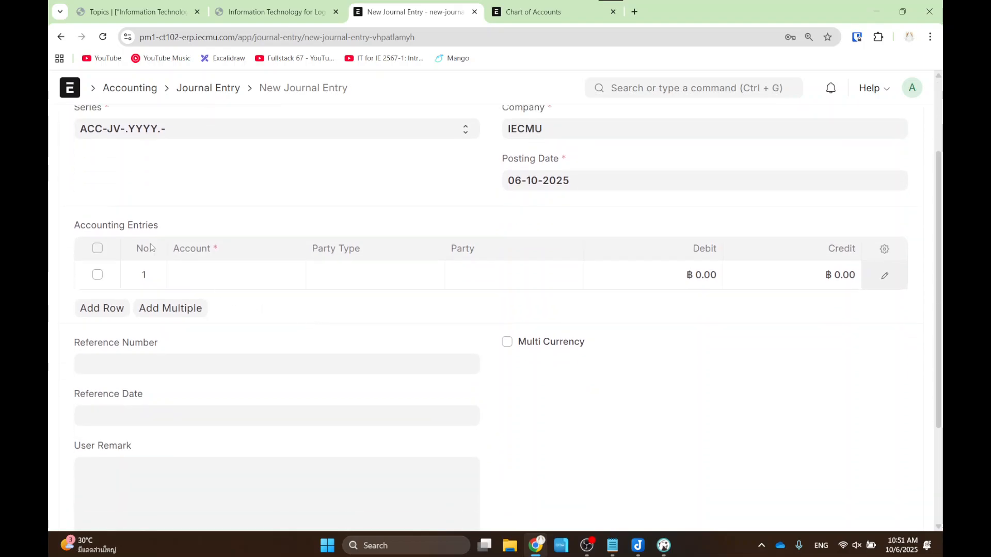
{"action": "mouse_move", "coordinate": [54, 199]}
{"action": "left_mouse_down"}
{"action": "mouse_move", "coordinate": [766, 310]}
{"action": "mouse_move", "coordinate": [913, 321]}
{"action": "left_mouse_up"}
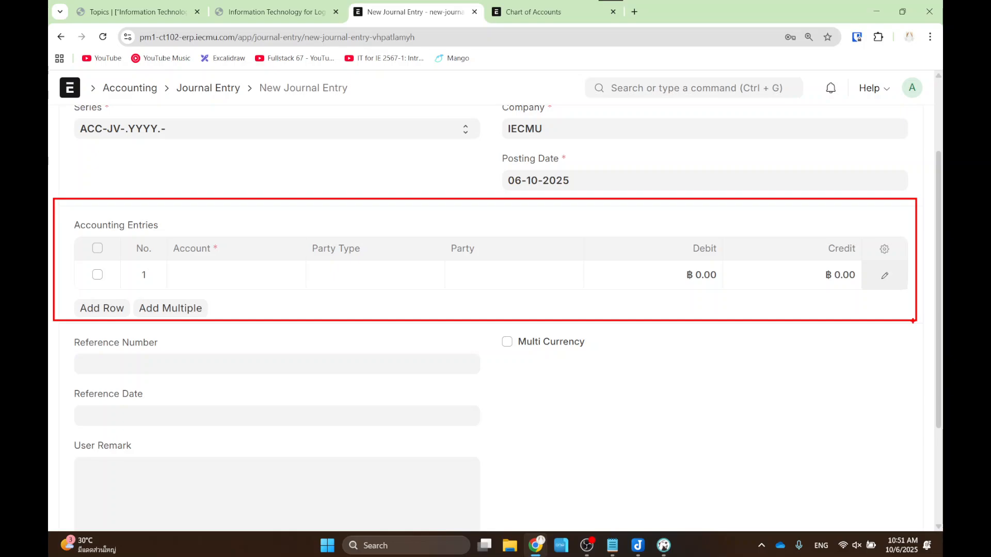
{"action": "key", "text": "Escape"}
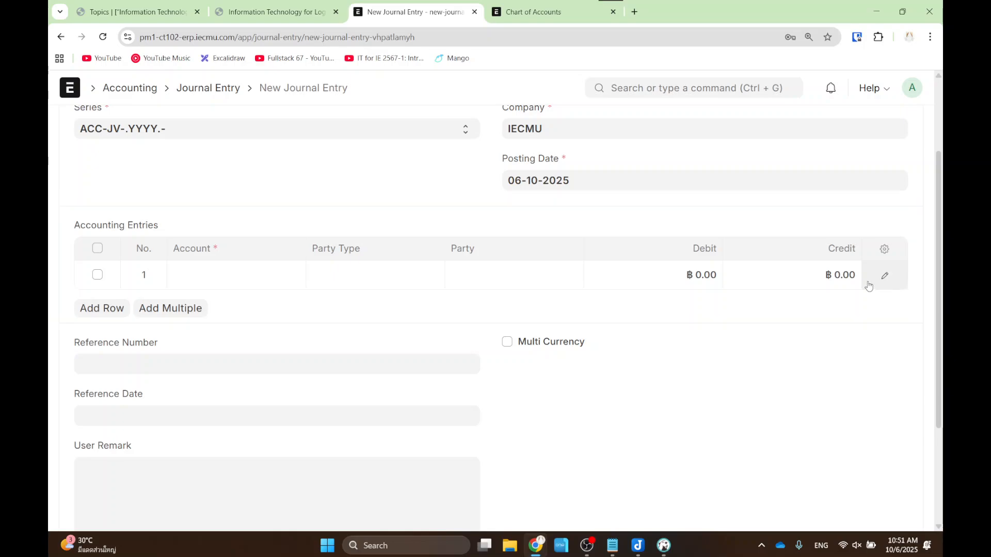
{"action": "left_click", "coordinate": [241, 277]}
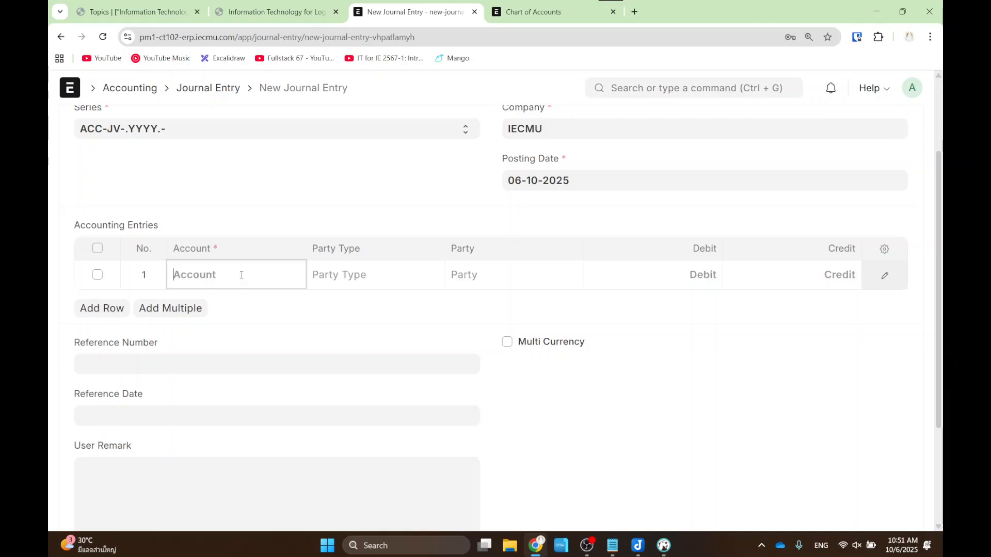
{"action": "type", "text": "John"}
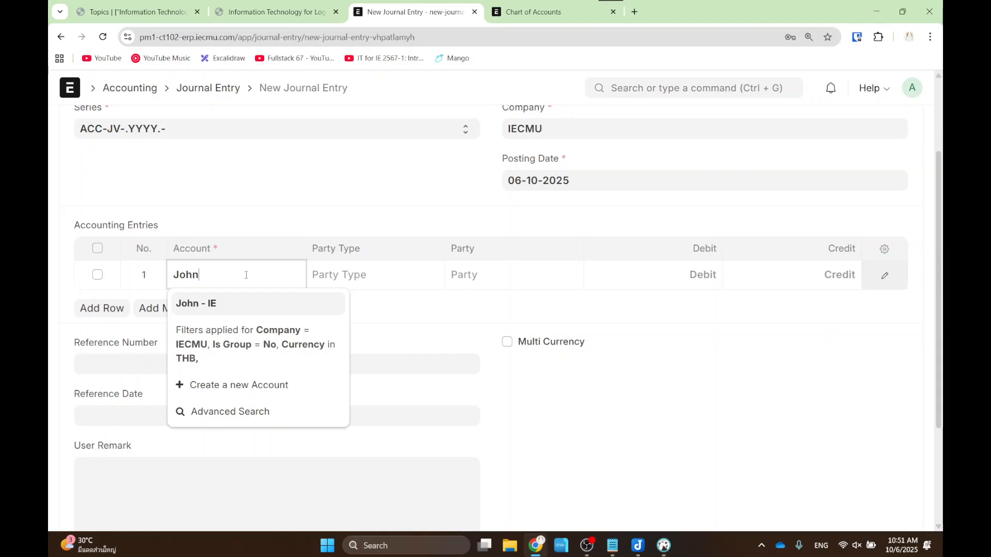
{"action": "left_click", "coordinate": [239, 308]}
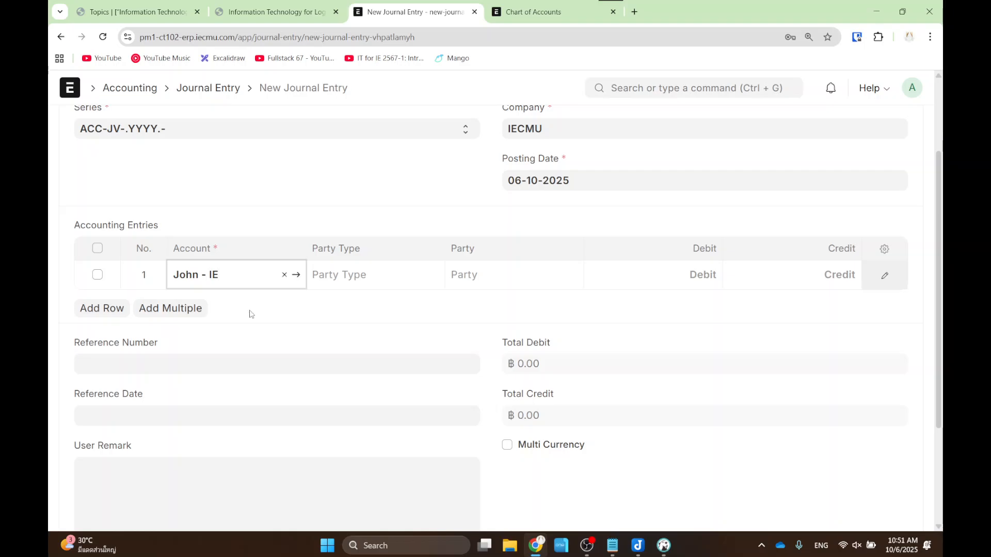
- Page back to slide 22 and mark that an Equity increase is added to Cr
{"action": "left_click", "coordinate": [266, 15]}
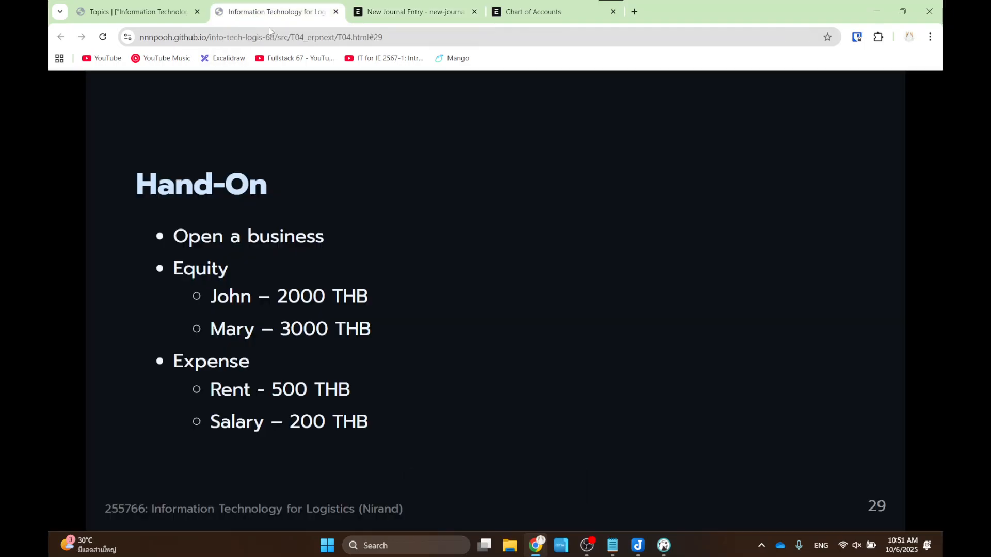
{"action": "key", "text": "Left"}
{"action": "key", "text": "Left"}
{"action": "key", "text": "Left"}
{"action": "key", "text": "Left"}
{"action": "key", "text": "Left"}
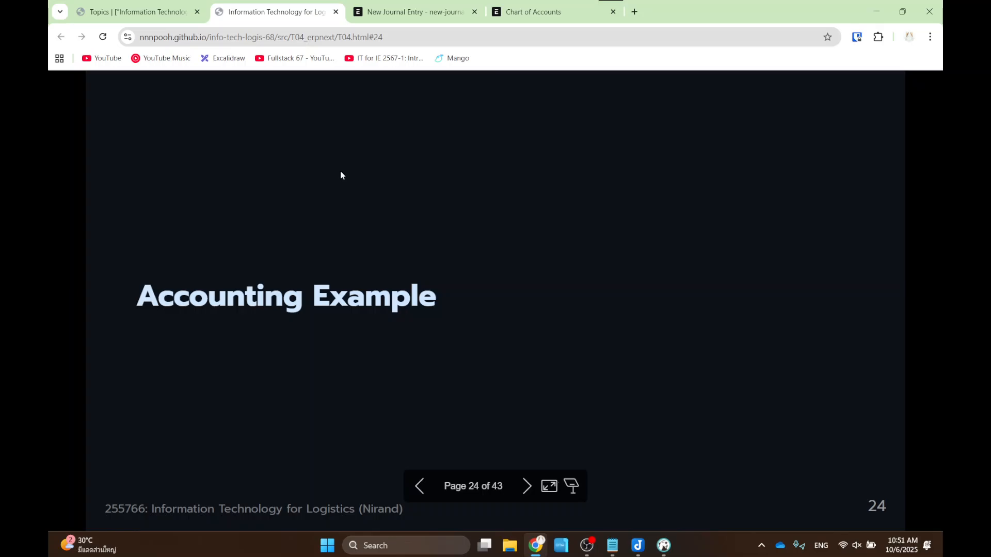
{"action": "key", "text": "Left"}
{"action": "key", "text": "Left"}
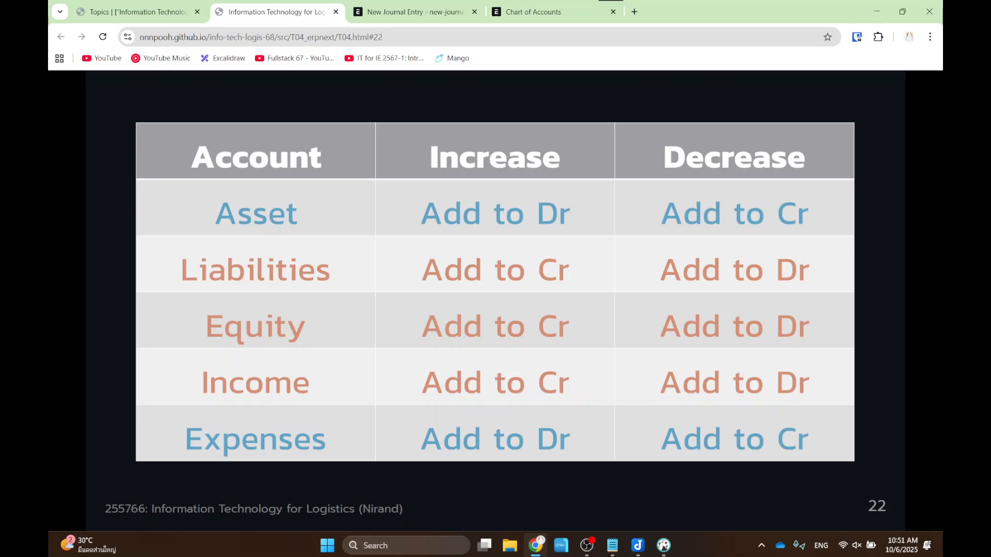
{"action": "left_click_drag", "start_coordinate": [171, 301], "coordinate": [323, 351]}
{"action": "mouse_move", "coordinate": [400, 129]}
{"action": "left_mouse_down"}
{"action": "mouse_move", "coordinate": [470, 162]}
{"action": "mouse_move", "coordinate": [601, 185]}
{"action": "left_mouse_up"}
{"action": "mouse_move", "coordinate": [401, 295]}
{"action": "left_mouse_down"}
{"action": "mouse_move", "coordinate": [559, 360]}
{"action": "mouse_move", "coordinate": [591, 357]}
{"action": "left_mouse_up"}
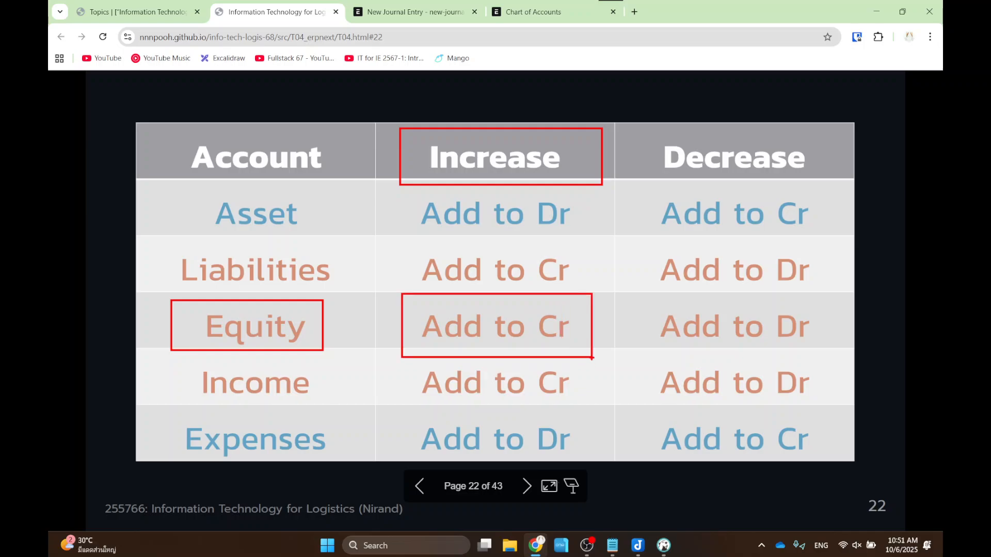
- Enter a 2000 credit on row 1's owner account and highlight the Debit and Credit columns
{"action": "left_click", "coordinate": [412, 11]}
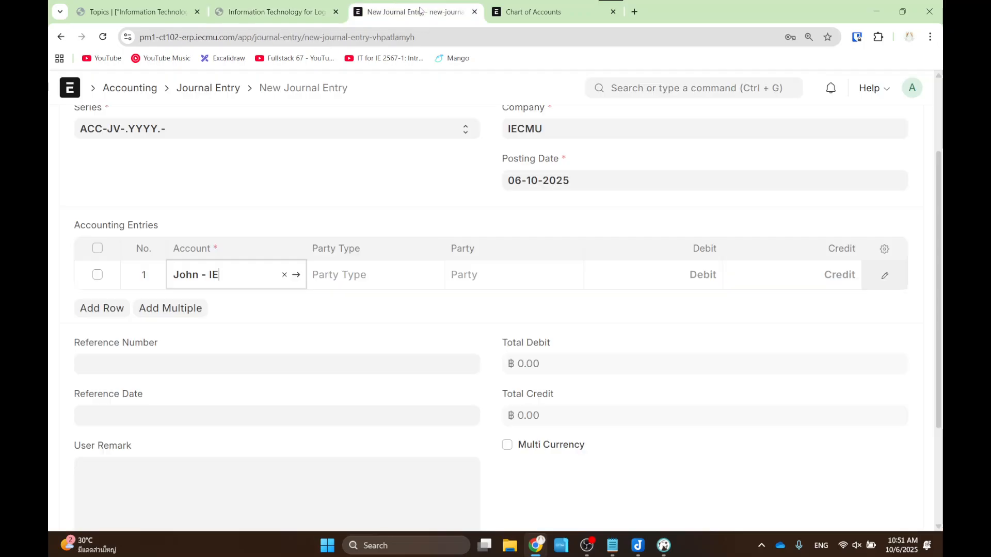
{"action": "left_click", "coordinate": [824, 278]}
{"action": "type", "text": "2000"}
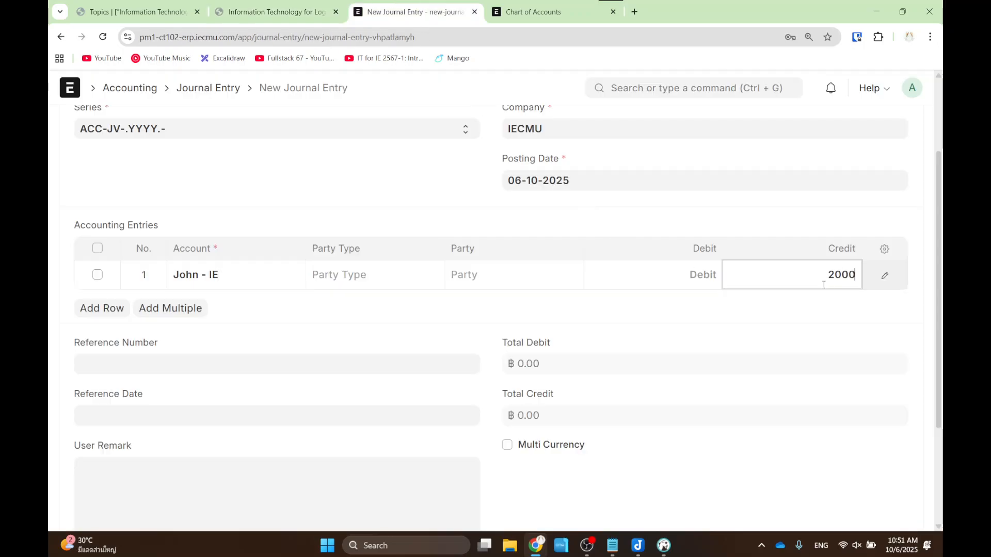
{"action": "left_click", "coordinate": [813, 316]}
{"action": "left_click_drag", "start_coordinate": [649, 219], "coordinate": [726, 292]}
{"action": "left_click_drag", "start_coordinate": [752, 208], "coordinate": [867, 300]}
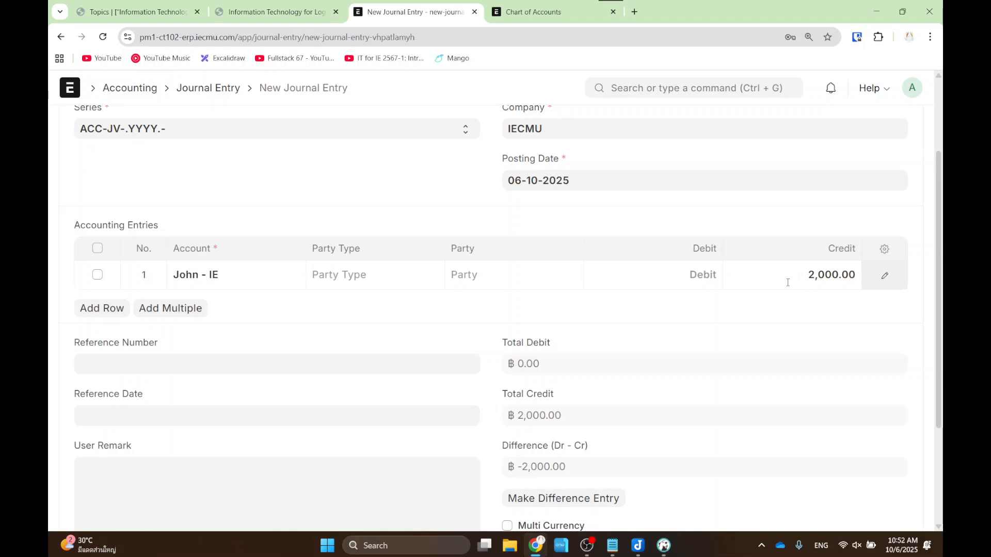
- Add a second row on Bank Account - IE, auto-debited 2,000.00 to balance the entry
{"action": "left_click", "coordinate": [92, 309]}
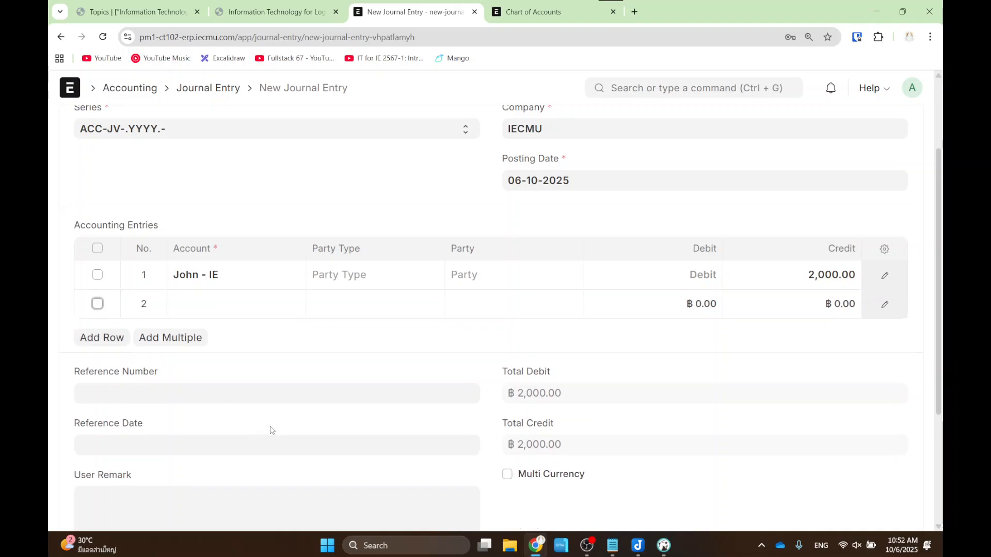
{"action": "left_click", "coordinate": [231, 306]}
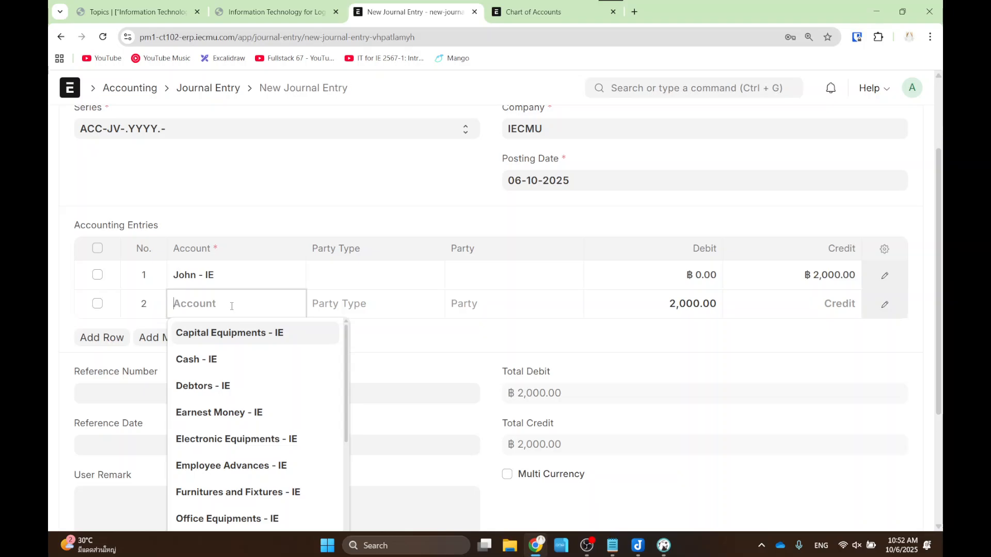
{"action": "type", "text": "ban"}
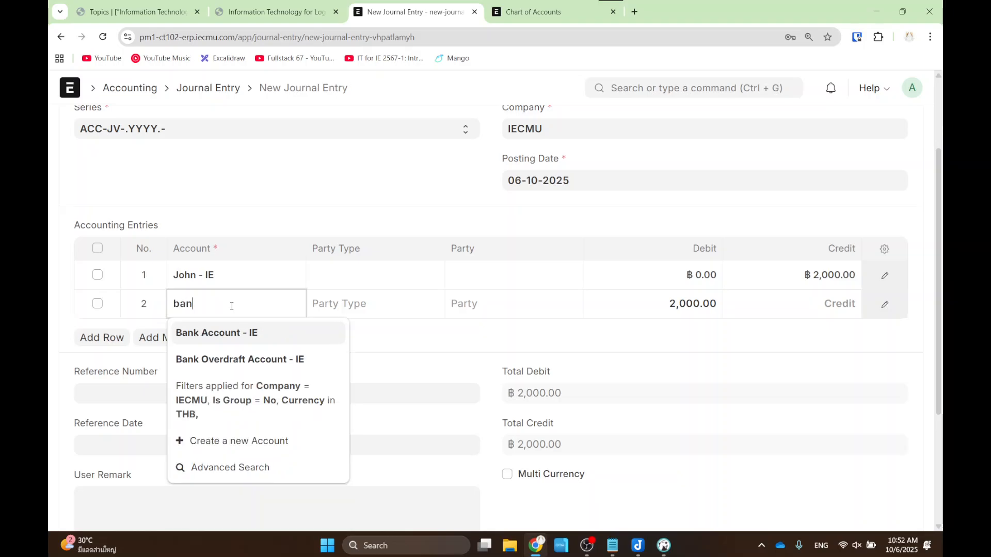
{"action": "left_click", "coordinate": [268, 335]}
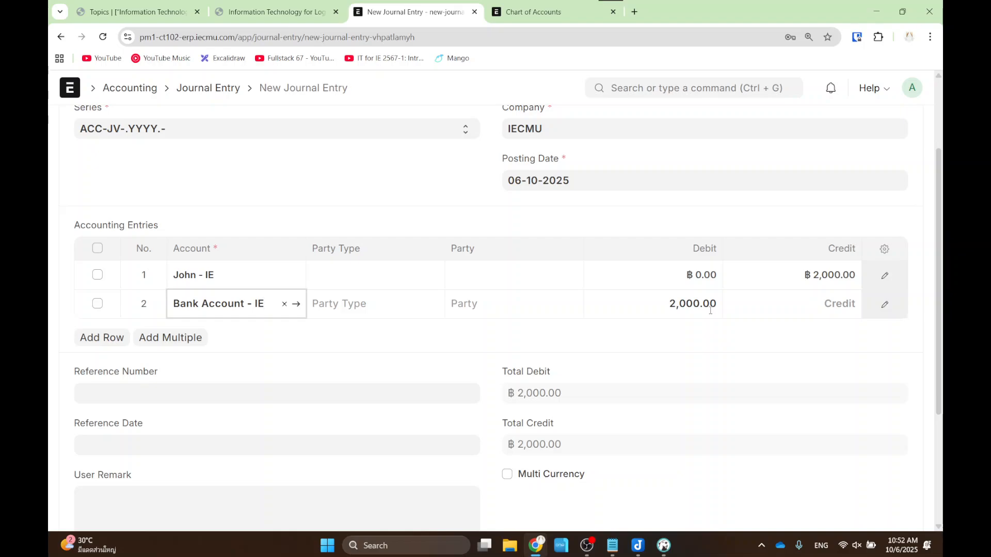
{"action": "left_click_drag", "start_coordinate": [637, 288], "coordinate": [719, 321]}
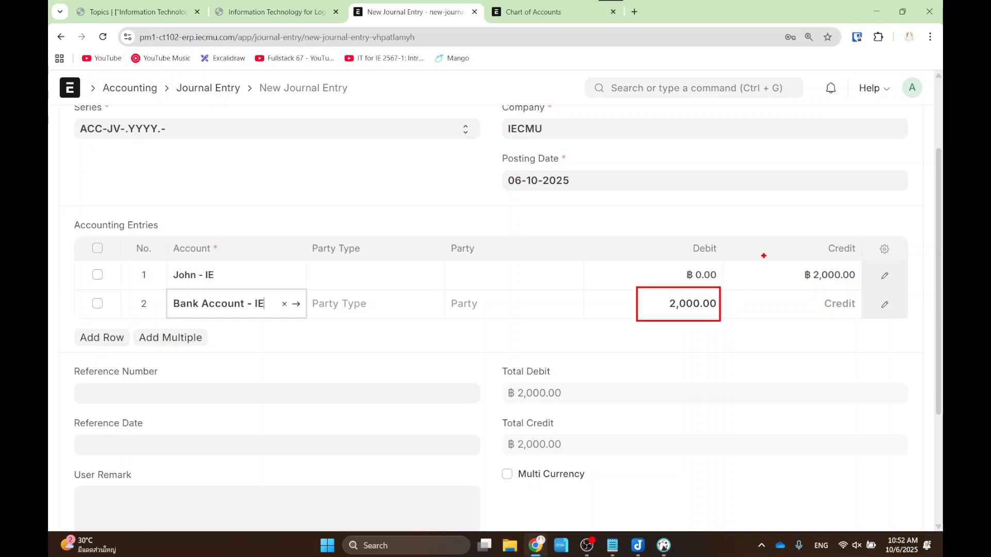
{"action": "left_click_drag", "start_coordinate": [776, 252], "coordinate": [871, 287]}
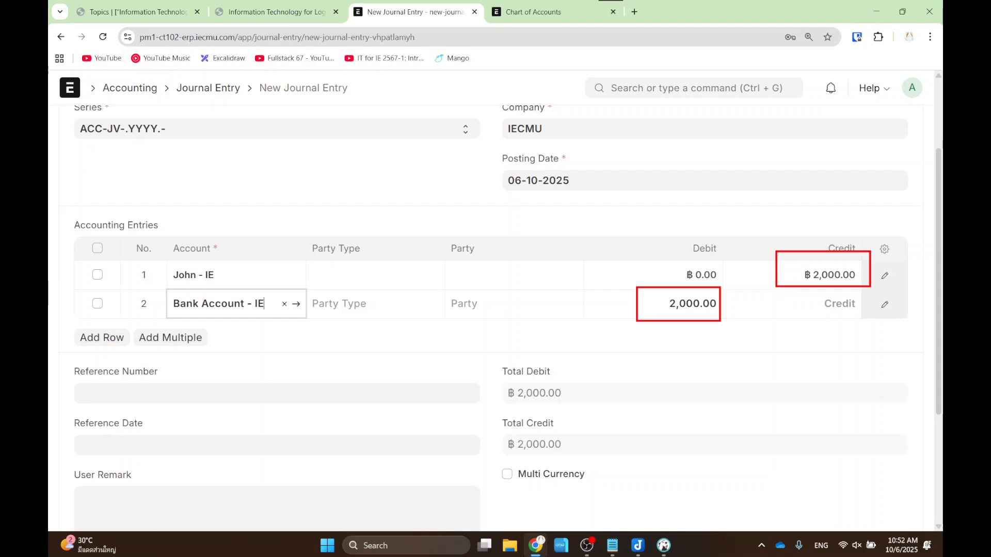
{"action": "scroll", "coordinate": [891, 114], "scroll_direction": "up", "scroll_amount": 2}
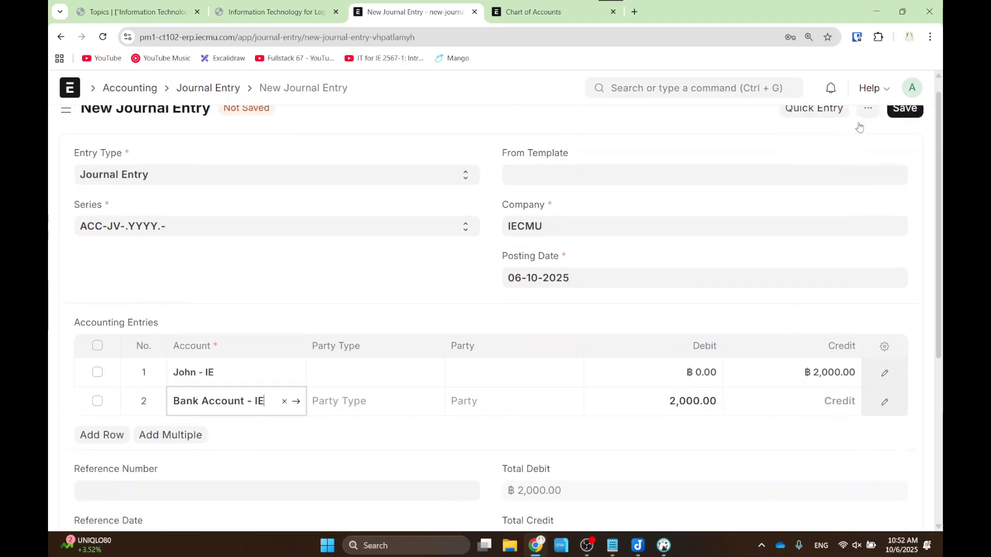
- Save the entry as draft ACC-JV-2025-00001, marking its Draft status and the submit step
{"action": "left_click", "coordinate": [891, 128]}
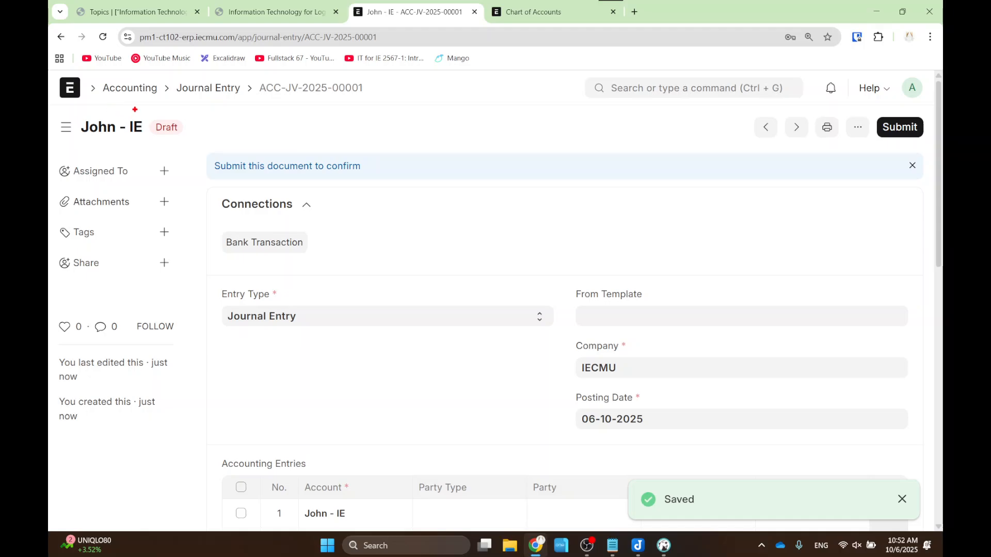
{"action": "left_click_drag", "start_coordinate": [135, 108], "coordinate": [194, 152]}
{"action": "mouse_move", "coordinate": [408, 275]}
{"action": "left_mouse_down"}
{"action": "mouse_move", "coordinate": [213, 134]}
{"action": "mouse_move", "coordinate": [207, 155]}
{"action": "mouse_move", "coordinate": [210, 135]}
{"action": "mouse_move", "coordinate": [239, 132]}
{"action": "left_mouse_up"}
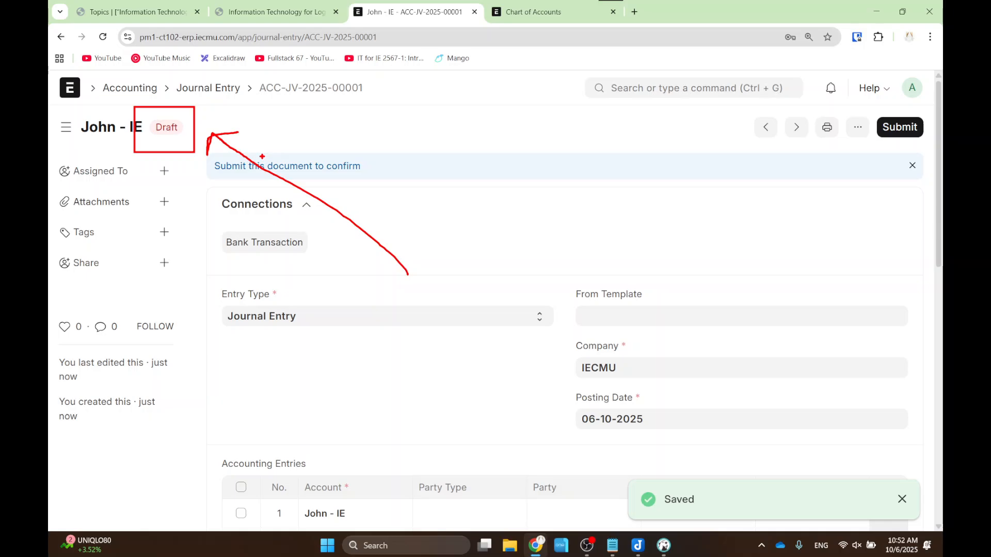
{"action": "left_click_drag", "start_coordinate": [863, 97], "coordinate": [927, 156]}
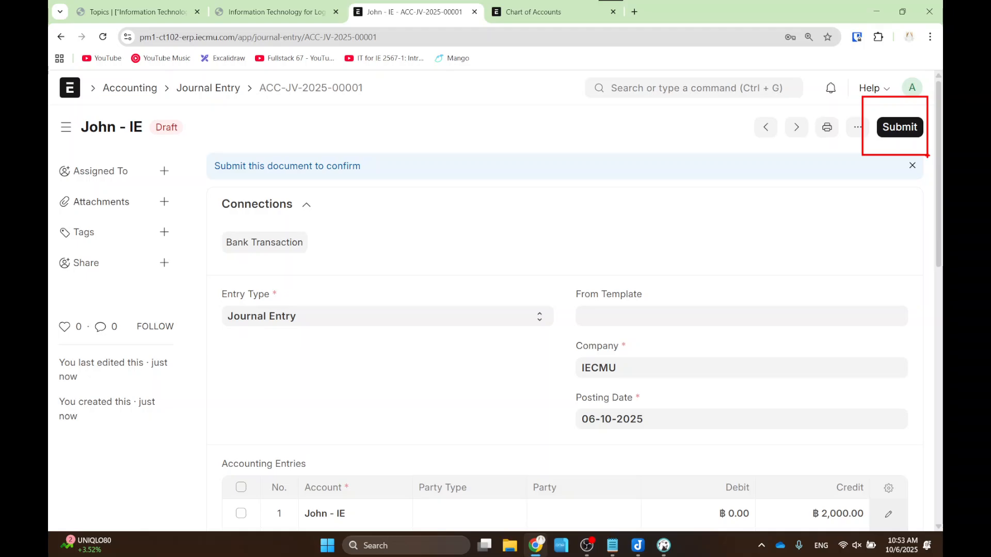
- Submit and confirm journal entry ACC-JV-2025-00001, then bring DBeaver to the front
{"action": "left_click", "coordinate": [902, 127]}
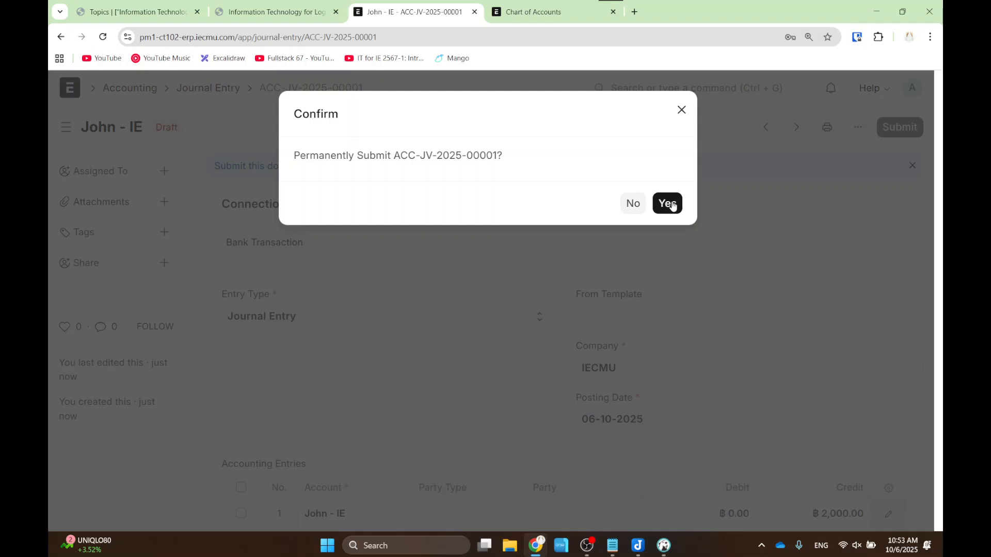
{"action": "left_click", "coordinate": [668, 203]}
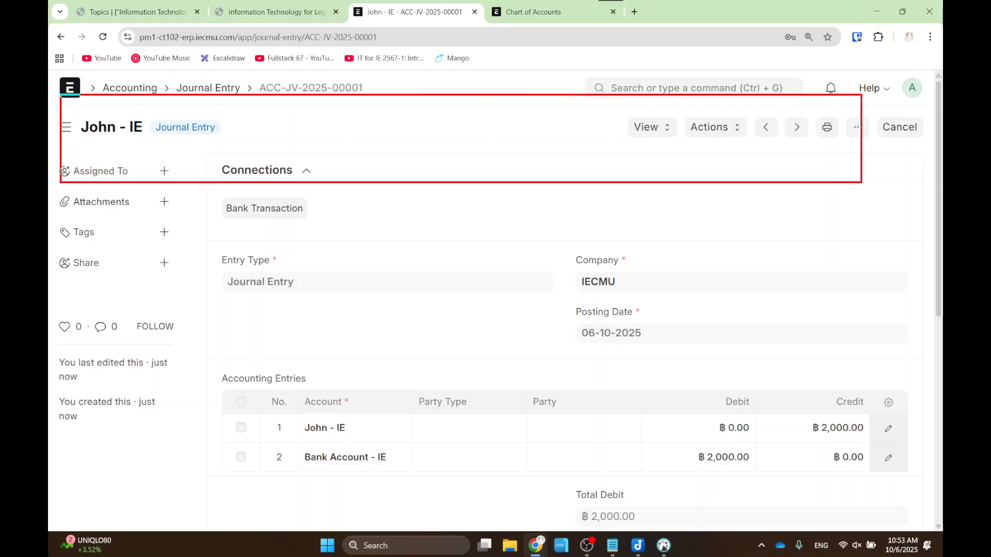
{"action": "left_click", "coordinate": [664, 545]}
- Filter DBeaver's Database Navigator by 'journal' and open the tabJournal Entry table's data
{"action": "scroll", "coordinate": [239, 136], "scroll_direction": "up", "scroll_amount": 5}
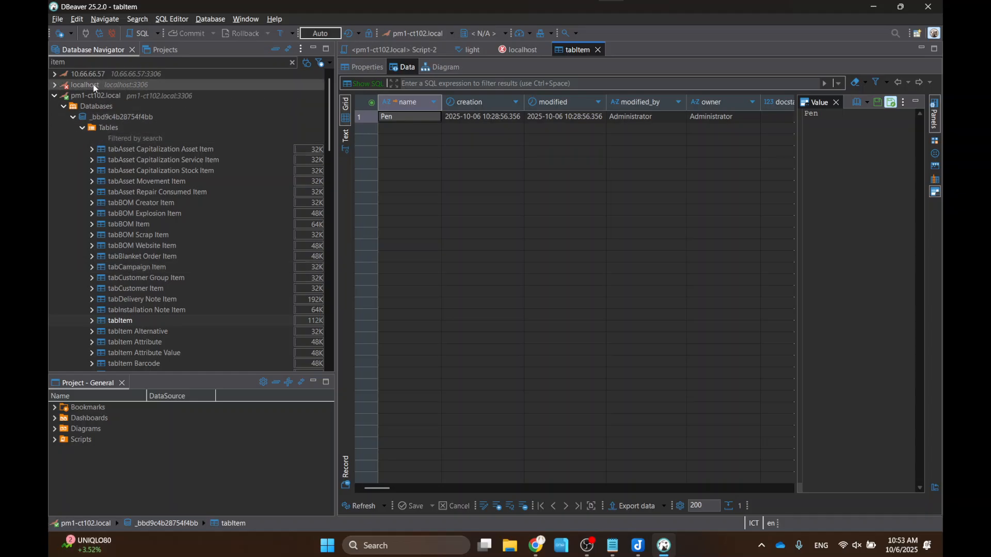
{"action": "double_click", "coordinate": [132, 62]}
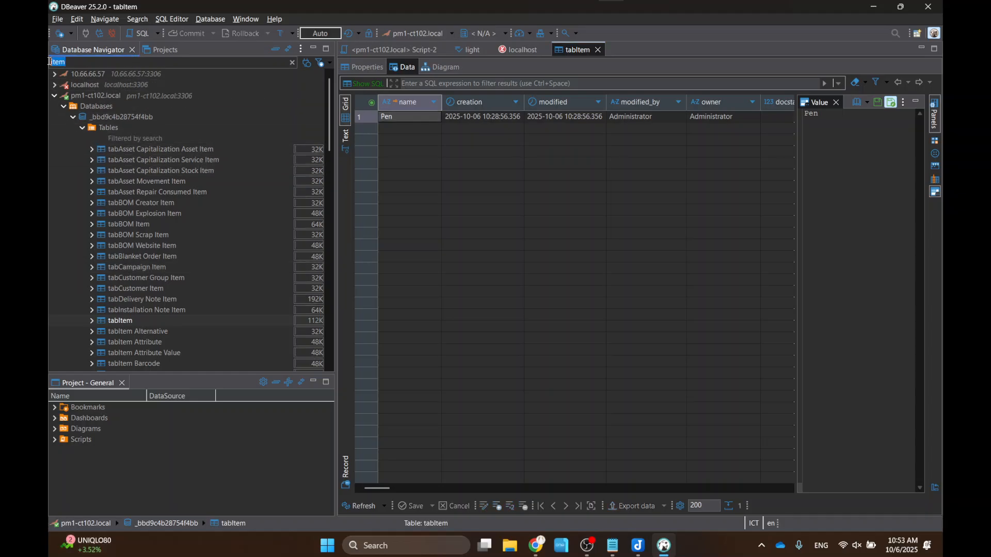
{"action": "type", "text": "journal"}
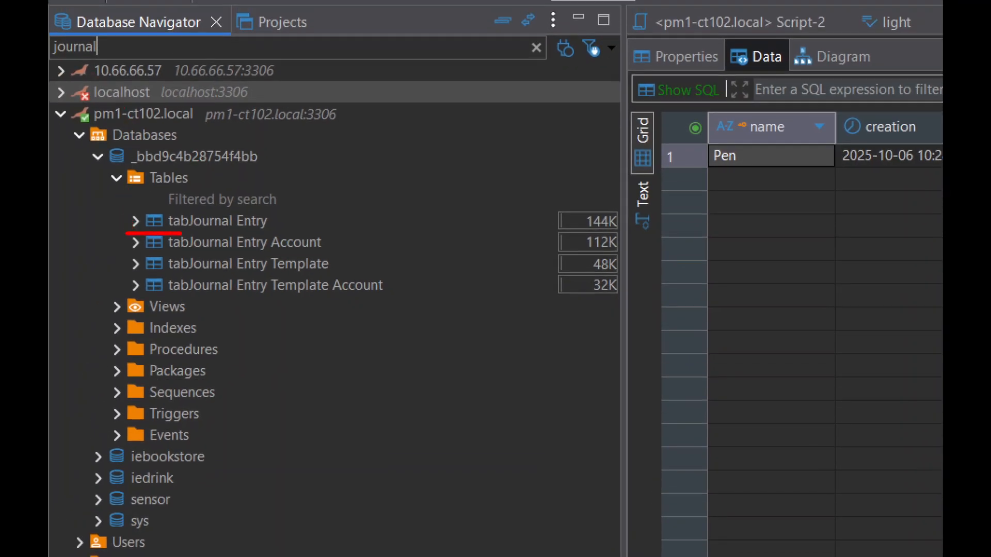
{"action": "mouse_move", "coordinate": [180, 234]}
{"action": "left_mouse_down"}
{"action": "mouse_move", "coordinate": [292, 213]}
{"action": "mouse_move", "coordinate": [210, 196]}
{"action": "mouse_move", "coordinate": [123, 219]}
{"action": "mouse_move", "coordinate": [142, 241]}
{"action": "left_mouse_up"}
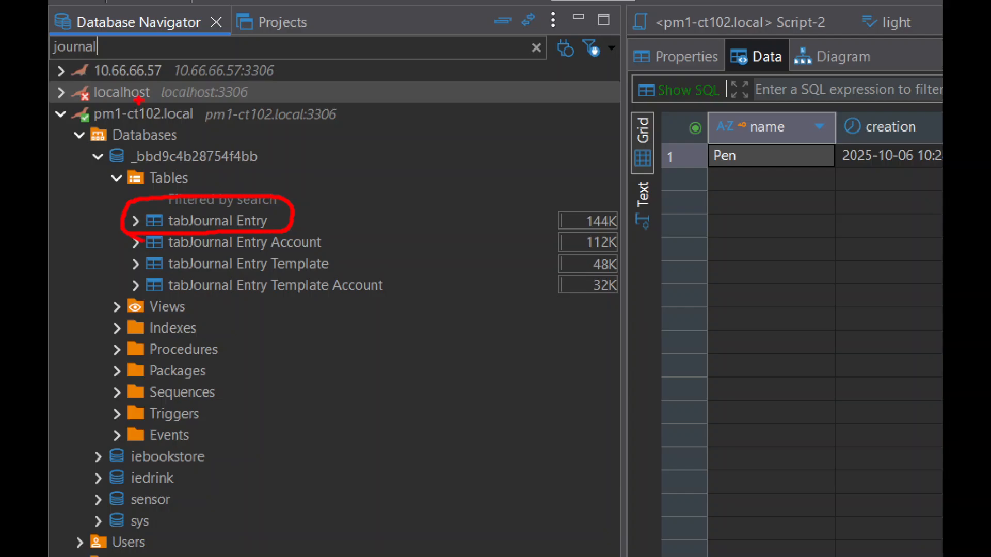
{"action": "mouse_move", "coordinate": [136, 60]}
{"action": "left_mouse_down"}
{"action": "mouse_move", "coordinate": [80, 65]}
{"action": "mouse_move", "coordinate": [52, 34]}
{"action": "mouse_move", "coordinate": [111, 38]}
{"action": "left_mouse_up"}
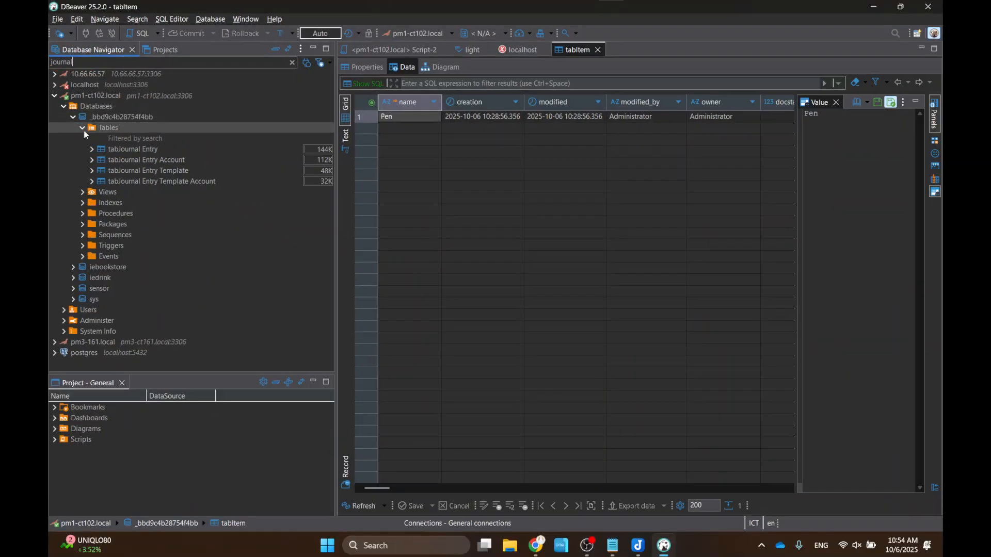
{"action": "double_click", "coordinate": [258, 221]}
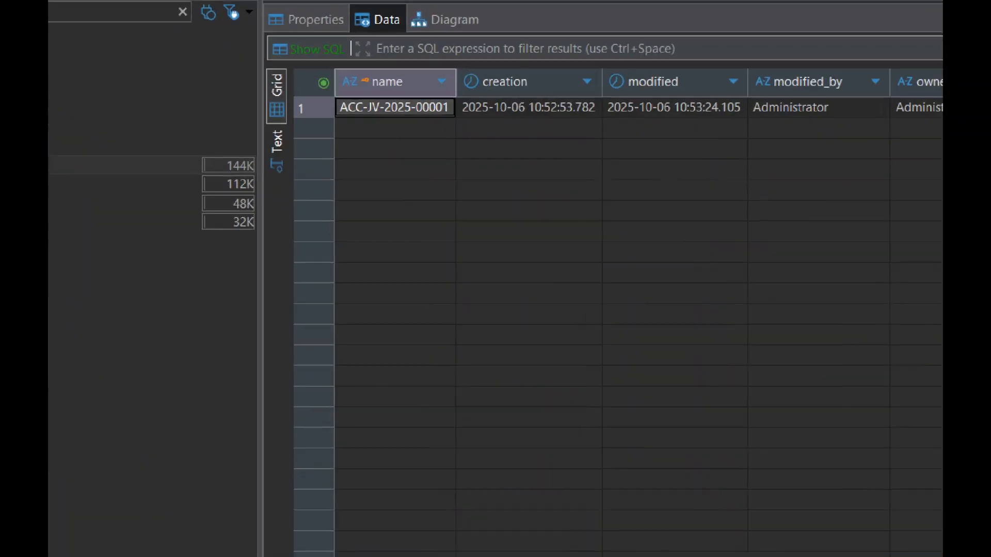
{"action": "mouse_move", "coordinate": [371, 60]}
{"action": "left_mouse_down"}
{"action": "mouse_move", "coordinate": [353, 65]}
{"action": "mouse_move", "coordinate": [740, 133]}
{"action": "mouse_move", "coordinate": [323, 89]}
{"action": "left_mouse_up"}
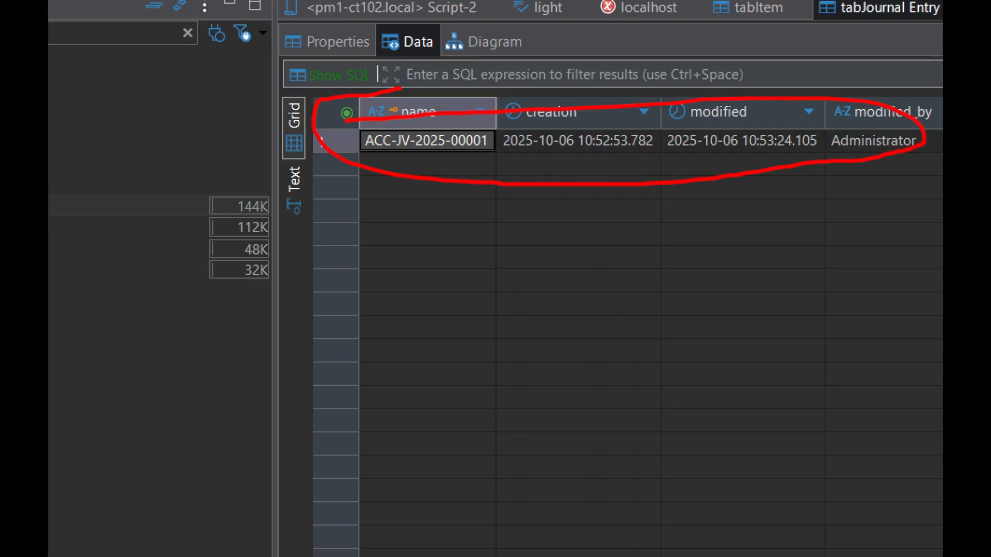
{"action": "key", "text": "Escape"}
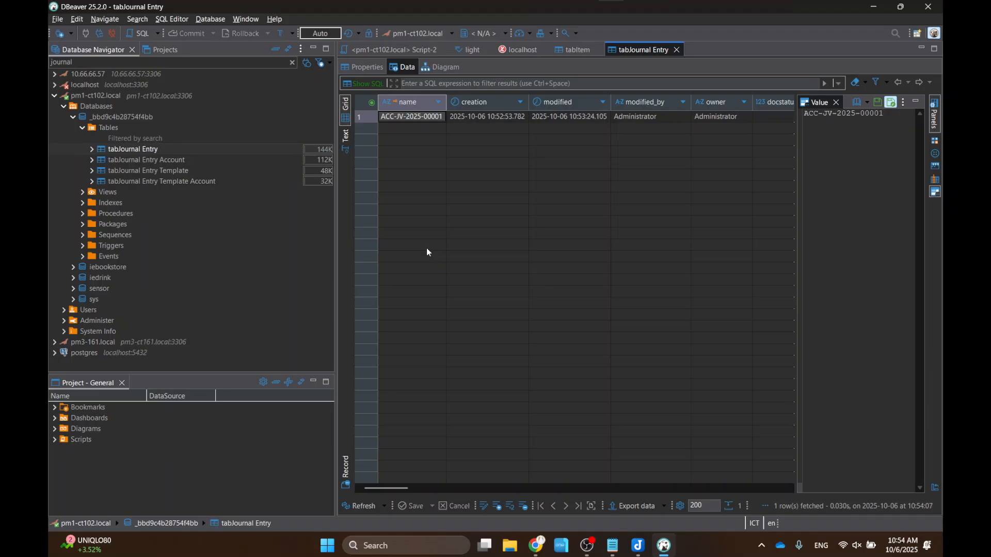
{"action": "mouse_move", "coordinate": [392, 488]}
{"action": "left_mouse_down"}
{"action": "mouse_move", "coordinate": [745, 471]}
{"action": "mouse_move", "coordinate": [779, 461]}
{"action": "mouse_move", "coordinate": [389, 486]}
{"action": "left_mouse_up"}
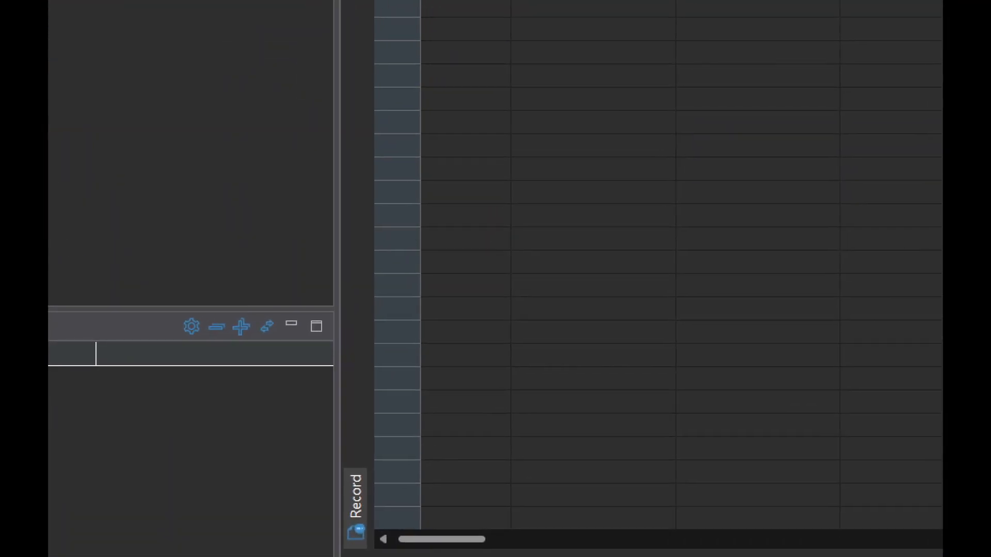
{"action": "left_click", "coordinate": [301, 485]}
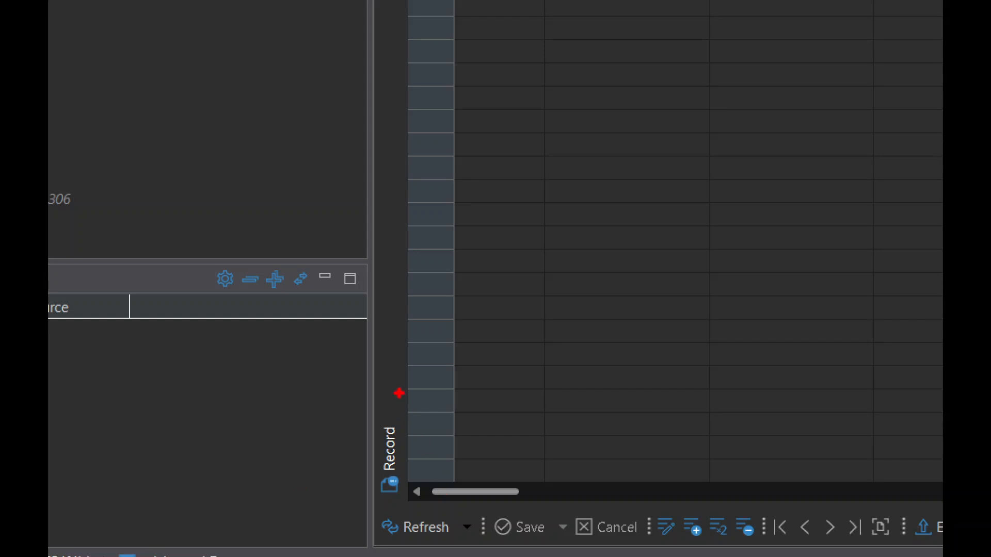
{"action": "mouse_move", "coordinate": [399, 393]}
{"action": "left_mouse_down"}
{"action": "mouse_move", "coordinate": [330, 489]}
{"action": "mouse_move", "coordinate": [459, 435]}
{"action": "mouse_move", "coordinate": [382, 391]}
{"action": "left_mouse_up"}
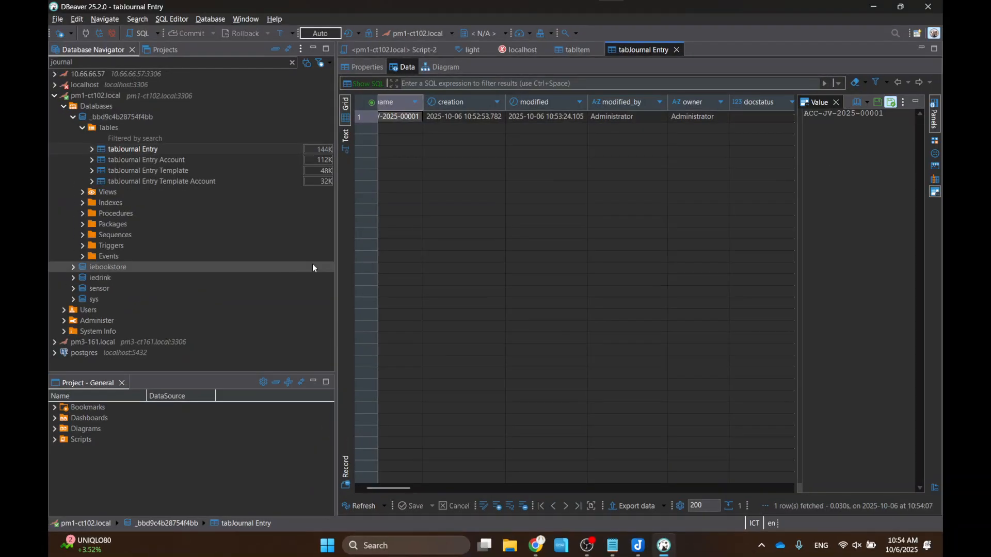
- View row #1 in Record mode, highlighting total_debit and total_credit of 2,000, then minimize DBeaver
{"action": "left_click", "coordinate": [389, 454]}
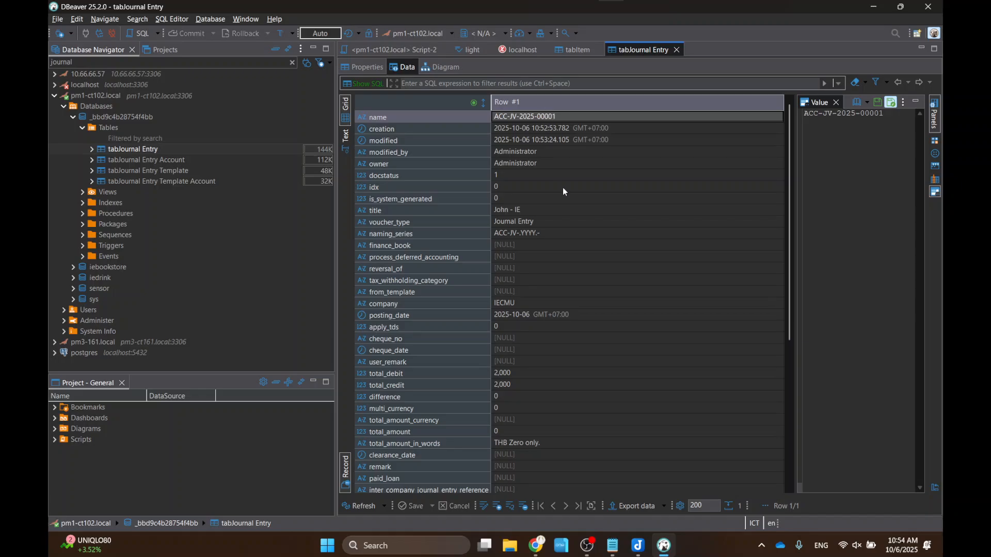
{"action": "scroll", "coordinate": [546, 192], "scroll_direction": "down", "scroll_amount": 8}
{"action": "scroll", "coordinate": [552, 206], "scroll_direction": "up", "scroll_amount": 8}
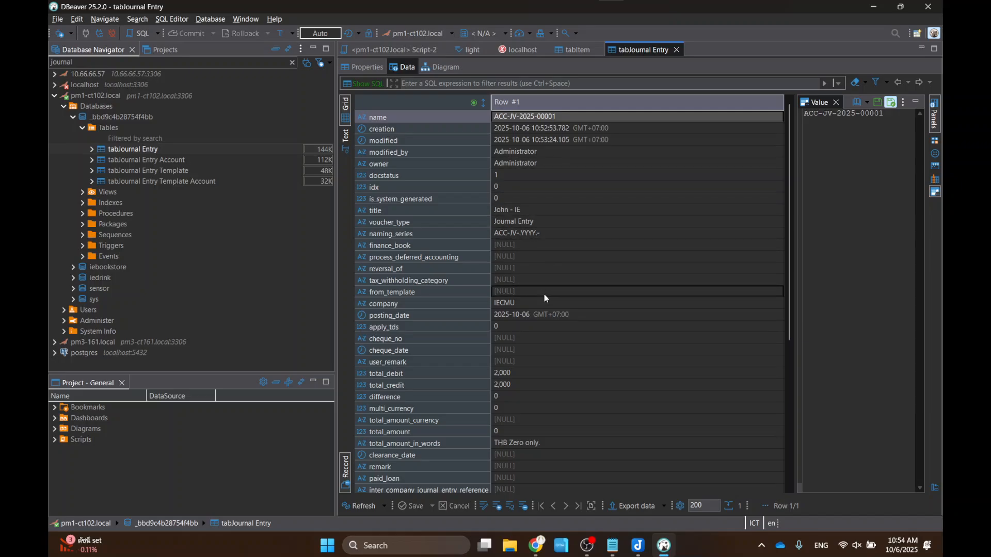
{"action": "scroll", "coordinate": [542, 309], "scroll_direction": "down", "scroll_amount": 2}
{"action": "left_click_drag", "start_coordinate": [360, 297], "coordinate": [542, 323]}
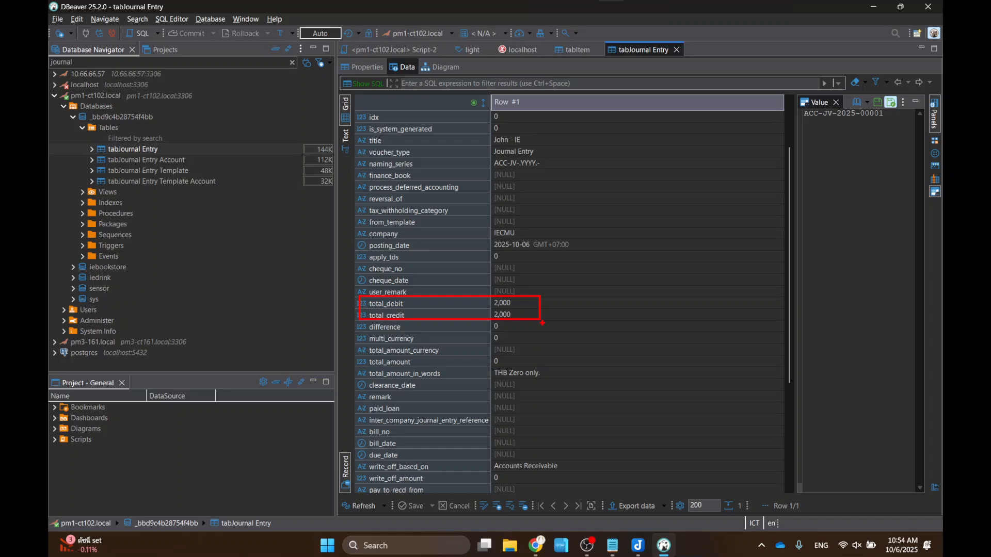
{"action": "left_click", "coordinate": [620, 445]}
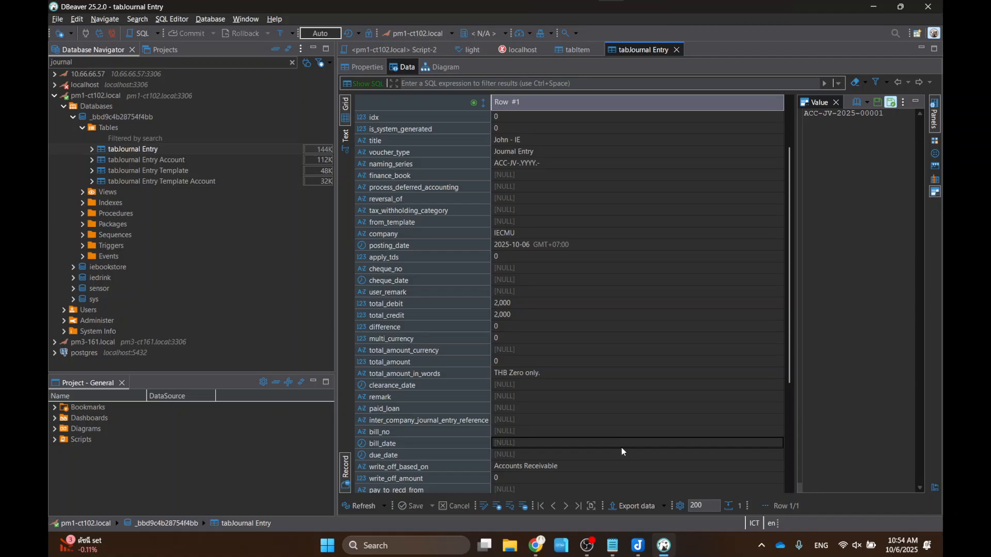
{"action": "left_click", "coordinate": [872, 7]}
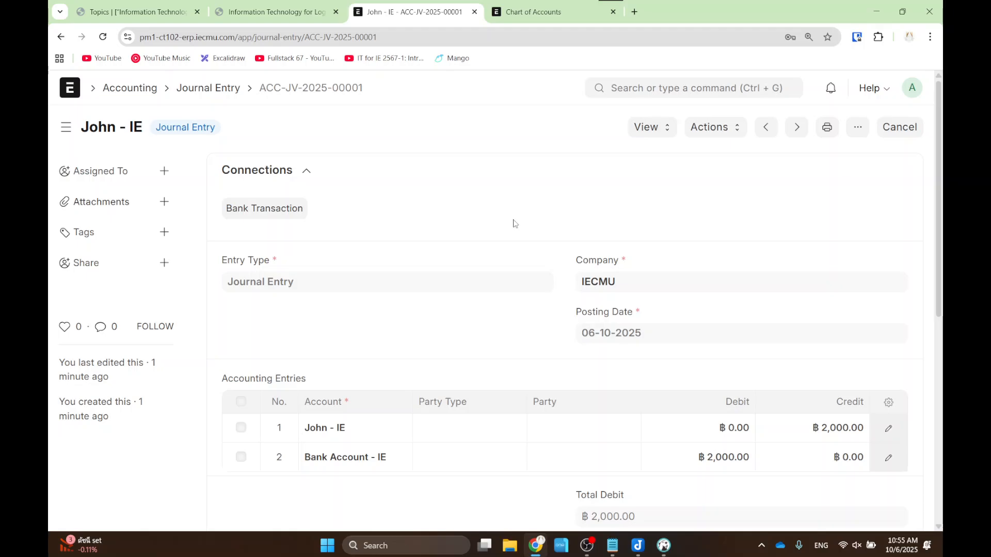
- Move between the Accounting workspace, Chart of Accounts and ERPNext home, expanding the Accounting sidebar section
{"action": "left_click", "coordinate": [124, 88]}
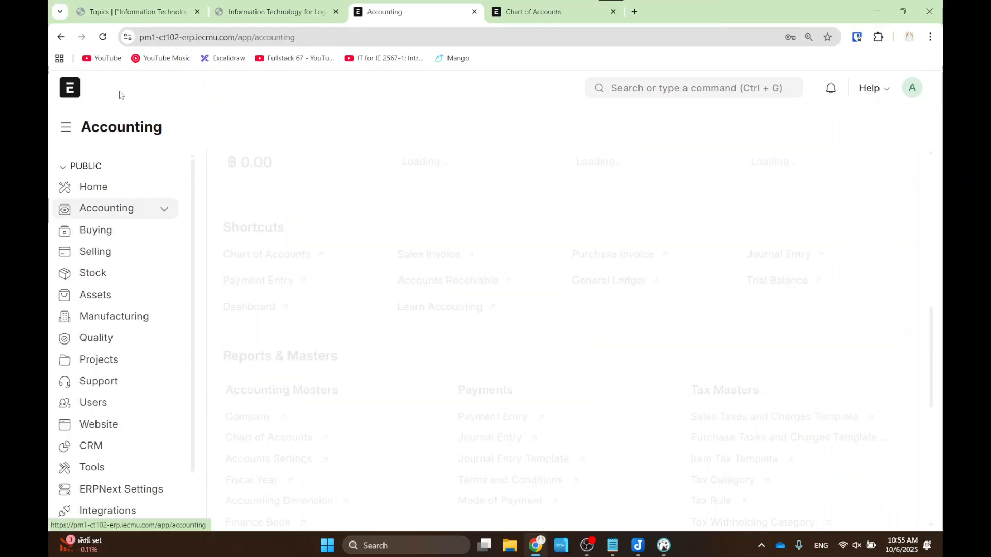
{"action": "left_click", "coordinate": [165, 209]}
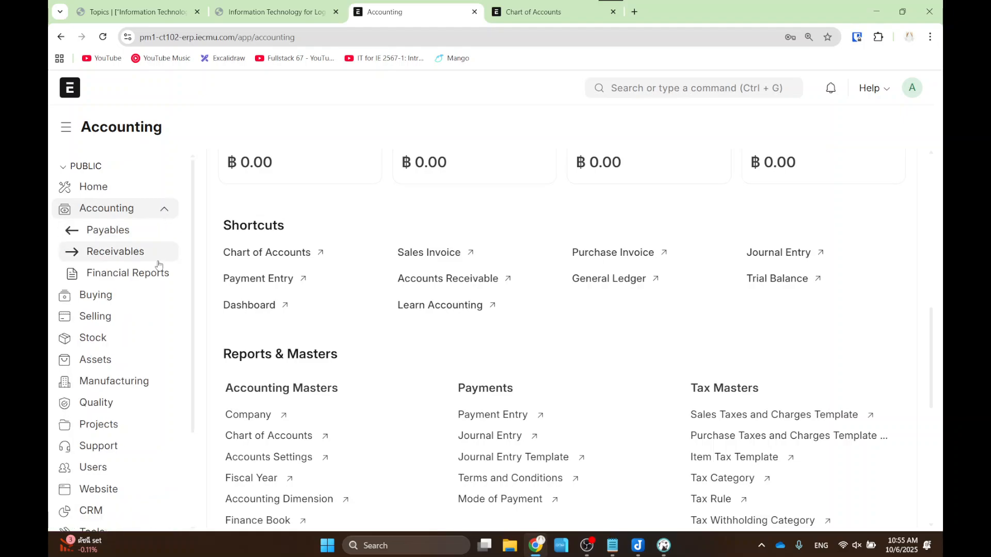
{"action": "left_click", "coordinate": [162, 210]}
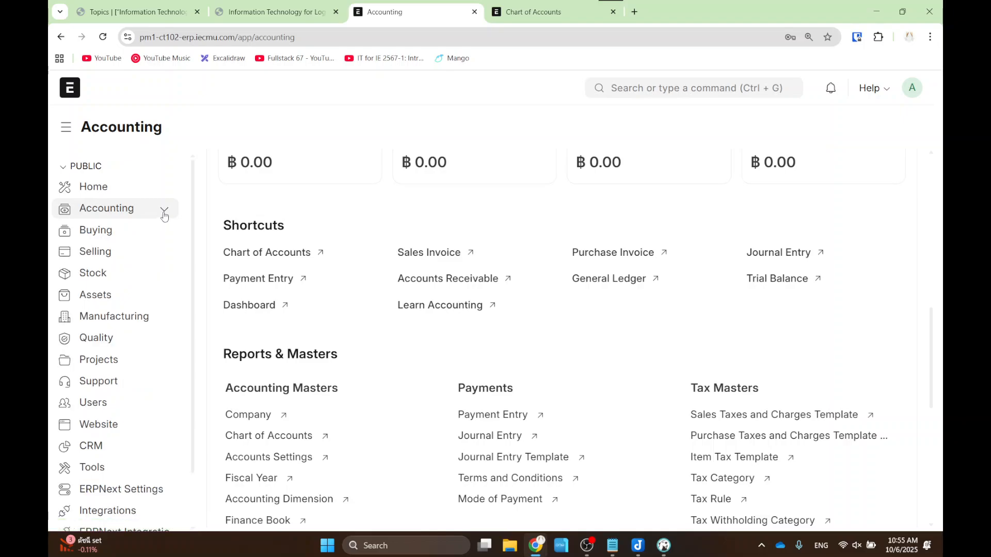
{"action": "left_click", "coordinate": [164, 211]}
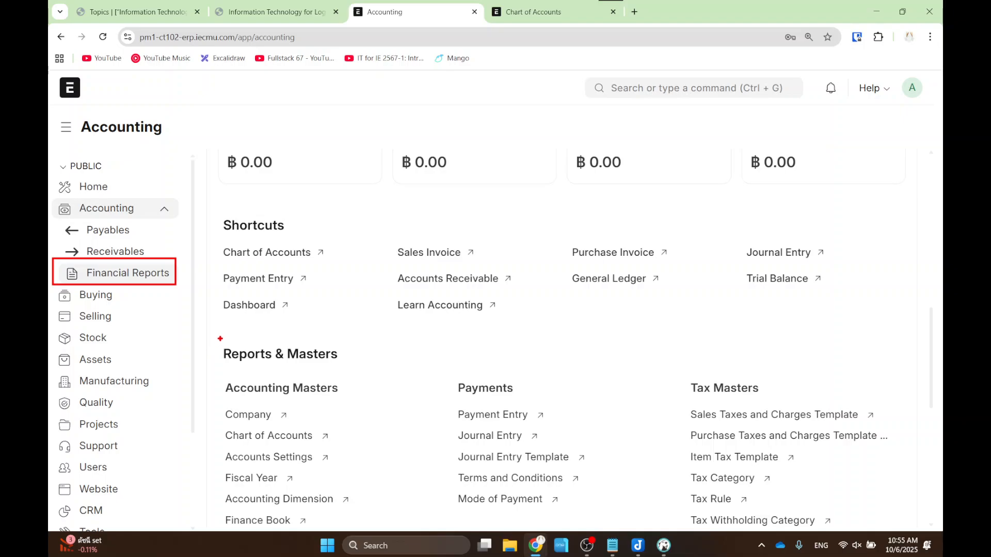
{"action": "left_click", "coordinate": [543, 15]}
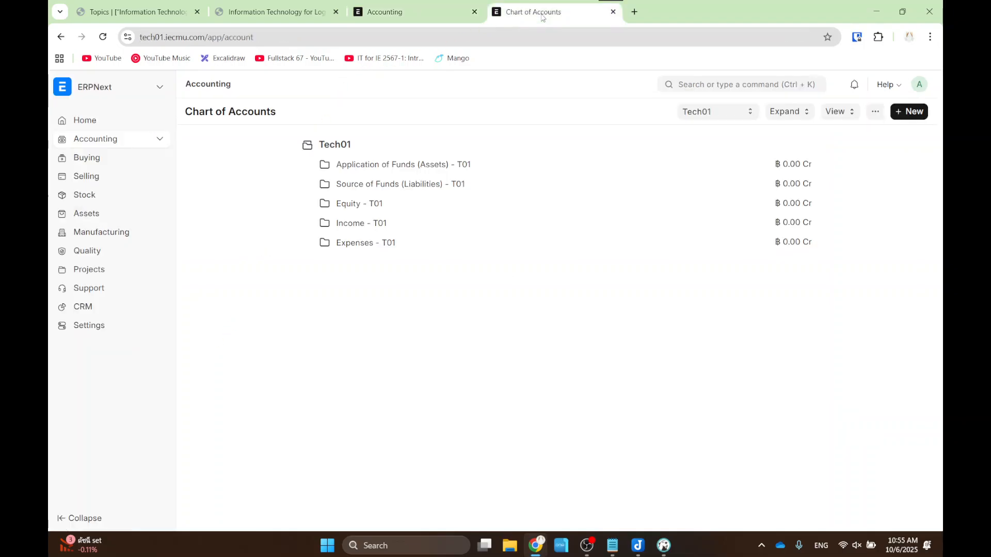
{"action": "left_click", "coordinate": [104, 88]}
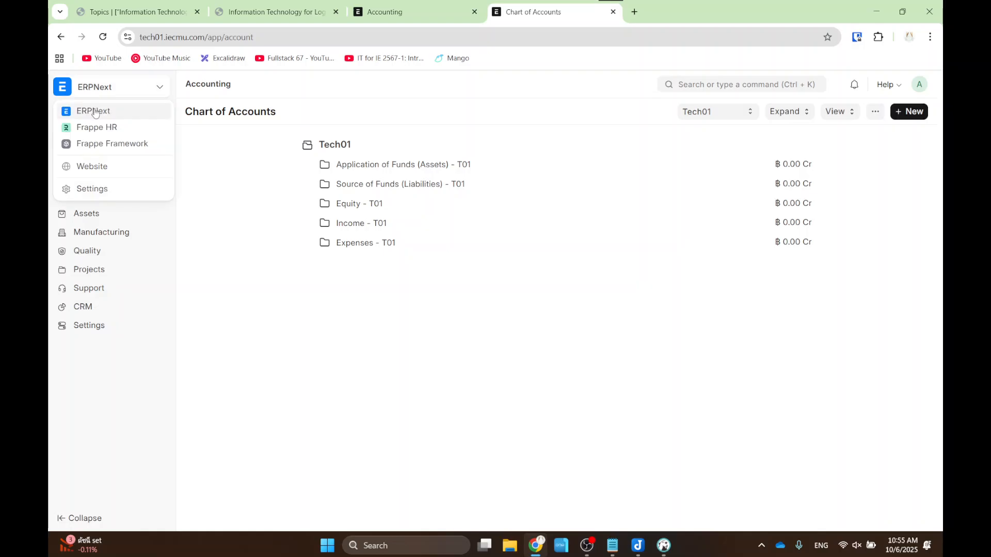
{"action": "left_click", "coordinate": [96, 111]}
{"action": "left_click", "coordinate": [160, 139]}
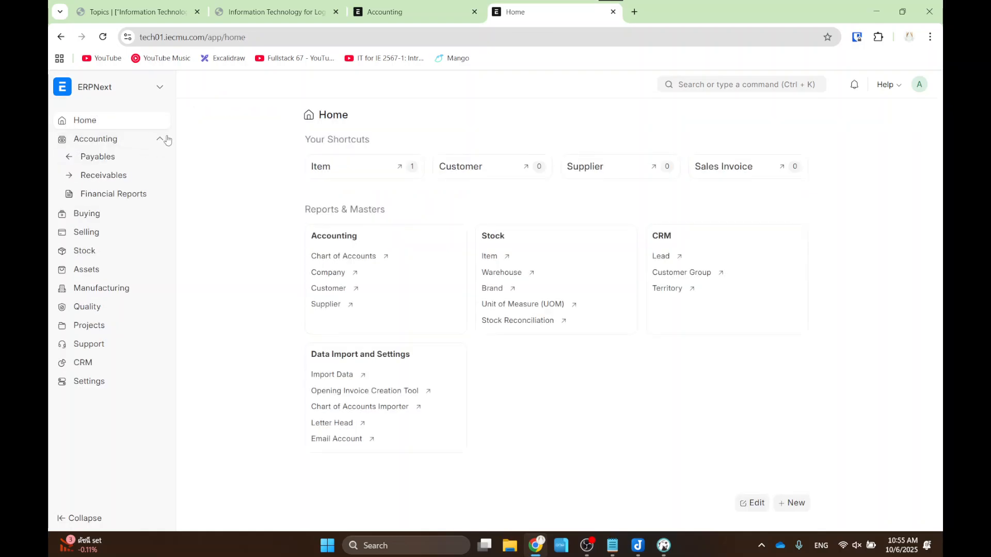
{"action": "left_click", "coordinate": [393, 11]}
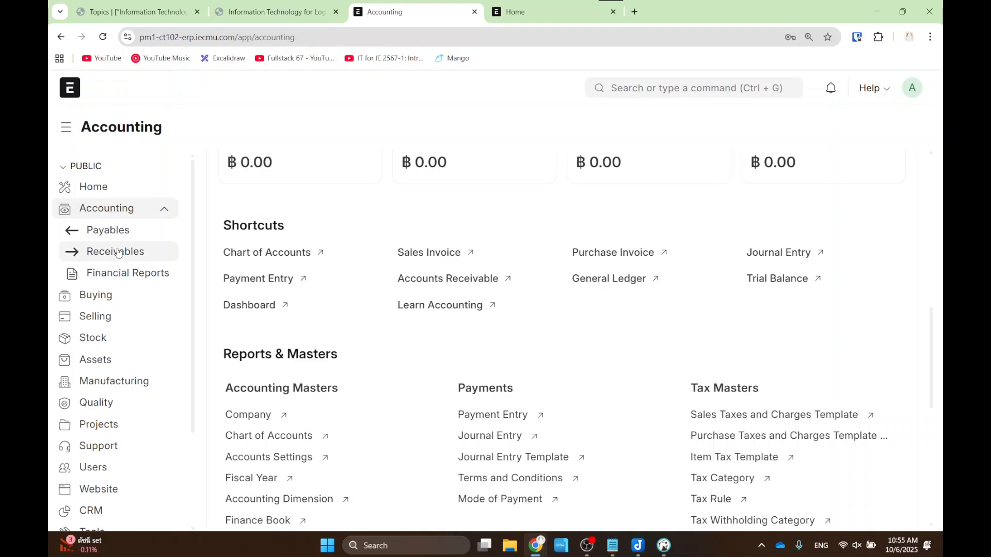
- Open the Financial Reports page and mark the Balance Sheet report
{"action": "left_click", "coordinate": [115, 279]}
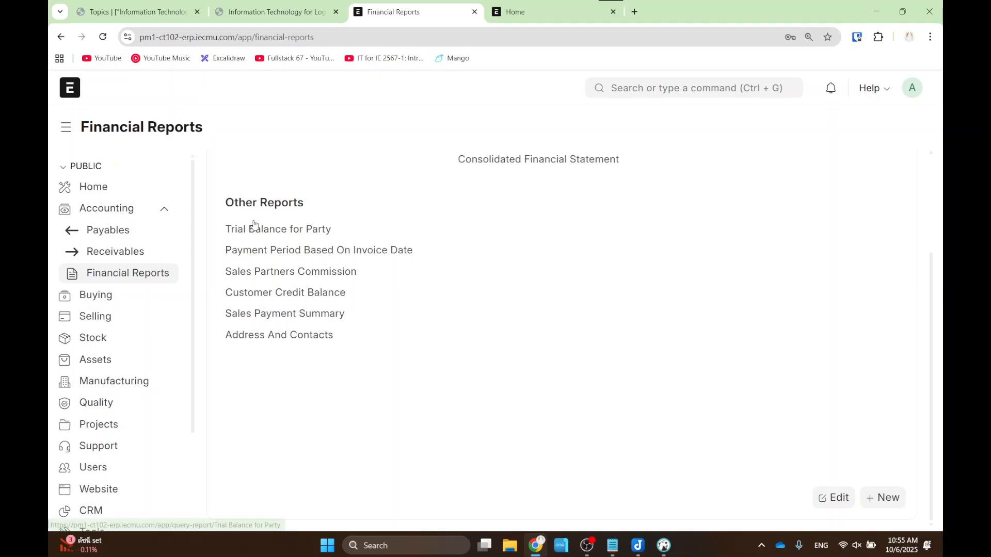
{"action": "scroll", "coordinate": [421, 246], "scroll_direction": "up", "scroll_amount": 3}
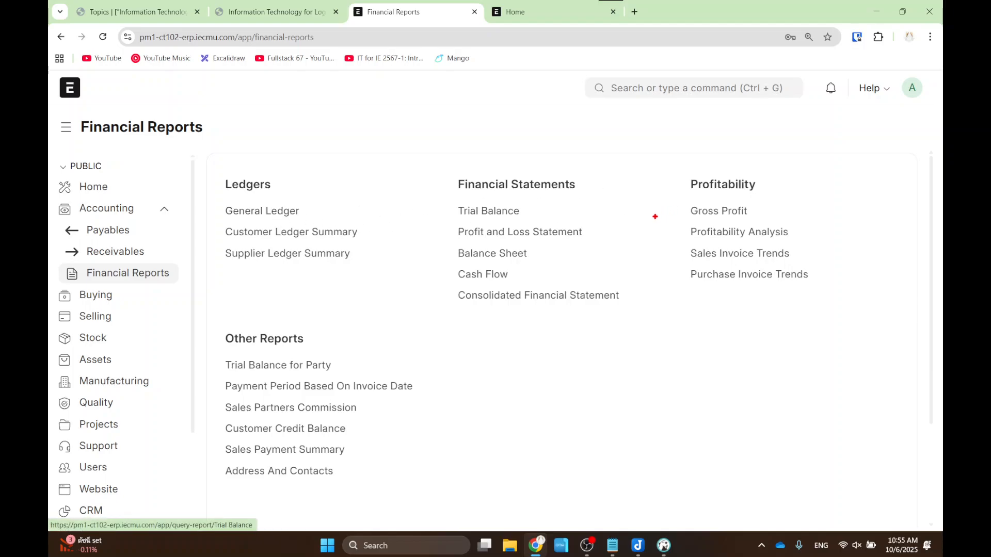
{"action": "left_click_drag", "start_coordinate": [431, 242], "coordinate": [548, 264]}
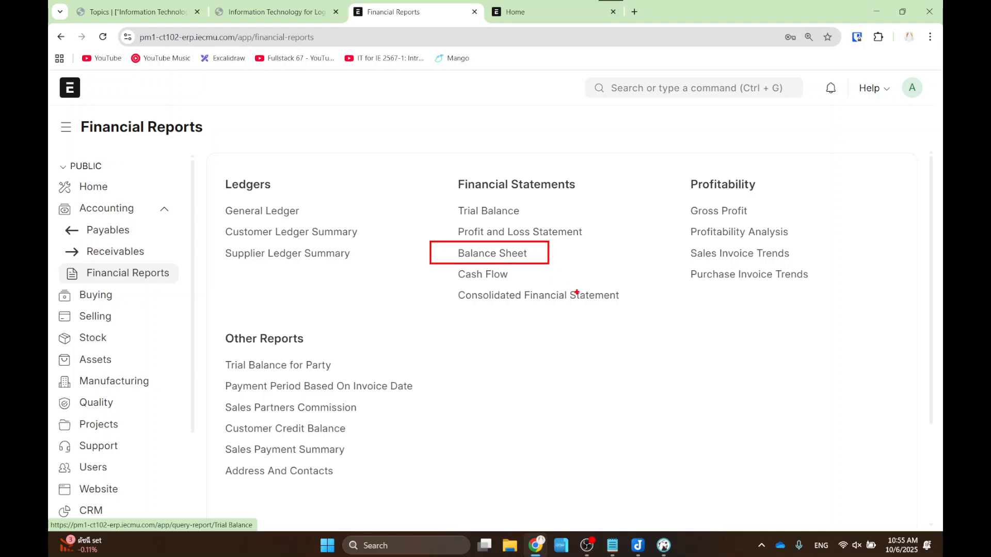
{"action": "key", "text": "Escape"}
{"action": "left_click", "coordinate": [503, 260]}
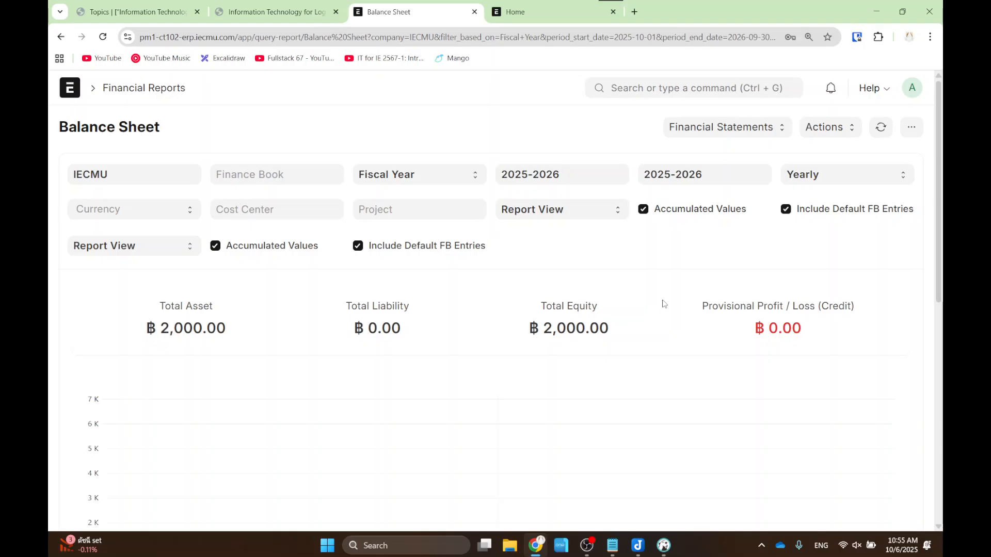
{"action": "key", "text": "ctrl+2"}
{"action": "left_click_drag", "start_coordinate": [515, 281], "coordinate": [650, 360]}
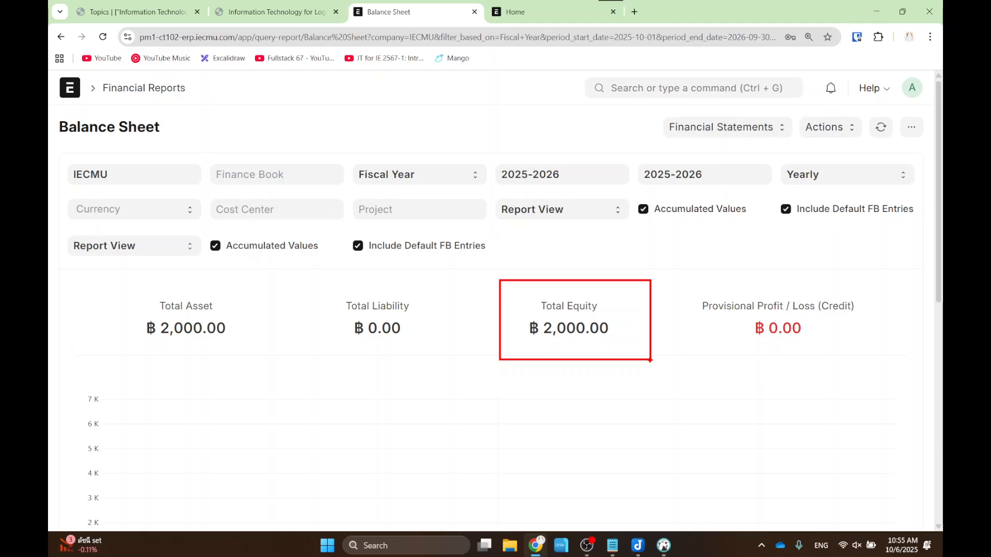
{"action": "left_click", "coordinate": [61, 37]}
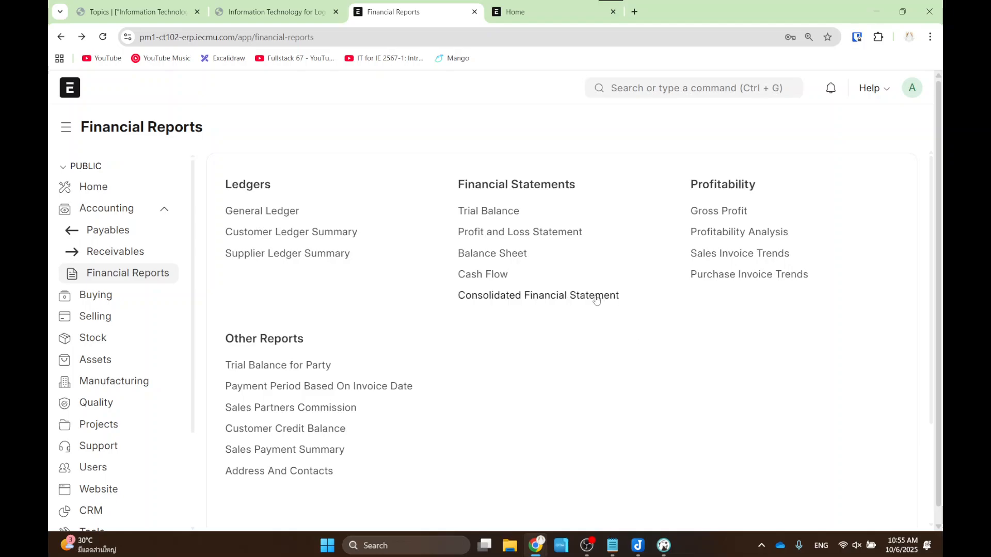
{"action": "left_click_drag", "start_coordinate": [442, 202], "coordinate": [527, 225]}
{"action": "key", "text": "alt+Tab"}
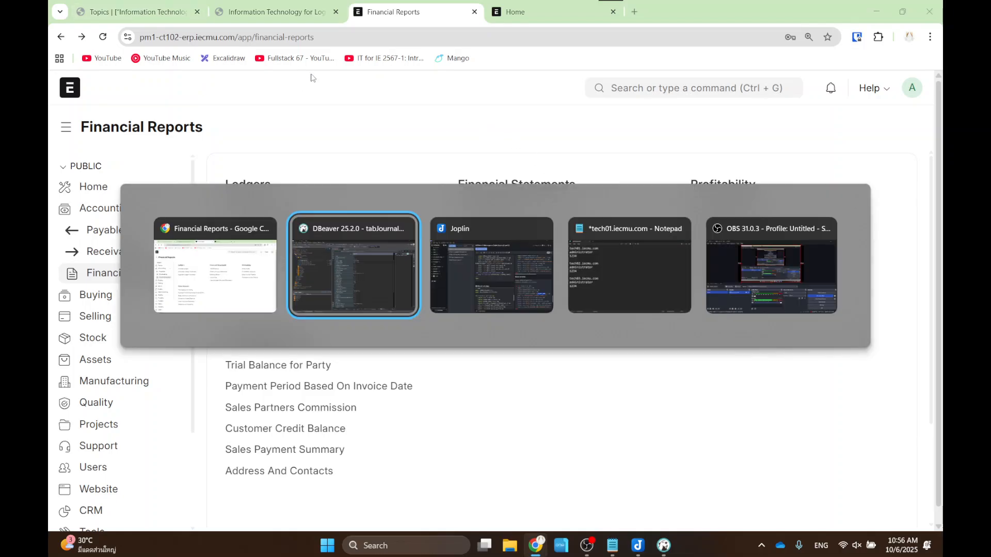
{"action": "key", "text": "alt+Tab"}
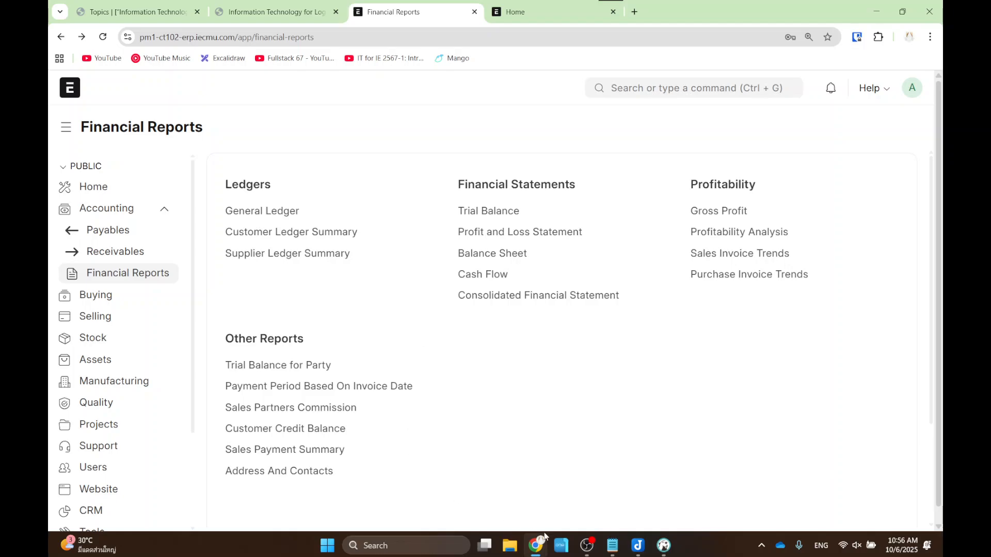
{"action": "mouse_move", "coordinate": [590, 543]}
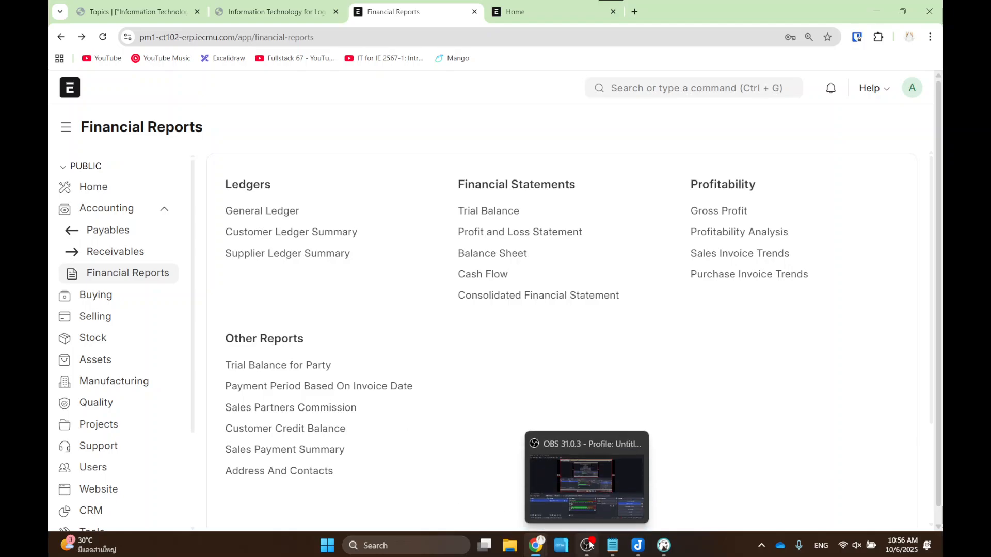
- Switch to the lecture slides, show slide 29 Hand-On, and mark the 3000 THB equity line
{"action": "left_click", "coordinate": [310, 10]}
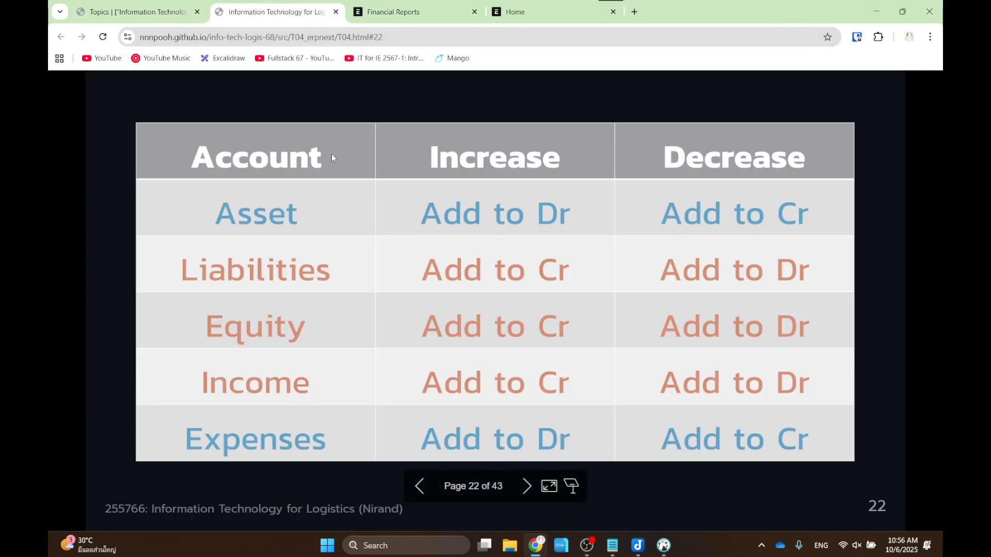
{"action": "scroll", "coordinate": [331, 154], "scroll_direction": "down", "scroll_amount": 4}
{"action": "scroll", "coordinate": [306, 313], "scroll_direction": "down", "scroll_amount": 4}
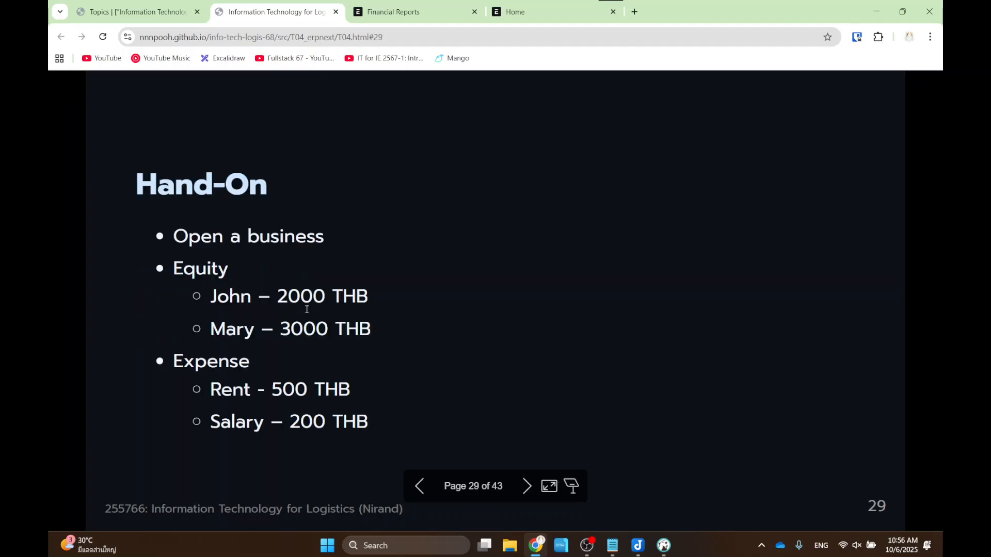
{"action": "scroll", "coordinate": [305, 312], "scroll_direction": "up", "scroll_amount": 1}
{"action": "left_click_drag", "start_coordinate": [165, 312], "coordinate": [384, 345]}
- Minimize the browser to check DBeaver's ACC-JV-2025-00001 record, then restore the browser
{"action": "left_click", "coordinate": [876, 12]}
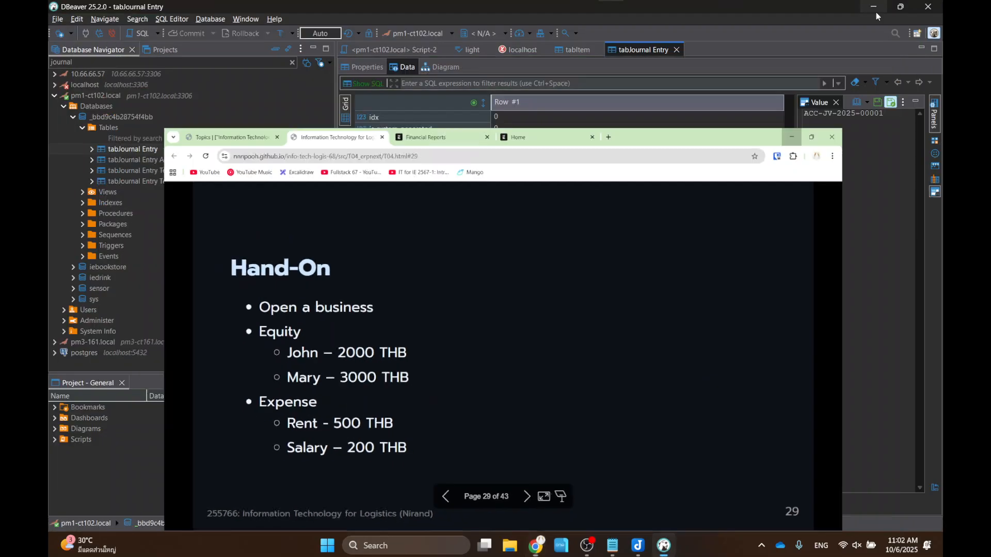
{"action": "left_click", "coordinate": [539, 550]}
- Switch to the ERPNext tab and return to the home page, collapsing the accounting sub-pages
{"action": "left_click", "coordinate": [131, 7]}
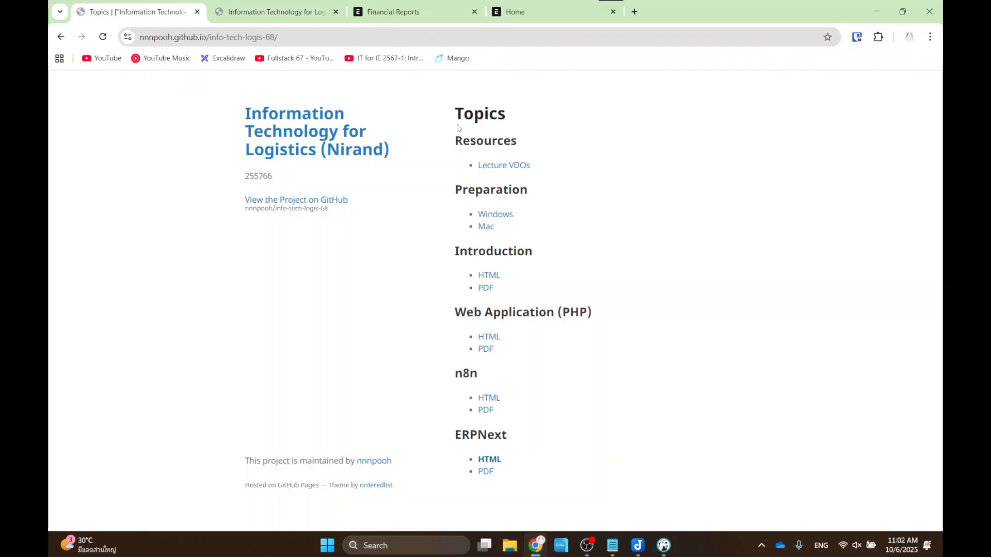
{"action": "left_click", "coordinate": [434, 6]}
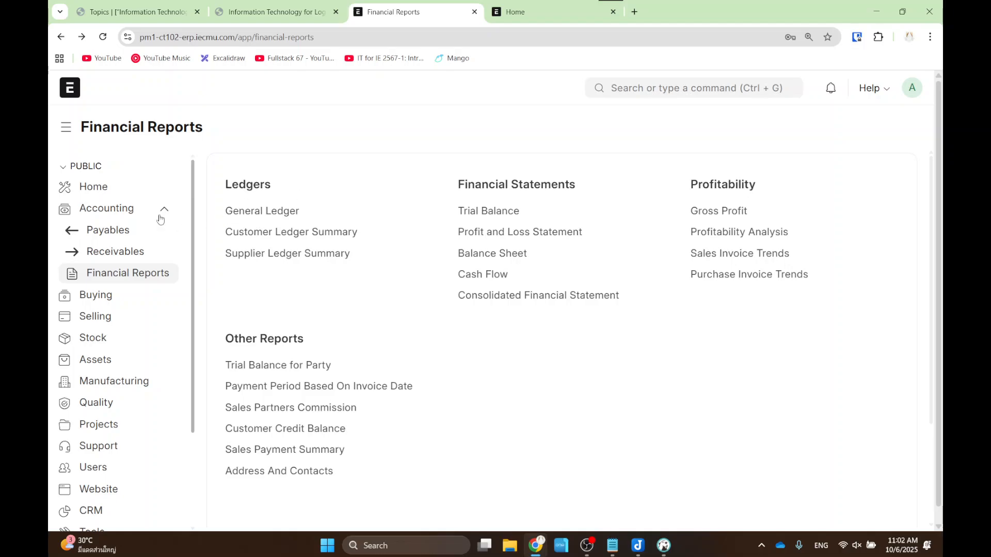
{"action": "left_click", "coordinate": [77, 95]}
{"action": "scroll", "coordinate": [233, 274], "scroll_direction": "down", "scroll_amount": 2}
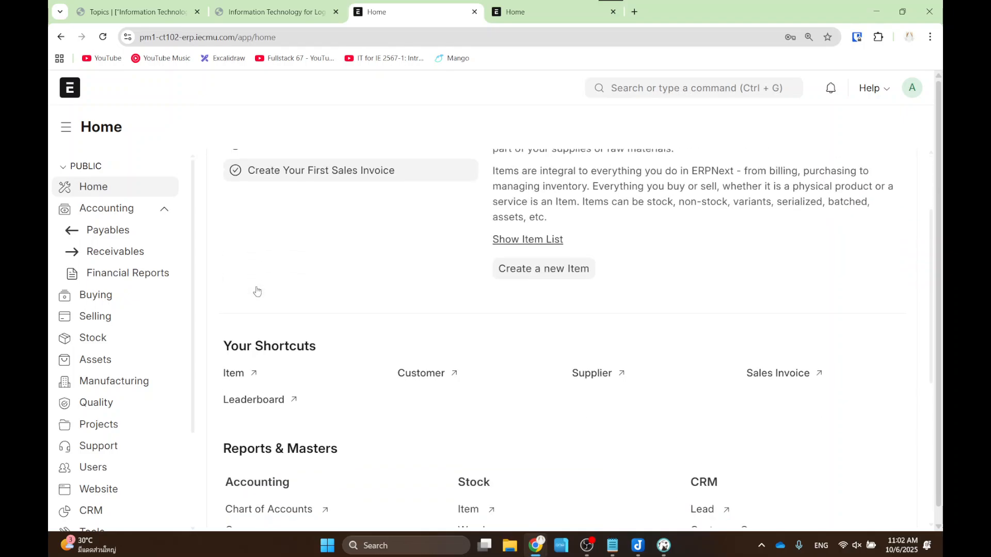
{"action": "left_click", "coordinate": [160, 209]}
{"action": "scroll", "coordinate": [259, 260], "scroll_direction": "down", "scroll_amount": 4}
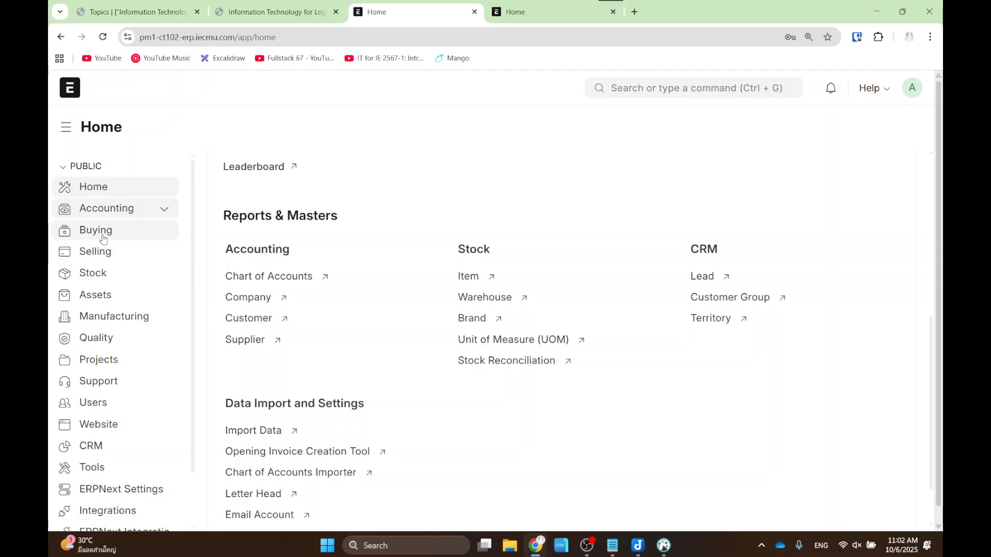
- Open the Accounting workspace and, under Reports & Masters, the Fiscal Year list
{"action": "left_click", "coordinate": [106, 208]}
{"action": "scroll", "coordinate": [343, 361], "scroll_direction": "down", "scroll_amount": 5}
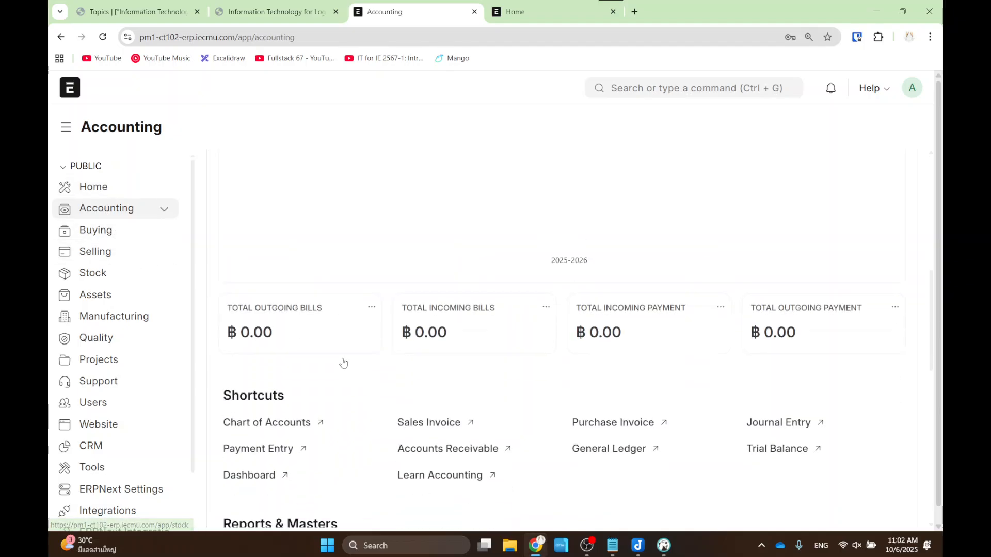
{"action": "scroll", "coordinate": [239, 269], "scroll_direction": "down", "scroll_amount": 2}
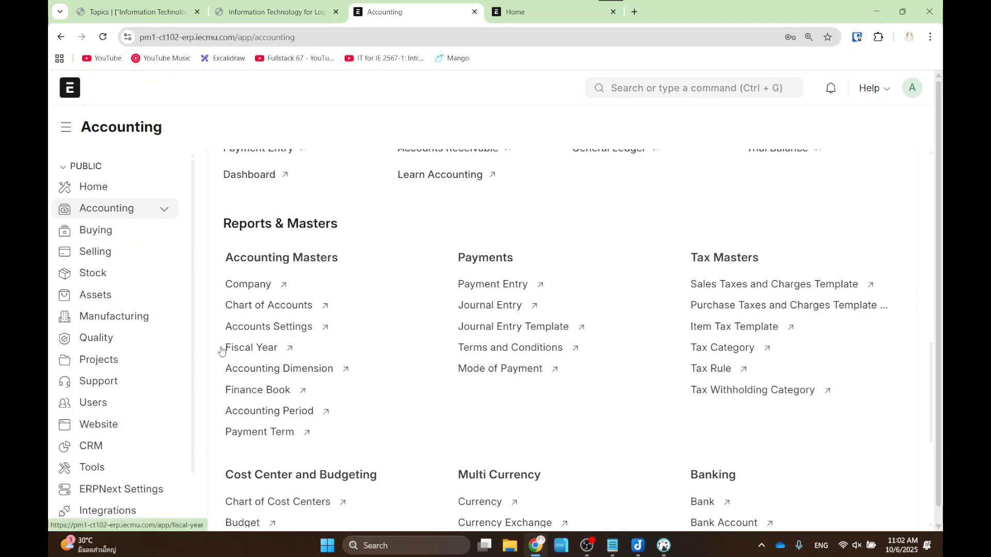
{"action": "left_click_drag", "start_coordinate": [205, 332], "coordinate": [320, 362]}
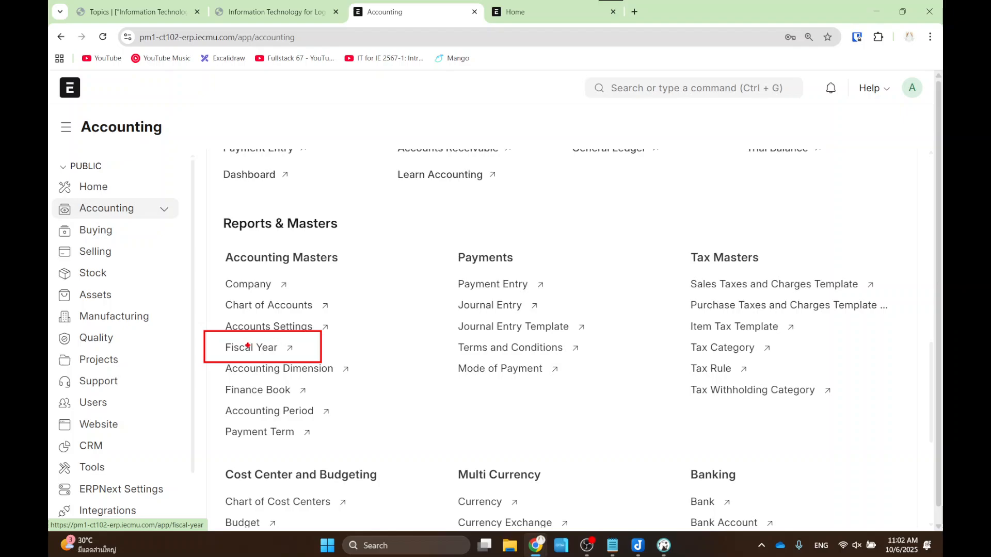
{"action": "left_click", "coordinate": [248, 347]}
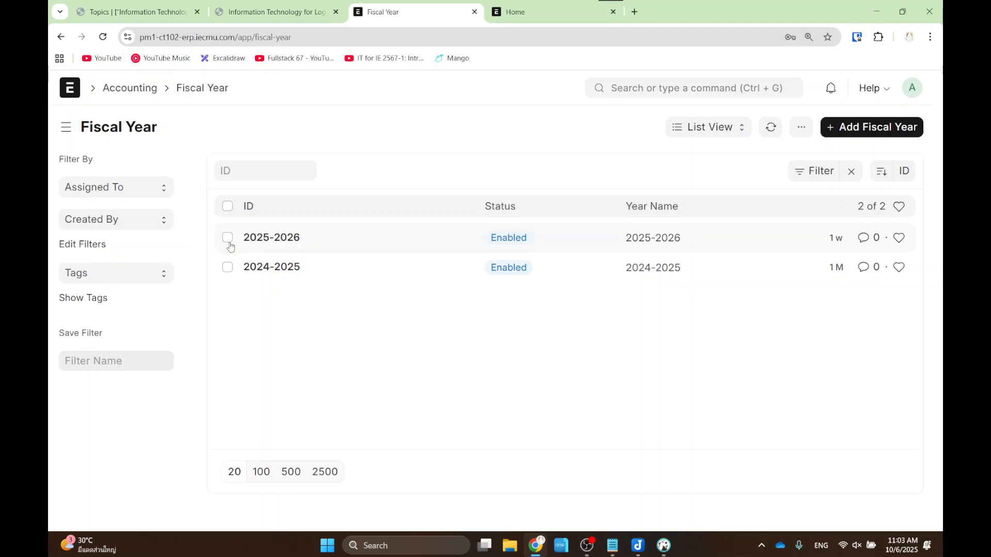
- Check fiscal year 2024-2025 runs 1 October to 30 September, then return to the list
{"action": "left_click", "coordinate": [274, 268]}
{"action": "scroll", "coordinate": [248, 255], "scroll_direction": "down", "scroll_amount": 3}
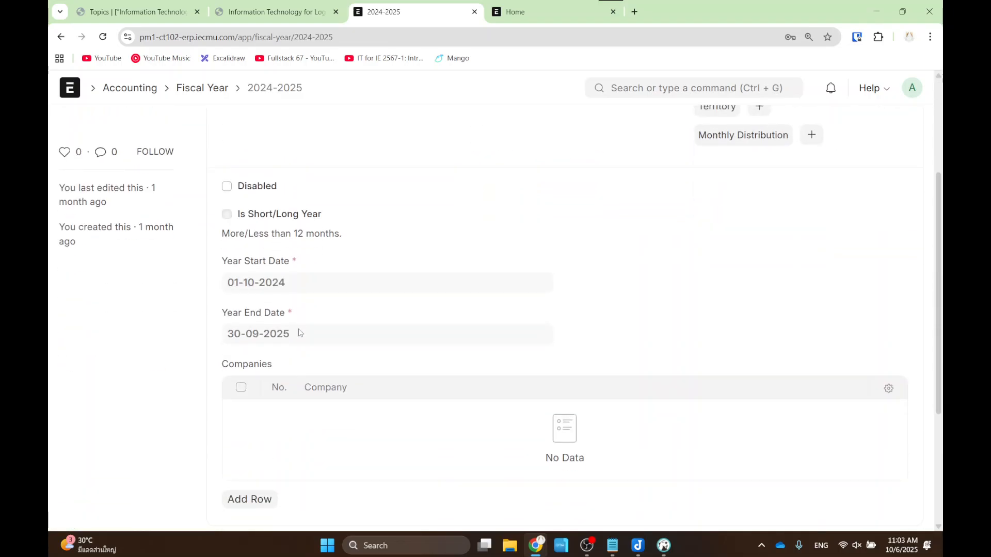
{"action": "key", "text": "ctrl+2"}
{"action": "left_click_drag", "start_coordinate": [216, 266], "coordinate": [320, 299]}
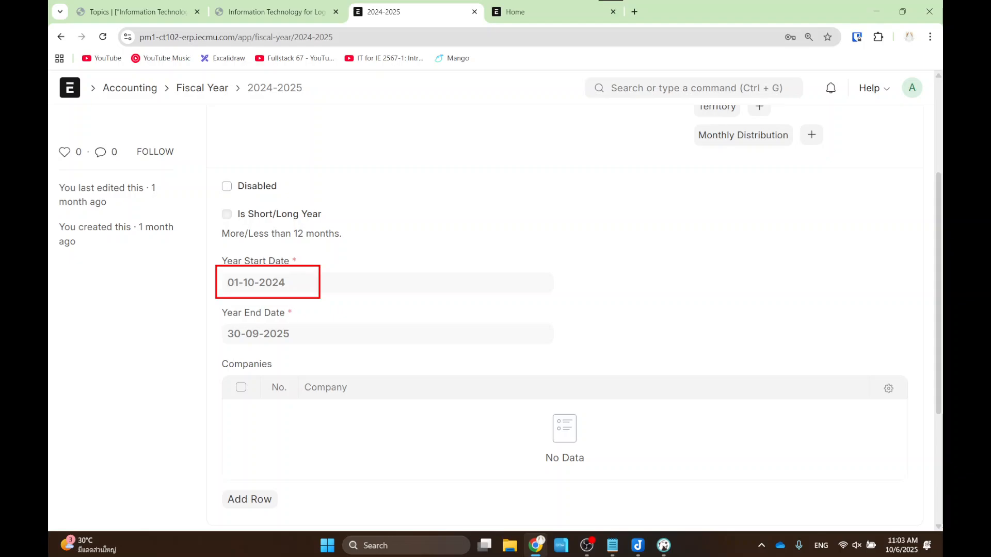
{"action": "left_click_drag", "start_coordinate": [214, 317], "coordinate": [301, 344]}
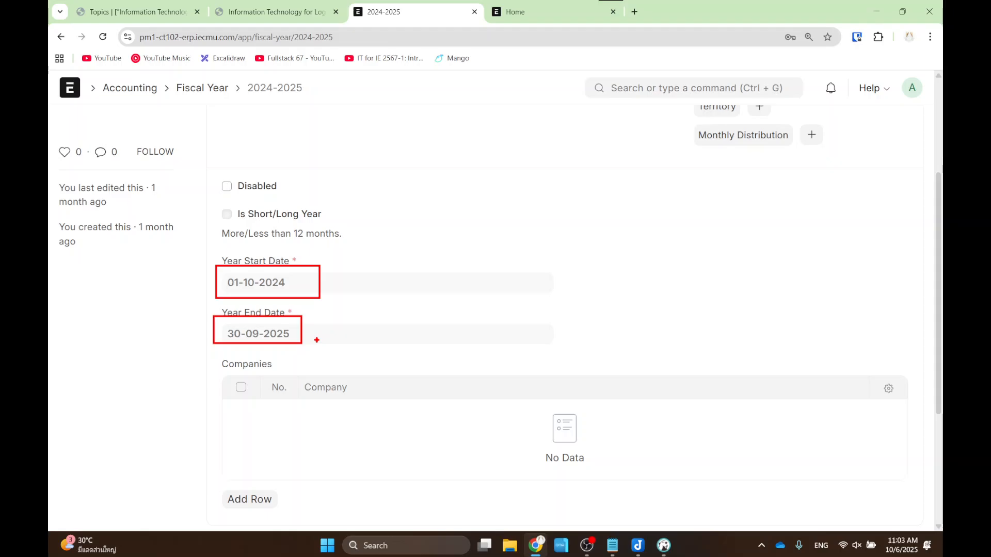
{"action": "key", "text": "Escape"}
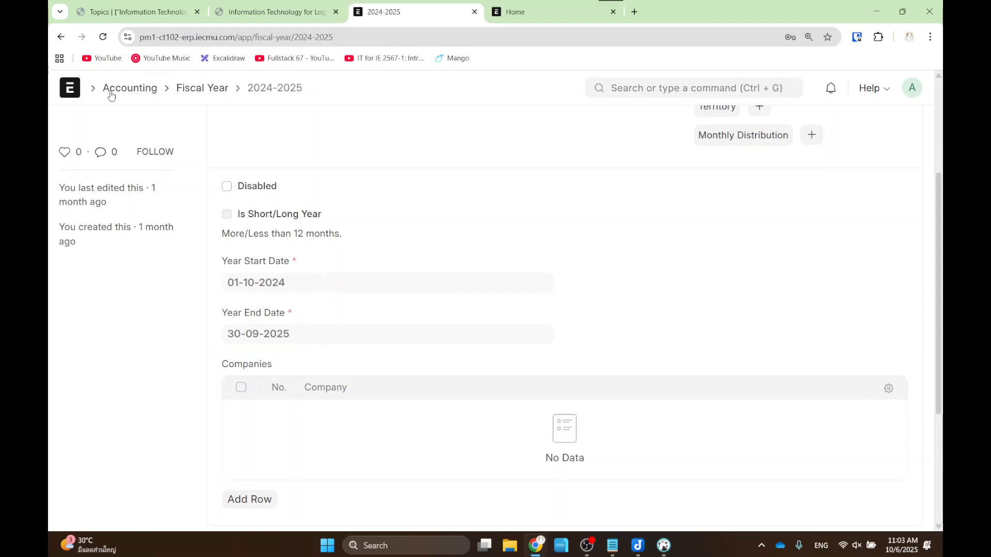
{"action": "left_click", "coordinate": [61, 37]}
- Check fiscal year 2025-2026's dates, then go back to the Accounting workspace
{"action": "left_click", "coordinate": [282, 242]}
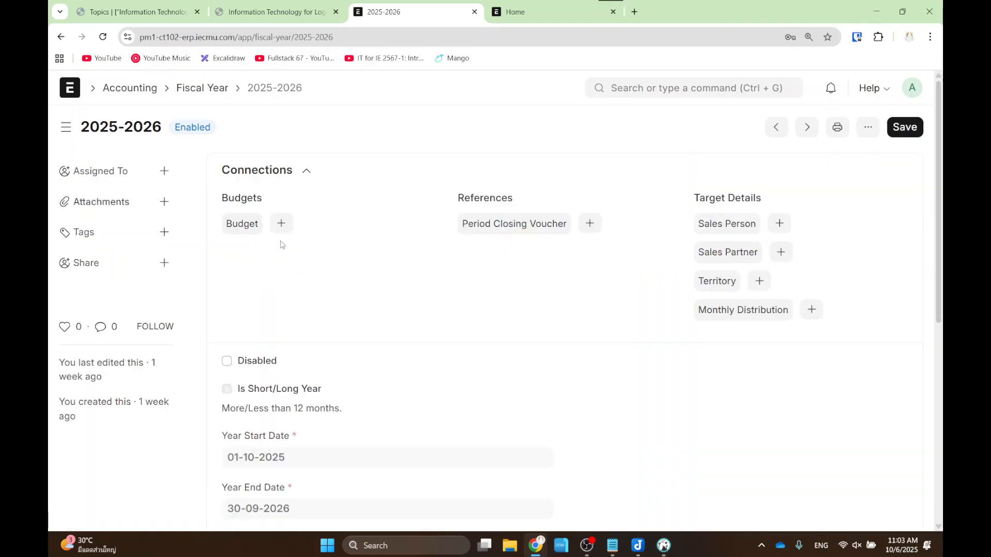
{"action": "left_click", "coordinate": [55, 39]}
{"action": "left_click", "coordinate": [57, 37]}
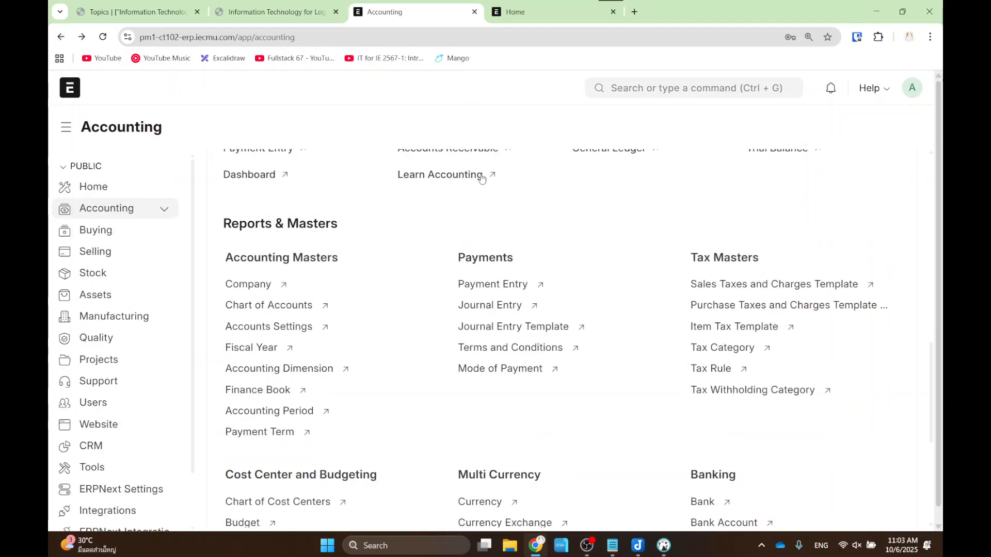
- Open the Chart of Accounts in Tree View, expand Equity - IE and add a child account
{"action": "scroll", "coordinate": [201, 332], "scroll_direction": "down", "scroll_amount": 2}
{"action": "scroll", "coordinate": [279, 449], "scroll_direction": "down", "scroll_amount": 2}
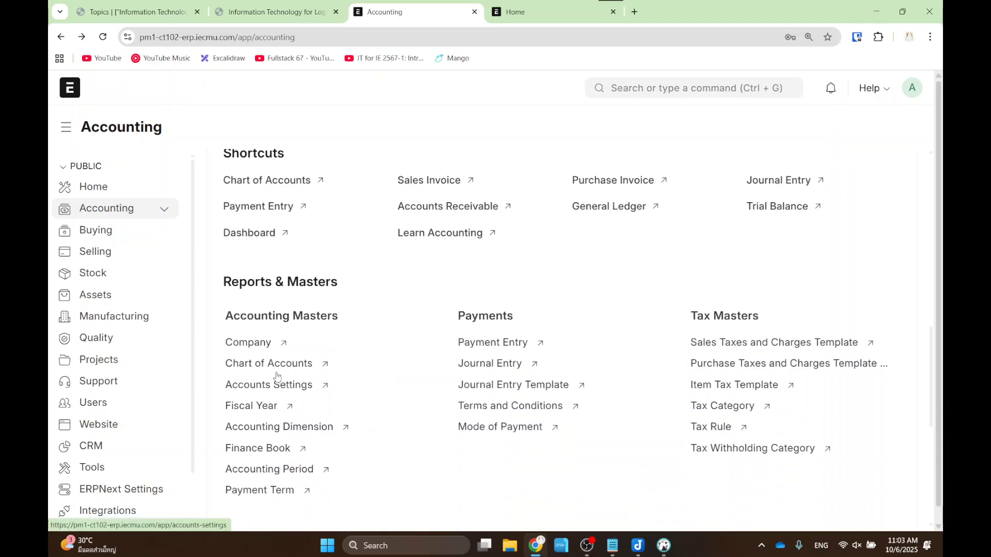
{"action": "left_click", "coordinate": [278, 363]}
{"action": "left_click", "coordinate": [721, 127]}
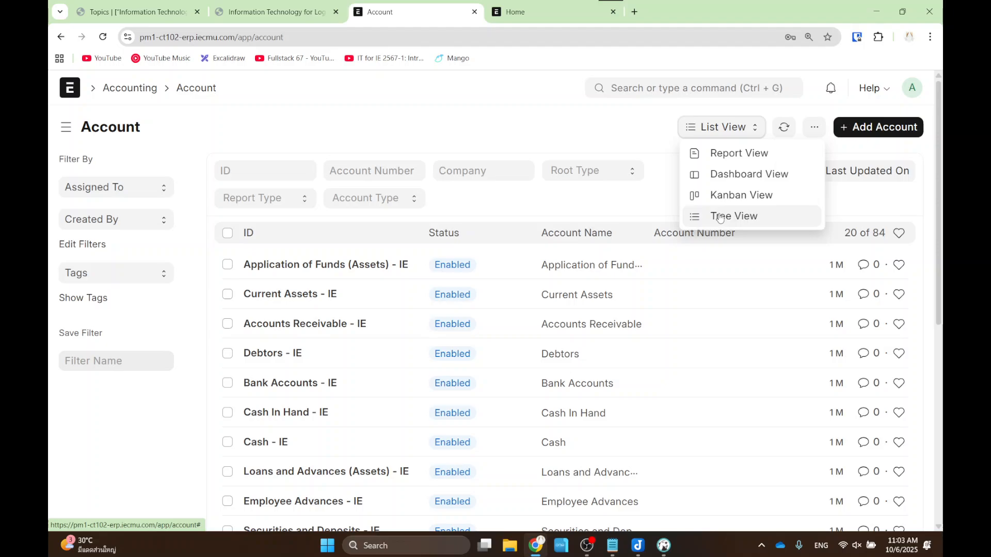
{"action": "left_click", "coordinate": [750, 217]}
{"action": "left_click", "coordinate": [131, 279]}
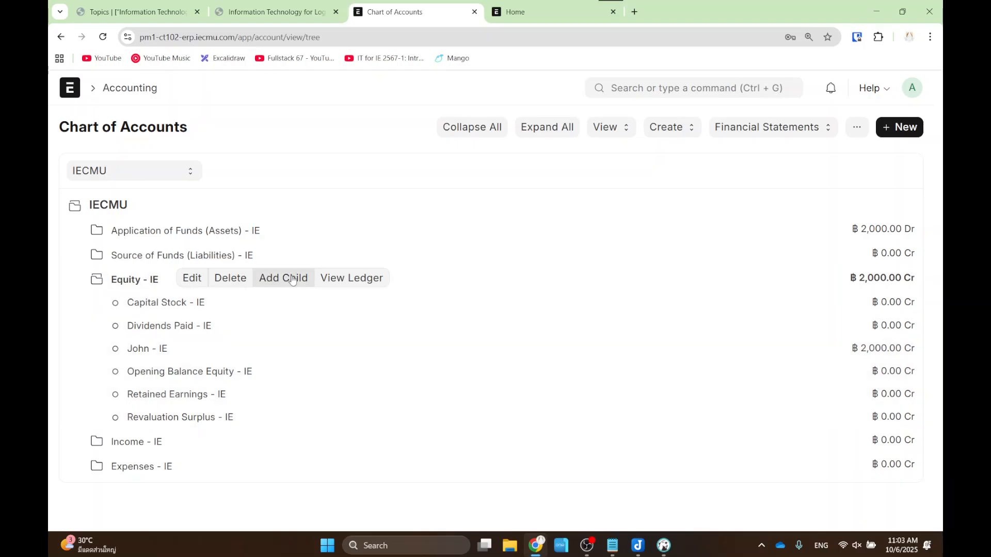
{"action": "left_click", "coordinate": [284, 278]}
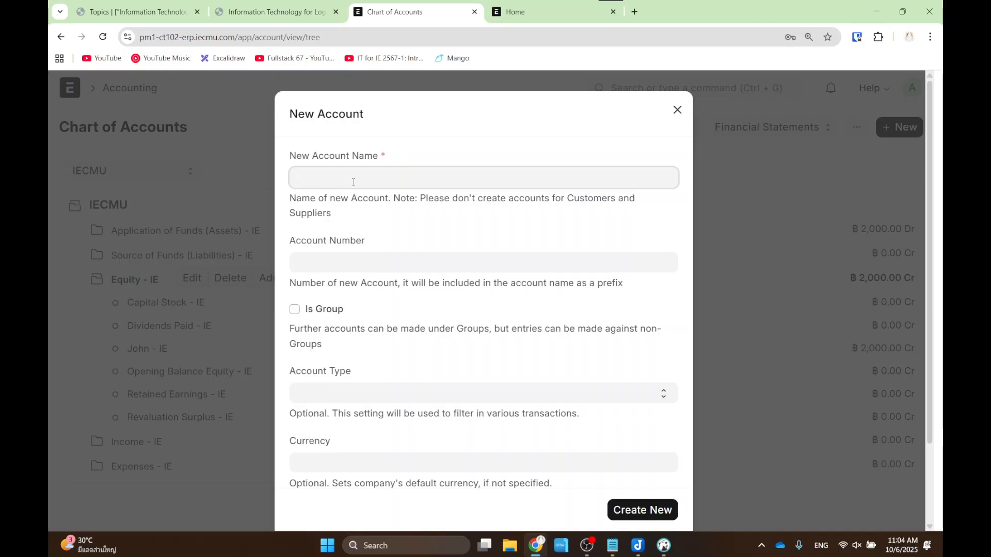
- Create an Equity-type account named after the second owner under Equity - IE
{"action": "type", "text": "Mary"}
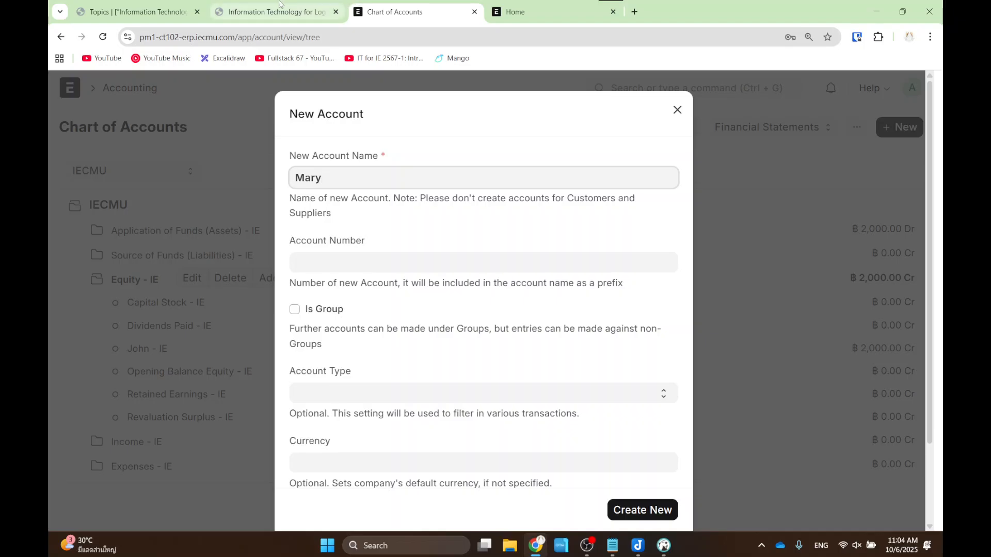
{"action": "left_click", "coordinate": [350, 394]}
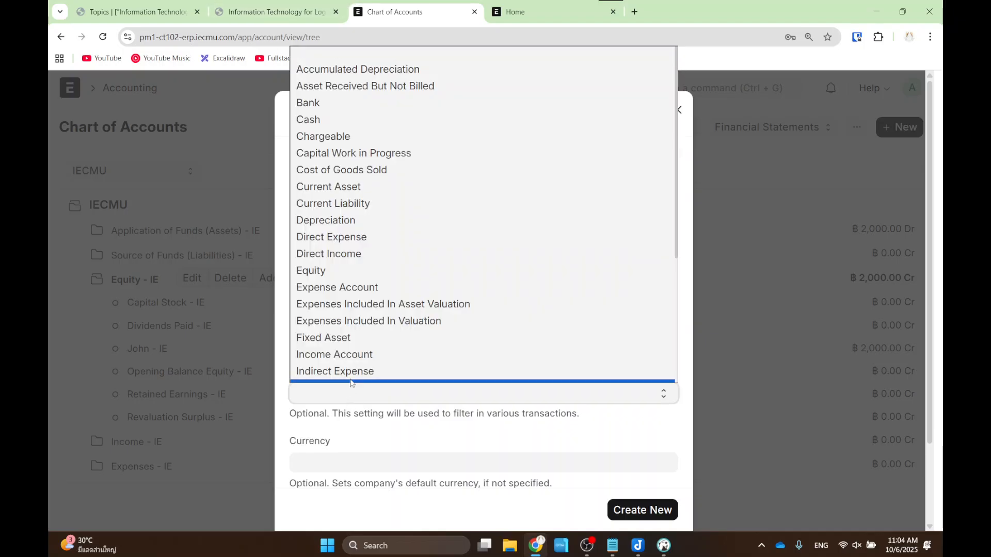
{"action": "scroll", "coordinate": [370, 202], "scroll_direction": "down", "scroll_amount": 1}
{"action": "left_click", "coordinate": [361, 240]}
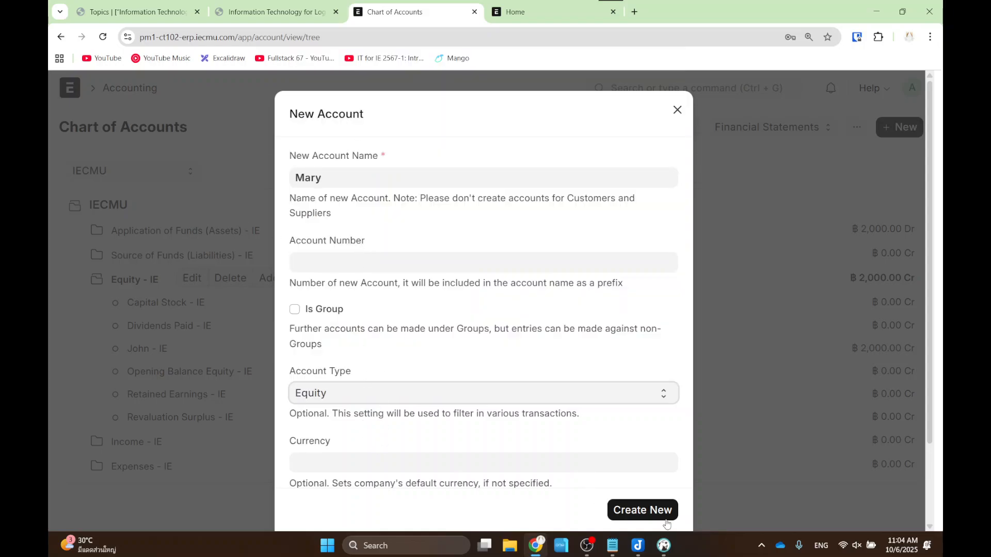
{"action": "left_click", "coordinate": [643, 509]}
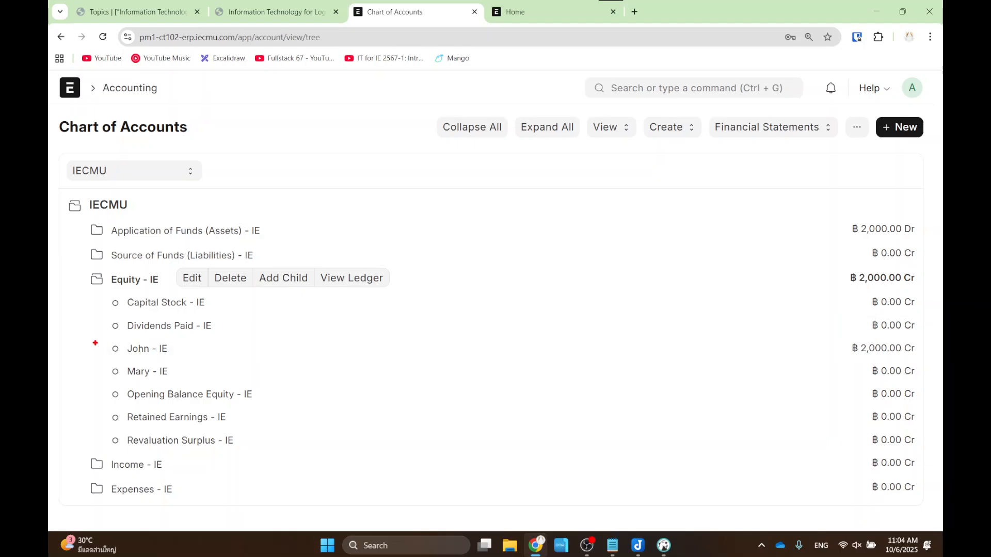
{"action": "mouse_move", "coordinate": [95, 342]}
{"action": "left_mouse_down"}
{"action": "mouse_move", "coordinate": [223, 390]}
{"action": "mouse_move", "coordinate": [220, 376]}
{"action": "left_mouse_up"}
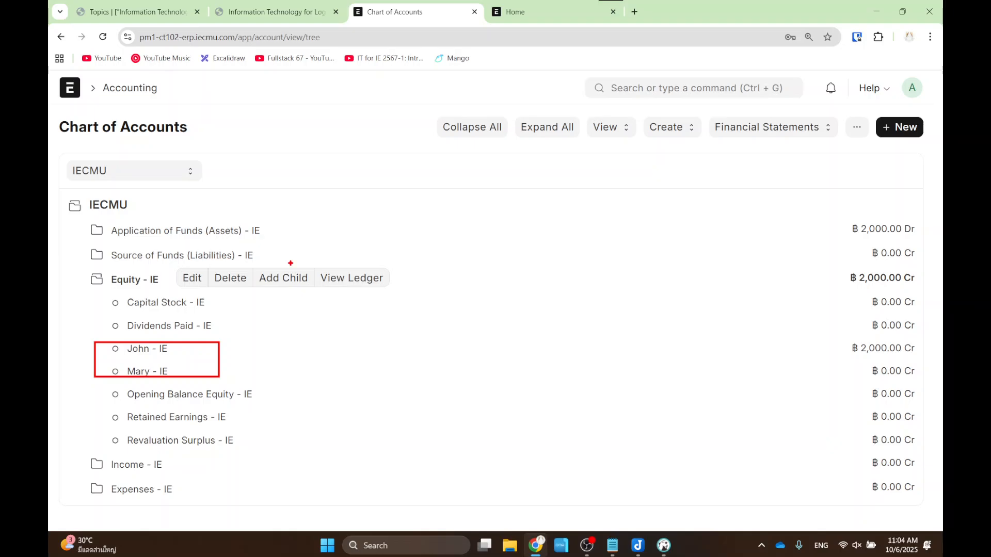
{"action": "key", "text": "Escape"}
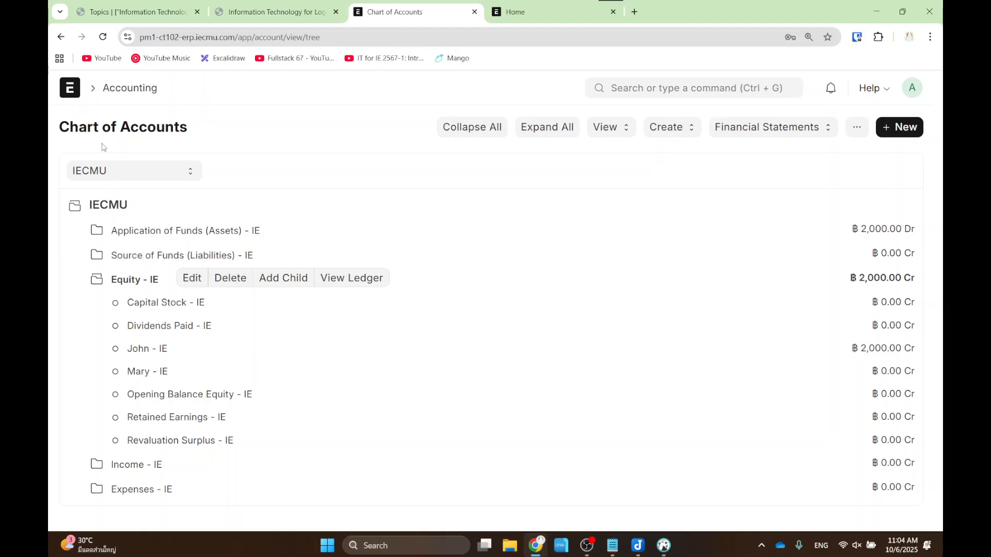
- Search 'journa' and start a new entry from the Journal Entry list
{"action": "left_click", "coordinate": [650, 88]}
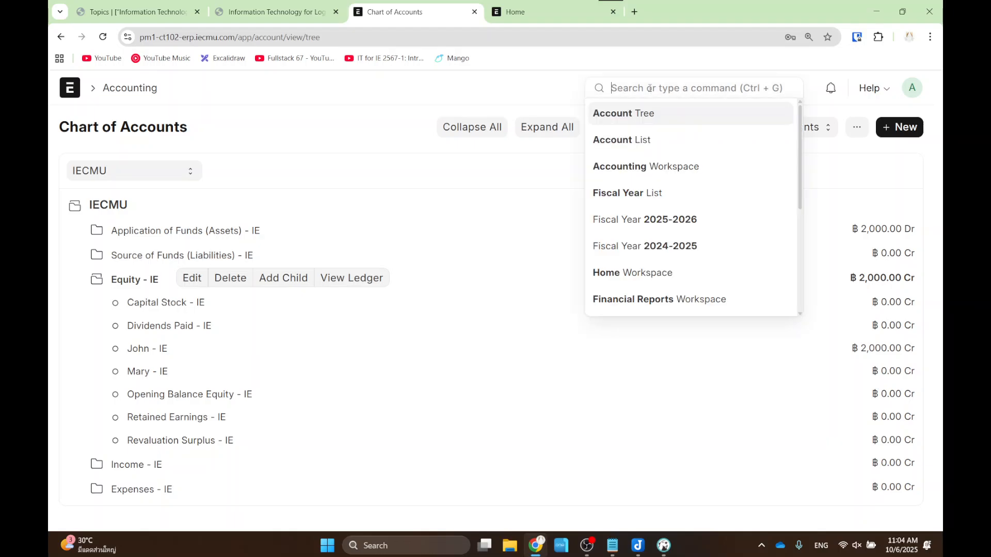
{"action": "type", "text": "journa"}
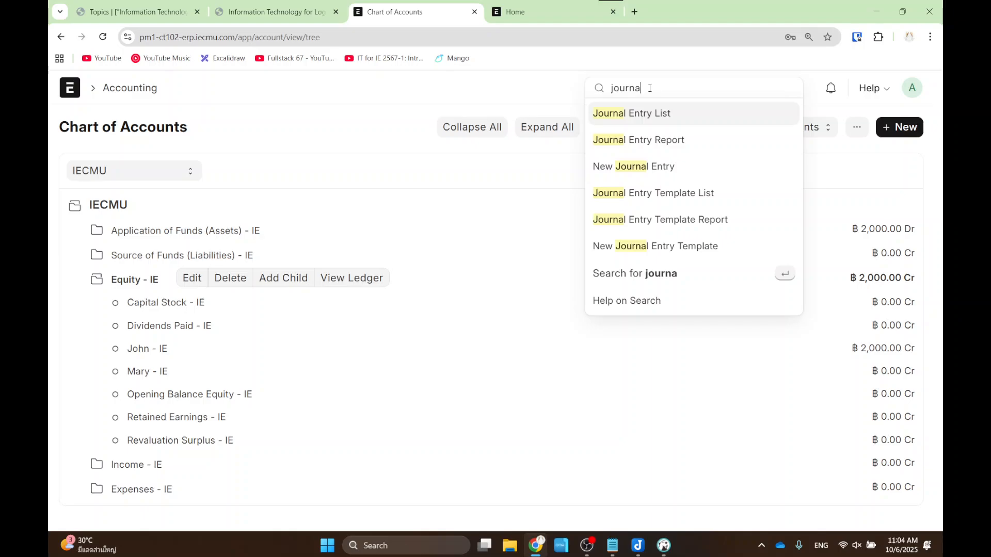
{"action": "left_click", "coordinate": [662, 120]}
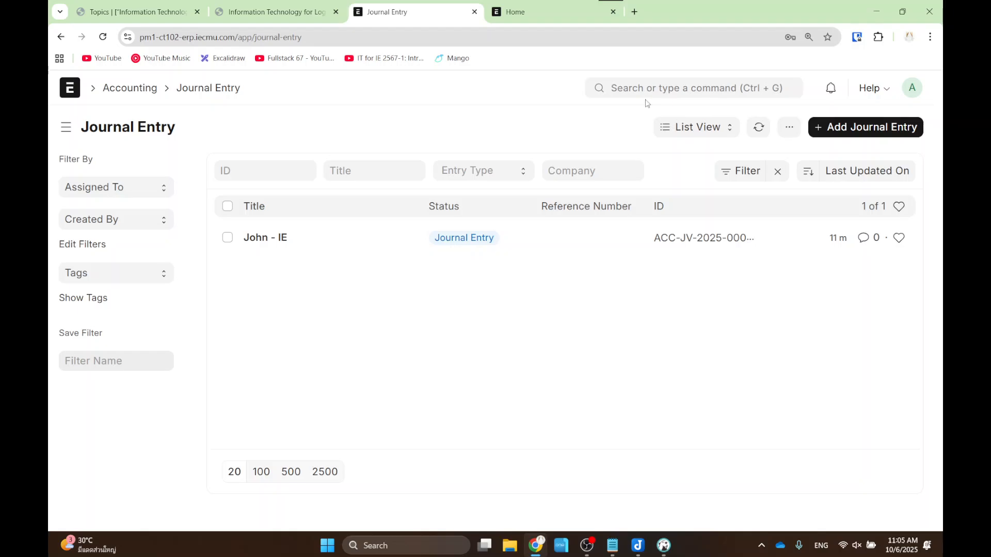
{"action": "left_click", "coordinate": [847, 128]}
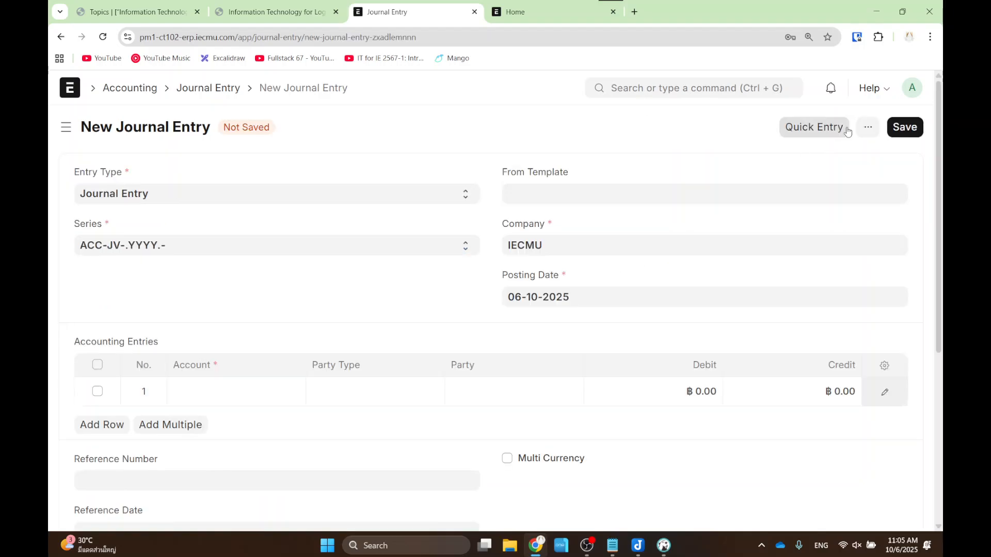
- Set row 1's account to Mary's equity account by searching 'mary'
{"action": "scroll", "coordinate": [369, 316], "scroll_direction": "down", "scroll_amount": 1}
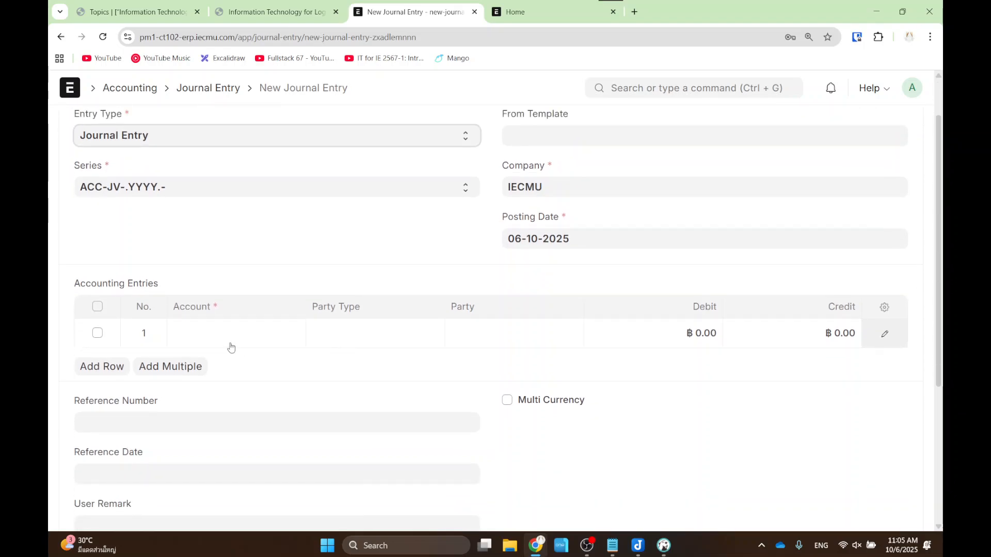
{"action": "left_click", "coordinate": [228, 336]}
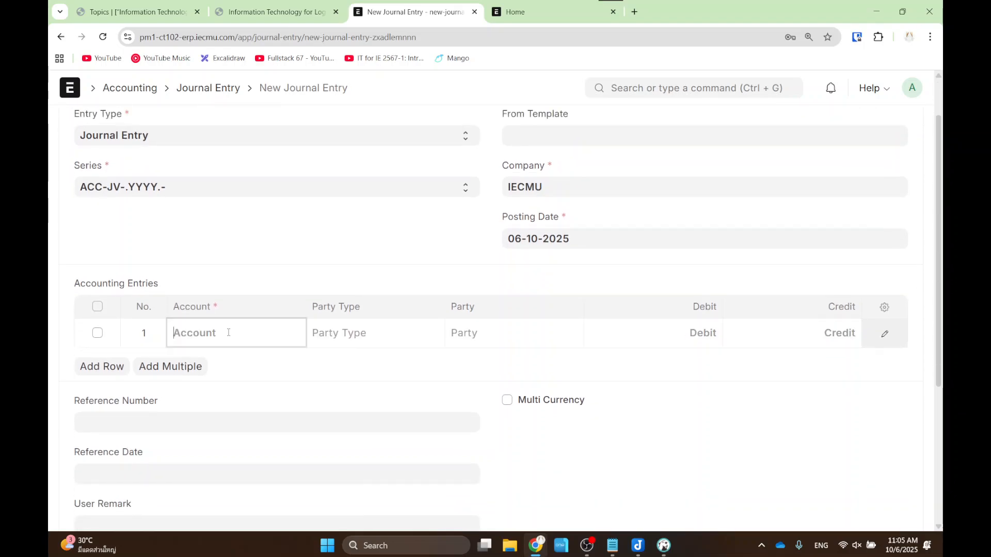
{"action": "type", "text": "mary"}
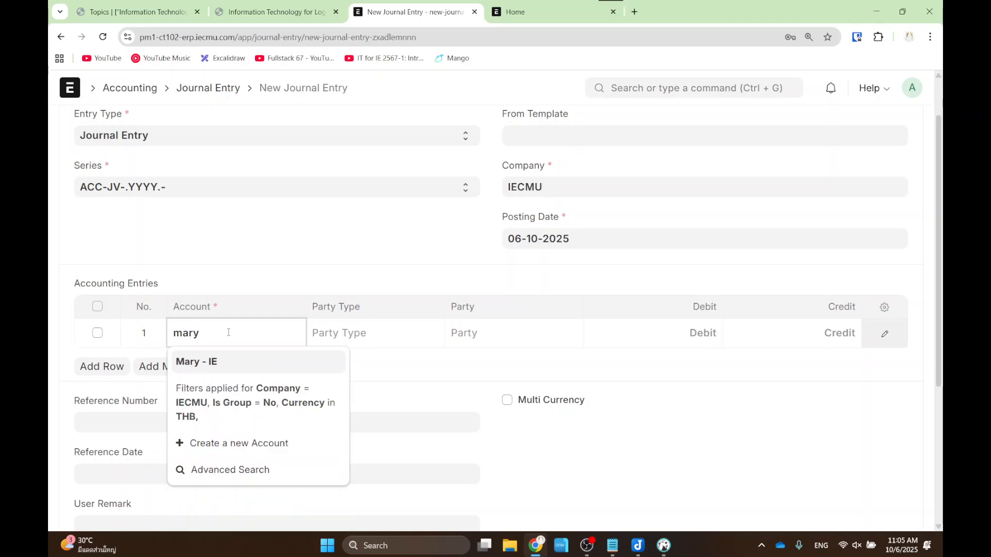
{"action": "left_click", "coordinate": [235, 371]}
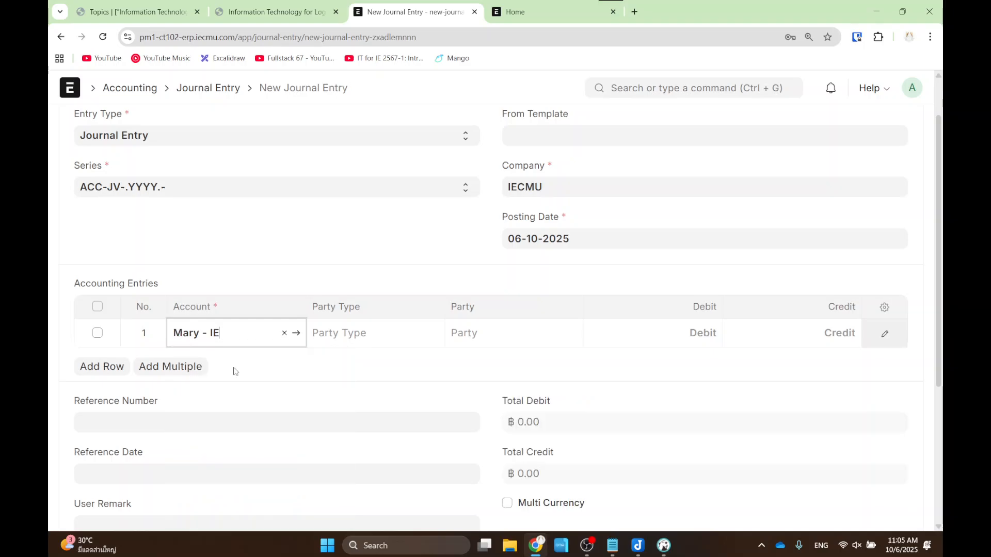
{"action": "left_click", "coordinate": [363, 372]}
- Go back to the Dr/Cr rules slide and mark that equity increases are credited
{"action": "left_click", "coordinate": [274, 11]}
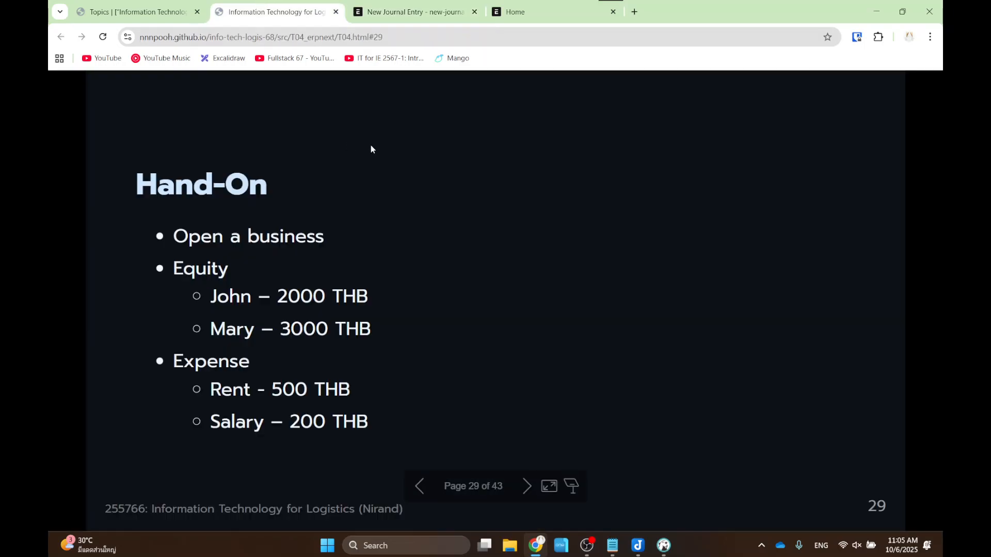
{"action": "key", "text": "Left"}
{"action": "key", "text": "Left"}
{"action": "key", "text": "Left"}
{"action": "key", "text": "Left"}
{"action": "key", "text": "Left"}
{"action": "key", "text": "Left"}
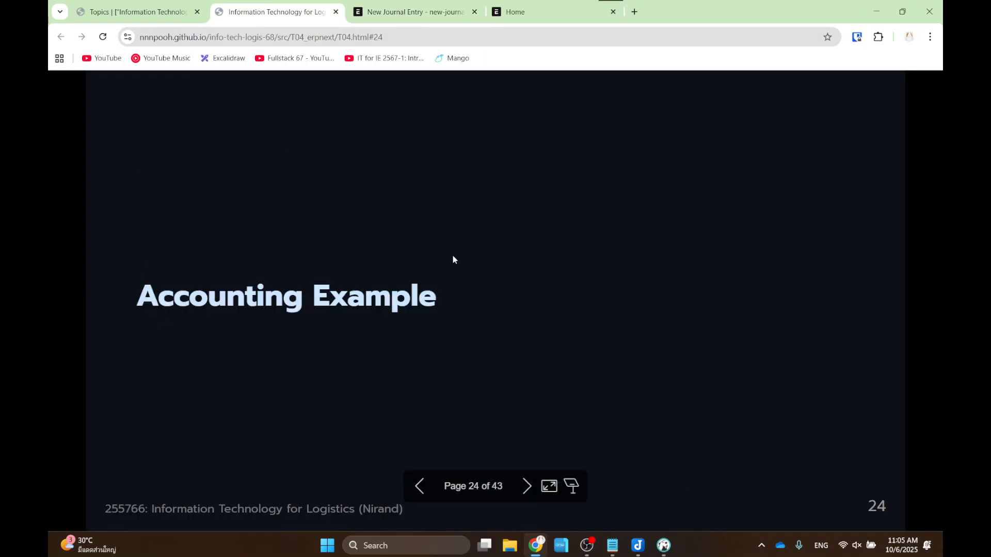
{"action": "key", "text": "Left"}
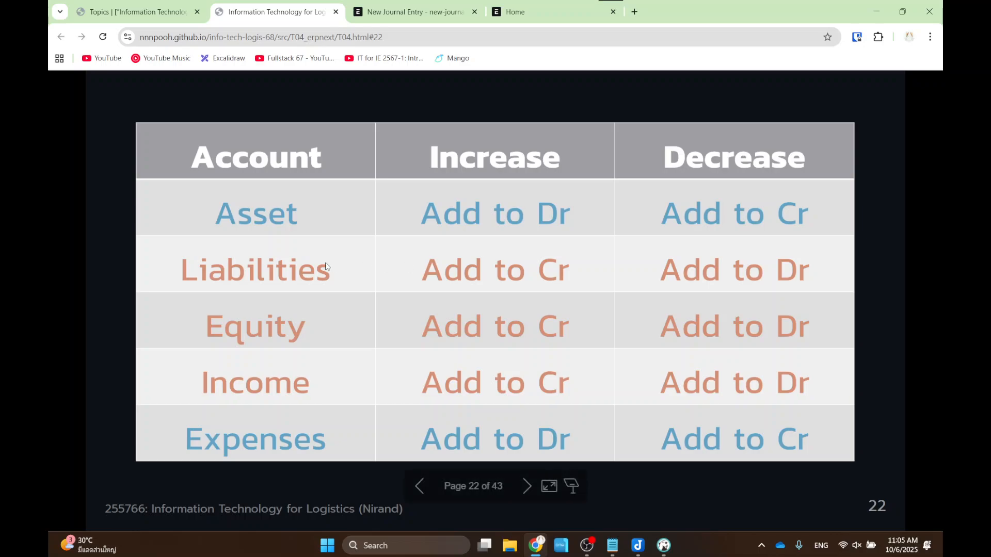
{"action": "left_click_drag", "start_coordinate": [176, 314], "coordinate": [334, 354]}
{"action": "left_click_drag", "start_coordinate": [407, 138], "coordinate": [597, 177]}
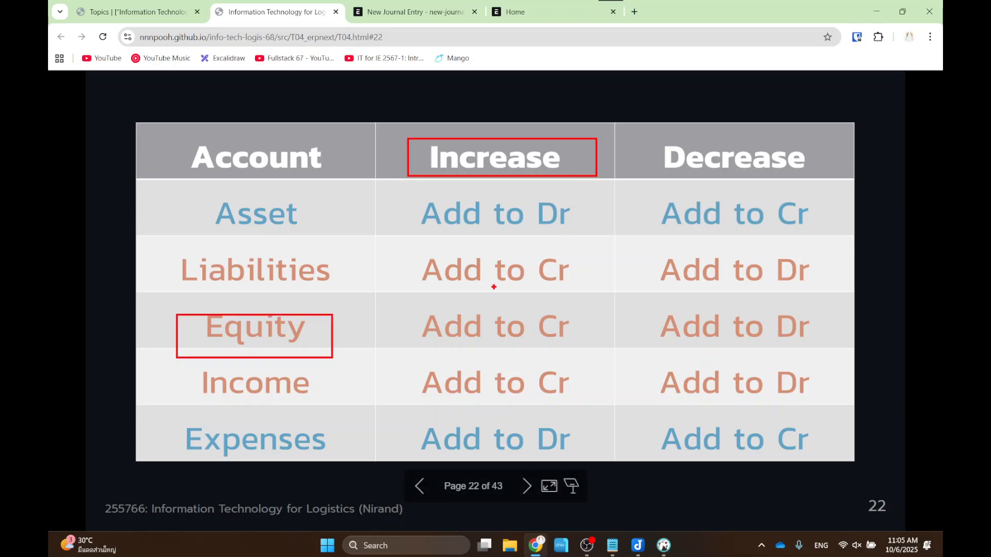
{"action": "left_click_drag", "start_coordinate": [417, 297], "coordinate": [600, 353]}
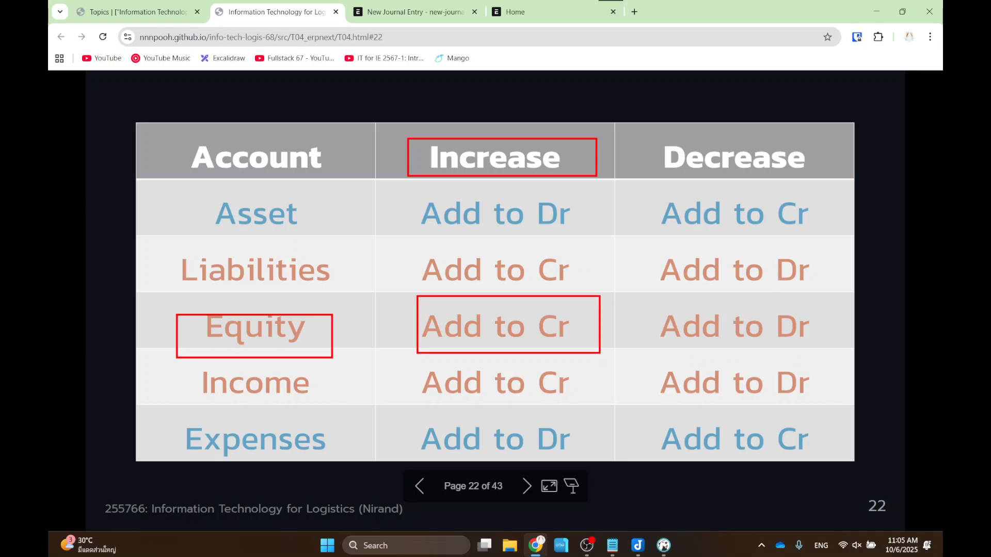
- Start entering row 1's credit amount, checking the Hand-On slide for Mary's 3,000
{"action": "left_click", "coordinate": [412, 11]}
{"action": "left_click", "coordinate": [804, 333]}
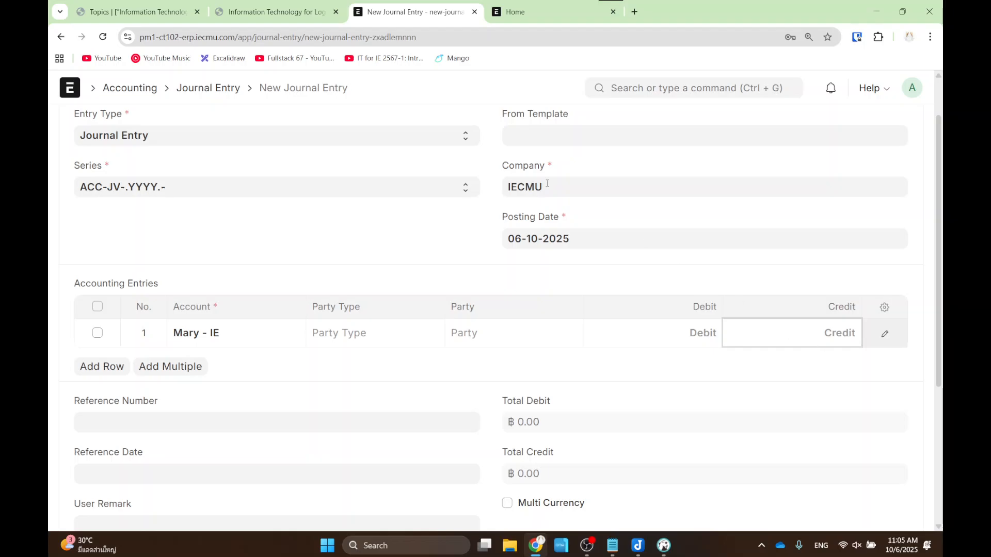
{"action": "left_click", "coordinate": [282, 4]}
{"action": "key", "text": "Right"}
{"action": "key", "text": "Right"}
{"action": "key", "text": "Right"}
{"action": "key", "text": "Right"}
{"action": "key", "text": "Right"}
{"action": "key", "text": "Right"}
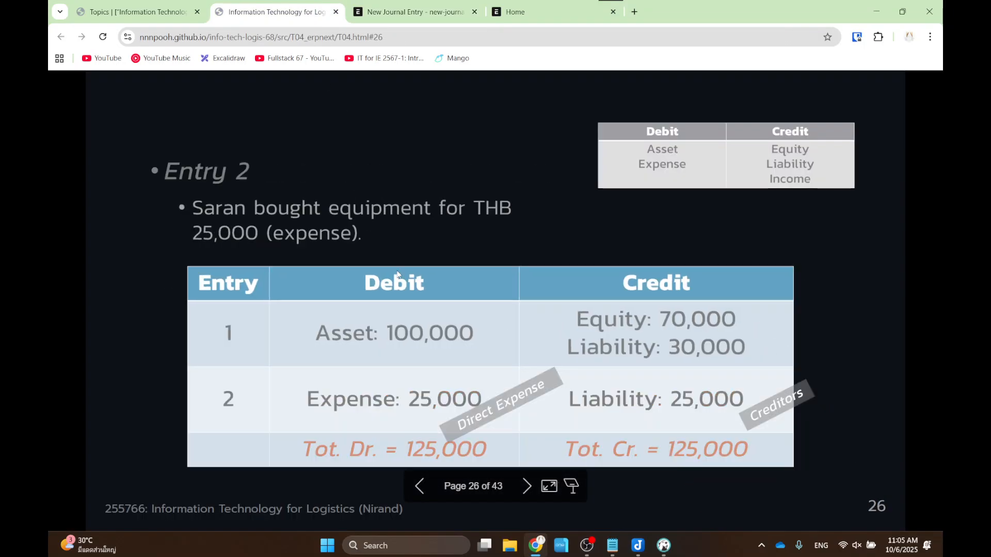
{"action": "key", "text": "Right"}
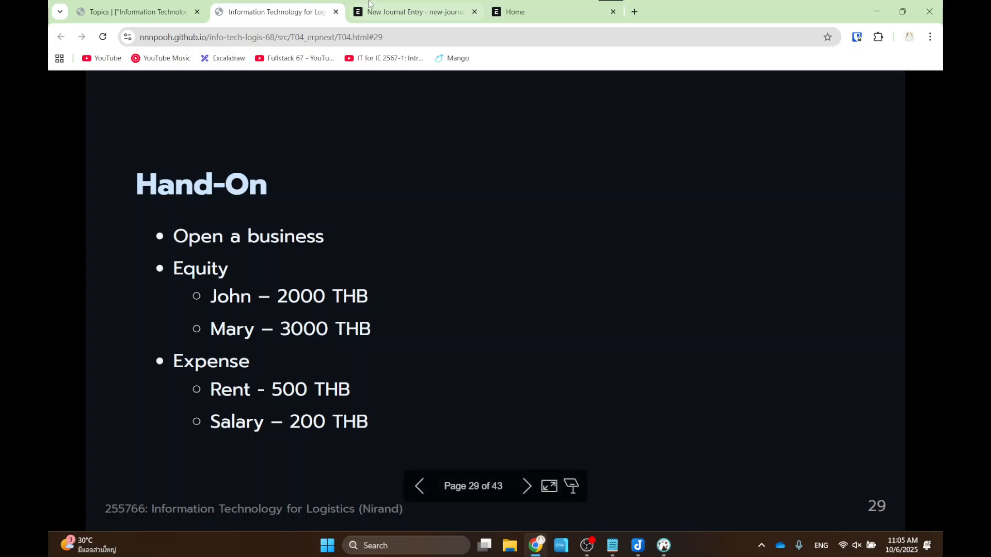
{"action": "left_click", "coordinate": [392, 10]}
- Credit Mary 3,000 and add a second row for Bank Account - IE
{"action": "type", "text": "3,00"}
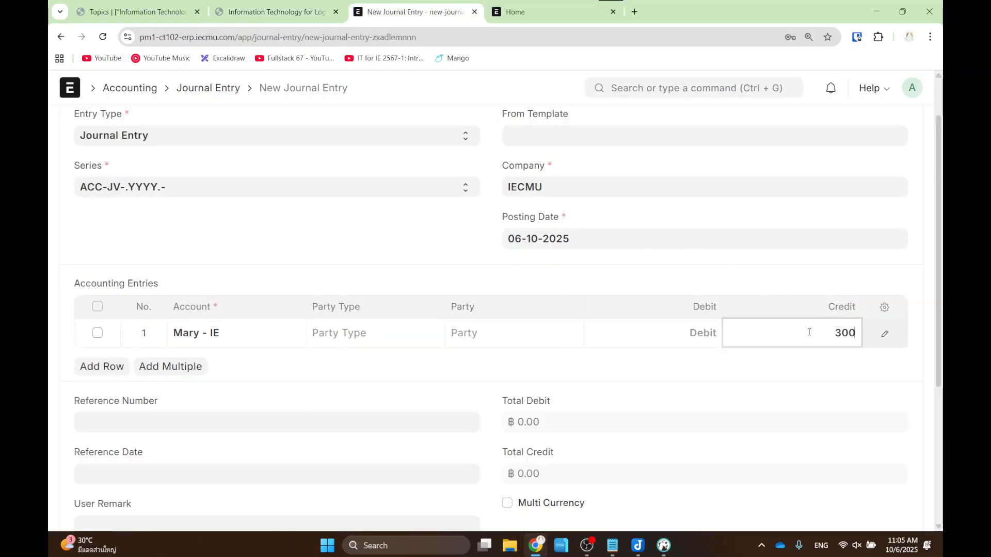
{"action": "type", "text": "0"}
{"action": "left_click", "coordinate": [777, 378]}
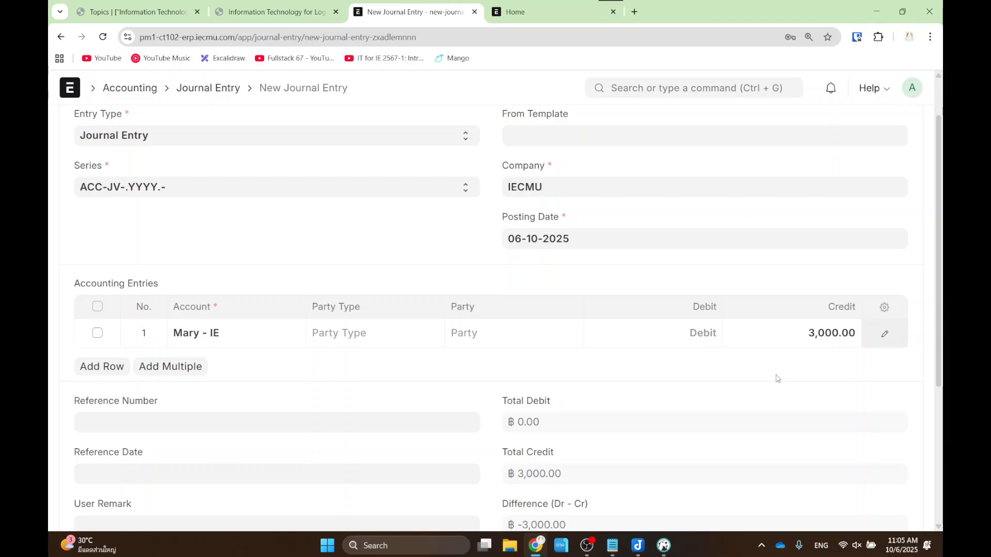
{"action": "left_click", "coordinate": [102, 366]}
{"action": "left_click", "coordinate": [217, 364]}
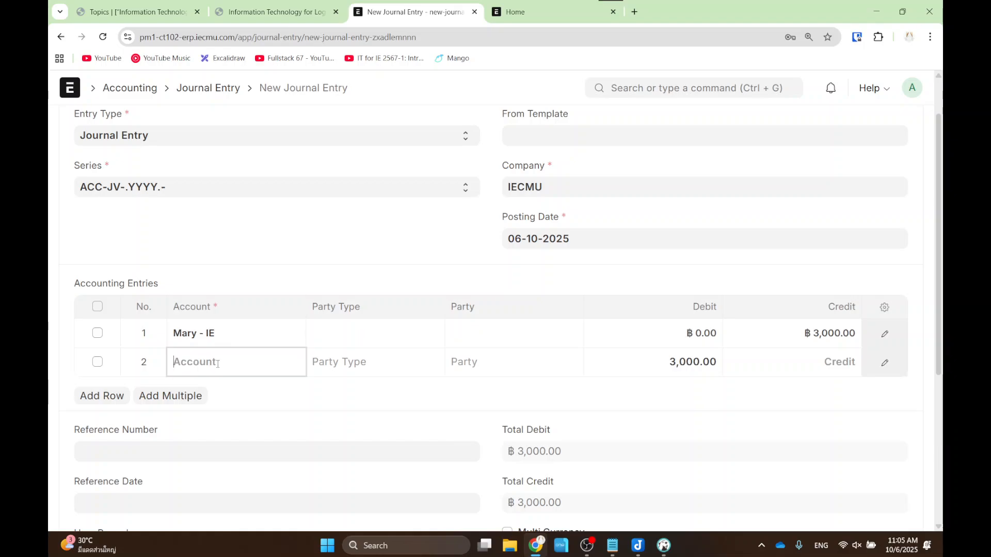
{"action": "type", "text": "ban"}
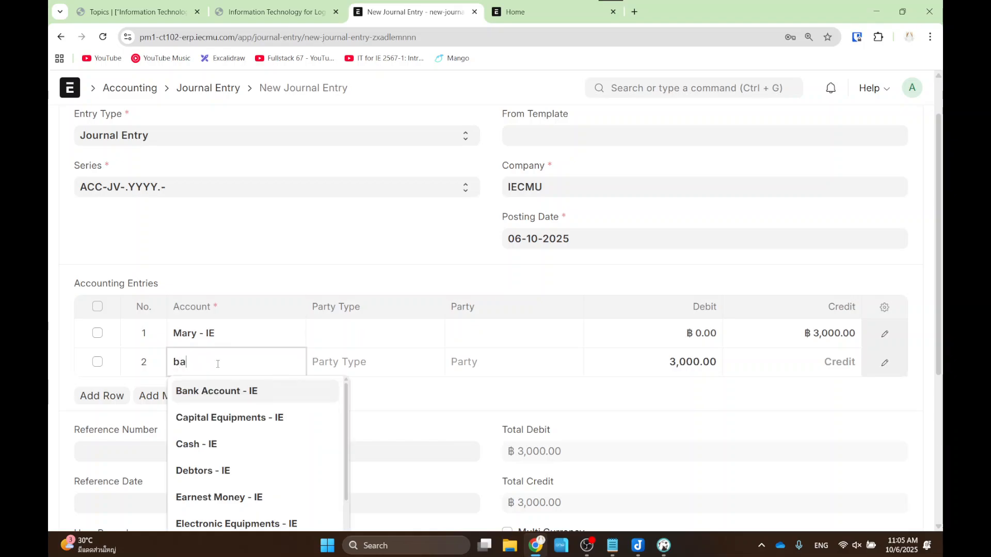
{"action": "key", "text": "Tab"}
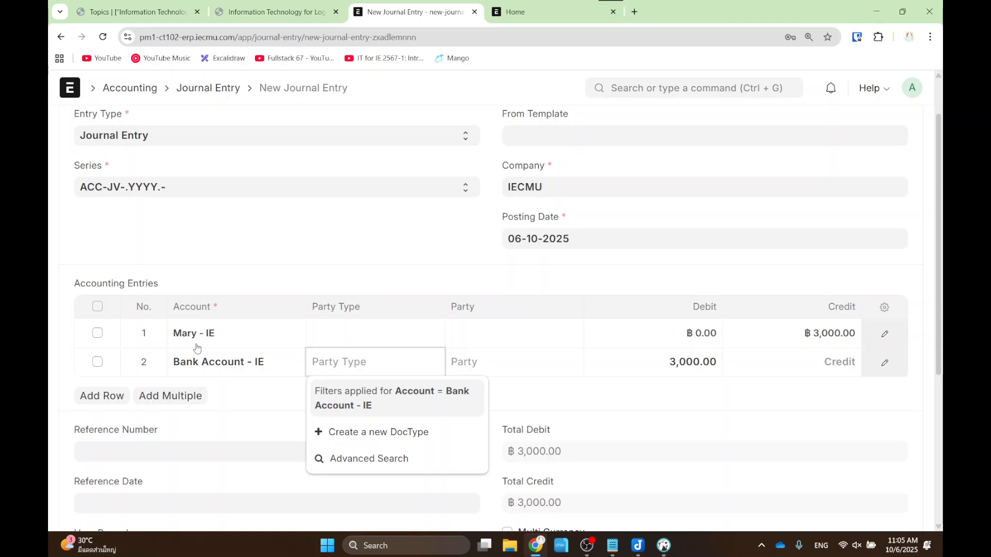
{"action": "left_click", "coordinate": [628, 399]}
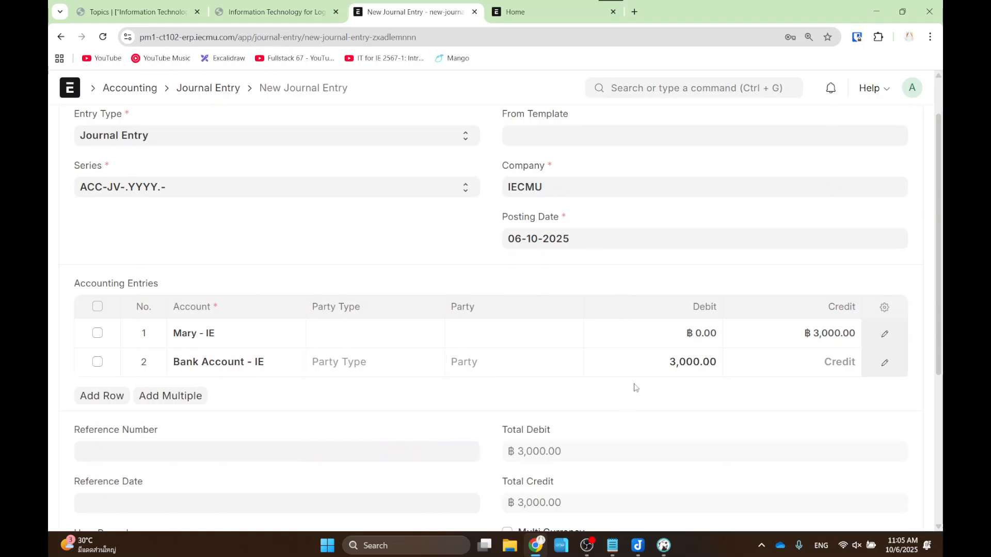
- Highlight Mary's 3,000.00 credit against the bank's 3,000.00 debit, showing the entry balances
{"action": "left_click_drag", "start_coordinate": [767, 296], "coordinate": [893, 358]}
{"action": "left_click_drag", "start_coordinate": [645, 341], "coordinate": [731, 396]}
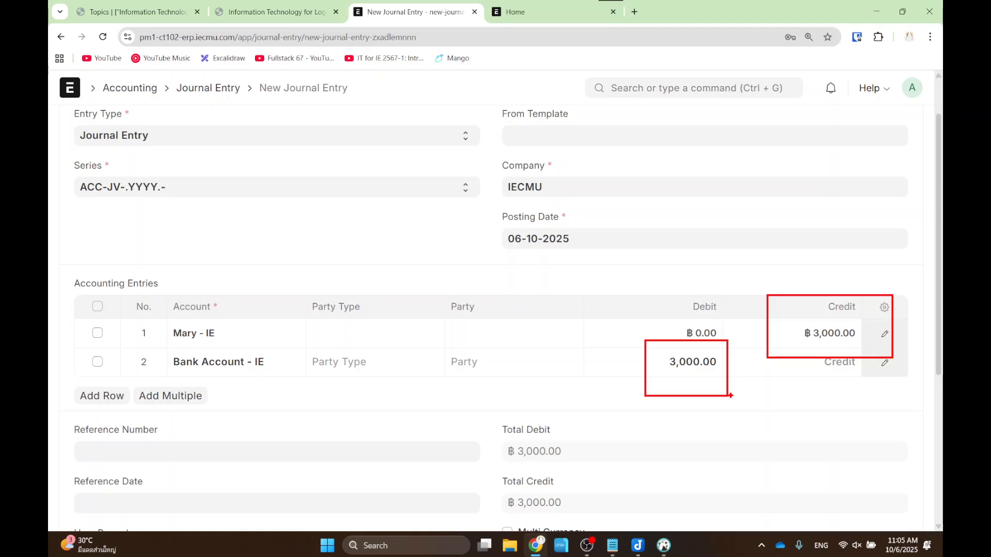
{"action": "key", "text": "Escape"}
{"action": "scroll", "coordinate": [911, 140], "scroll_direction": "up", "scroll_amount": 2}
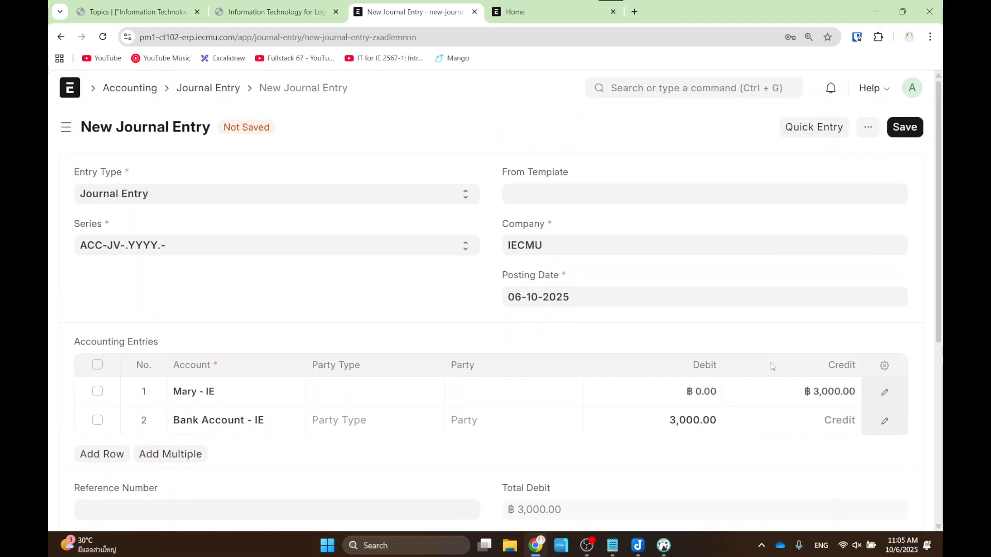
- Save and submit journal entry ACC-JV-2025-00002, confirming the submission
{"action": "left_click", "coordinate": [909, 133]}
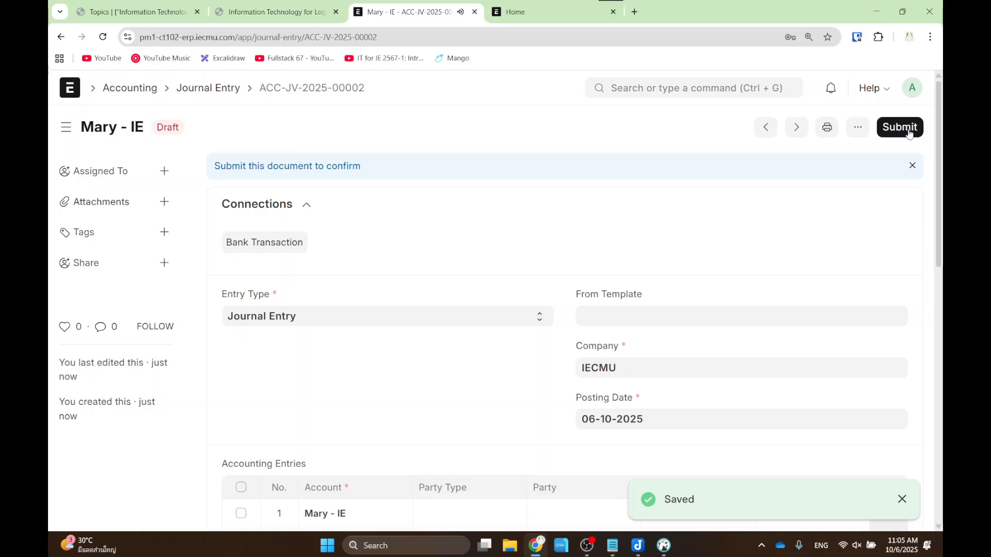
{"action": "left_click", "coordinate": [909, 130]}
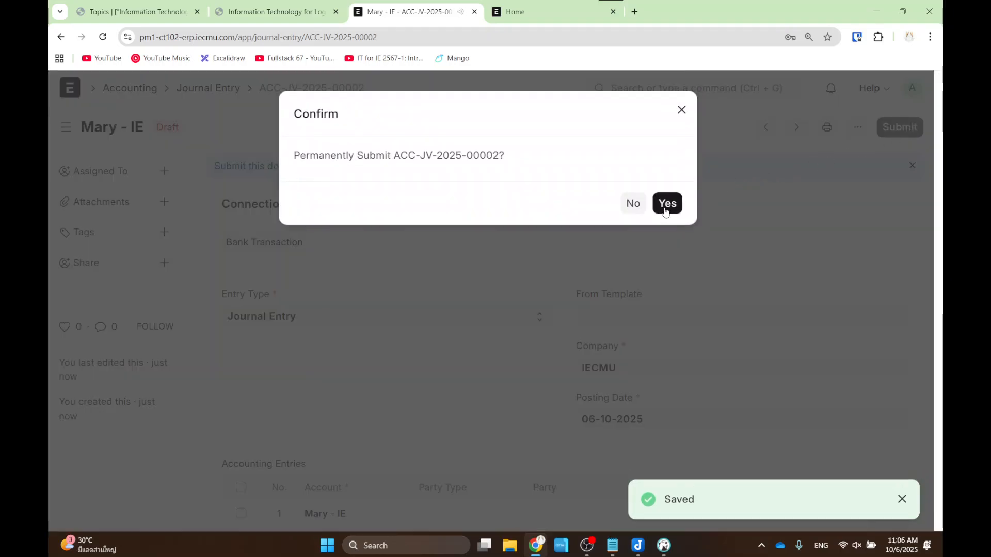
{"action": "left_click", "coordinate": [666, 206]}
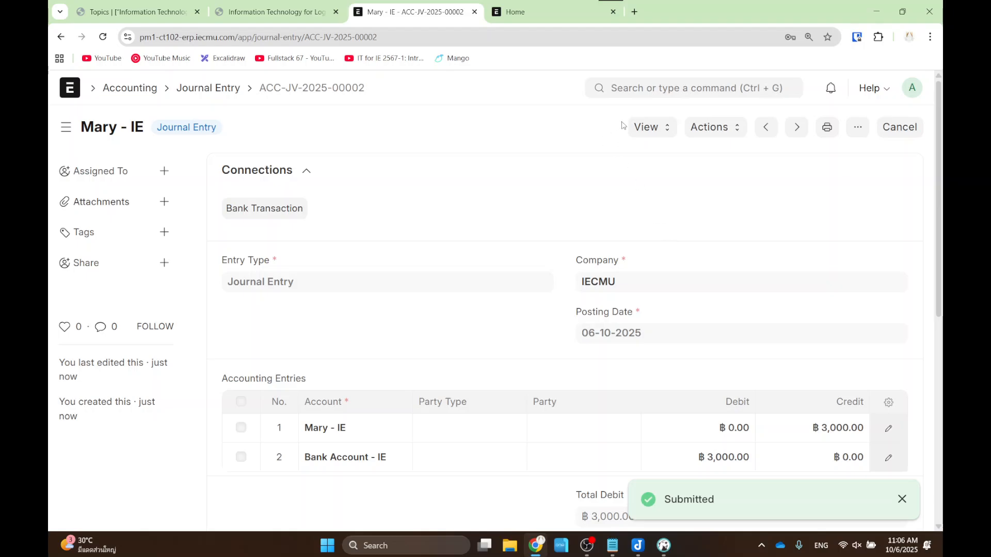
- Look through the entry's View and Actions menus, including the Ledger view
{"action": "left_click", "coordinate": [663, 129]}
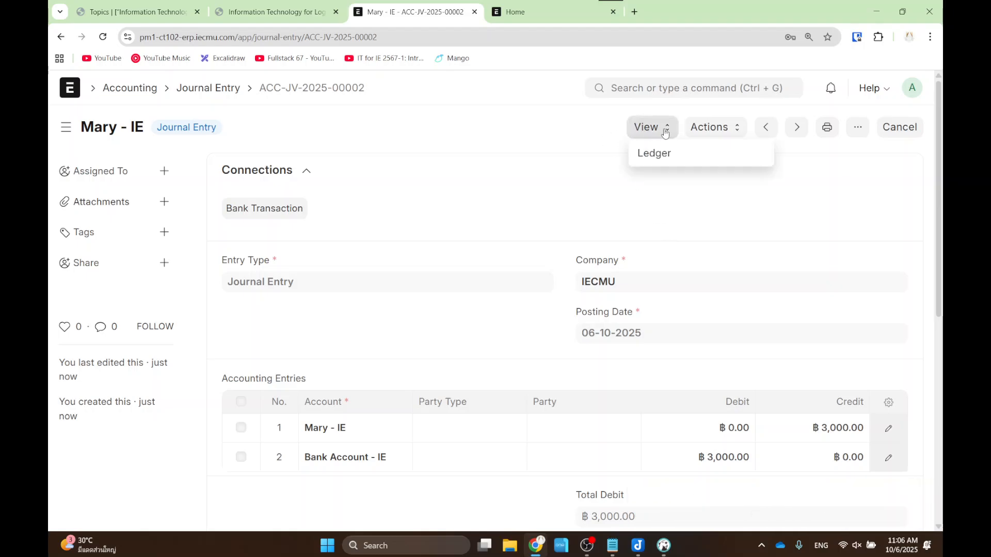
{"action": "left_click", "coordinate": [706, 125]}
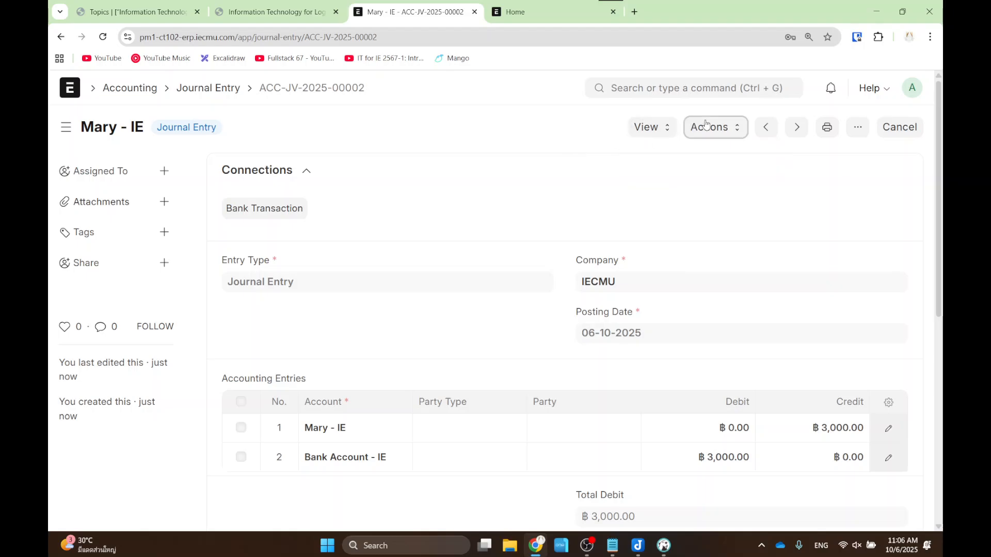
{"action": "left_click", "coordinate": [651, 128]}
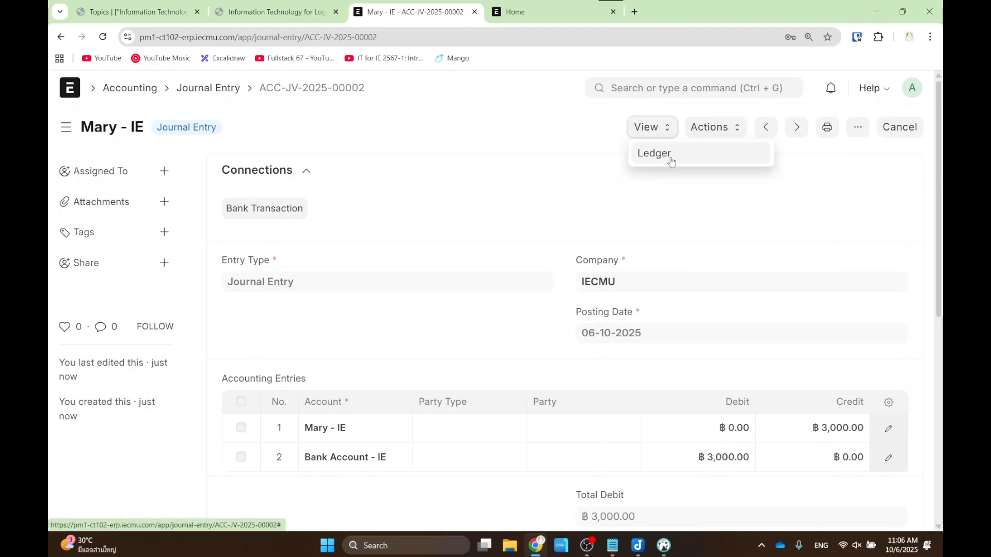
{"action": "left_click", "coordinate": [666, 87]}
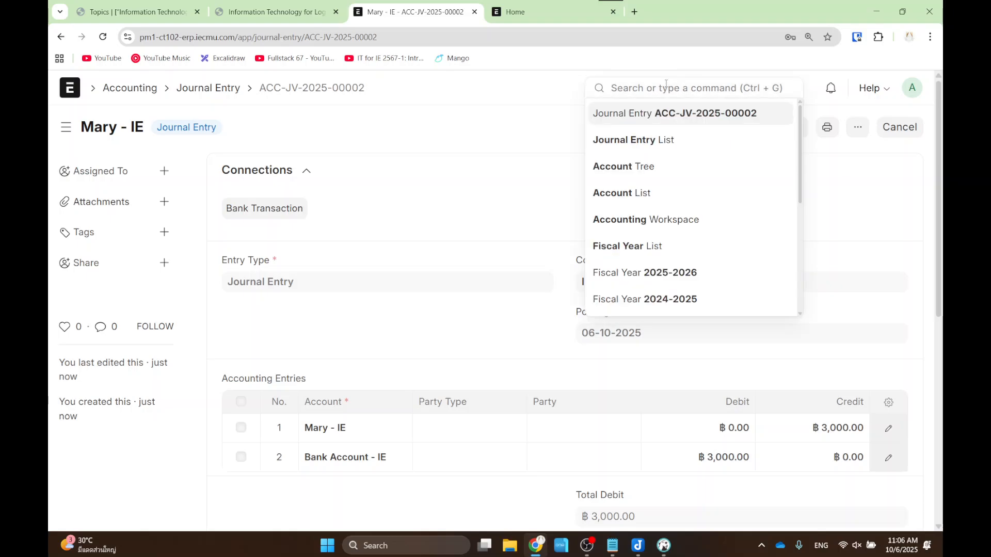
- Open the Balance Sheet report and reload it to show Total Asset and Total Equity ฿5,000.00
{"action": "type", "text": "balance"}
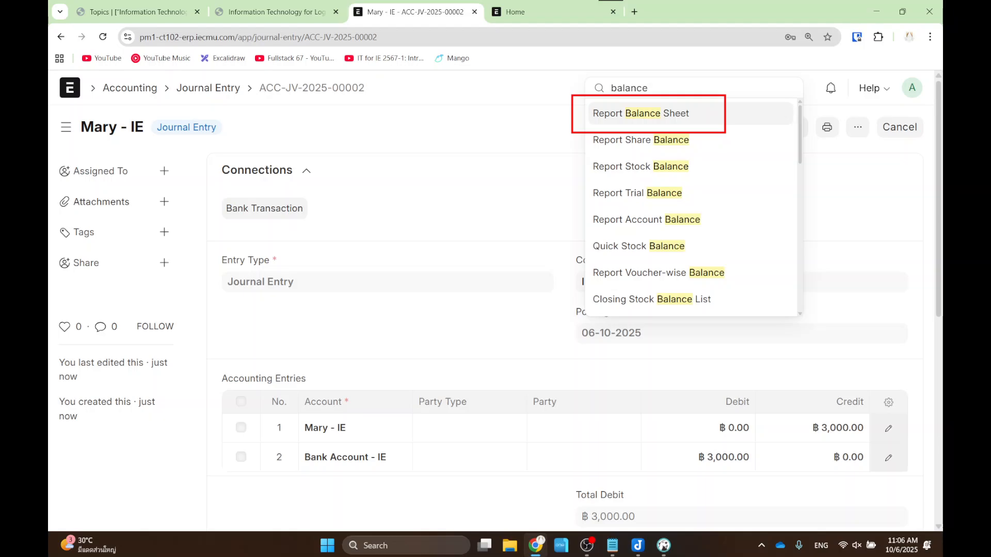
{"action": "left_click", "coordinate": [666, 114]}
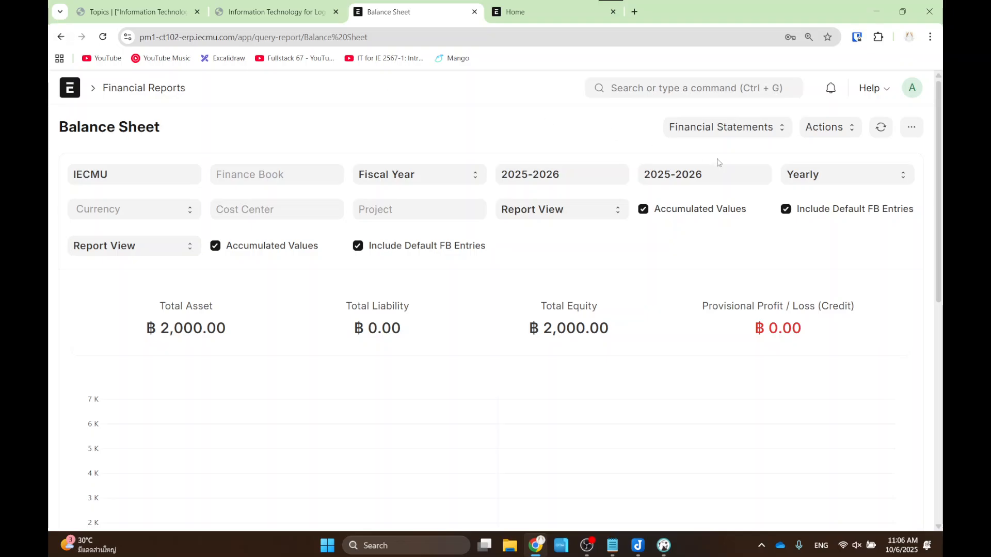
{"action": "key", "text": "ctrl+2"}
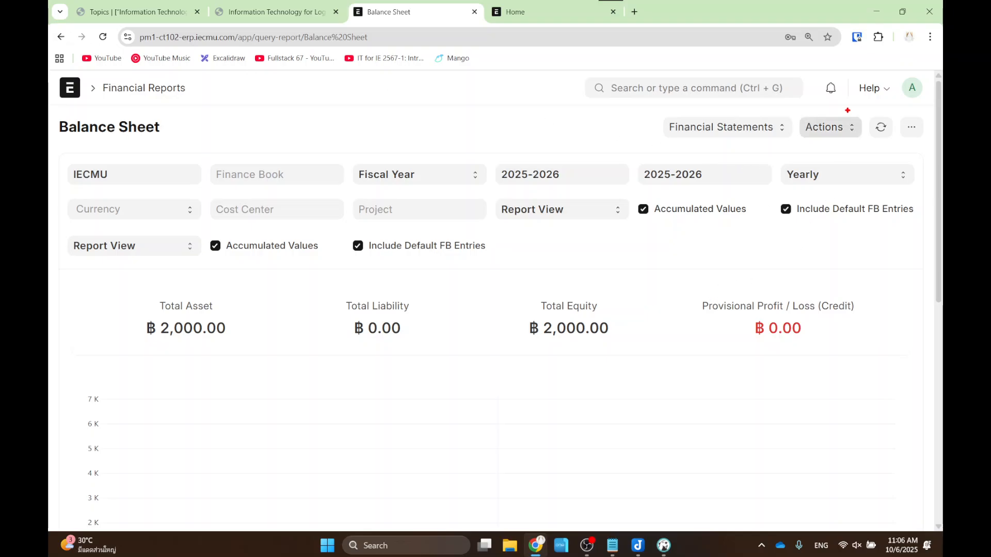
{"action": "left_click_drag", "start_coordinate": [852, 102], "coordinate": [915, 150]}
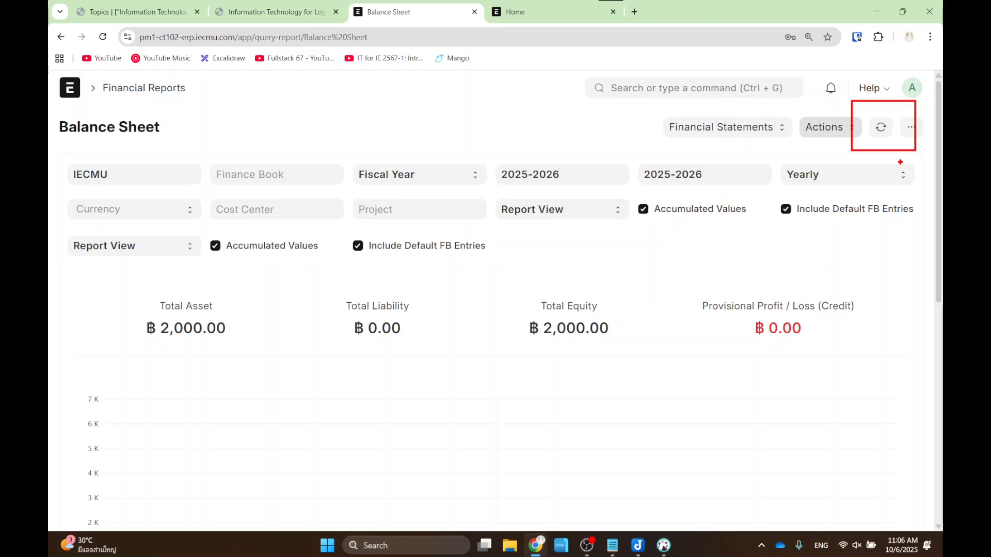
{"action": "key", "text": "Escape"}
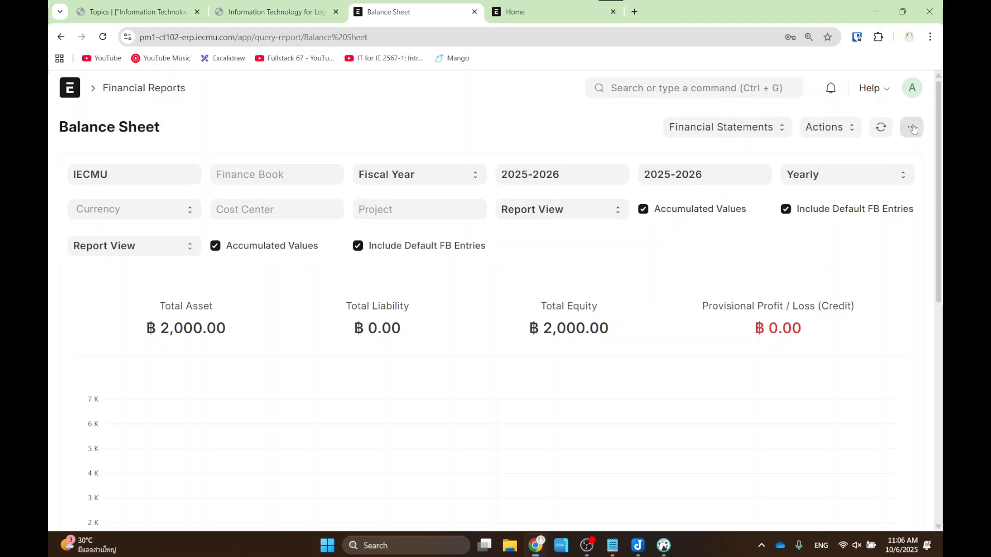
{"action": "left_click", "coordinate": [881, 127]}
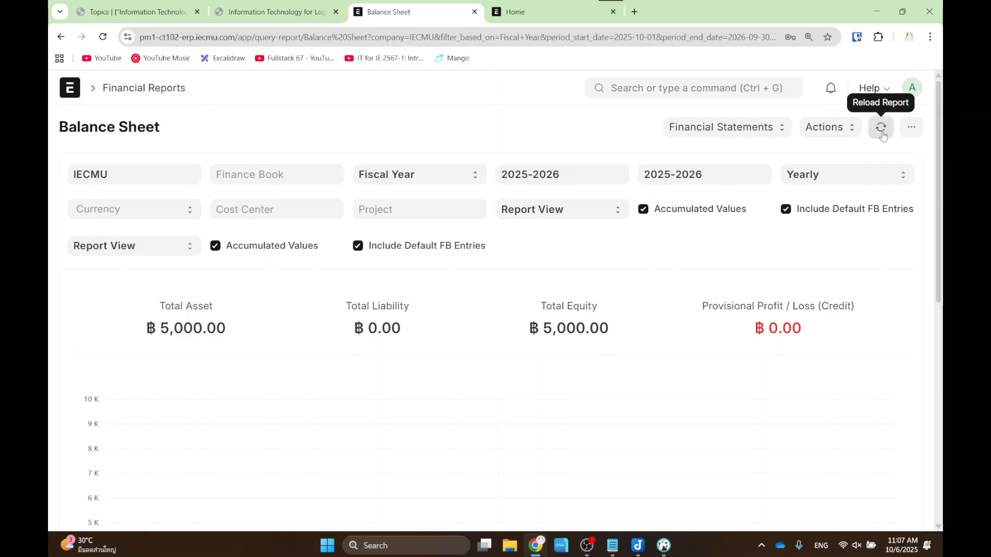
- Reload the Balance Sheet to show ฿5,000.00 assets and equity, then focus the search bar
{"action": "left_click", "coordinate": [881, 129]}
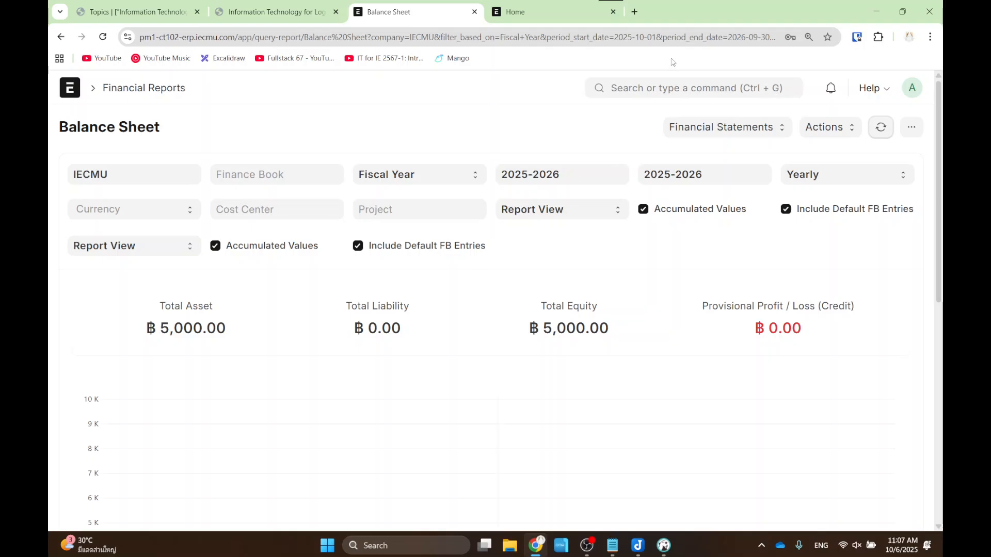
{"action": "left_click", "coordinate": [669, 88]}
- Open the newest journal entry, ACC-JV-2025-00002, from the Journal Entry list
{"action": "type", "text": "journal"}
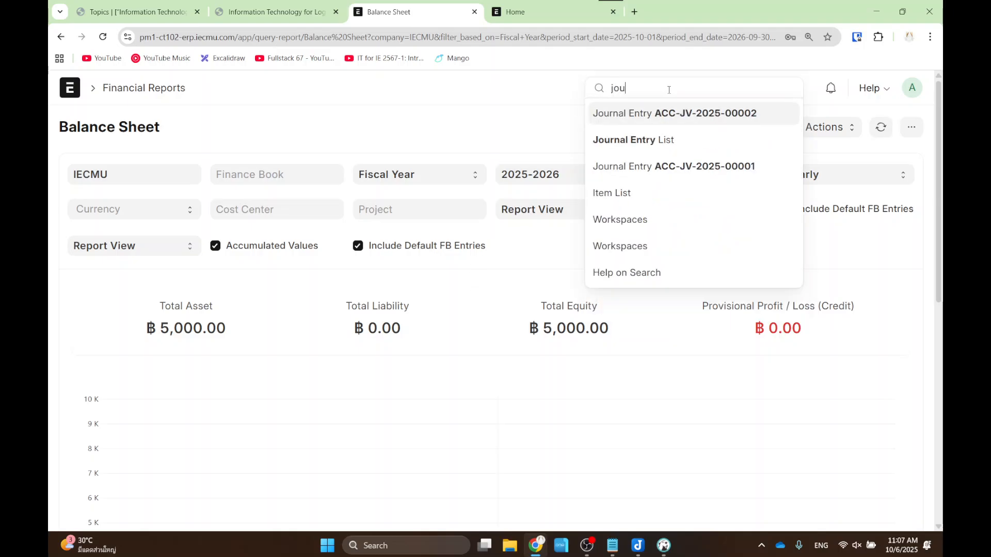
{"action": "key", "text": "Return"}
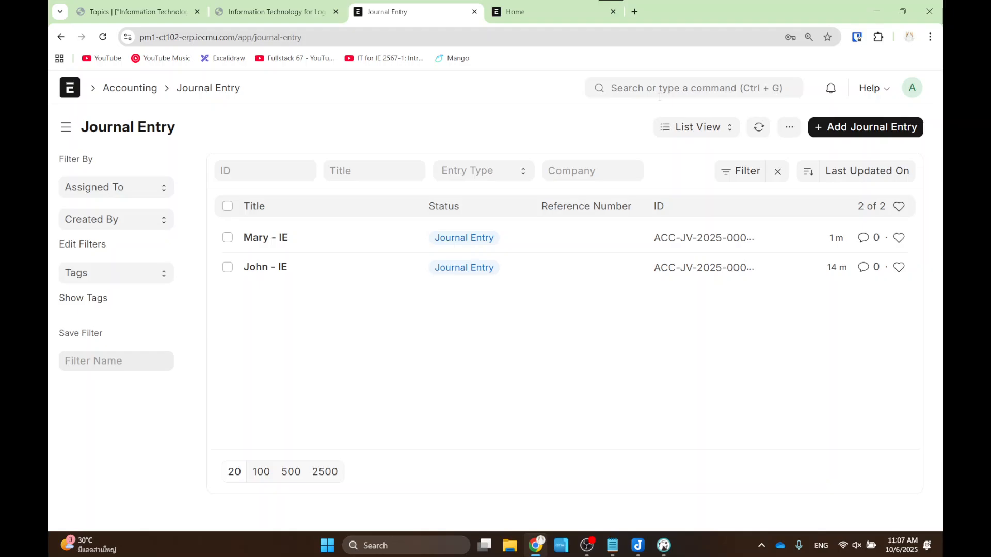
{"action": "left_click", "coordinate": [260, 240]}
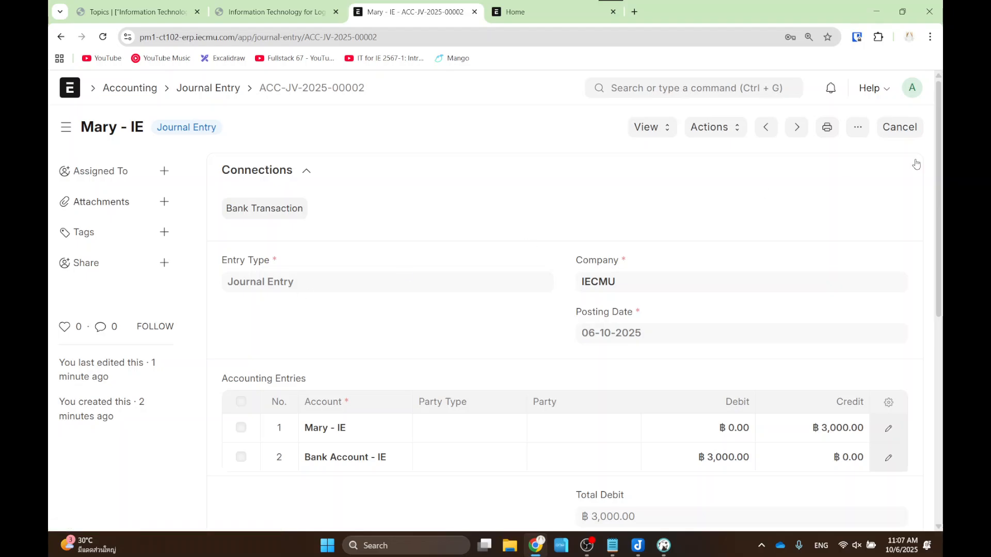
{"action": "key", "text": "ctrl+2"}
{"action": "left_click_drag", "start_coordinate": [864, 95], "coordinate": [927, 153]}
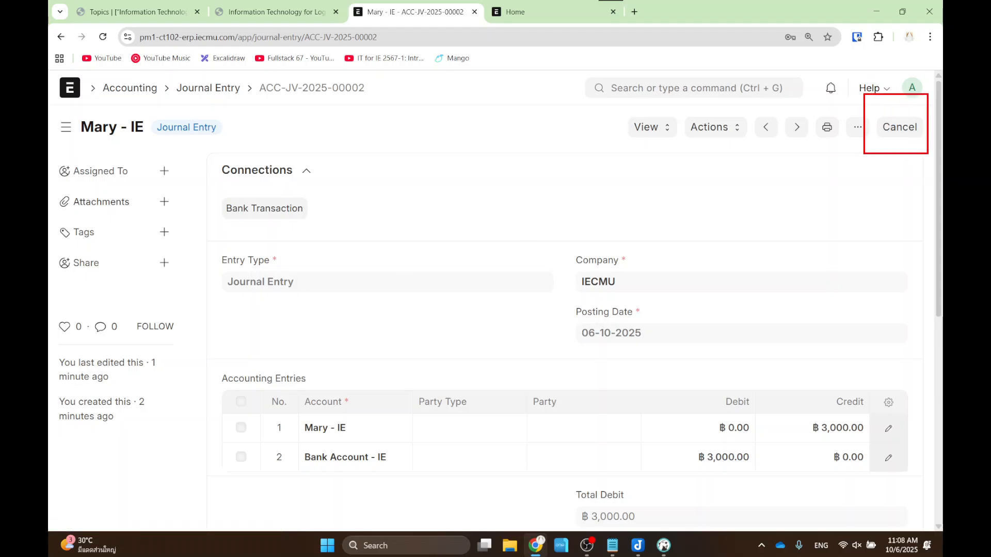
{"action": "mouse_move", "coordinate": [779, 258]}
{"action": "left_mouse_down"}
{"action": "mouse_move", "coordinate": [860, 161]}
{"action": "mouse_move", "coordinate": [871, 189]}
{"action": "left_mouse_up"}
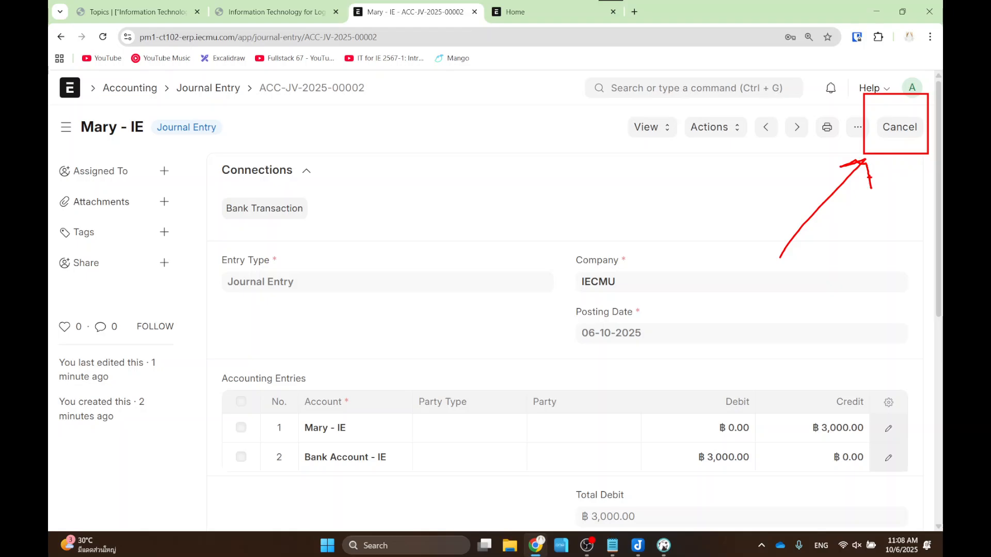
{"action": "key", "text": "Escape"}
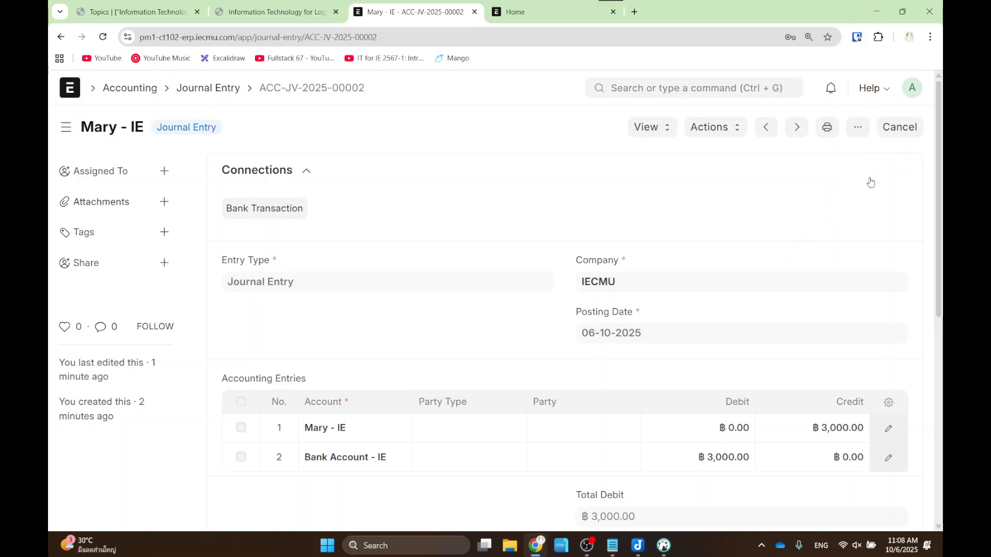
- Cancel ACC-JV-2025-00002 and confirm the permanent cancellation
{"action": "left_click", "coordinate": [898, 135]}
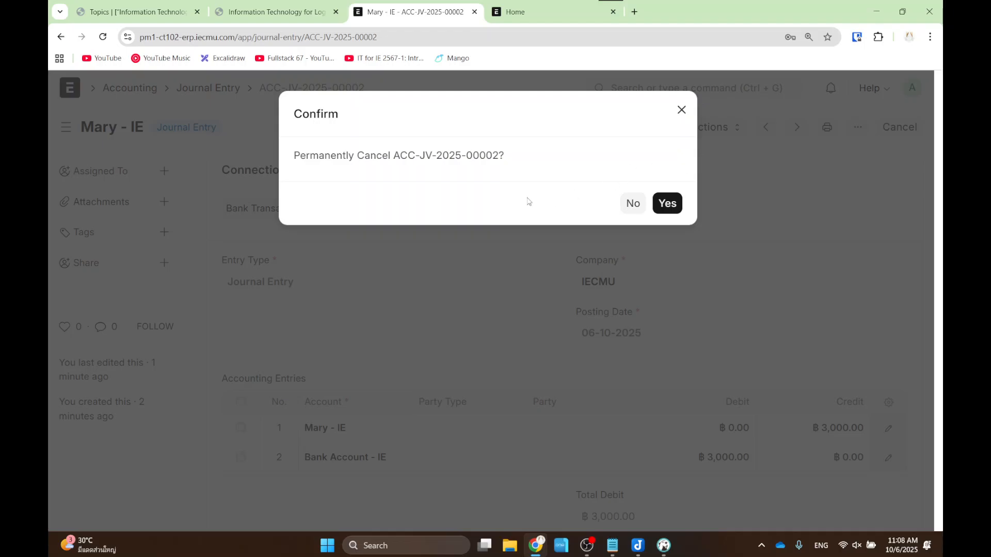
{"action": "left_click", "coordinate": [667, 203]}
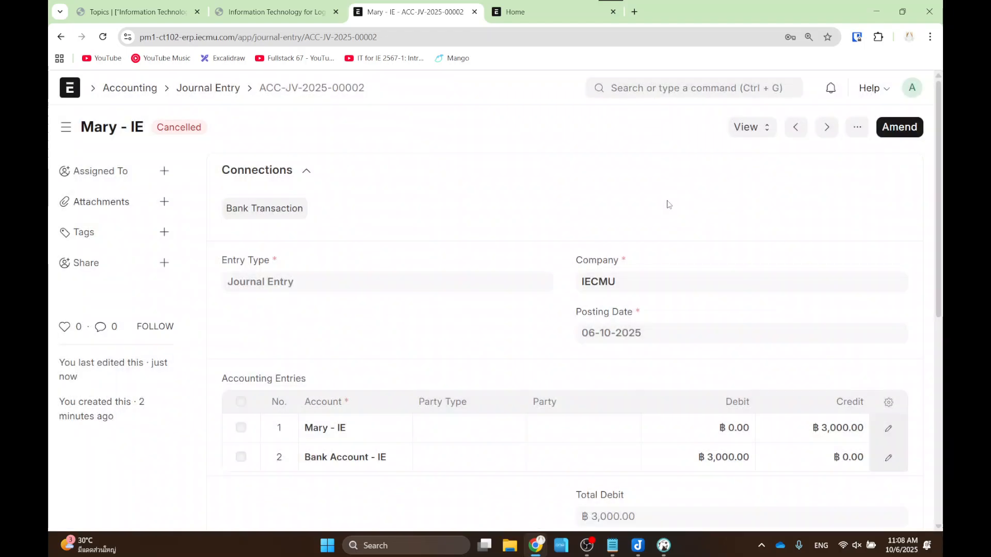
{"action": "key", "text": "ctrl+2"}
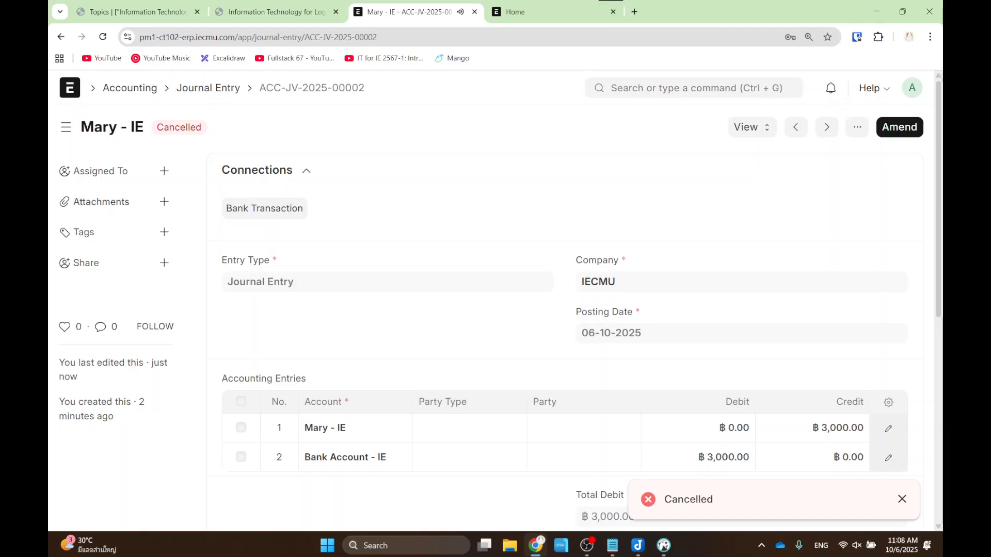
{"action": "left_click_drag", "start_coordinate": [845, 101], "coordinate": [940, 143]}
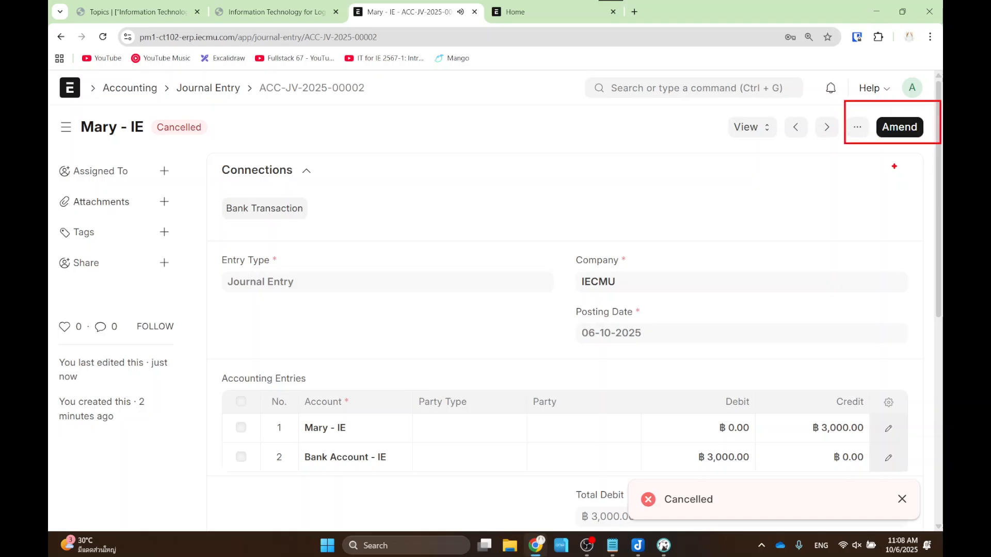
{"action": "key", "text": "Escape"}
- Amend the cancelled entry and replace row 2's Bank Account - IE with the search text 'Ba'
{"action": "left_click", "coordinate": [897, 135]}
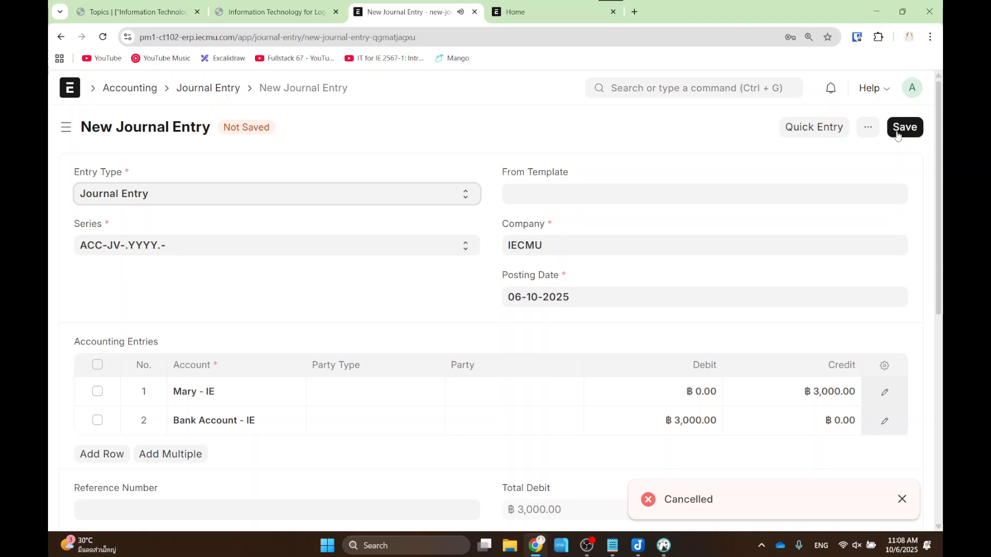
{"action": "scroll", "coordinate": [305, 311], "scroll_direction": "down", "scroll_amount": 2}
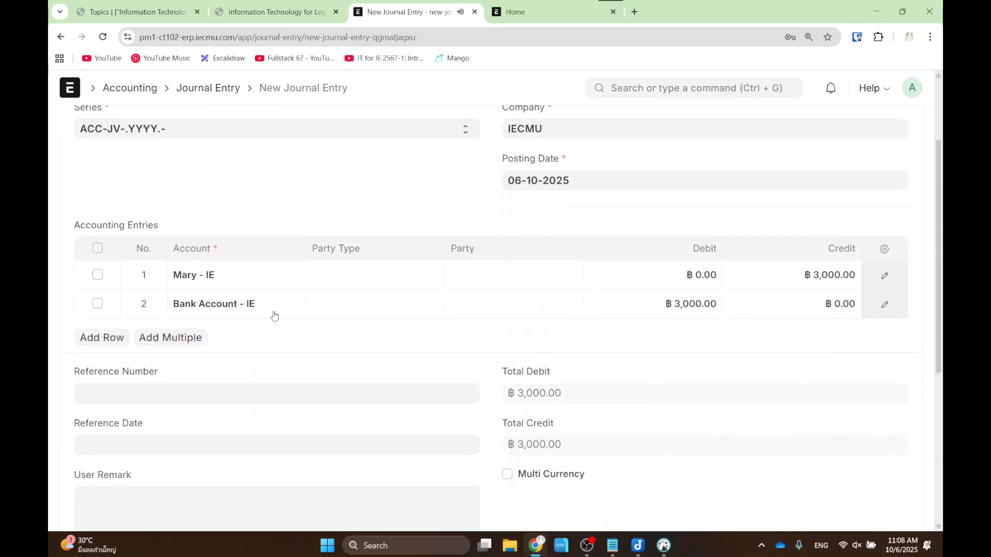
{"action": "left_click", "coordinate": [280, 305]}
{"action": "left_click_drag", "start_coordinate": [265, 305], "coordinate": [147, 309]}
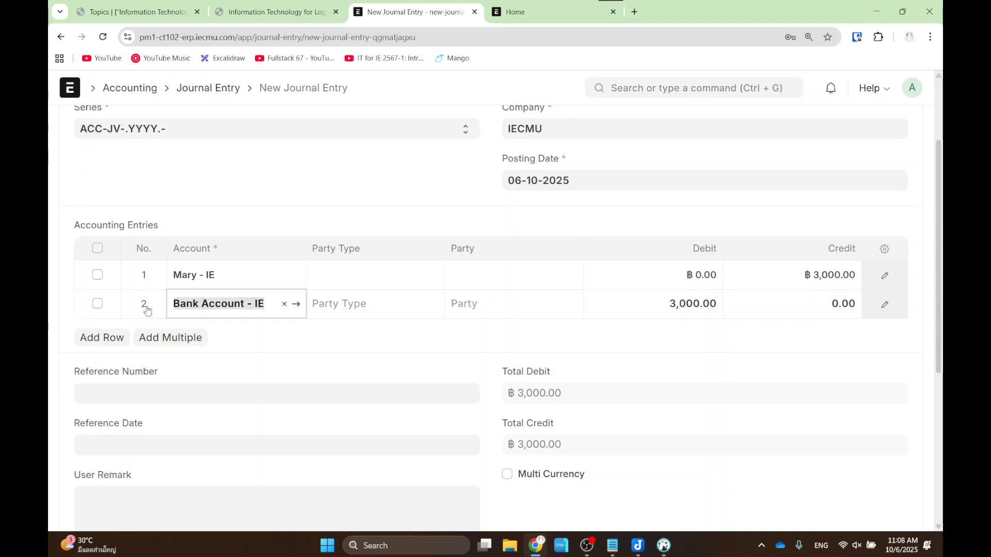
{"action": "key", "text": "BackSpace"}
{"action": "type", "text": "My"}
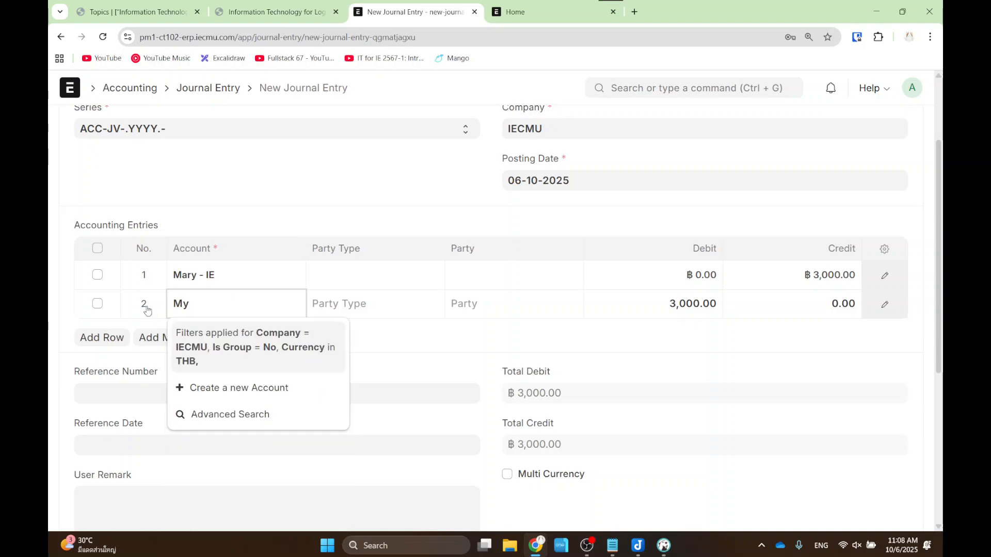
{"action": "key", "text": "BackSpace"}
{"action": "key", "text": "BackSpace"}
{"action": "type", "text": "Ba"}
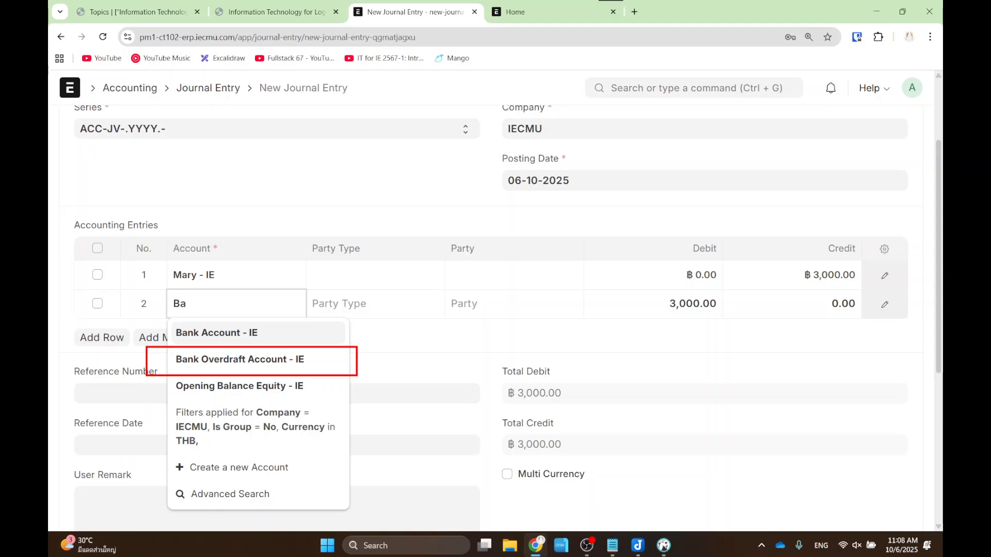
- Clear row 2's account text and search the system for 'chart of acc'
{"action": "key", "text": "BackSpace"}
{"action": "key", "text": "BackSpace"}
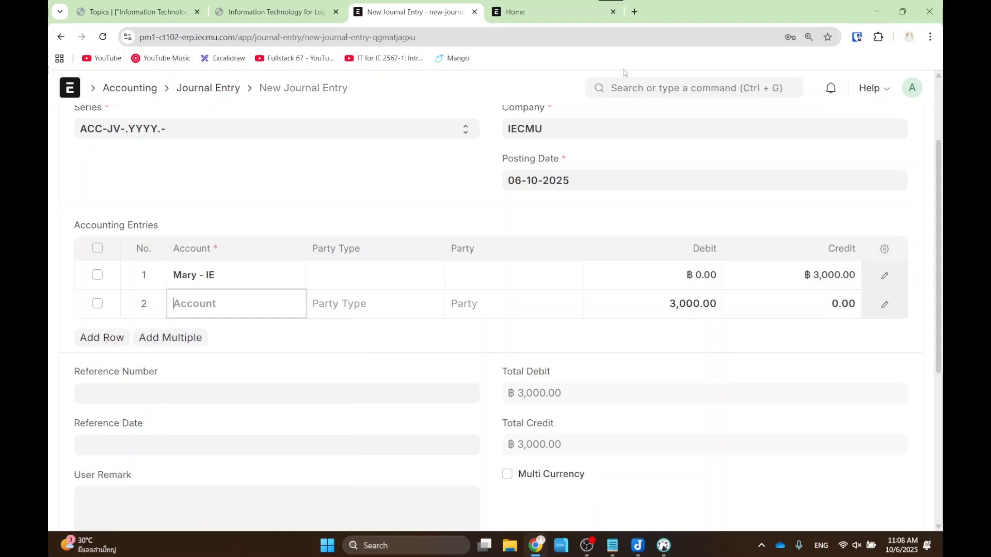
{"action": "left_click", "coordinate": [632, 89]}
{"action": "type", "text": "achar"}
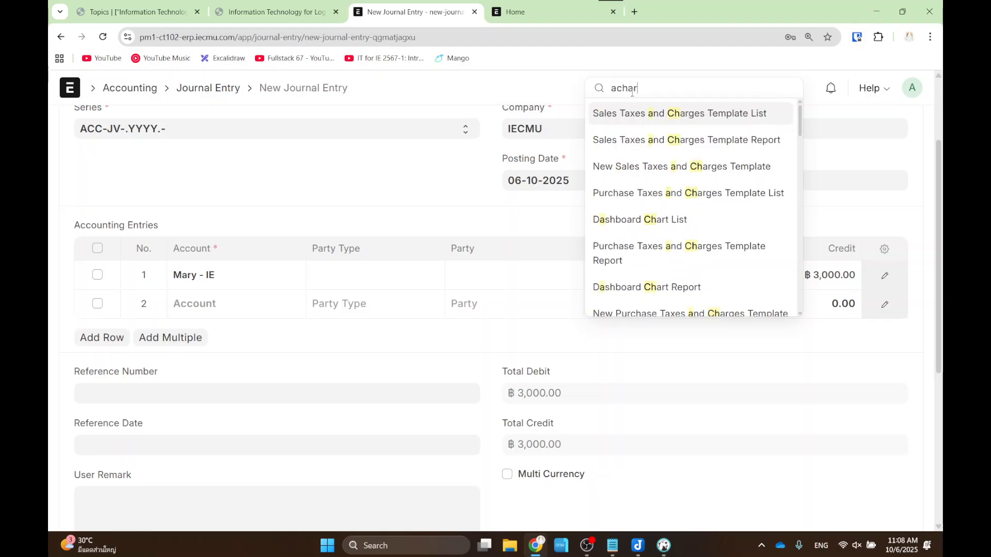
{"action": "key", "text": "BackSpace"}
{"action": "key", "text": "BackSpace"}
{"action": "key", "text": "BackSpace"}
{"action": "key", "text": "BackSpace"}
{"action": "key", "text": "BackSpace"}
{"action": "type", "text": "chart of acc"}
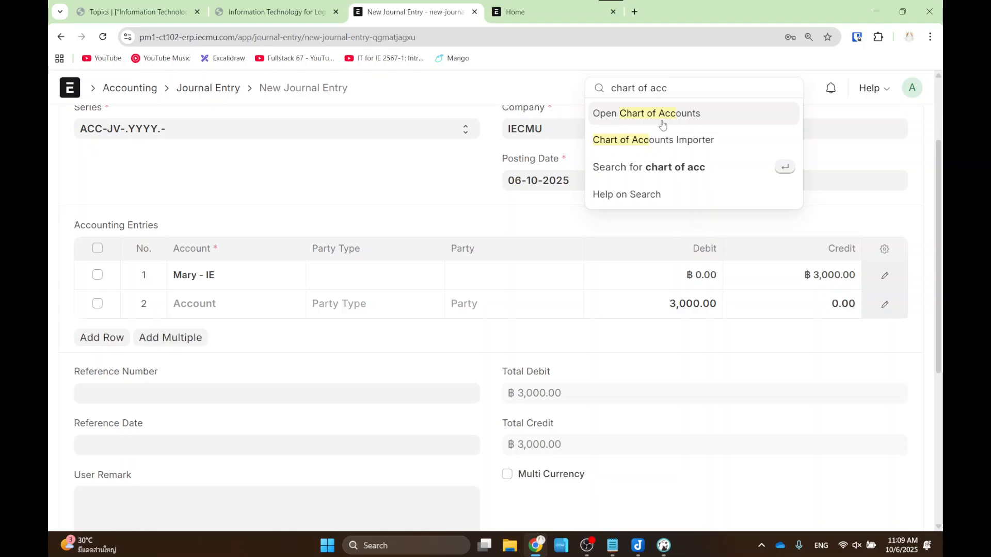
{"action": "left_click_drag", "start_coordinate": [563, 76], "coordinate": [739, 126]}
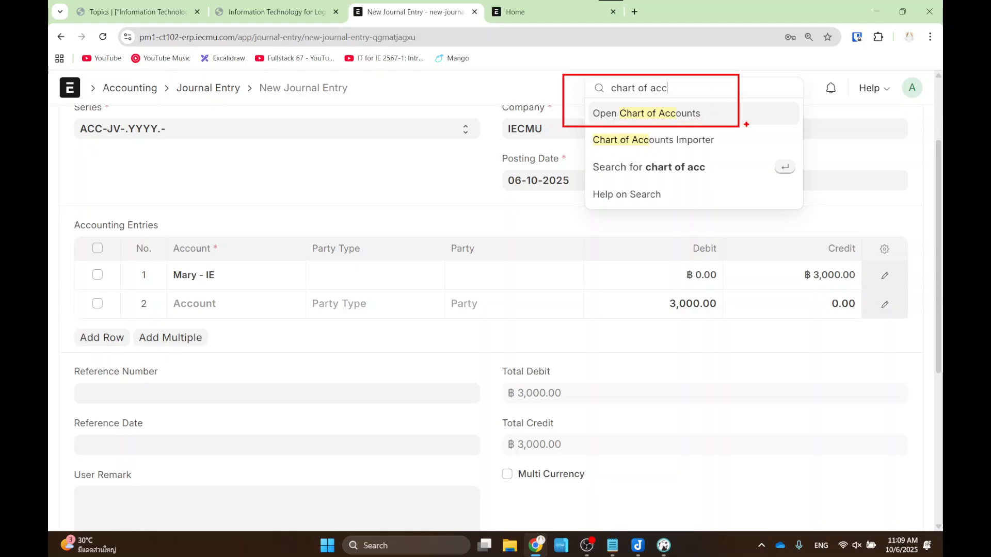
{"action": "key", "text": "Escape"}
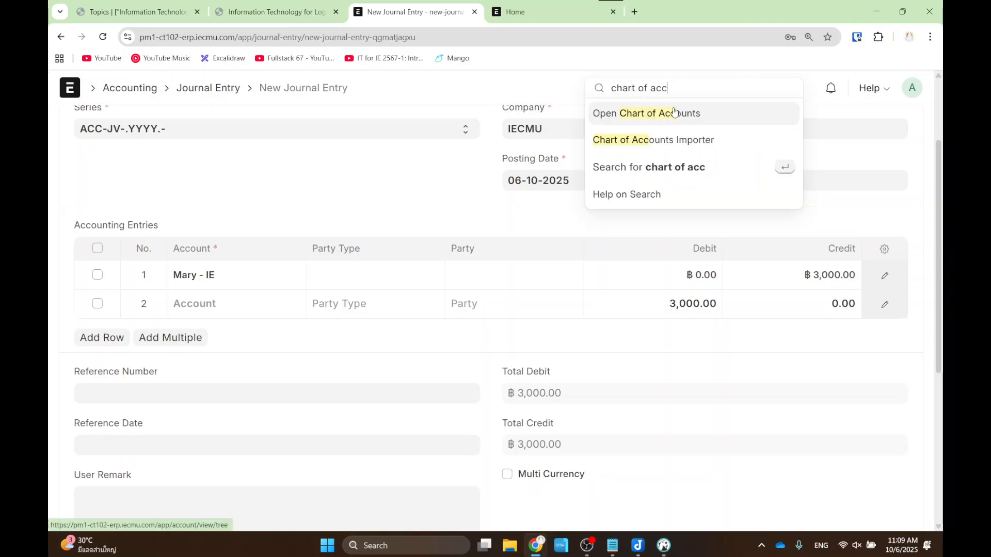
- Open the Chart of Accounts and add a child account under Application of Funds (Assets) - IE
{"action": "left_click", "coordinate": [677, 113]}
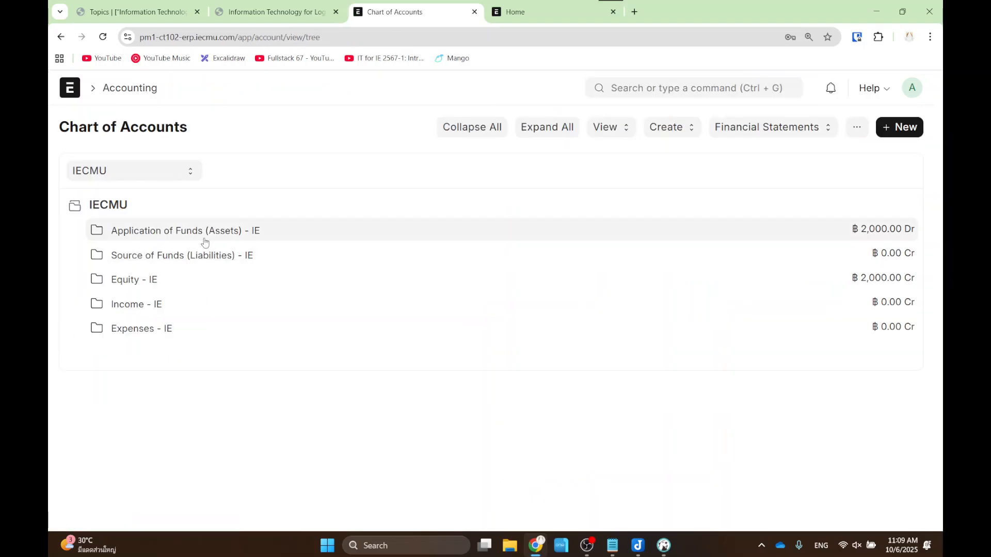
{"action": "left_click", "coordinate": [207, 233]}
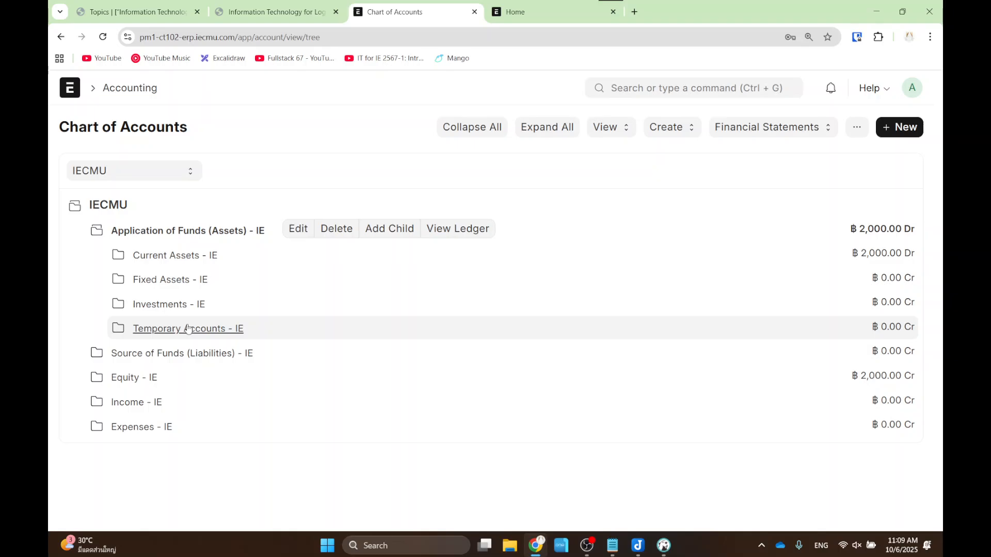
{"action": "left_click", "coordinate": [389, 229]}
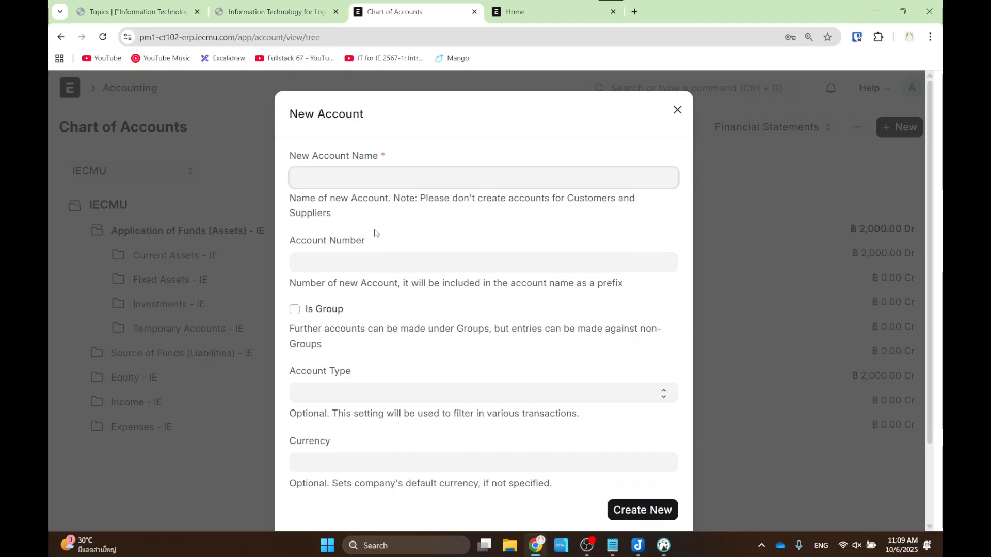
- Name the new account SCB with account number 33123231
{"action": "type", "text": "SCB -"}
{"action": "key", "text": "BackSpace"}
{"action": "key", "text": "BackSpace"}
{"action": "left_click", "coordinate": [336, 264]}
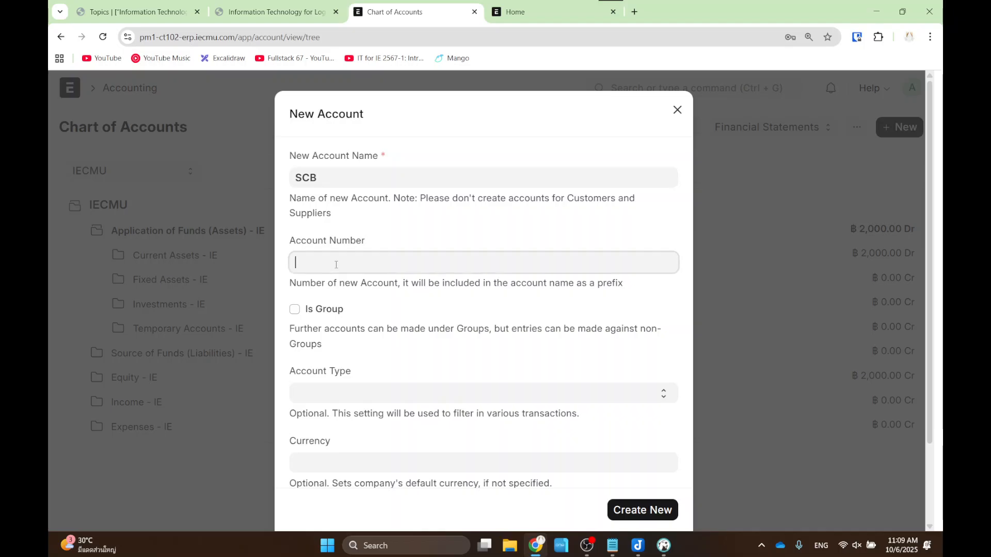
{"action": "type", "text": "3"}
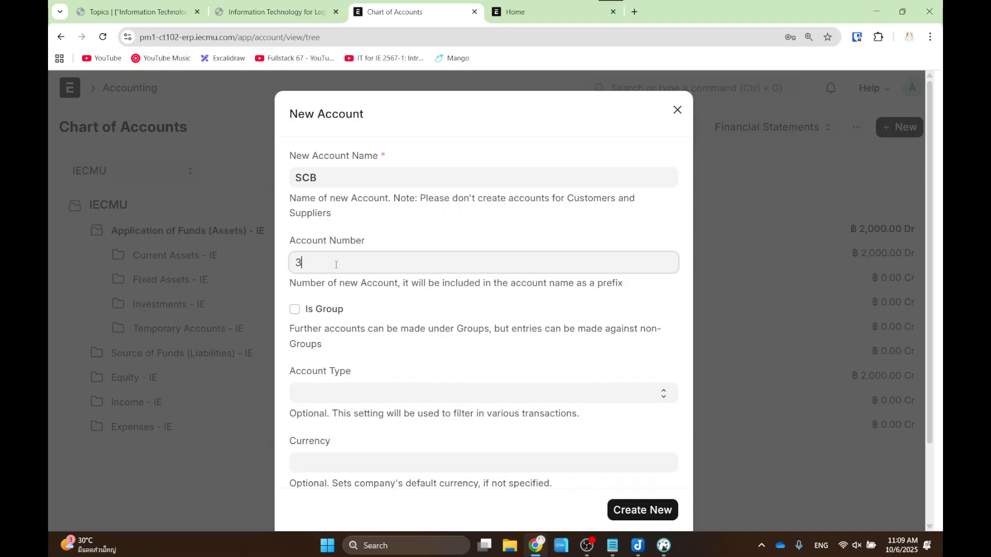
{"action": "type", "text": "3123231"}
- Set the account type to Bank and create the SCB account
{"action": "scroll", "coordinate": [431, 306], "scroll_direction": "down", "scroll_amount": 1}
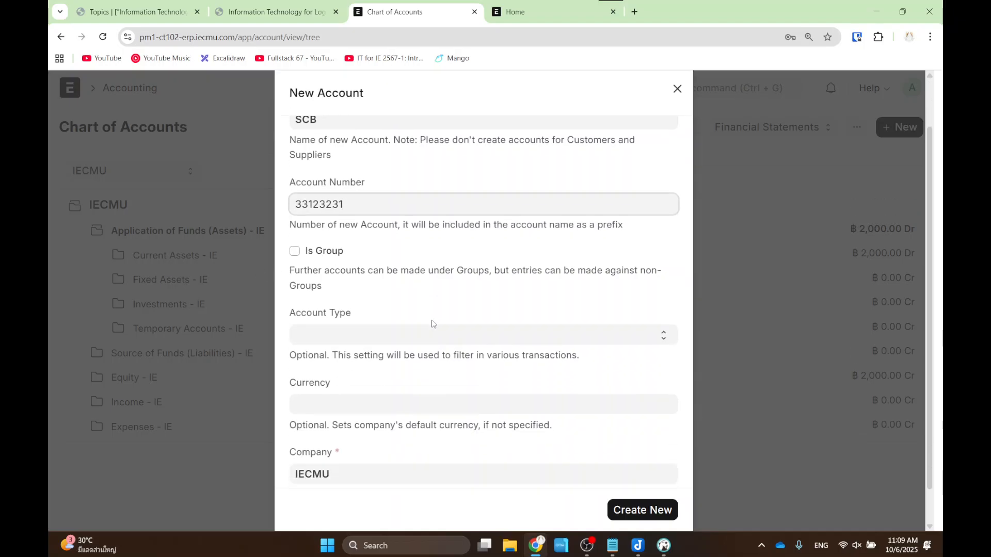
{"action": "left_click", "coordinate": [431, 335]}
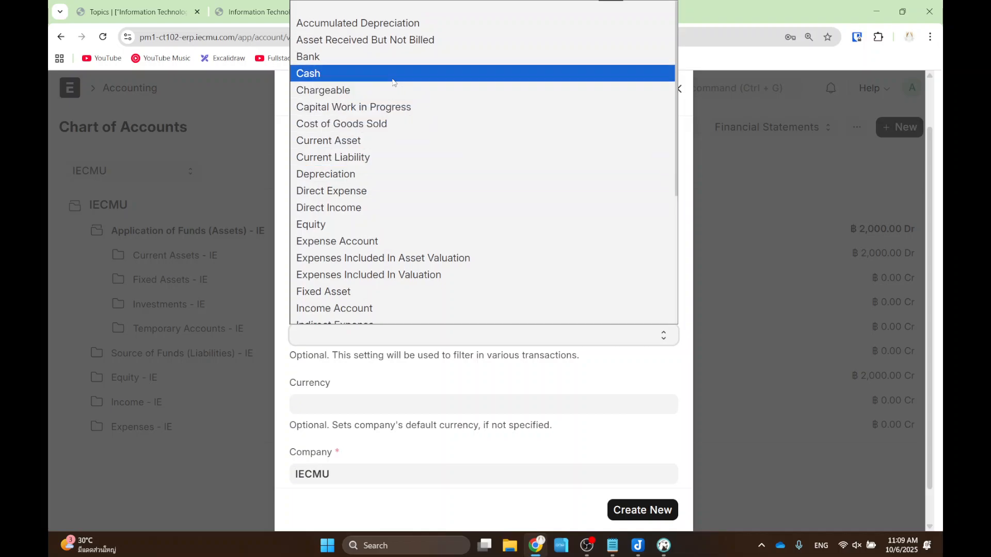
{"action": "scroll", "coordinate": [384, 183], "scroll_direction": "down", "scroll_amount": 4}
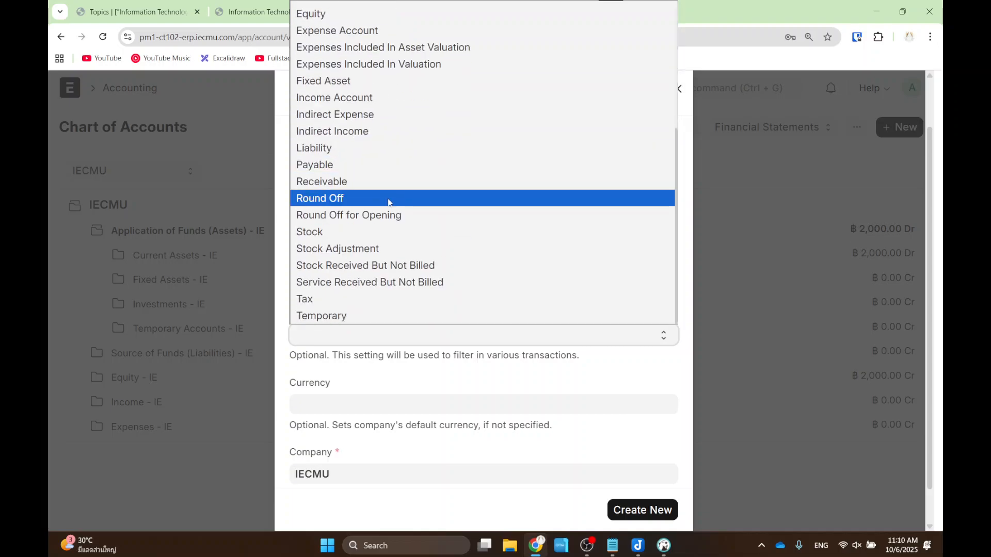
{"action": "scroll", "coordinate": [382, 197], "scroll_direction": "up", "scroll_amount": 4}
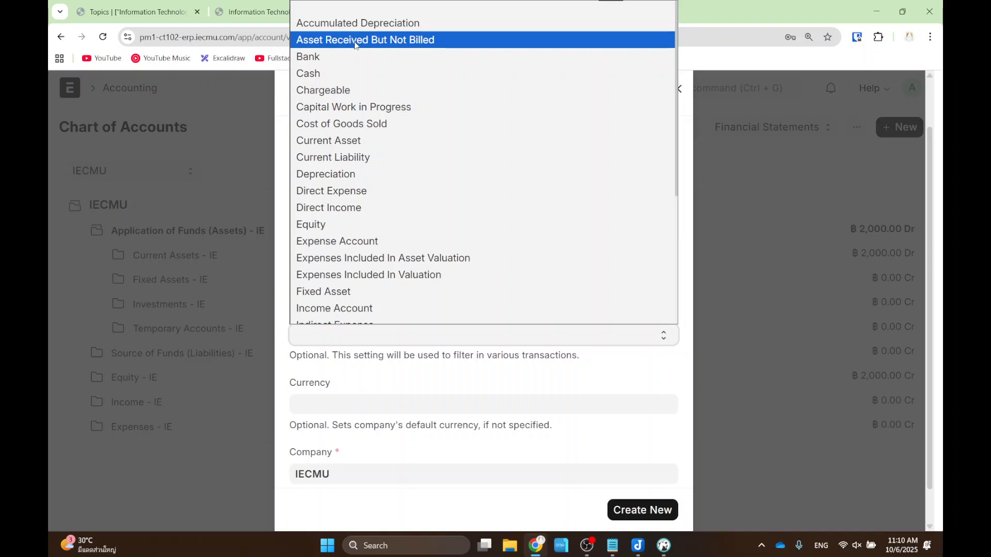
{"action": "scroll", "coordinate": [356, 124], "scroll_direction": "down", "scroll_amount": 1}
{"action": "scroll", "coordinate": [356, 154], "scroll_direction": "up", "scroll_amount": 1}
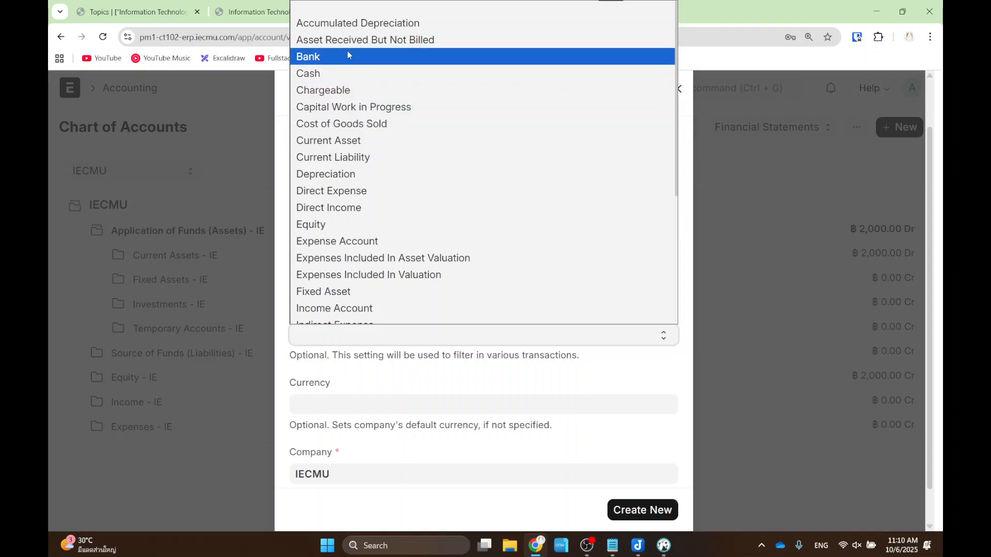
{"action": "left_click", "coordinate": [345, 57]}
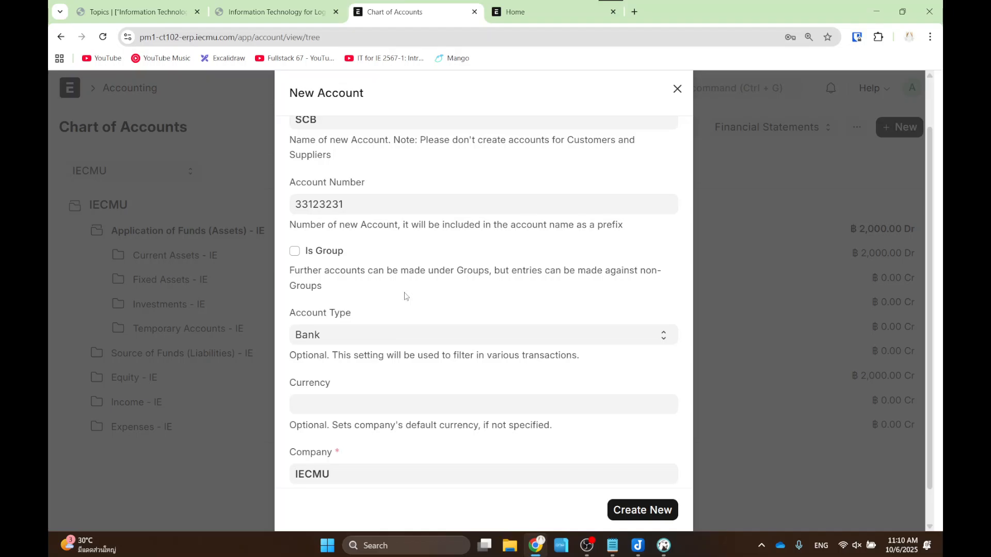
{"action": "scroll", "coordinate": [648, 361], "scroll_direction": "up", "scroll_amount": 1}
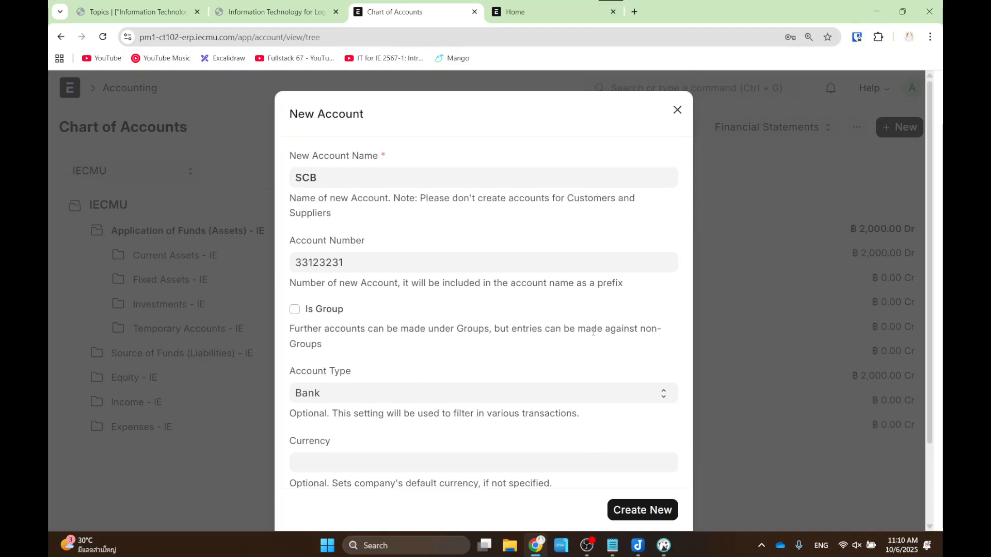
{"action": "left_click", "coordinate": [641, 518]}
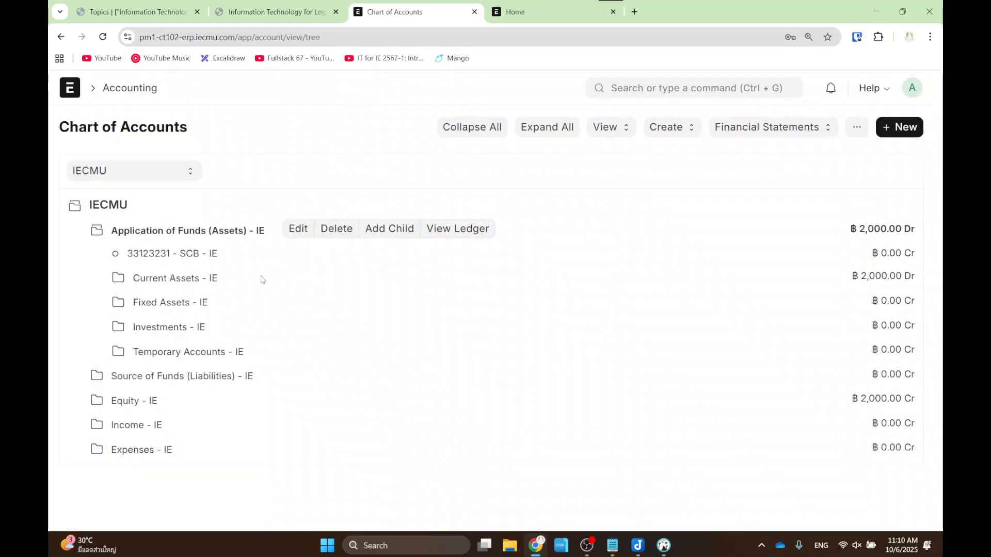
{"action": "key", "text": "ctrl+2"}
{"action": "left_click_drag", "start_coordinate": [103, 240], "coordinate": [255, 270]}
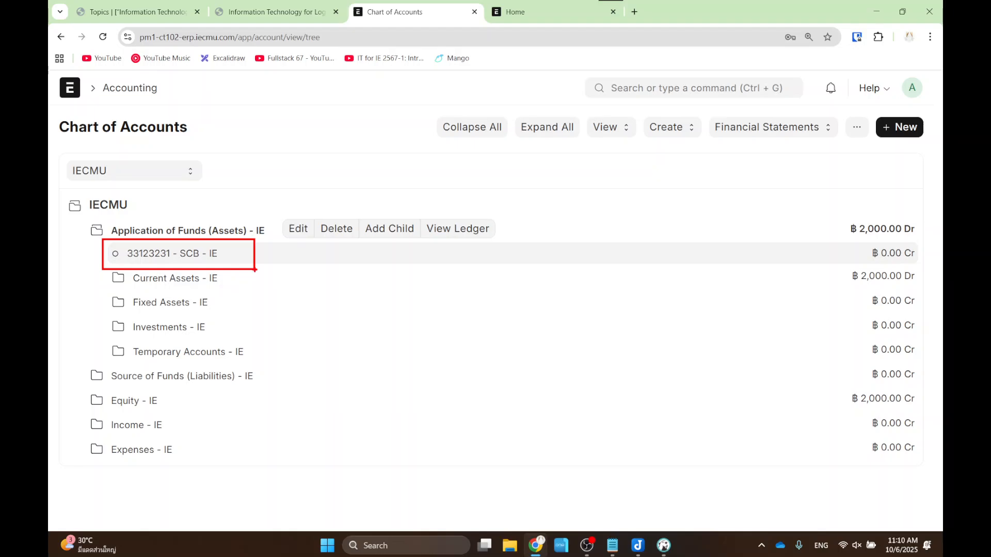
{"action": "key", "text": "Escape"}
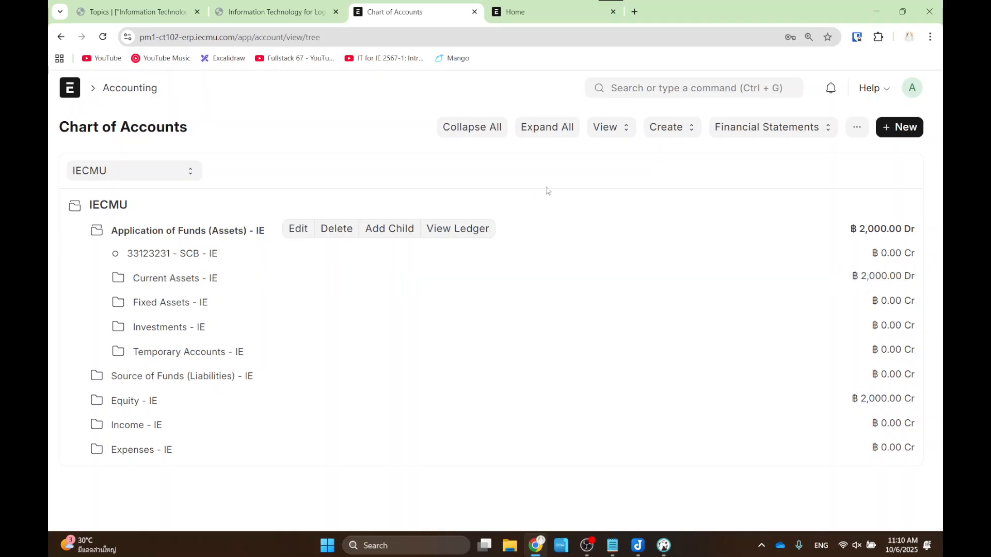
- Open the cancelled 3,000 journal entry from the Journal Entry list
{"action": "left_click", "coordinate": [645, 86]}
{"action": "type", "text": "jou"}
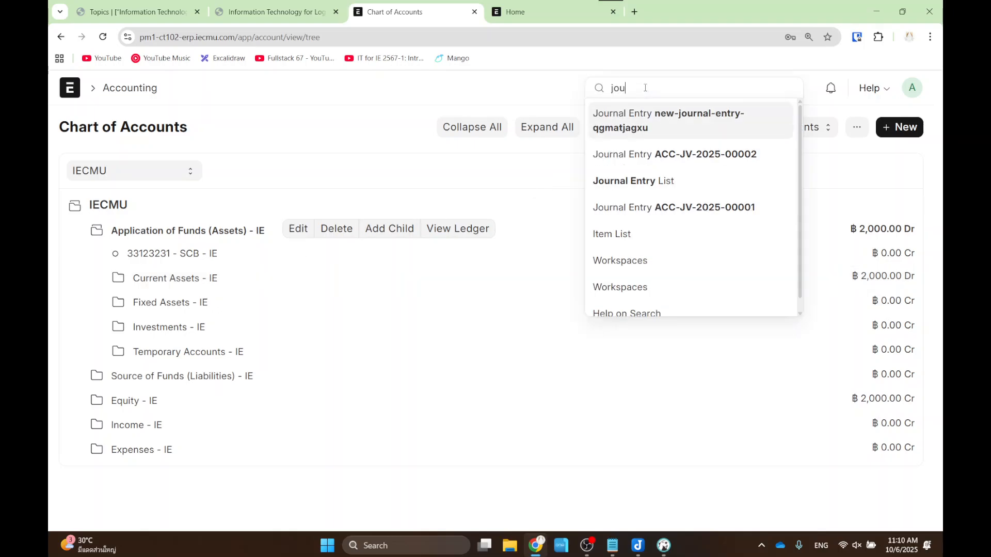
{"action": "type", "text": "nral"}
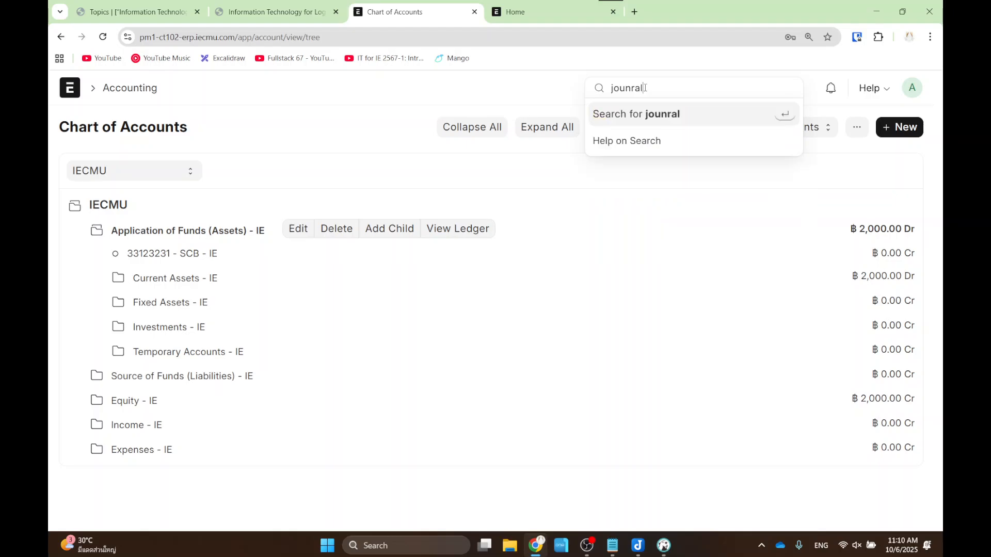
{"action": "type", "text": " ent"}
{"action": "key", "text": "ctrl+BackSpace"}
{"action": "key", "text": "ctrl+BackSpace"}
{"action": "type", "text": "journal"}
{"action": "key", "text": "Return"}
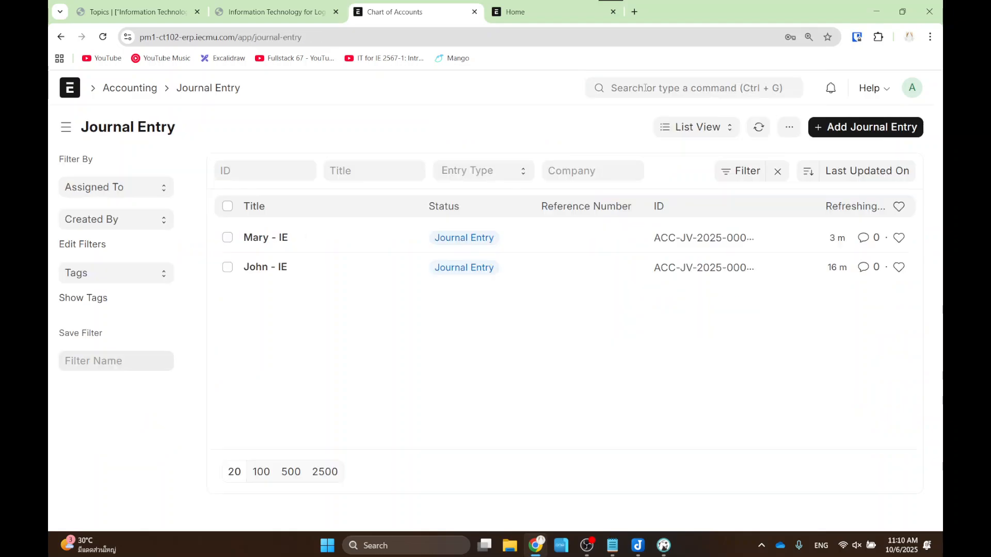
{"action": "left_click", "coordinate": [272, 242]}
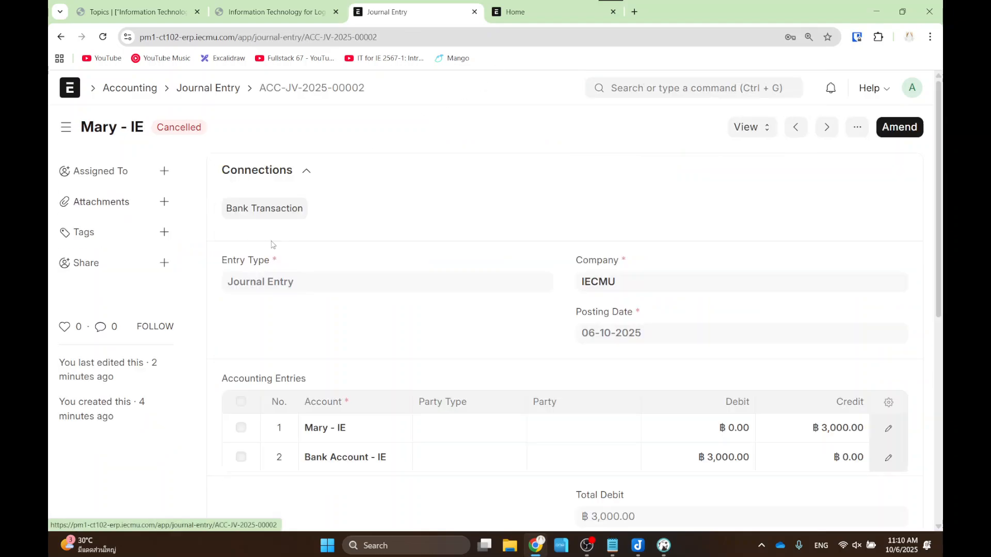
- Amend it and change row 2's account from Bank Account - IE to 33123231 - SCB - IE
{"action": "left_click", "coordinate": [900, 127]}
{"action": "left_click", "coordinate": [265, 419]}
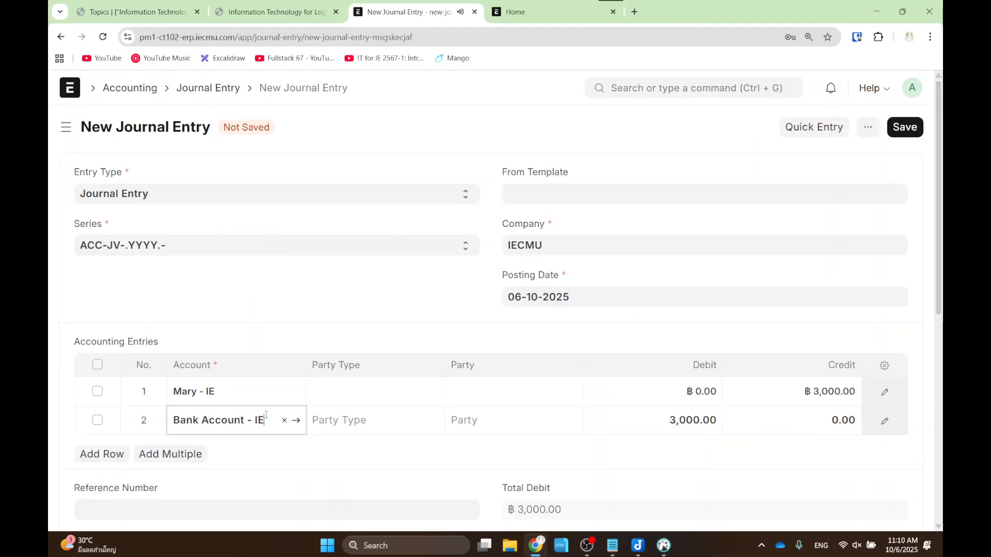
{"action": "left_click_drag", "start_coordinate": [266, 419], "coordinate": [164, 421]}
{"action": "key", "text": "BackSpace"}
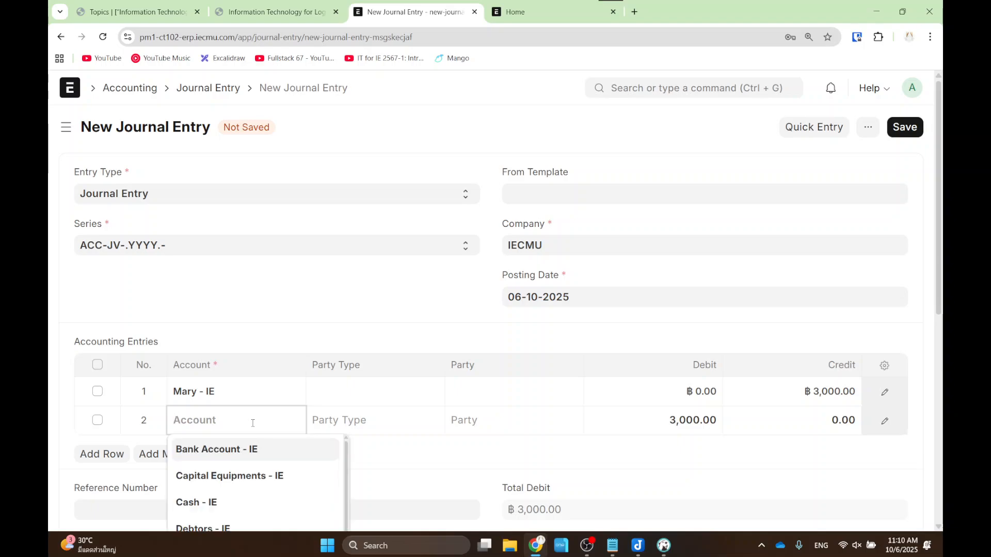
{"action": "type", "text": "sb"}
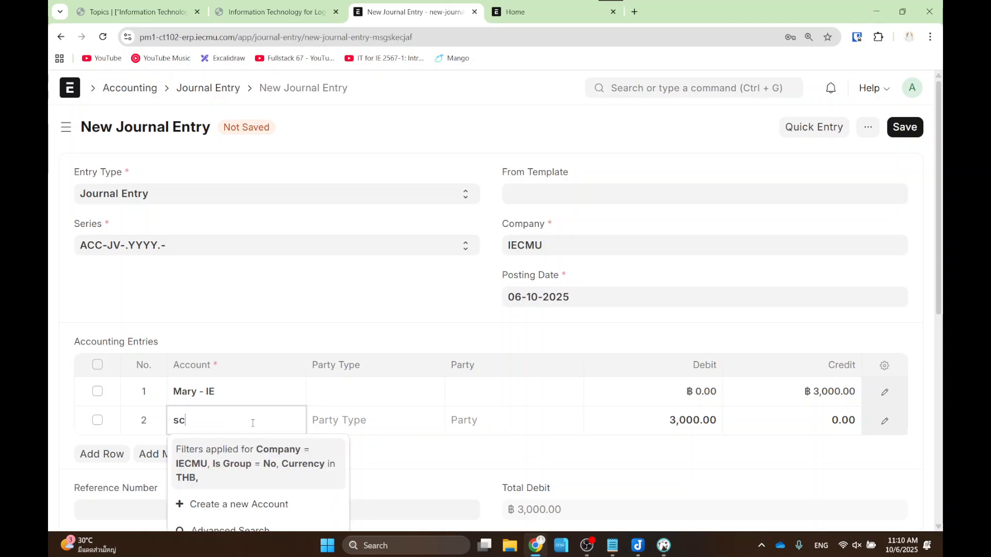
{"action": "left_click", "coordinate": [228, 450]}
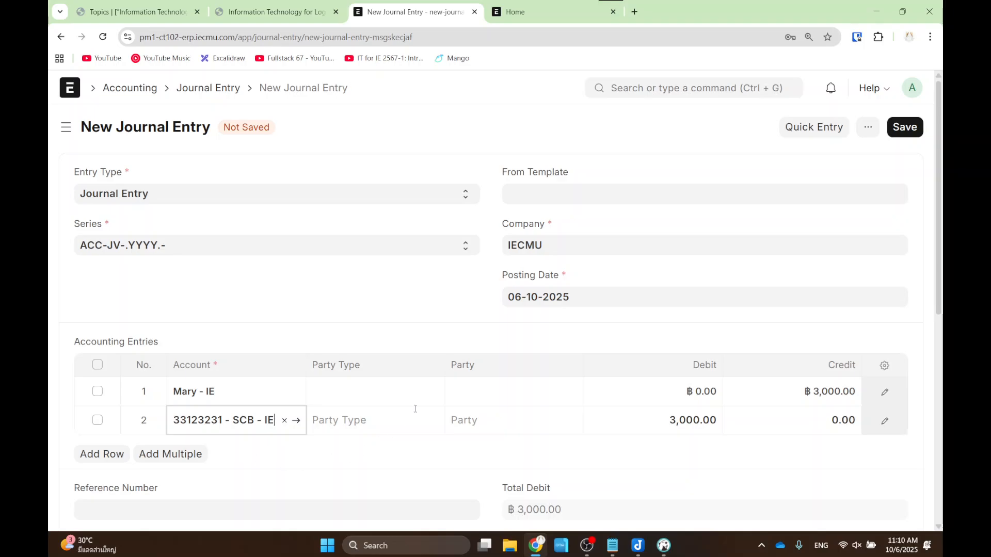
{"action": "left_click", "coordinate": [895, 130]}
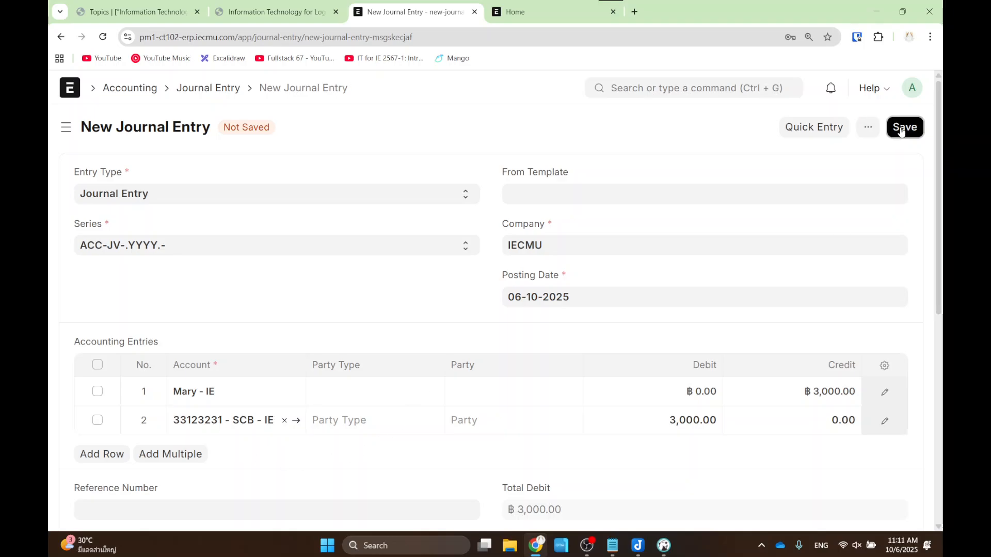
{"action": "left_click", "coordinate": [898, 128]}
{"action": "left_click", "coordinate": [676, 206]}
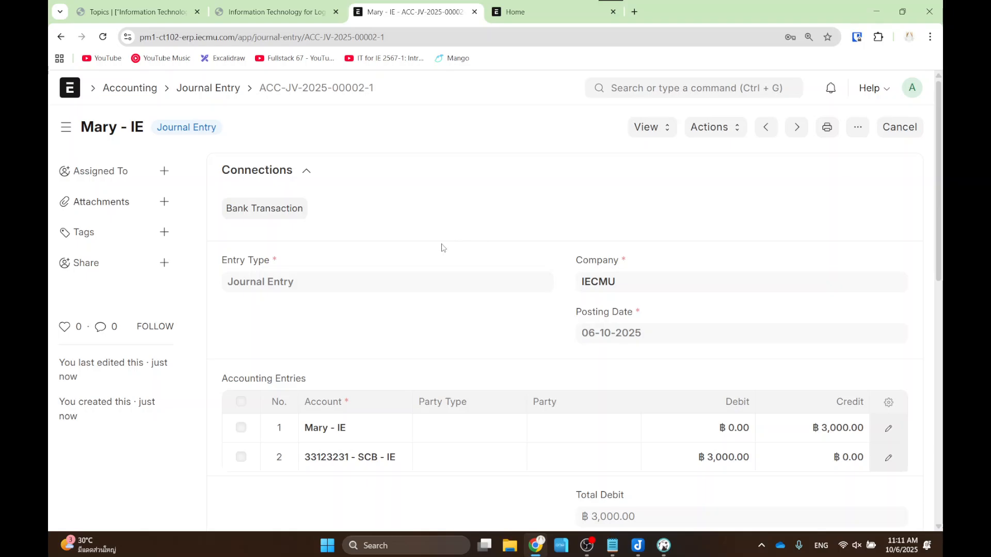
- Look through the amended entry's actions, connections and document options
{"action": "left_click", "coordinate": [715, 127]}
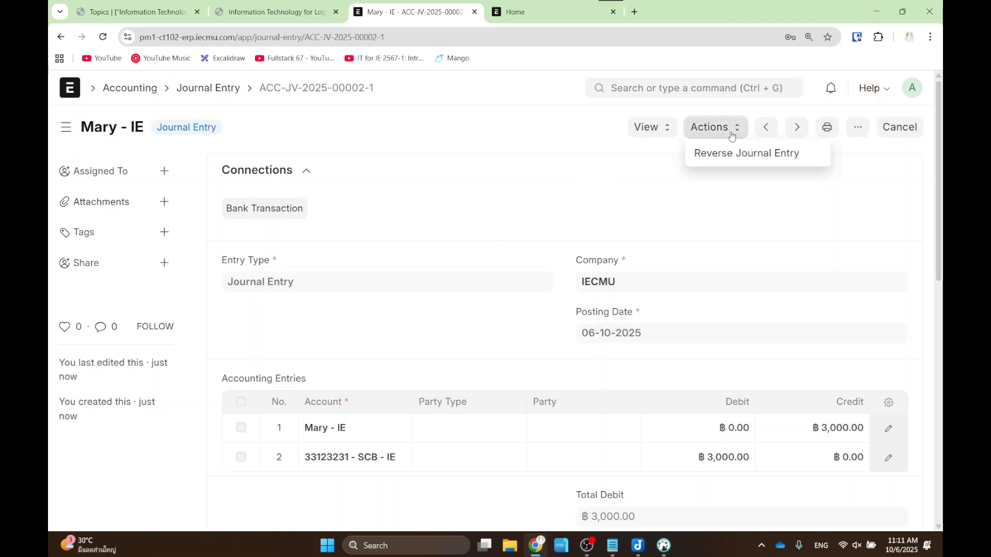
{"action": "left_click", "coordinate": [590, 173]}
{"action": "left_click", "coordinate": [857, 128]}
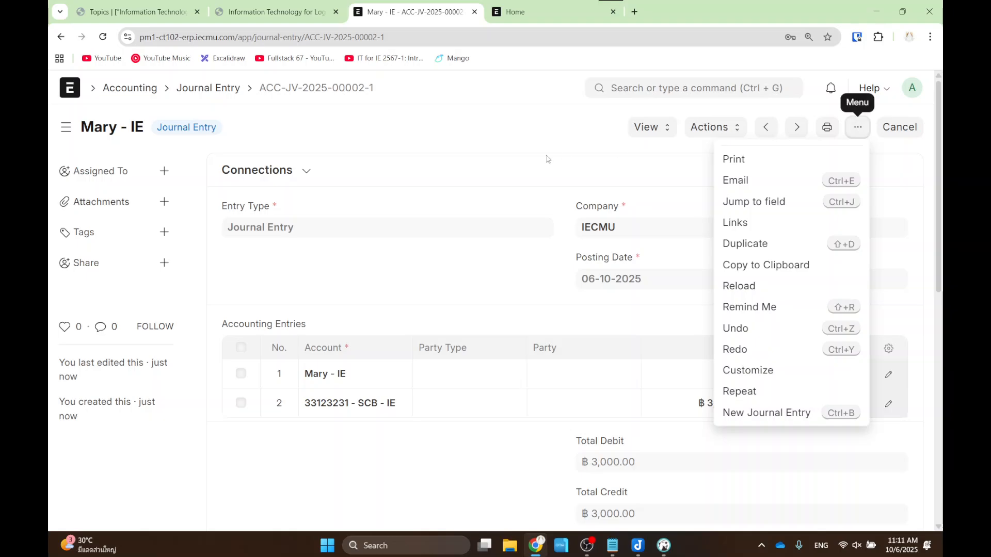
{"action": "left_click", "coordinate": [858, 128]}
- Open the cancelled 3,000 entry from the list and expand its More Information section
{"action": "left_click", "coordinate": [220, 90]}
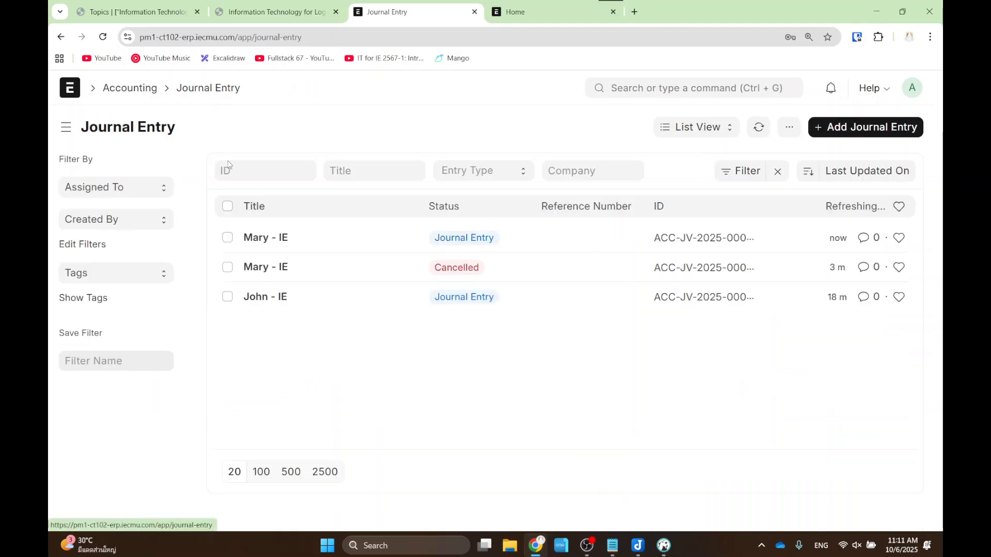
{"action": "left_click", "coordinate": [274, 267]}
{"action": "scroll", "coordinate": [570, 262], "scroll_direction": "down", "scroll_amount": 6}
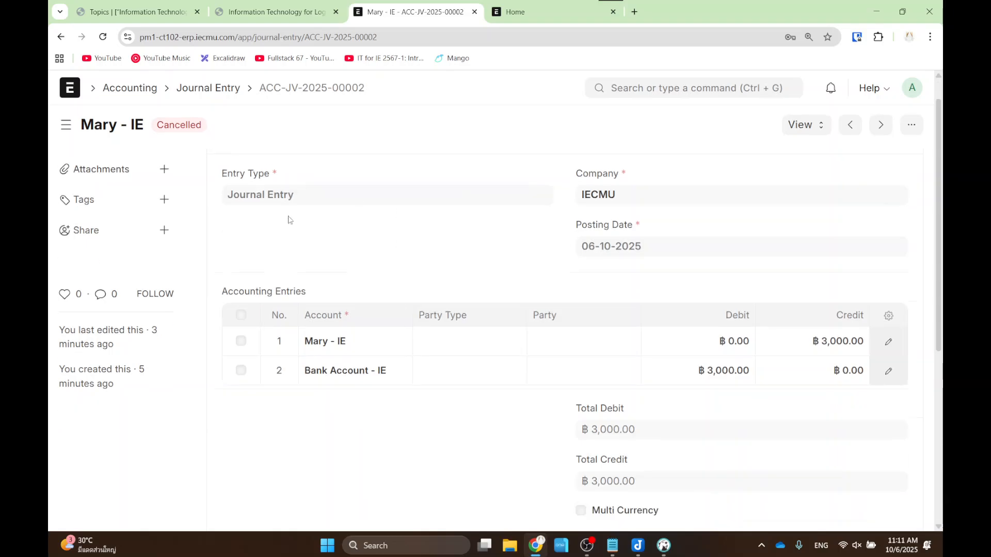
{"action": "scroll", "coordinate": [393, 349], "scroll_direction": "up", "scroll_amount": 5}
{"action": "scroll", "coordinate": [361, 319], "scroll_direction": "down", "scroll_amount": 5}
{"action": "left_click", "coordinate": [306, 243]}
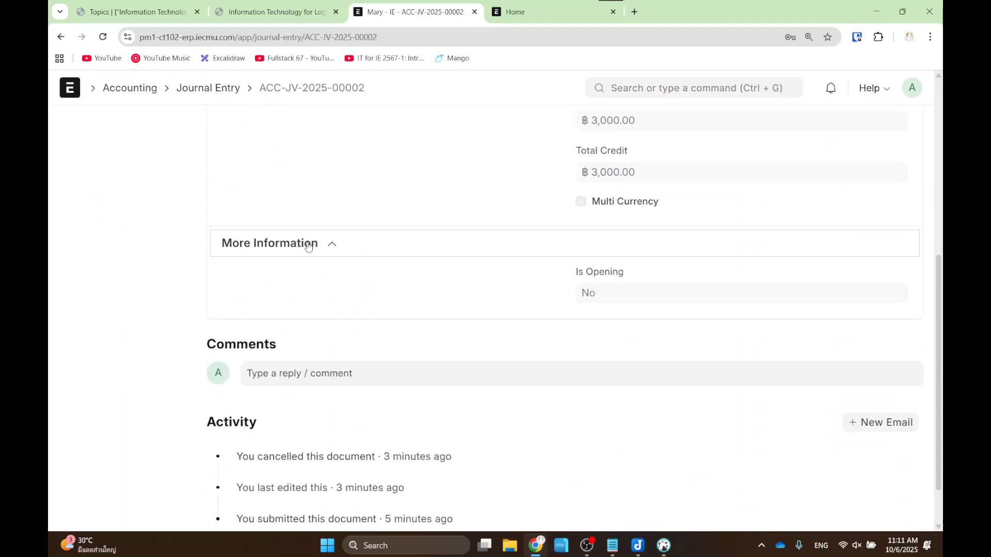
- Open the amended entry and follow its Amended From link to ACC-JV-2025-00002
{"action": "left_click", "coordinate": [64, 41]}
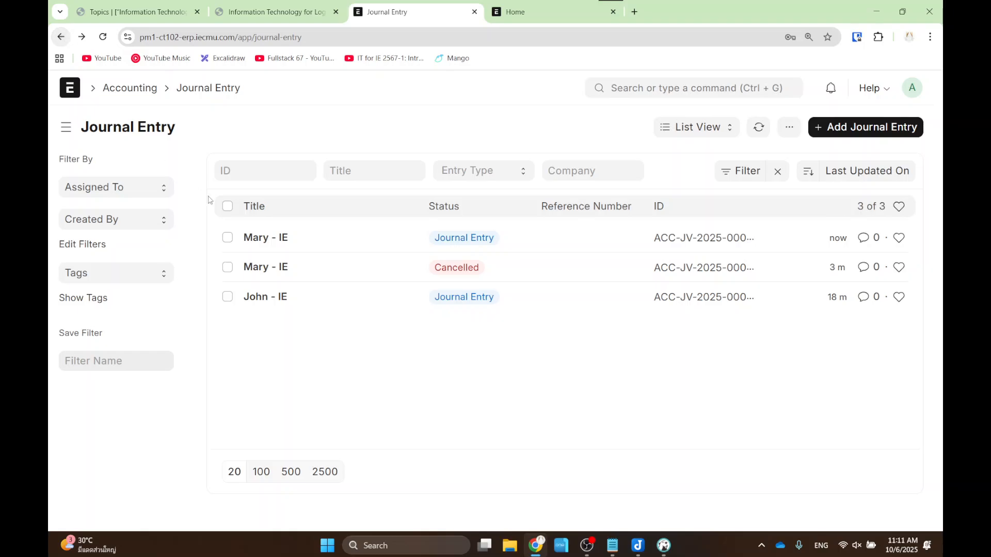
{"action": "left_click", "coordinate": [271, 242]}
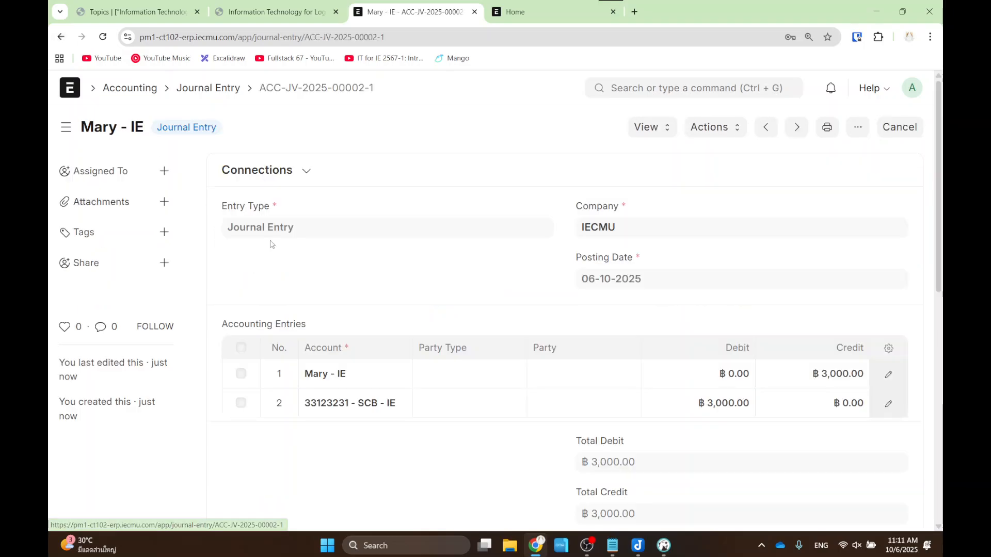
{"action": "scroll", "coordinate": [269, 310], "scroll_direction": "down", "scroll_amount": 5}
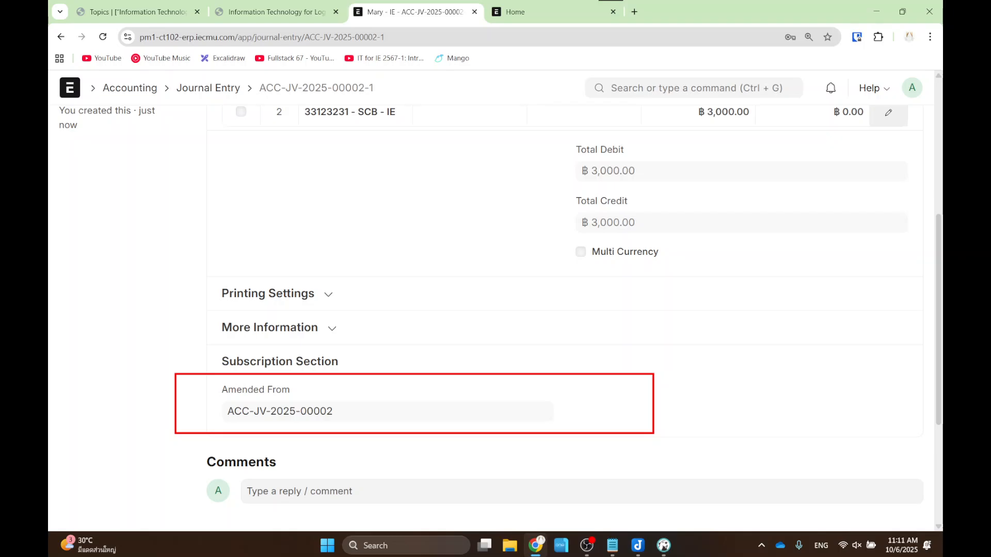
{"action": "scroll", "coordinate": [661, 413], "scroll_direction": "up", "scroll_amount": 6}
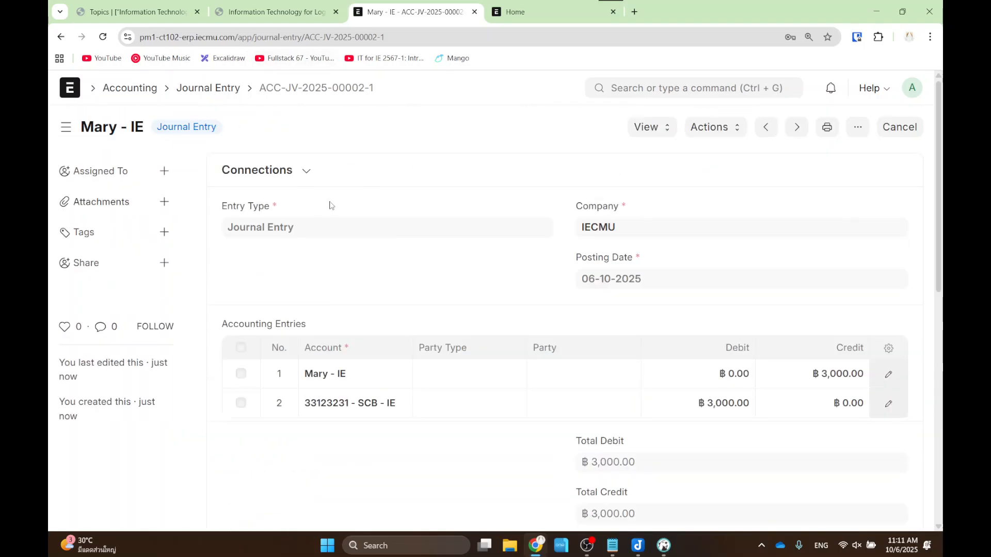
{"action": "scroll", "coordinate": [291, 336], "scroll_direction": "down", "scroll_amount": 10}
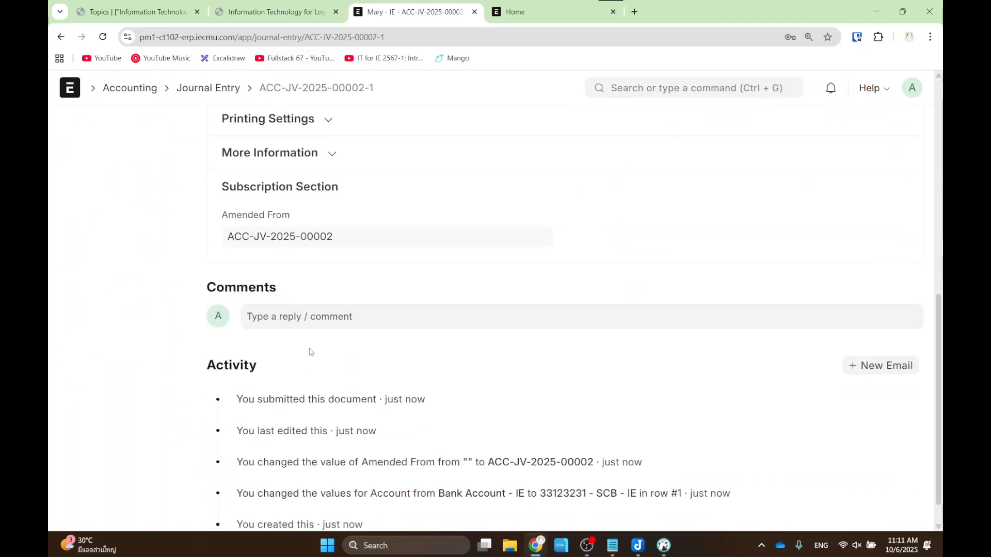
{"action": "left_click", "coordinate": [292, 238]}
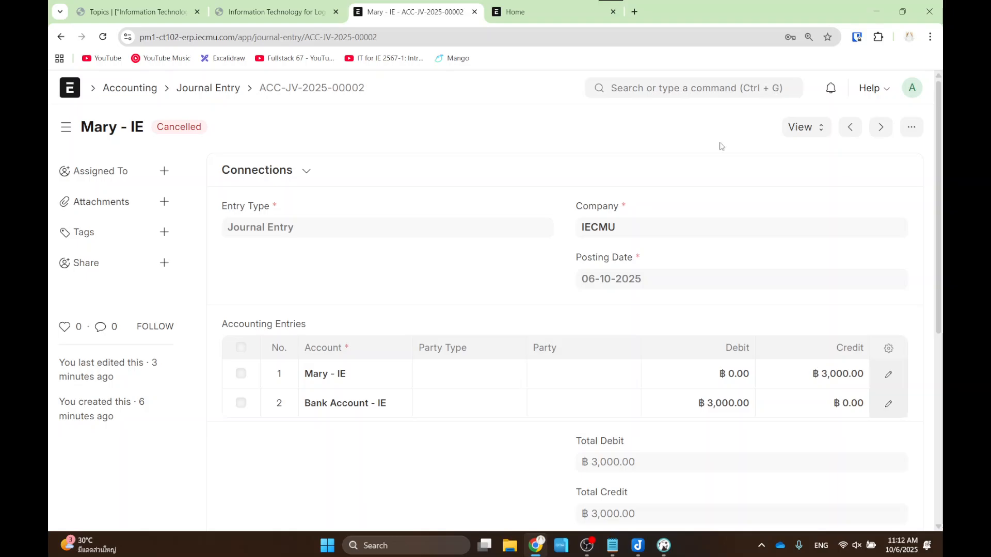
- Check the lecture slides, then return to the journal entry in ERPNext
{"action": "left_click", "coordinate": [679, 93]}
{"action": "left_click", "coordinate": [319, 17]}
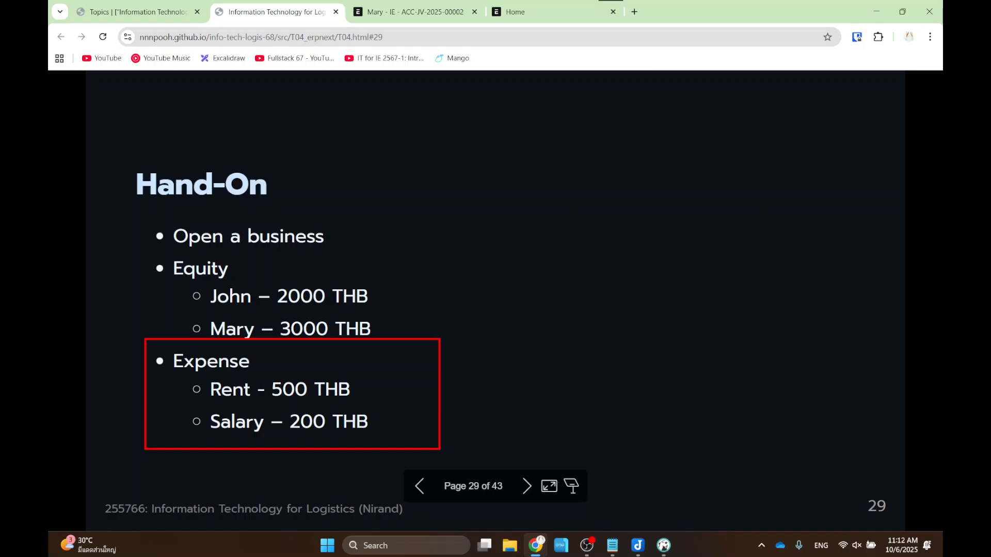
{"action": "left_click", "coordinate": [428, 13]}
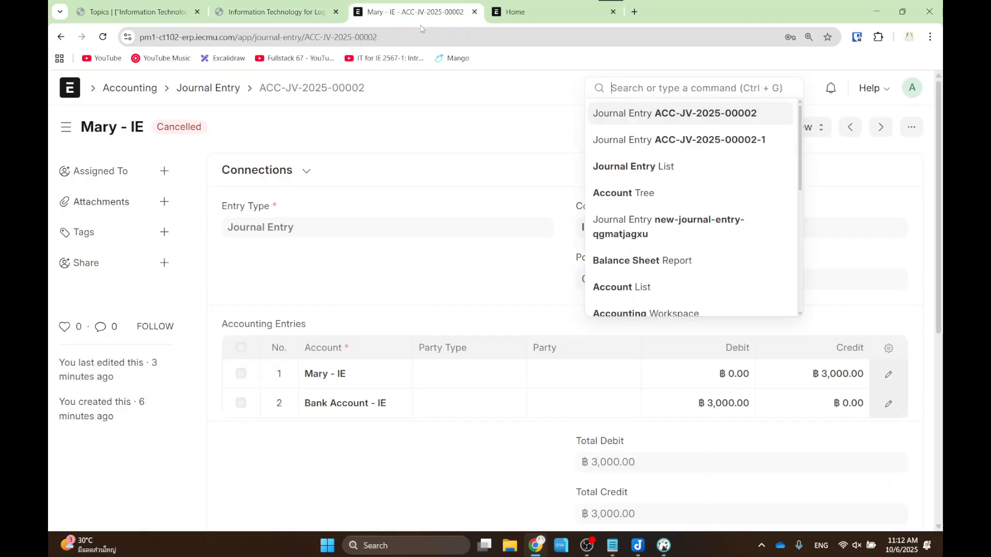
{"action": "left_click", "coordinate": [473, 171]}
- Reopen the Chart of Accounts via a 'chart of' search, showing ฿5,000.00 assets and equity
{"action": "left_click", "coordinate": [639, 82]}
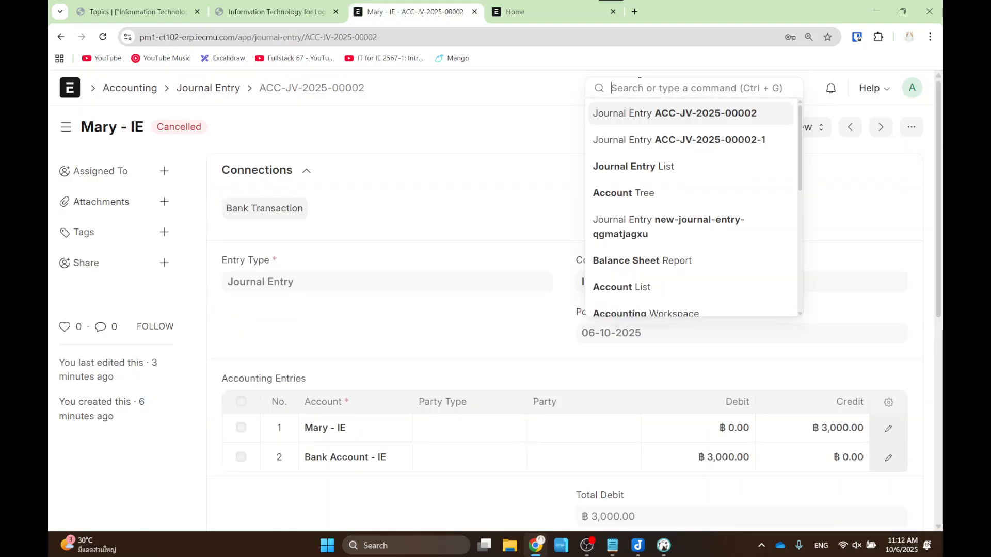
{"action": "type", "text": "chart of"}
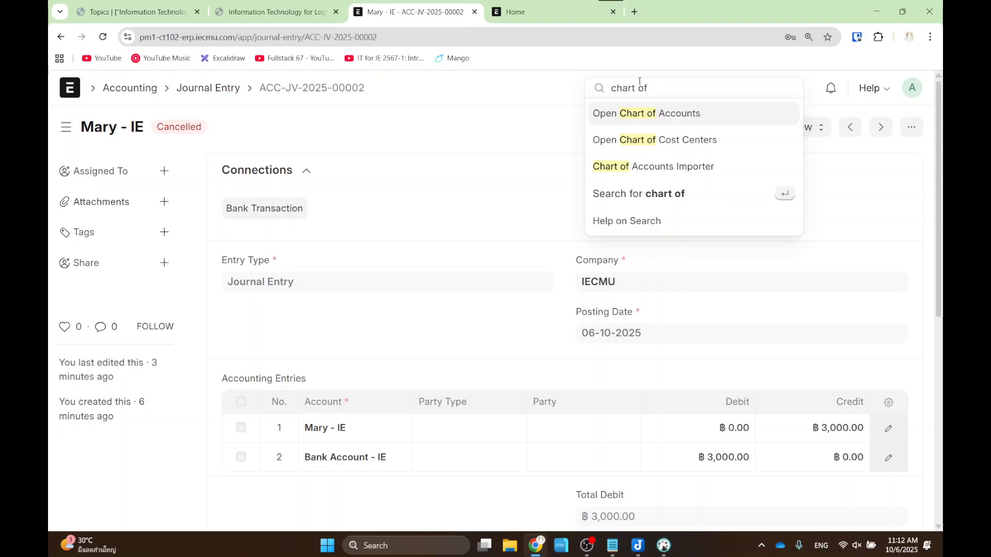
{"action": "key", "text": "Return"}
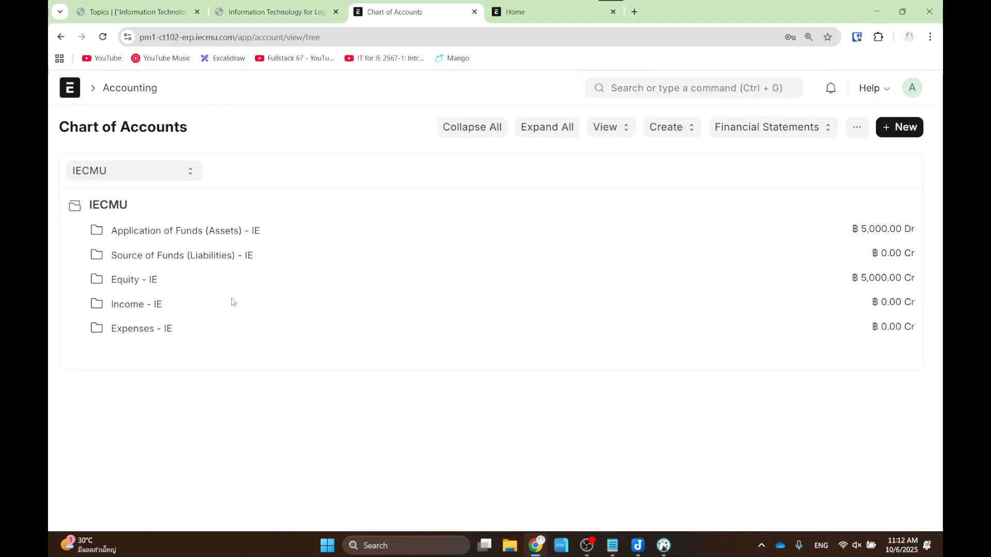
- Expand Expenses - IE down to Indirect Expenses to list its child accounts
{"action": "left_click", "coordinate": [150, 332]}
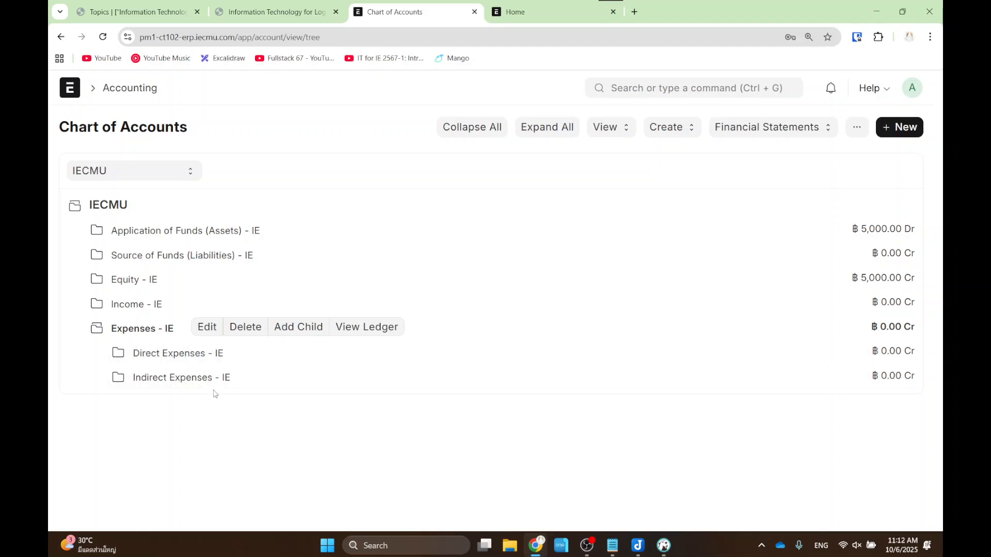
{"action": "left_click", "coordinate": [182, 355]}
{"action": "left_click", "coordinate": [189, 378]}
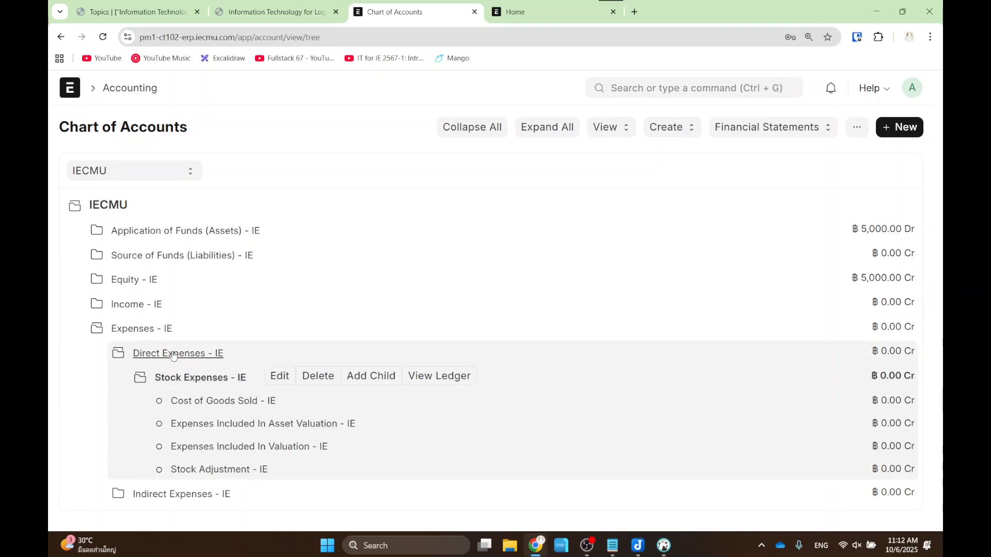
{"action": "left_click", "coordinate": [170, 353]}
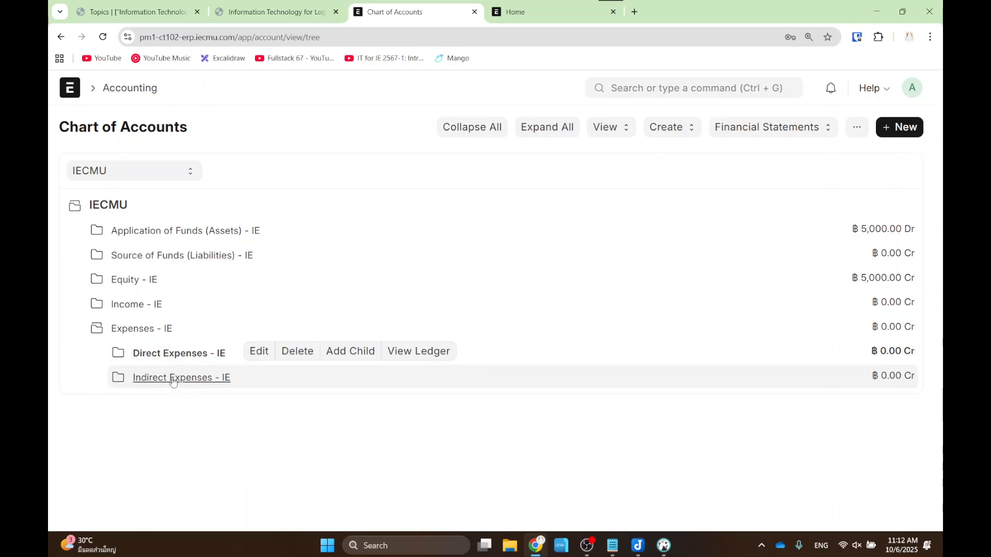
{"action": "left_click", "coordinate": [173, 380]}
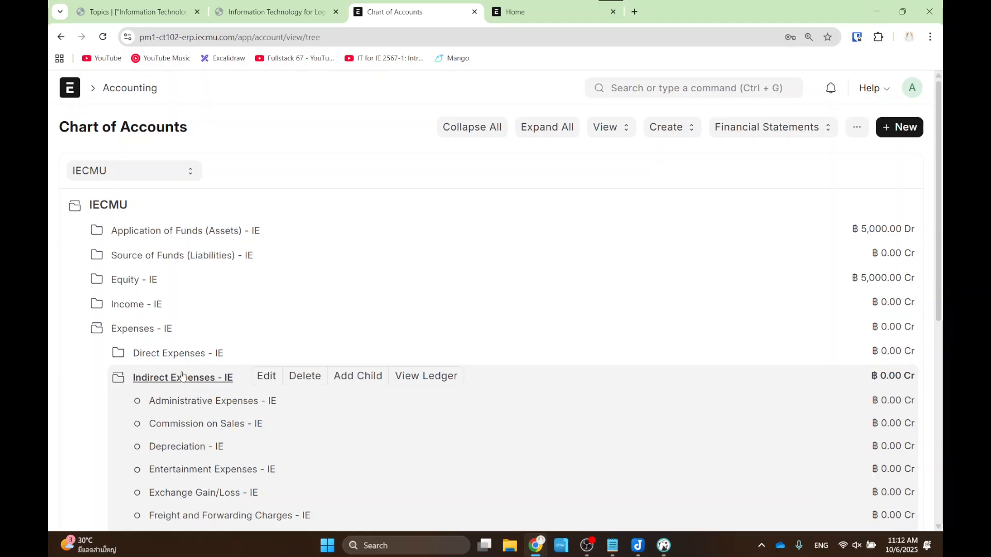
{"action": "scroll", "coordinate": [181, 376], "scroll_direction": "down", "scroll_amount": 3}
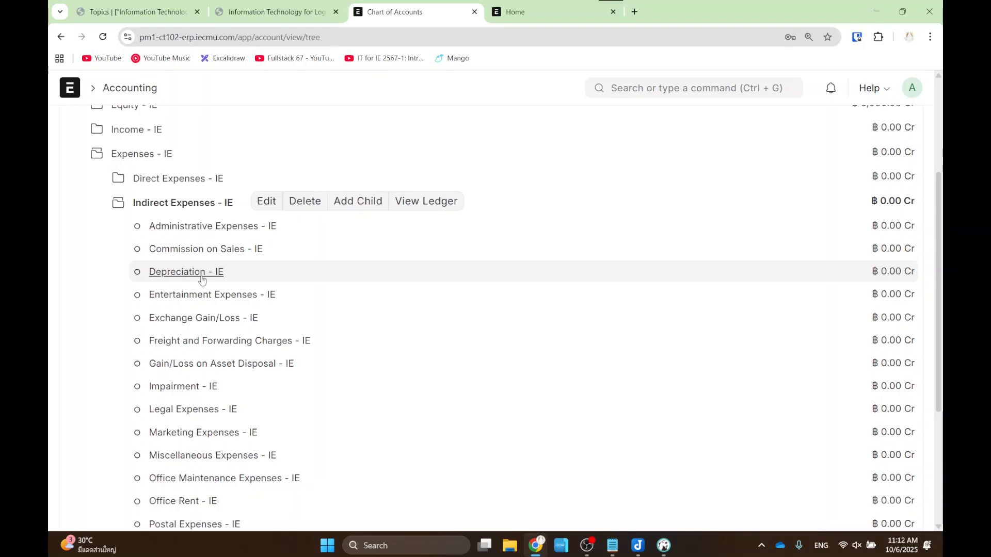
{"action": "scroll", "coordinate": [200, 281], "scroll_direction": "down", "scroll_amount": 4}
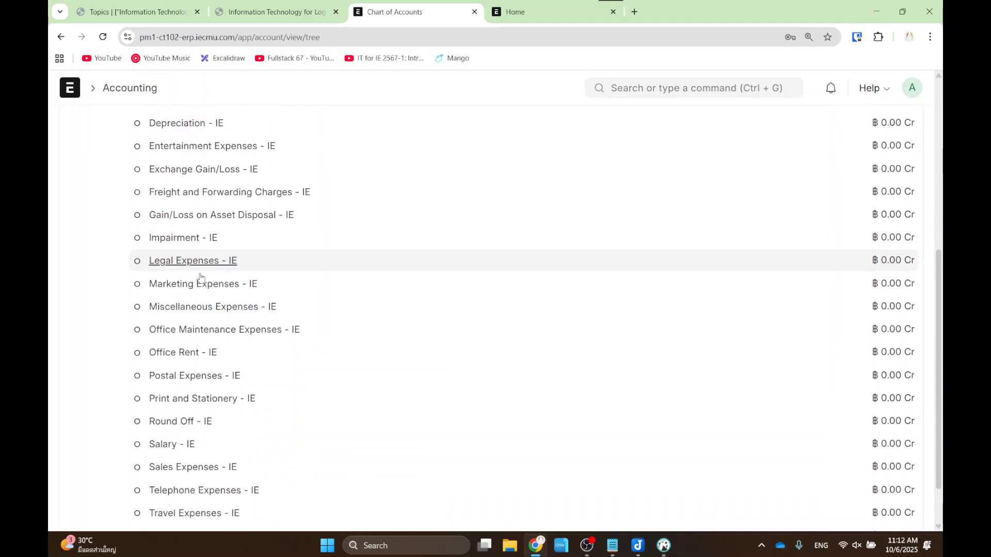
- Highlight the Office Rent - IE and Salary - IE accounts with on-screen annotations
{"action": "key", "text": "ctrl+2"}
{"action": "left_click_drag", "start_coordinate": [122, 285], "coordinate": [266, 309]}
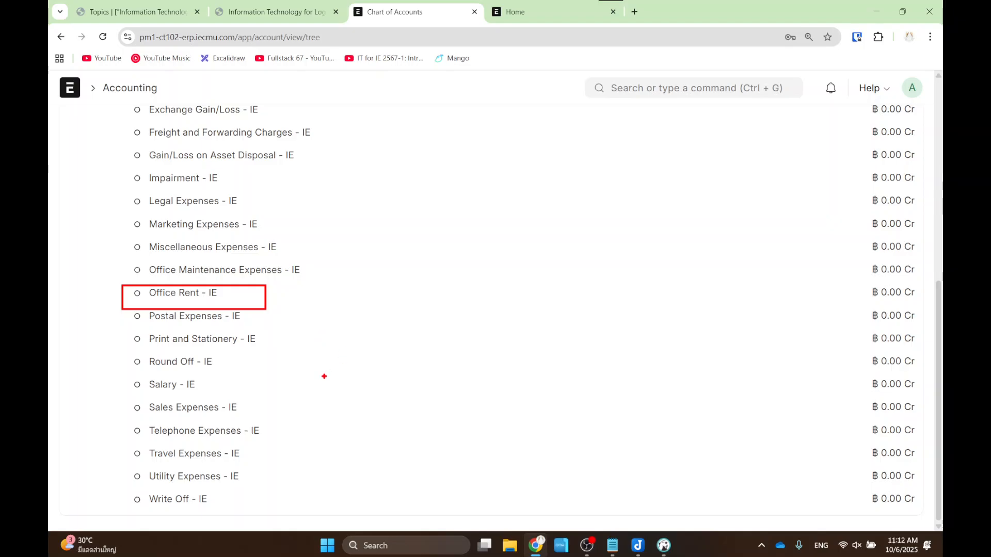
{"action": "left_click_drag", "start_coordinate": [119, 376], "coordinate": [227, 396]}
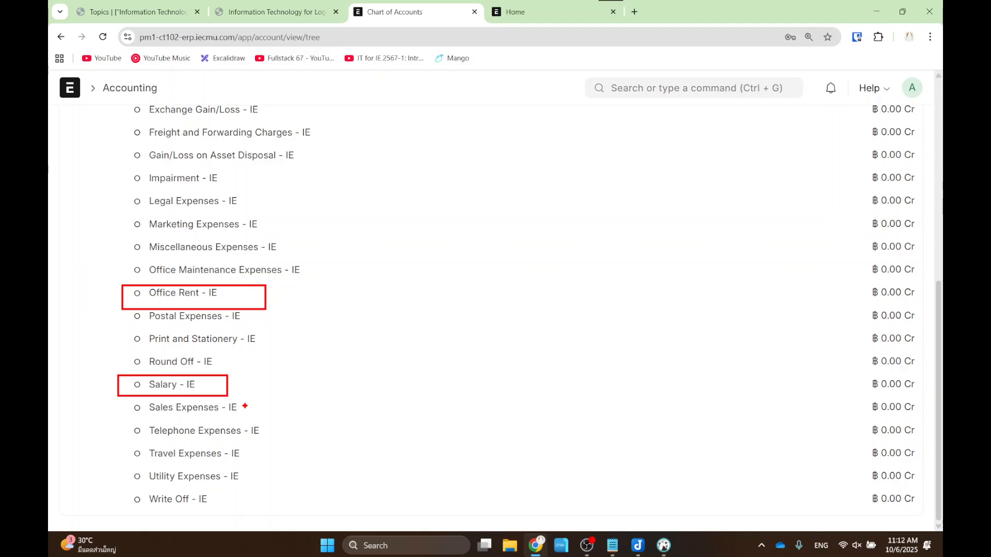
{"action": "key", "text": "Escape"}
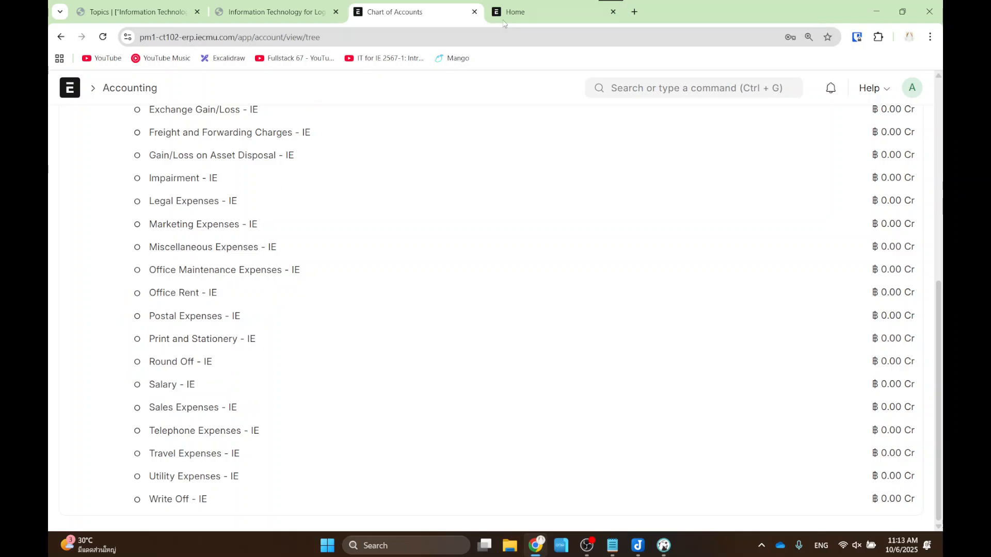
- Open the Journal Entry List through a 'journal e' search
{"action": "left_click", "coordinate": [518, 15]}
{"action": "left_click", "coordinate": [405, 15]}
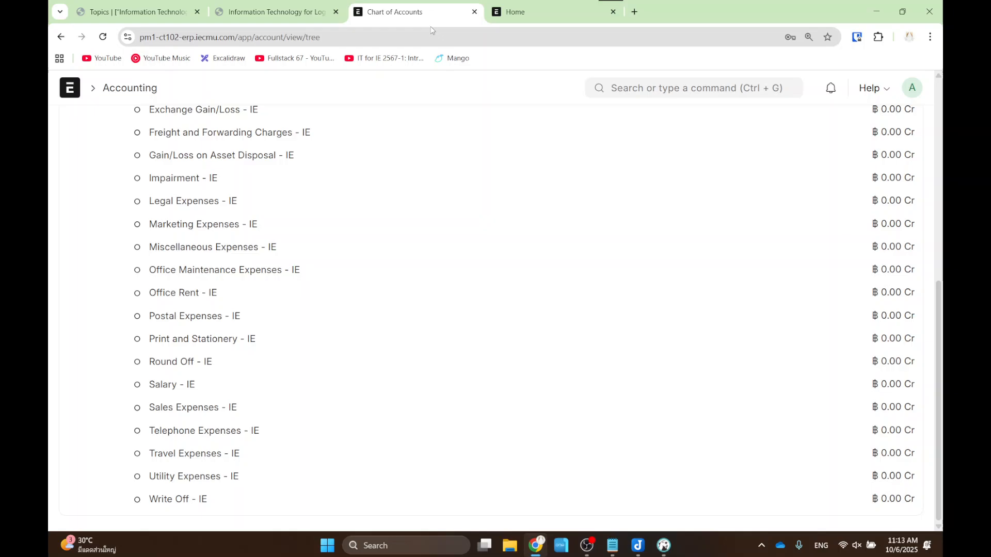
{"action": "left_click", "coordinate": [639, 87]}
{"action": "type", "text": "journal e"}
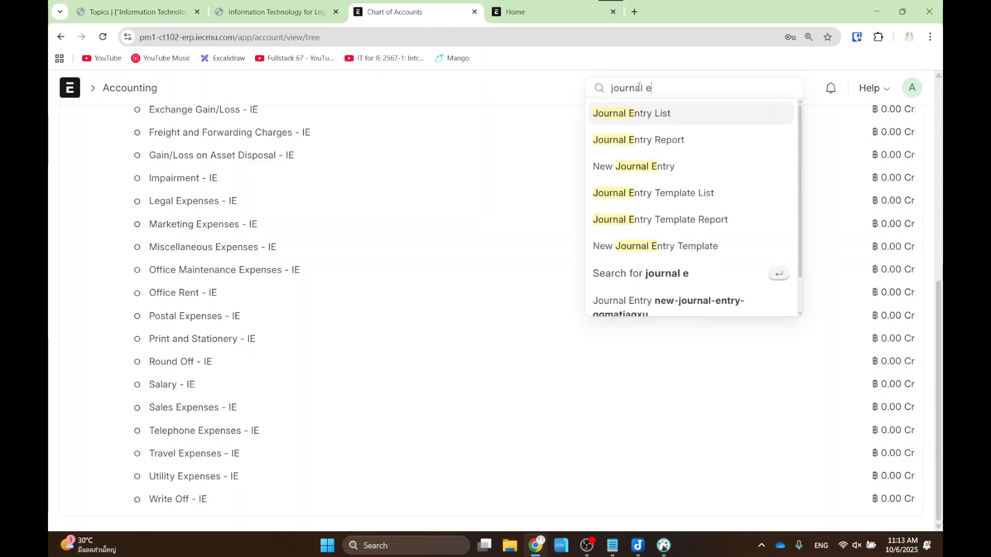
{"action": "left_click", "coordinate": [631, 111]}
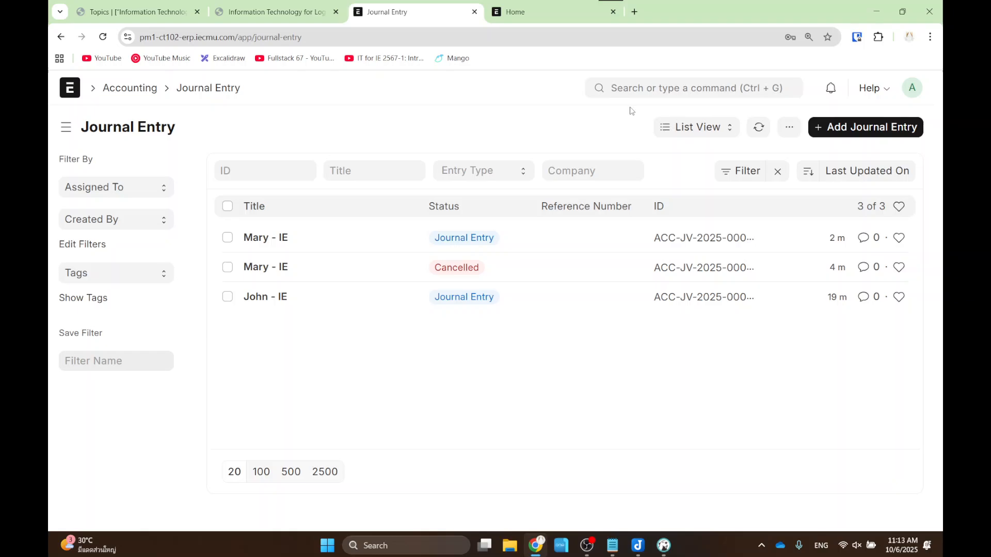
- Add a new journal entry with Office Rent - IE as row 1's account
{"action": "left_click", "coordinate": [841, 131]}
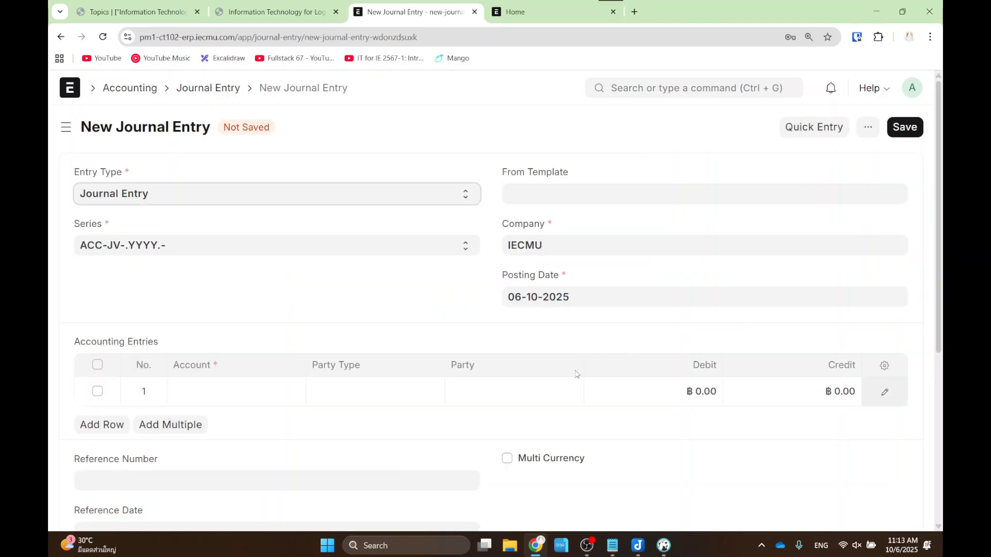
{"action": "left_click", "coordinate": [242, 396]}
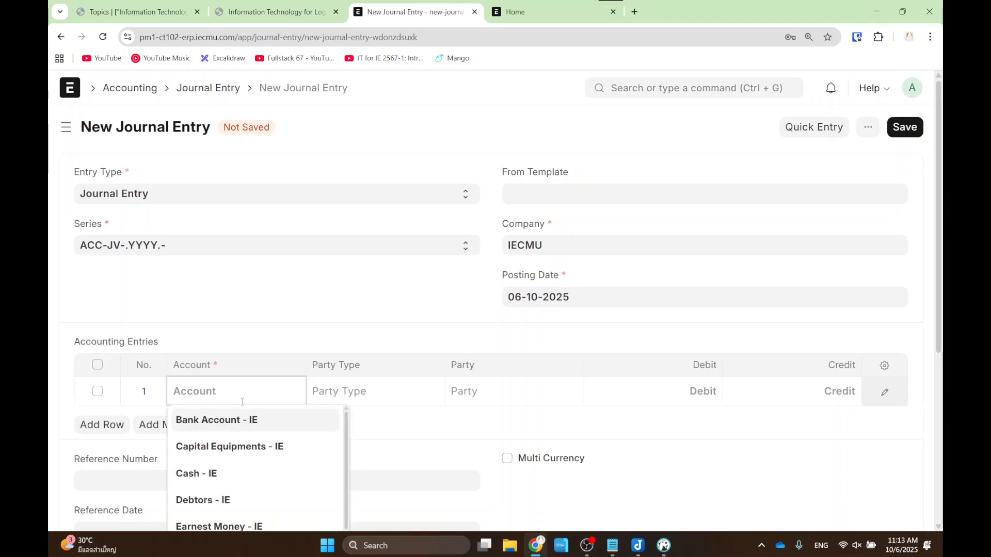
{"action": "type", "text": "rent"}
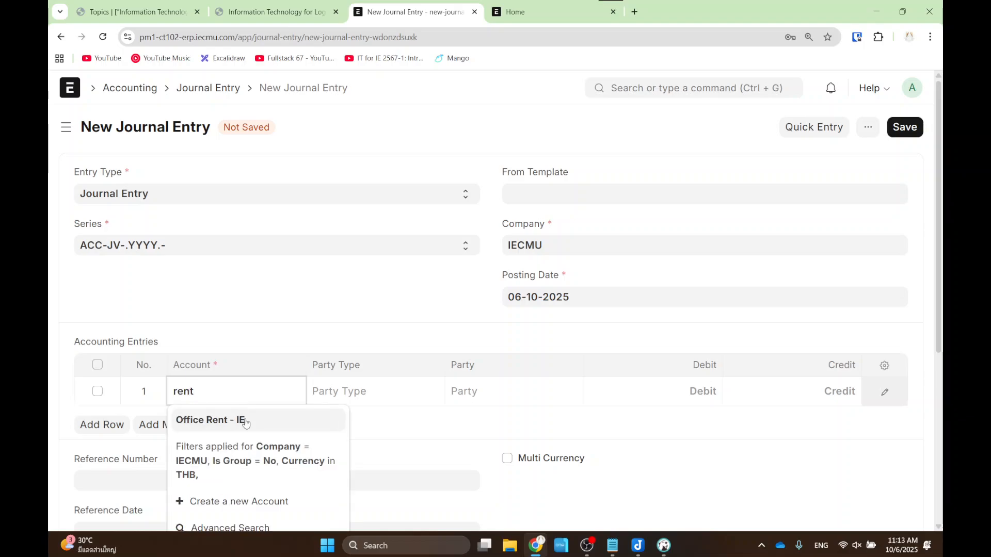
{"action": "left_click", "coordinate": [244, 419]}
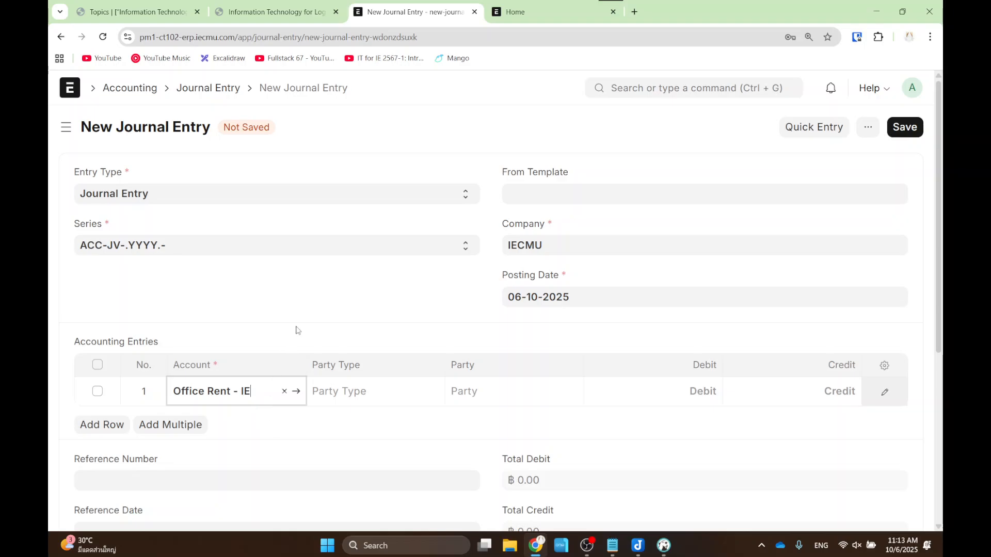
{"action": "left_click", "coordinate": [273, 11]}
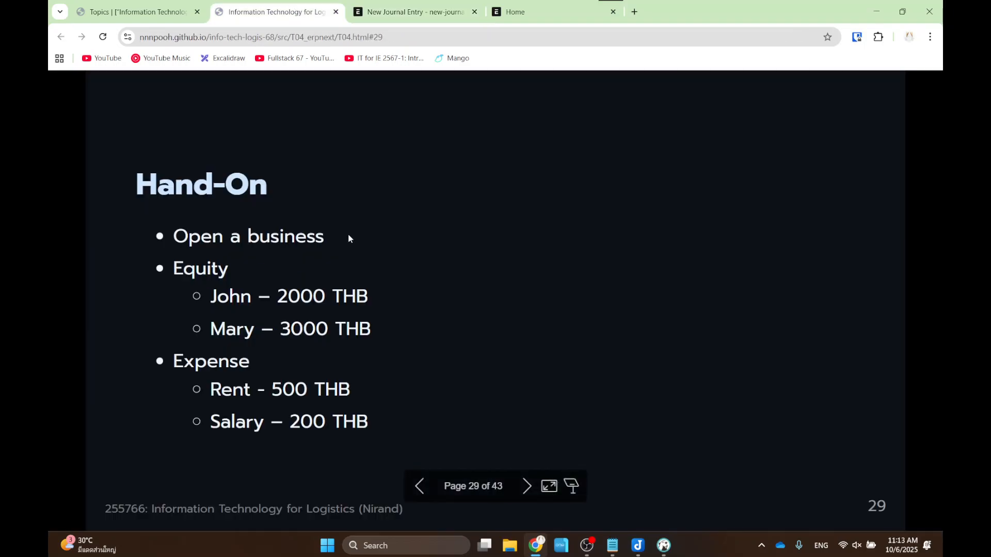
- Page back to the rules slide showing that expenses increase as debits
{"action": "key", "text": "Left"}
{"action": "key", "text": "Left"}
{"action": "key", "text": "Left"}
{"action": "key", "text": "Left"}
{"action": "key", "text": "Left"}
{"action": "key", "text": "Left"}
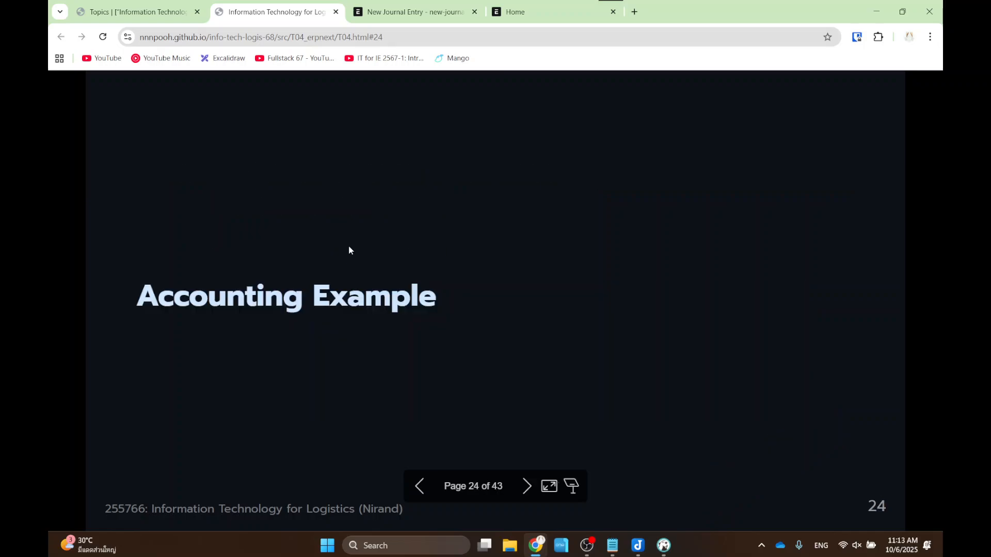
{"action": "key", "text": "Left"}
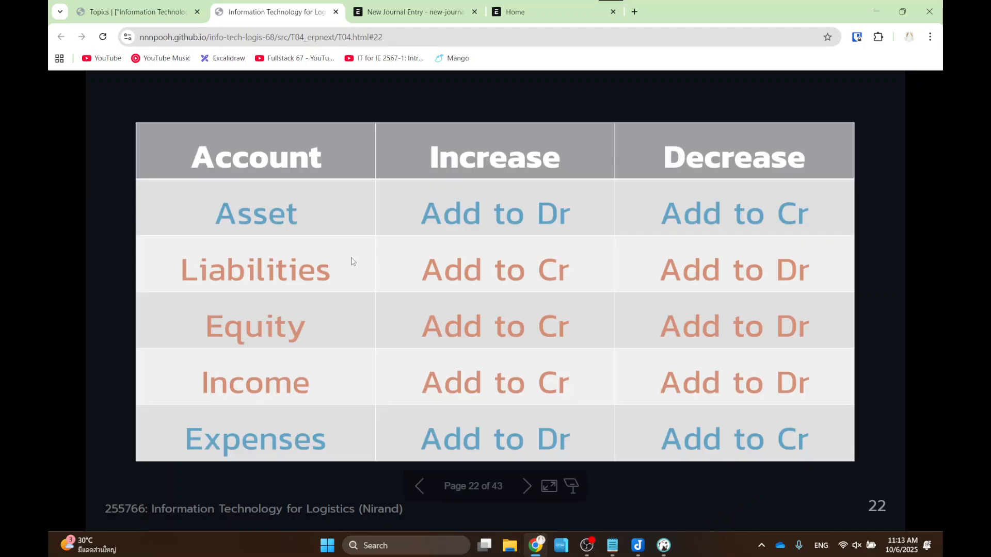
{"action": "left_click_drag", "start_coordinate": [160, 408], "coordinate": [352, 469]}
{"action": "left_click_drag", "start_coordinate": [412, 119], "coordinate": [600, 181]}
{"action": "mouse_move", "coordinate": [415, 419]}
{"action": "left_mouse_down"}
{"action": "mouse_move", "coordinate": [516, 456]}
{"action": "mouse_move", "coordinate": [580, 462]}
{"action": "left_mouse_up"}
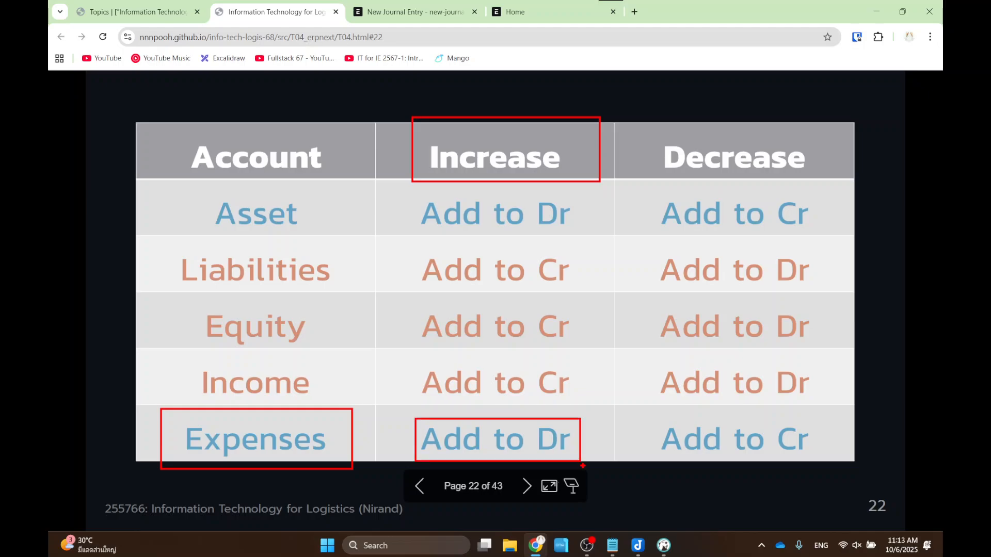
- Begin row 1's Office Rent debit after checking the Hand-On slide's 500 THB rent amount
{"action": "left_click", "coordinate": [423, 12]}
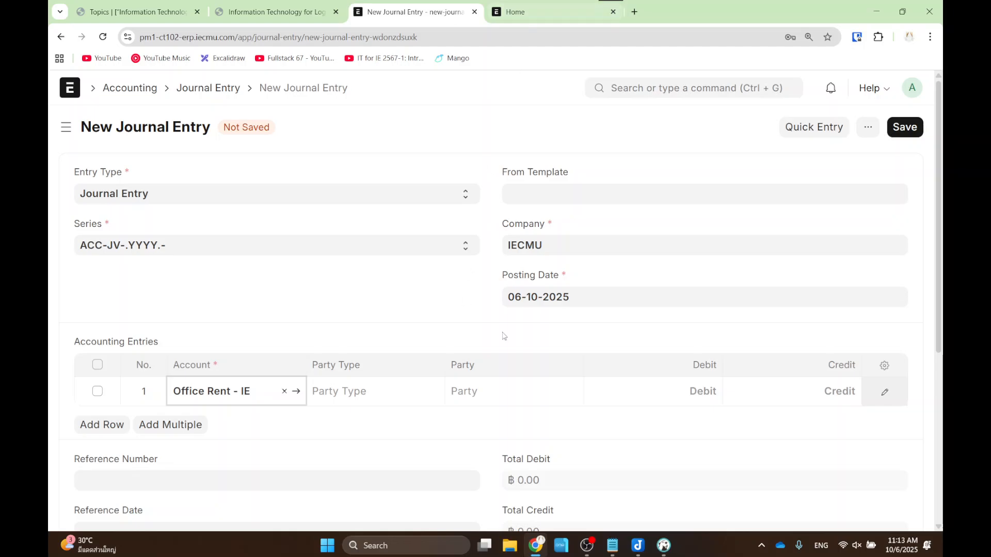
{"action": "left_click", "coordinate": [654, 392]}
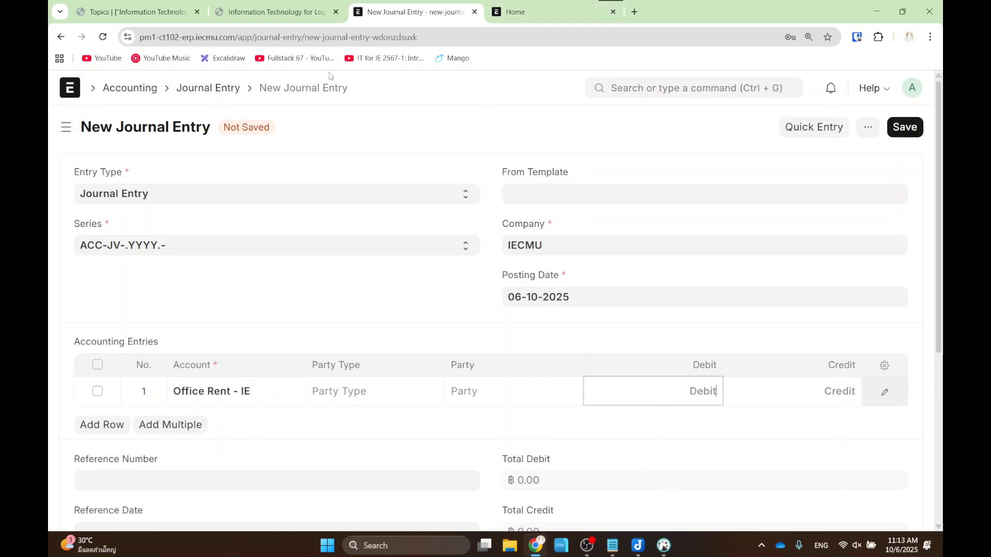
{"action": "left_click", "coordinate": [266, 4]}
{"action": "key", "text": "Right"}
{"action": "key", "text": "Right"}
{"action": "key", "text": "Right"}
{"action": "key", "text": "Right"}
{"action": "key", "text": "Right"}
{"action": "key", "text": "Right"}
{"action": "key", "text": "Right"}
{"action": "key", "text": "Right"}
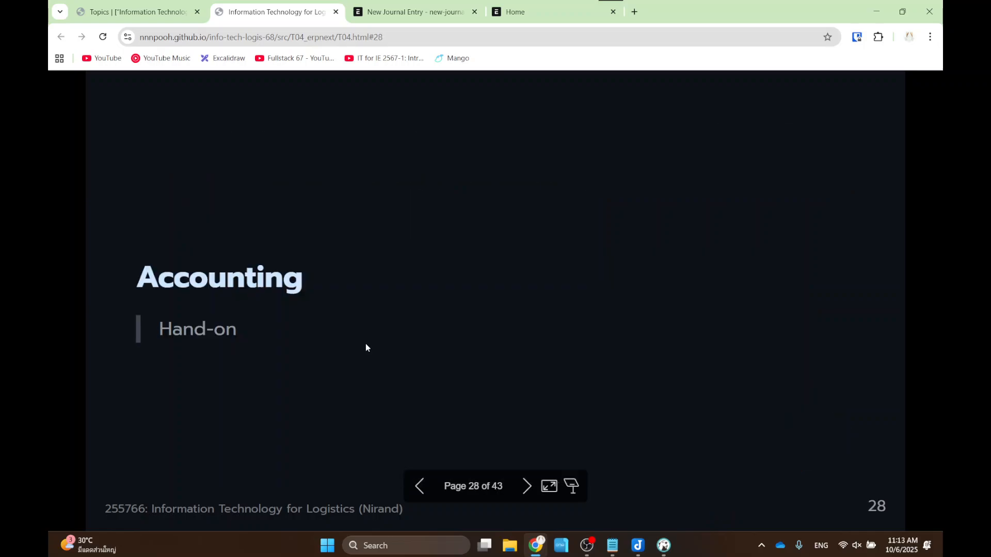
{"action": "key", "text": "Left"}
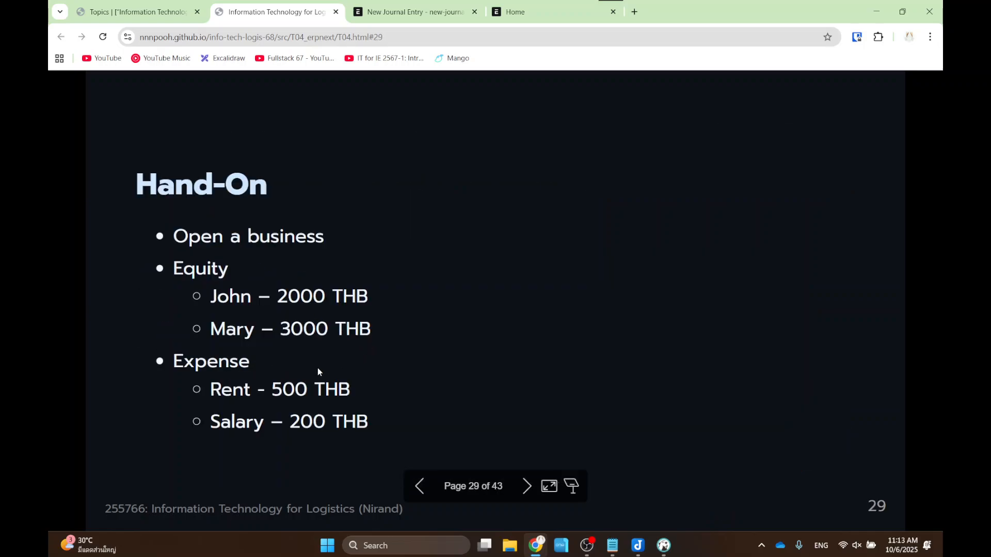
{"action": "left_click", "coordinate": [413, 12]}
- Debit Office Rent 500 and add row 2 crediting 33123231 - SCB - IE for ฿500
{"action": "type", "text": "500"}
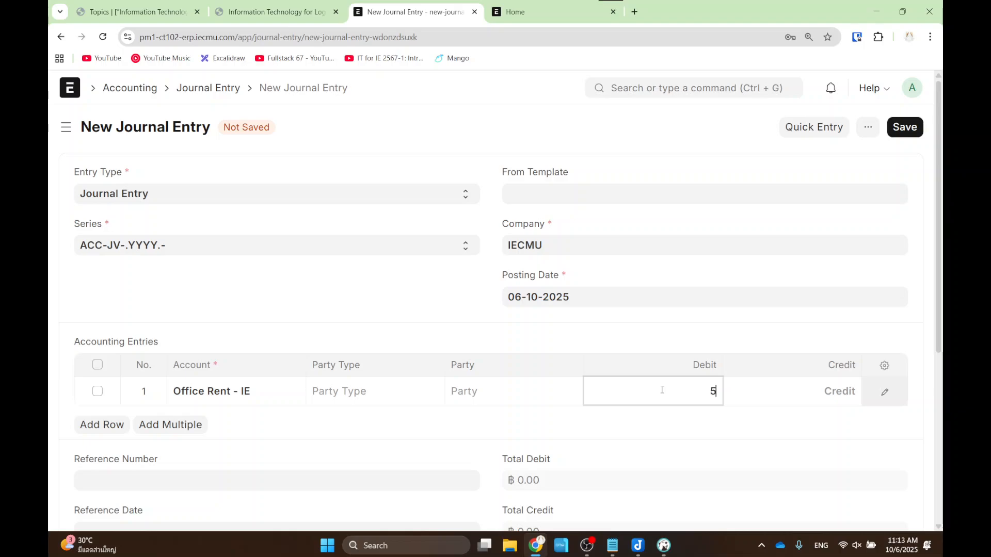
{"action": "left_click", "coordinate": [686, 340]}
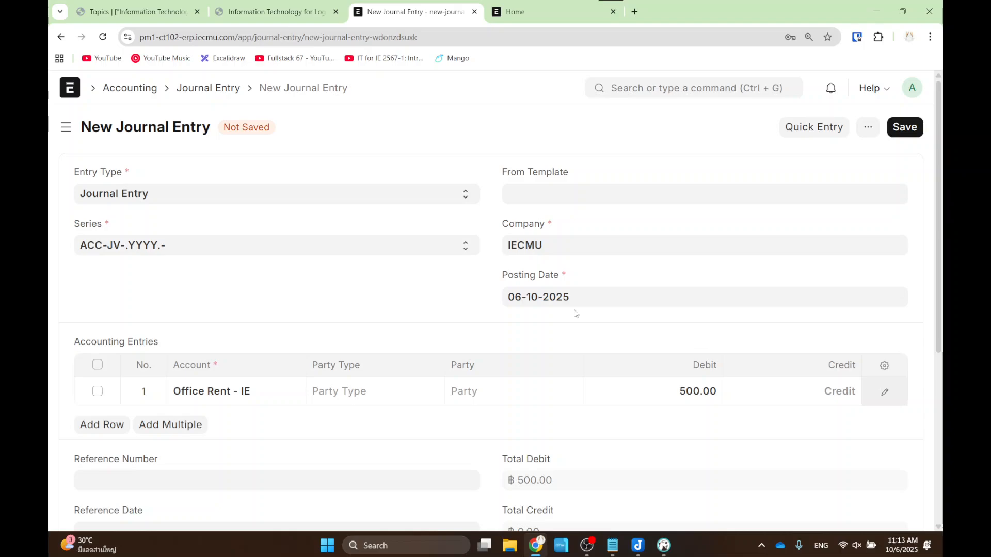
{"action": "left_click", "coordinate": [107, 427]}
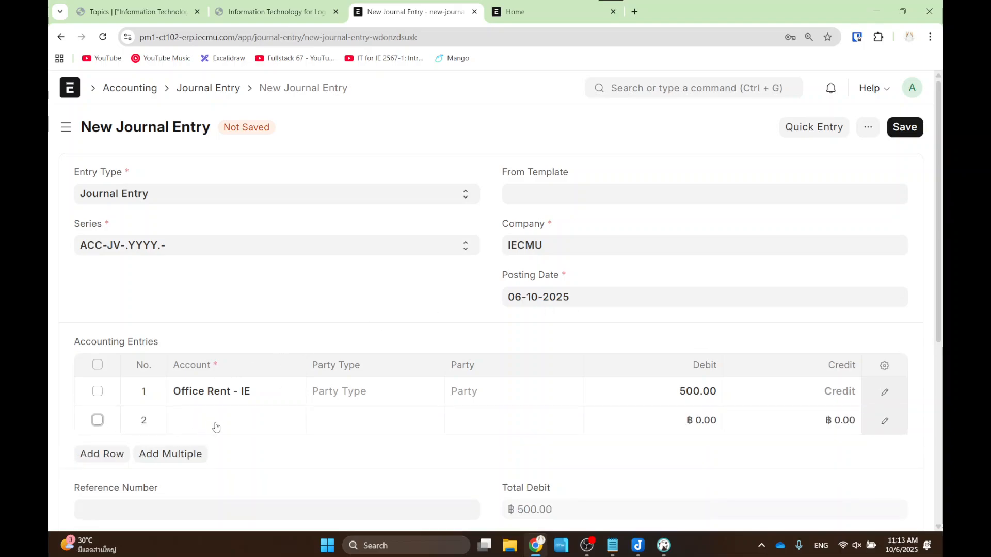
{"action": "left_click", "coordinate": [216, 422]}
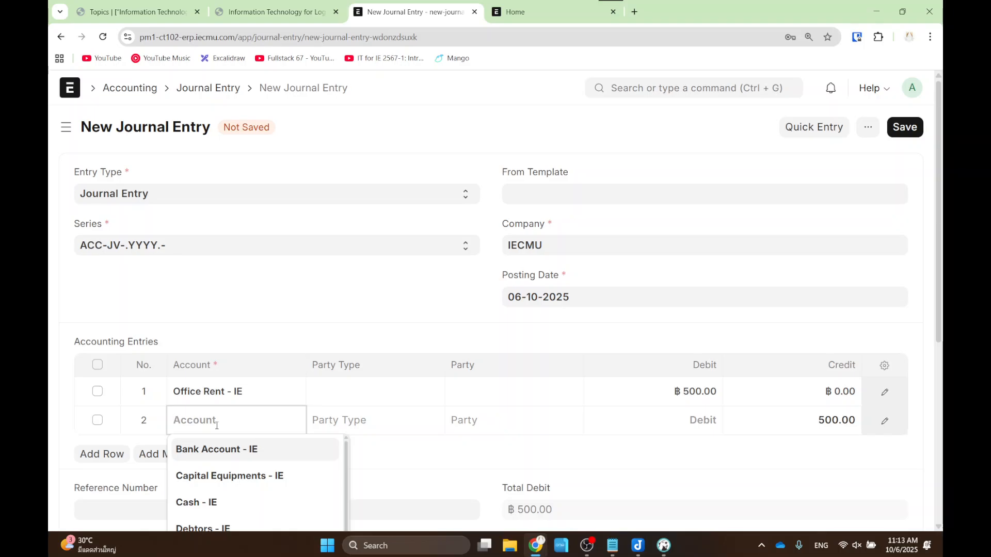
{"action": "type", "text": "scb"}
{"action": "left_click", "coordinate": [228, 466]}
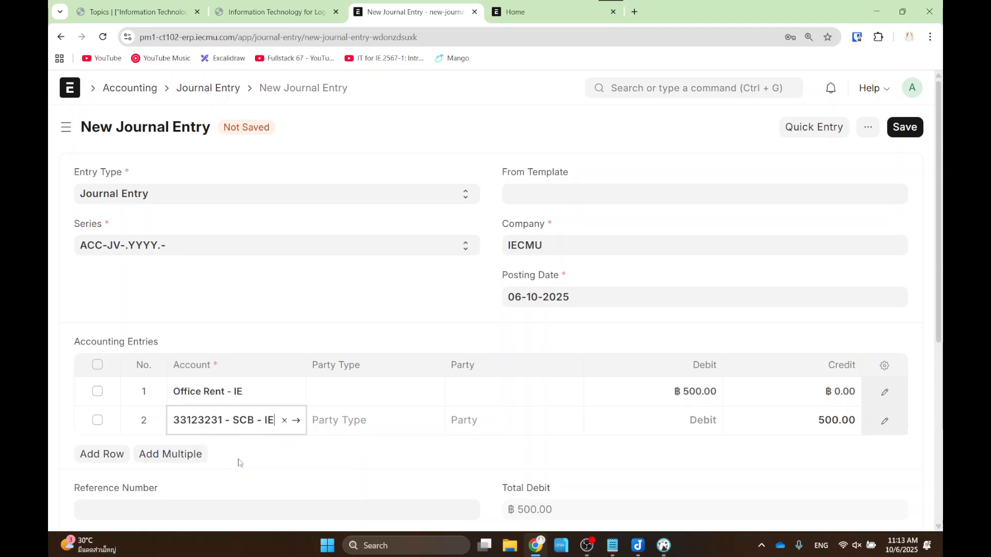
{"action": "left_click", "coordinate": [704, 454]}
{"action": "mouse_move", "coordinate": [654, 373]}
{"action": "left_mouse_down"}
{"action": "mouse_move", "coordinate": [731, 403]}
{"action": "mouse_move", "coordinate": [892, 430]}
{"action": "left_mouse_up"}
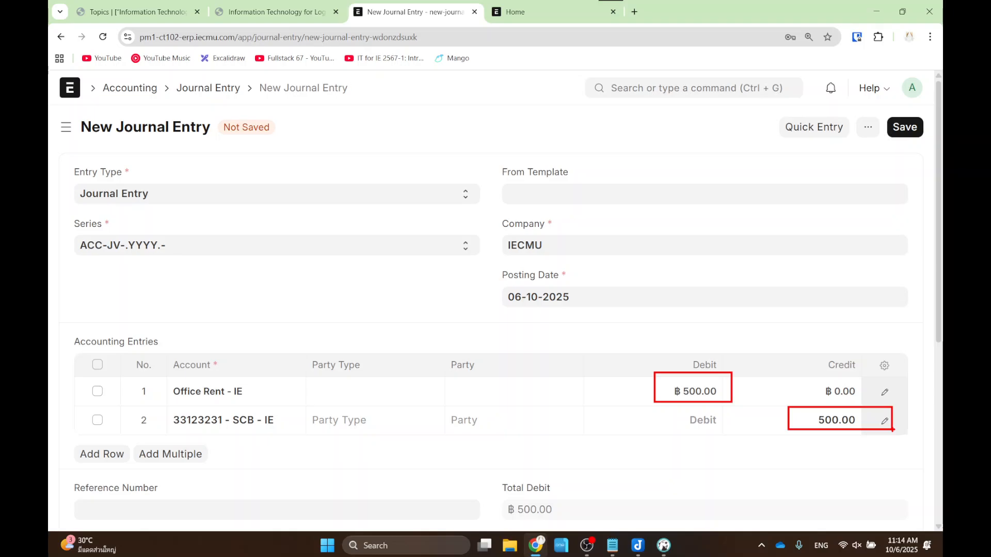
- Save and submit the Office Rent entry as ACC-JV-2025-00003, then review its Office Rent - IE line
{"action": "left_click", "coordinate": [903, 134]}
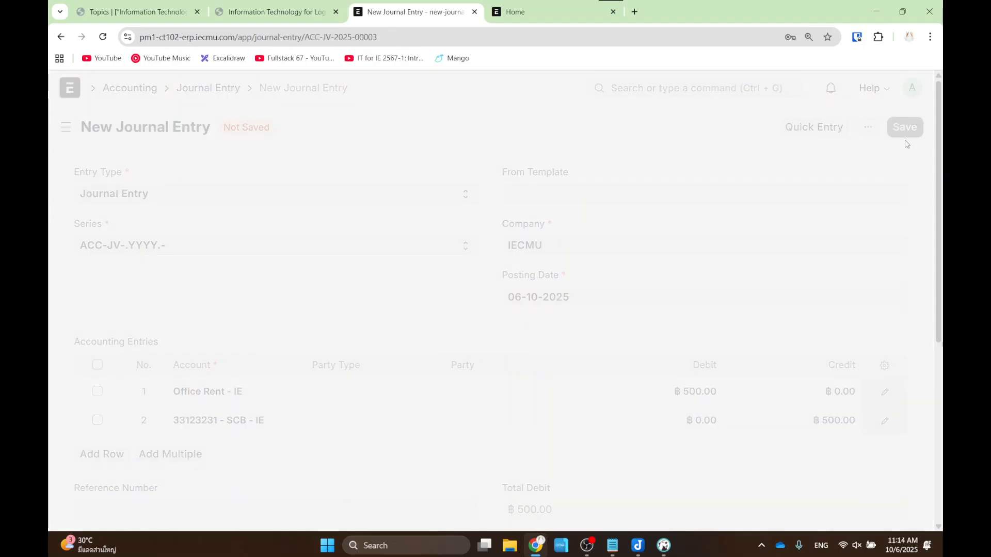
{"action": "left_click", "coordinate": [898, 126]}
{"action": "left_click", "coordinate": [675, 189]}
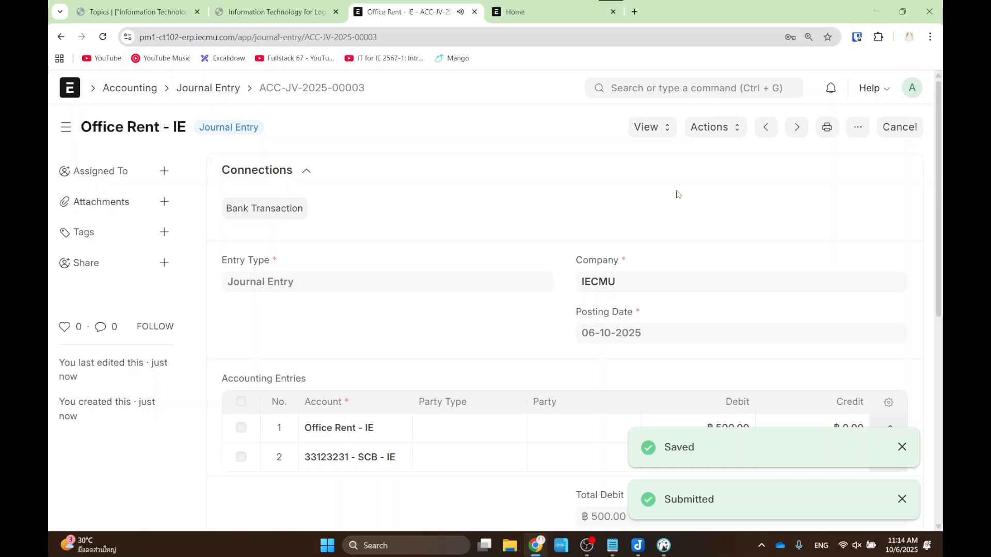
{"action": "scroll", "coordinate": [678, 194], "scroll_direction": "down", "scroll_amount": 3}
{"action": "scroll", "coordinate": [250, 239], "scroll_direction": "up", "scroll_amount": 1}
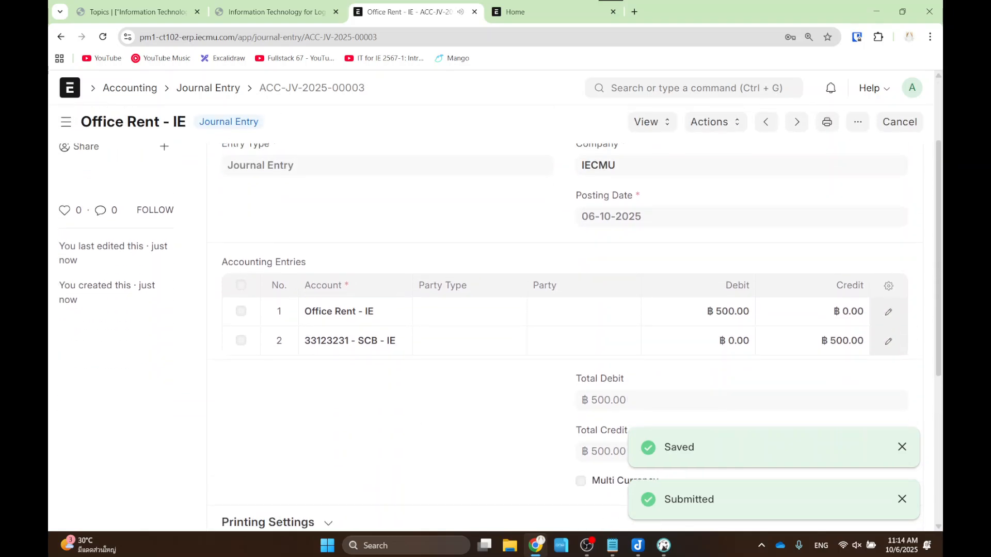
{"action": "left_click_drag", "start_coordinate": [286, 289], "coordinate": [390, 320]}
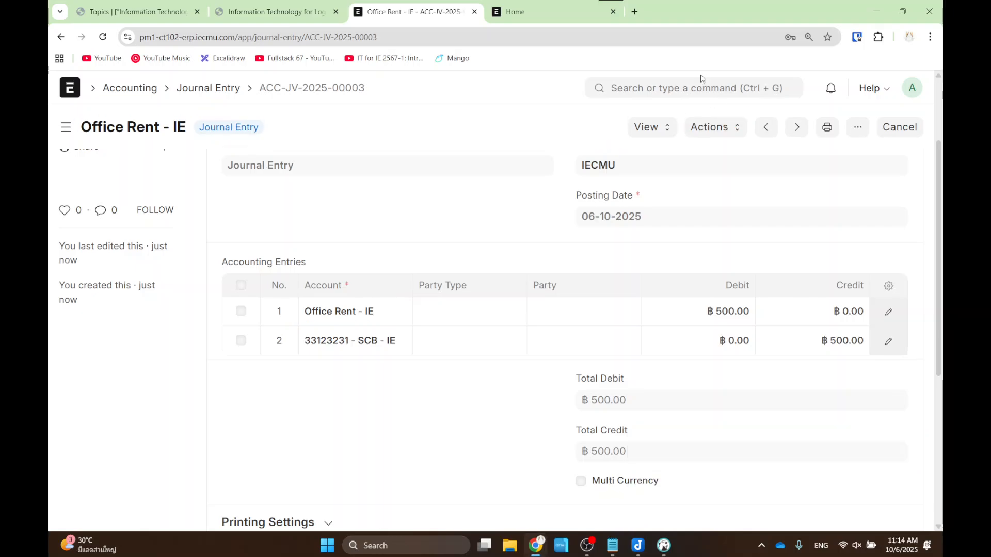
- Open the Balance Sheet report via the awesomebar and reload it with the latest postings
{"action": "left_click", "coordinate": [692, 96]}
{"action": "type", "text": "balance"}
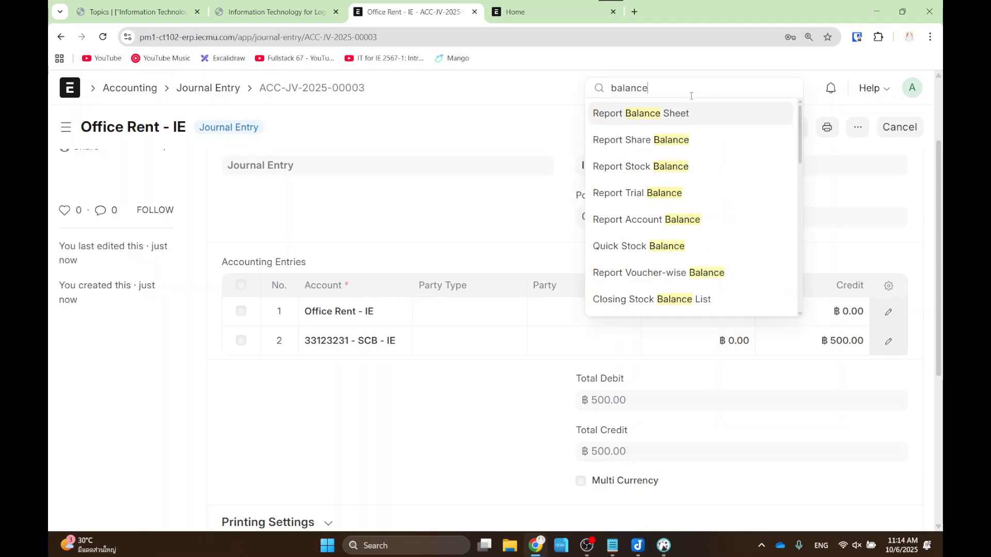
{"action": "key", "text": "Return"}
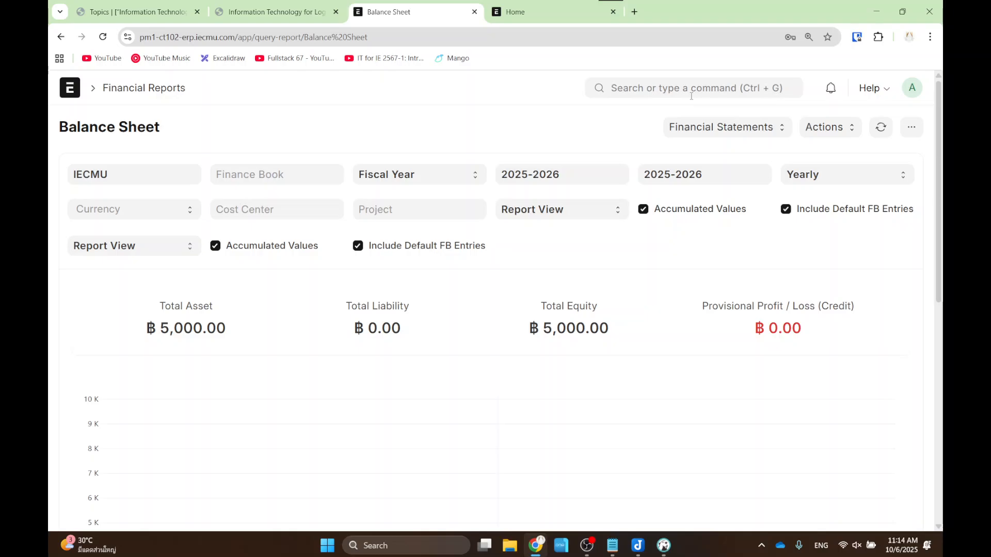
{"action": "left_click", "coordinate": [880, 128]}
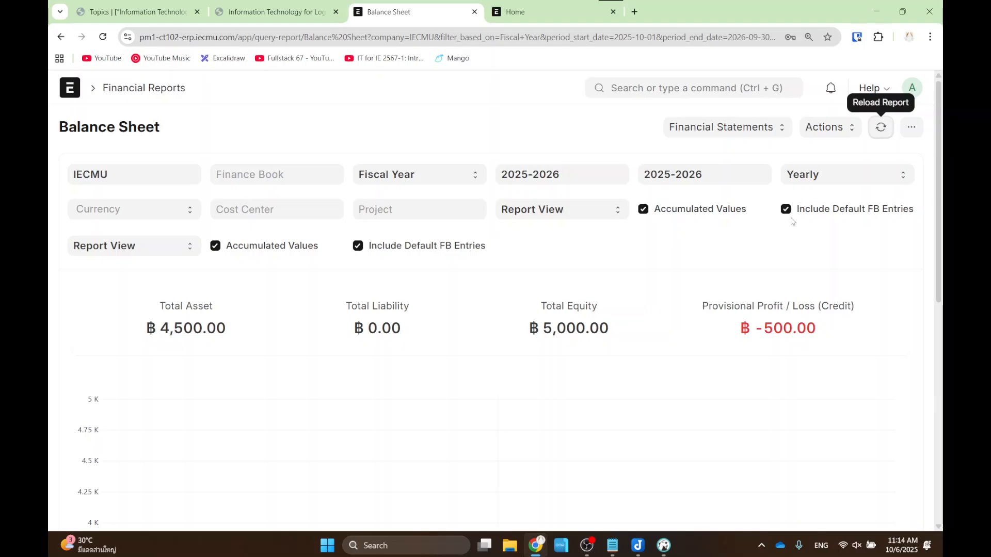
- Highlight the ฿-500.00 provisional loss and ฿4,500.00 Total Asset figures on screen
{"action": "key", "text": "ctrl+2"}
{"action": "left_click_drag", "start_coordinate": [722, 291], "coordinate": [852, 348]}
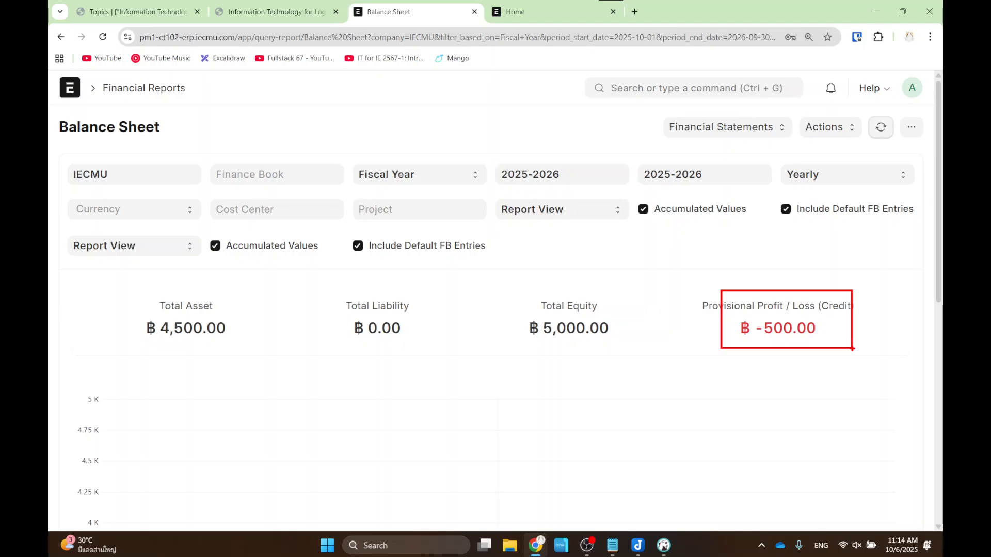
{"action": "left_click_drag", "start_coordinate": [123, 290], "coordinate": [303, 356]}
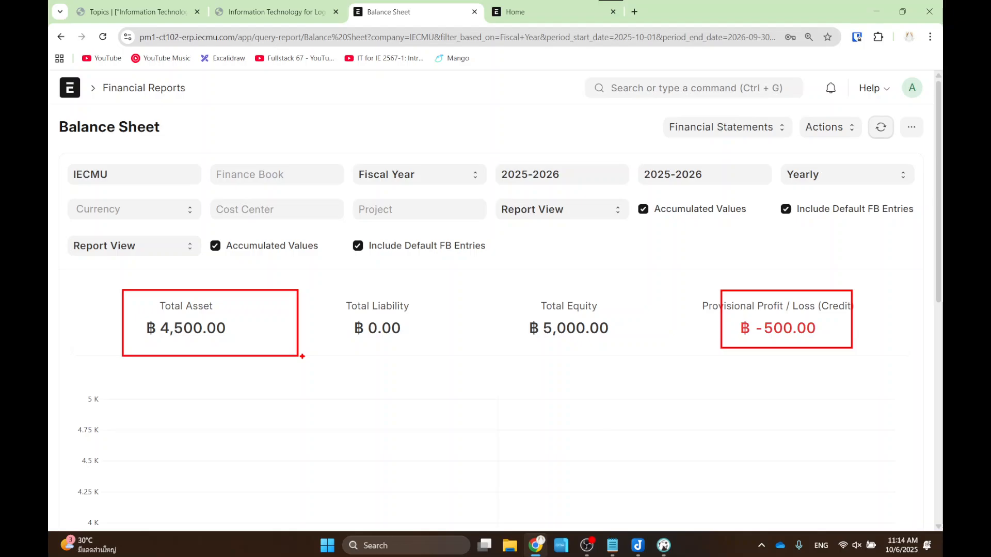
{"action": "key", "text": "Escape"}
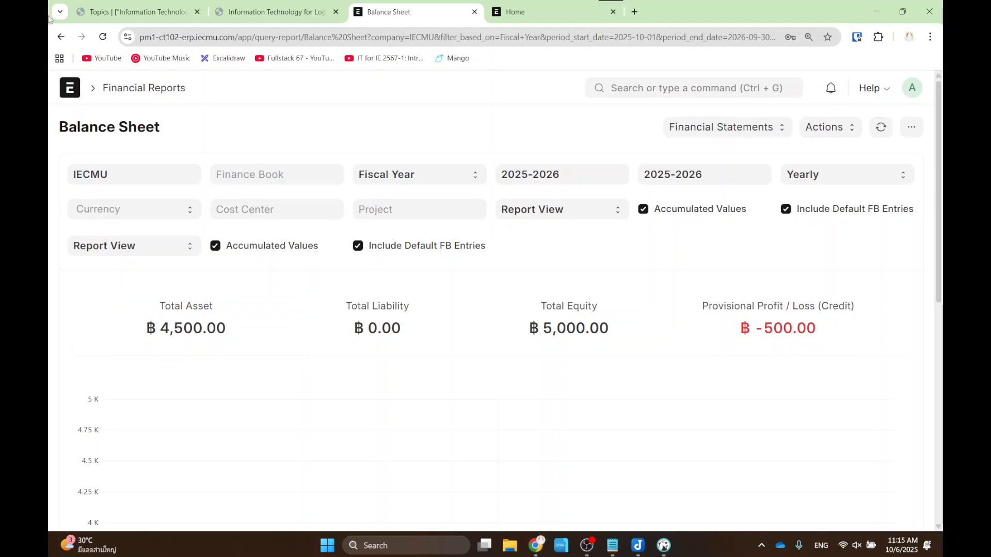
{"action": "left_click", "coordinate": [270, 10]}
{"action": "left_click_drag", "start_coordinate": [176, 398], "coordinate": [404, 440]}
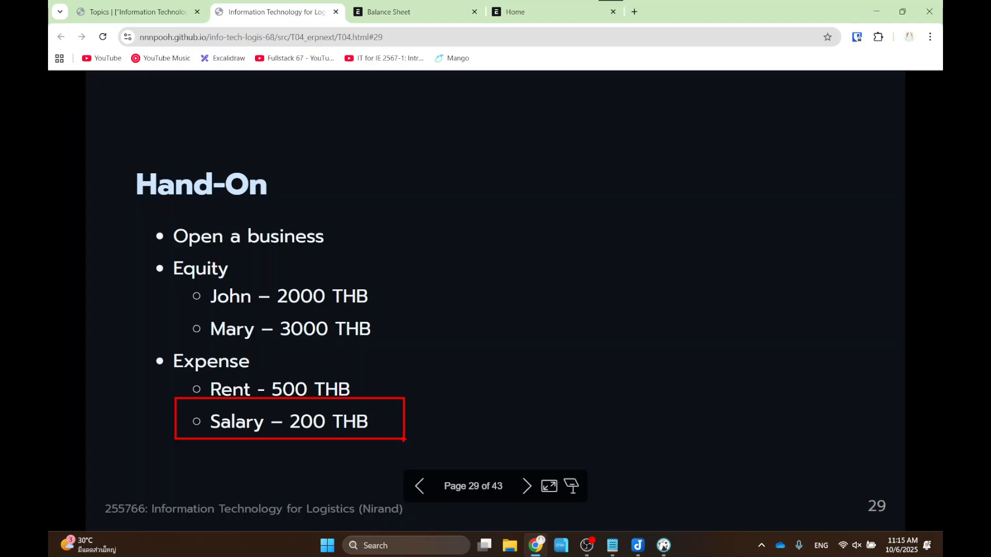
{"action": "key", "text": "Escape"}
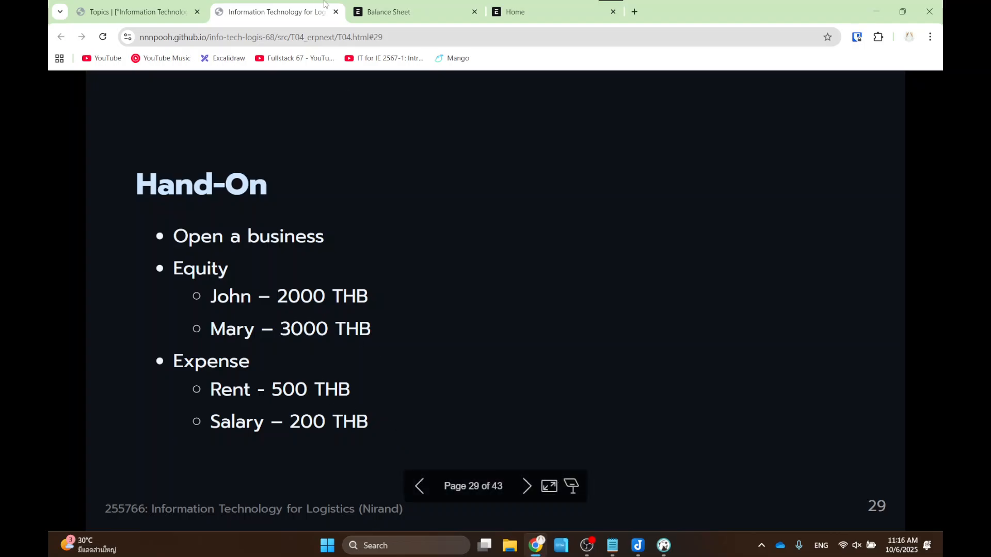
{"action": "left_click", "coordinate": [408, 7]}
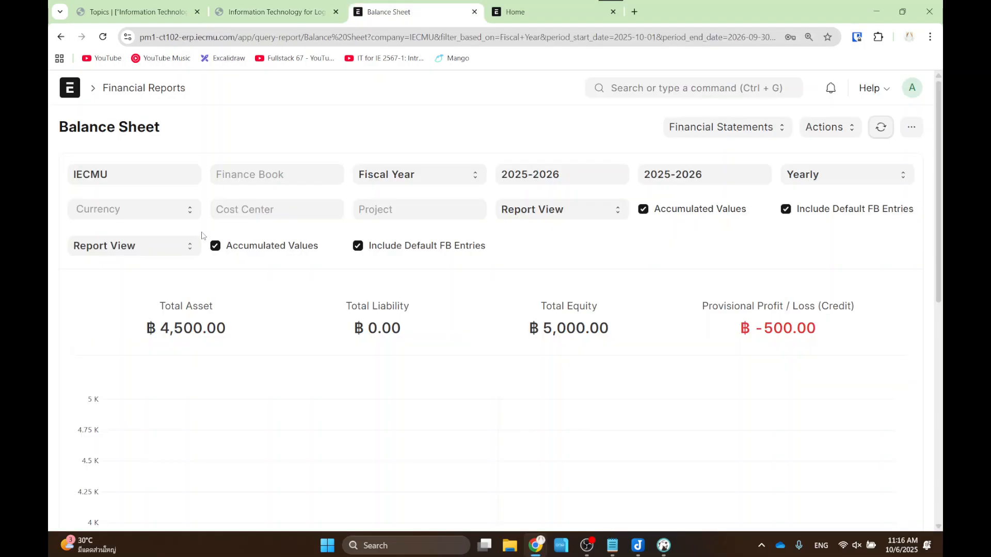
- Start a new journal entry from the Journal Entry list
{"action": "left_click", "coordinate": [659, 85]}
{"action": "type", "text": "journa"}
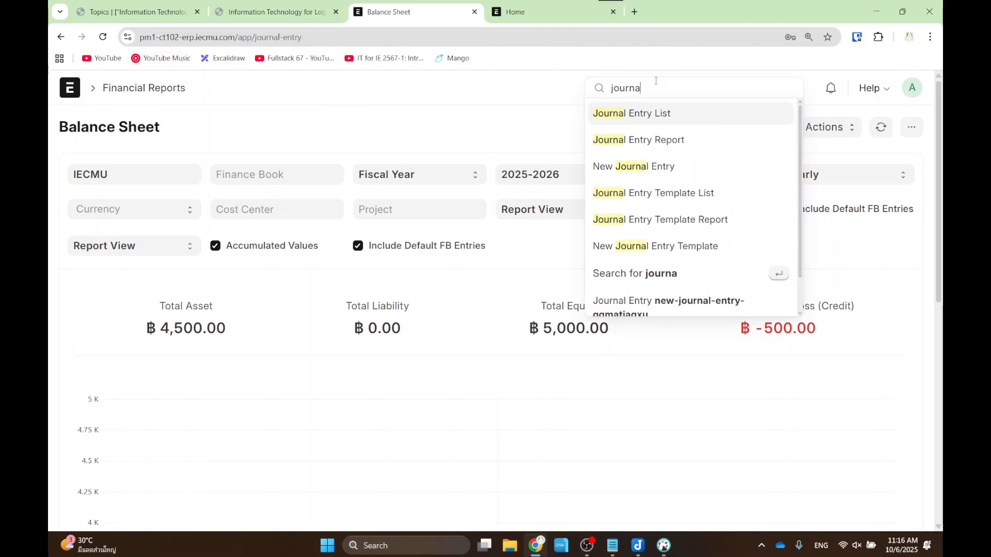
{"action": "key", "text": "Return"}
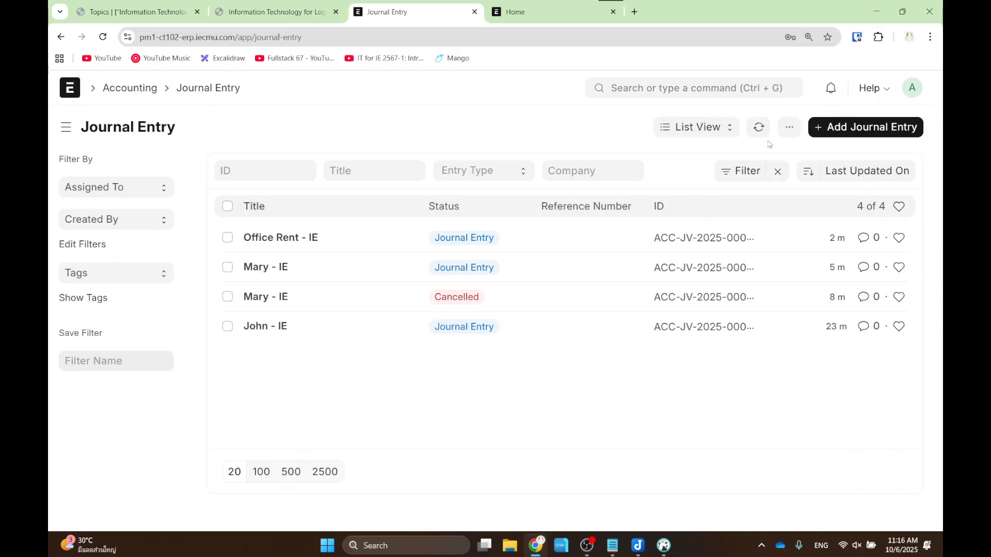
{"action": "left_click", "coordinate": [893, 126]}
{"action": "scroll", "coordinate": [216, 238], "scroll_direction": "down", "scroll_amount": 3}
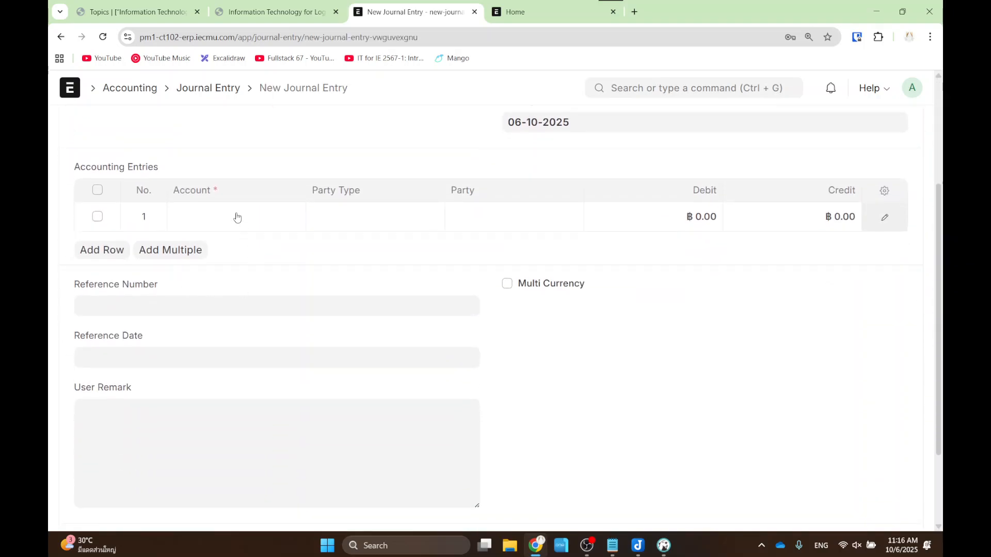
- Set row 1 to Salary - IE with a 200.00 debit, confirming the amount on the slide
{"action": "left_click", "coordinate": [234, 217]}
{"action": "type", "text": "salry"}
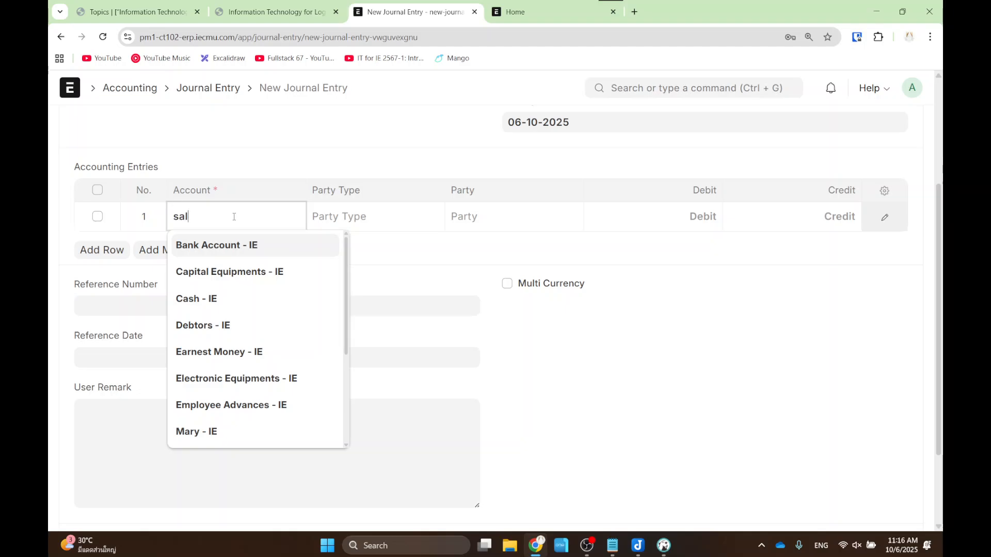
{"action": "key", "text": "BackSpace"}
{"action": "key", "text": "BackSpace"}
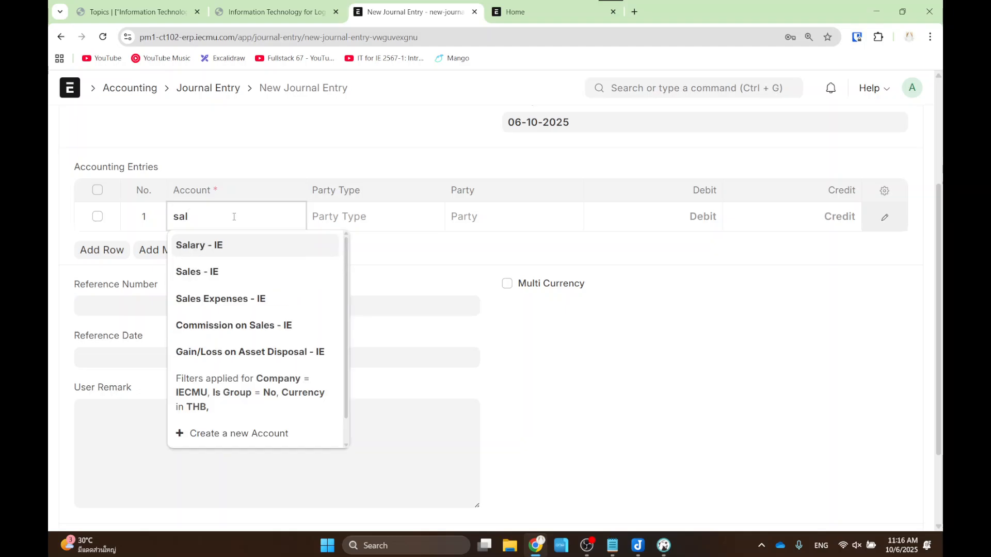
{"action": "left_click", "coordinate": [258, 252]}
{"action": "left_click", "coordinate": [511, 219]}
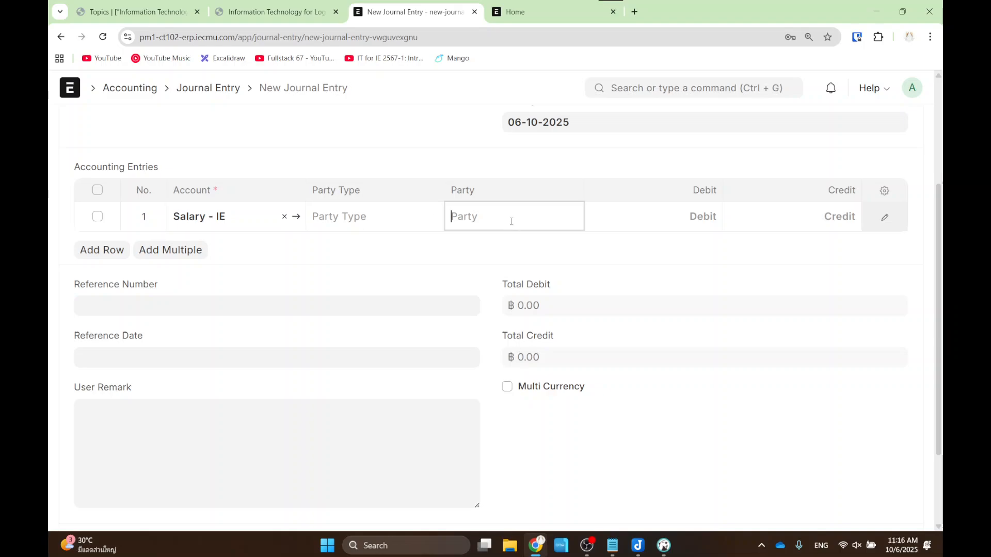
{"action": "left_click", "coordinate": [644, 212]}
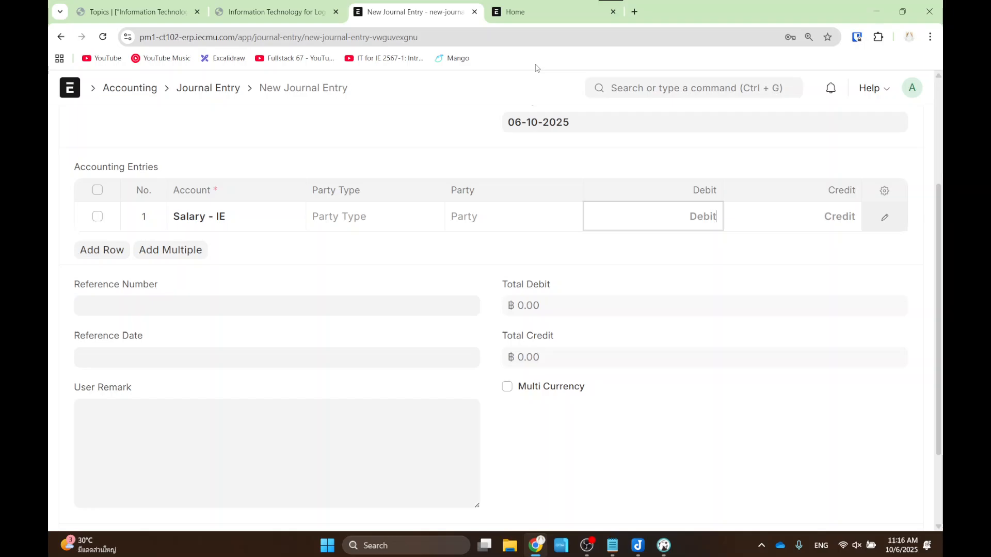
{"action": "type", "text": "500"}
{"action": "left_click", "coordinate": [263, 11]}
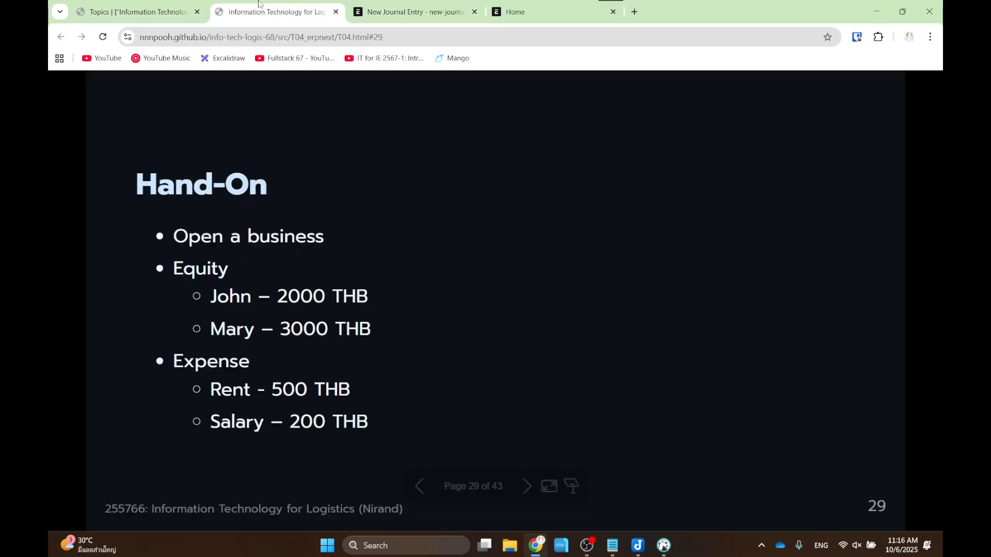
{"action": "left_click", "coordinate": [408, 11]}
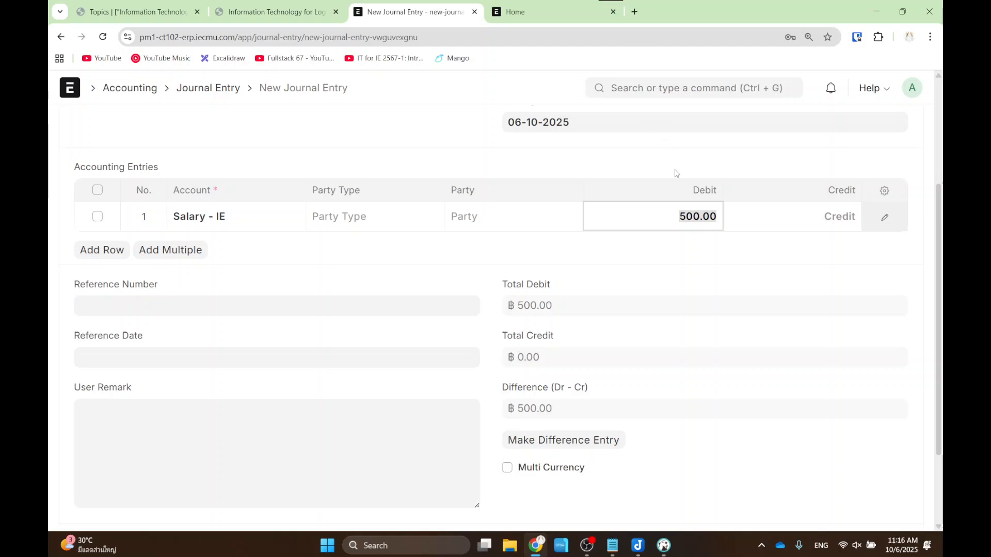
{"action": "left_click", "coordinate": [680, 222]}
{"action": "type", "text": "200"}
{"action": "left_click", "coordinate": [659, 259]}
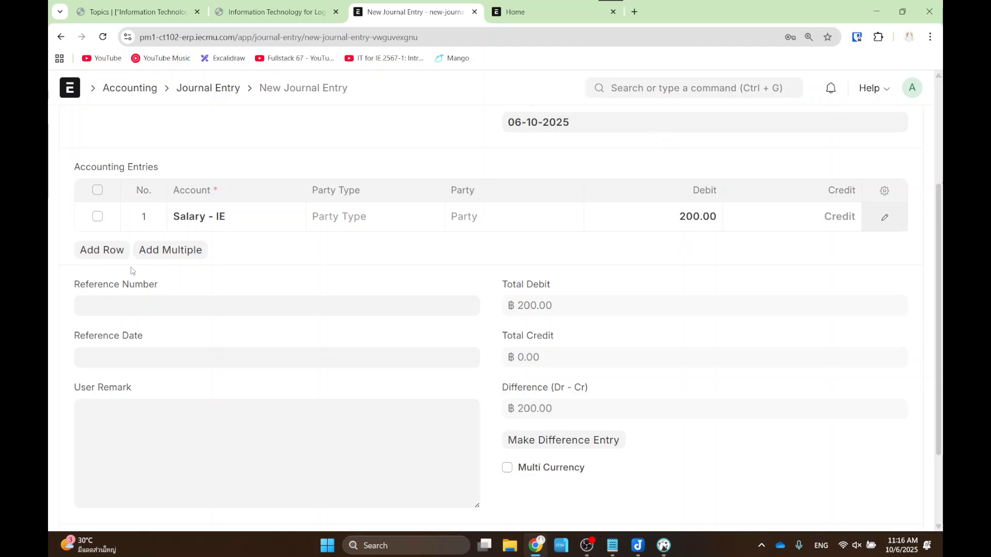
- Add row 2 crediting Bank Account - IE for ฿200
{"action": "left_click", "coordinate": [93, 252]}
{"action": "left_click", "coordinate": [289, 245]}
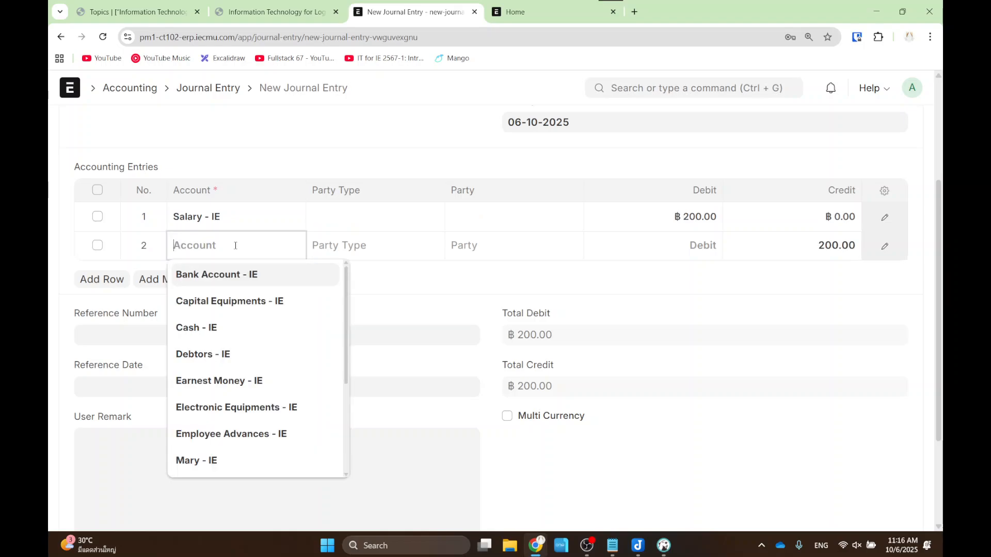
{"action": "type", "text": "back"}
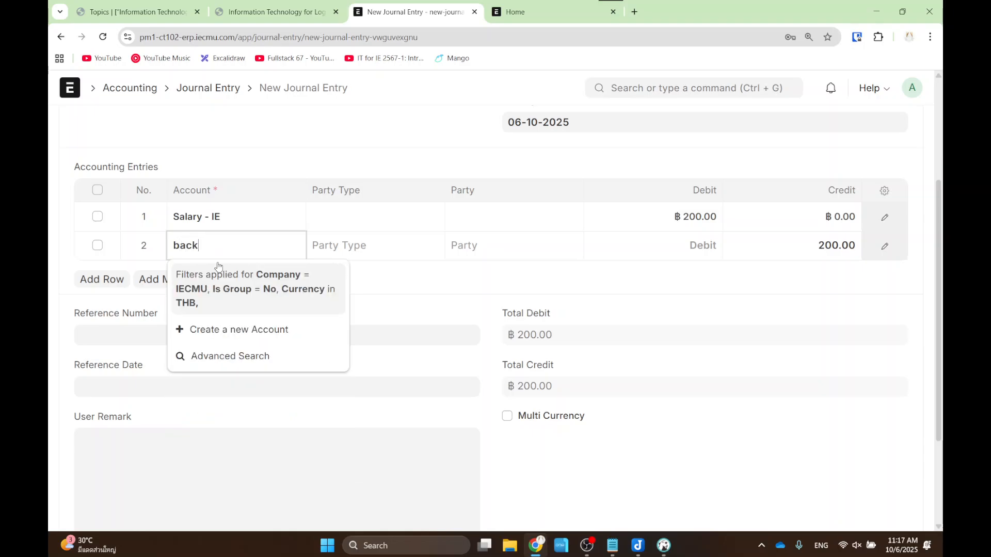
{"action": "key", "text": "BackSpace"}
{"action": "left_click", "coordinate": [224, 274]}
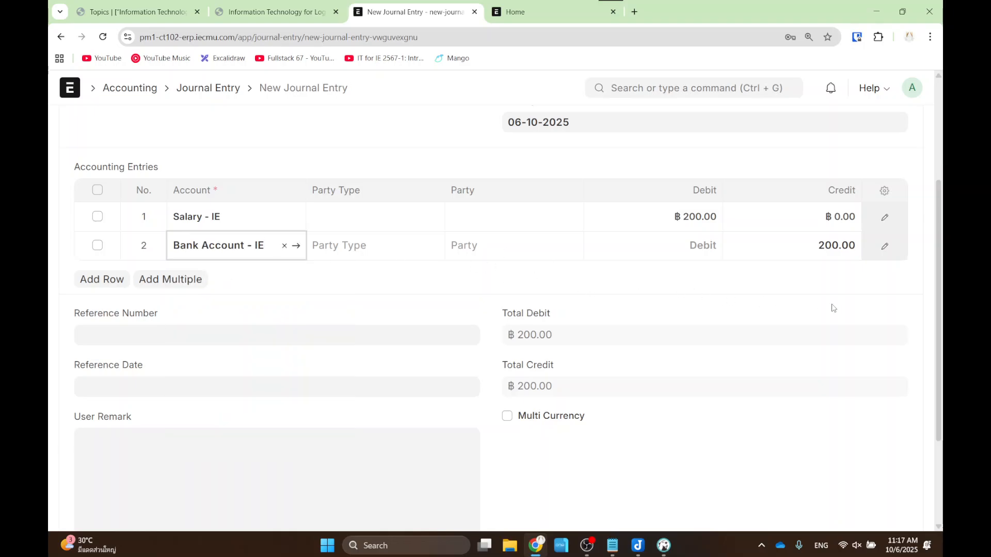
{"action": "left_click", "coordinate": [876, 294]}
{"action": "scroll", "coordinate": [875, 295], "scroll_direction": "up", "scroll_amount": 5}
- Save and submit the salary journal entry ACC-JV-2025-00004
{"action": "left_click", "coordinate": [898, 127]}
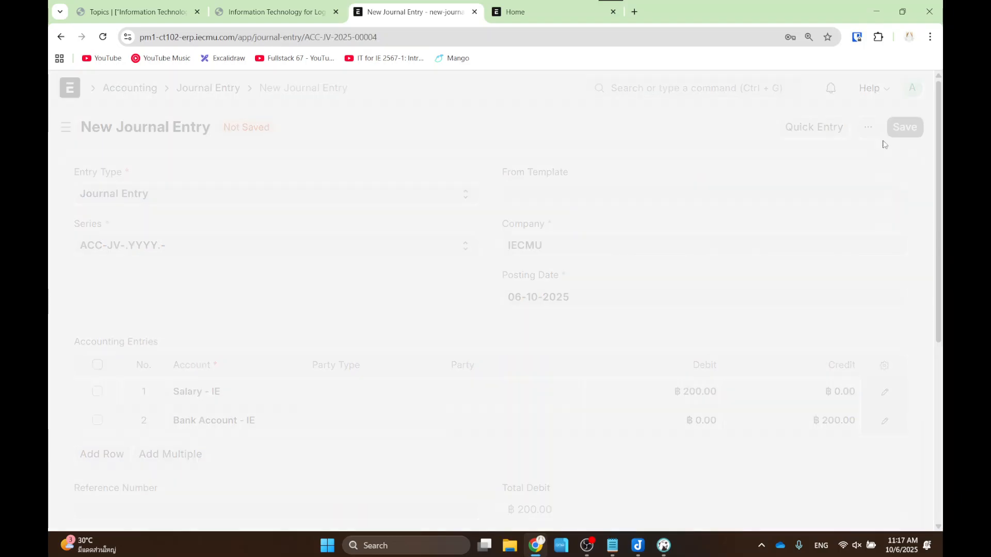
{"action": "left_click", "coordinate": [888, 131]}
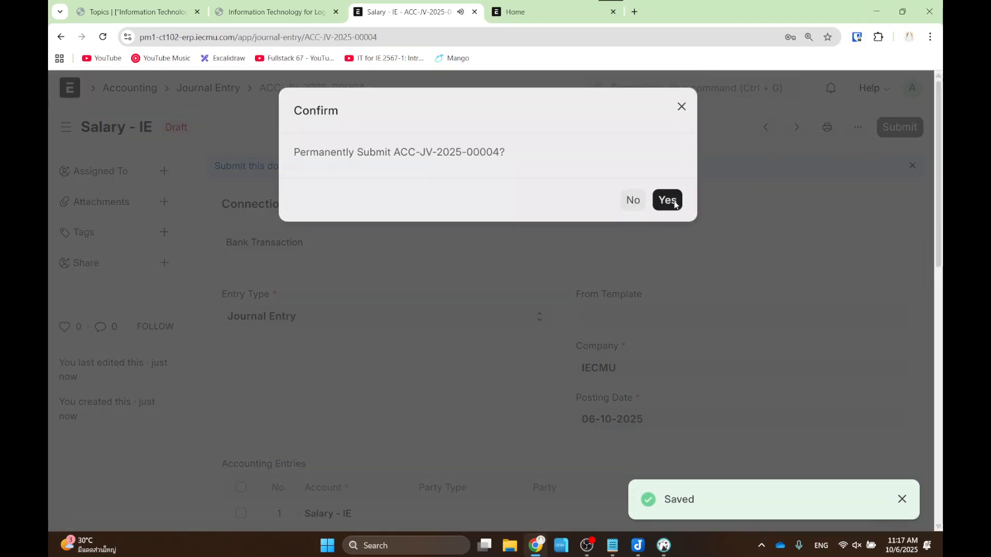
{"action": "left_click", "coordinate": [666, 201]}
- Reload the Balance Sheet and highlight the ฿-700.00 provisional loss
{"action": "left_click", "coordinate": [669, 87]}
{"action": "type", "text": "b"}
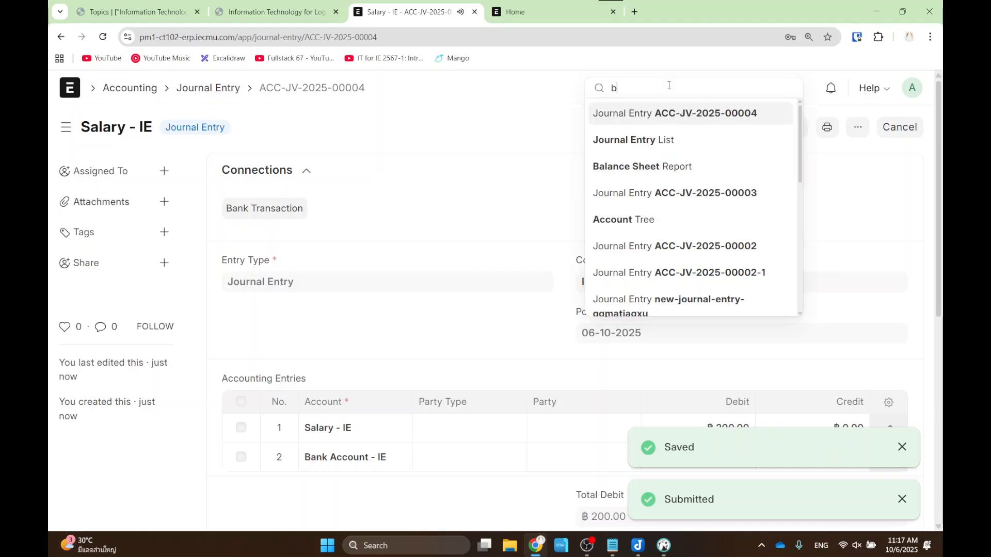
{"action": "type", "text": "alance"}
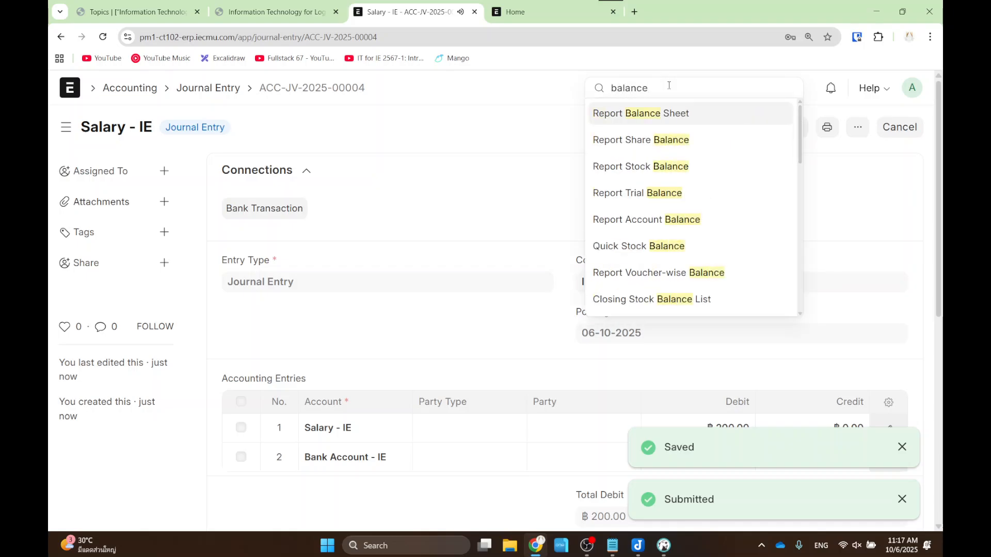
{"action": "left_click", "coordinate": [663, 121]}
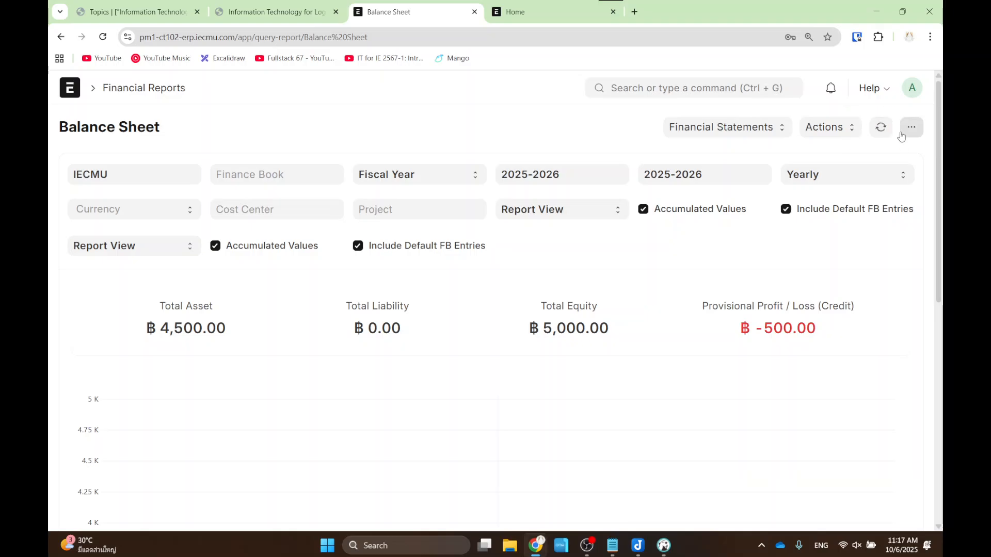
{"action": "left_click", "coordinate": [881, 127]}
{"action": "left_click_drag", "start_coordinate": [726, 297], "coordinate": [845, 349]}
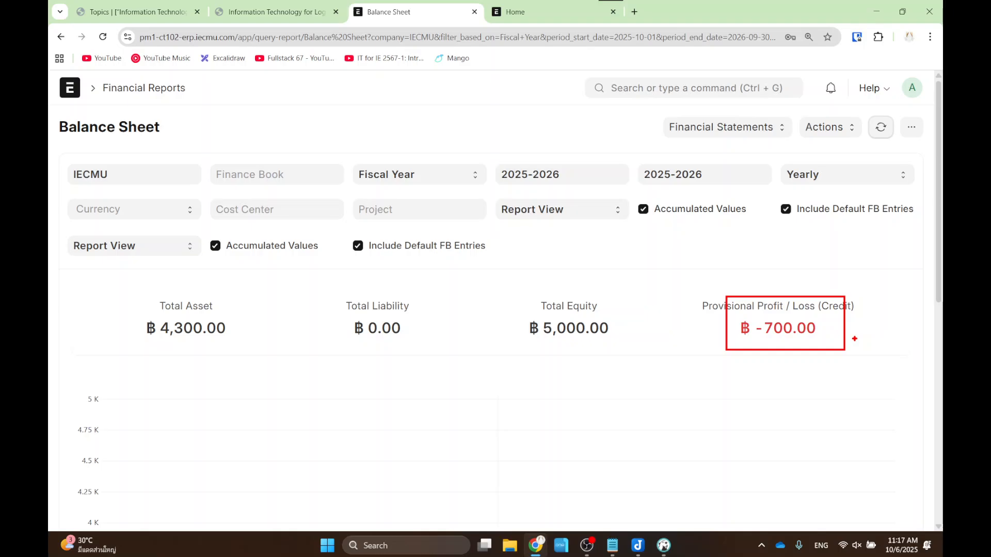
{"action": "key", "text": "Escape"}
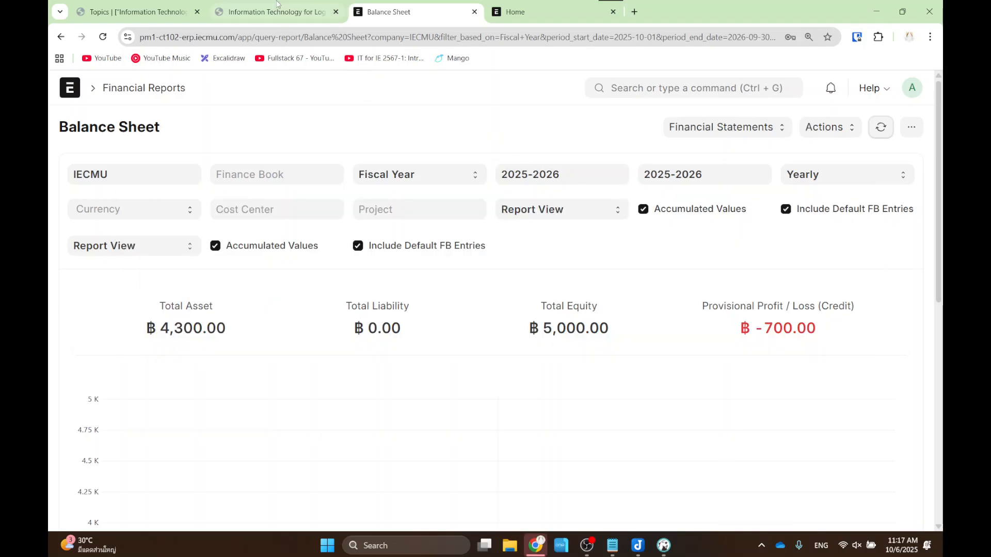
- Advance the lecture slides past Practice to the Case Study slide, page 31
{"action": "left_click", "coordinate": [274, 11]}
{"action": "key", "text": "Right"}
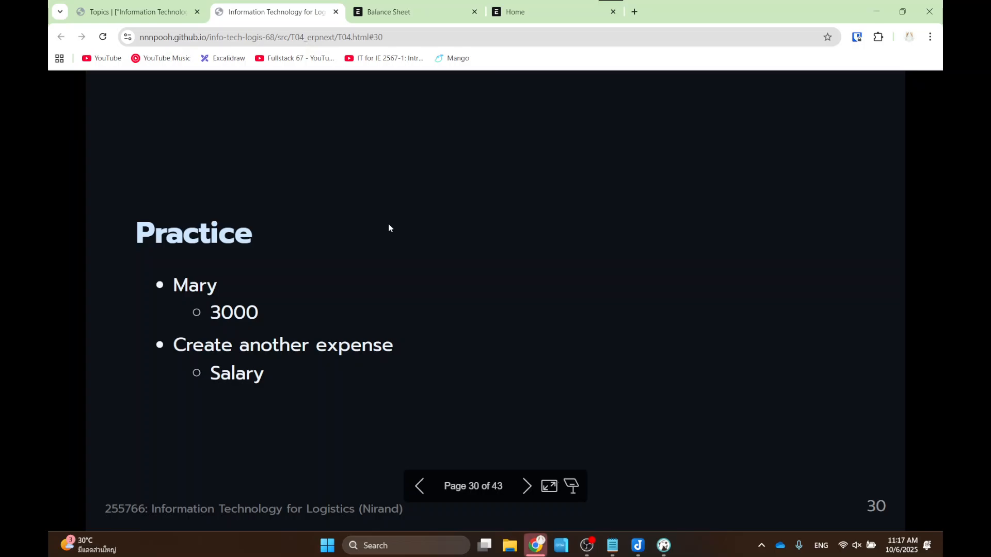
{"action": "key", "text": "Right"}
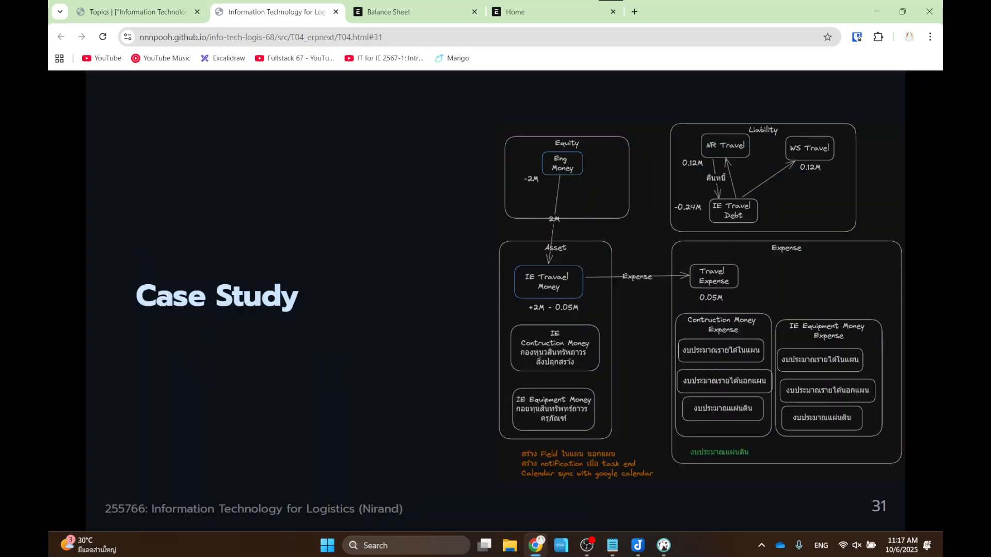
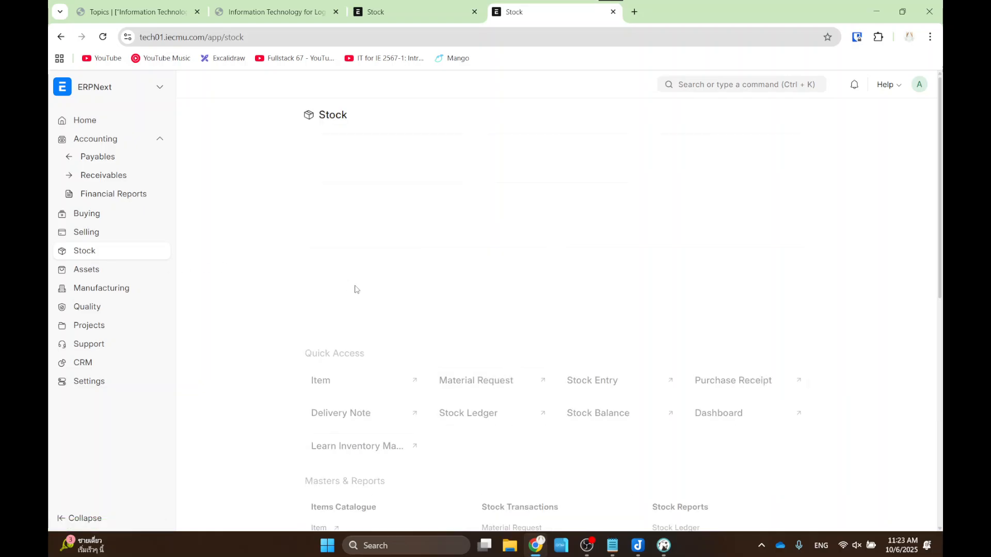
- Open the stock Item list in the pm1 site's Stock workspace
{"action": "scroll", "coordinate": [361, 310], "scroll_direction": "down", "scroll_amount": 2}
{"action": "mouse_move", "coordinate": [272, 340]}
{"action": "left_mouse_down"}
{"action": "mouse_move", "coordinate": [365, 371]}
{"action": "mouse_move", "coordinate": [379, 389]}
{"action": "left_mouse_up"}
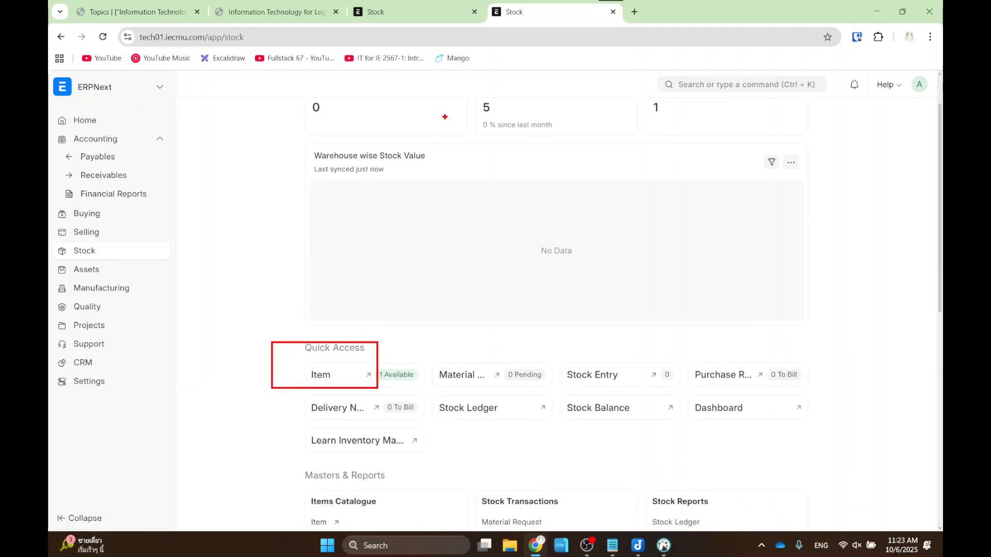
{"action": "left_click", "coordinate": [388, 15]}
{"action": "left_click", "coordinate": [234, 282]}
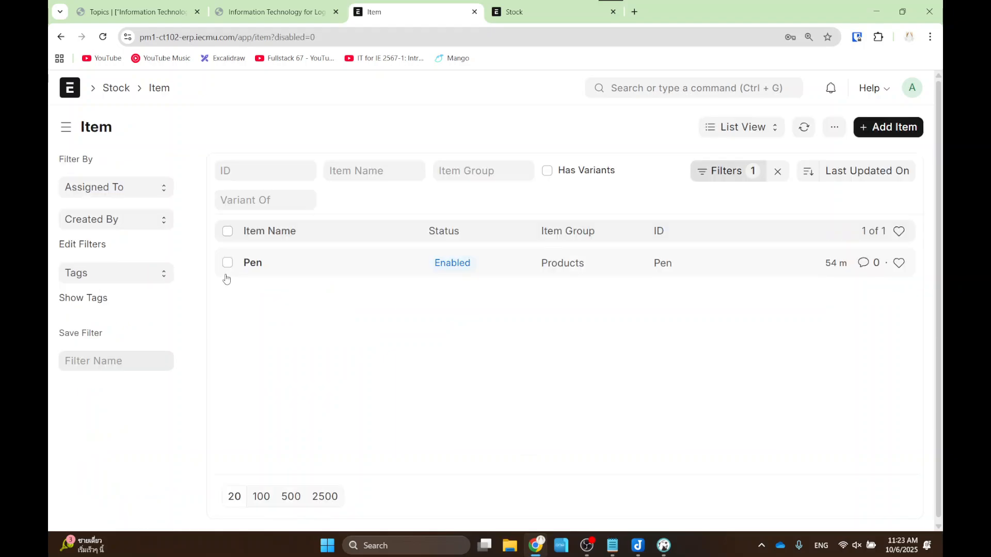
- Create item Pencil in the Products item group, save it, and reload the list
{"action": "left_click", "coordinate": [876, 127]}
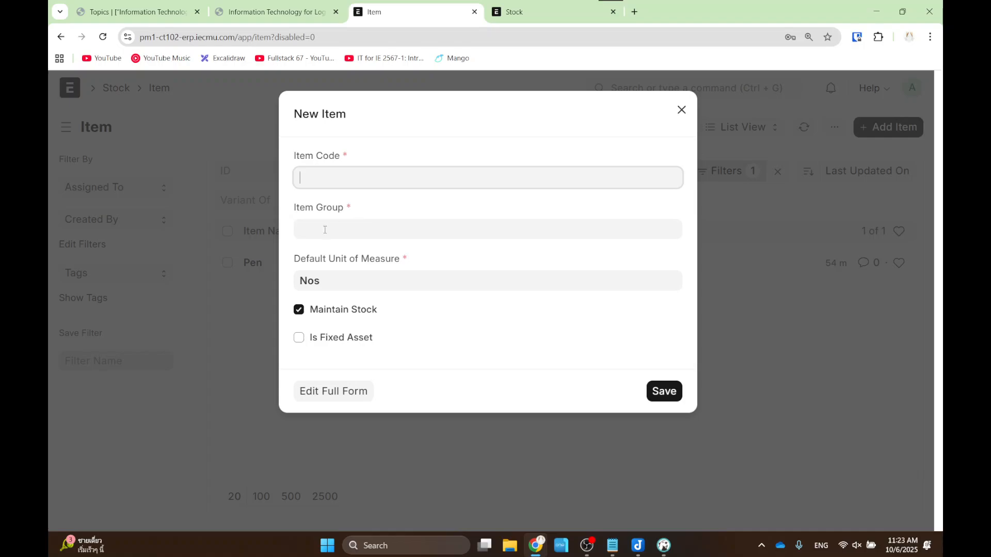
{"action": "type", "text": "Pen"}
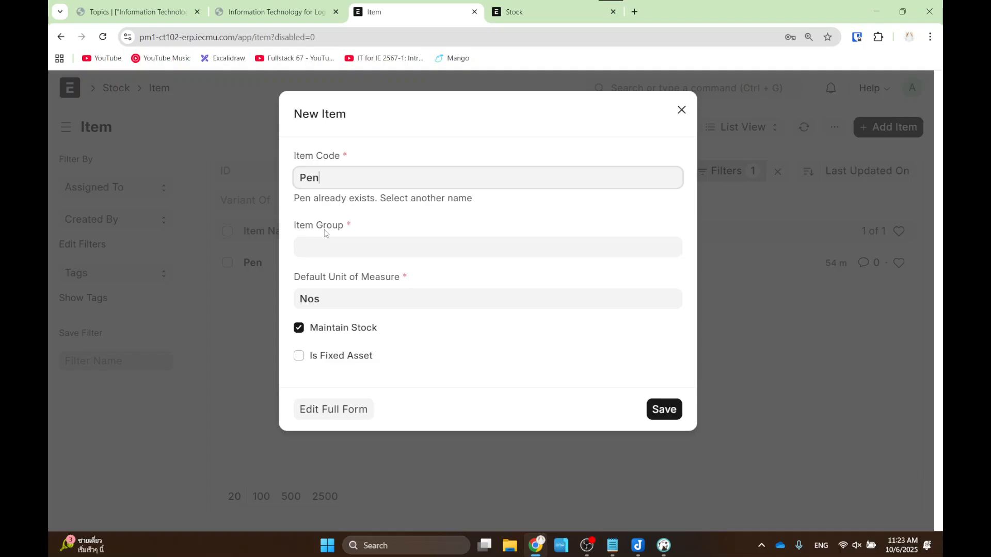
{"action": "key", "text": "BackSpace"}
{"action": "key", "text": "BackSpace"}
{"action": "key", "text": "BackSpace"}
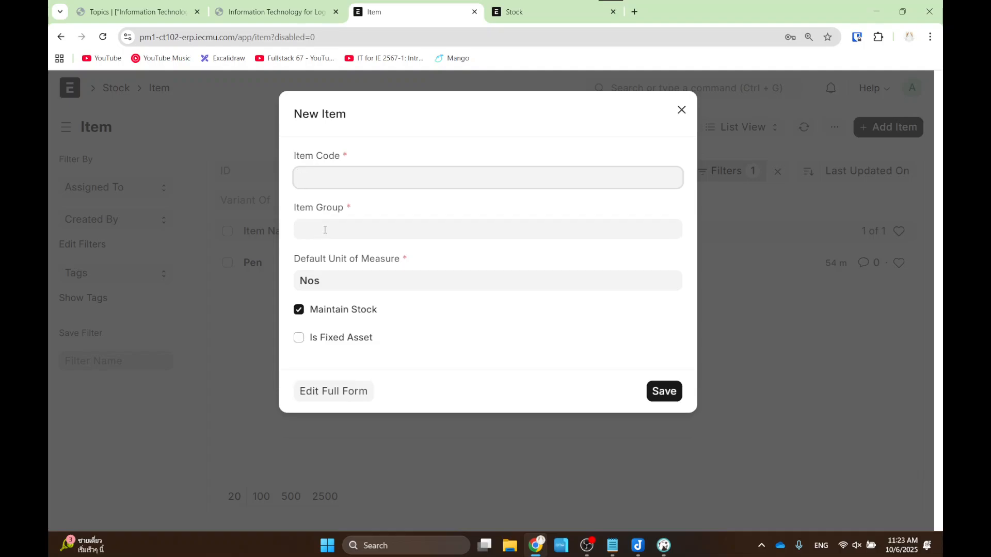
{"action": "type", "text": "Pencil"}
{"action": "left_click", "coordinate": [325, 229]}
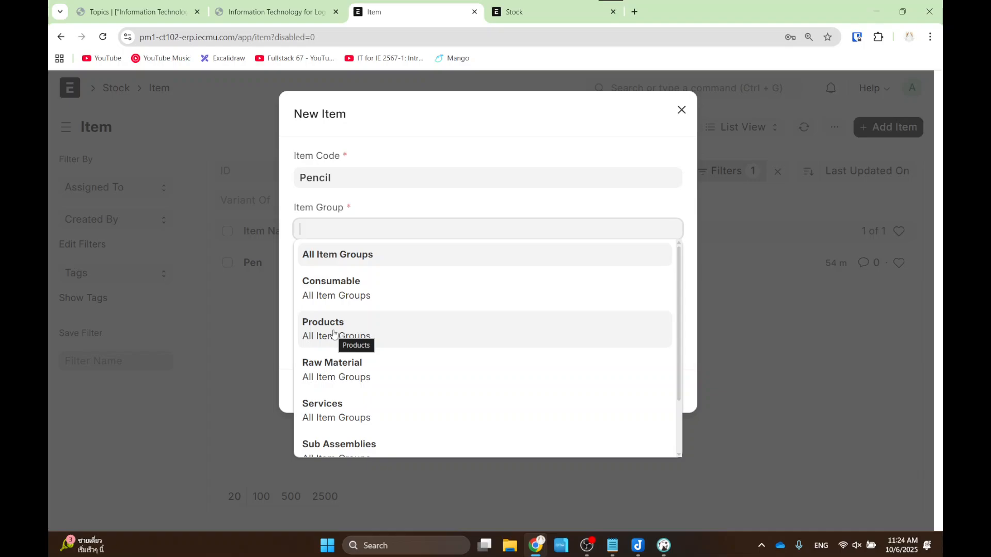
{"action": "left_click", "coordinate": [333, 333]}
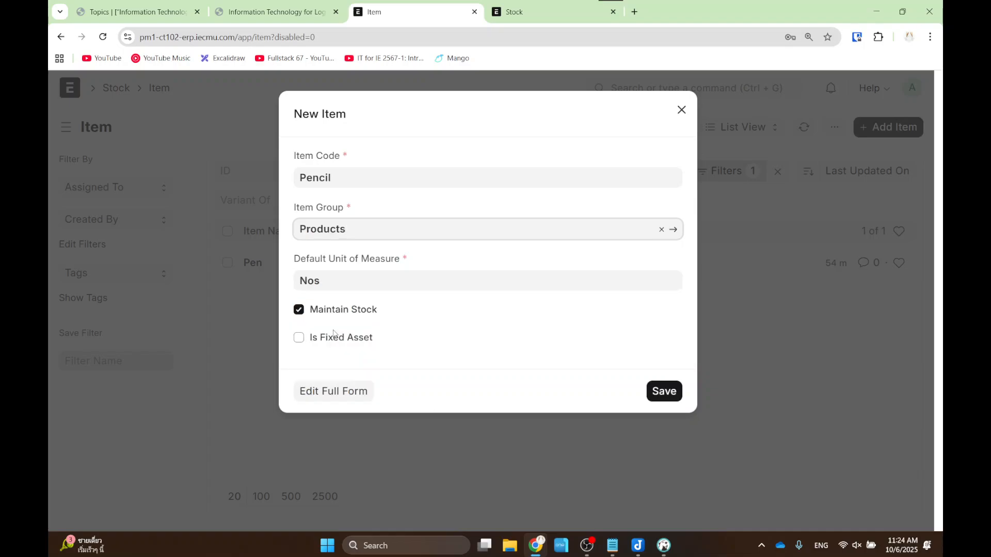
{"action": "left_click", "coordinate": [665, 390]}
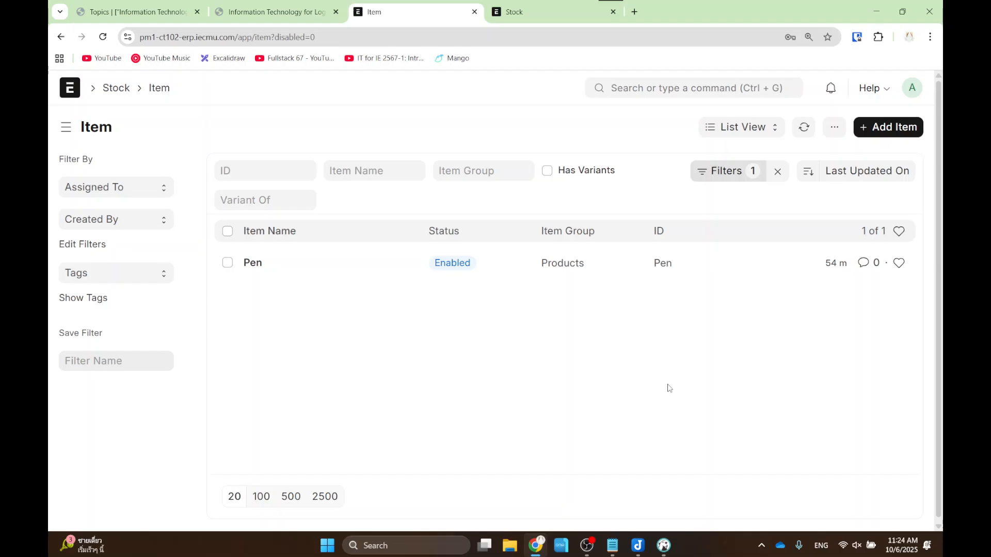
{"action": "left_click", "coordinate": [109, 40]}
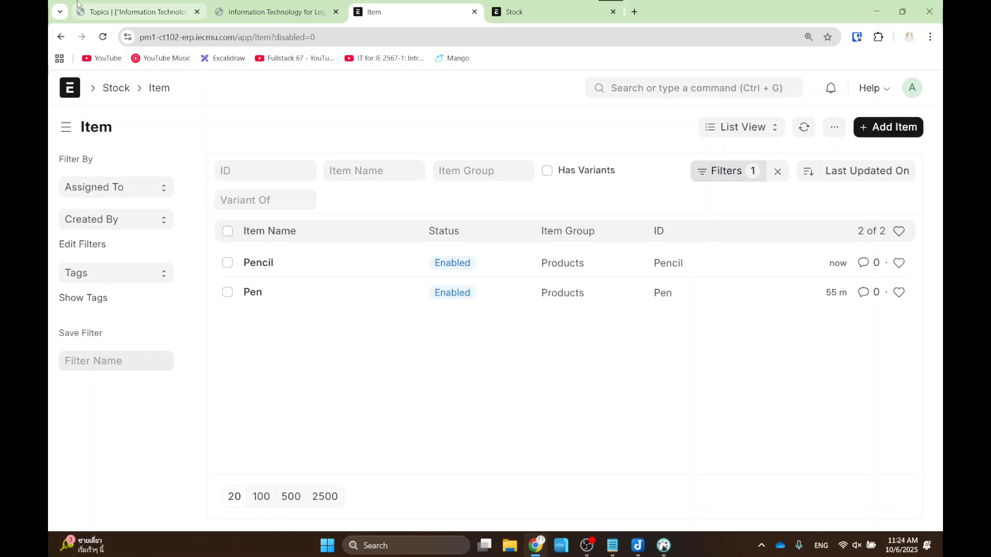
{"action": "left_click", "coordinate": [273, 11]}
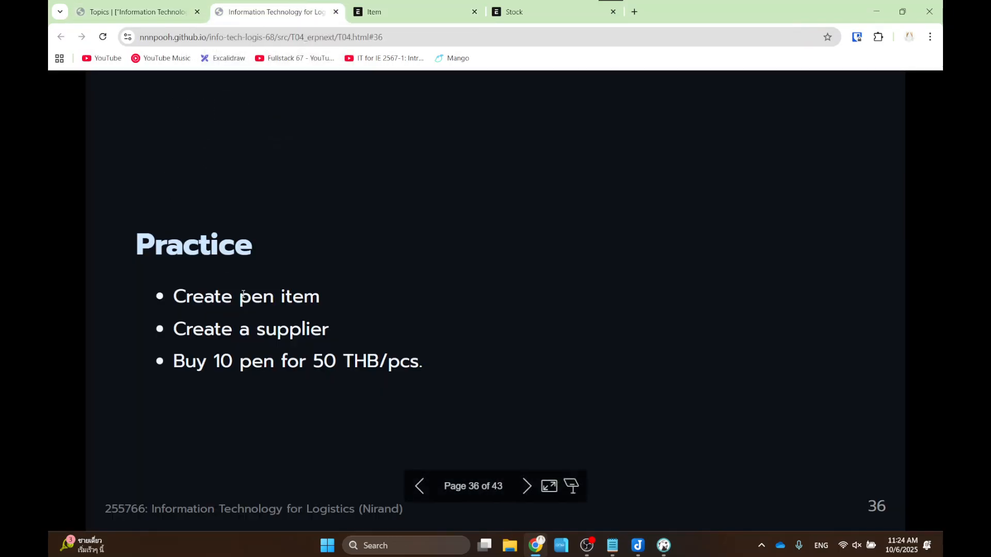
{"action": "left_click_drag", "start_coordinate": [173, 330], "coordinate": [316, 333]}
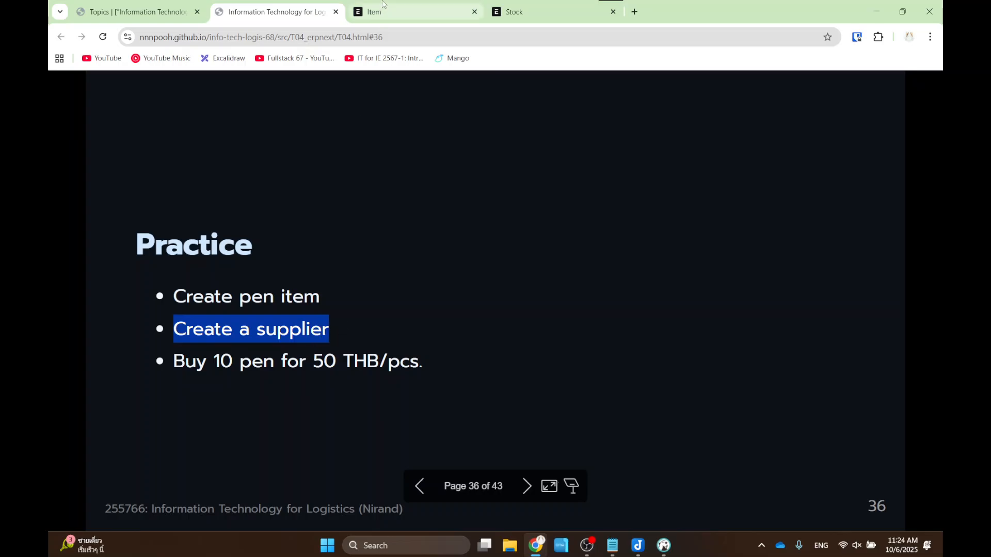
{"action": "left_click", "coordinate": [397, 11]}
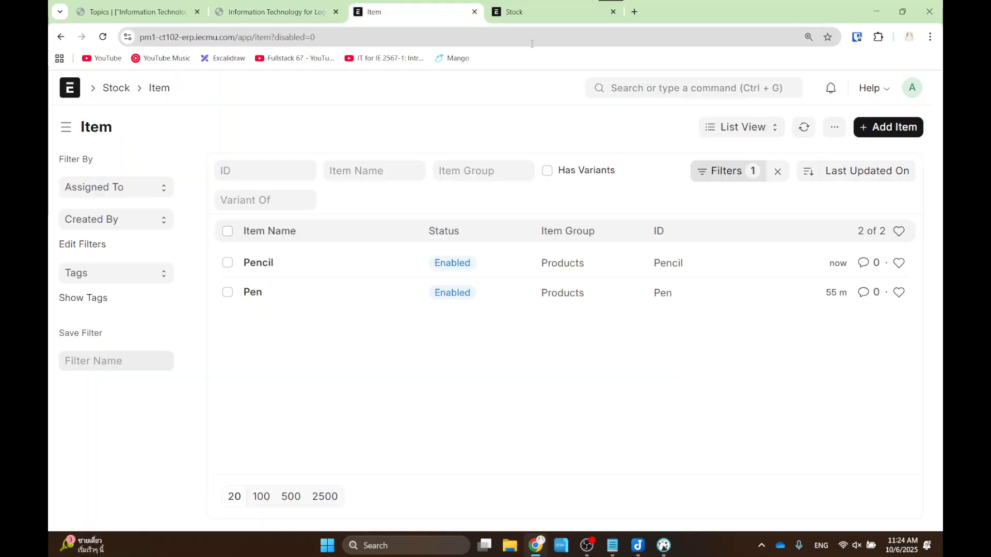
{"action": "left_click", "coordinate": [61, 39]}
- Go from the ERPNext home to the Supplier list in the Buying workspace
{"action": "left_click", "coordinate": [63, 98]}
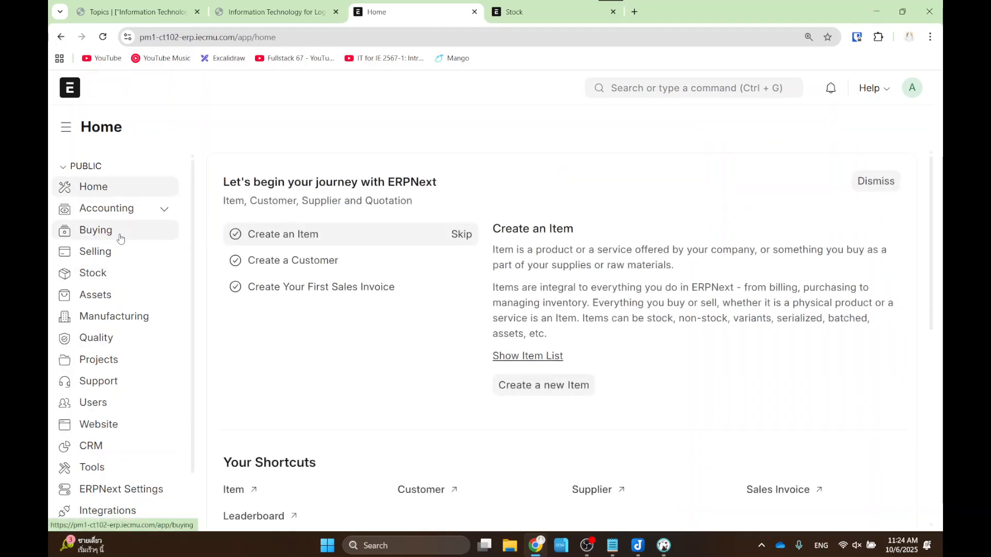
{"action": "key", "text": "ctrl"}
{"action": "key", "text": "ctrl"}
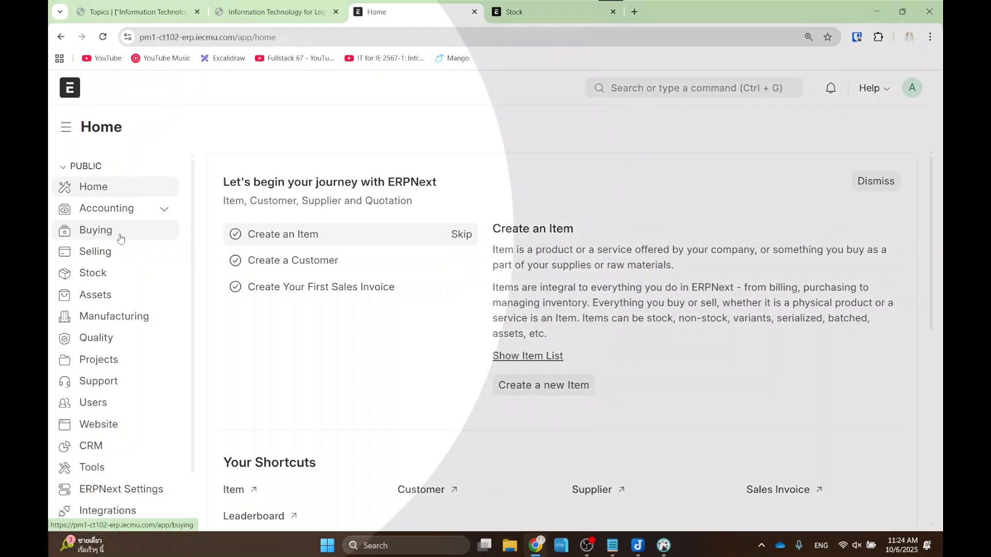
{"action": "key", "text": "ctrl+2"}
{"action": "mouse_move", "coordinate": [62, 220]}
{"action": "left_mouse_down"}
{"action": "mouse_move", "coordinate": [72, 238]}
{"action": "mouse_move", "coordinate": [133, 251]}
{"action": "left_mouse_up"}
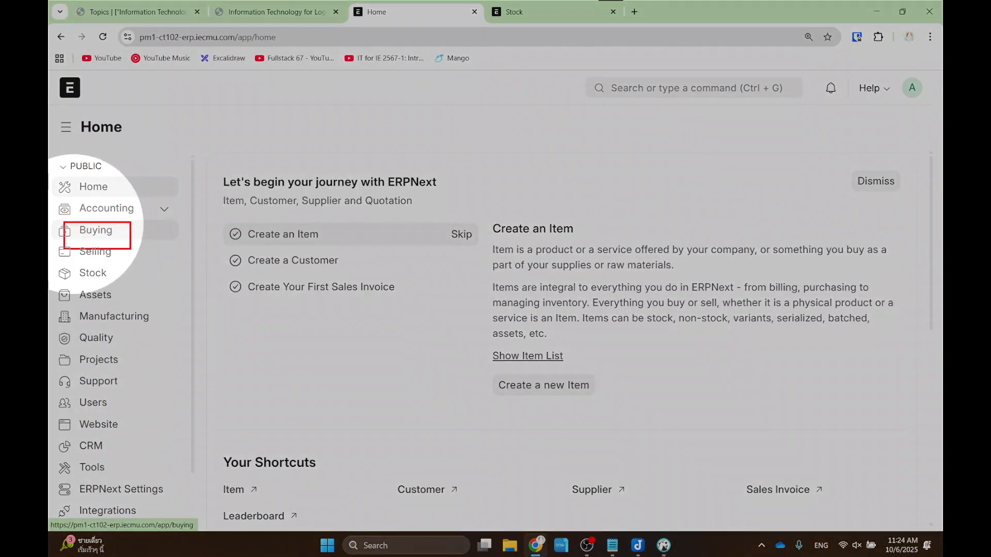
{"action": "key", "text": "Escape"}
{"action": "left_click", "coordinate": [96, 229]}
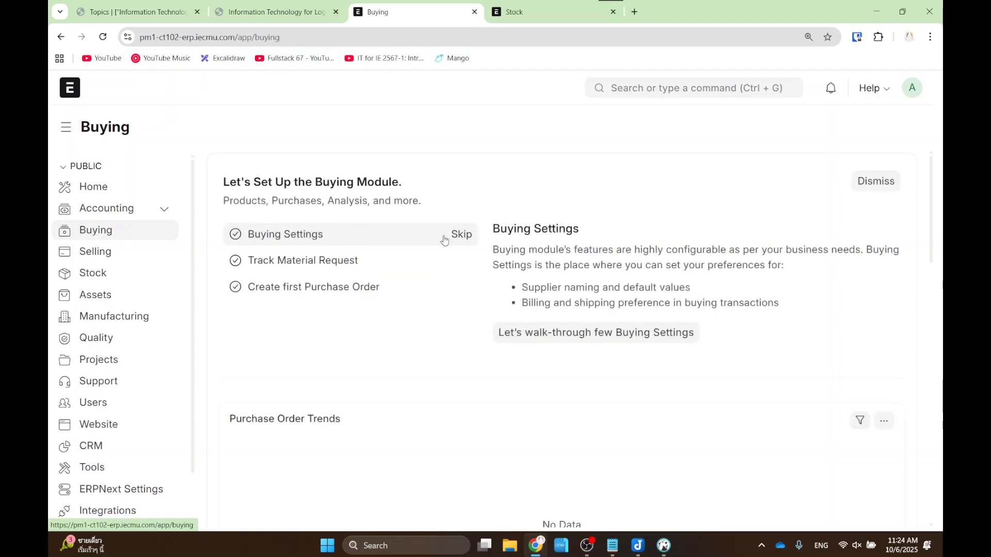
{"action": "scroll", "coordinate": [439, 243], "scroll_direction": "down", "scroll_amount": 6}
{"action": "scroll", "coordinate": [419, 281], "scroll_direction": "down", "scroll_amount": 7}
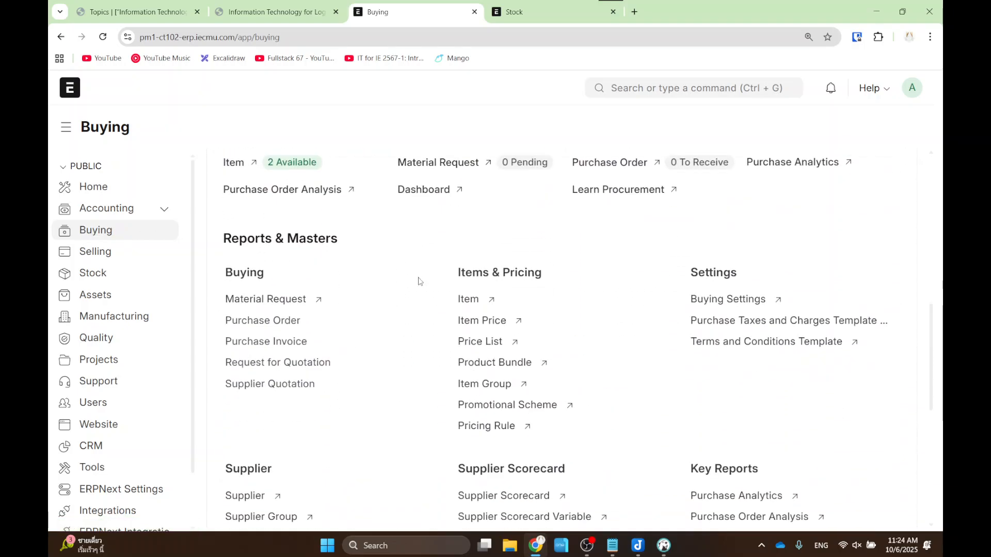
{"action": "scroll", "coordinate": [360, 347], "scroll_direction": "down", "scroll_amount": 1}
{"action": "left_click_drag", "start_coordinate": [208, 245], "coordinate": [284, 277]}
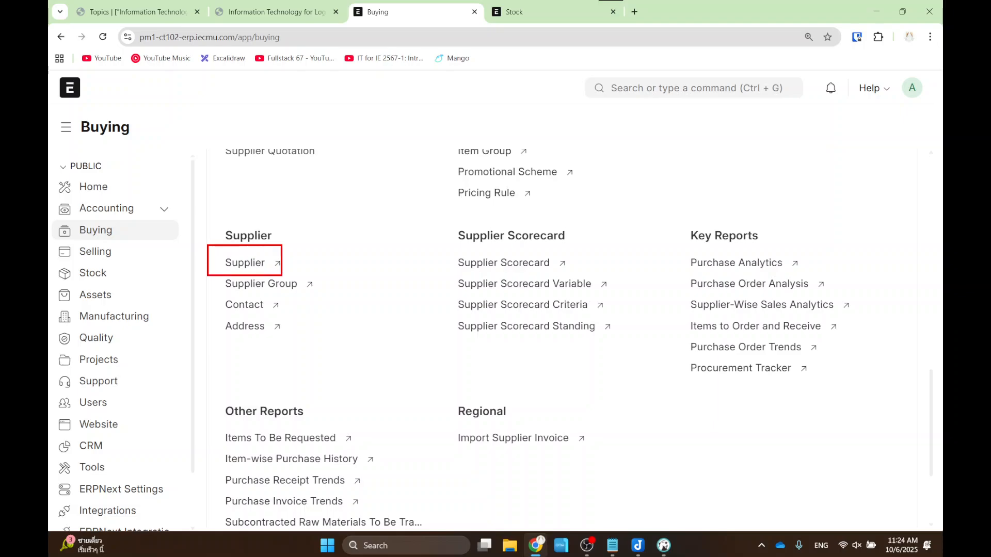
{"action": "left_click", "coordinate": [245, 263]}
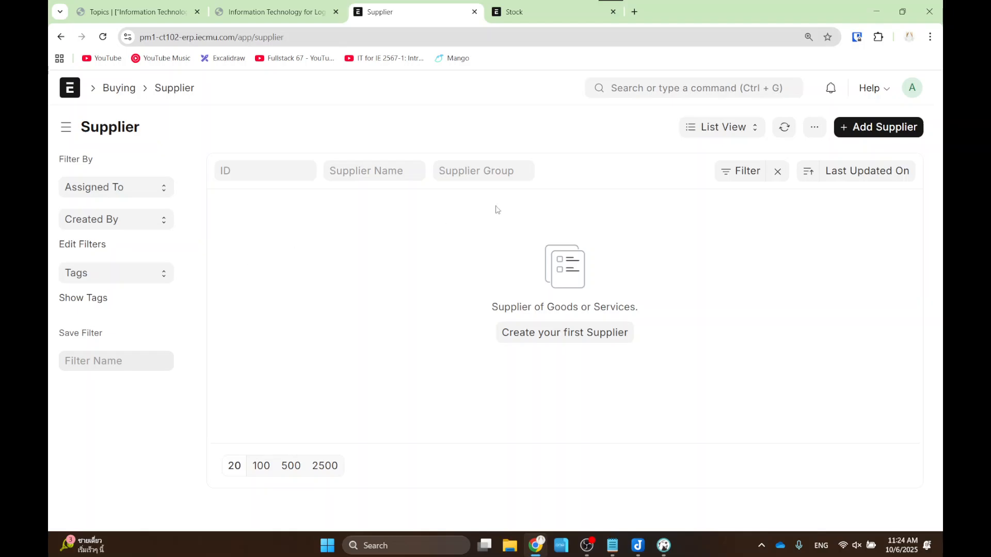
- Add a Company-type supplier named Pen Supplier and save it
{"action": "left_click", "coordinate": [848, 124]}
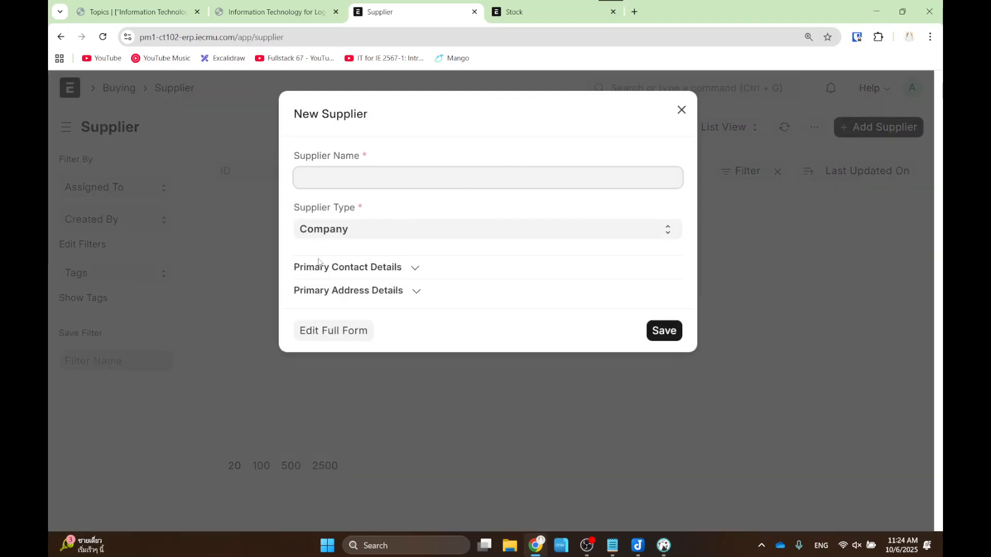
{"action": "type", "text": "Pen Supplier"}
{"action": "left_click", "coordinate": [353, 341]}
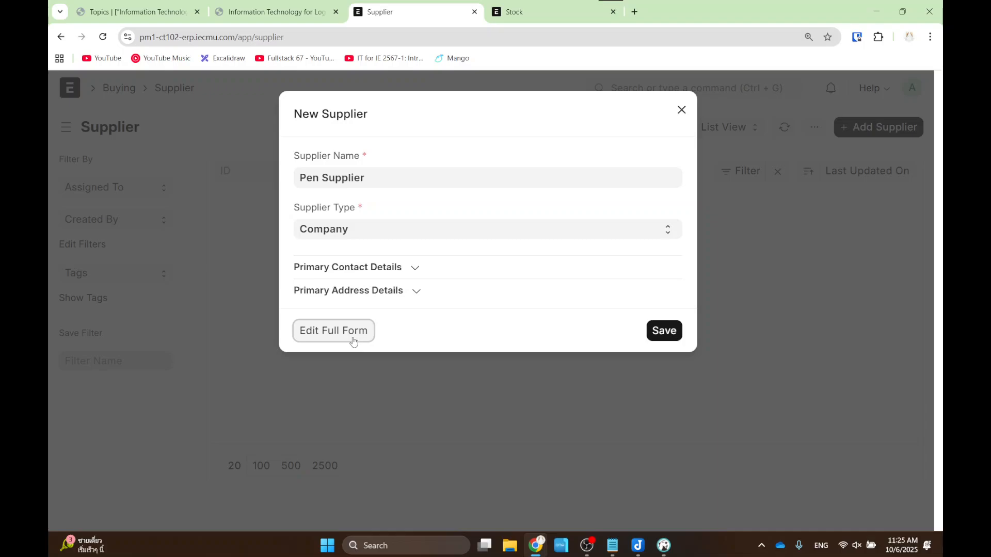
{"action": "left_click", "coordinate": [666, 331]}
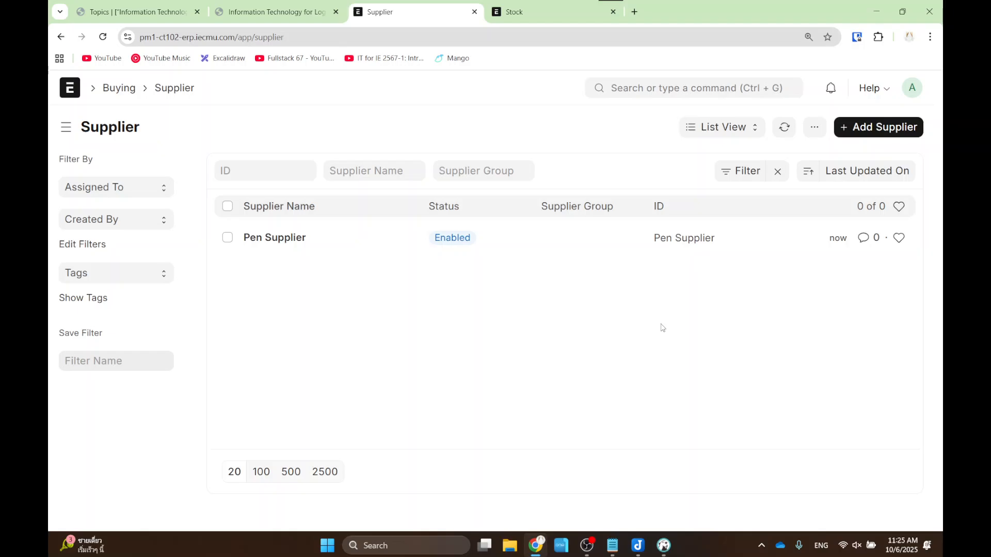
- Review each section of the Pen Supplier record, then return to the practice task slide
{"action": "left_click", "coordinate": [280, 243]}
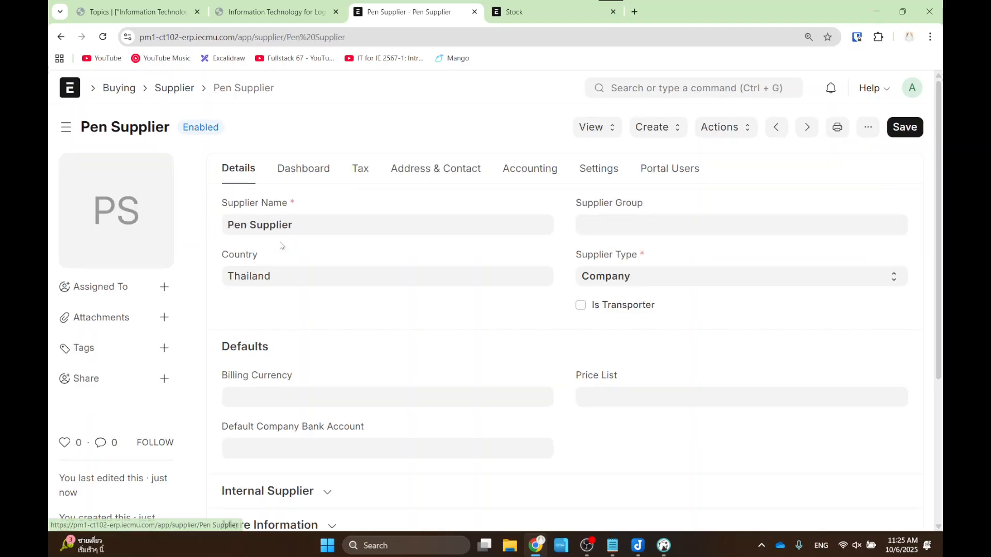
{"action": "left_click", "coordinate": [360, 169]}
{"action": "left_click", "coordinate": [435, 168]}
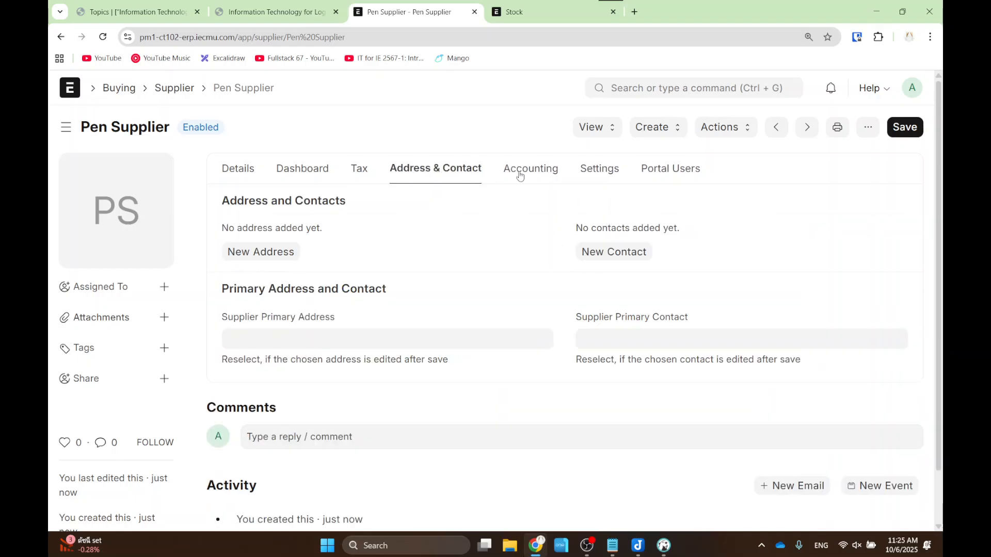
{"action": "left_click", "coordinate": [530, 168]}
{"action": "left_click", "coordinate": [598, 169]}
{"action": "left_click", "coordinate": [652, 171]}
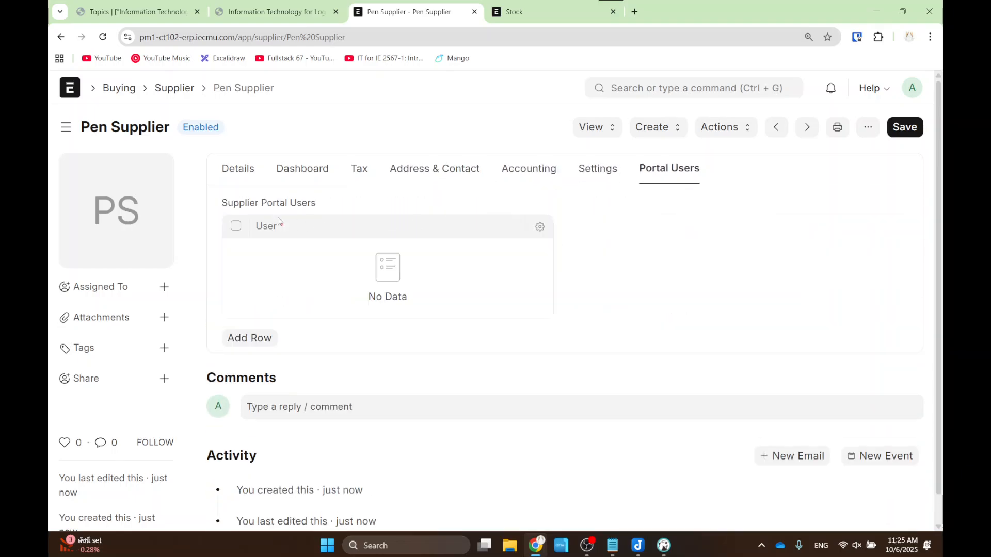
{"action": "left_click", "coordinate": [236, 169]}
{"action": "left_click", "coordinate": [290, 170]}
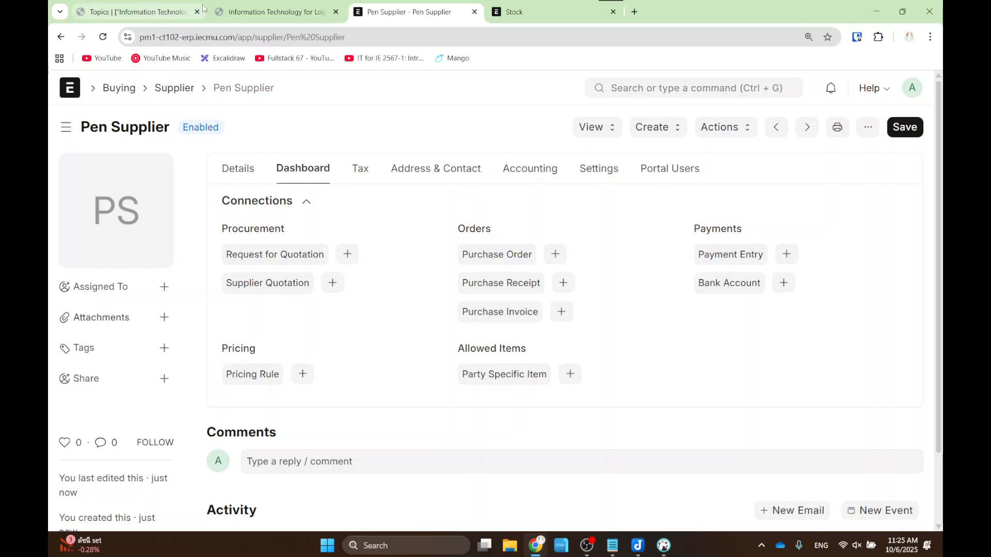
{"action": "left_click", "coordinate": [274, 12]}
{"action": "left_click", "coordinate": [281, 364]}
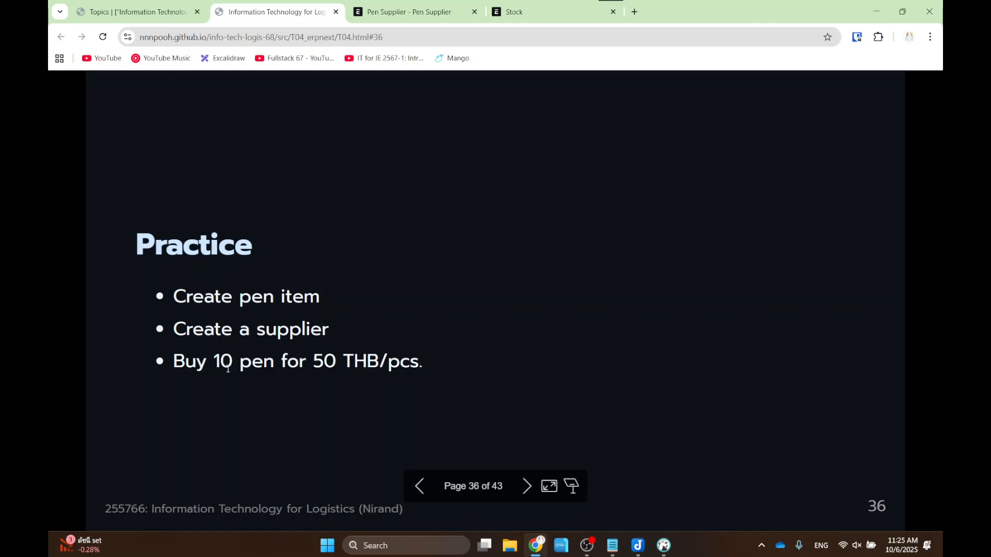
- Box the 'Buy 10 pen for 50 THB/pcs.' task on slide 36, then return to Pen Supplier
{"action": "left_click_drag", "start_coordinate": [155, 341], "coordinate": [452, 388]}
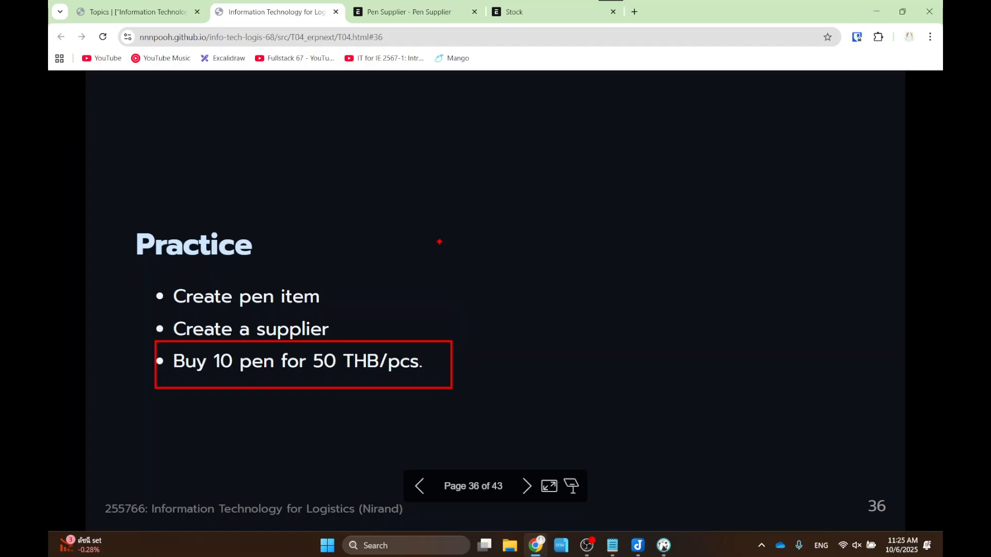
{"action": "left_click", "coordinate": [428, 7]}
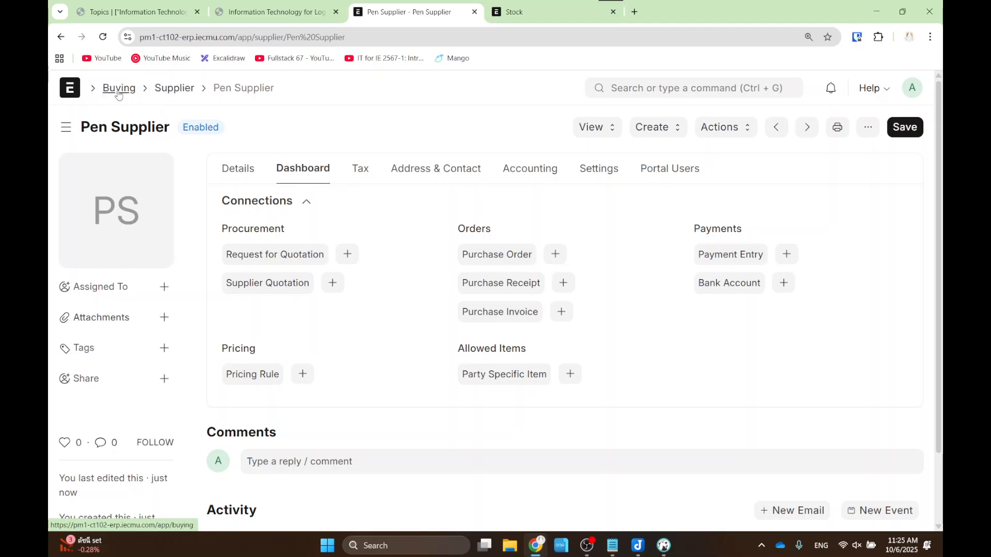
- Go to Buying › Purchase Order and start a new purchase order
{"action": "left_click", "coordinate": [66, 91]}
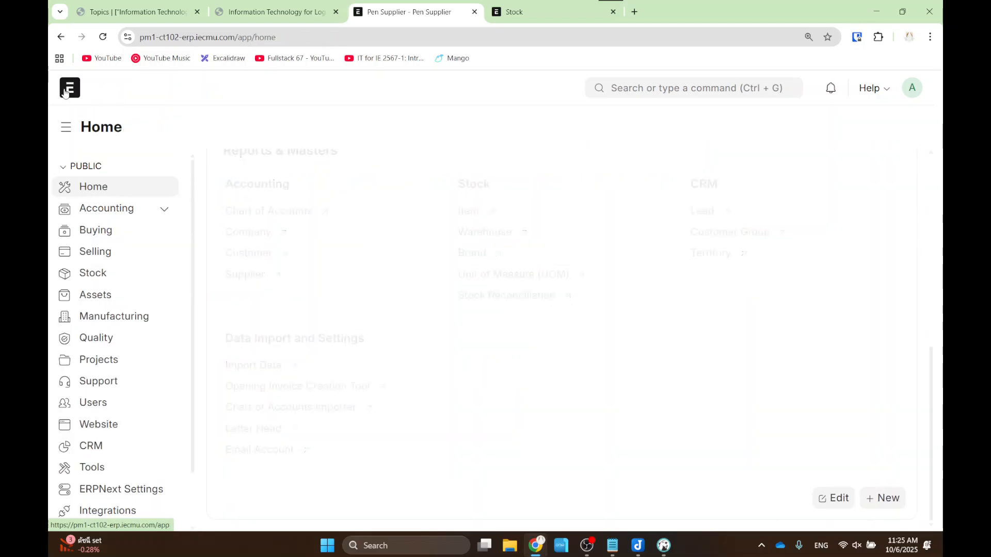
{"action": "left_click", "coordinate": [94, 230]}
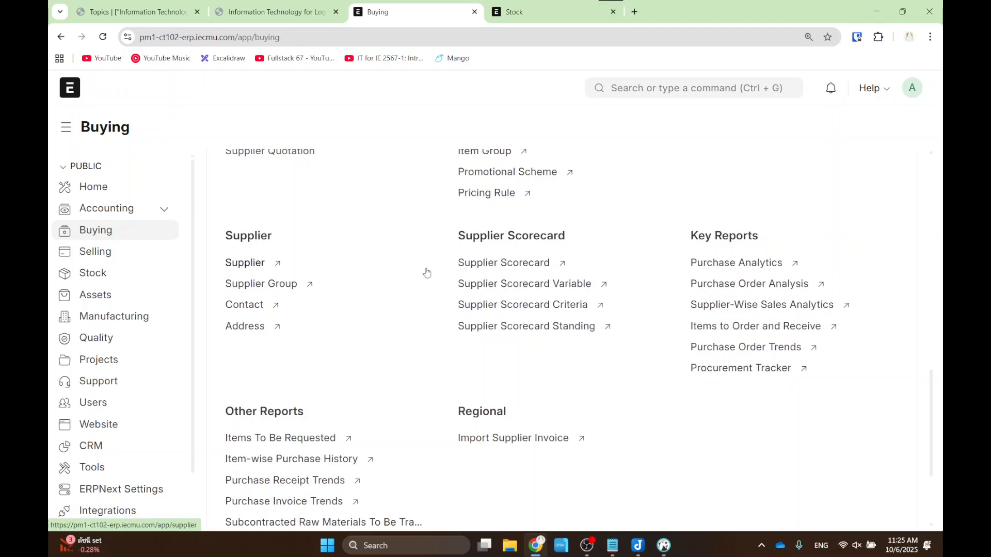
{"action": "scroll", "coordinate": [426, 272], "scroll_direction": "down", "scroll_amount": 4}
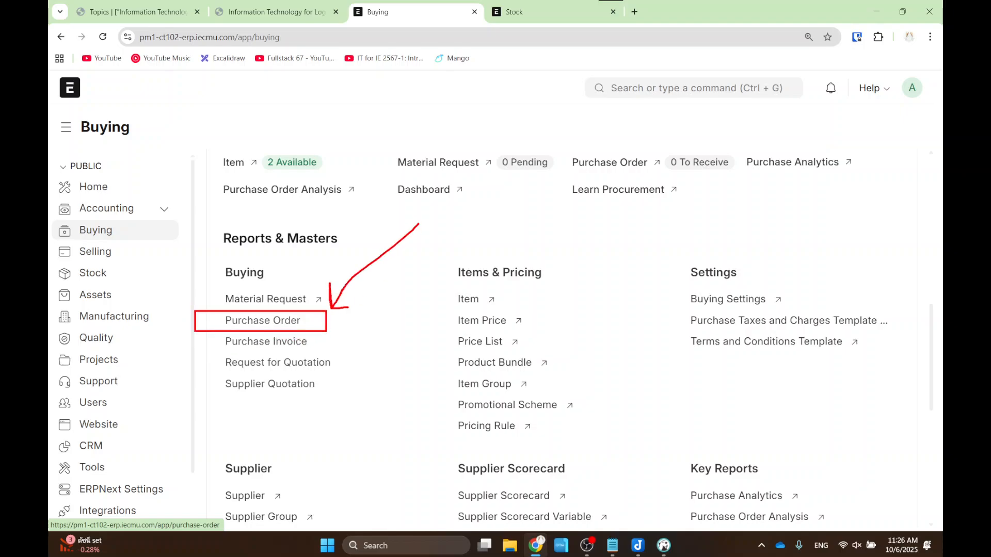
{"action": "left_click", "coordinate": [258, 321]}
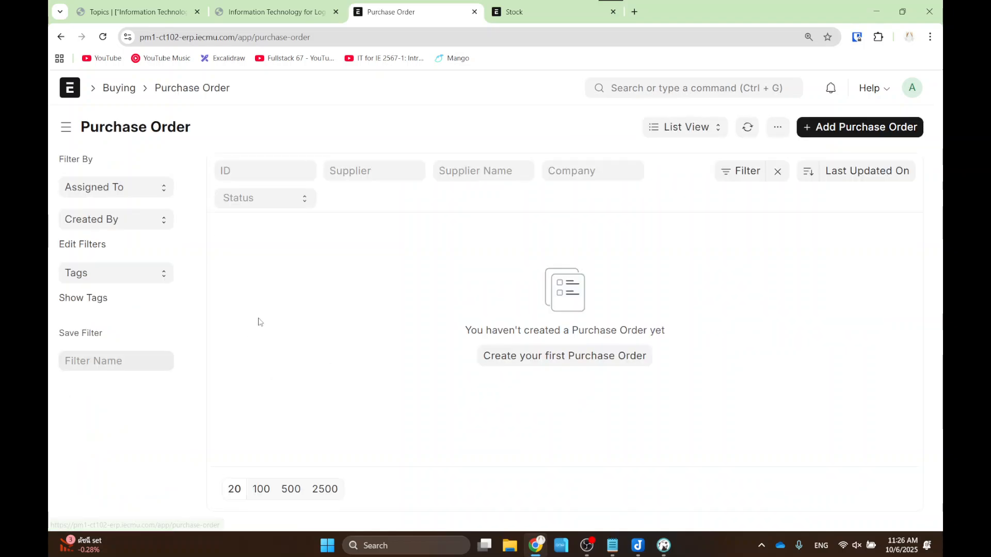
{"action": "left_click", "coordinate": [854, 128]}
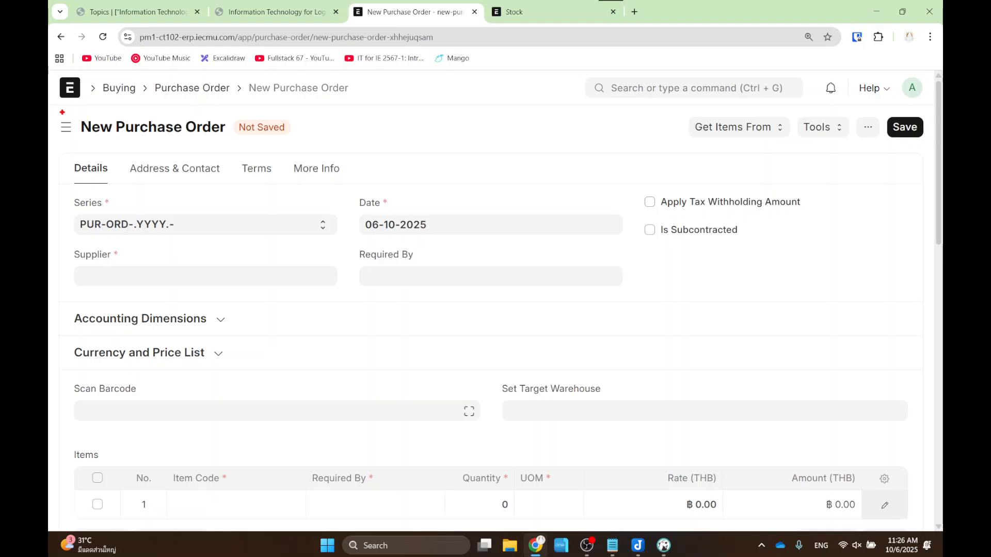
- Choose Pen Supplier as the supplier and set Required By to 07-10-2025
{"action": "mouse_move", "coordinate": [56, 111]}
{"action": "left_mouse_down"}
{"action": "mouse_move", "coordinate": [110, 139]}
{"action": "mouse_move", "coordinate": [237, 147]}
{"action": "left_mouse_up"}
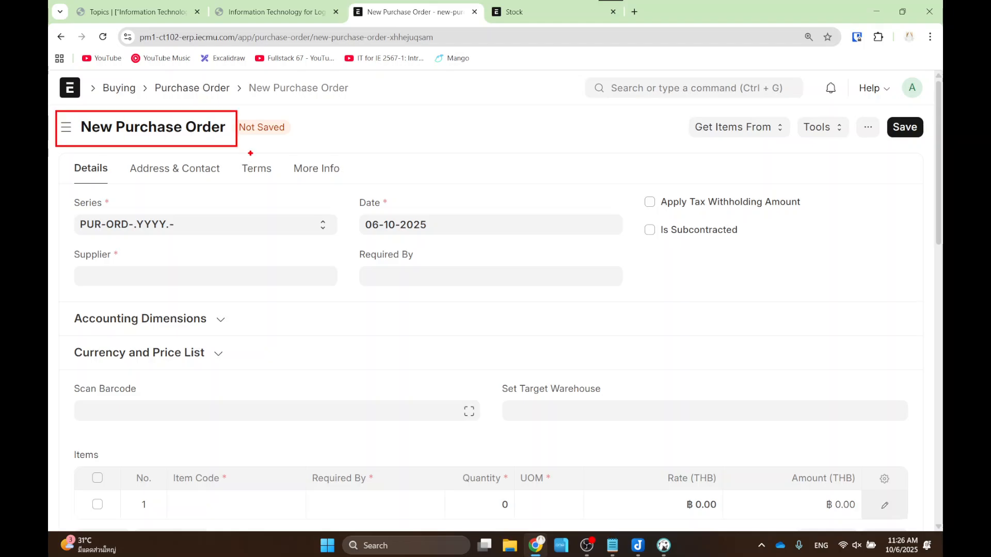
{"action": "left_click", "coordinate": [193, 284]}
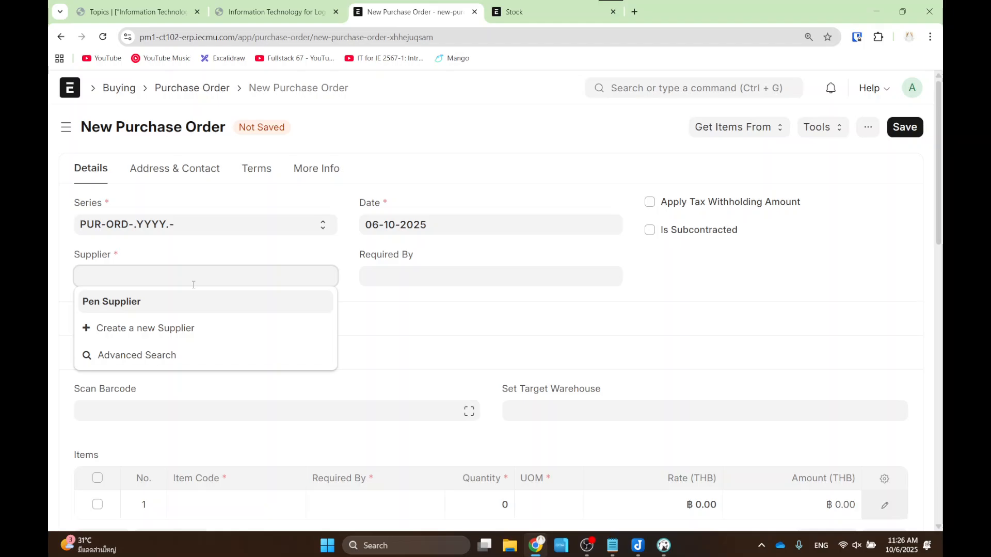
{"action": "left_click", "coordinate": [185, 309]}
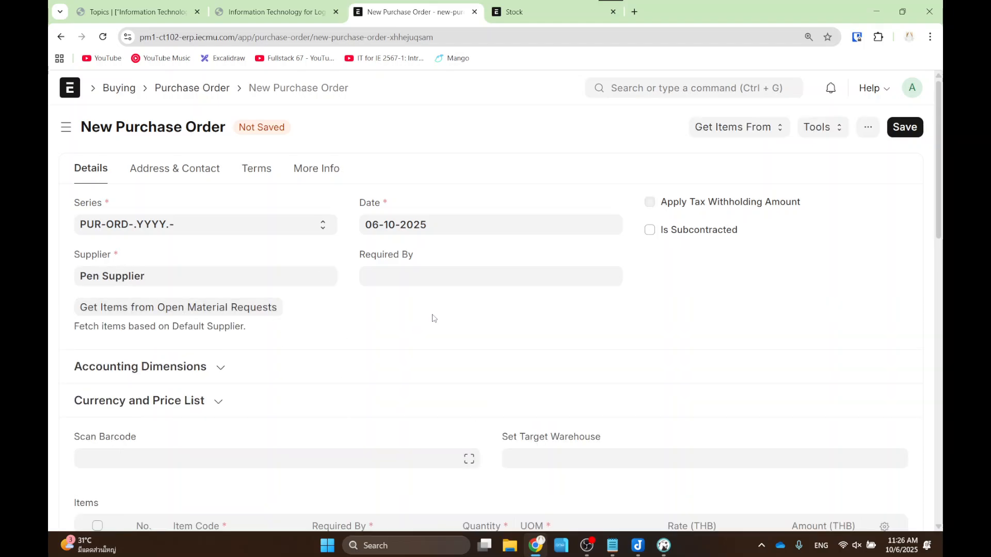
{"action": "left_click", "coordinate": [432, 273]}
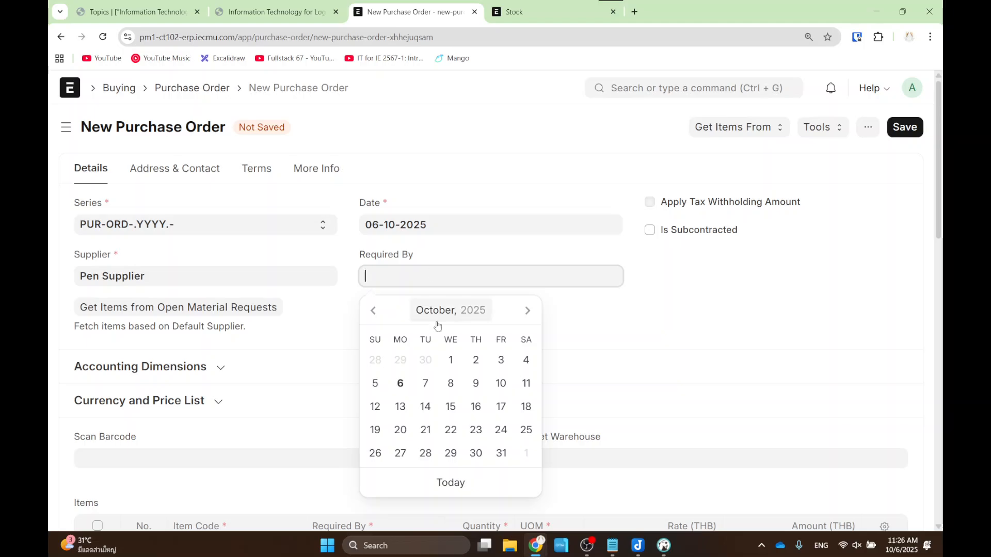
{"action": "left_click", "coordinate": [425, 383]}
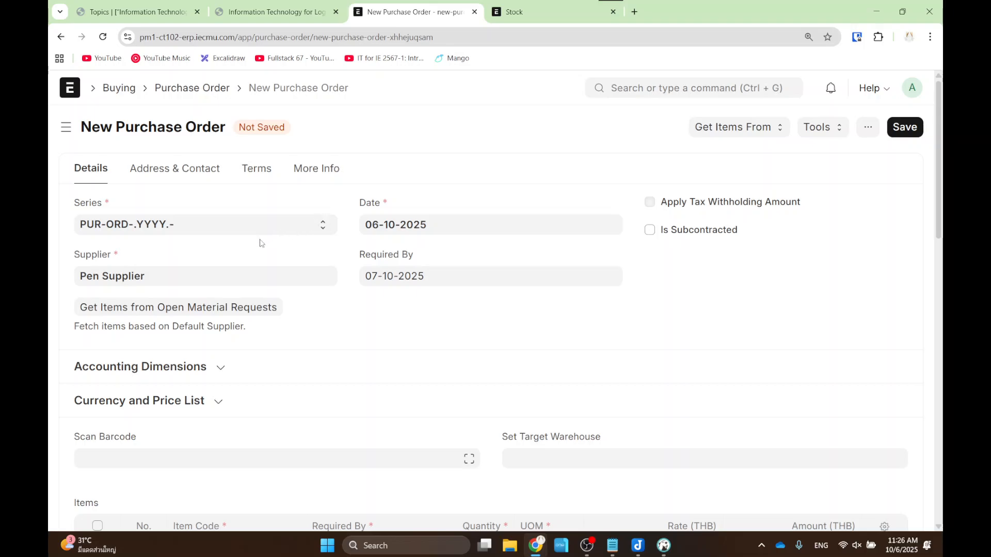
- Add item Pen to row 1 with quantity 10 at rate 50
{"action": "scroll", "coordinate": [218, 263], "scroll_direction": "down", "scroll_amount": 1}
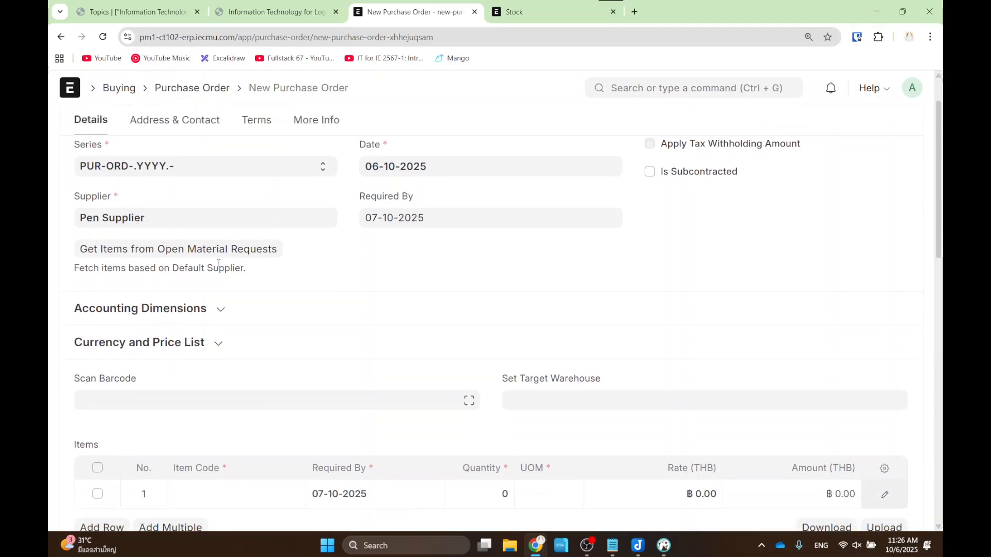
{"action": "scroll", "coordinate": [219, 264], "scroll_direction": "down", "scroll_amount": 2}
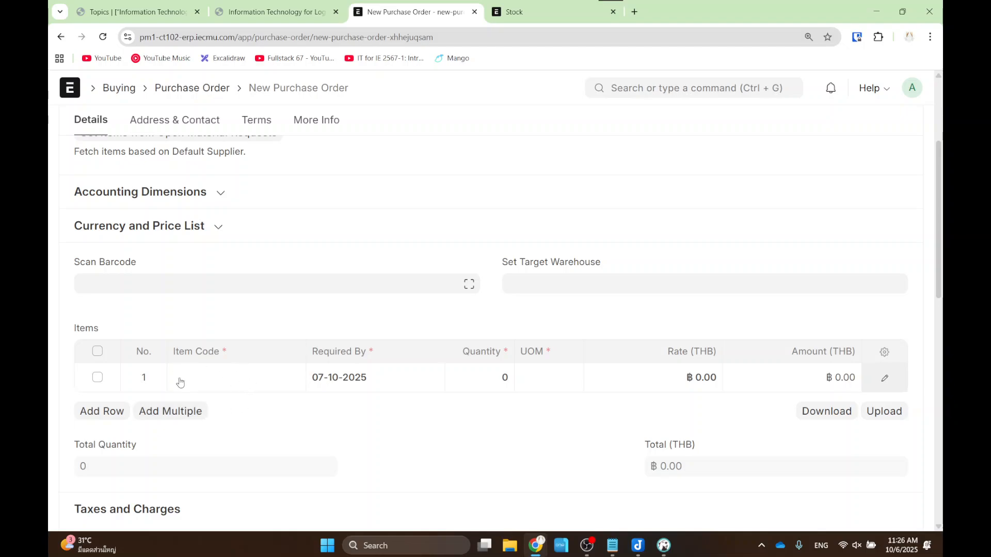
{"action": "left_click", "coordinate": [241, 381]}
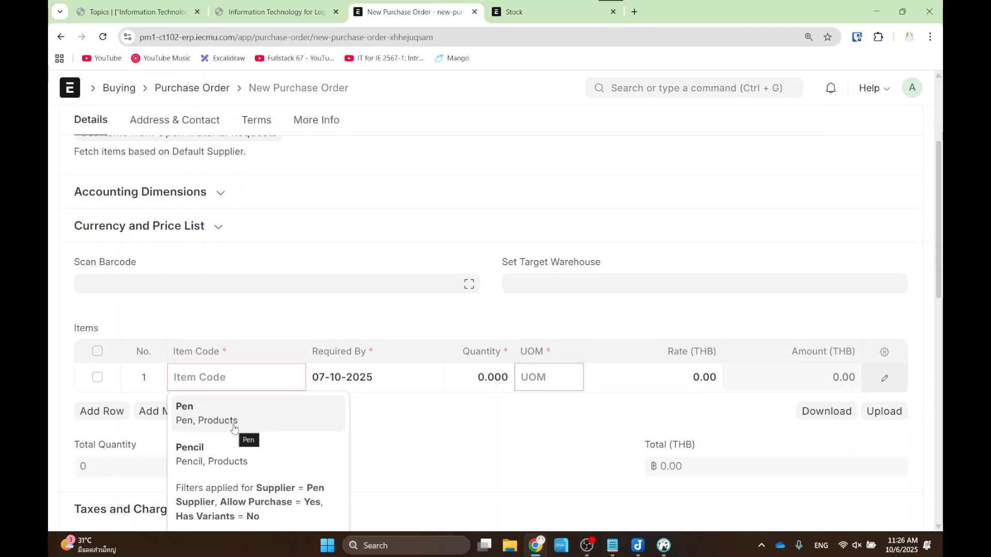
{"action": "left_click", "coordinate": [234, 427]}
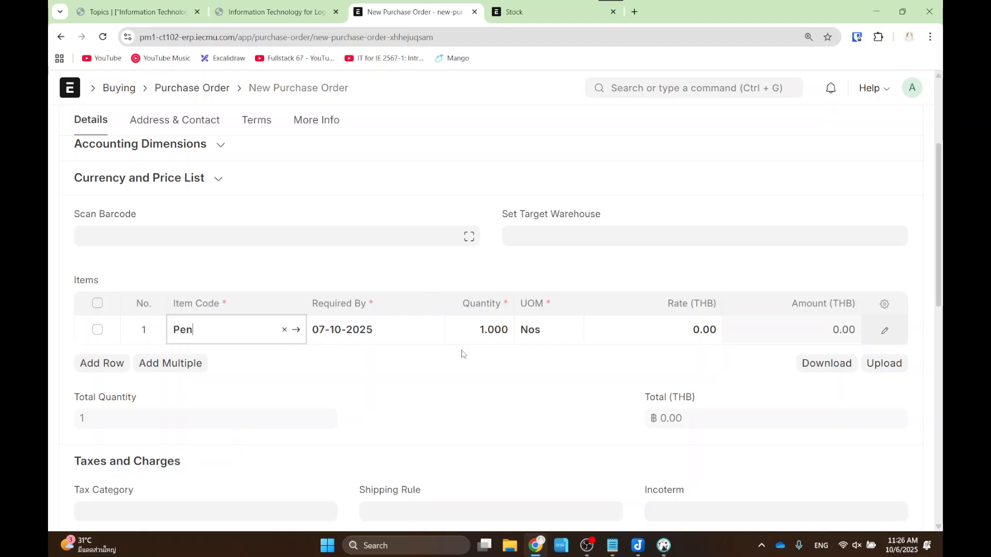
{"action": "left_click", "coordinate": [482, 330]}
{"action": "type", "text": "10"}
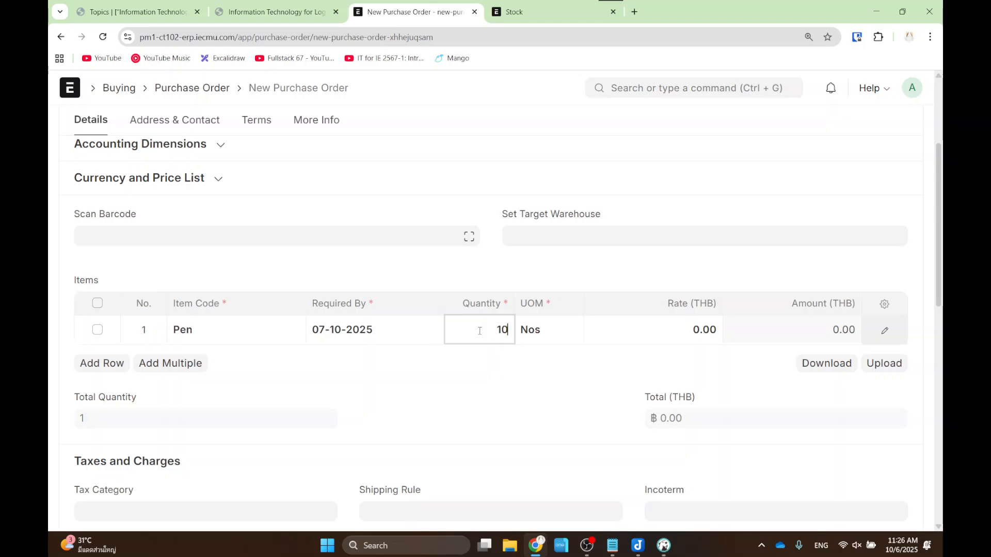
{"action": "left_click", "coordinate": [523, 376]}
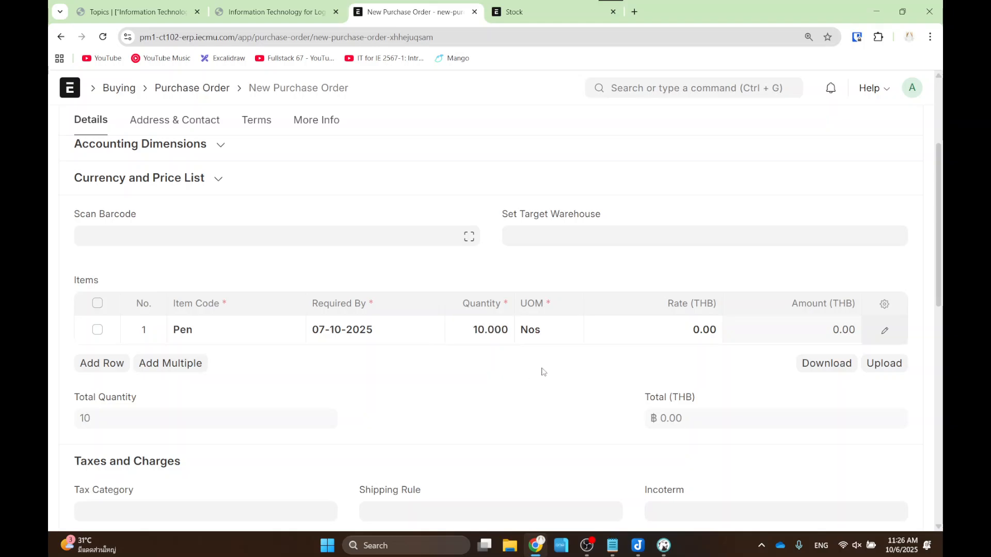
{"action": "left_click_drag", "start_coordinate": [622, 263], "coordinate": [744, 368]}
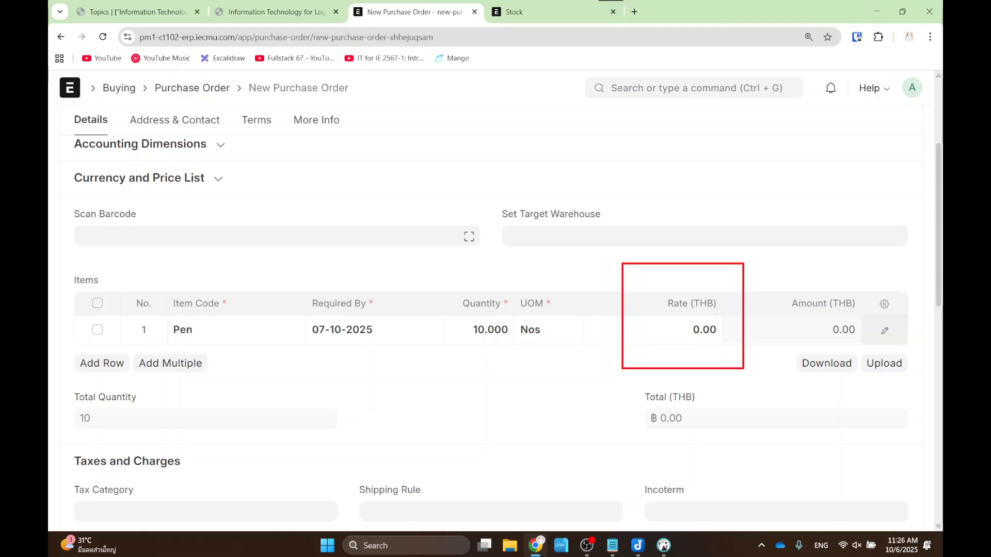
{"action": "left_click", "coordinate": [698, 335]}
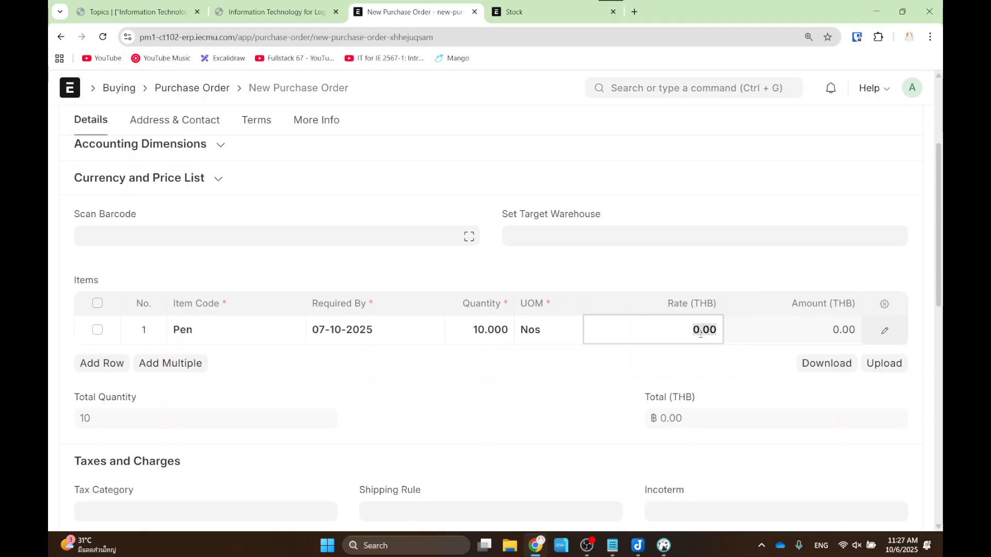
{"action": "type", "text": "50"}
{"action": "left_click", "coordinate": [689, 288]}
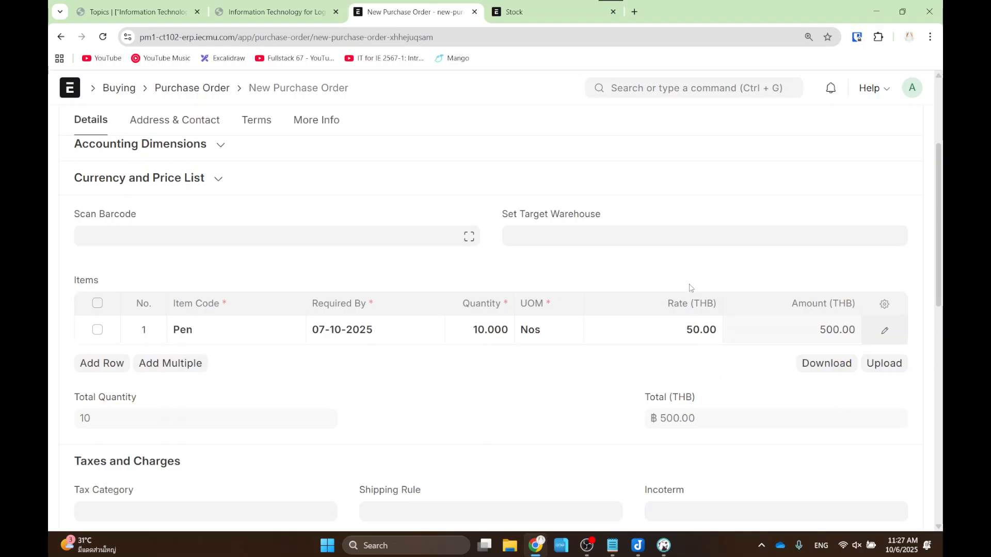
- Leave Set Target Warehouse empty and highlight the quantity, rate and 500 THB total
{"action": "left_click", "coordinate": [652, 237]}
{"action": "left_click", "coordinate": [649, 262]}
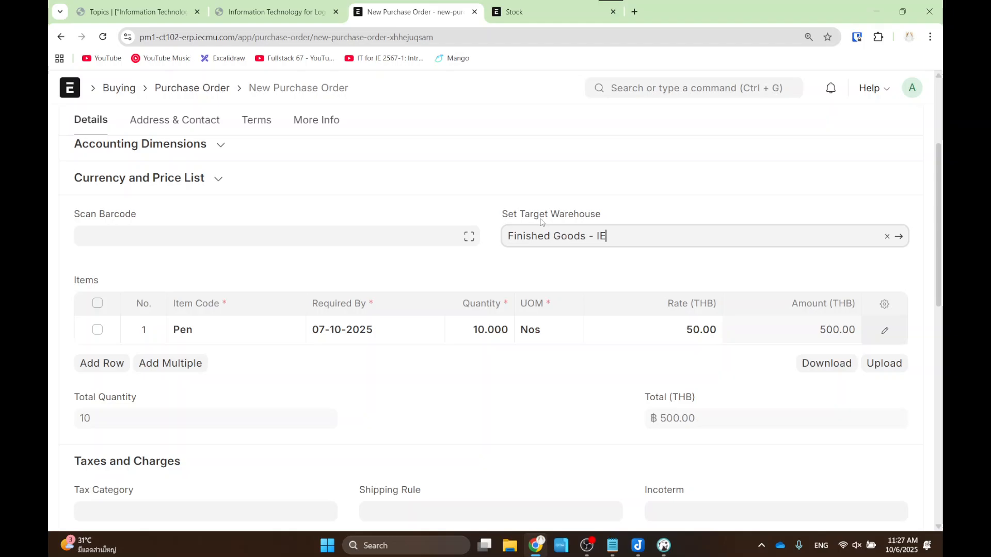
{"action": "left_click_drag", "start_coordinate": [611, 236], "coordinate": [514, 231]}
{"action": "key", "text": "BackSpace"}
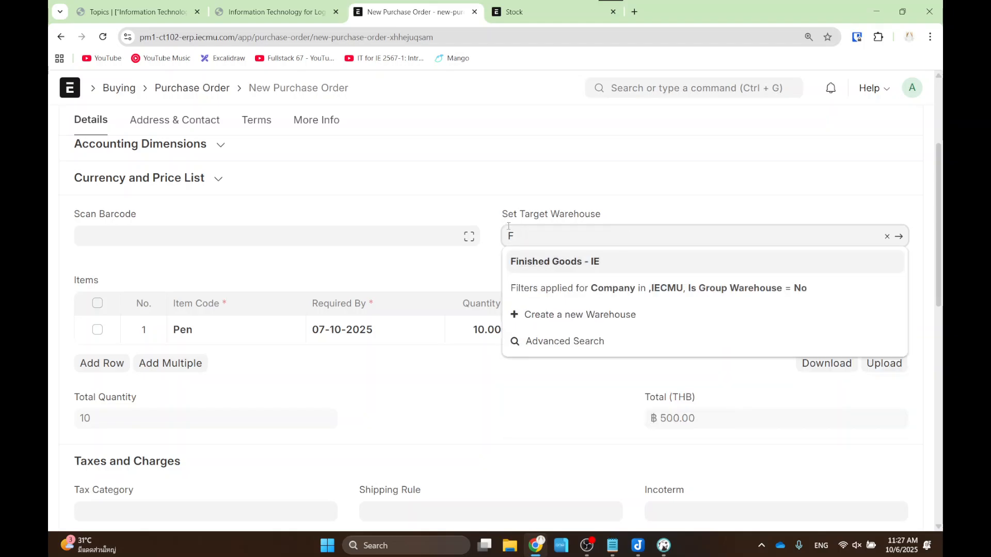
{"action": "key", "text": "BackSpace"}
{"action": "left_click", "coordinate": [470, 196]}
{"action": "key", "text": "ctrl+2"}
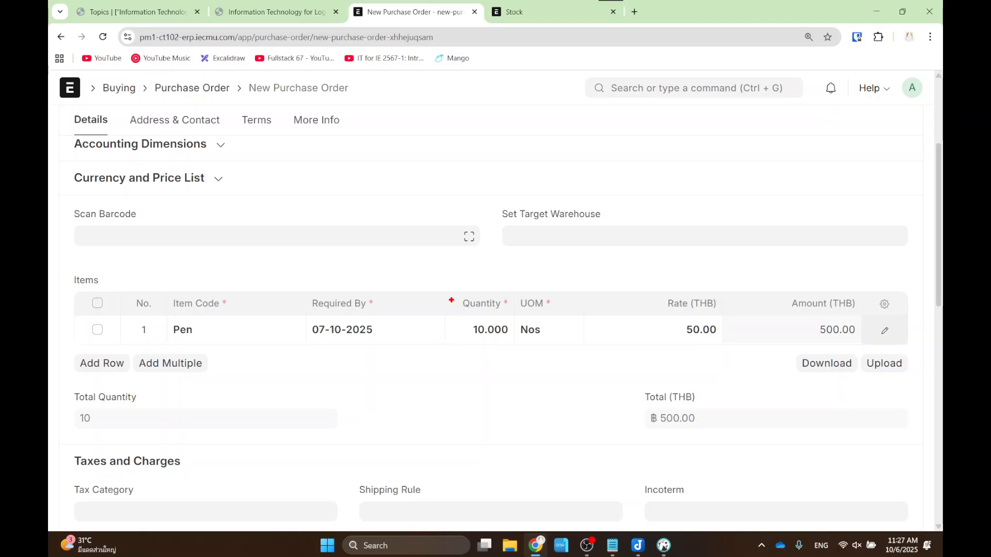
{"action": "left_click_drag", "start_coordinate": [451, 300], "coordinate": [513, 351]}
{"action": "mouse_move", "coordinate": [640, 289]}
{"action": "left_mouse_down"}
{"action": "mouse_move", "coordinate": [668, 317]}
{"action": "mouse_move", "coordinate": [744, 351]}
{"action": "left_mouse_up"}
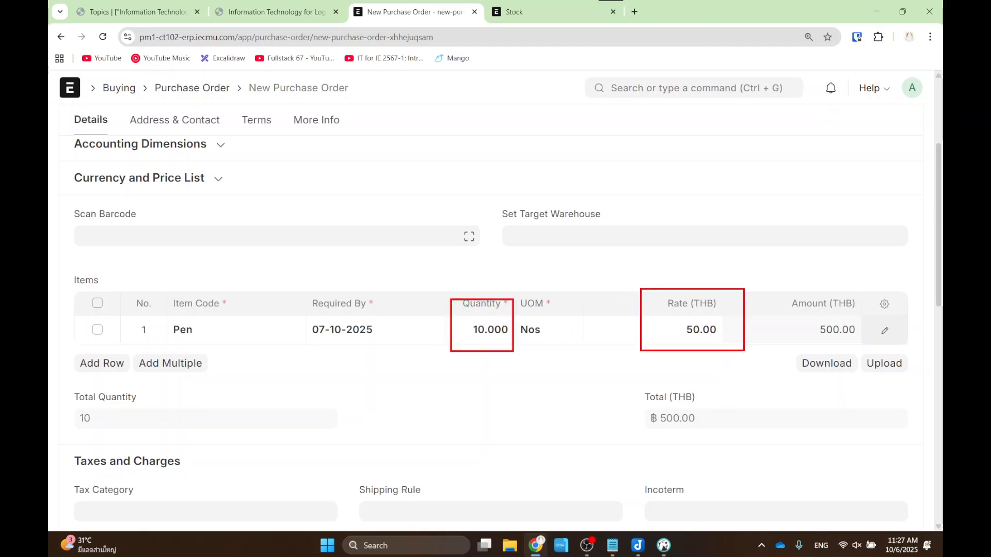
{"action": "left_click_drag", "start_coordinate": [613, 376], "coordinate": [715, 439]}
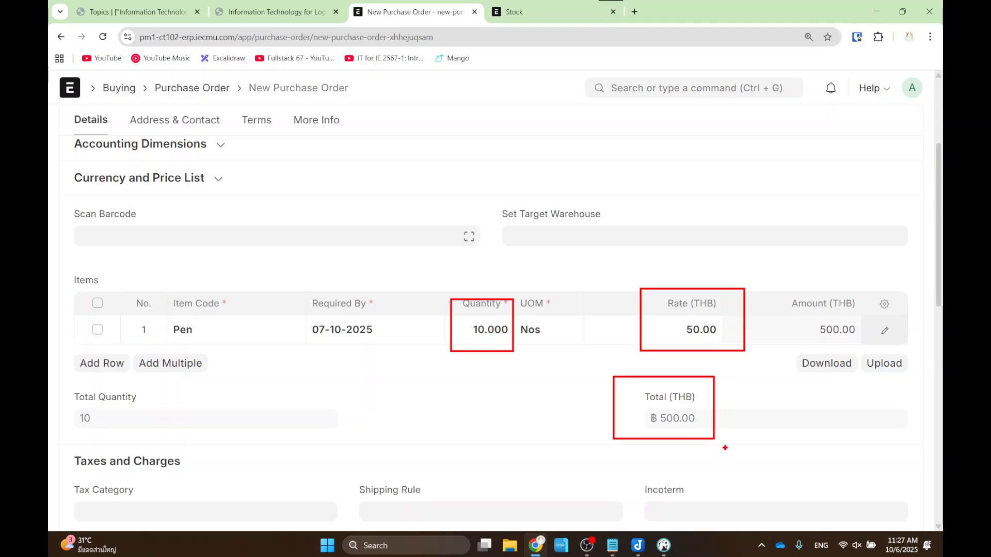
{"action": "key", "text": "Escape"}
- Save the purchase order and submit it permanently
{"action": "scroll", "coordinate": [551, 408], "scroll_direction": "up", "scroll_amount": 3}
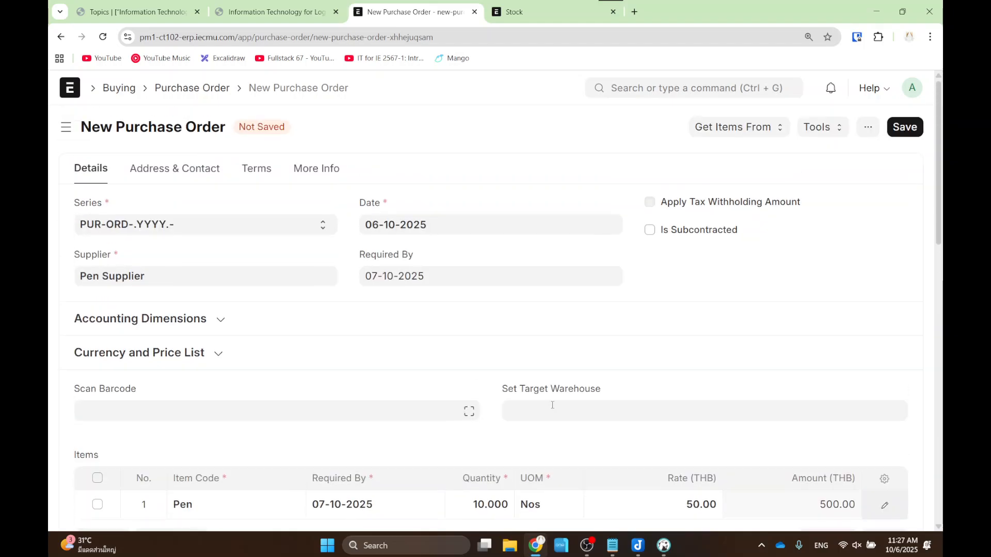
{"action": "left_click", "coordinate": [909, 135]}
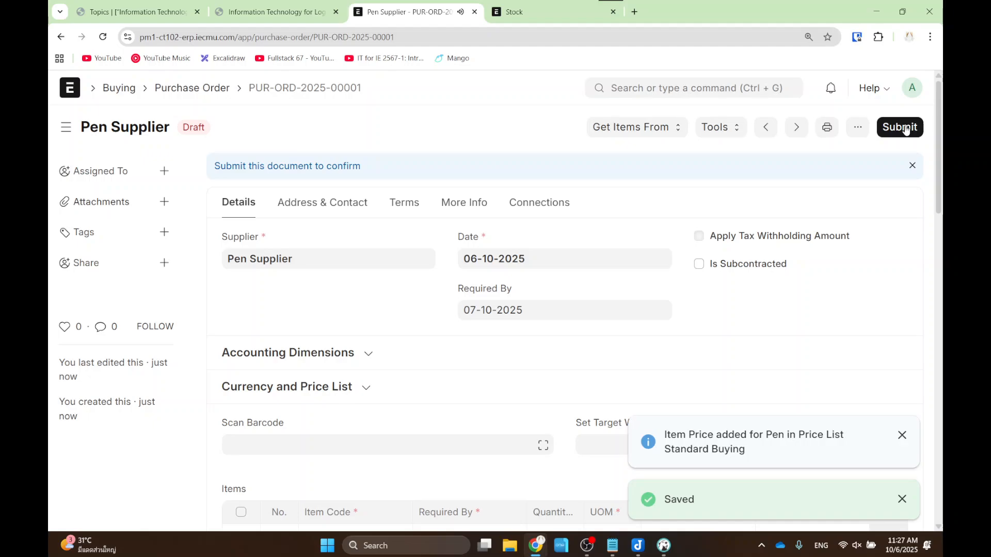
{"action": "left_click", "coordinate": [905, 130]}
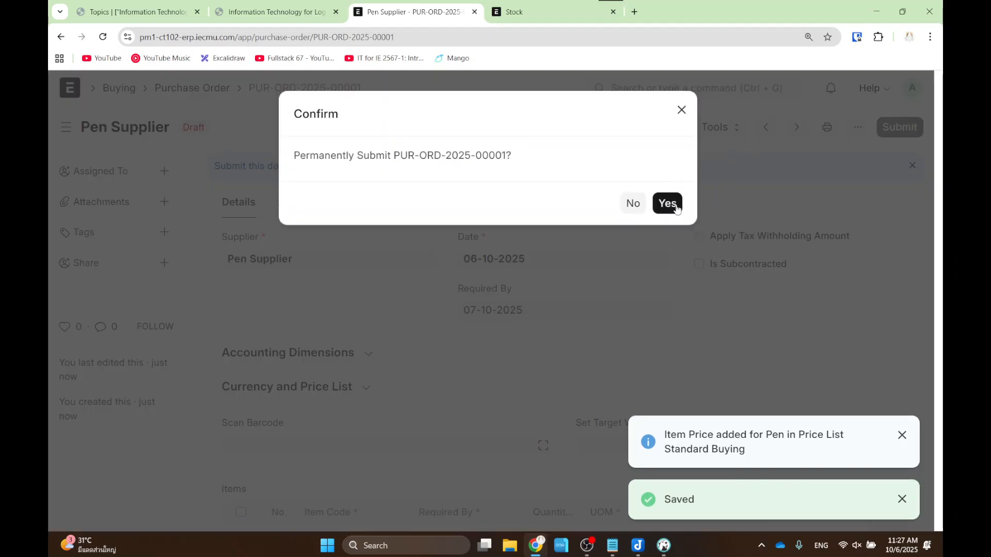
{"action": "left_click", "coordinate": [674, 204]}
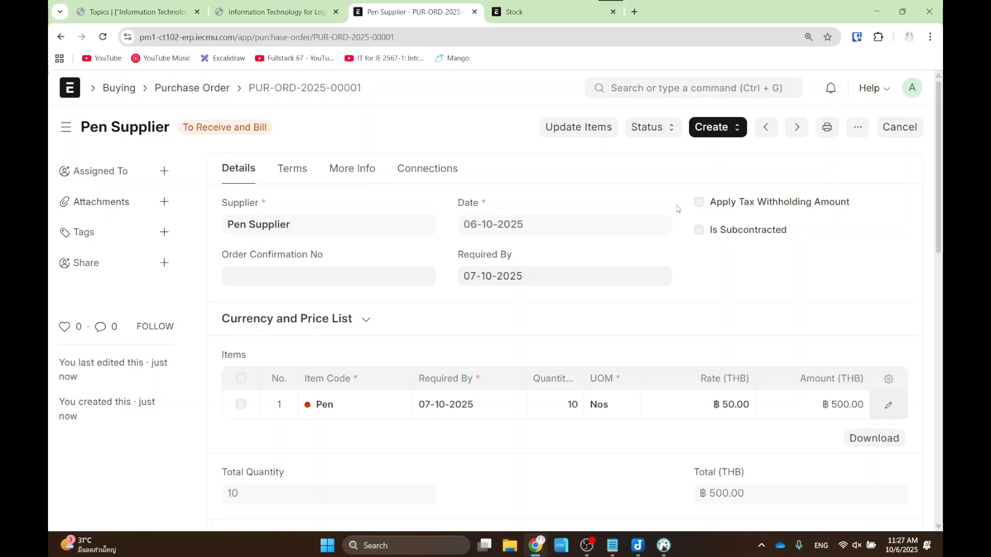
- Outline the order's To Receive and Bill status in the list, then return to the slides
{"action": "left_click", "coordinate": [214, 97]}
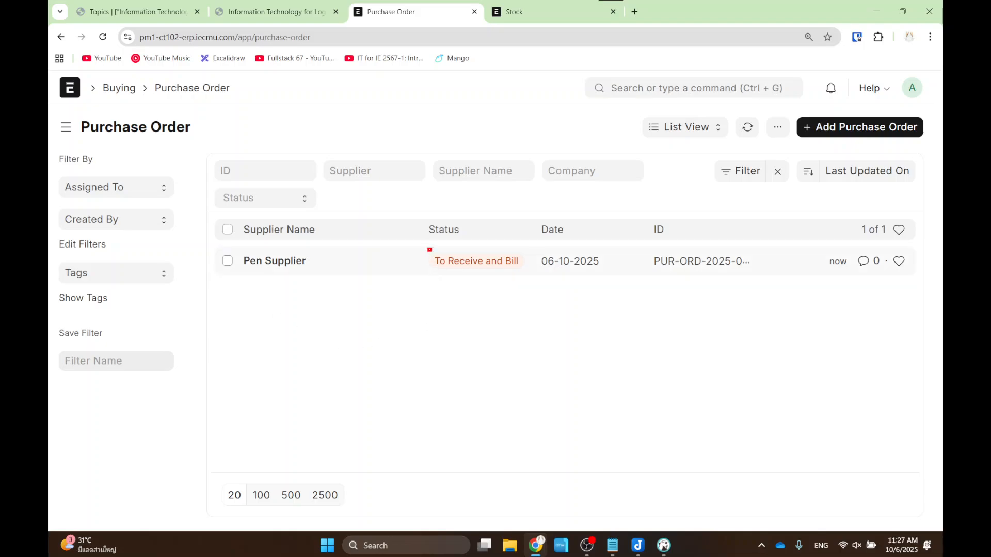
{"action": "left_click_drag", "start_coordinate": [428, 248], "coordinate": [487, 274]}
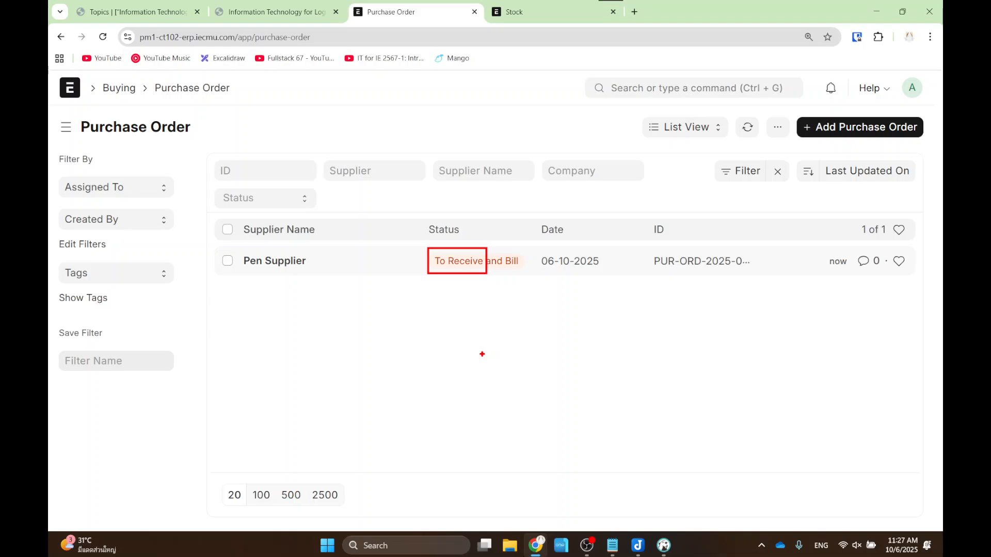
{"action": "left_click_drag", "start_coordinate": [497, 244], "coordinate": [527, 279]}
{"action": "key", "text": "Escape"}
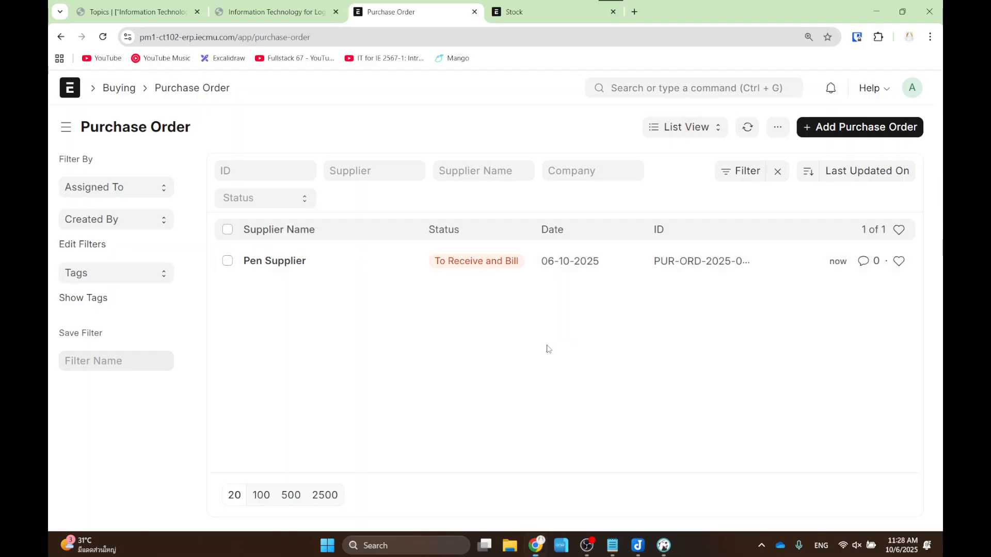
{"action": "left_click", "coordinate": [239, 16]}
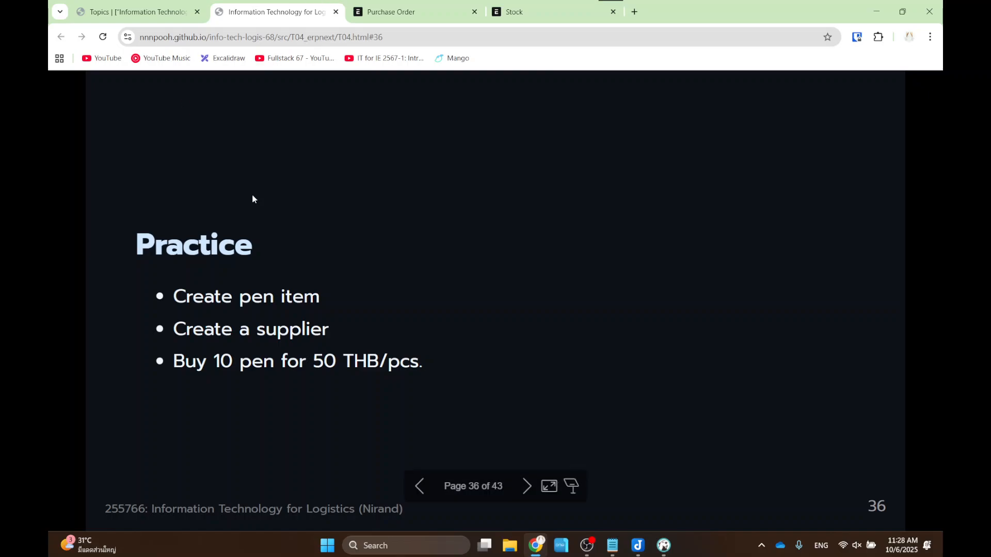
- Close the old deck and reopen the ERPNext HTML slides from the course topics page
{"action": "key", "text": "Left"}
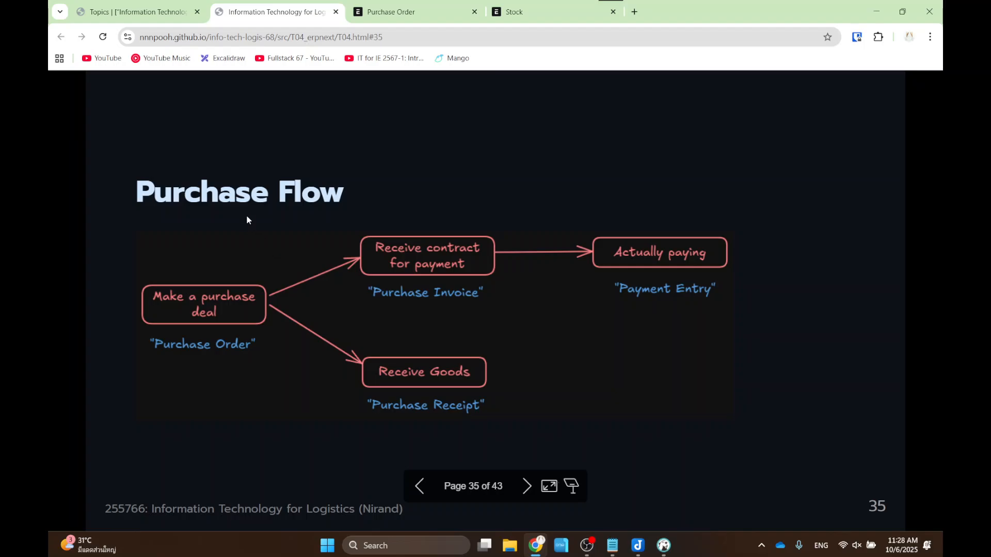
{"action": "key", "text": "ctrl+w"}
{"action": "left_click", "coordinate": [400, 5]}
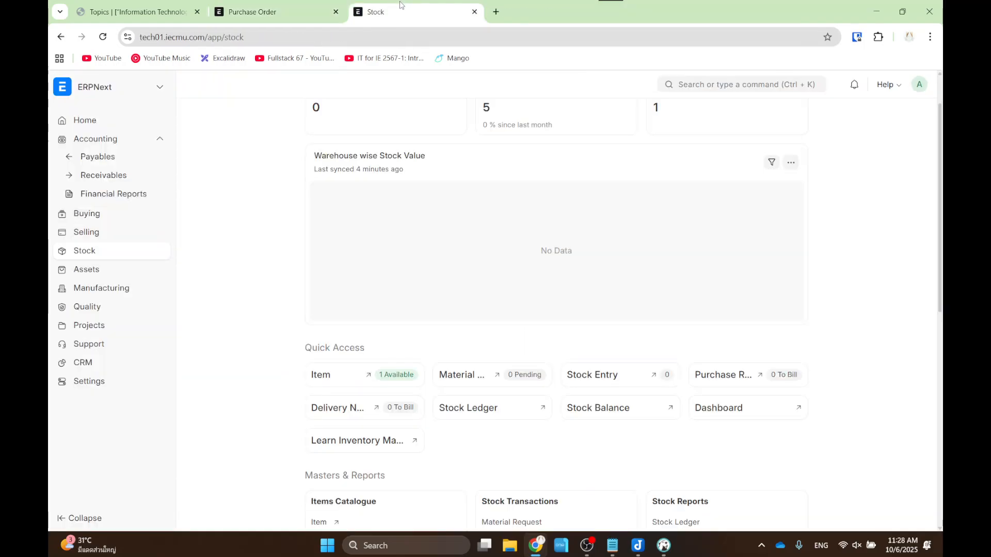
{"action": "left_click", "coordinate": [494, 12]}
{"action": "type", "text": "local"}
{"action": "key", "text": "Return"}
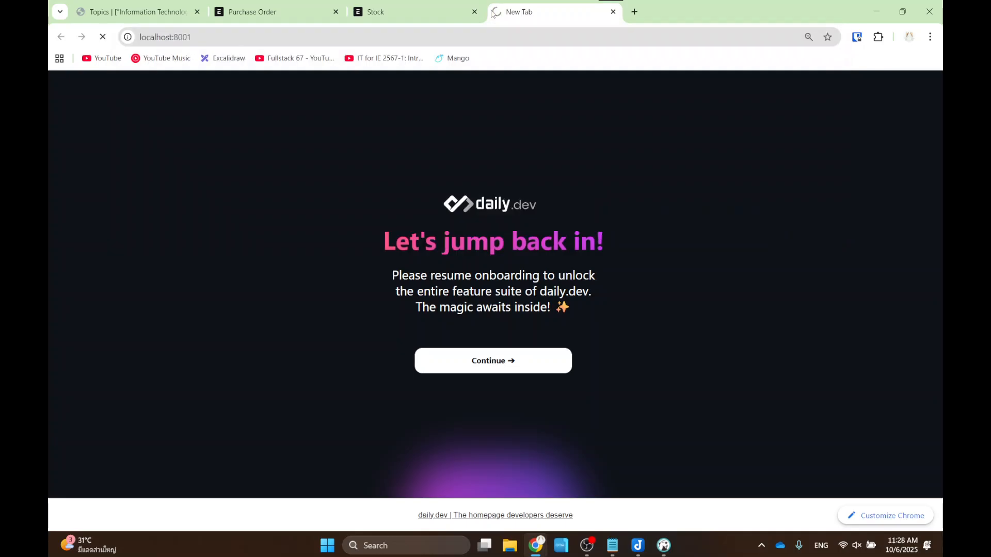
{"action": "key", "text": "ctrl+l"}
{"action": "left_click", "coordinate": [110, 4]}
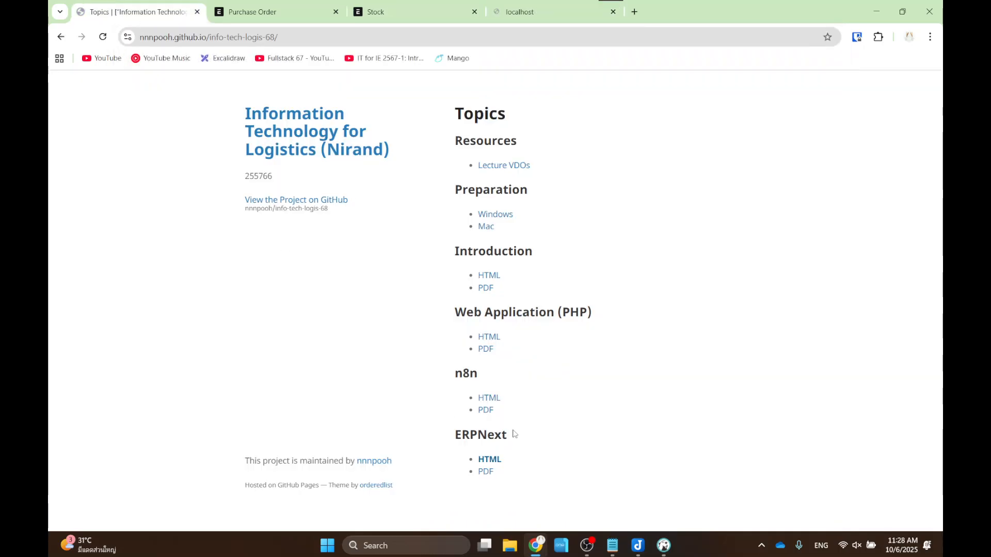
{"action": "left_click", "coordinate": [488, 457]}
{"action": "left_click", "coordinate": [559, 18]}
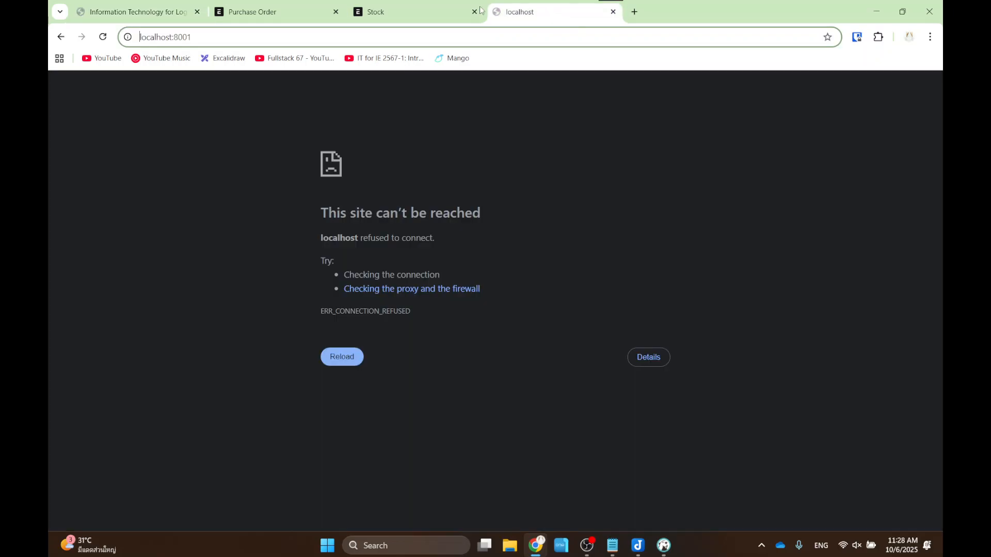
{"action": "key", "text": "ctrl+w"}
{"action": "left_click", "coordinate": [142, 6]}
- Advance to the Purchase Flow slide, page 35, and outline the Purchase Invoice step
{"action": "key", "text": "Right"}
{"action": "key", "text": "Right"}
{"action": "key", "text": "Right"}
{"action": "key", "text": "Right"}
{"action": "key", "text": "Right"}
{"action": "key", "text": "Right"}
{"action": "key", "text": "Right"}
{"action": "key", "text": "Right"}
{"action": "key", "text": "Right"}
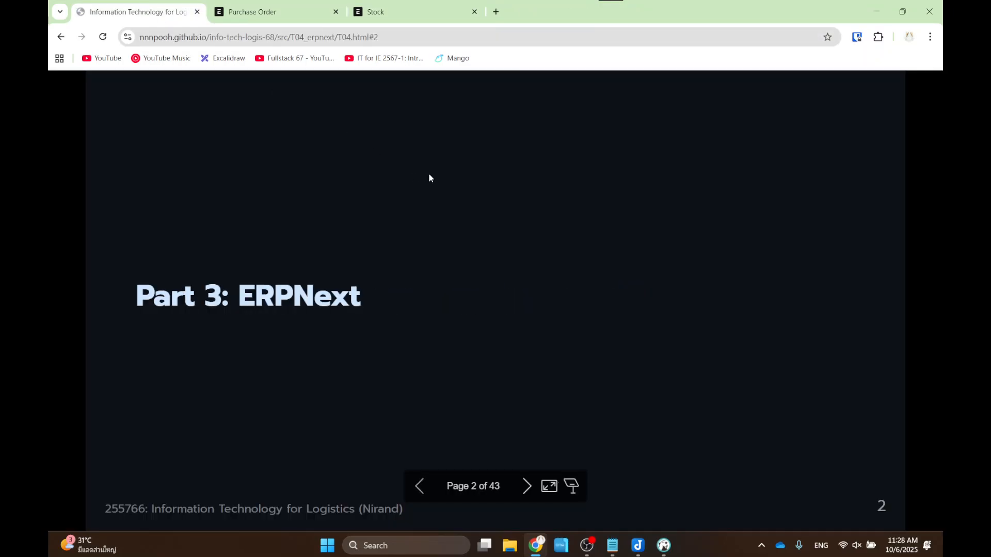
{"action": "key", "text": "Right"}
{"action": "key", "text": "Right"}
{"action": "key", "text": "Right"}
{"action": "key", "text": "Right"}
{"action": "key", "text": "Right"}
{"action": "key", "text": "Right"}
{"action": "key", "text": "Right"}
{"action": "key", "text": "Right"}
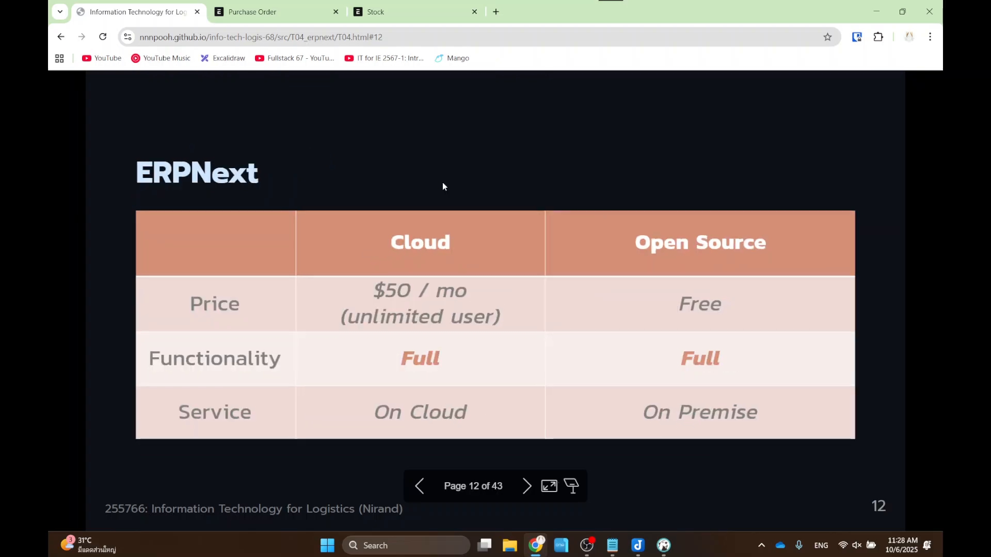
{"action": "key", "text": "Right"}
{"action": "key", "text": "Right"}
{"action": "key", "text": "Right"}
{"action": "key", "text": "Right"}
{"action": "key", "text": "Right"}
{"action": "key", "text": "Right"}
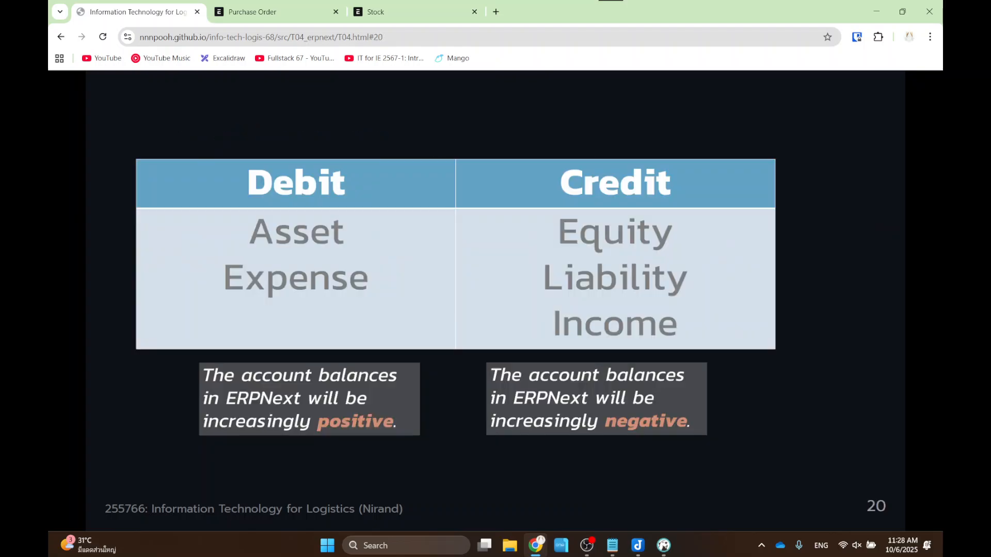
{"action": "key", "text": "Right"}
{"action": "key", "text": "Right"}
{"action": "key", "text": "Right"}
{"action": "key", "text": "Right"}
{"action": "key", "text": "Right"}
{"action": "key", "text": "Right"}
{"action": "key", "text": "Right"}
{"action": "key", "text": "Right"}
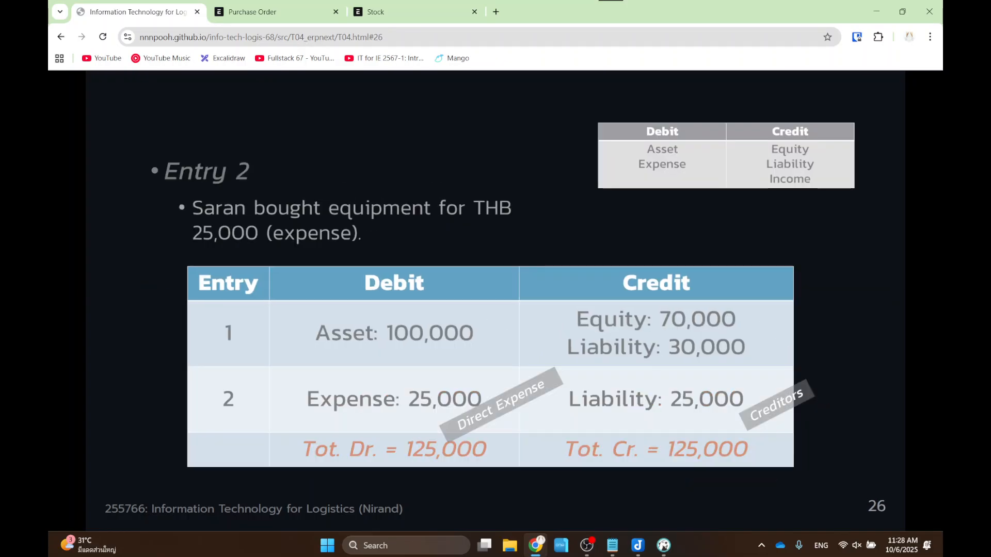
{"action": "key", "text": "Right"}
{"action": "key", "text": "Right"}
{"action": "key", "text": "Right"}
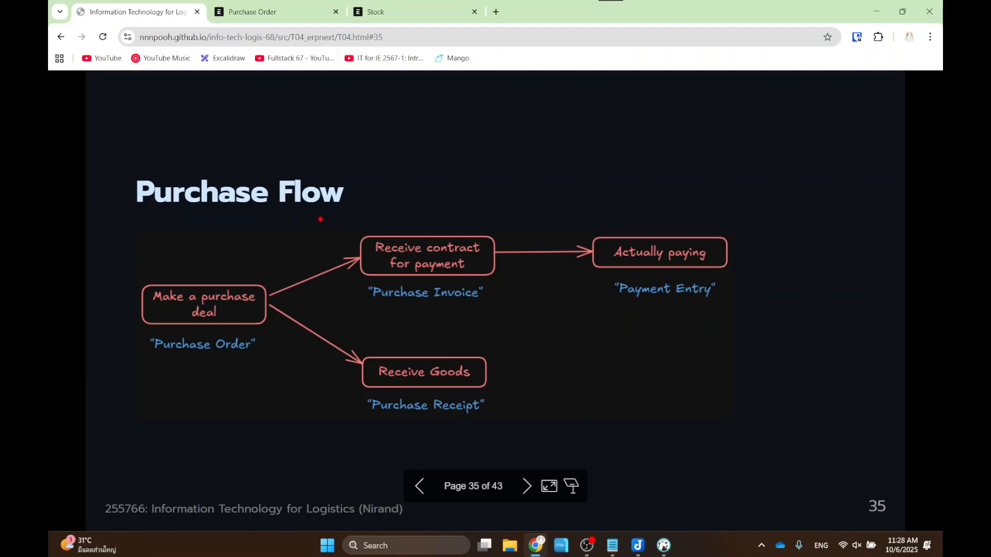
{"action": "mouse_move", "coordinate": [320, 213]}
{"action": "left_mouse_down"}
{"action": "mouse_move", "coordinate": [792, 325]}
{"action": "mouse_move", "coordinate": [784, 315]}
{"action": "left_mouse_up"}
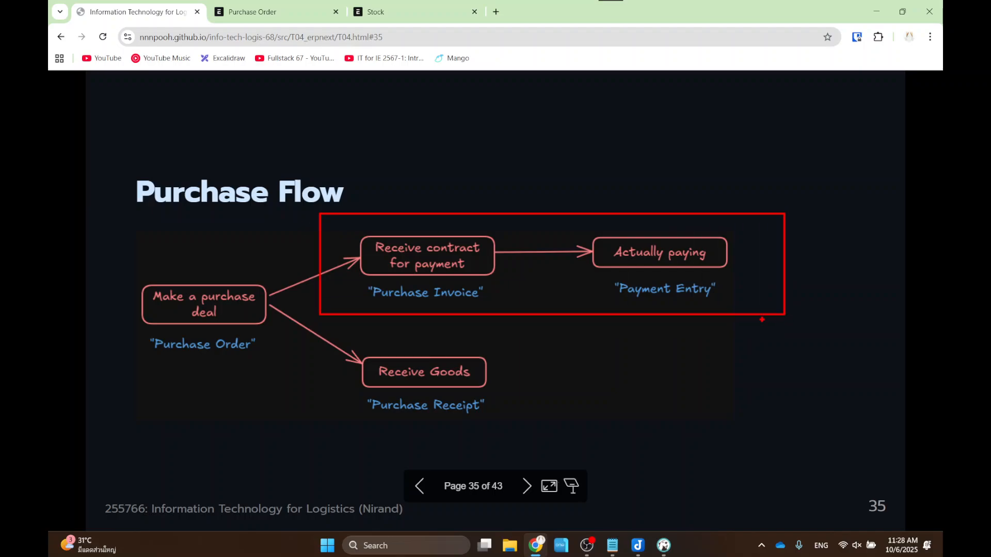
{"action": "key", "text": "Escape"}
{"action": "key", "text": "ctrl+2"}
{"action": "mouse_move", "coordinate": [355, 275]}
{"action": "left_mouse_down"}
{"action": "mouse_move", "coordinate": [520, 309]}
{"action": "mouse_move", "coordinate": [505, 310]}
{"action": "left_mouse_up"}
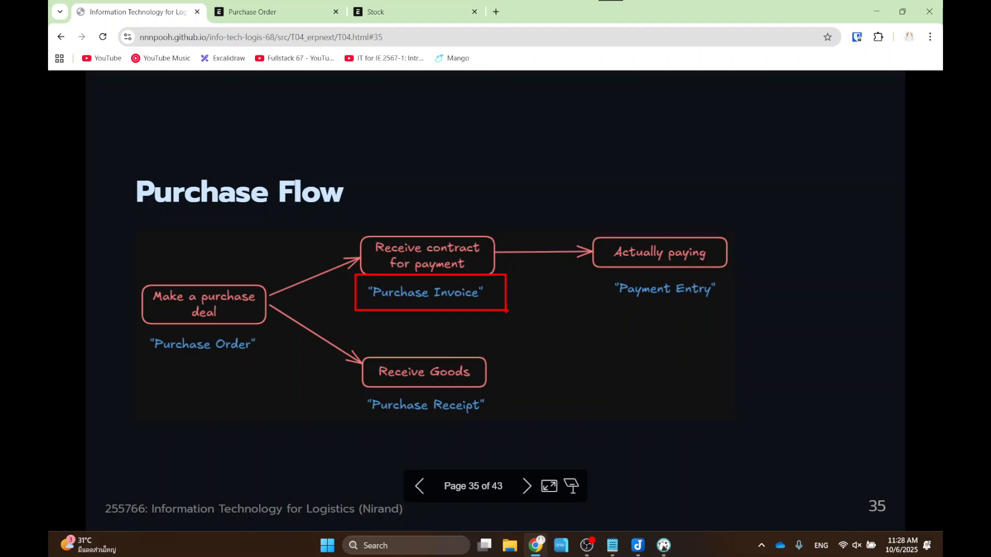
- Open PUR-ORD-2025-00001 and create a Purchase Invoice from it via Create
{"action": "left_click", "coordinate": [258, 11]}
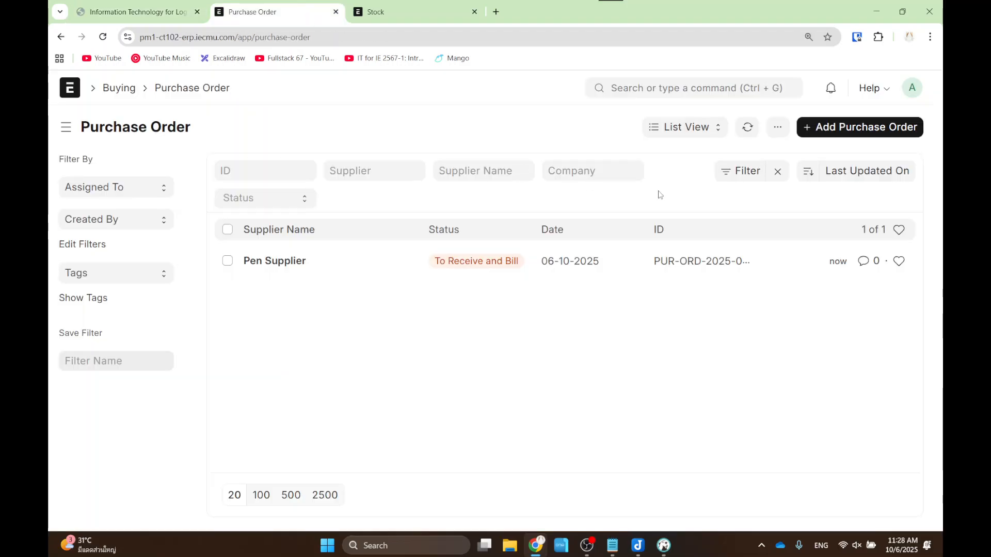
{"action": "left_click", "coordinate": [268, 263]}
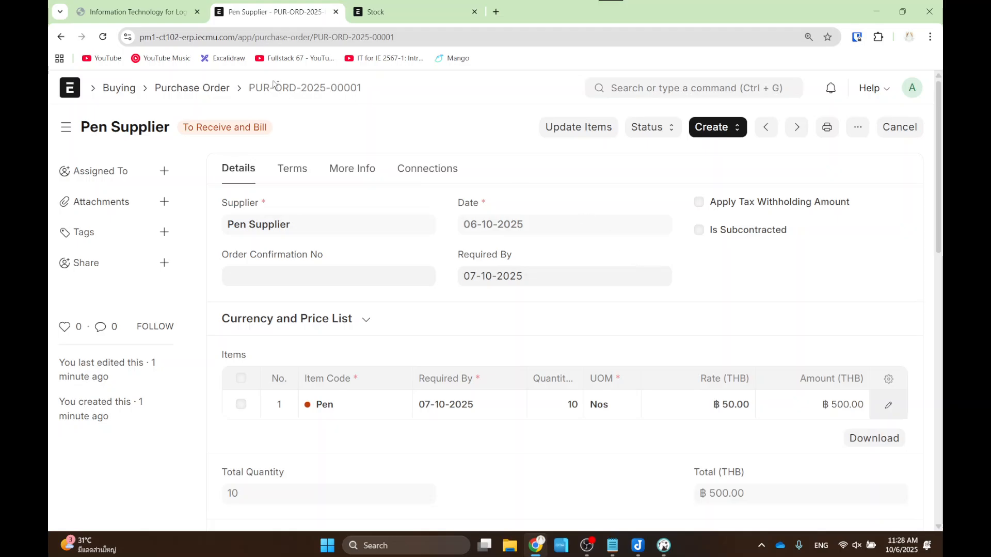
{"action": "left_click", "coordinate": [702, 129]}
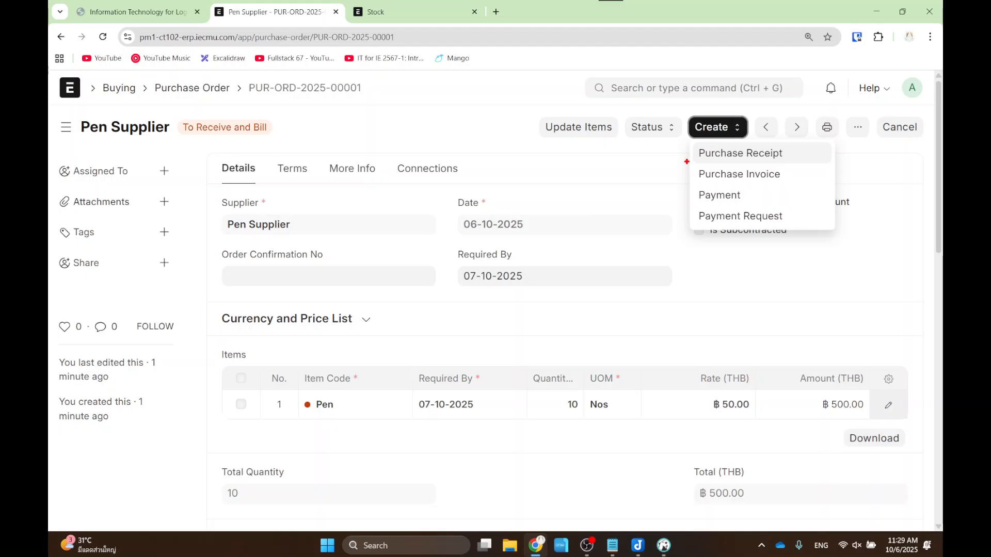
{"action": "left_click_drag", "start_coordinate": [684, 156], "coordinate": [793, 188]}
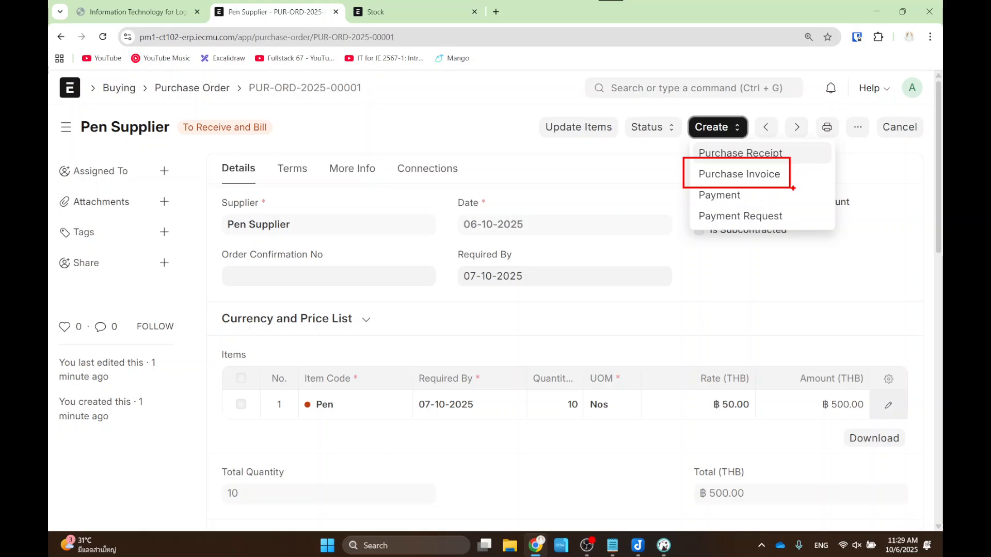
{"action": "left_click", "coordinate": [722, 179]}
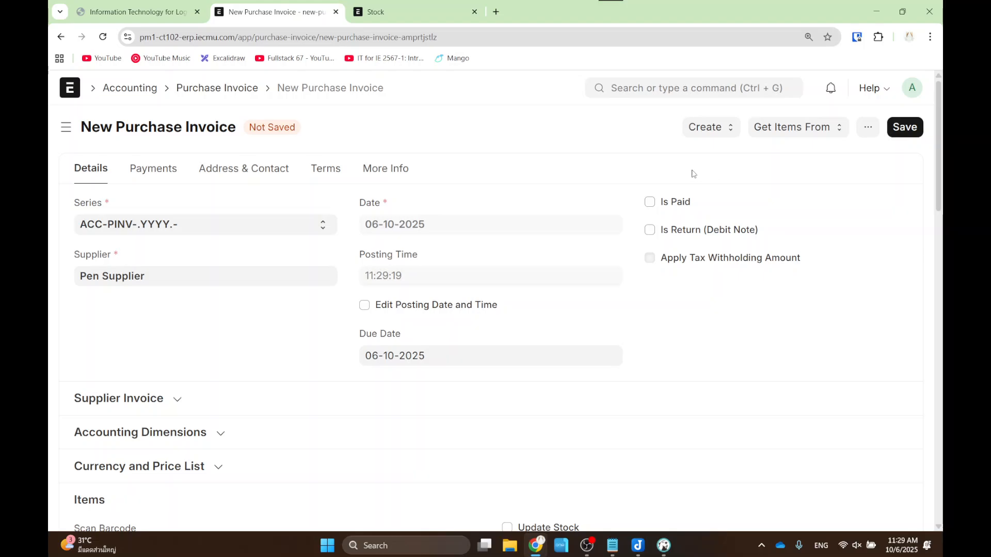
- Review the new invoice's title, Items table and ฿500.00 Total (THB)
{"action": "mouse_move", "coordinate": [111, 103]}
{"action": "left_mouse_down"}
{"action": "mouse_move", "coordinate": [144, 133]}
{"action": "mouse_move", "coordinate": [240, 149]}
{"action": "left_mouse_up"}
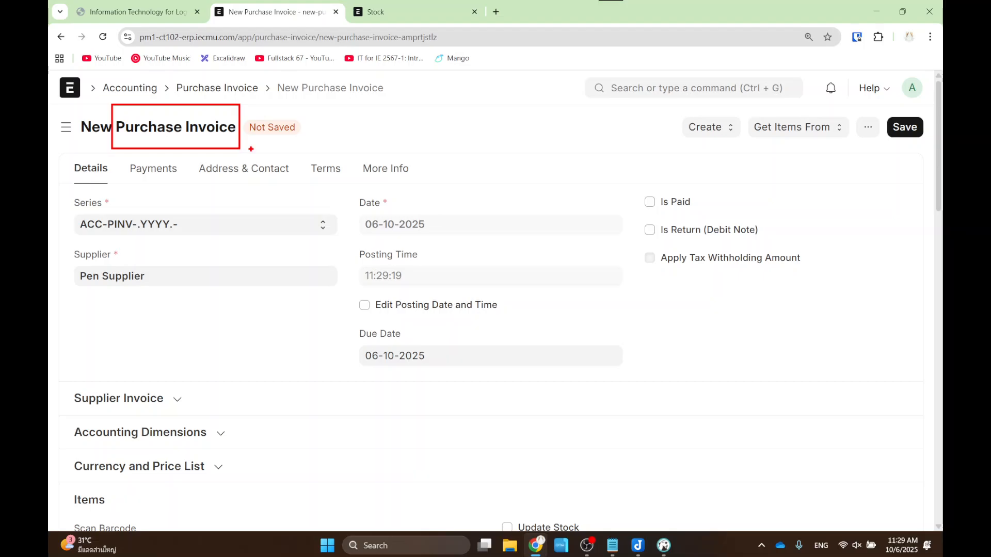
{"action": "key", "text": "Escape"}
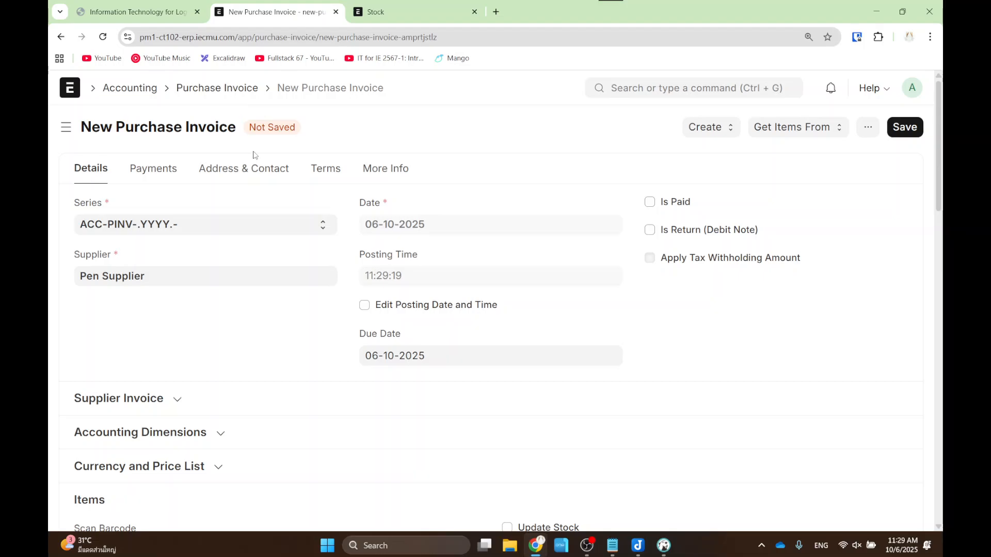
{"action": "scroll", "coordinate": [303, 226], "scroll_direction": "down", "scroll_amount": 7}
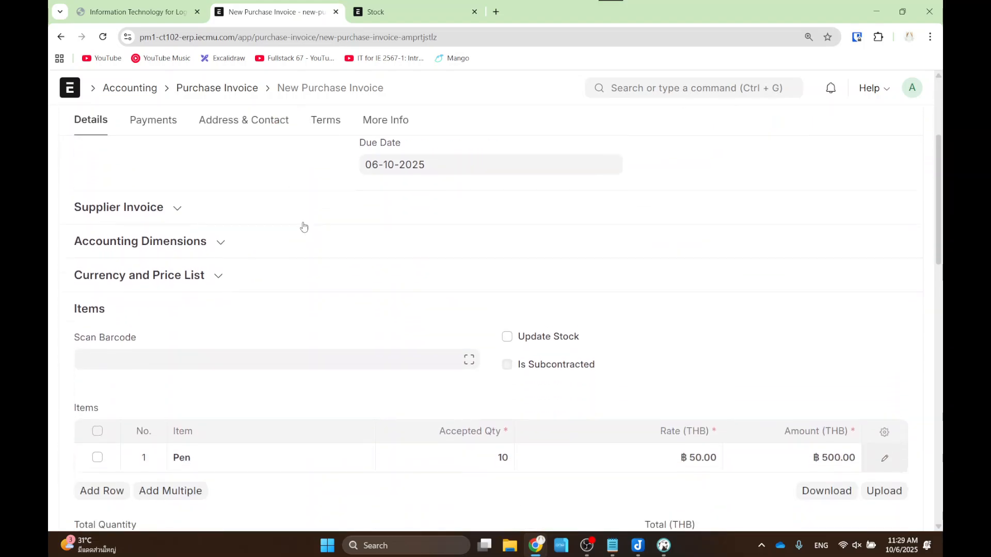
{"action": "scroll", "coordinate": [338, 266], "scroll_direction": "down", "scroll_amount": 1}
{"action": "mouse_move", "coordinate": [91, 188]}
{"action": "left_mouse_down"}
{"action": "mouse_move", "coordinate": [664, 283]}
{"action": "mouse_move", "coordinate": [906, 265]}
{"action": "left_mouse_up"}
{"action": "left_click_drag", "start_coordinate": [633, 283], "coordinate": [716, 349]}
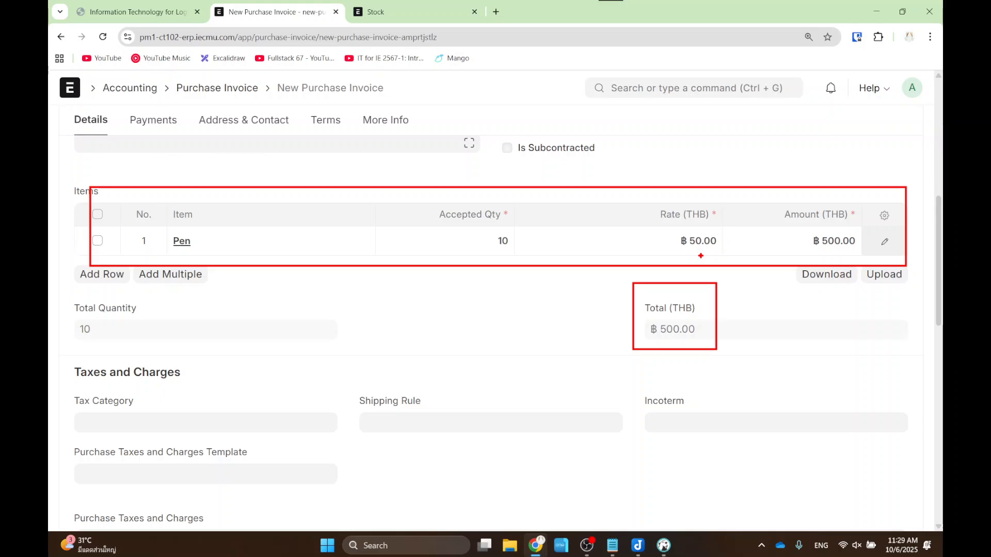
{"action": "key", "text": "Escape"}
{"action": "scroll", "coordinate": [723, 245], "scroll_direction": "up", "scroll_amount": 6}
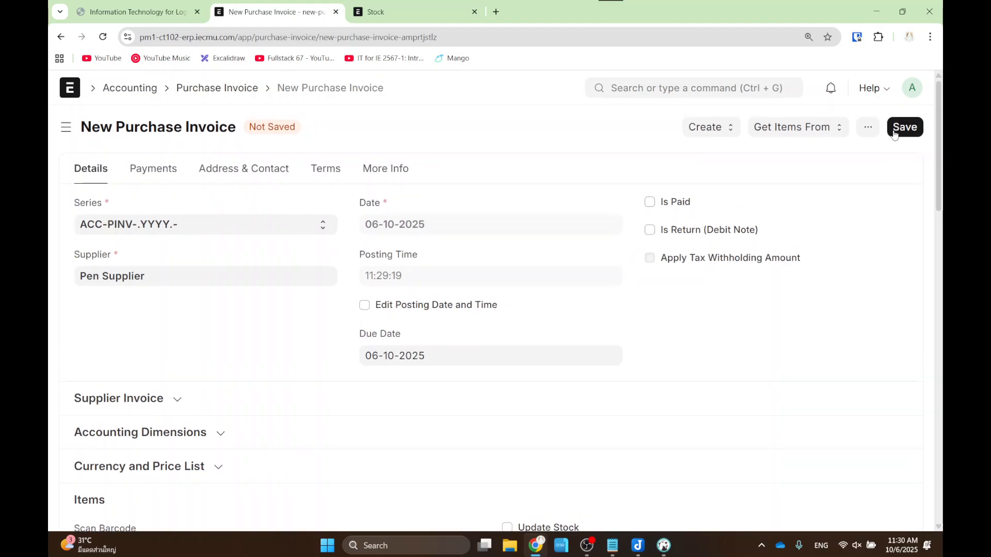
- Save the Pen Supplier invoice and submit it permanently
{"action": "key", "text": "ctrl+s"}
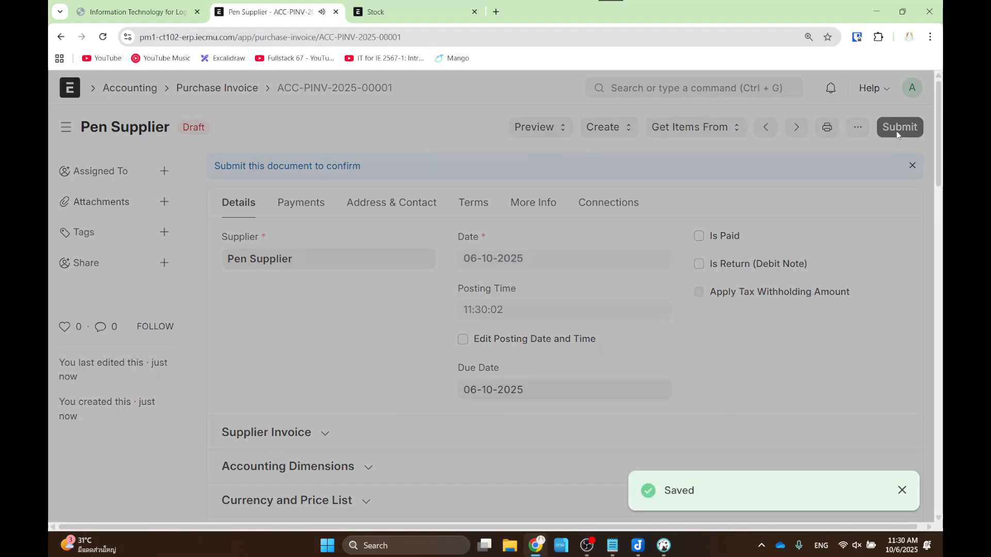
{"action": "left_click", "coordinate": [897, 129]}
{"action": "left_click", "coordinate": [669, 206]}
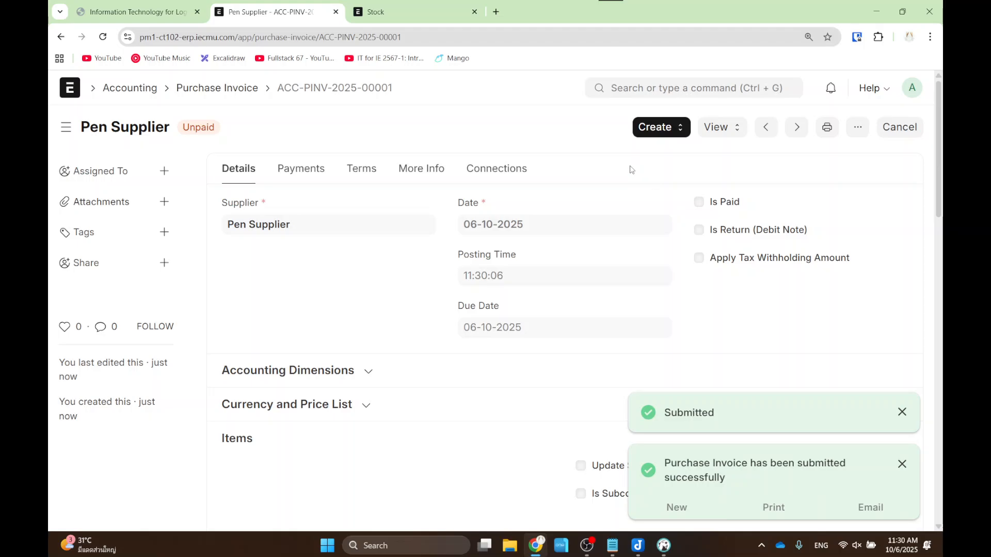
- Outline the Purchase Invoice box on slide 35, then return to invoice ACC-PINV-2025-00001
{"action": "left_click", "coordinate": [142, 14]}
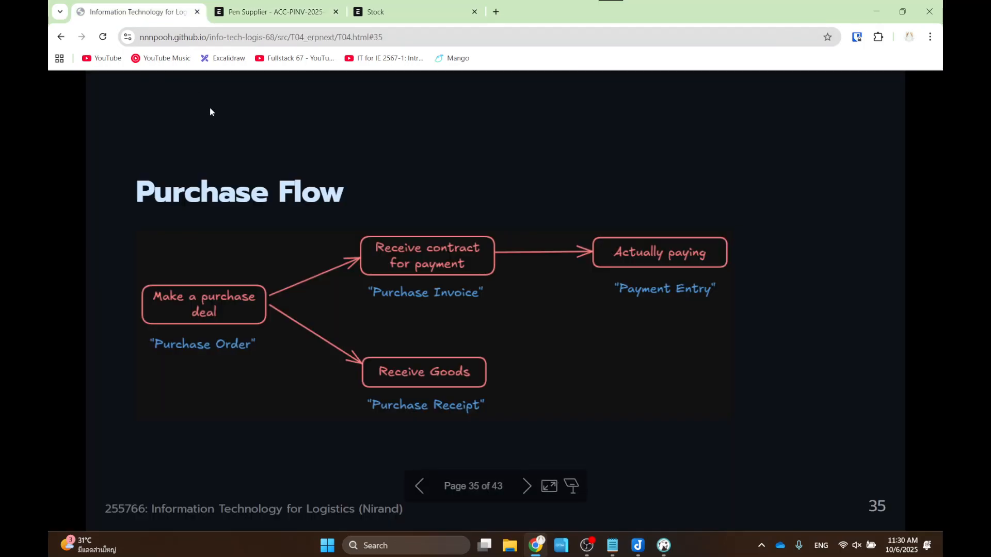
{"action": "left_click_drag", "start_coordinate": [338, 221], "coordinate": [517, 316]}
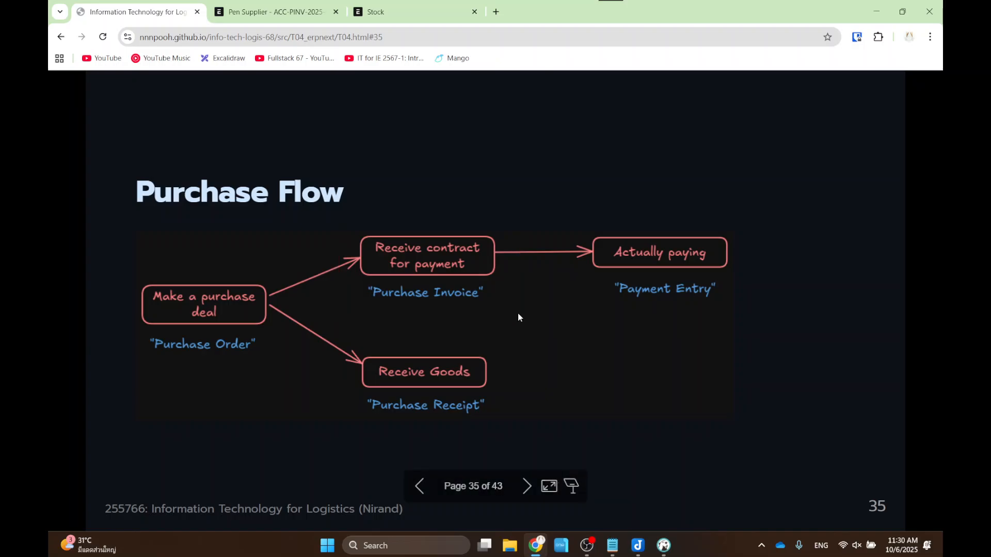
{"action": "left_click", "coordinate": [307, 16]}
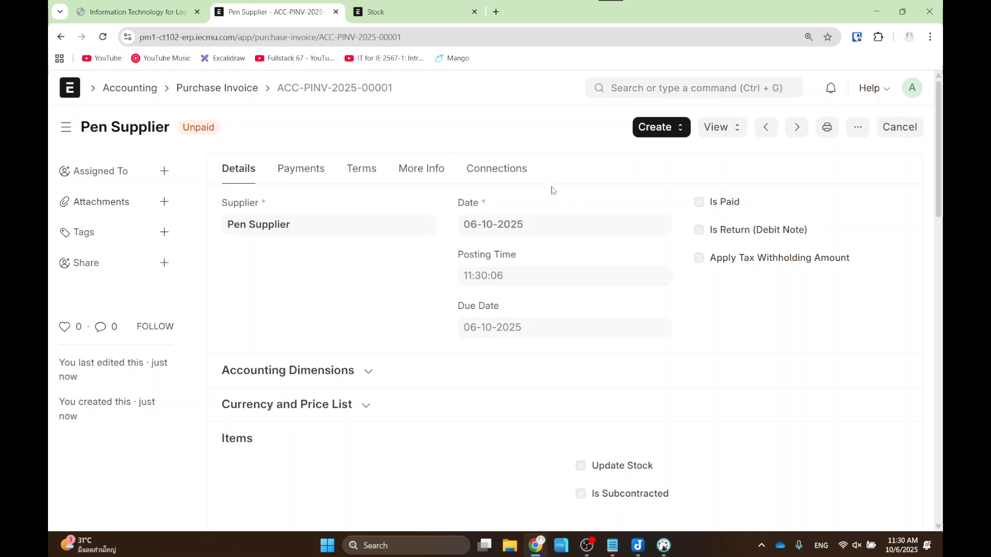
- Open the Accounting Ledger for invoice ACC-PINV-2025-00001 to see its 500 THB GL entries
{"action": "left_click", "coordinate": [738, 128]}
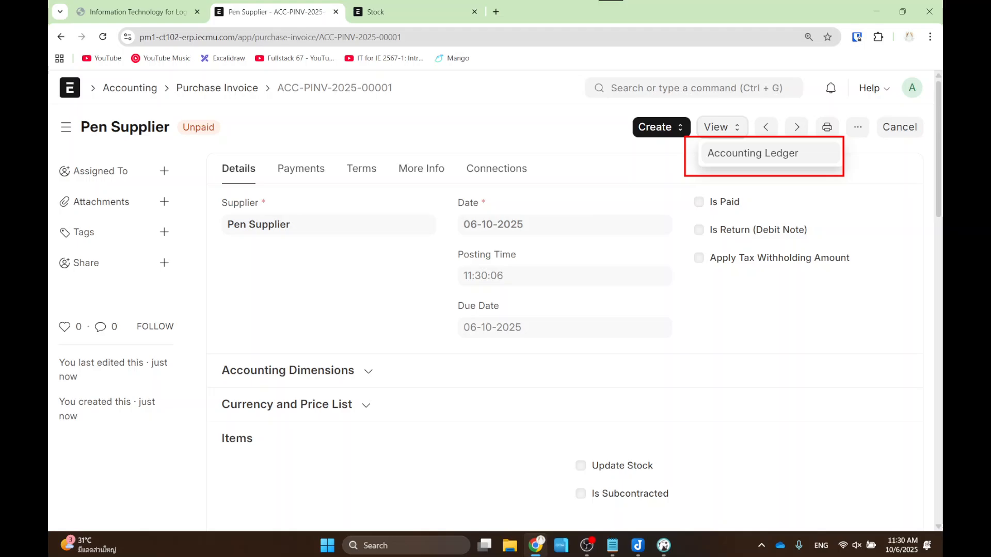
{"action": "left_click", "coordinate": [784, 154]}
{"action": "scroll", "coordinate": [263, 258], "scroll_direction": "down", "scroll_amount": 1}
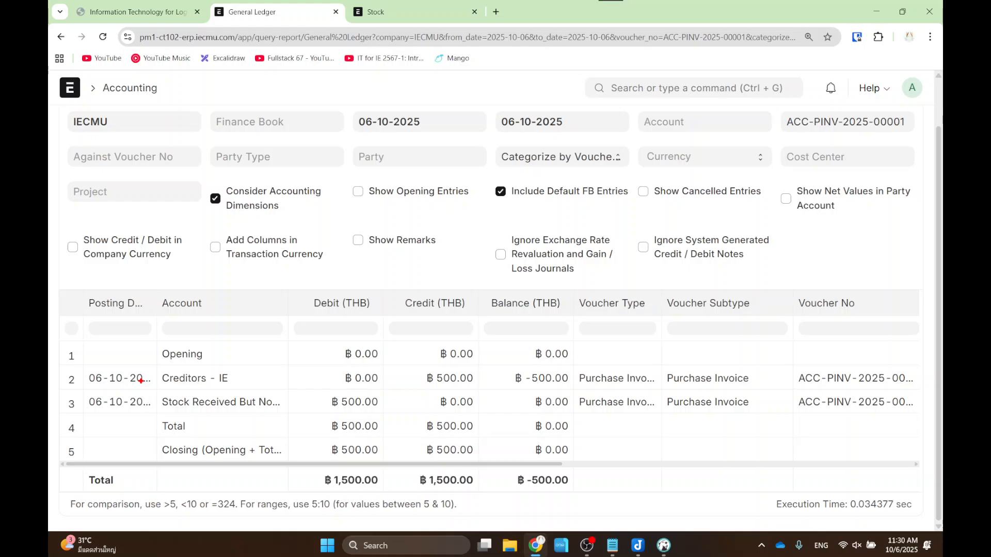
- Highlight the Creditors - IE entry, its -500.00 balance and the Stock Received row
{"action": "mouse_move", "coordinate": [152, 361]}
{"action": "left_mouse_down"}
{"action": "mouse_move", "coordinate": [193, 391]}
{"action": "mouse_move", "coordinate": [242, 391]}
{"action": "left_mouse_up"}
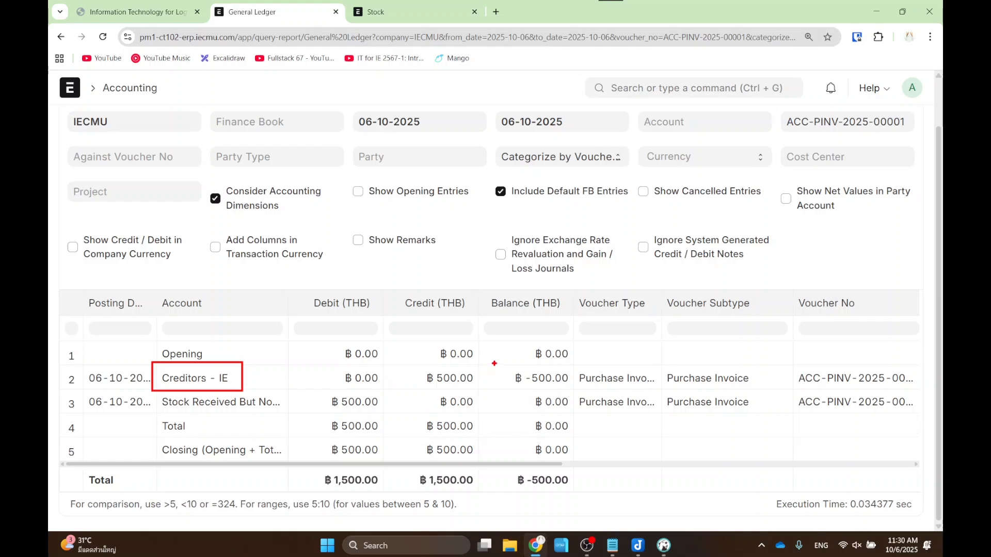
{"action": "left_click_drag", "start_coordinate": [494, 362], "coordinate": [572, 391]}
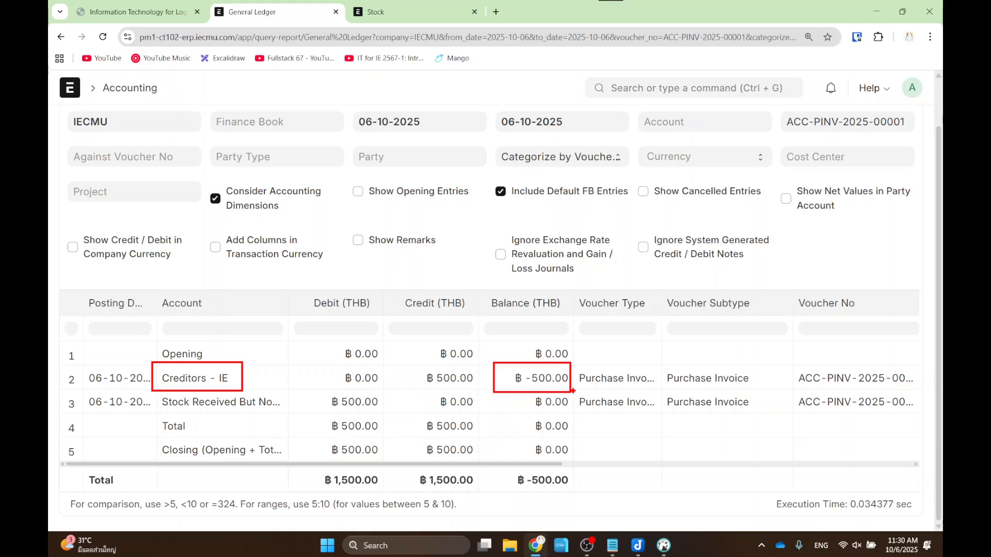
{"action": "left_click_drag", "start_coordinate": [143, 392], "coordinate": [302, 416]}
{"action": "key", "text": "Escape"}
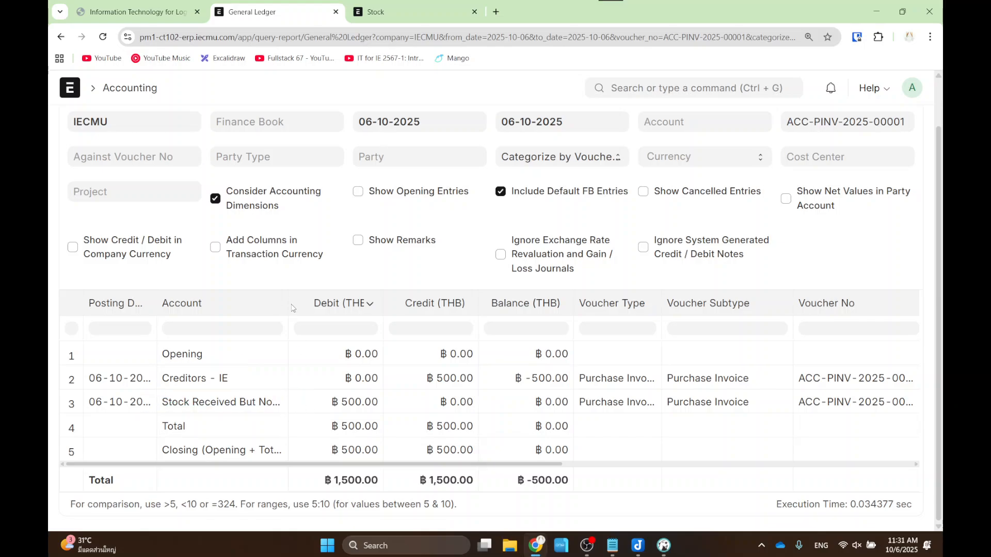
- Widen the Account column to show full account names, then outline ledger rows 2 through 5
{"action": "left_click_drag", "start_coordinate": [291, 304], "coordinate": [336, 303]}
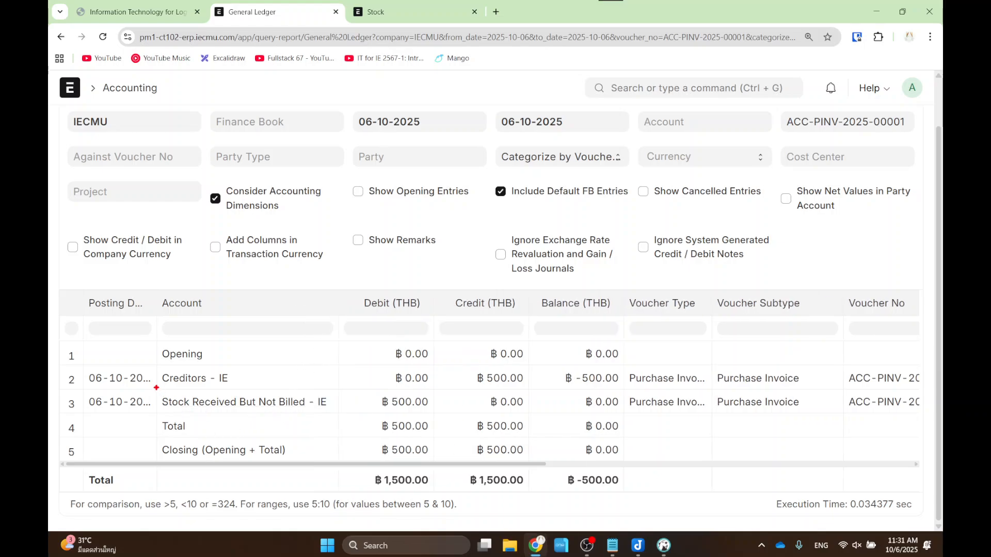
{"action": "mouse_move", "coordinate": [152, 385]}
{"action": "left_mouse_down"}
{"action": "mouse_move", "coordinate": [228, 407]}
{"action": "mouse_move", "coordinate": [341, 413]}
{"action": "left_mouse_up"}
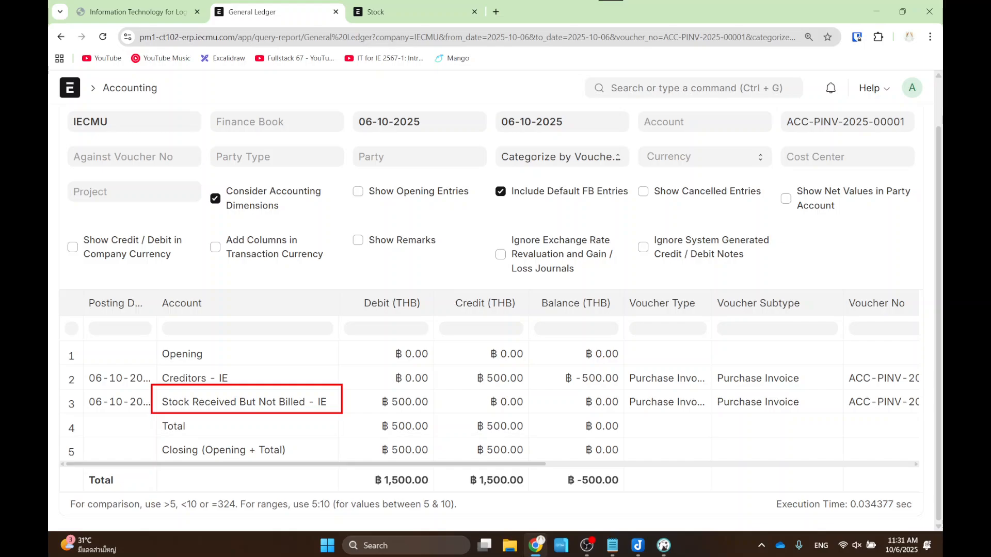
{"action": "key", "text": "e"}
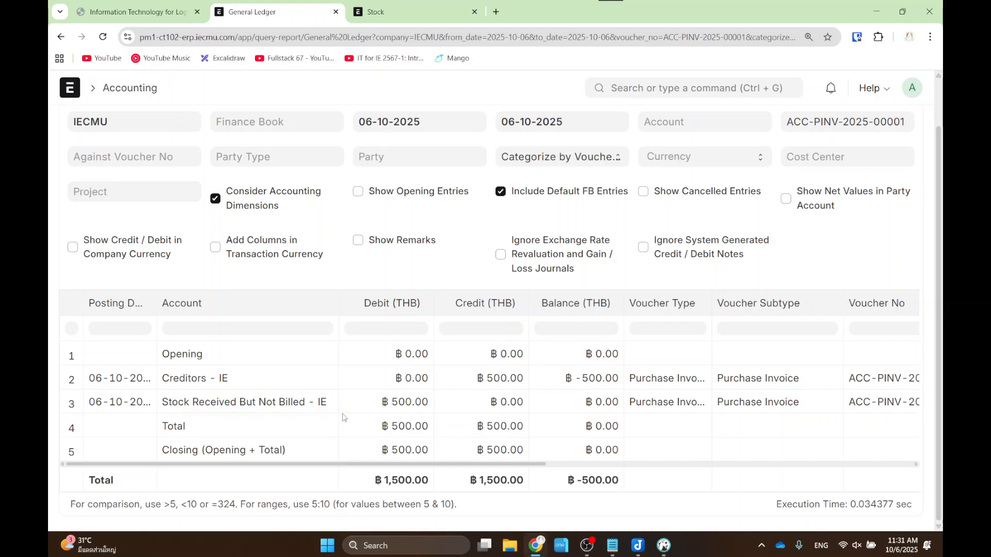
{"action": "mouse_move", "coordinate": [73, 366]}
{"action": "left_mouse_down"}
{"action": "mouse_move", "coordinate": [653, 426]}
{"action": "mouse_move", "coordinate": [657, 457]}
{"action": "left_mouse_up"}
- Highlight the Payment Entry step on the Purchase Flow slide, then return to the Pen Supplier invoice
{"action": "left_click", "coordinate": [58, 38]}
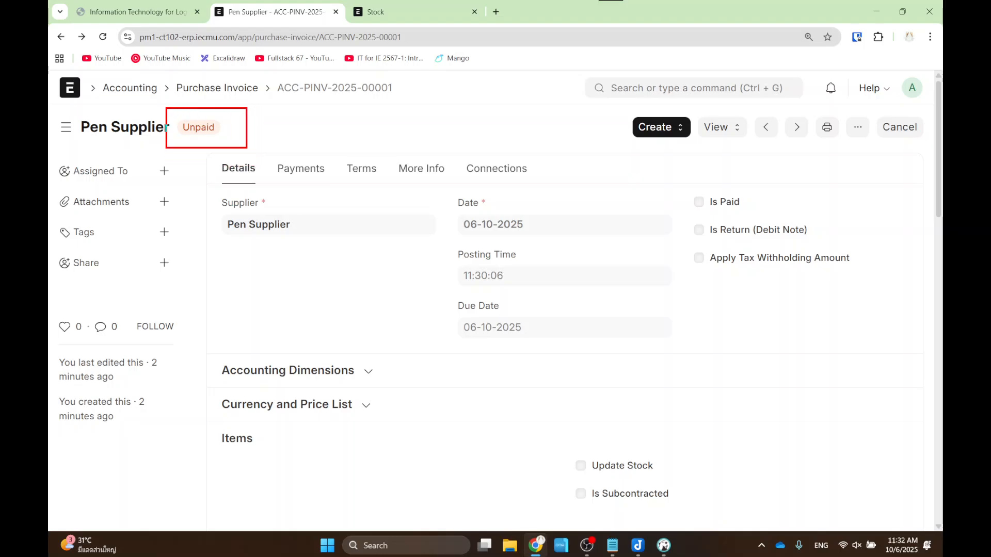
{"action": "left_click", "coordinate": [180, 11]}
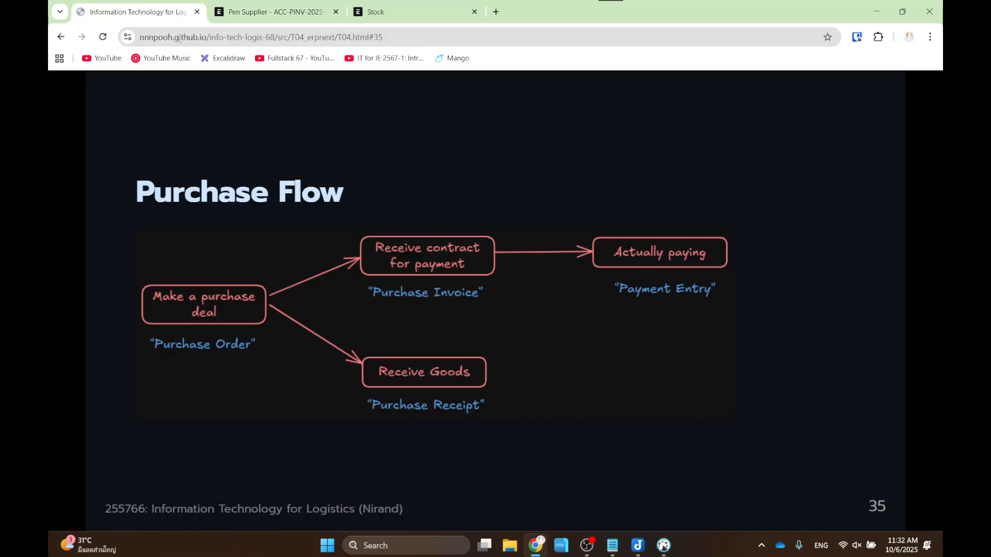
{"action": "mouse_move", "coordinate": [565, 217]}
{"action": "left_mouse_down"}
{"action": "mouse_move", "coordinate": [664, 294]}
{"action": "mouse_move", "coordinate": [750, 311]}
{"action": "left_mouse_up"}
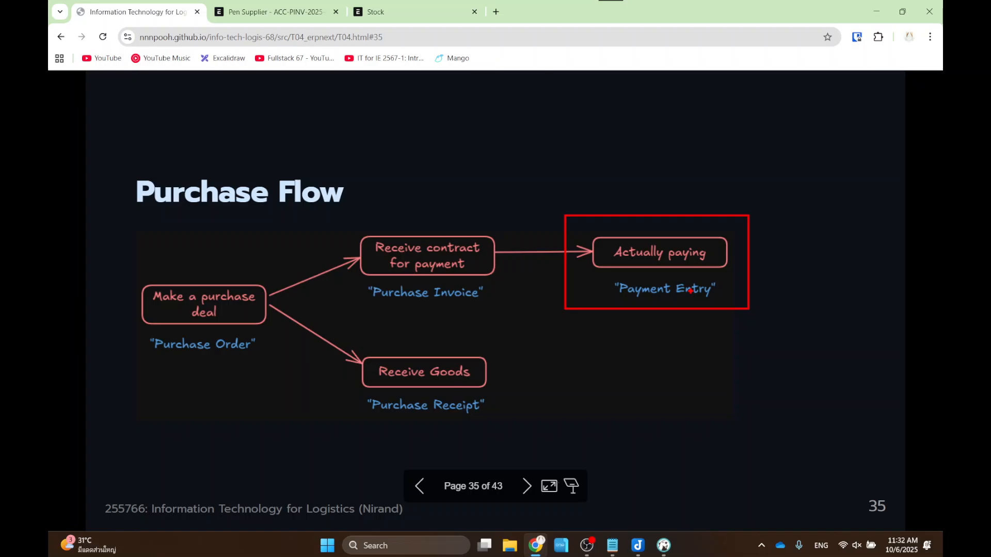
{"action": "key", "text": "Escape"}
{"action": "left_click", "coordinate": [300, 17]}
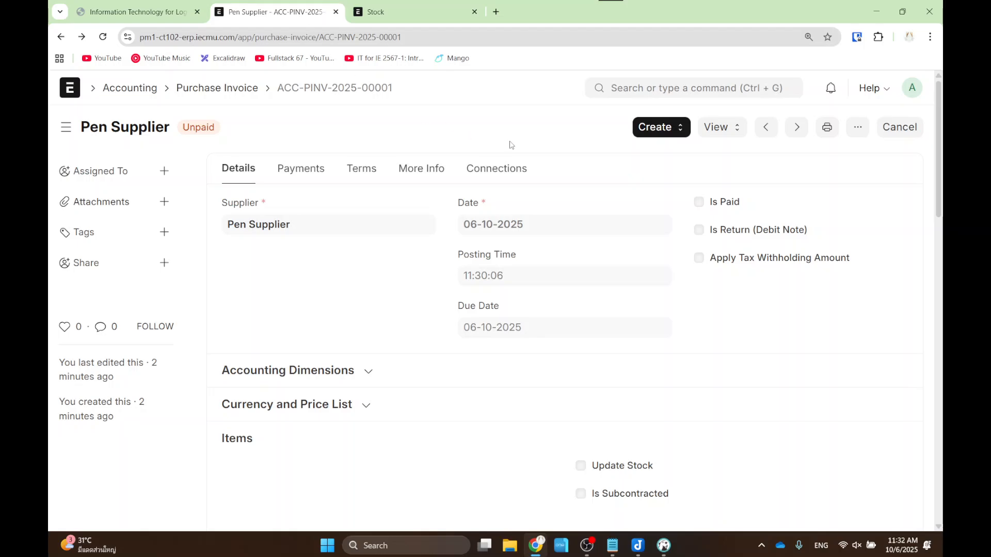
- Create a new Payment Entry from invoice ACC-PINV-2025-00001
{"action": "left_click", "coordinate": [666, 133]}
{"action": "left_click_drag", "start_coordinate": [624, 186], "coordinate": [703, 207]}
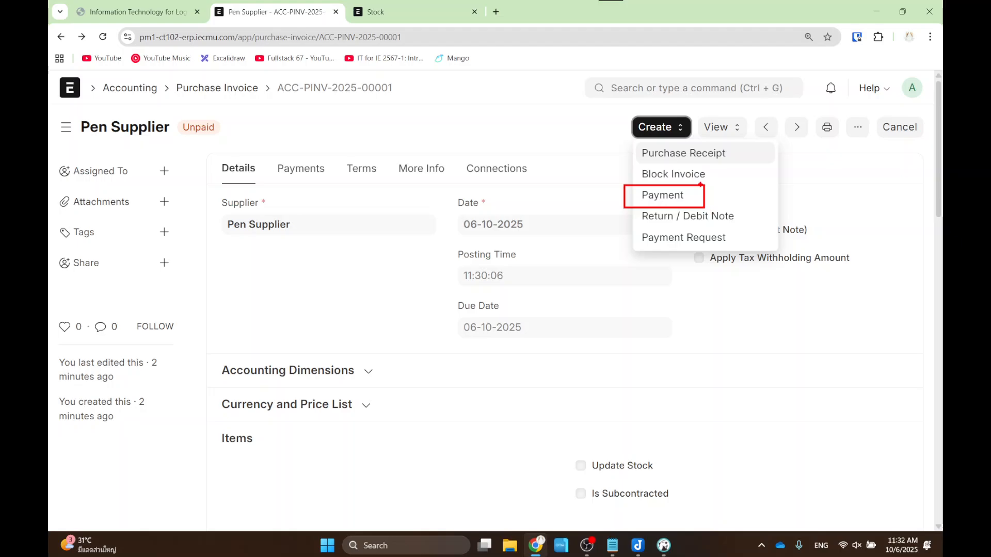
{"action": "key", "text": "Escape"}
{"action": "left_click", "coordinate": [662, 196]}
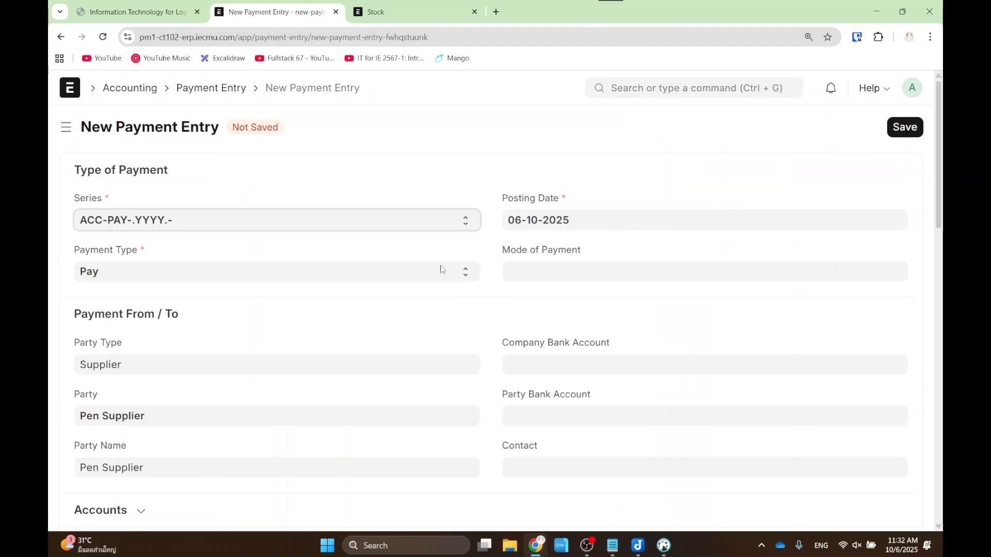
{"action": "mouse_move", "coordinate": [106, 104]}
{"action": "left_mouse_down"}
{"action": "mouse_move", "coordinate": [237, 150]}
{"action": "mouse_move", "coordinate": [226, 152]}
{"action": "left_mouse_up"}
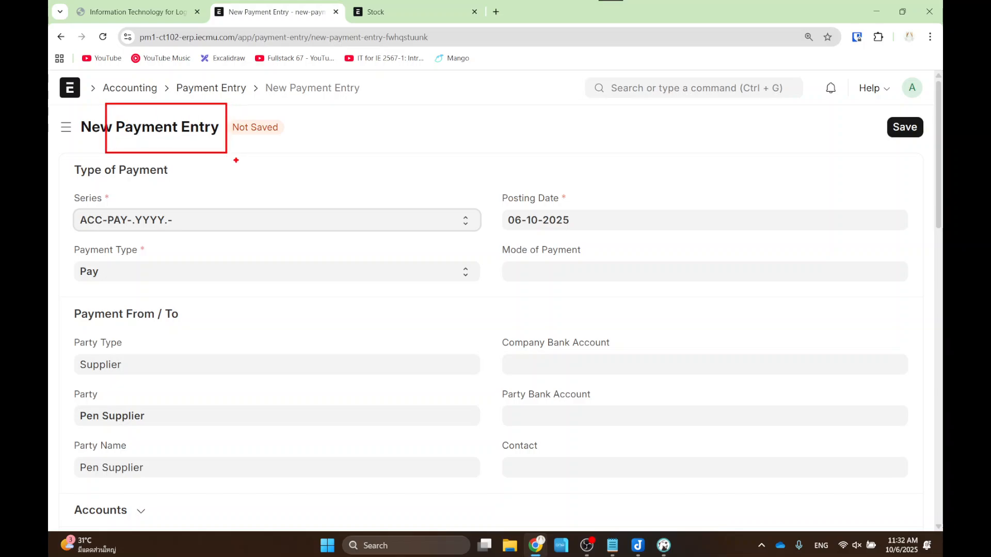
{"action": "key", "text": "Escape"}
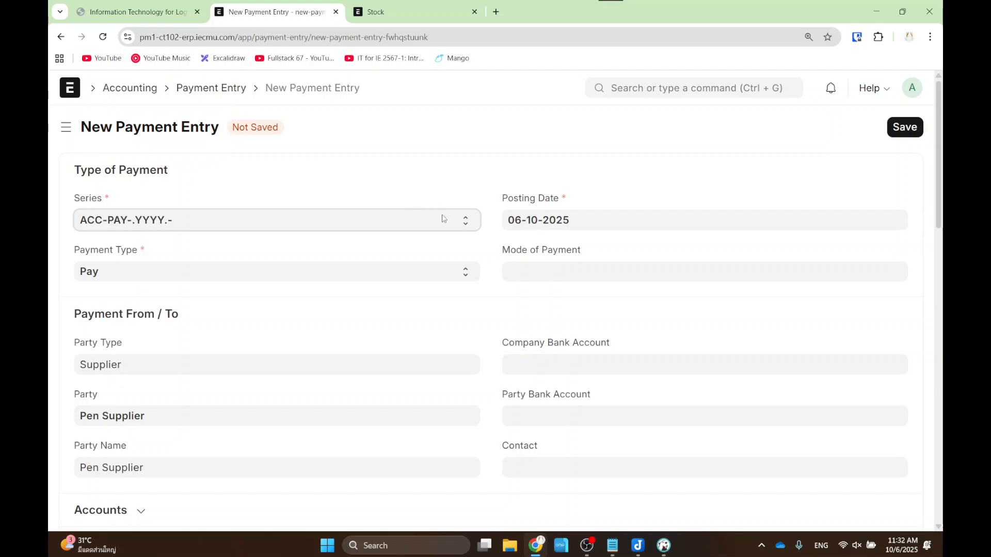
- Set the payment's Mode of Payment to Cash
{"action": "left_click", "coordinate": [525, 270]}
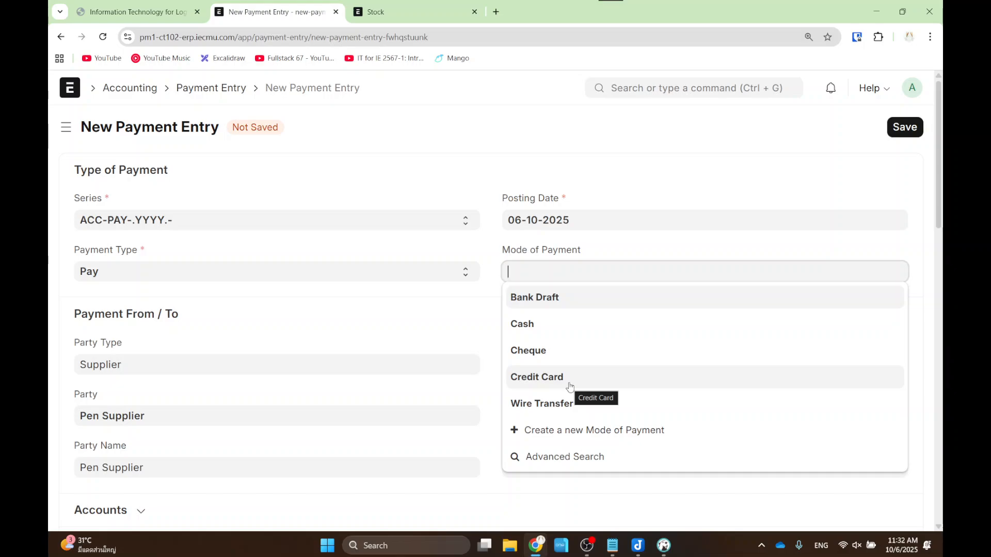
{"action": "left_click", "coordinate": [554, 325]}
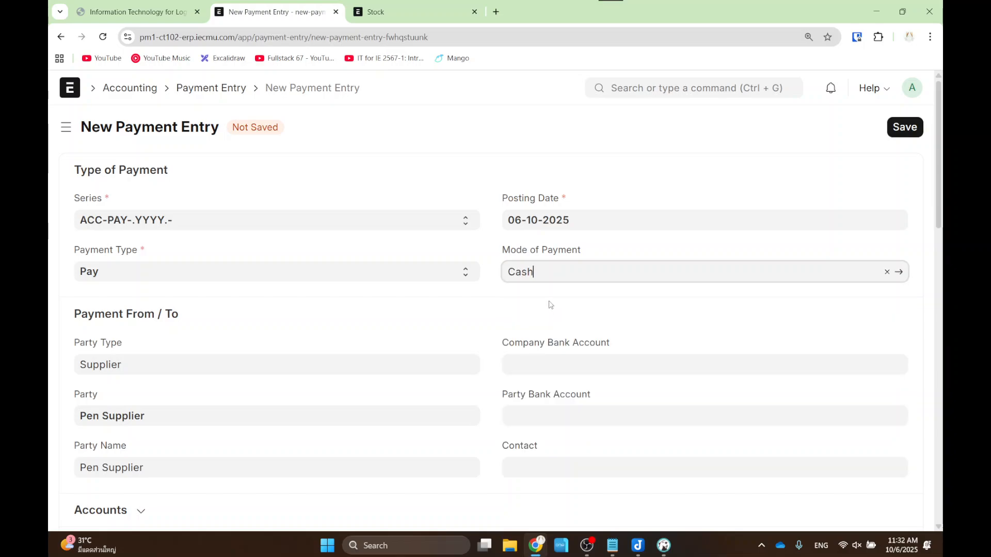
{"action": "left_click", "coordinate": [550, 303]}
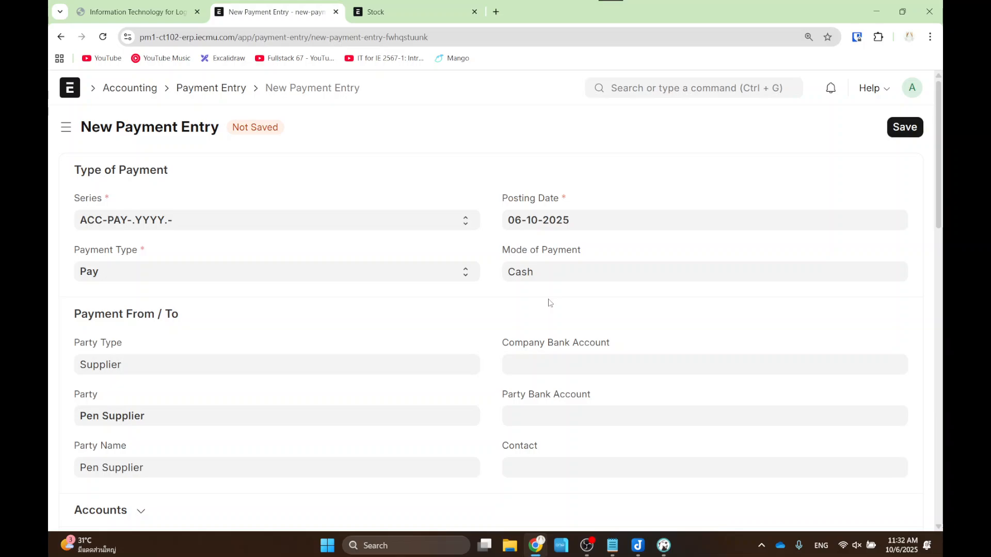
{"action": "double_click", "coordinate": [548, 270]}
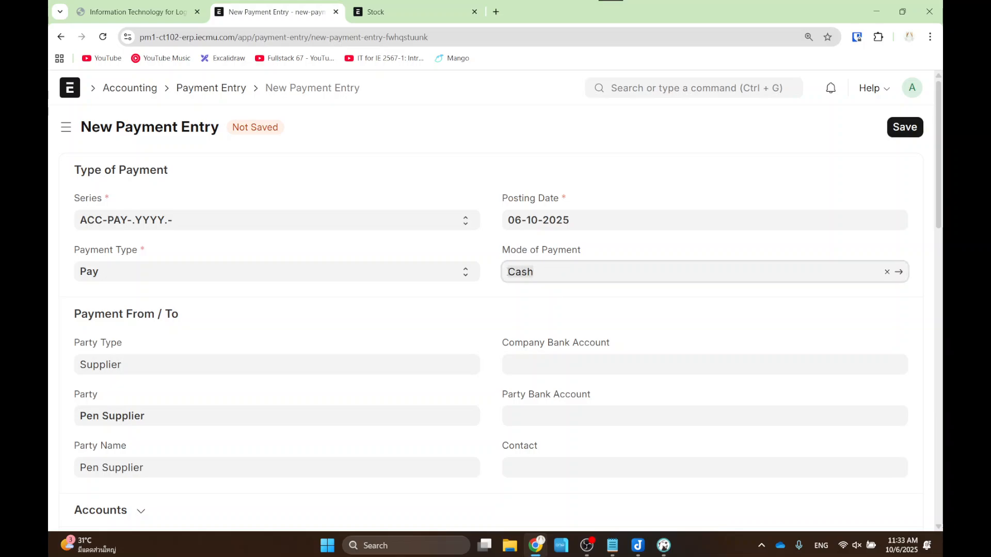
{"action": "left_click", "coordinate": [541, 328]}
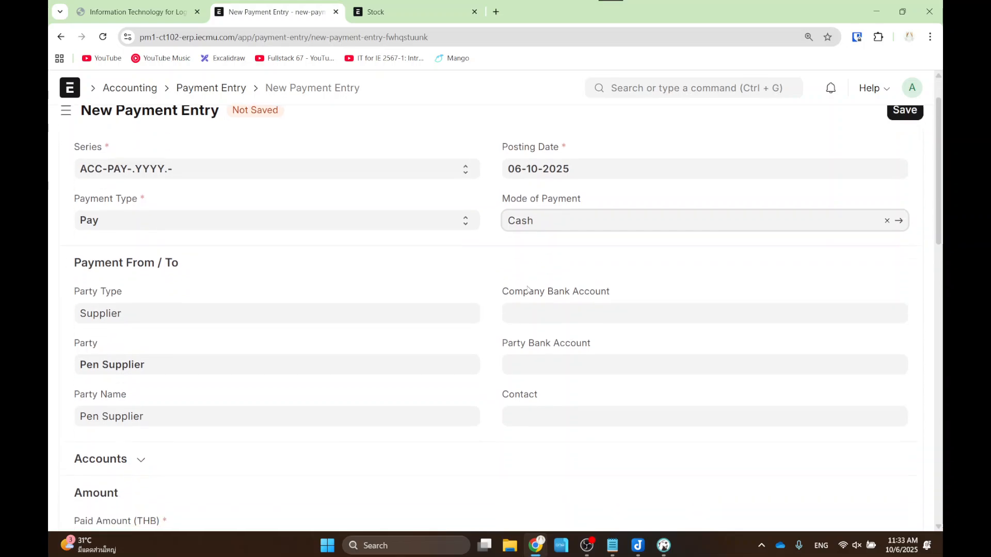
- Review the payment form and highlight its linked purchase invoice reference
{"action": "scroll", "coordinate": [505, 266], "scroll_direction": "down", "scroll_amount": 1}
{"action": "scroll", "coordinate": [103, 299], "scroll_direction": "down", "scroll_amount": 1}
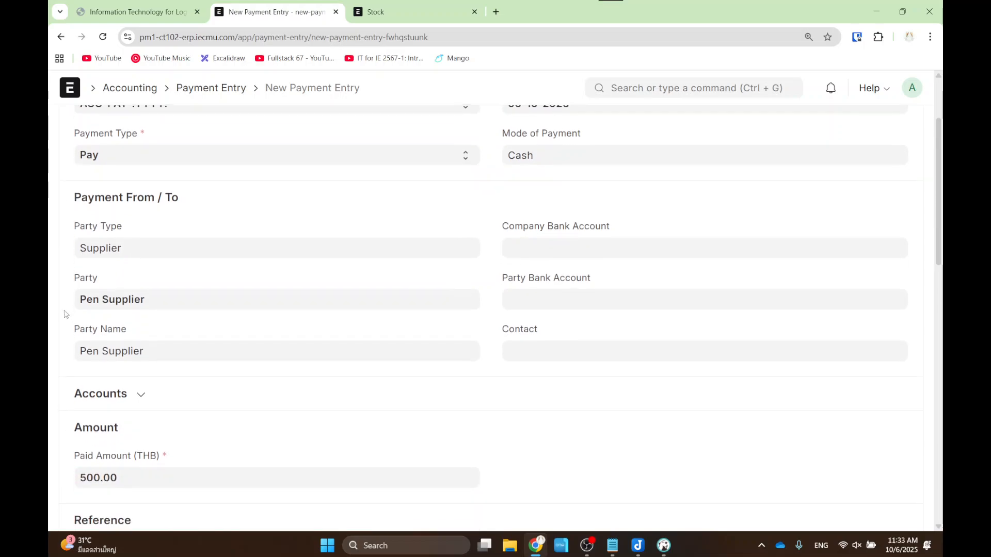
{"action": "left_click_drag", "start_coordinate": [63, 278], "coordinate": [170, 328]}
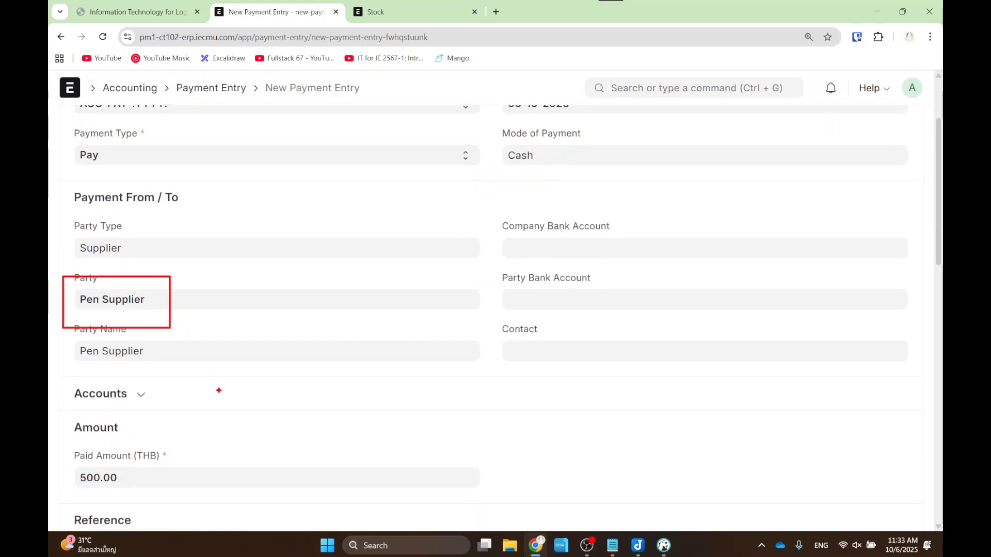
{"action": "scroll", "coordinate": [195, 389], "scroll_direction": "down", "scroll_amount": 2}
{"action": "left_click_drag", "start_coordinate": [48, 331], "coordinate": [161, 395]}
{"action": "scroll", "coordinate": [170, 396], "scroll_direction": "down", "scroll_amount": 4}
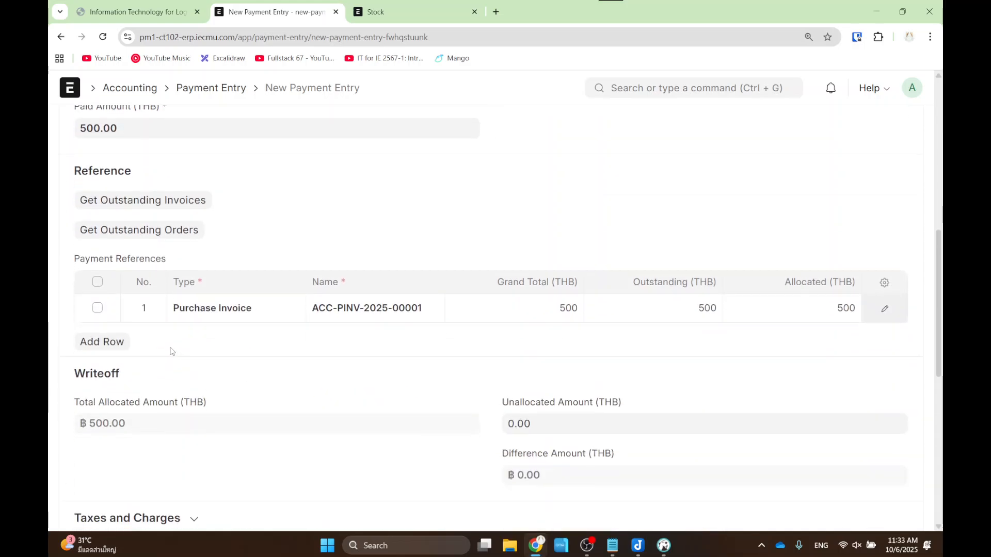
{"action": "mouse_move", "coordinate": [145, 287]}
{"action": "left_mouse_down"}
{"action": "mouse_move", "coordinate": [280, 336]}
{"action": "mouse_move", "coordinate": [448, 328]}
{"action": "left_mouse_up"}
- Save and submit the 500 THB cash payment entry, confirming the submission
{"action": "scroll", "coordinate": [531, 305], "scroll_direction": "up", "scroll_amount": 9}
{"action": "left_click", "coordinate": [900, 129]}
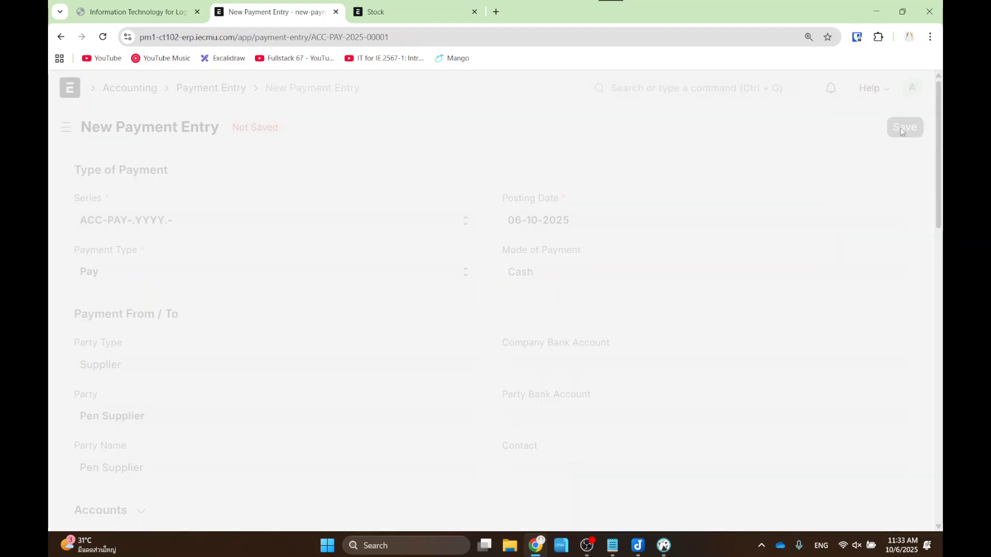
{"action": "left_click", "coordinate": [897, 129]}
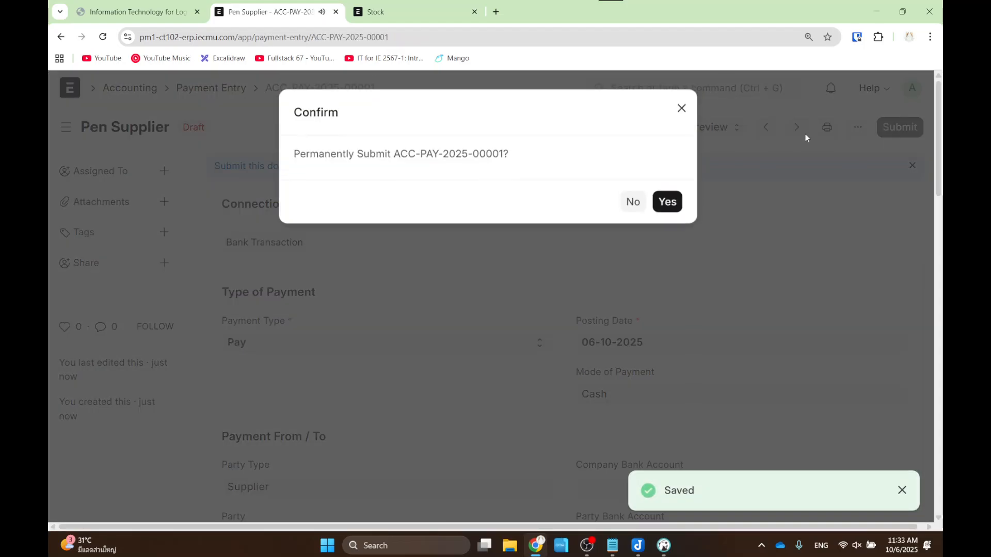
{"action": "left_click", "coordinate": [667, 201]}
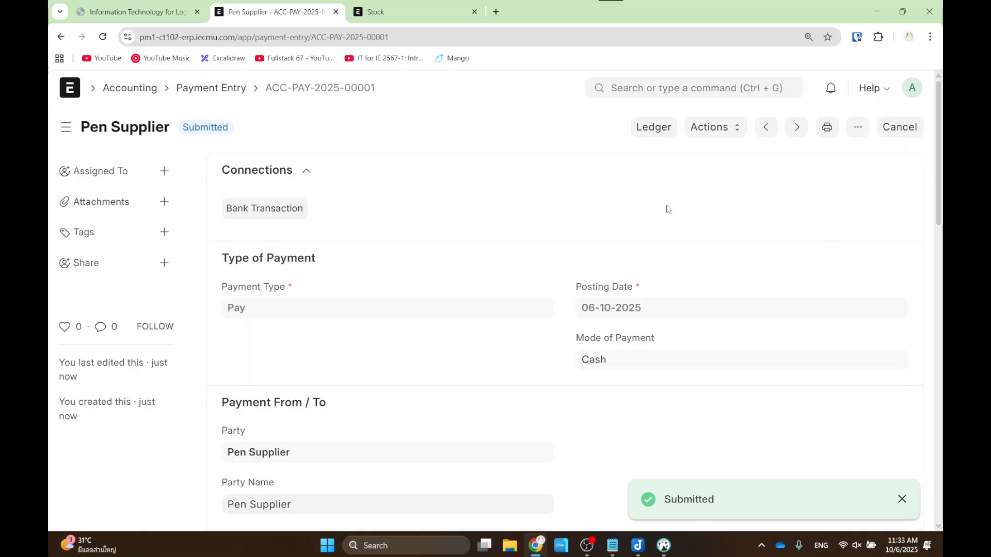
- Open the payment's ledger and highlight the 500 THB Creditors - IE debit and Cash - IE credit
{"action": "left_click", "coordinate": [666, 135]}
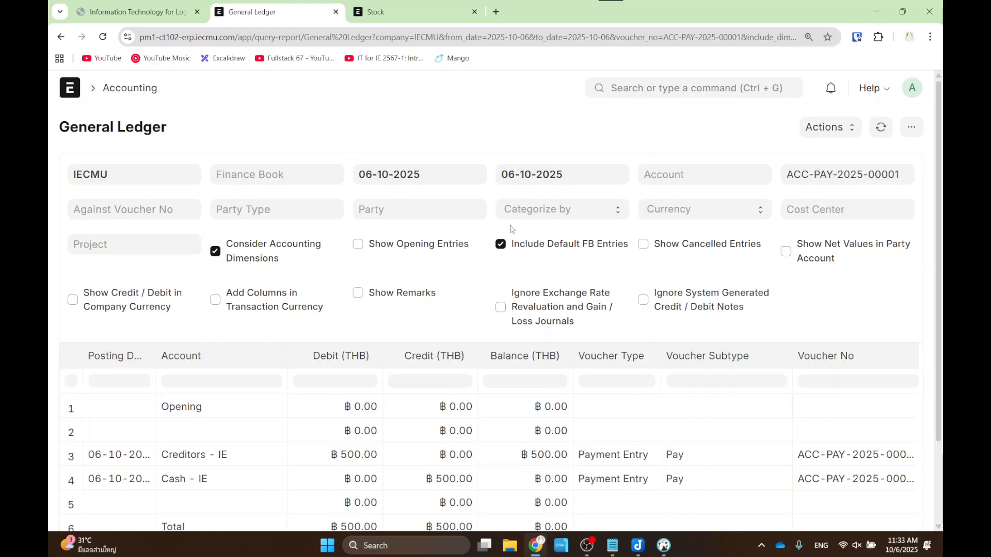
{"action": "scroll", "coordinate": [317, 288], "scroll_direction": "down", "scroll_amount": 2}
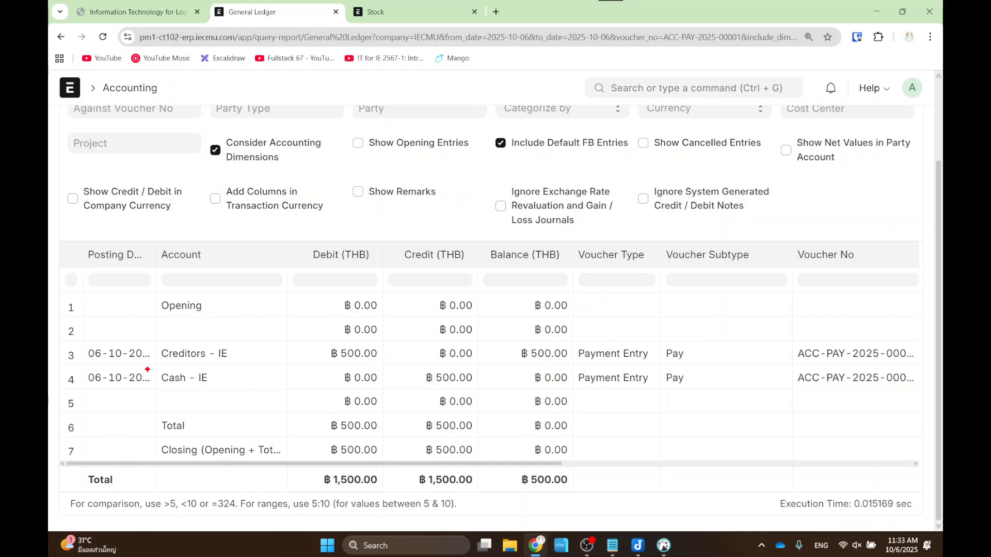
{"action": "mouse_move", "coordinate": [144, 368]}
{"action": "left_mouse_down"}
{"action": "mouse_move", "coordinate": [378, 389]}
{"action": "mouse_move", "coordinate": [252, 389]}
{"action": "left_mouse_up"}
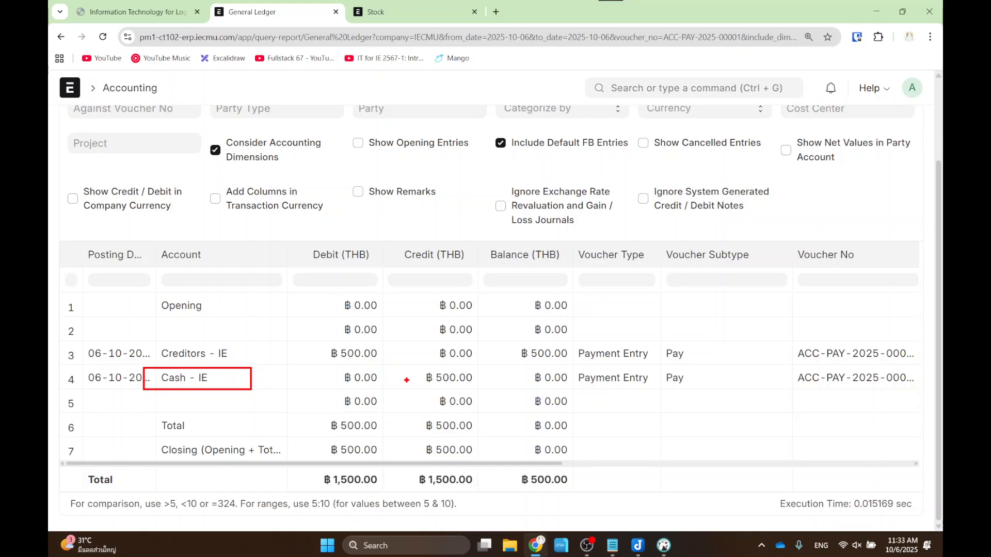
{"action": "left_click_drag", "start_coordinate": [419, 365], "coordinate": [481, 388]}
{"action": "left_click_drag", "start_coordinate": [146, 342], "coordinate": [252, 364]}
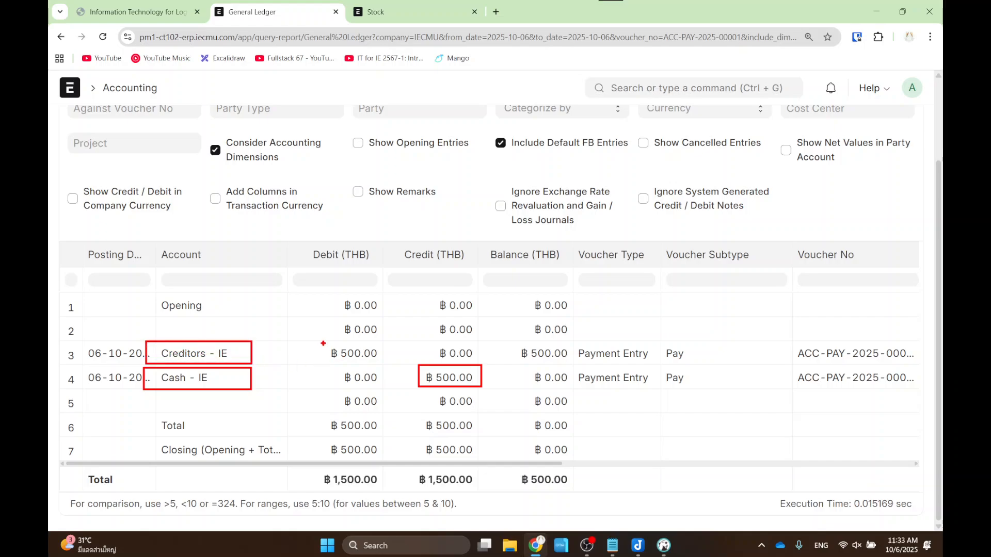
{"action": "left_click_drag", "start_coordinate": [322, 342], "coordinate": [382, 365]}
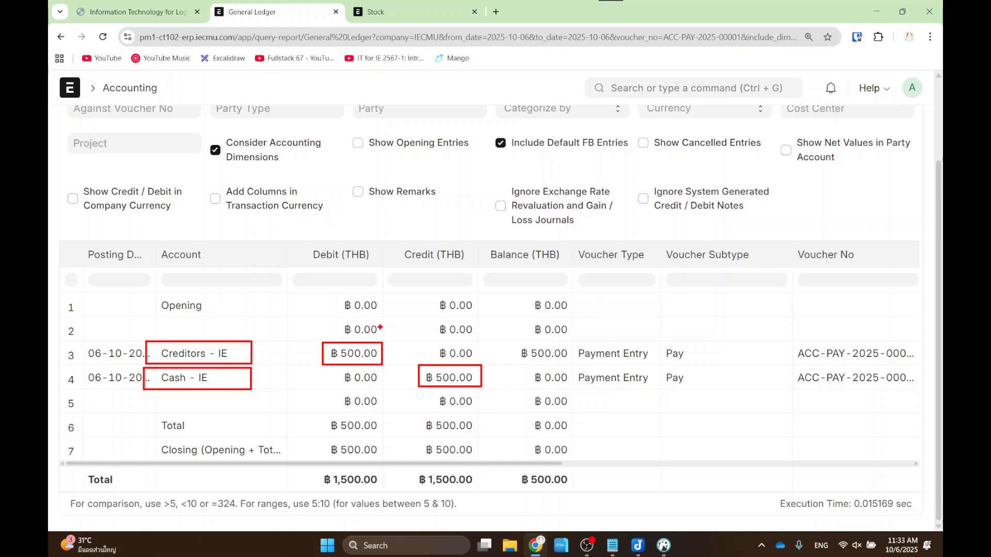
{"action": "mouse_move", "coordinate": [381, 327]}
{"action": "left_mouse_down"}
{"action": "mouse_move", "coordinate": [432, 337]}
{"action": "mouse_move", "coordinate": [433, 350]}
{"action": "left_mouse_up"}
{"action": "key", "text": "Escape"}
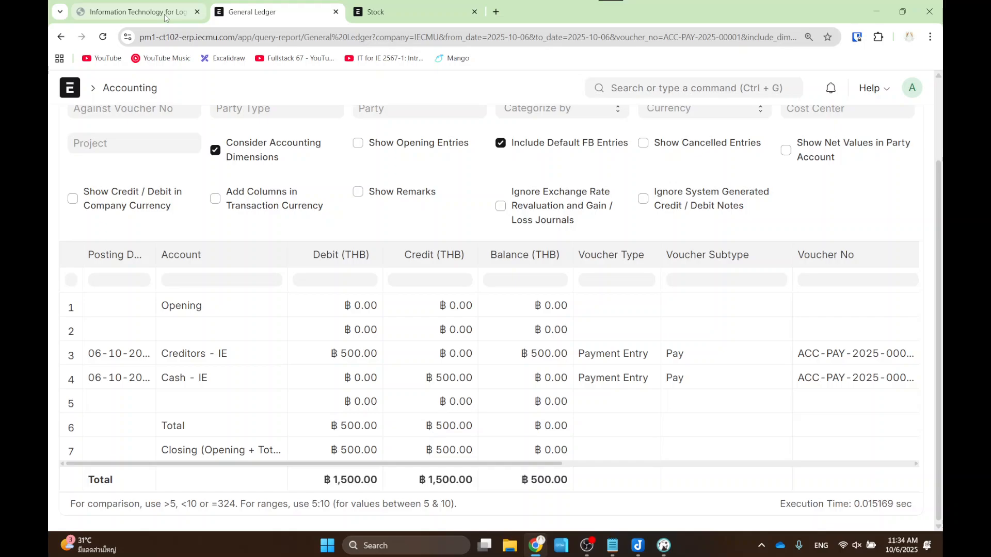
{"action": "scroll", "coordinate": [307, 305], "scroll_direction": "up", "scroll_amount": 2}
- On the Purchase Flow slide, highlight the invoice/payment branch, Purchase Receipt, purchase deal and PO-to-Receipt steps
{"action": "left_click", "coordinate": [135, 11]}
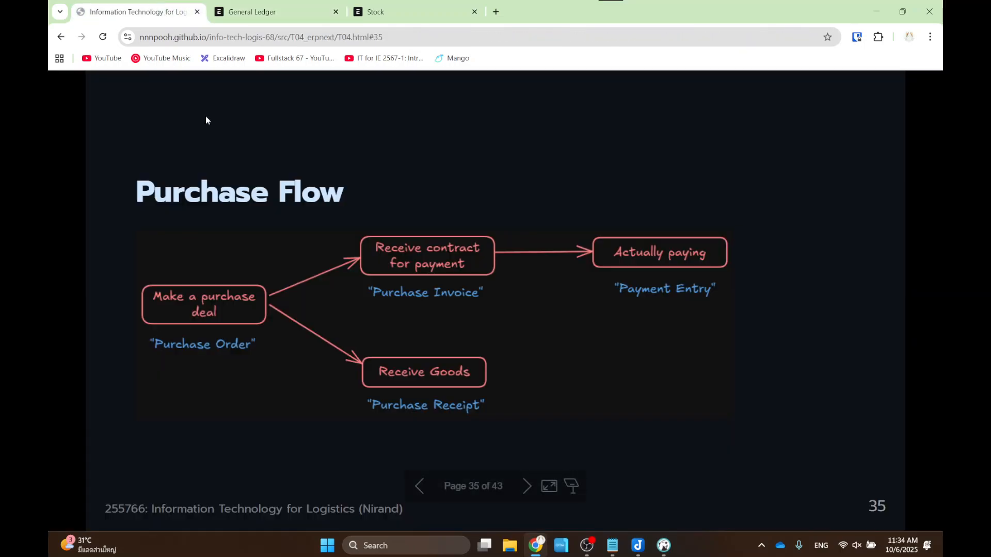
{"action": "mouse_move", "coordinate": [311, 225]}
{"action": "left_mouse_down"}
{"action": "mouse_move", "coordinate": [579, 332]}
{"action": "mouse_move", "coordinate": [835, 327]}
{"action": "left_mouse_up"}
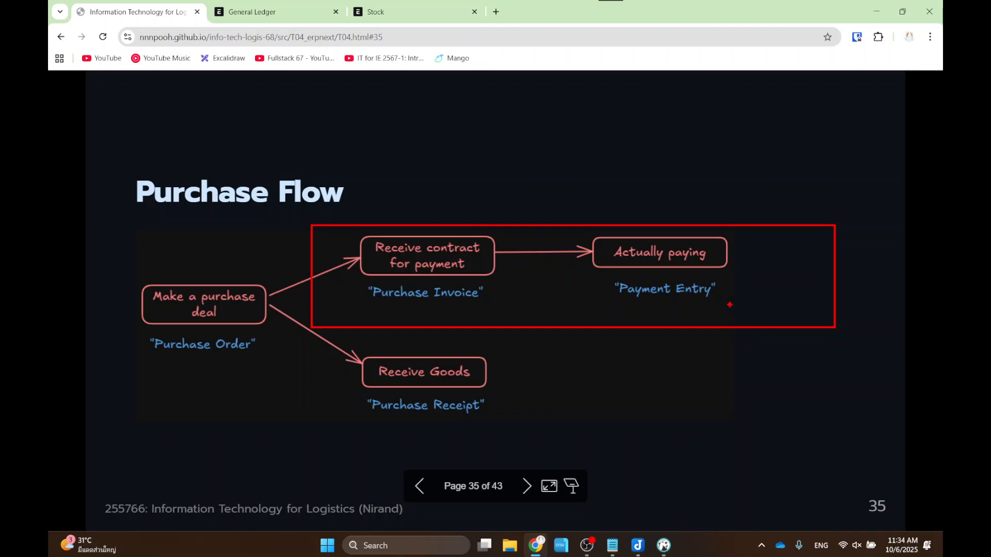
{"action": "key", "text": "Escape"}
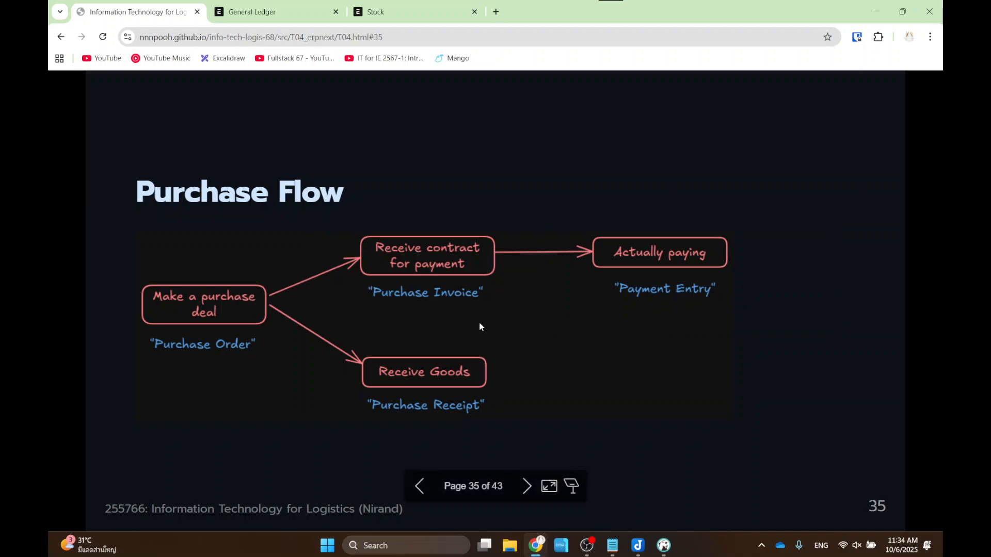
{"action": "left_click_drag", "start_coordinate": [356, 338], "coordinate": [506, 438]}
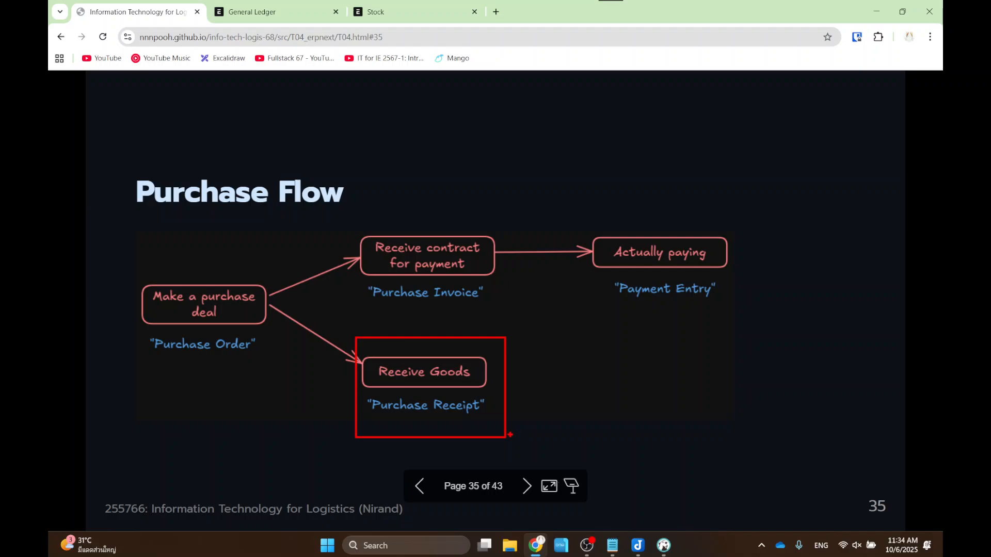
{"action": "left_click_drag", "start_coordinate": [125, 272], "coordinate": [314, 370]}
{"action": "mouse_move", "coordinate": [251, 379]}
{"action": "left_mouse_down"}
{"action": "mouse_move", "coordinate": [265, 408]}
{"action": "mouse_move", "coordinate": [336, 417]}
{"action": "mouse_move", "coordinate": [331, 406]}
{"action": "mouse_move", "coordinate": [331, 426]}
{"action": "left_mouse_up"}
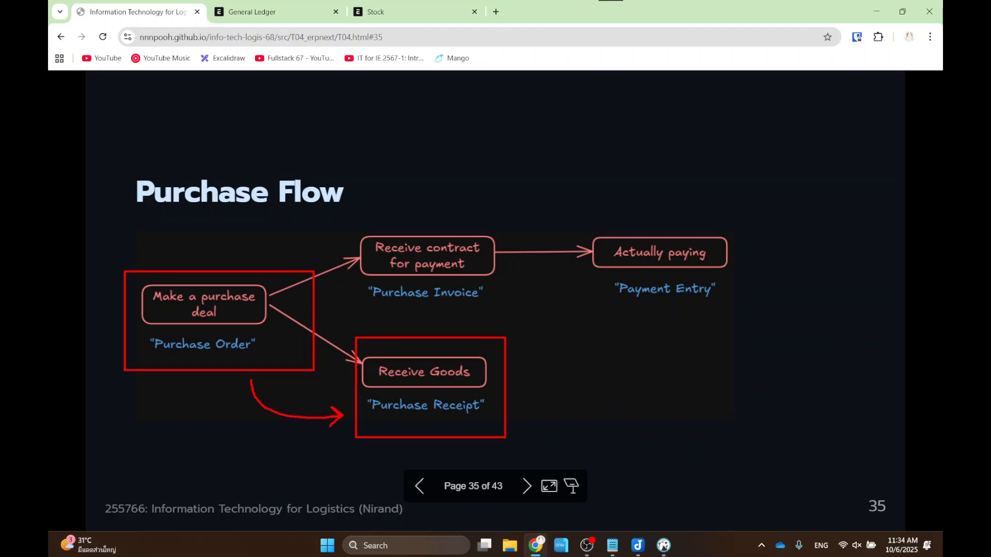
{"action": "key", "text": "Escape"}
- Return to ERPNext and navigate Home > Buying toward the Purchase Order list
{"action": "left_click", "coordinate": [273, 12]}
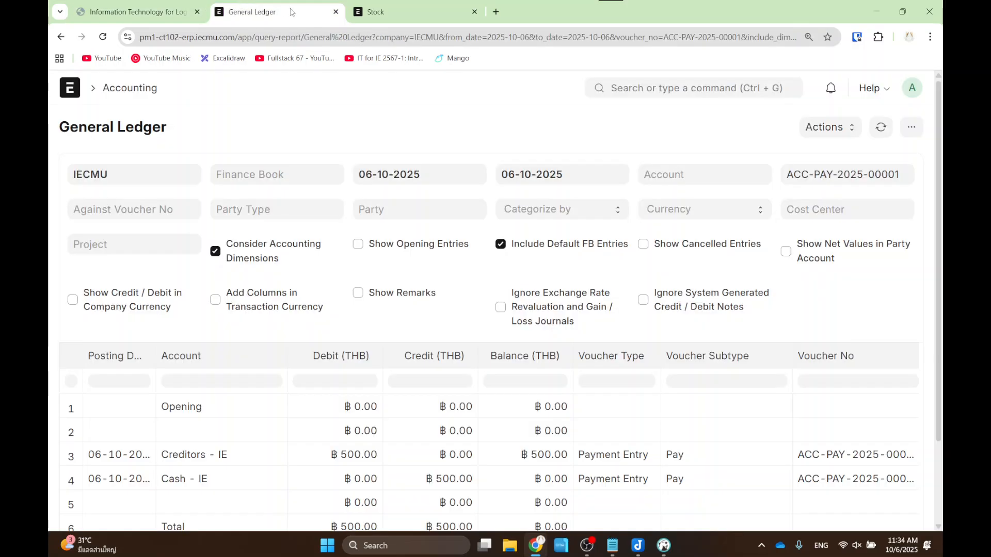
{"action": "left_click", "coordinate": [364, 12]}
{"action": "left_click", "coordinate": [307, 7]}
{"action": "left_click", "coordinate": [77, 94]}
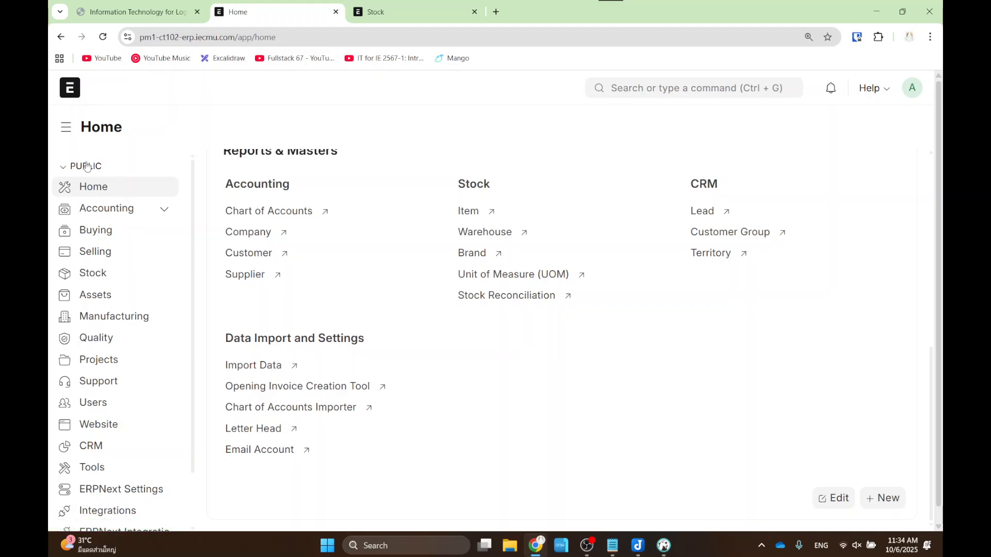
{"action": "left_click", "coordinate": [96, 234]}
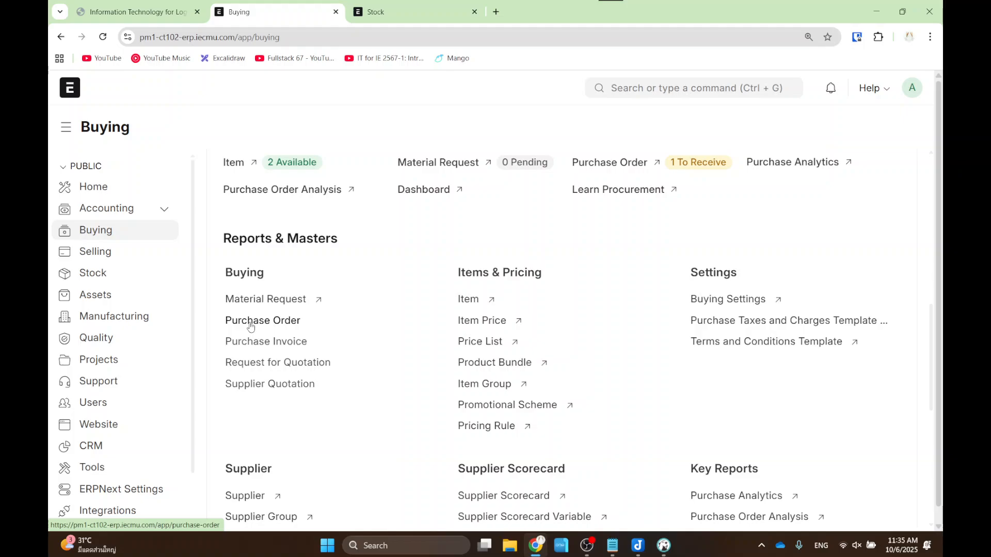
{"action": "left_click", "coordinate": [250, 326]}
- Search 'purchase order' and open Pen Supplier's purchase order PUR-ORD-2025-00001
{"action": "left_click", "coordinate": [640, 90]}
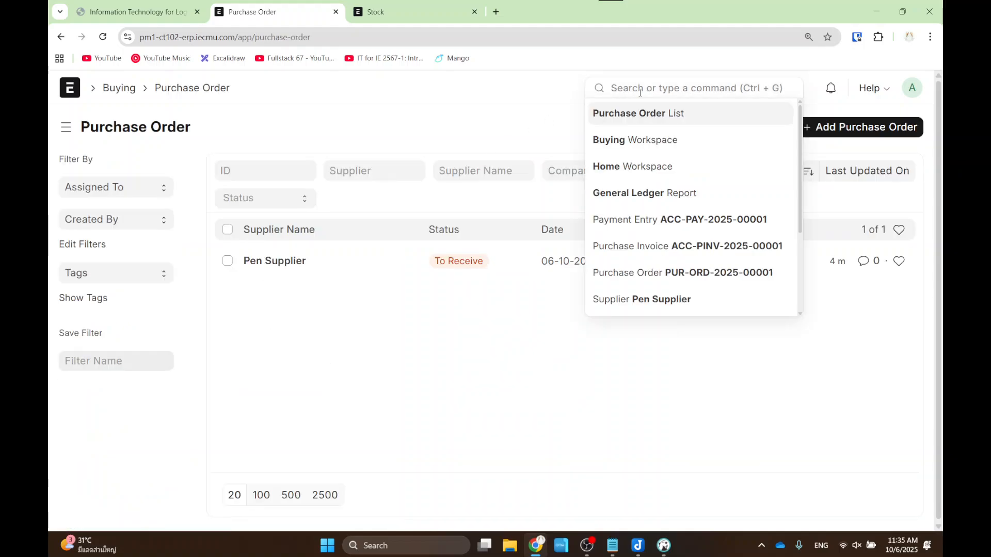
{"action": "type", "text": "purchase order"}
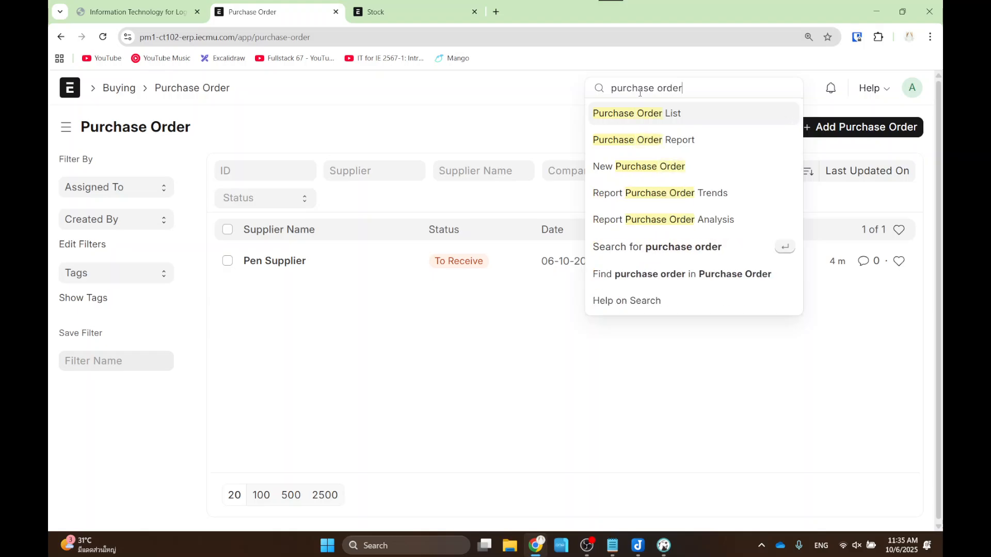
{"action": "left_click", "coordinate": [649, 117]}
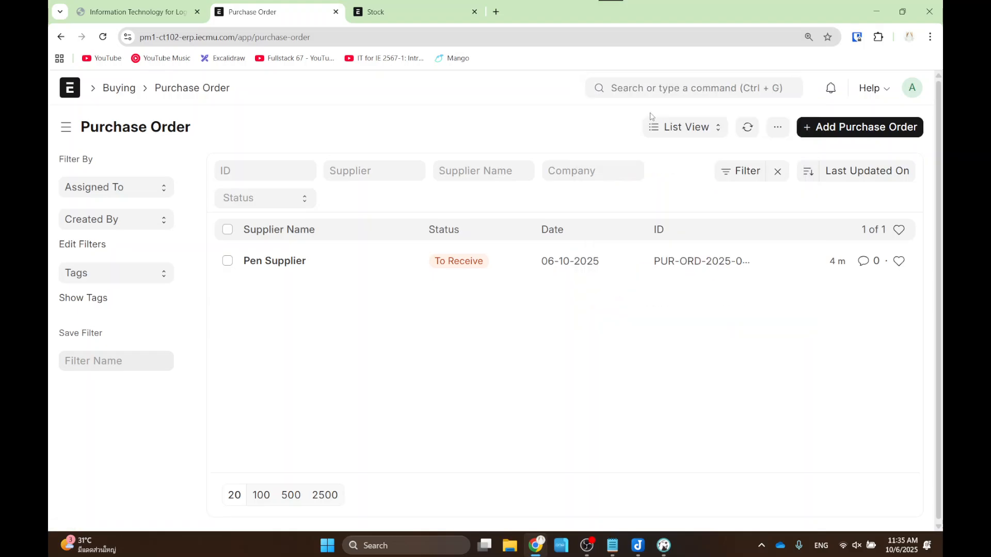
{"action": "left_click", "coordinate": [266, 262]}
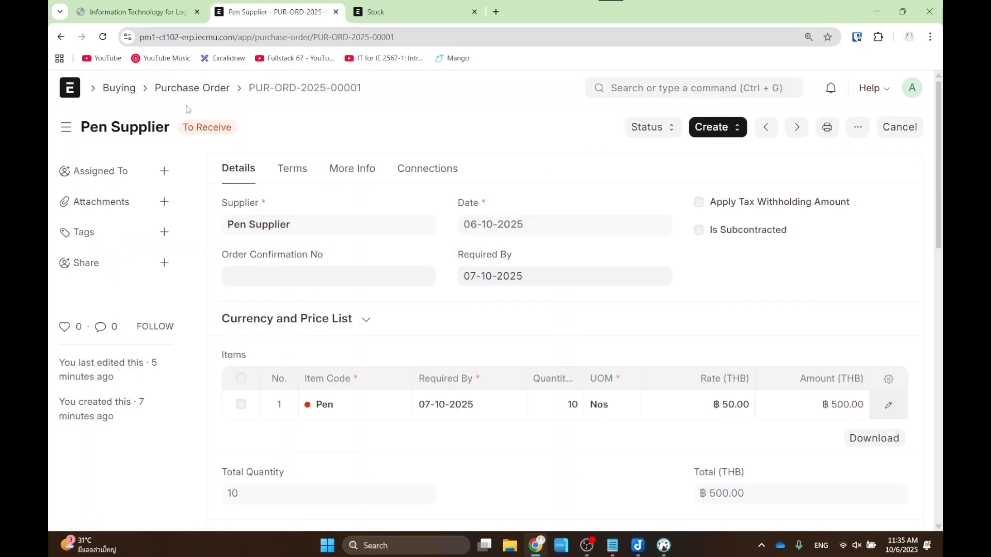
- Highlight the order's To Receive status and the Purchase Receipt option under Create
{"action": "left_click_drag", "start_coordinate": [155, 103], "coordinate": [260, 151]}
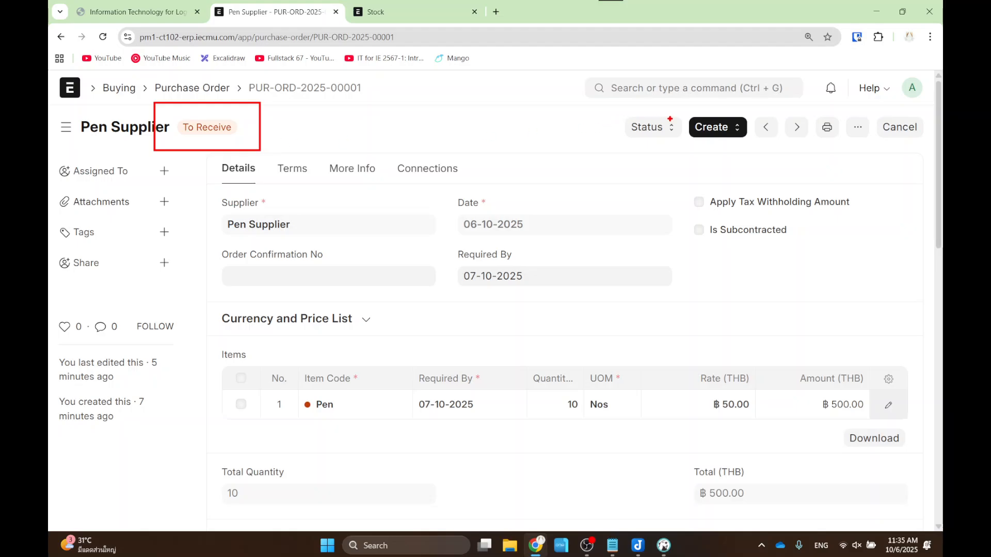
{"action": "key", "text": "Escape"}
{"action": "left_click", "coordinate": [716, 127]}
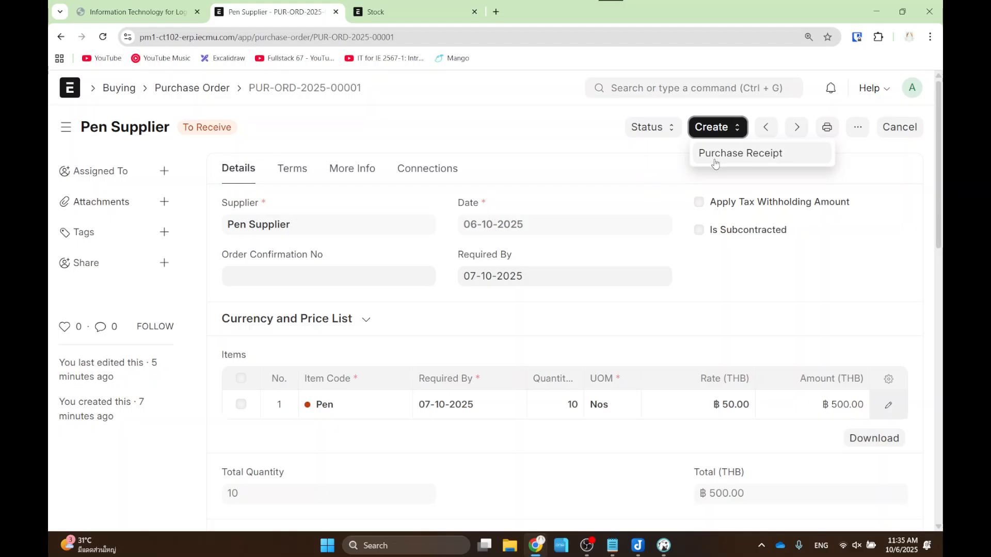
{"action": "left_click_drag", "start_coordinate": [682, 132], "coordinate": [848, 180]}
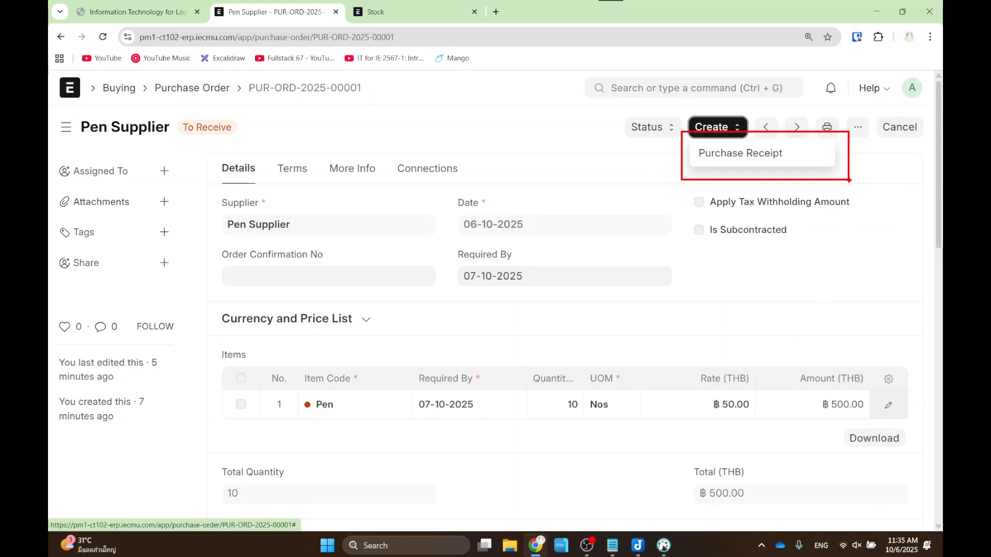
- Create a Purchase Receipt from the order with Accepted Warehouse set to Stores - IE
{"action": "left_click", "coordinate": [757, 156]}
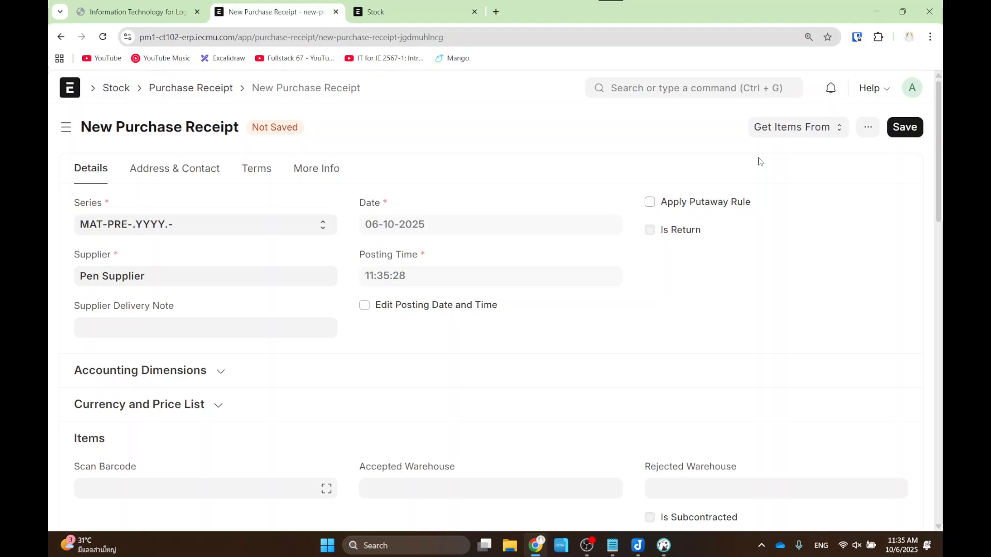
{"action": "scroll", "coordinate": [622, 201], "scroll_direction": "down", "scroll_amount": 5}
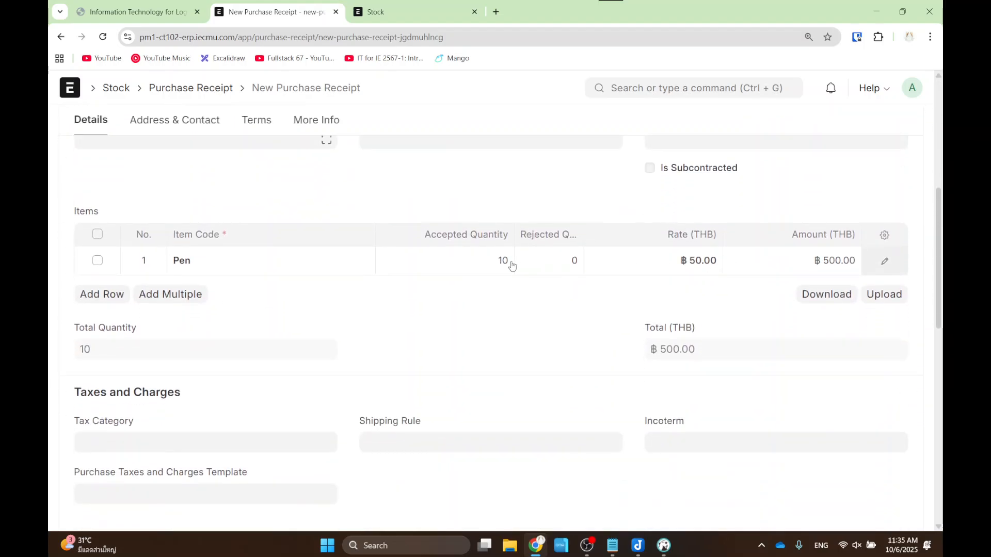
{"action": "scroll", "coordinate": [392, 287], "scroll_direction": "up", "scroll_amount": 2}
{"action": "scroll", "coordinate": [493, 281], "scroll_direction": "up", "scroll_amount": 2}
{"action": "scroll", "coordinate": [493, 281], "scroll_direction": "down", "scroll_amount": 1}
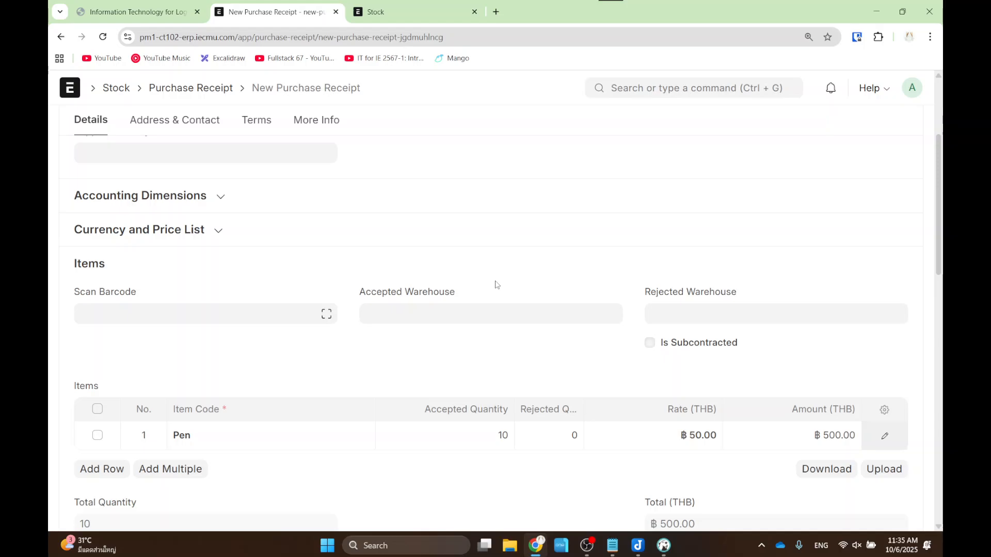
{"action": "left_click", "coordinate": [498, 316]}
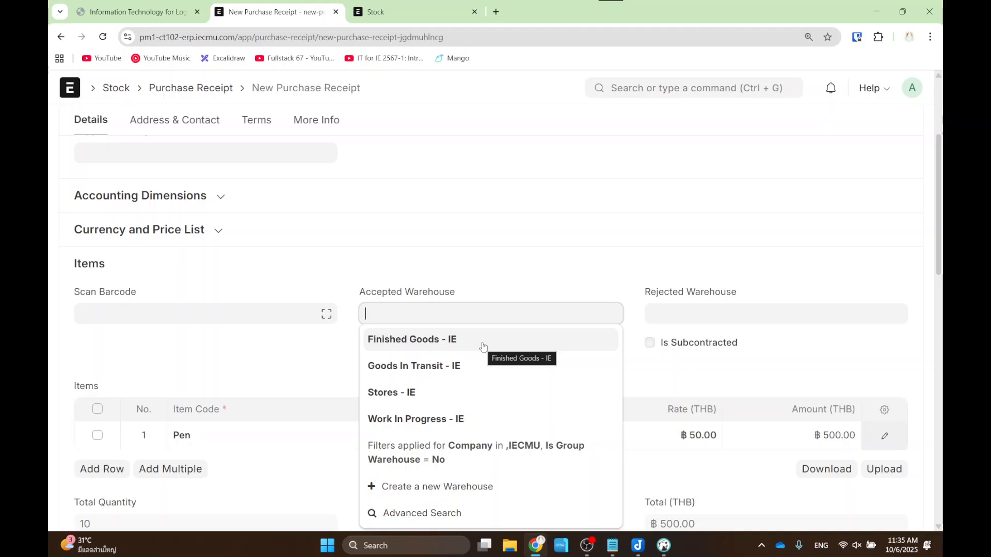
{"action": "left_click", "coordinate": [448, 399]}
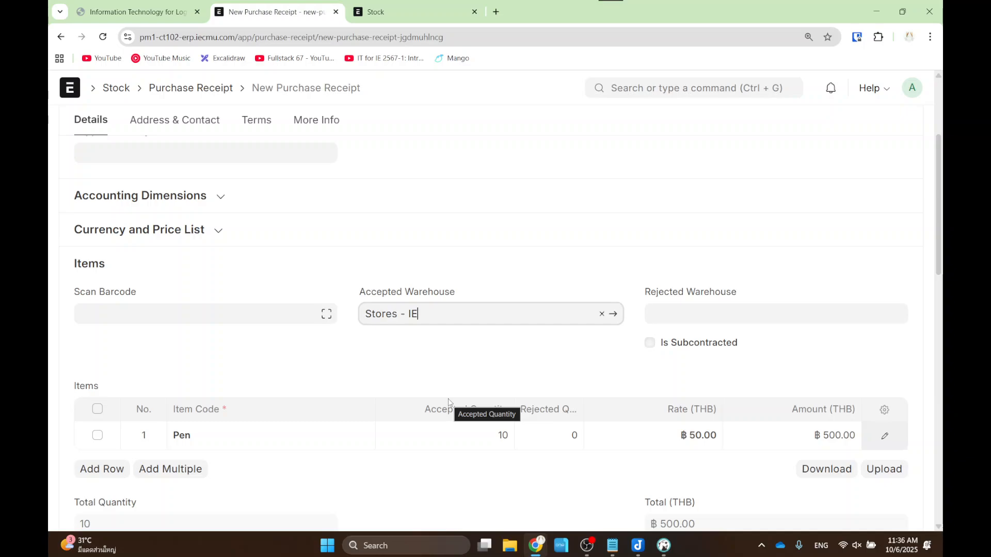
{"action": "left_click", "coordinate": [485, 359]}
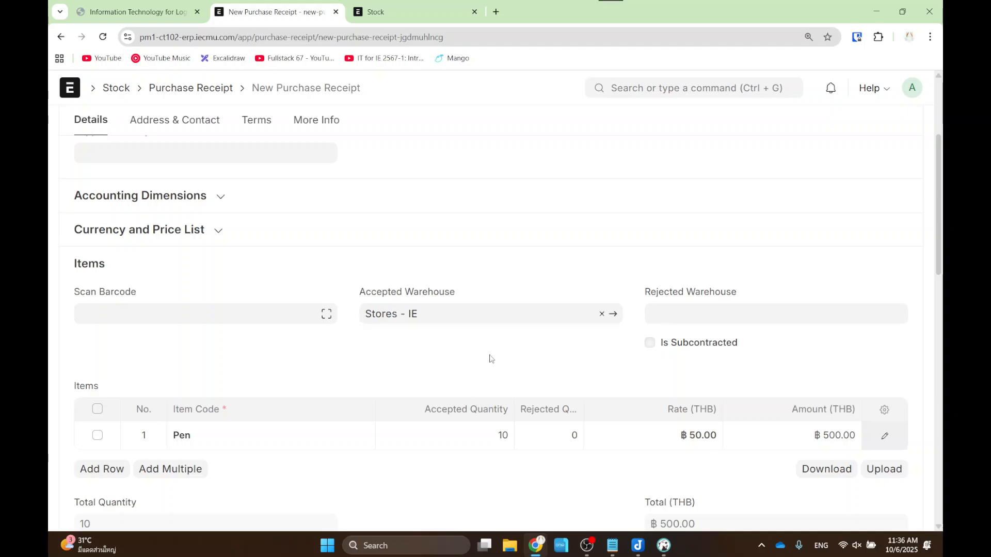
- Highlight the receipt's accepted and rejected quantities for the 10 Pens
{"action": "scroll", "coordinate": [475, 348], "scroll_direction": "down", "scroll_amount": 2}
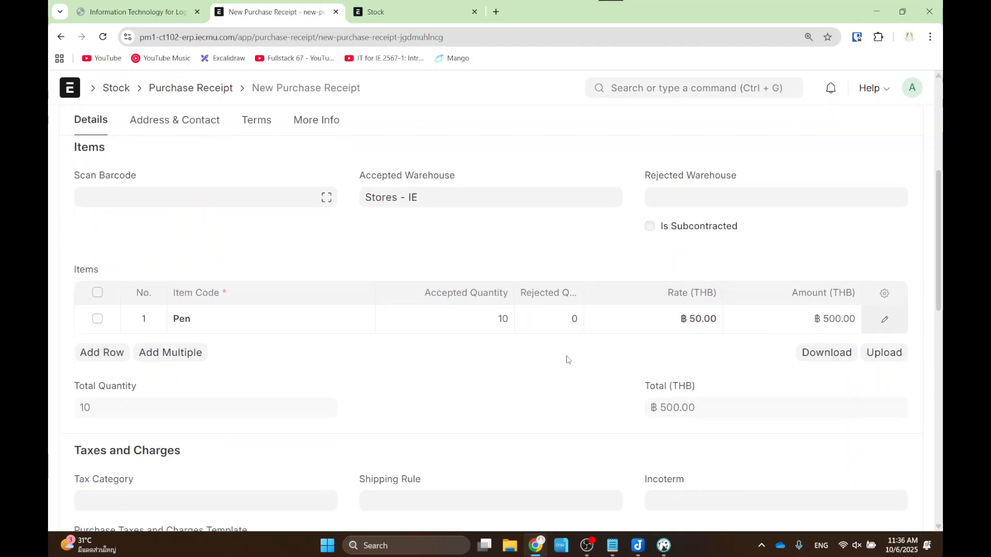
{"action": "mouse_move", "coordinate": [399, 270]}
{"action": "left_mouse_down"}
{"action": "mouse_move", "coordinate": [442, 299]}
{"action": "mouse_move", "coordinate": [600, 349]}
{"action": "left_mouse_up"}
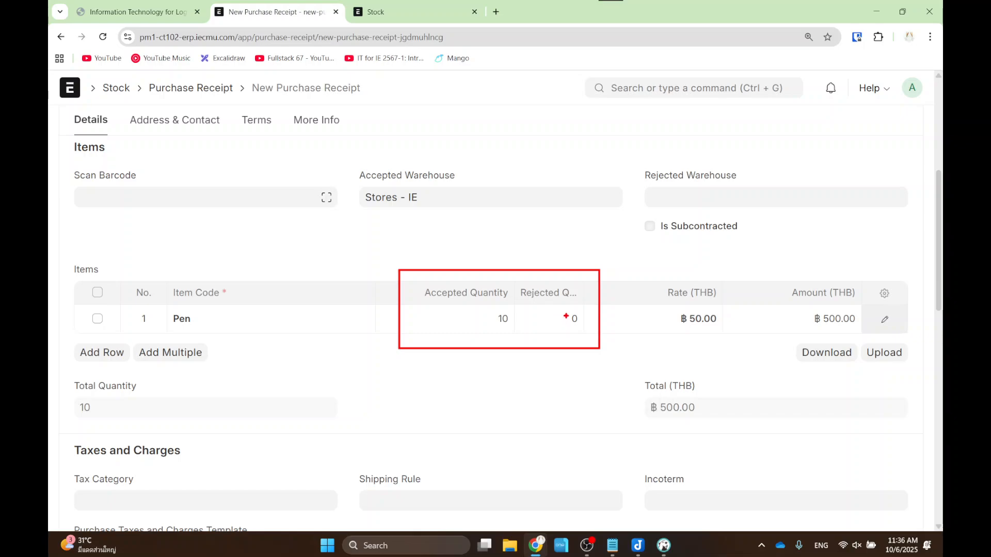
{"action": "key", "text": "Escape"}
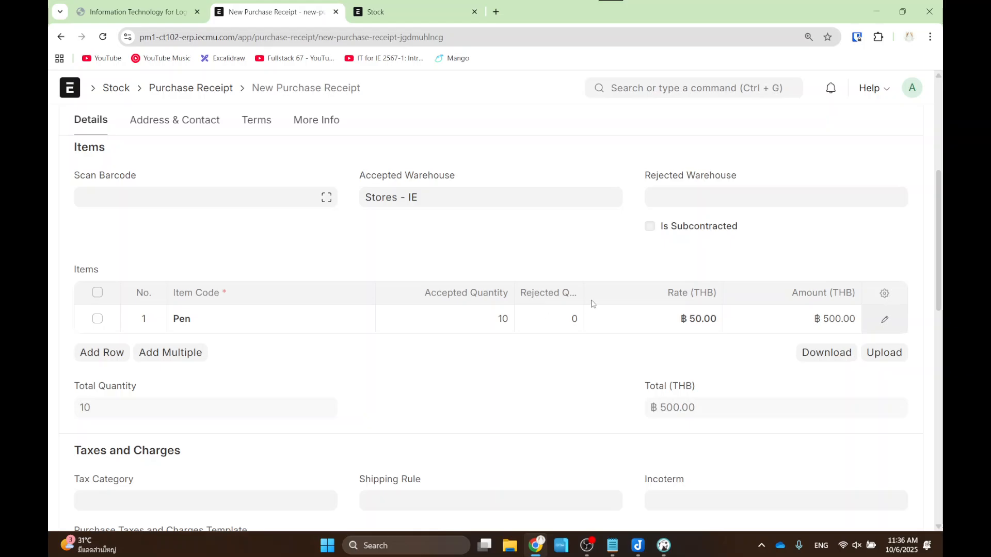
{"action": "scroll", "coordinate": [732, 253], "scroll_direction": "up", "scroll_amount": 5}
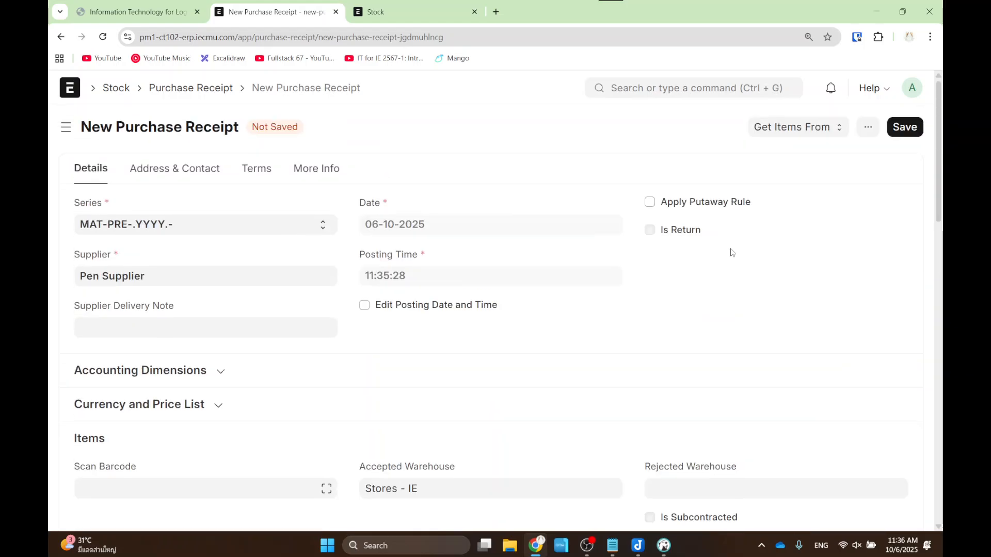
- Save and submit purchase receipt MAT-PRE-2025-00001, then bring up its linked ledger options
{"action": "left_click", "coordinate": [905, 127]}
{"action": "left_click", "coordinate": [898, 128]}
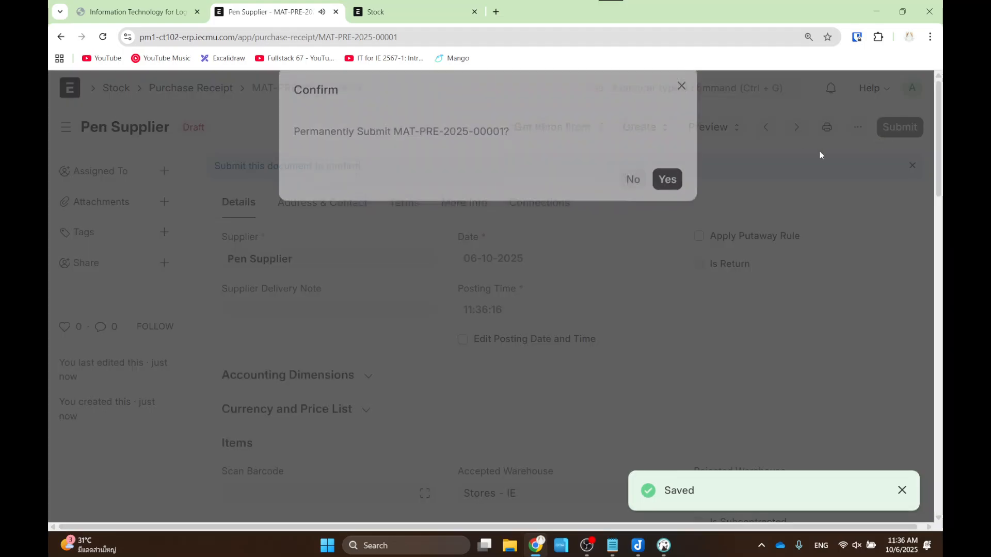
{"action": "left_click", "coordinate": [672, 202]}
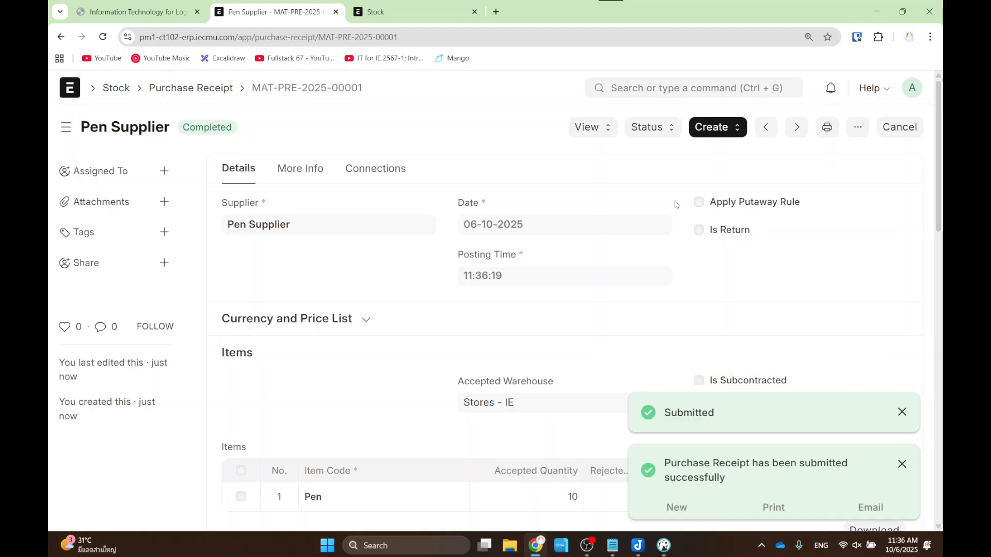
{"action": "left_click", "coordinate": [590, 127]}
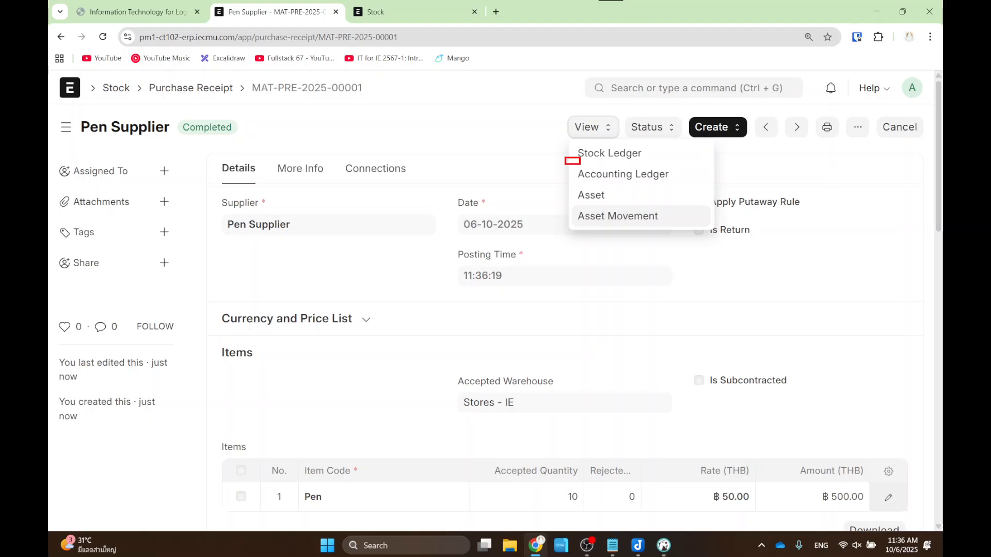
{"action": "left_click_drag", "start_coordinate": [580, 164], "coordinate": [684, 181]}
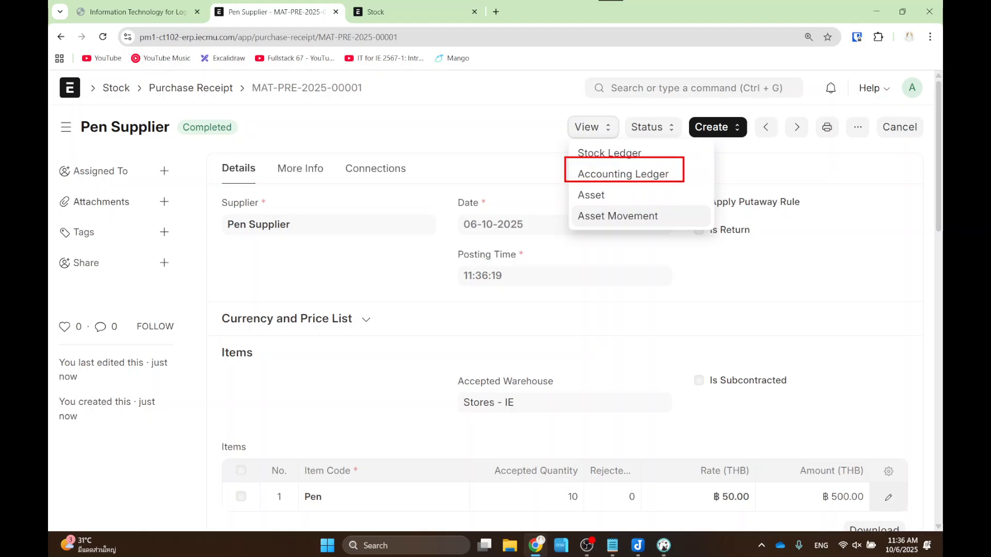
{"action": "left_click", "coordinate": [667, 177]}
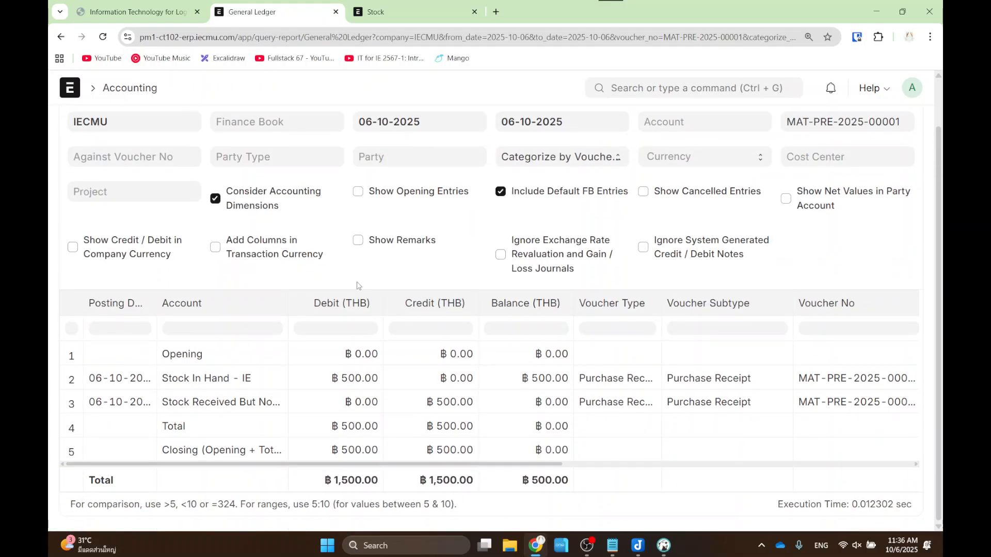
{"action": "scroll", "coordinate": [357, 286], "scroll_direction": "down", "scroll_amount": 1}
{"action": "scroll", "coordinate": [359, 287], "scroll_direction": "up", "scroll_amount": 1}
{"action": "scroll", "coordinate": [297, 383], "scroll_direction": "down", "scroll_amount": 1}
{"action": "key", "text": "ctrl+2"}
{"action": "left_click_drag", "start_coordinate": [148, 364], "coordinate": [287, 394]}
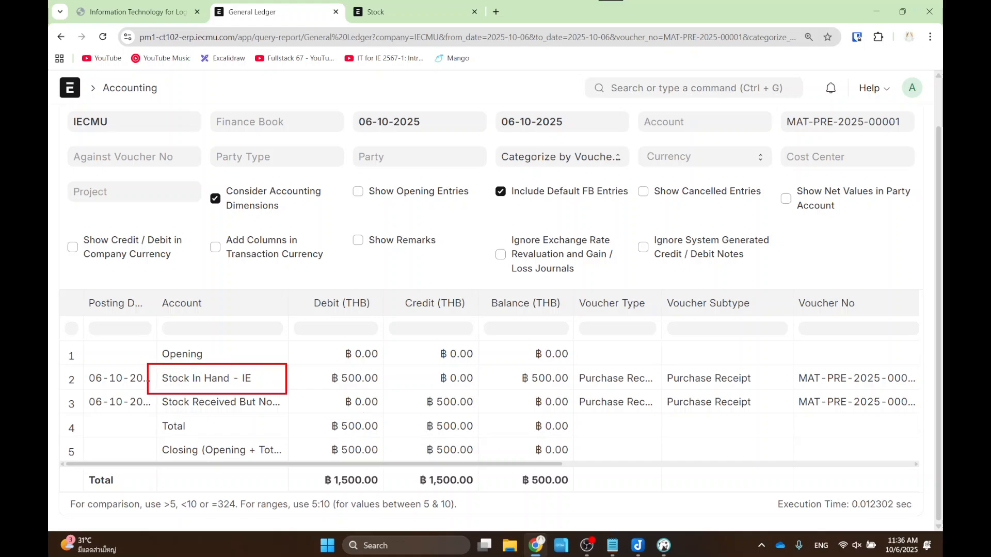
{"action": "left_click_drag", "start_coordinate": [320, 364], "coordinate": [388, 390]}
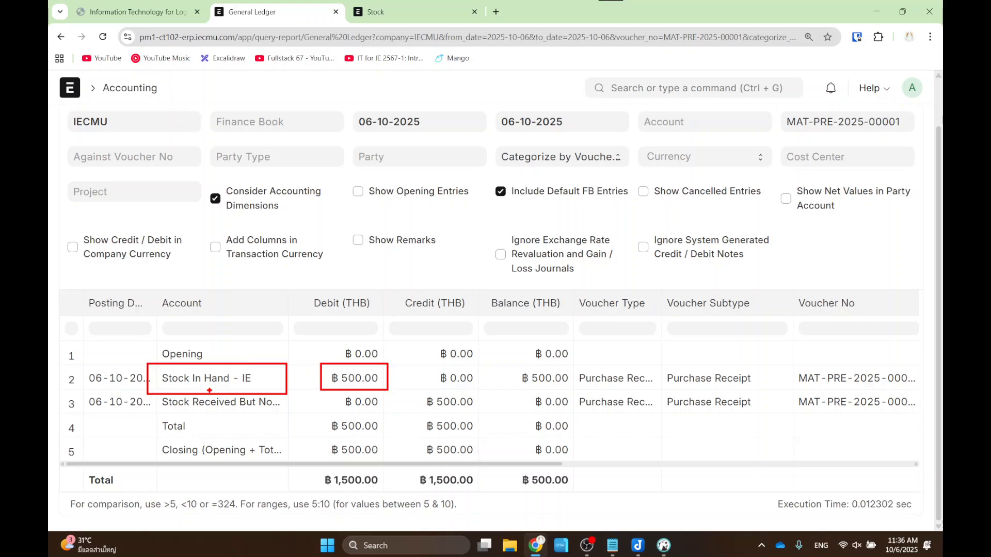
{"action": "key", "text": "Escape"}
{"action": "key", "text": "ctrl+2"}
{"action": "left_click_drag", "start_coordinate": [148, 394], "coordinate": [287, 414]}
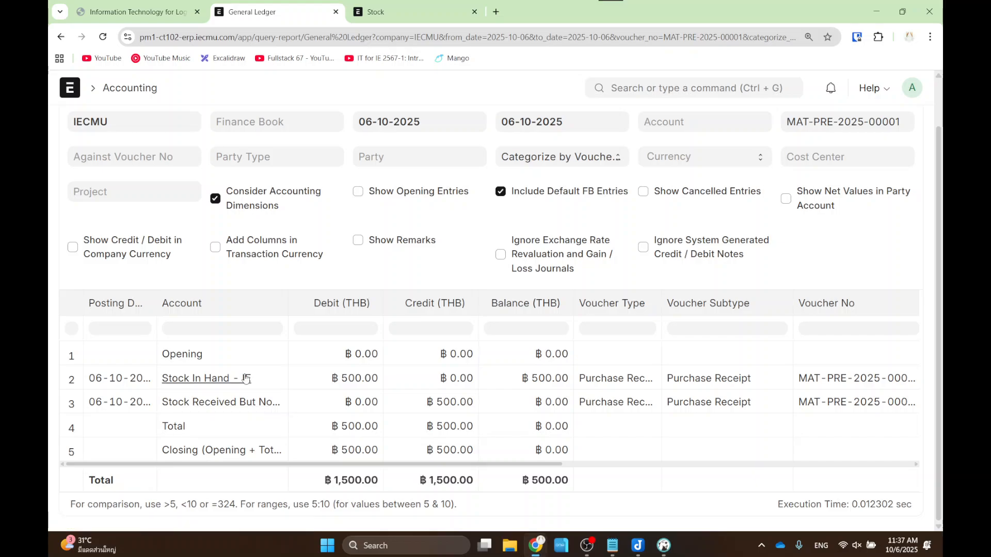
{"action": "mouse_move", "coordinate": [152, 362]}
{"action": "left_mouse_down"}
{"action": "mouse_move", "coordinate": [281, 389]}
{"action": "mouse_move", "coordinate": [588, 391]}
{"action": "left_mouse_up"}
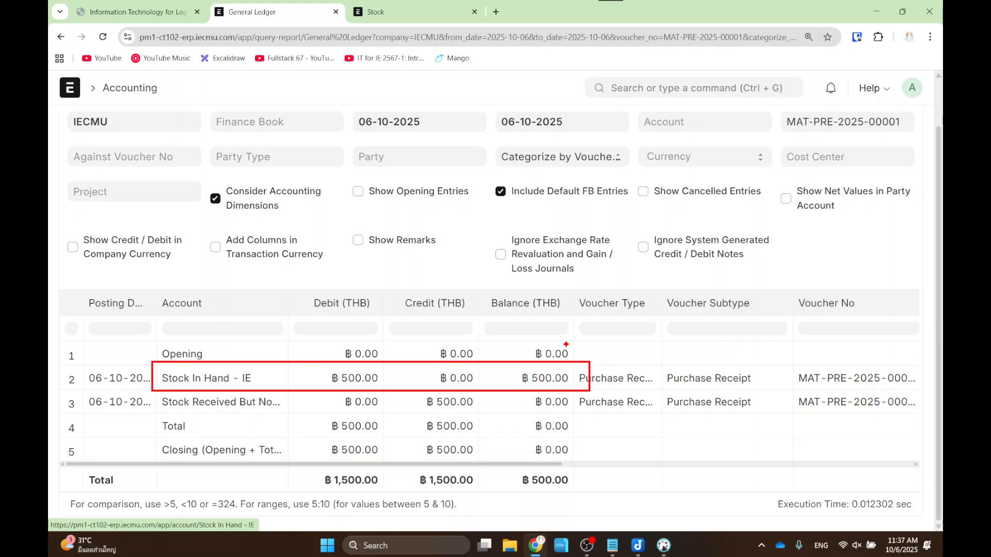
{"action": "left_click", "coordinate": [60, 36]}
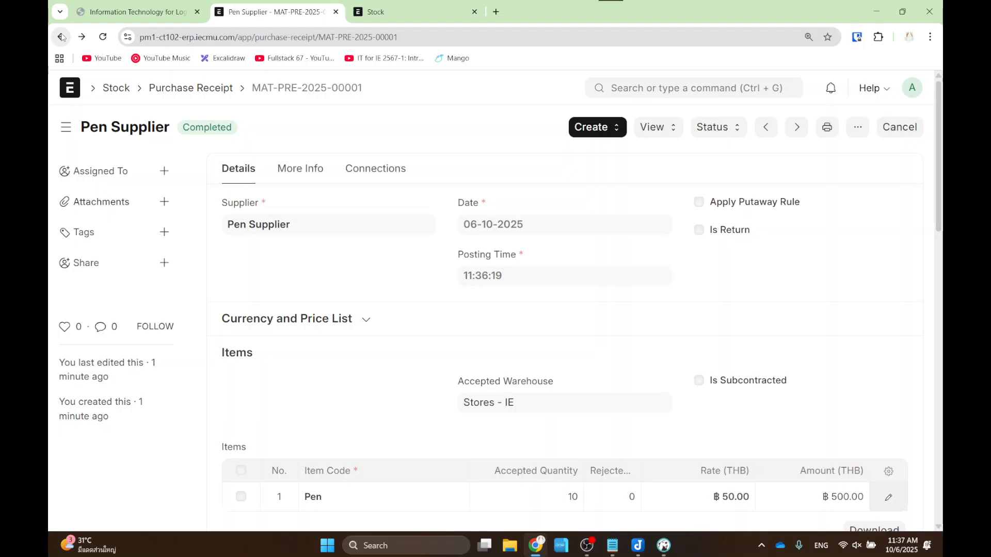
- Search 'balance s', open the IECMU Balance Sheet and reload it to show ฿4,300.00 total assets
{"action": "left_click", "coordinate": [651, 89]}
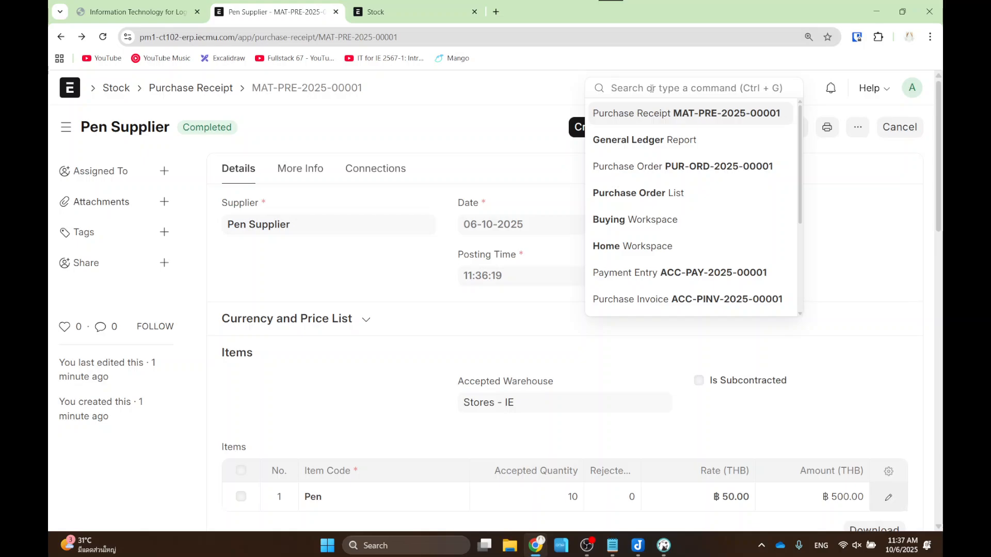
{"action": "type", "text": "balance s"}
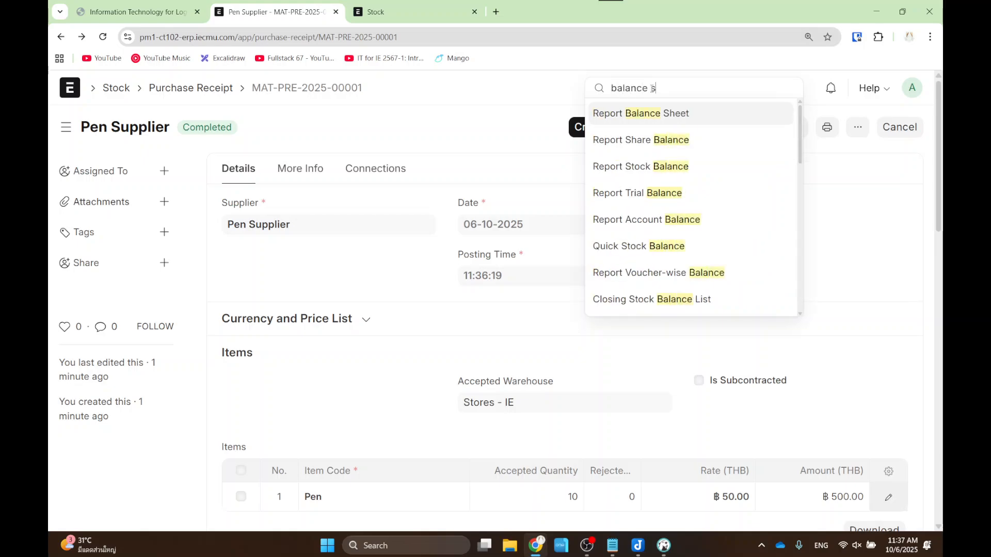
{"action": "left_click", "coordinate": [658, 116]}
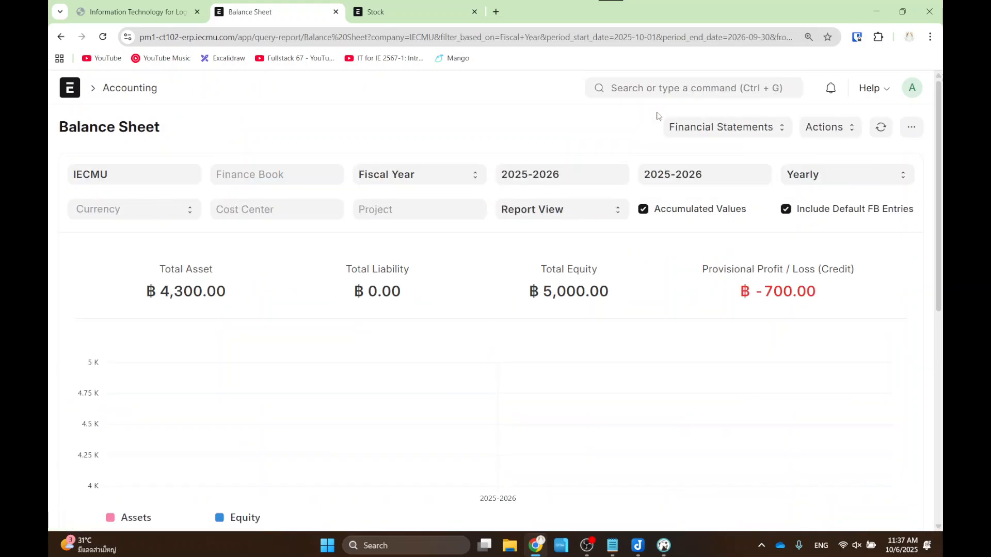
{"action": "scroll", "coordinate": [599, 181], "scroll_direction": "down", "scroll_amount": 1}
{"action": "scroll", "coordinate": [691, 217], "scroll_direction": "up", "scroll_amount": 1}
{"action": "left_click", "coordinate": [880, 129]}
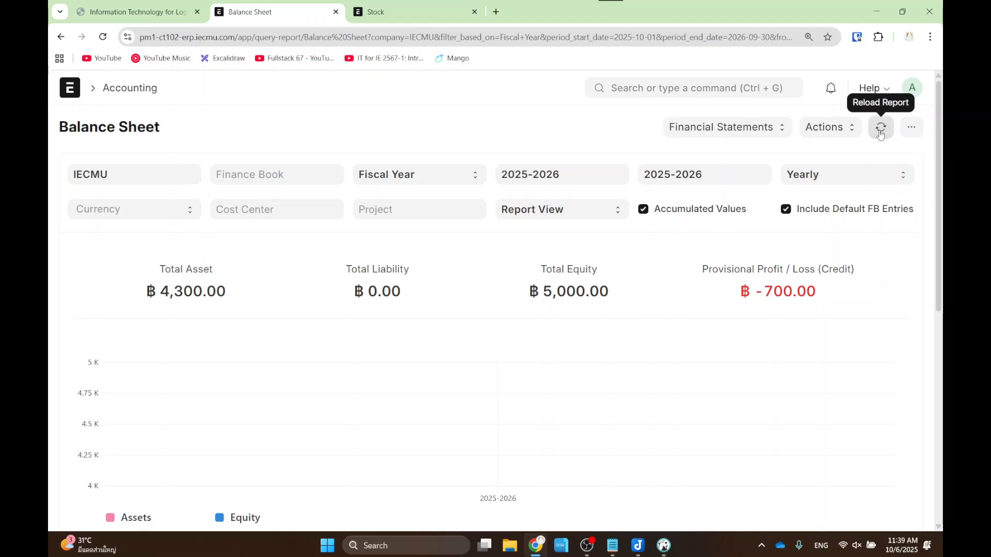
{"action": "left_click", "coordinate": [881, 133]}
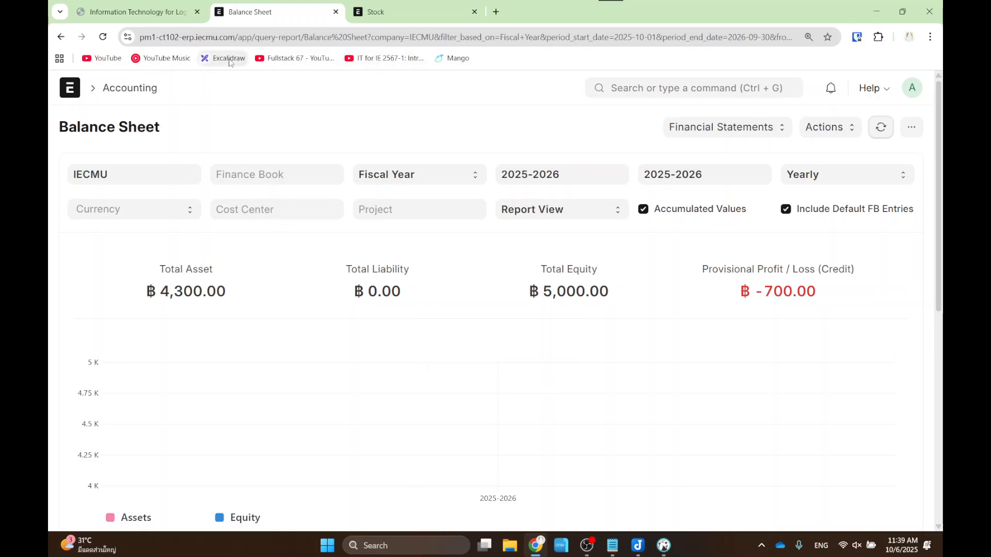
- Search 'chart of acc', open the Chart of Accounts and expand Application of Funds (Assets)
{"action": "left_click", "coordinate": [734, 92]}
{"action": "type", "text": "c"}
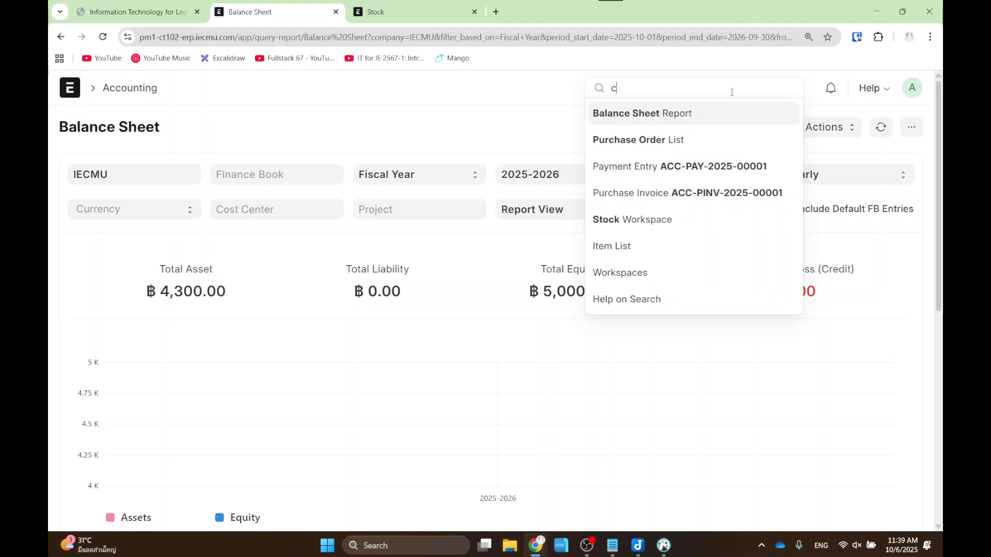
{"action": "type", "text": "hart of acc"}
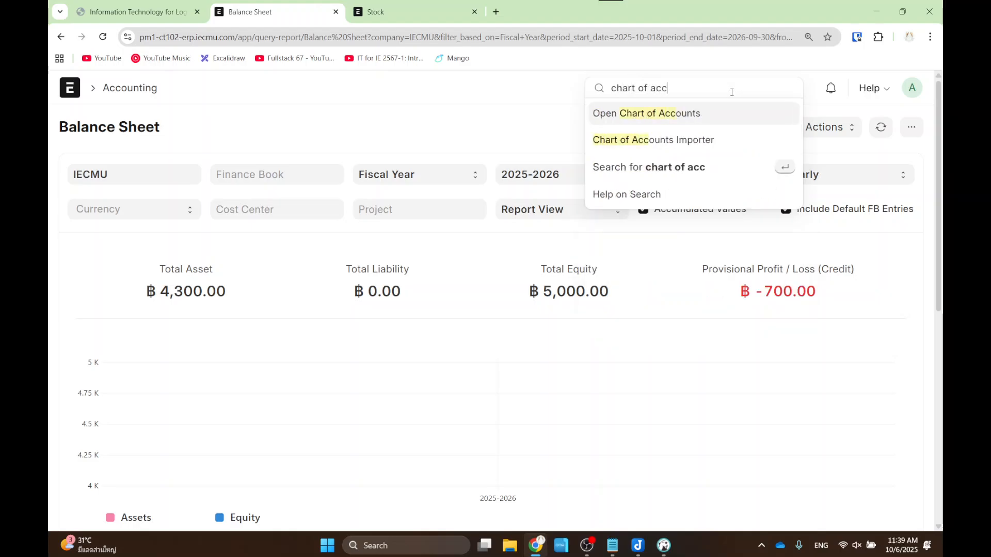
{"action": "left_click", "coordinate": [714, 124]}
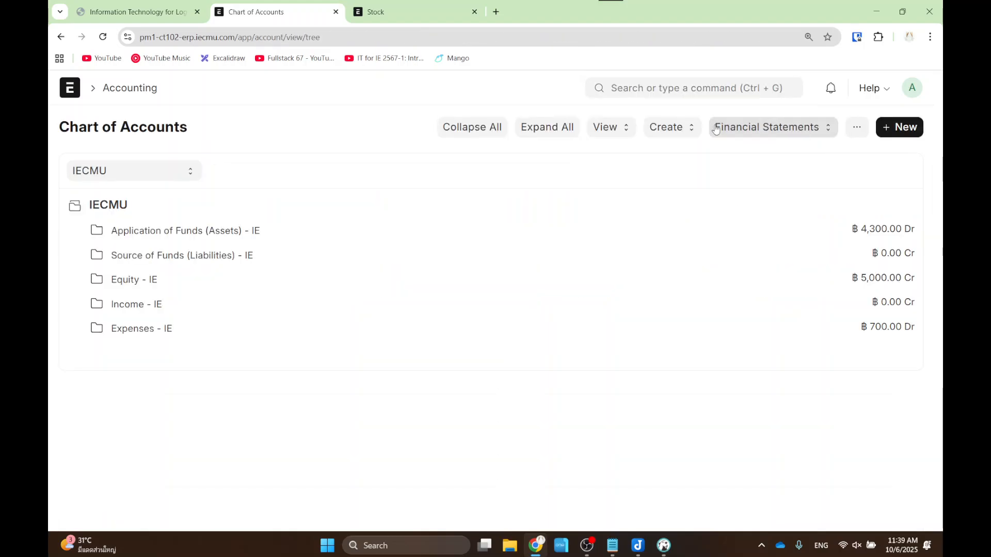
{"action": "left_click", "coordinate": [203, 233]}
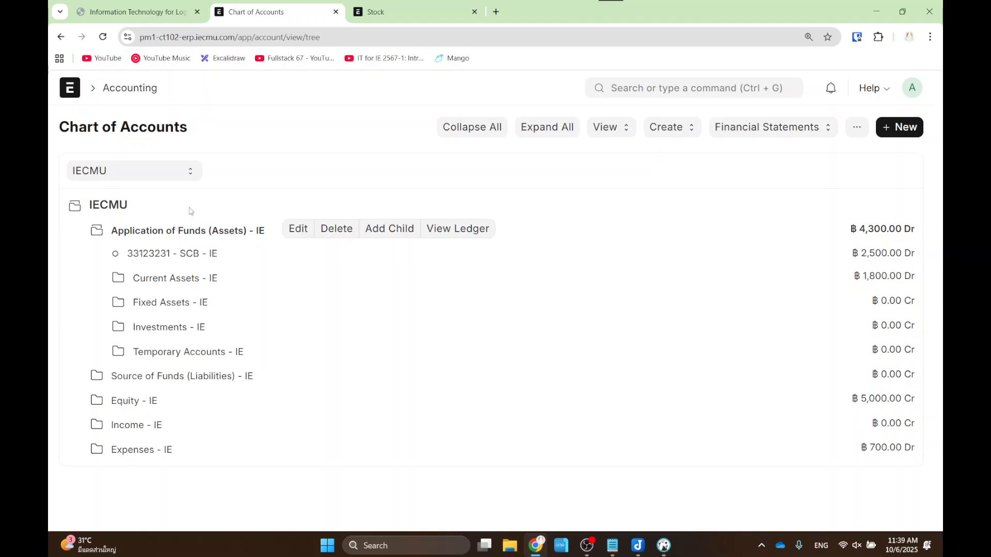
{"action": "left_click_drag", "start_coordinate": [837, 239], "coordinate": [941, 264]}
{"action": "left_click_drag", "start_coordinate": [837, 269], "coordinate": [924, 284]}
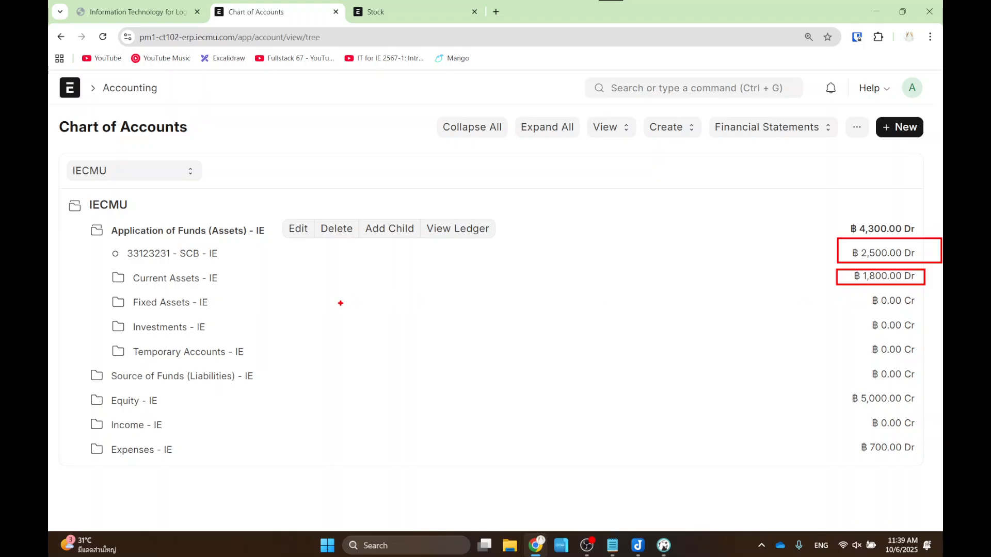
{"action": "key", "text": "Escape"}
- Expand Current Assets, Cash In Hand and Stock Assets to reveal Stock In Hand - IE at ฿500.00 Dr
{"action": "left_click", "coordinate": [143, 283]}
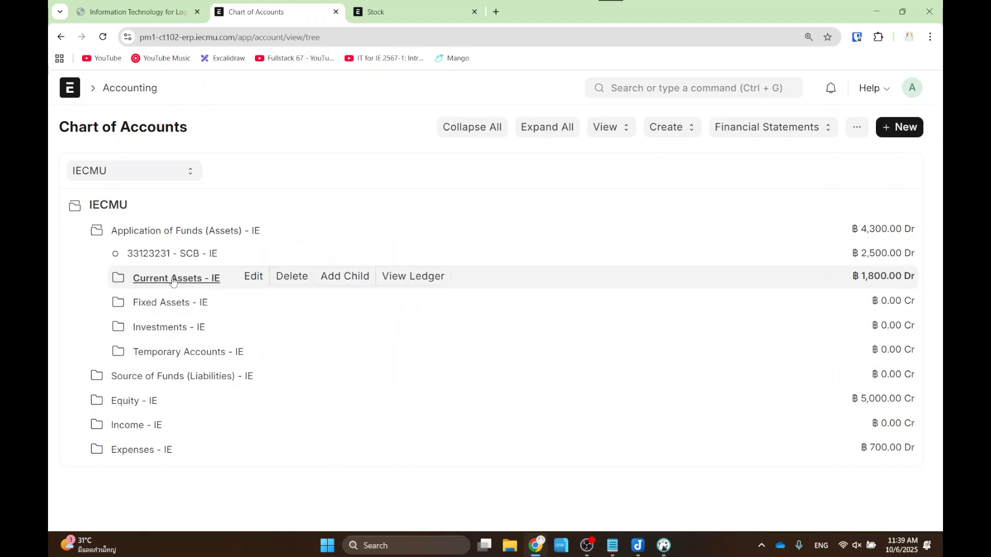
{"action": "scroll", "coordinate": [714, 319], "scroll_direction": "down", "scroll_amount": 1}
{"action": "key", "text": "ctrl+2"}
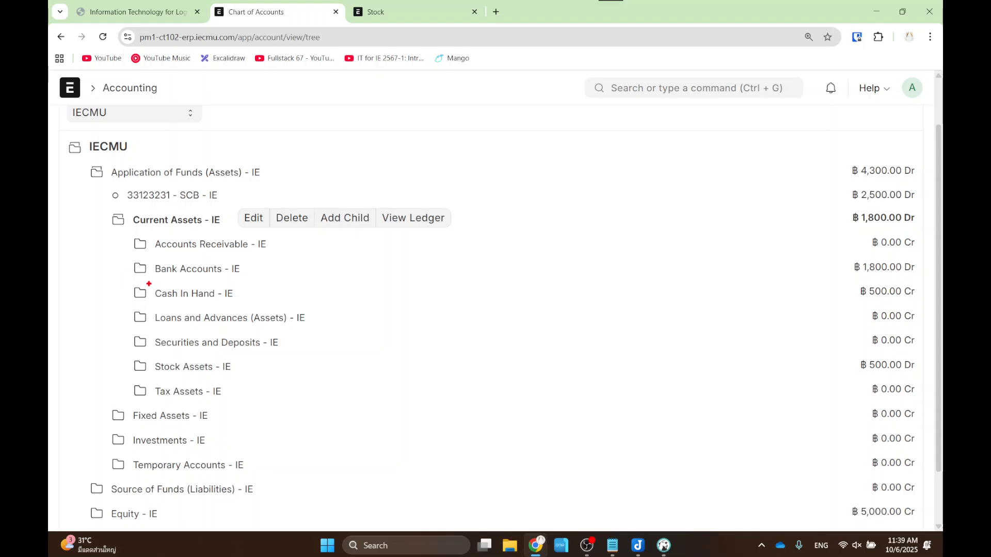
{"action": "key", "text": "Escape"}
{"action": "left_click", "coordinate": [216, 294]}
{"action": "left_click", "coordinate": [186, 275]}
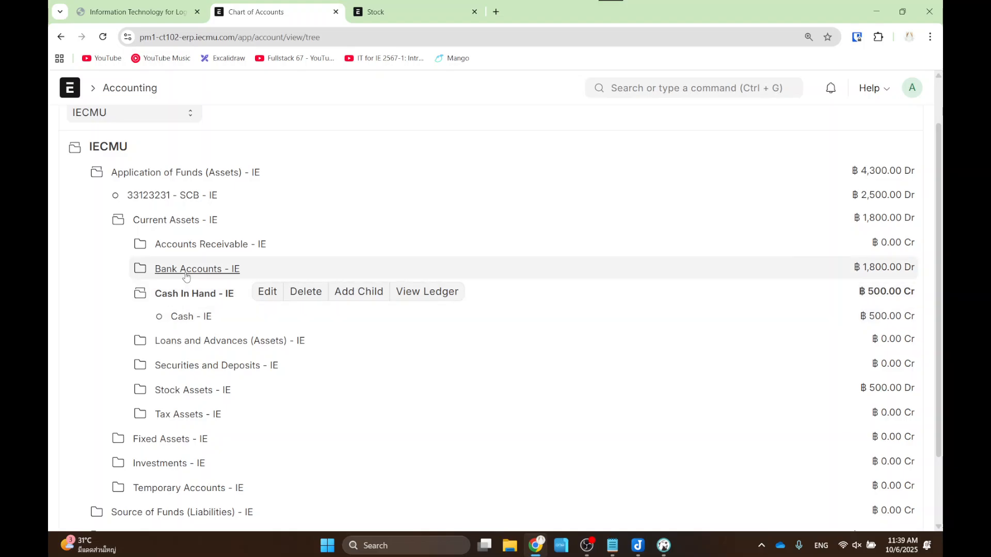
{"action": "left_click", "coordinate": [186, 275]}
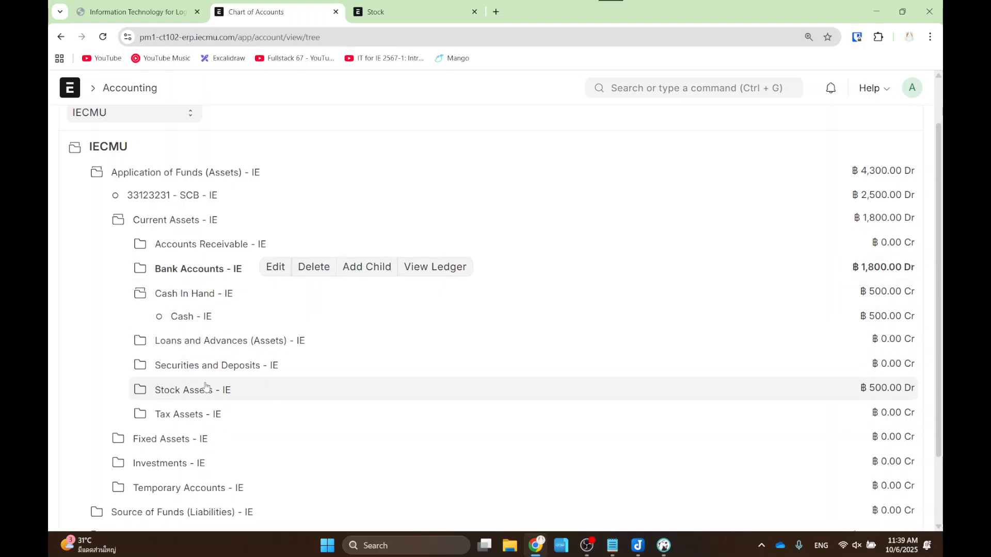
{"action": "scroll", "coordinate": [196, 372], "scroll_direction": "down", "scroll_amount": 1}
{"action": "left_click", "coordinate": [205, 335]}
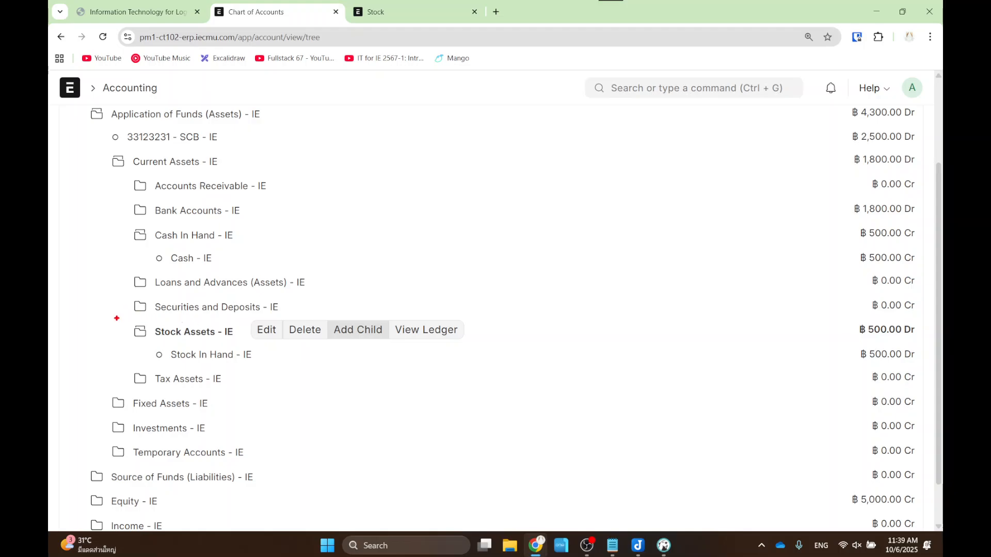
{"action": "mouse_move", "coordinate": [114, 318]}
{"action": "left_mouse_down"}
{"action": "mouse_move", "coordinate": [666, 368]}
{"action": "mouse_move", "coordinate": [938, 370]}
{"action": "left_mouse_up"}
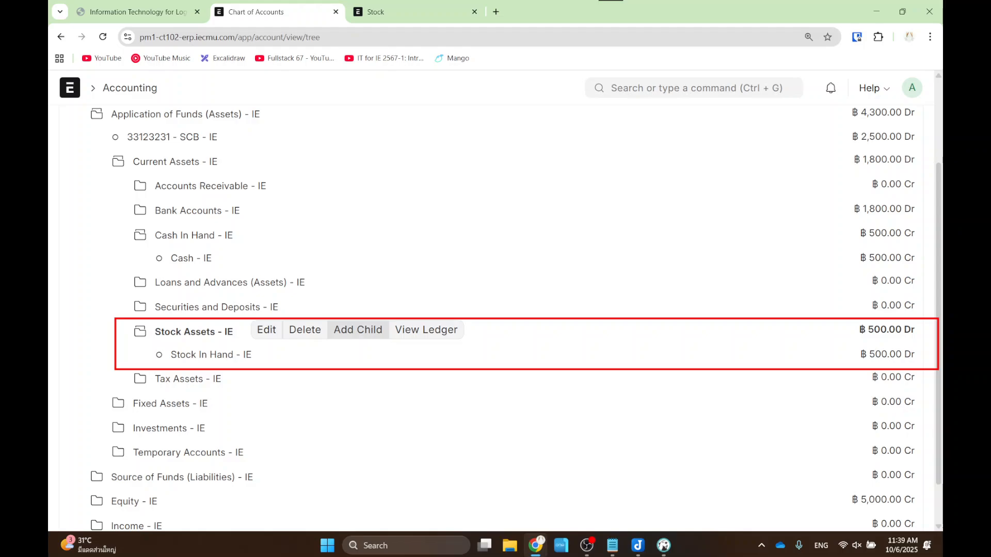
- Return to the slides and advance past the Practice slide to slide 37's Liabilities and Assets diagram
{"action": "left_click", "coordinate": [177, 4]}
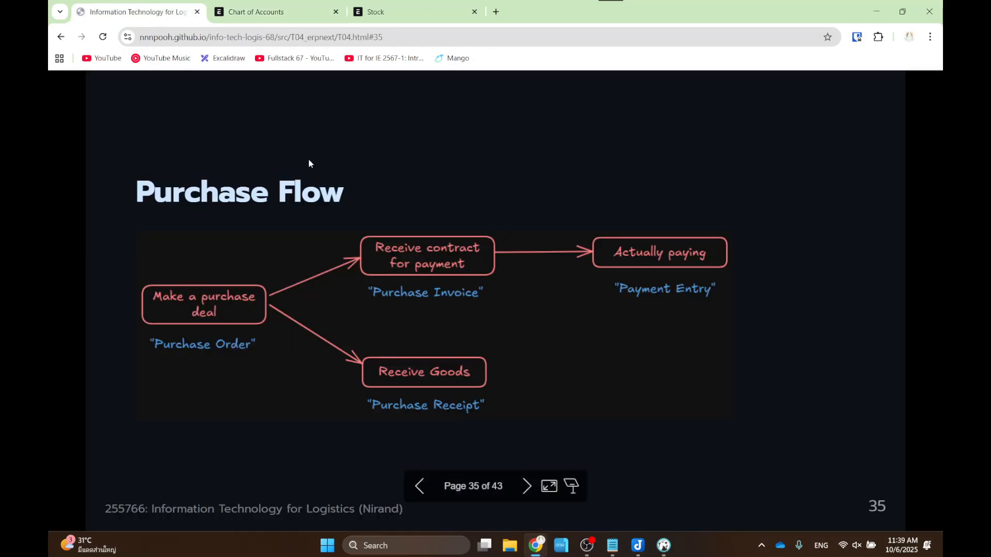
{"action": "key", "text": "Right"}
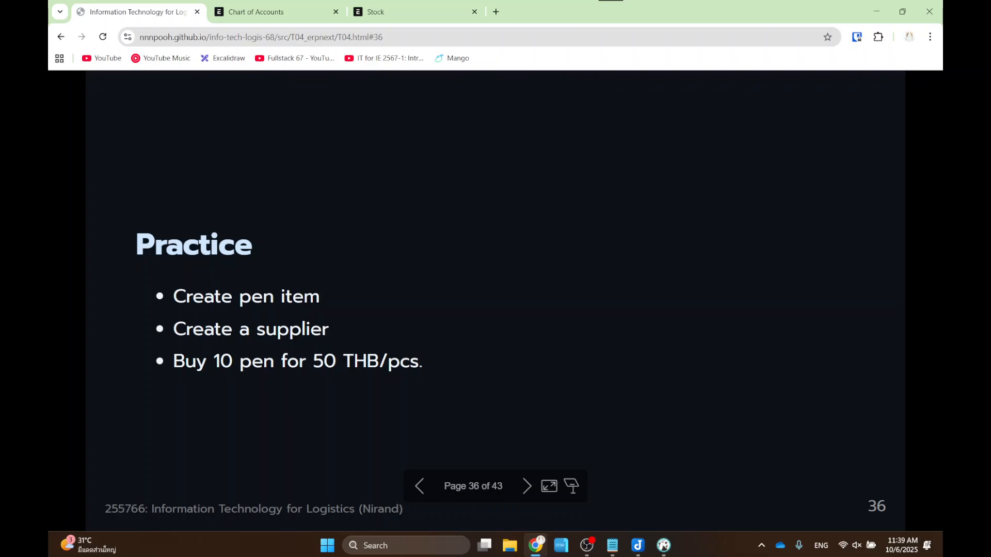
{"action": "key", "text": "Right"}
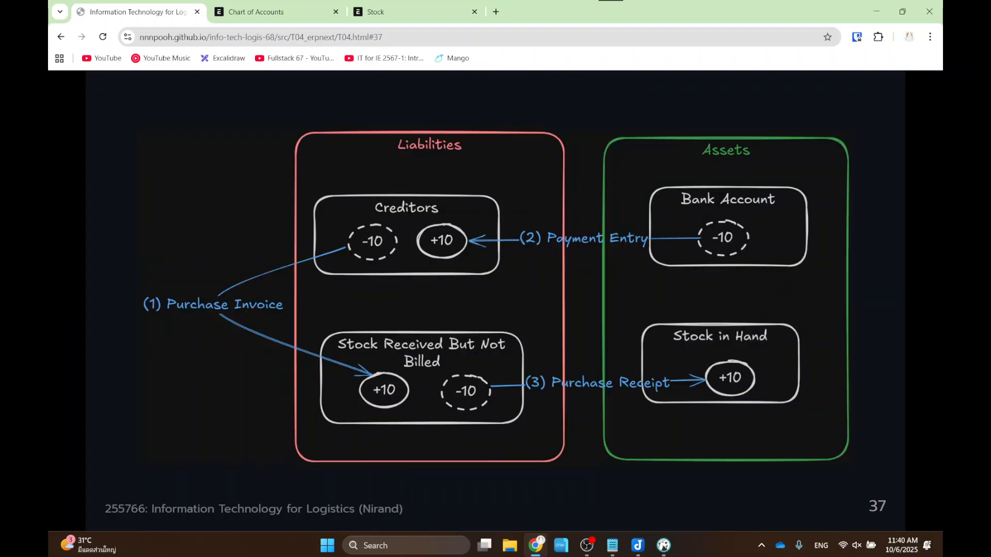
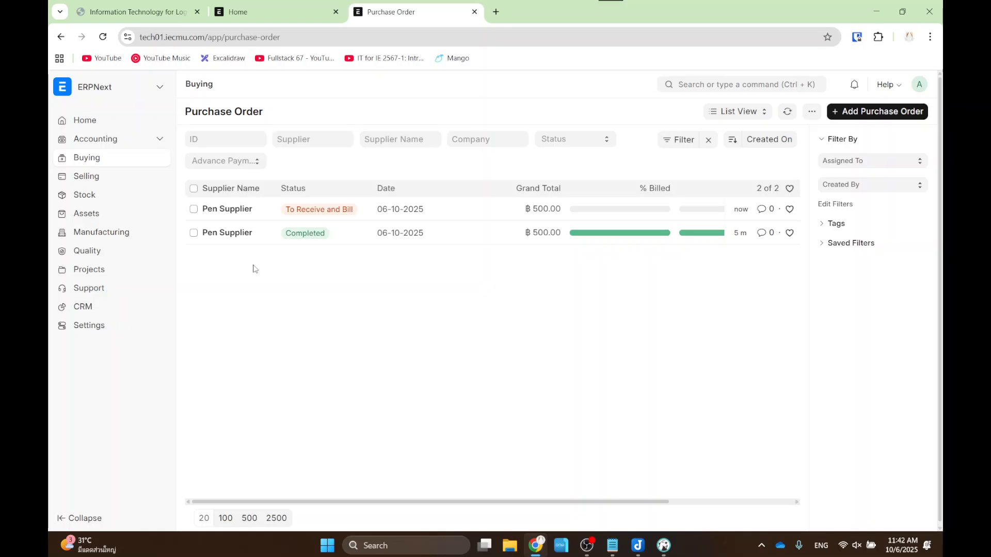
- Review the Pen Supplier purchase order PUR-ORD-2025-00002, then return to the Buying workspace
{"action": "left_click", "coordinate": [217, 207]}
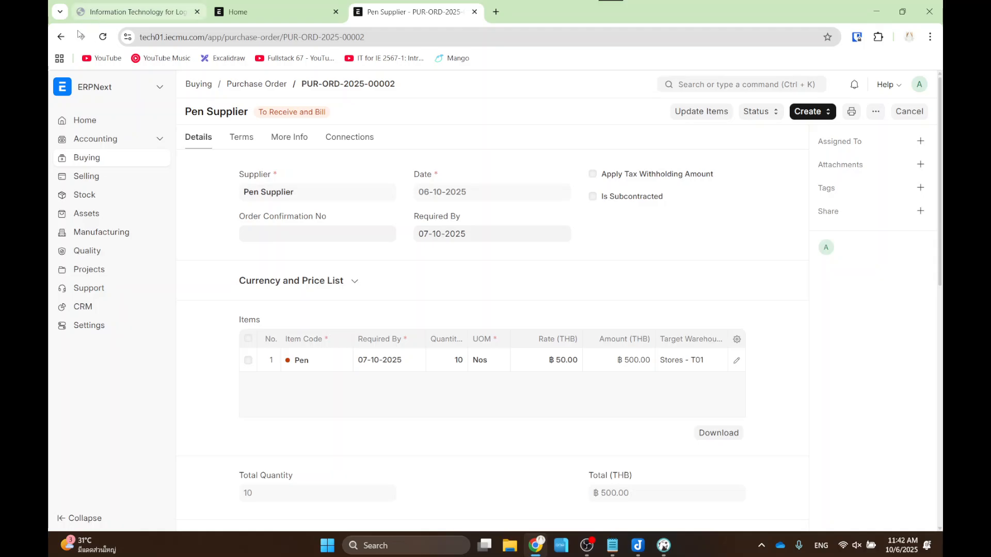
{"action": "left_click", "coordinate": [61, 39]}
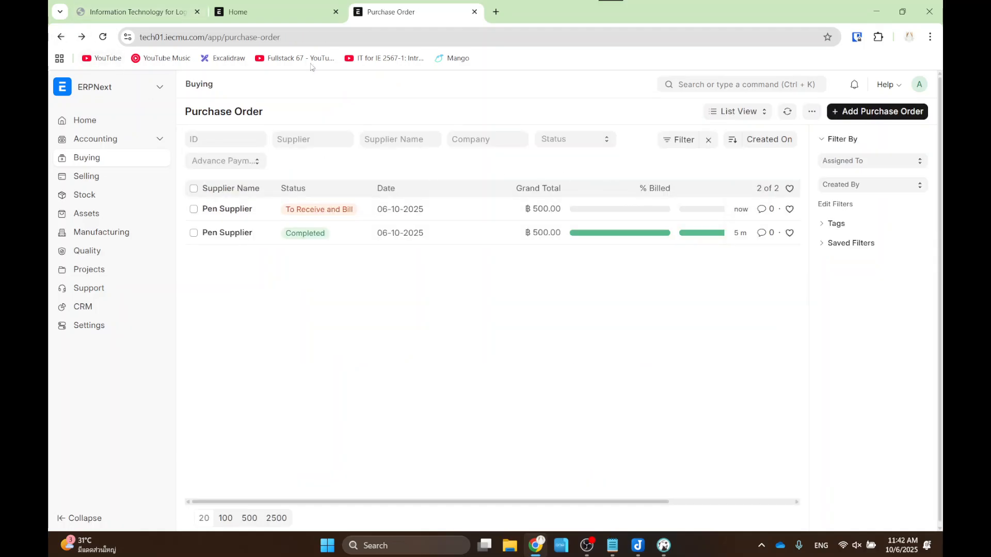
{"action": "left_click", "coordinate": [61, 40]}
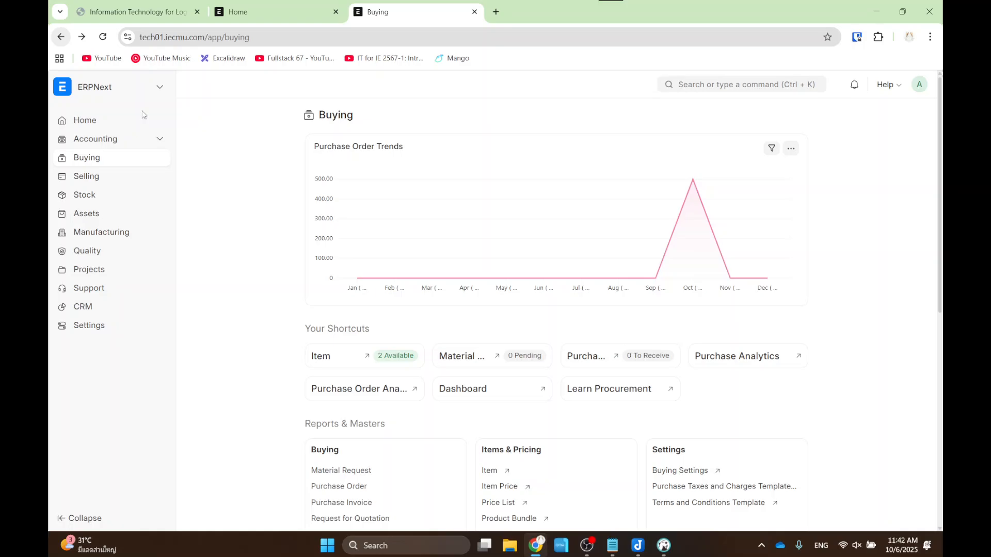
- Glance at the installed apps list, close it, and go back to the Stock workspace
{"action": "left_click", "coordinate": [160, 88]}
{"action": "left_click", "coordinate": [210, 168]}
{"action": "left_click", "coordinate": [61, 37]}
- Switch among the other site's Home page, the Stock dashboard and the slides, ending on Practice
{"action": "left_click", "coordinate": [269, 4]}
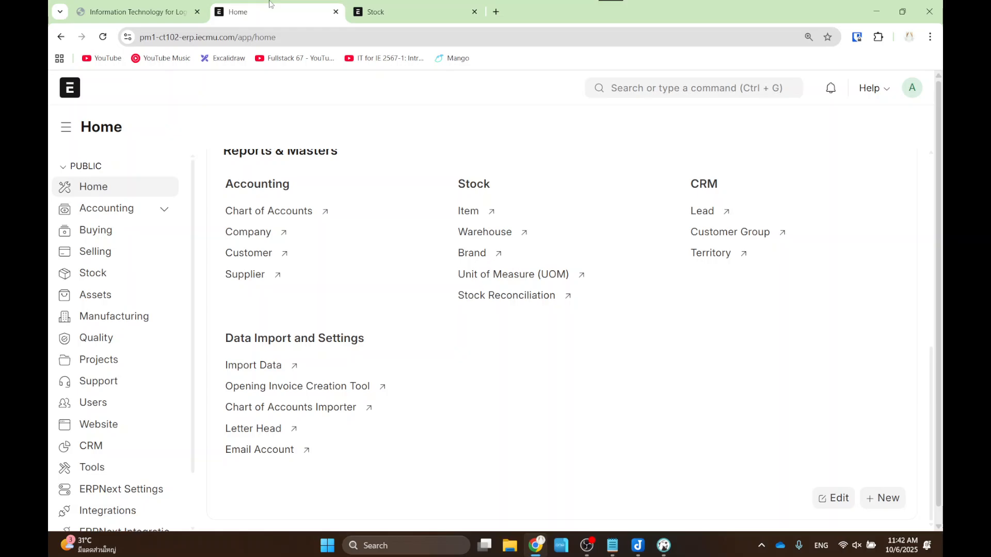
{"action": "scroll", "coordinate": [310, 216], "scroll_direction": "up", "scroll_amount": 6}
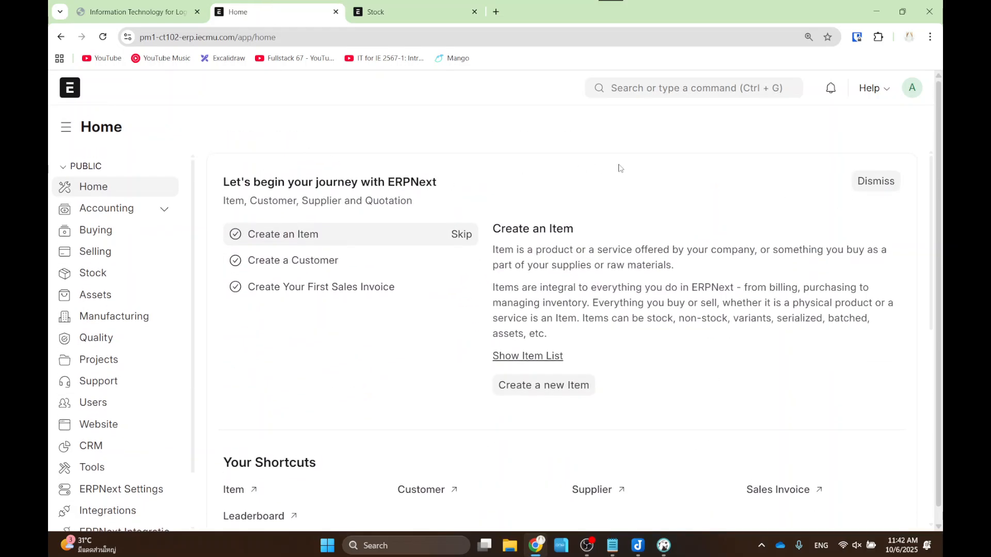
{"action": "scroll", "coordinate": [619, 168], "scroll_direction": "down", "scroll_amount": 6}
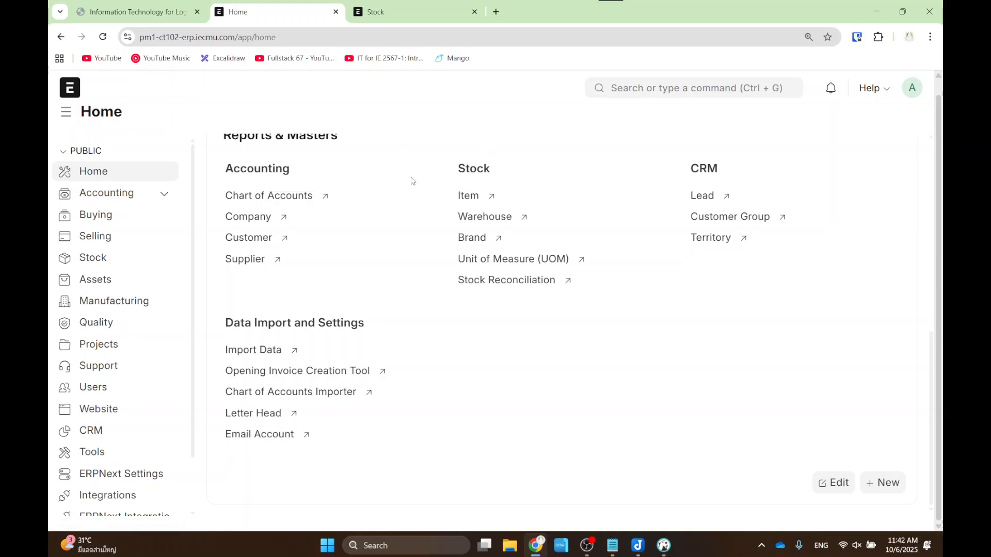
{"action": "scroll", "coordinate": [408, 187], "scroll_direction": "up", "scroll_amount": 6}
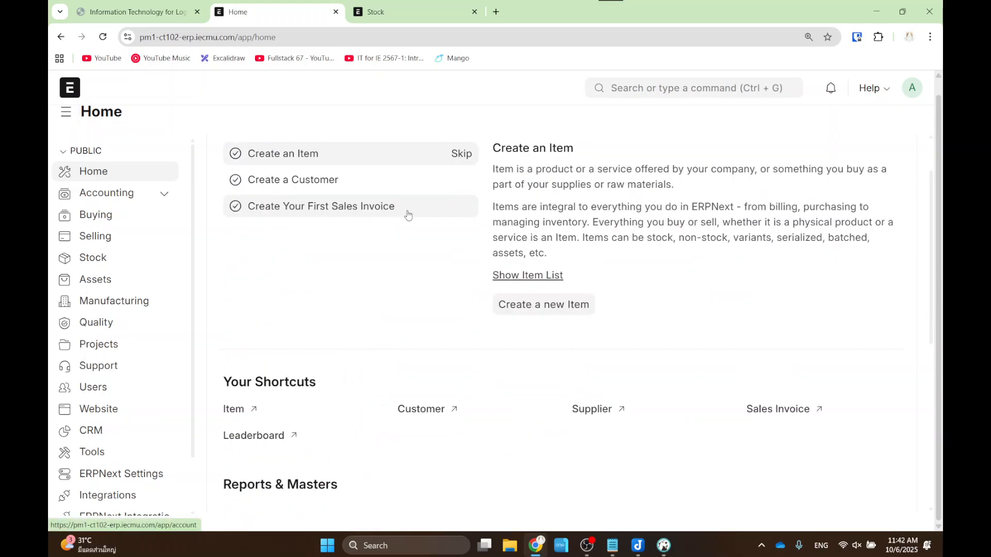
{"action": "left_click", "coordinate": [143, 6]}
{"action": "left_click", "coordinate": [268, 9]}
{"action": "left_click", "coordinate": [379, 9]}
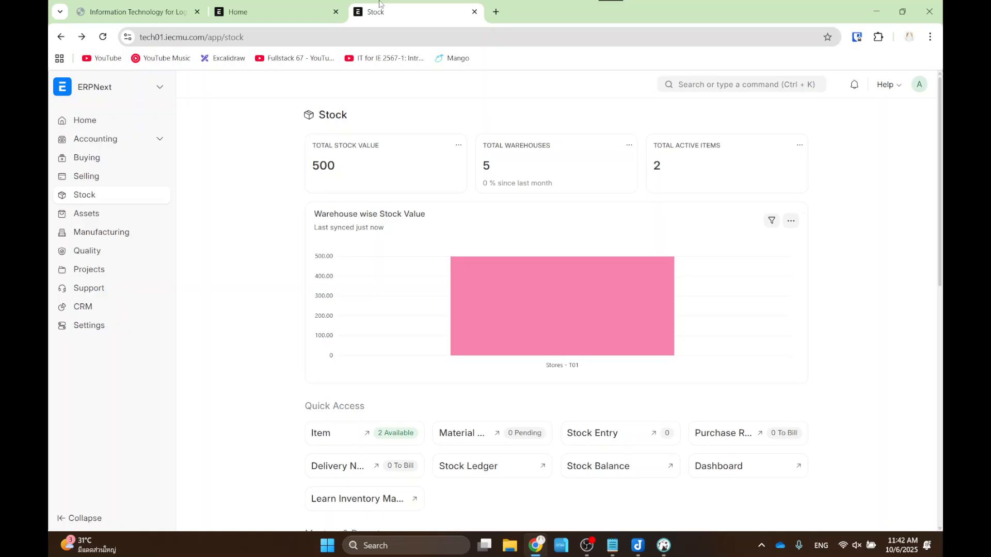
{"action": "left_click", "coordinate": [263, 5]}
{"action": "left_click", "coordinate": [114, 5]}
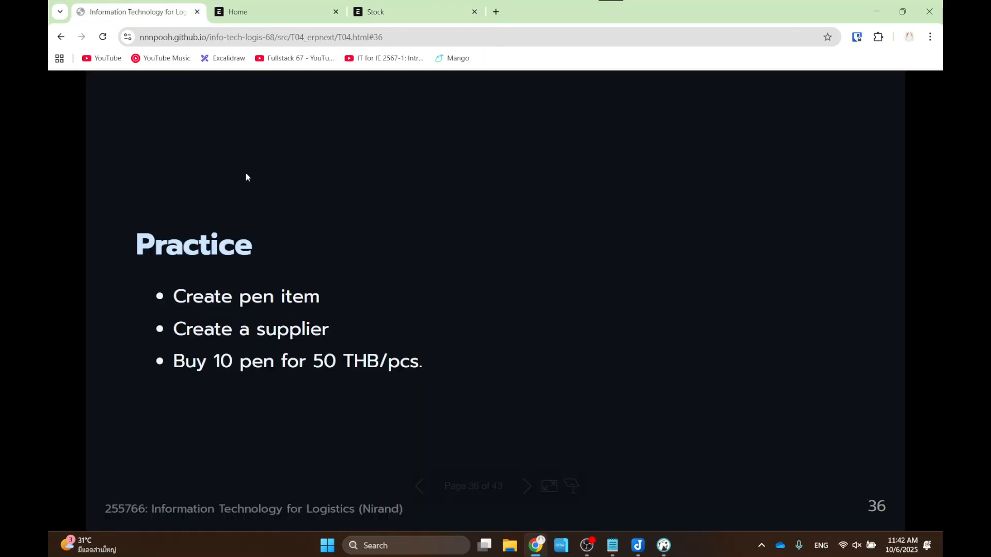
- Page through slides 36–41, settle on slide 38 Exercises (1), then return to ERPNext
{"action": "key", "text": "Right"}
{"action": "key", "text": "Right"}
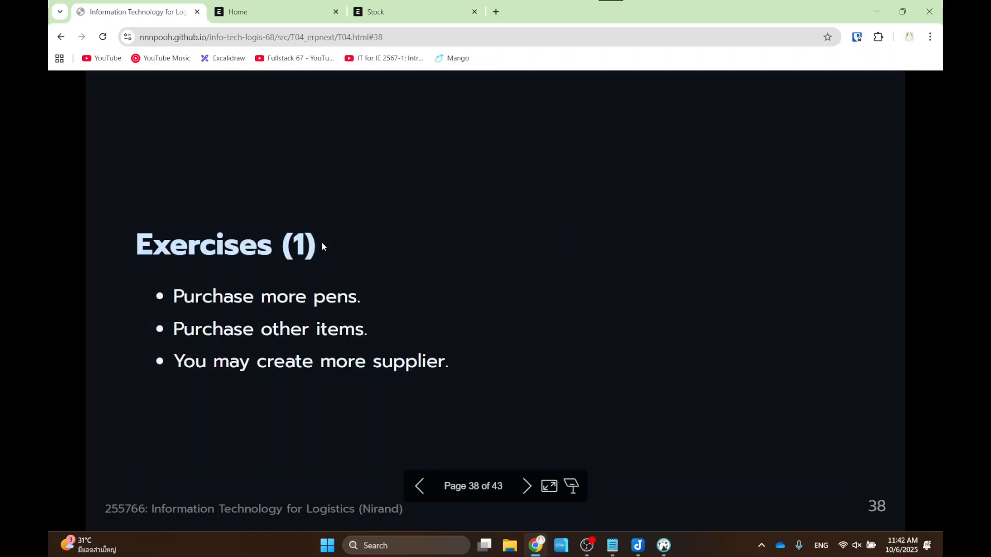
{"action": "key", "text": "Right"}
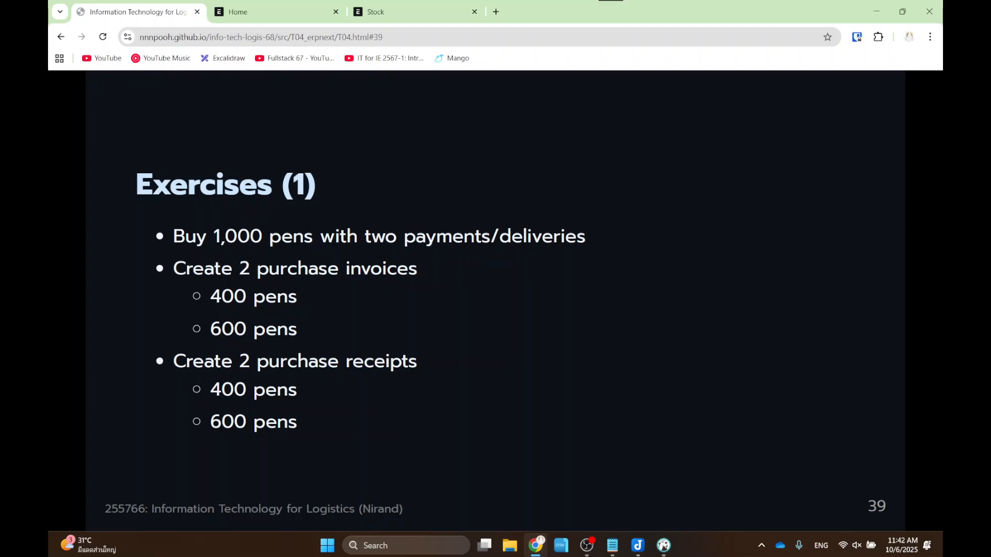
{"action": "key", "text": "Left"}
{"action": "key", "text": "Right"}
{"action": "key", "text": "Right"}
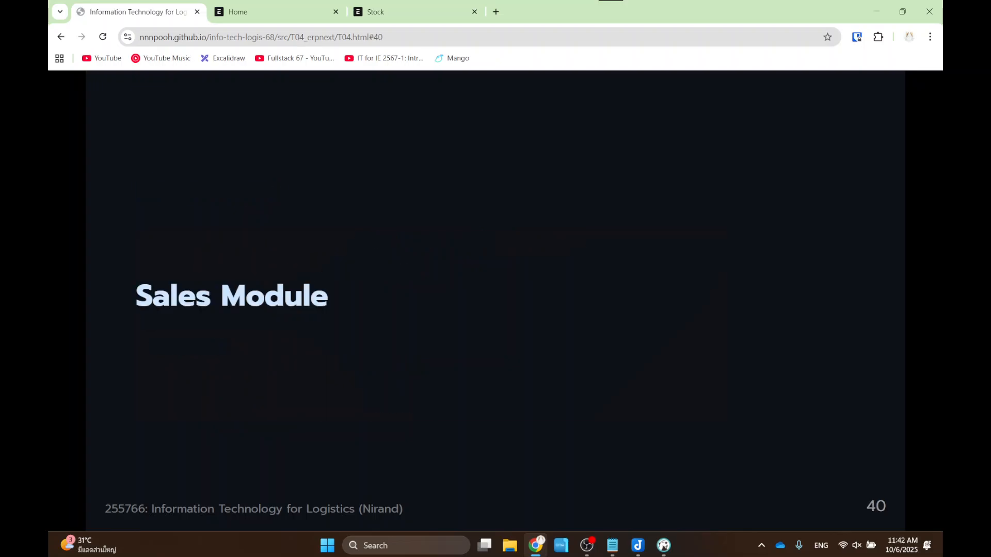
{"action": "key", "text": "Right"}
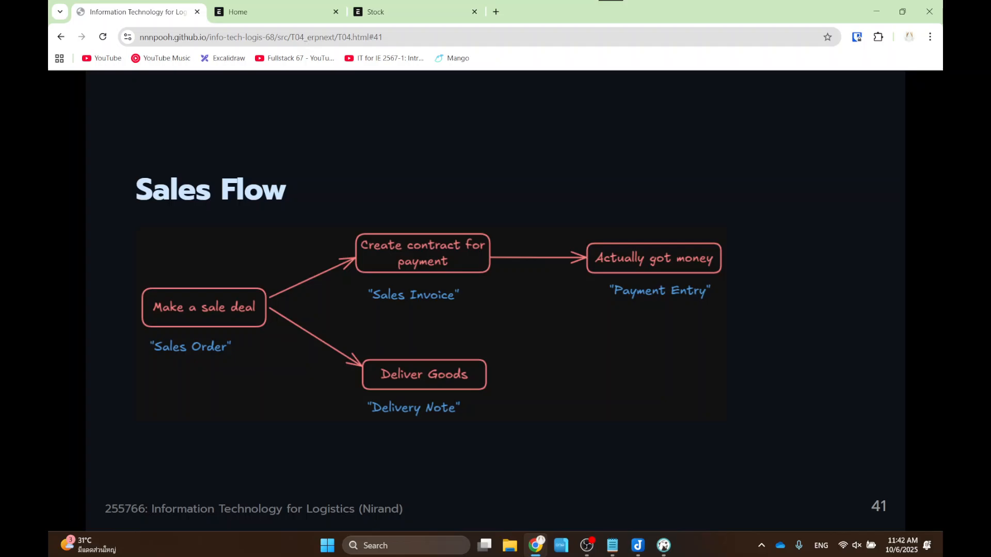
{"action": "key", "text": "Left"}
{"action": "key", "text": "Left"}
{"action": "key", "text": "Left"}
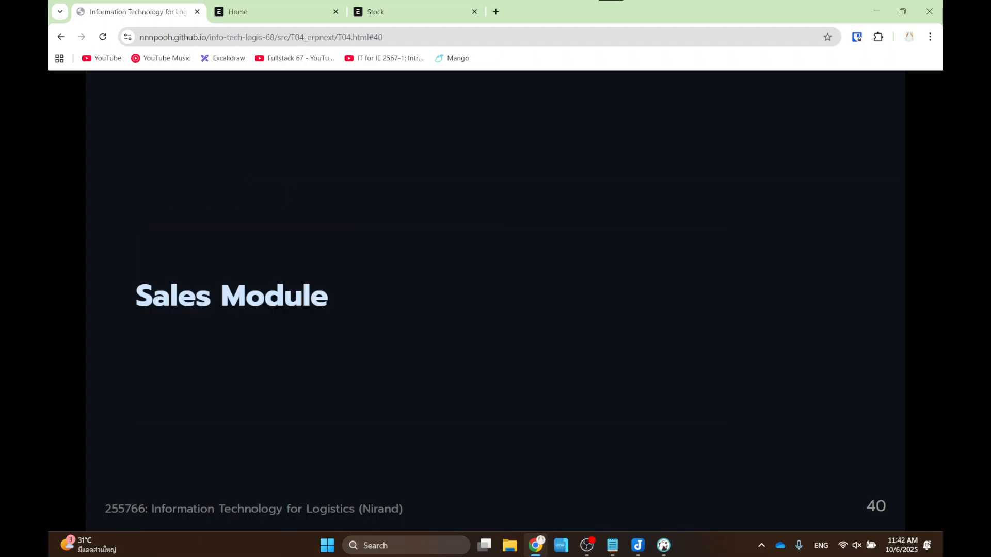
{"action": "key", "text": "Left"}
{"action": "key", "text": "Right"}
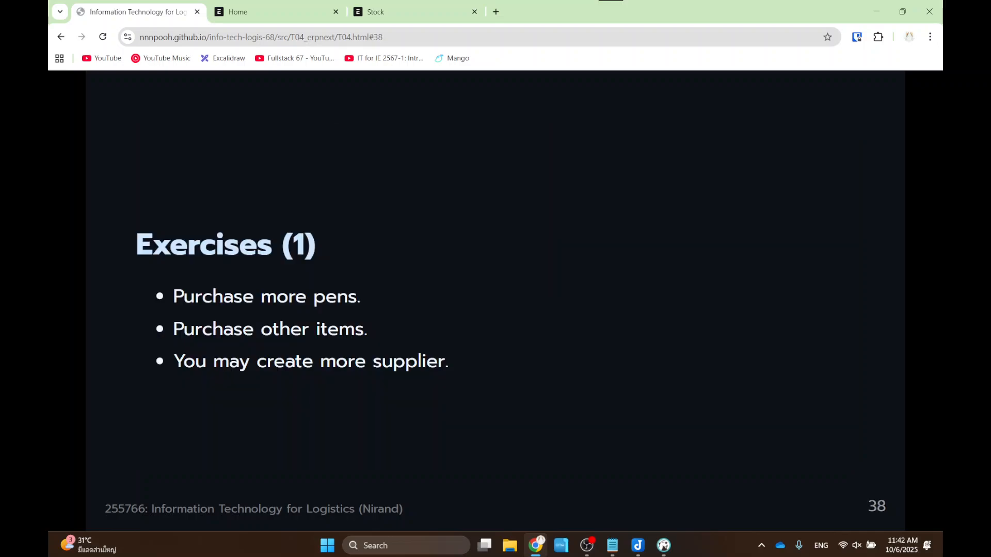
{"action": "left_click", "coordinate": [274, 11]}
{"action": "left_click", "coordinate": [407, 12]}
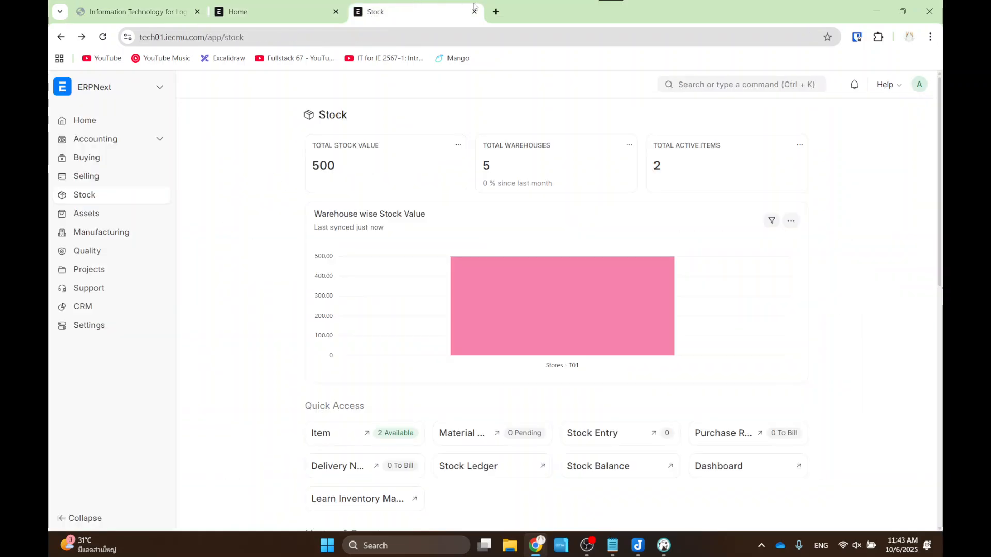
{"action": "left_click", "coordinate": [164, 92]}
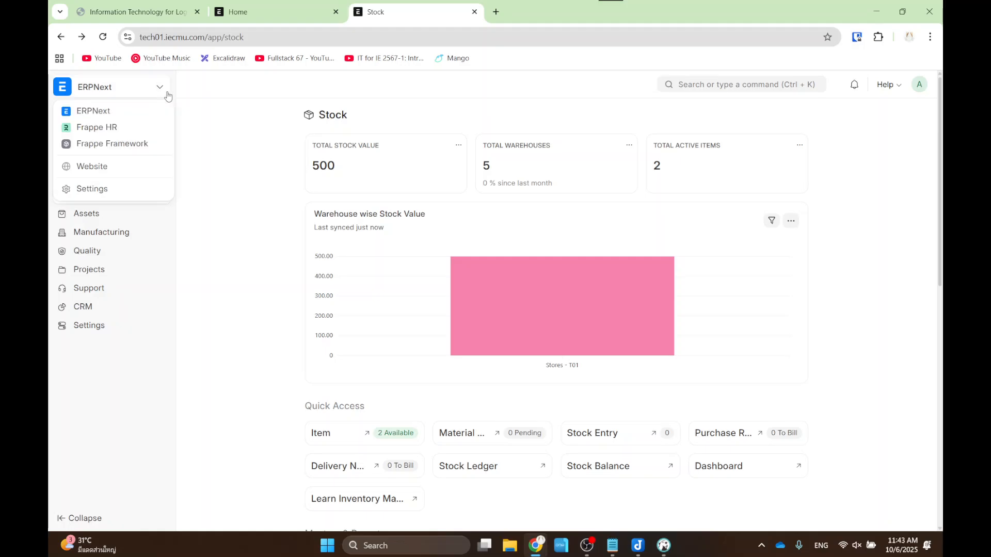
{"action": "left_click", "coordinate": [229, 189]}
{"action": "scroll", "coordinate": [803, 394], "scroll_direction": "down", "scroll_amount": 10}
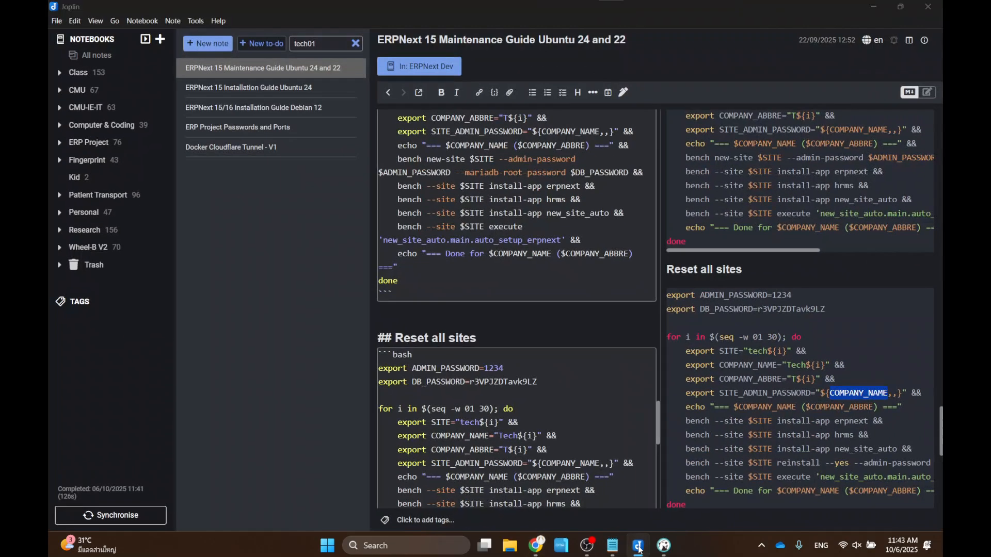
{"action": "scroll", "coordinate": [247, 338], "scroll_direction": "up", "scroll_amount": 10}
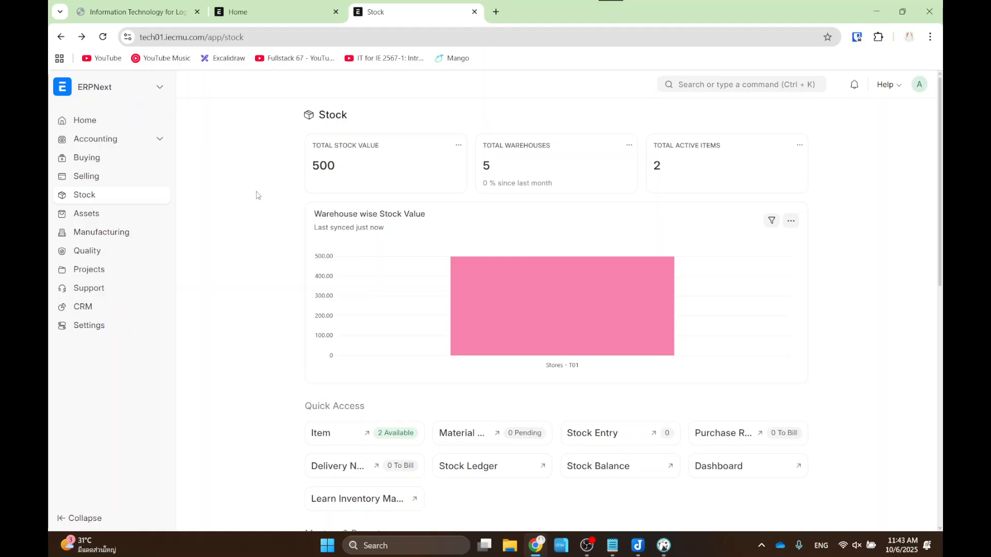
- Return to the ERPNext home page and search 'purchase' to open the Purchase Order list
{"action": "left_click", "coordinate": [231, 12]}
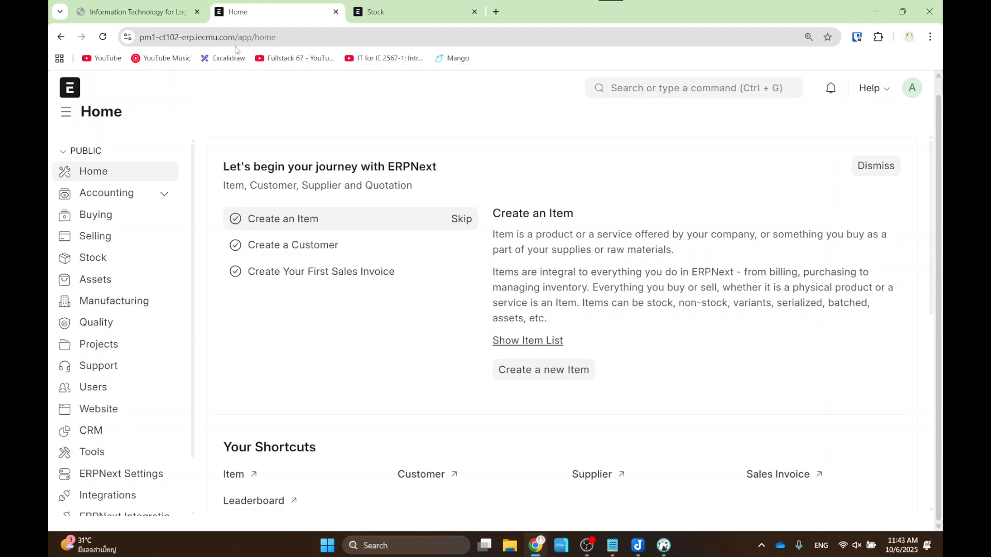
{"action": "left_click", "coordinate": [386, 13]}
{"action": "left_click", "coordinate": [60, 37]}
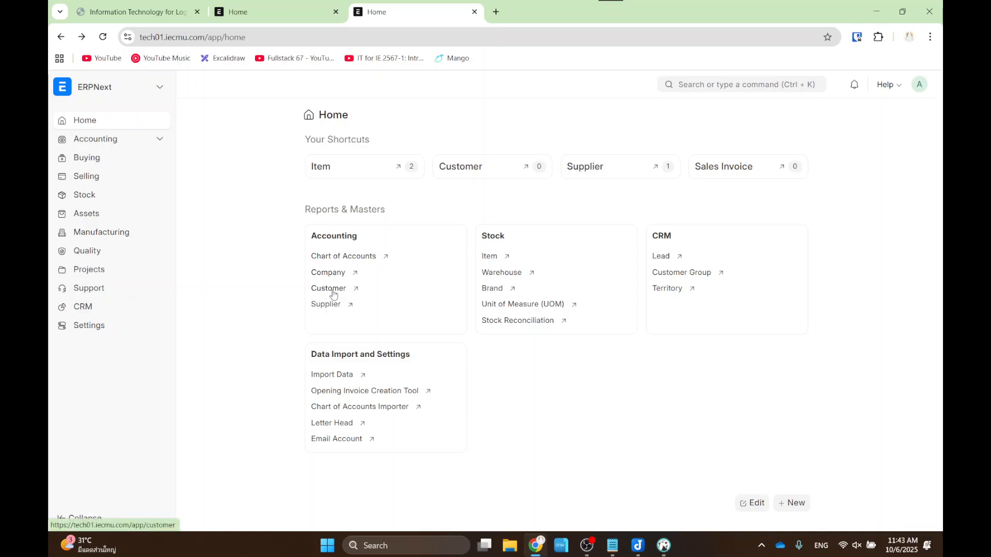
{"action": "left_click", "coordinate": [704, 85]}
{"action": "type", "text": "purchase"}
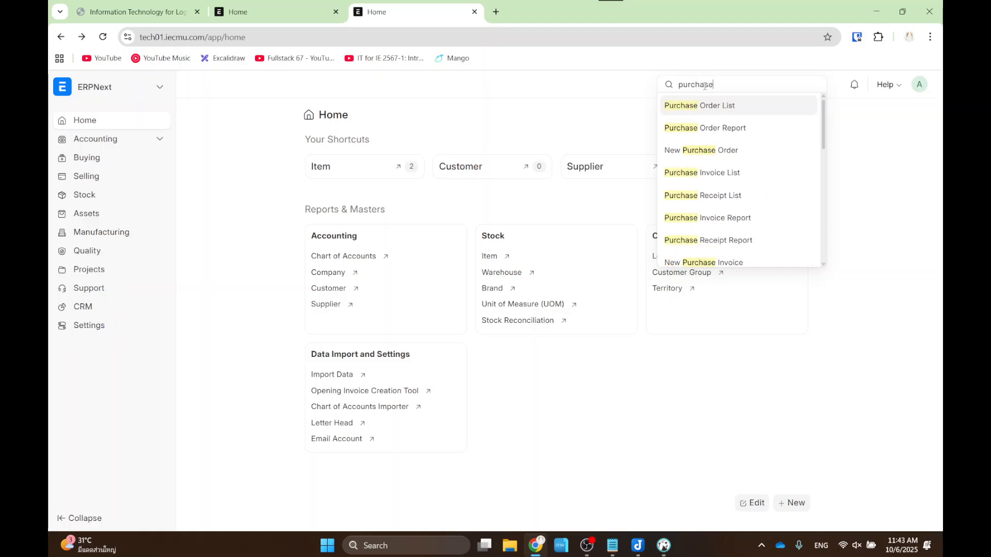
{"action": "key", "text": "Return"}
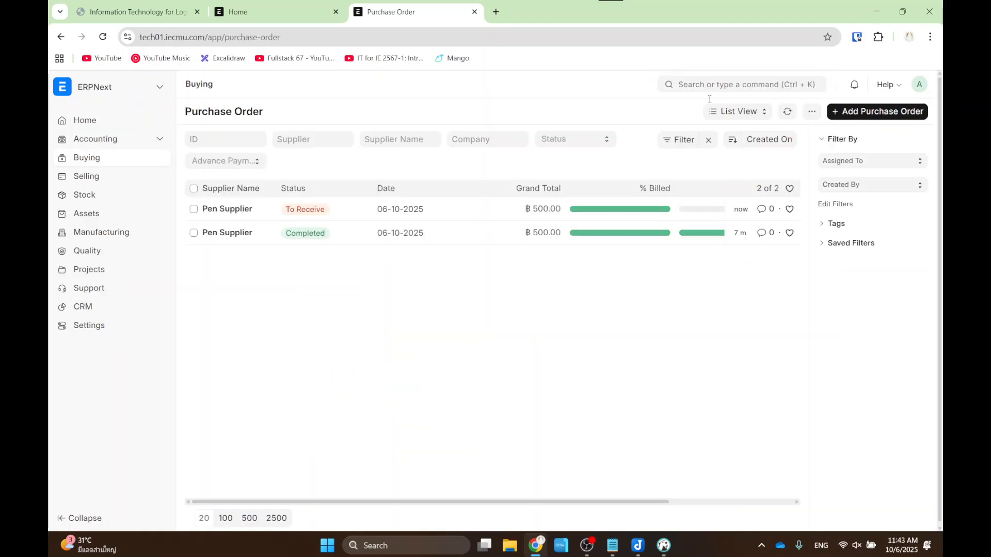
- Open the pending Pen Supplier order, show its Create options including Purchase Receipt, then switch to Home
{"action": "left_click", "coordinate": [240, 211]}
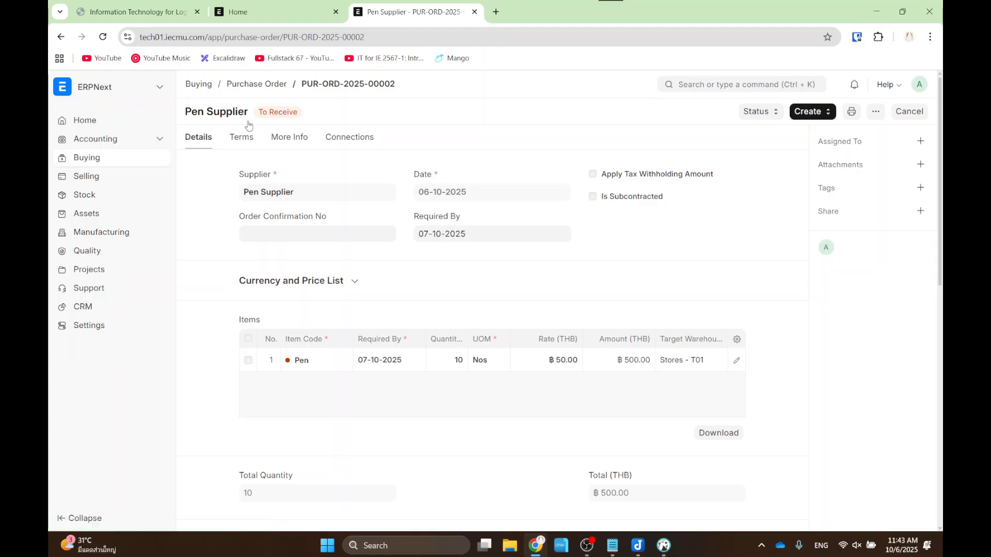
{"action": "left_click", "coordinate": [61, 36]}
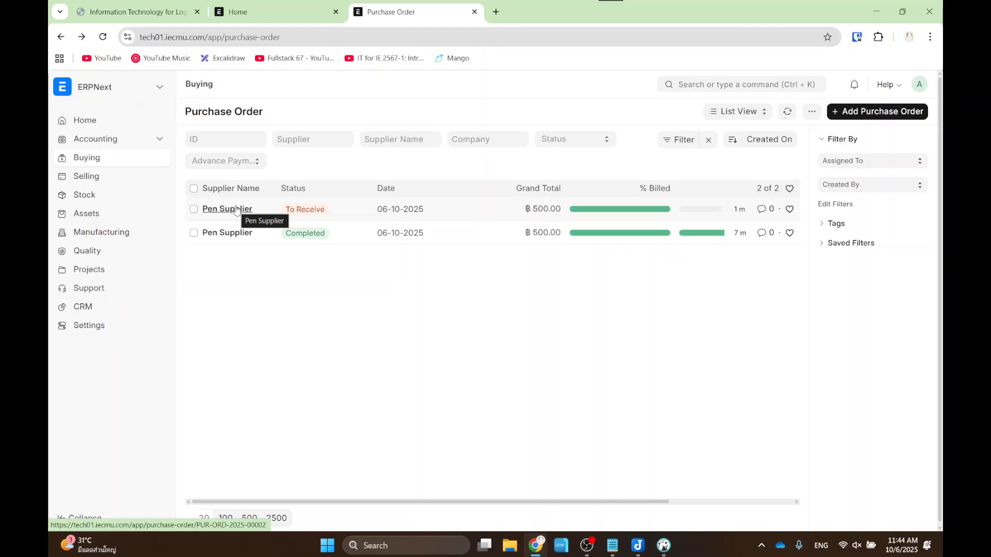
{"action": "left_click", "coordinate": [236, 209]}
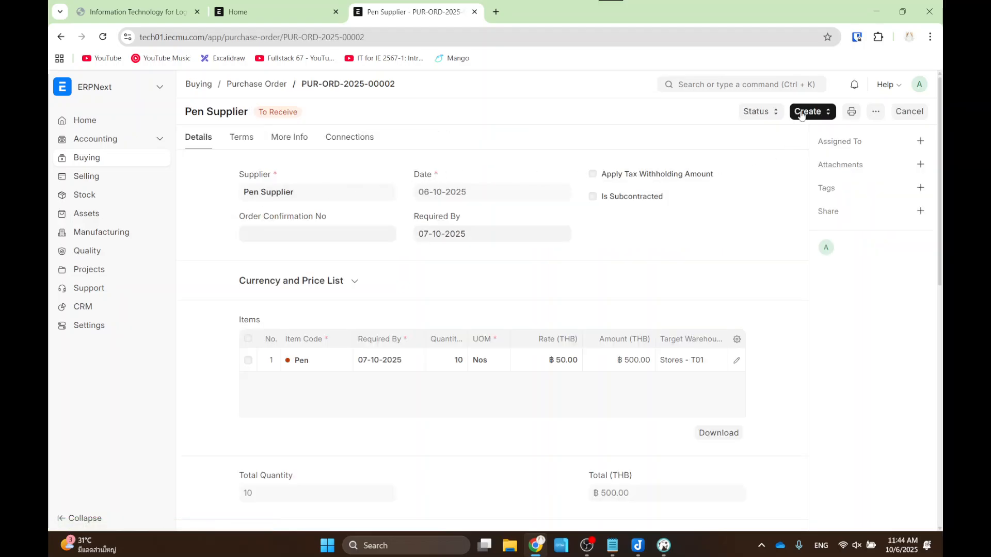
{"action": "left_click", "coordinate": [802, 114]}
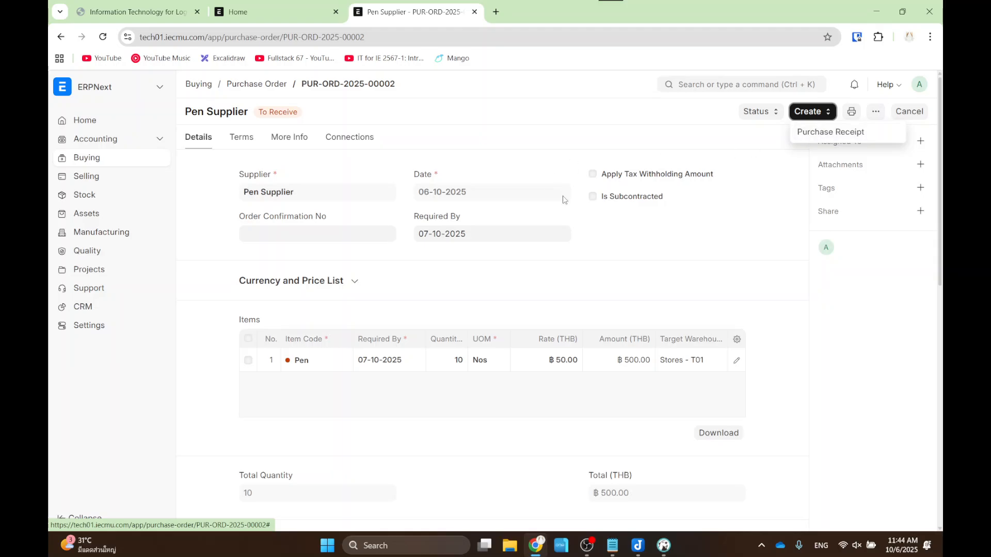
{"action": "left_click", "coordinate": [745, 261]}
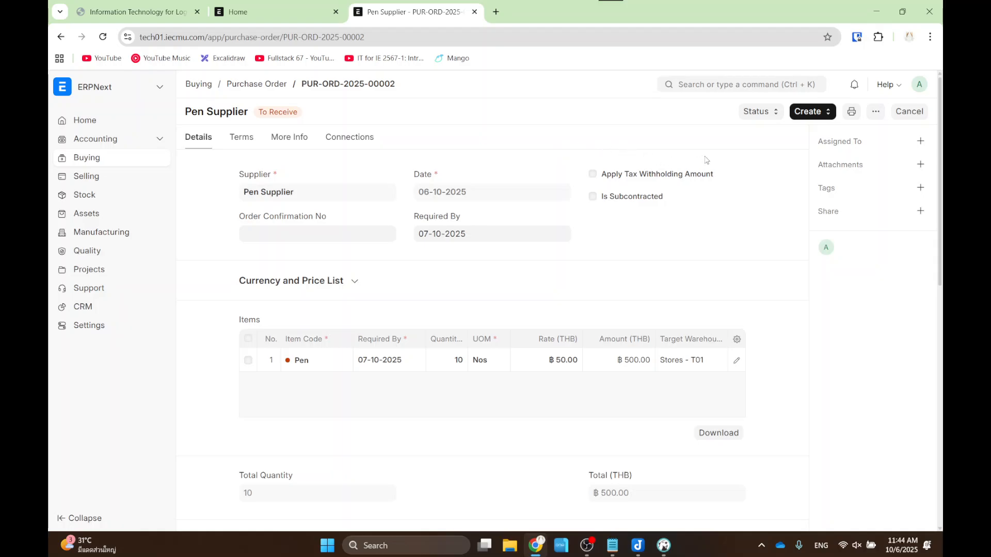
{"action": "left_click", "coordinate": [812, 111]}
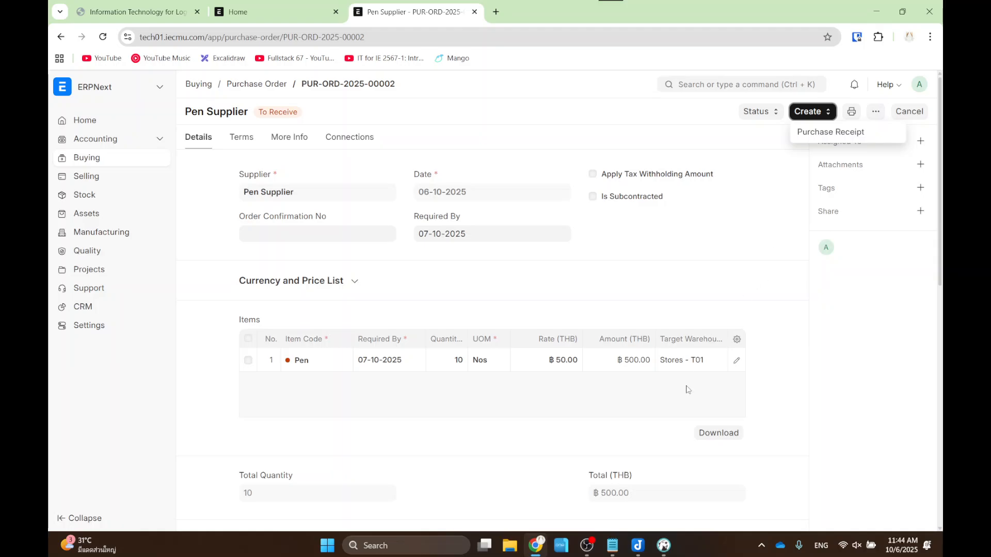
{"action": "left_click", "coordinate": [280, 12]}
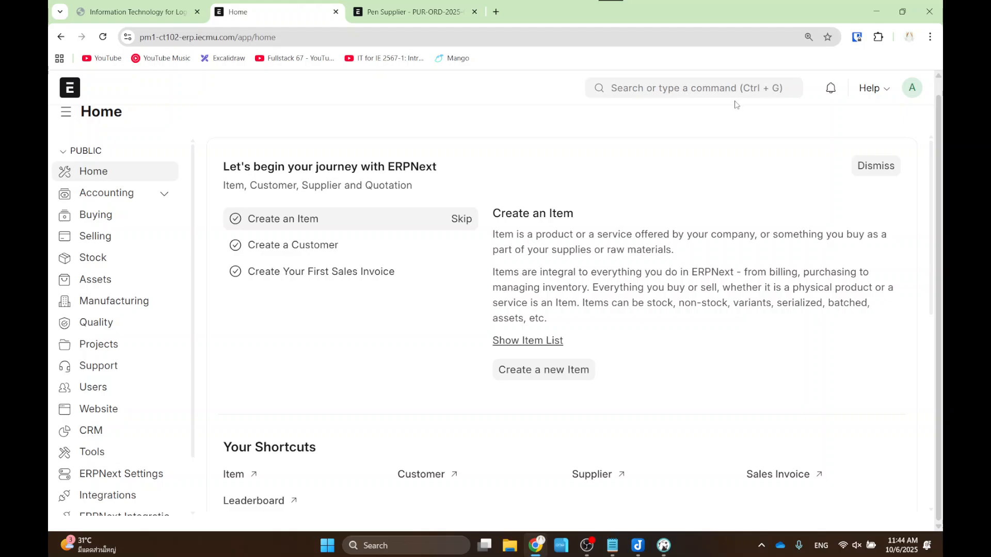
- Search 'purchase order' and start a new purchase order from the list
{"action": "scroll", "coordinate": [736, 104], "scroll_direction": "down", "scroll_amount": 8}
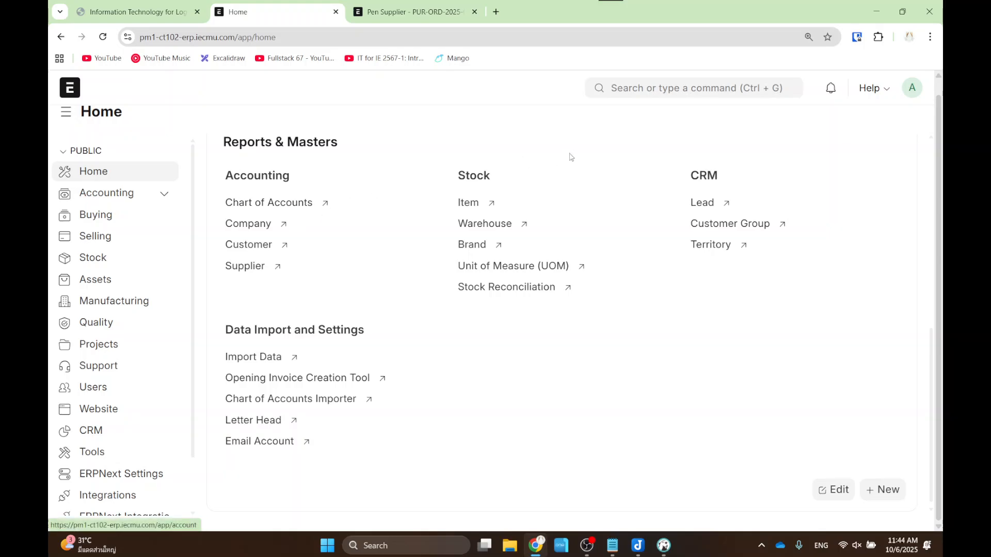
{"action": "scroll", "coordinate": [570, 155], "scroll_direction": "up", "scroll_amount": 3}
{"action": "left_click", "coordinate": [674, 83]}
{"action": "type", "text": "purchase"}
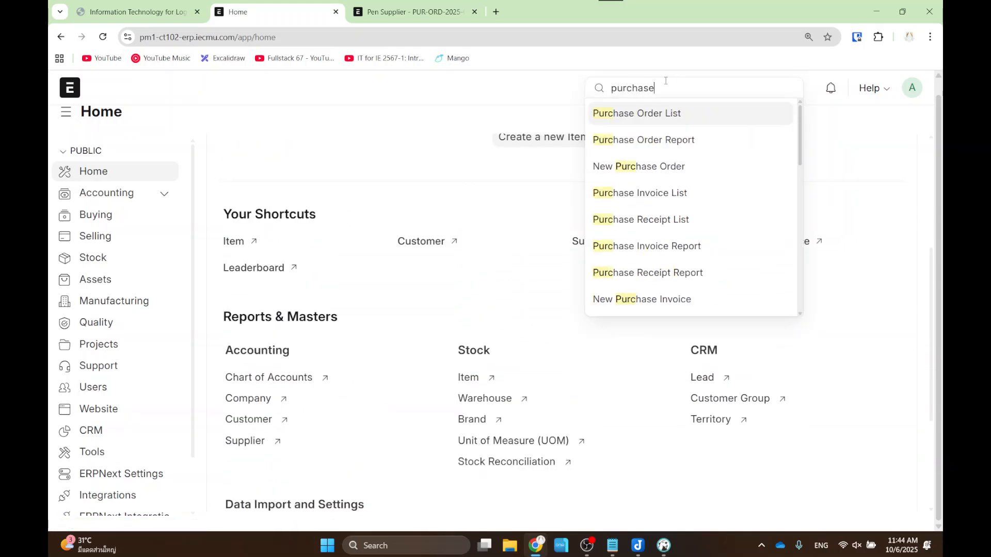
{"action": "type", "text": " order"}
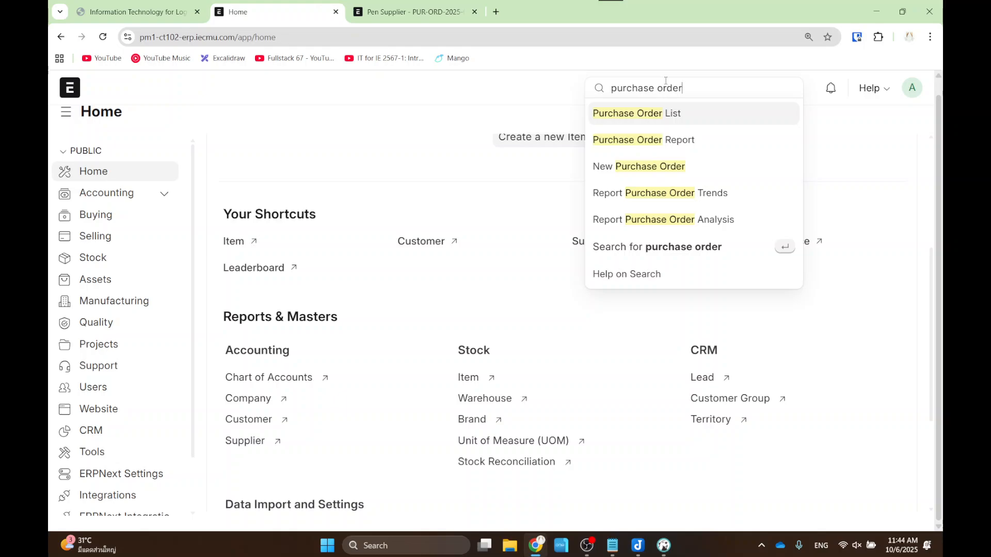
{"action": "key", "text": "Return"}
{"action": "left_click", "coordinate": [848, 127]}
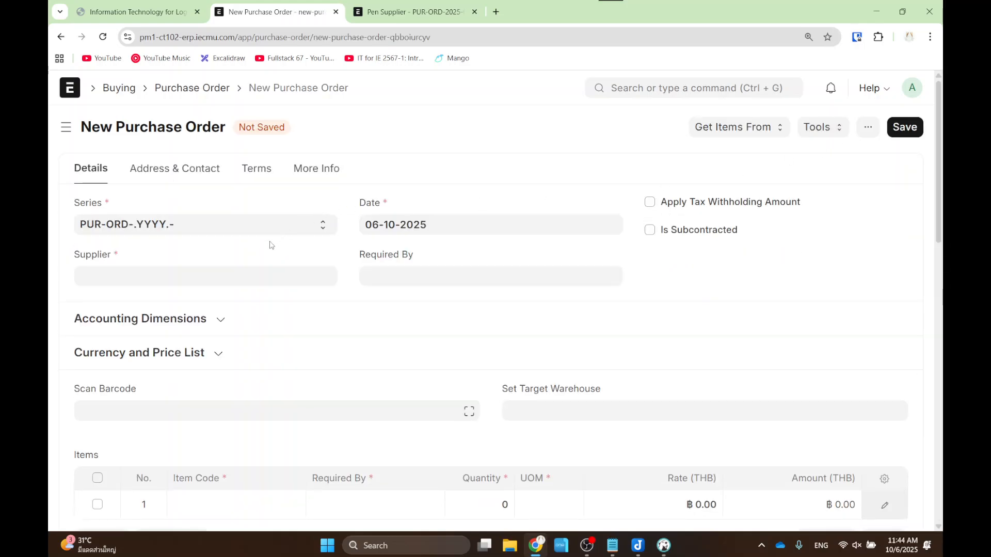
- Create a new supplier named Pen Supplier2 from the Supplier field and save it
{"action": "left_click", "coordinate": [233, 278]}
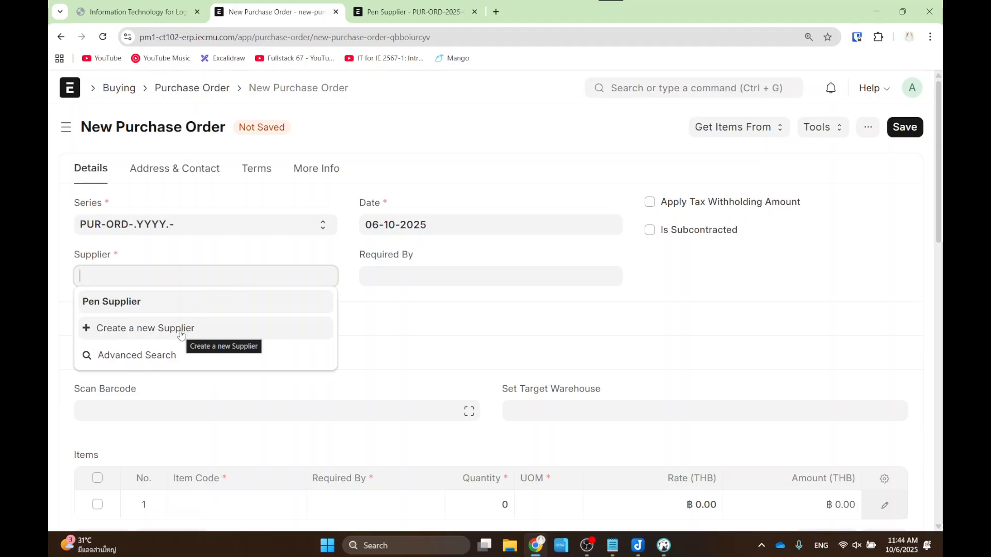
{"action": "left_click", "coordinate": [181, 332]}
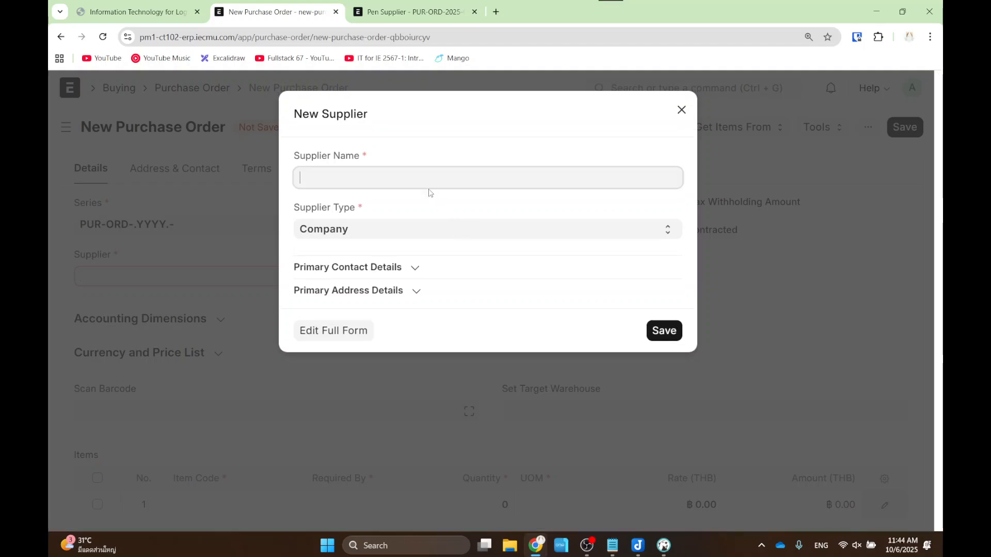
{"action": "type", "text": "p"}
{"action": "key", "text": "BackSpace"}
{"action": "type", "text": "Pen Supplier2"}
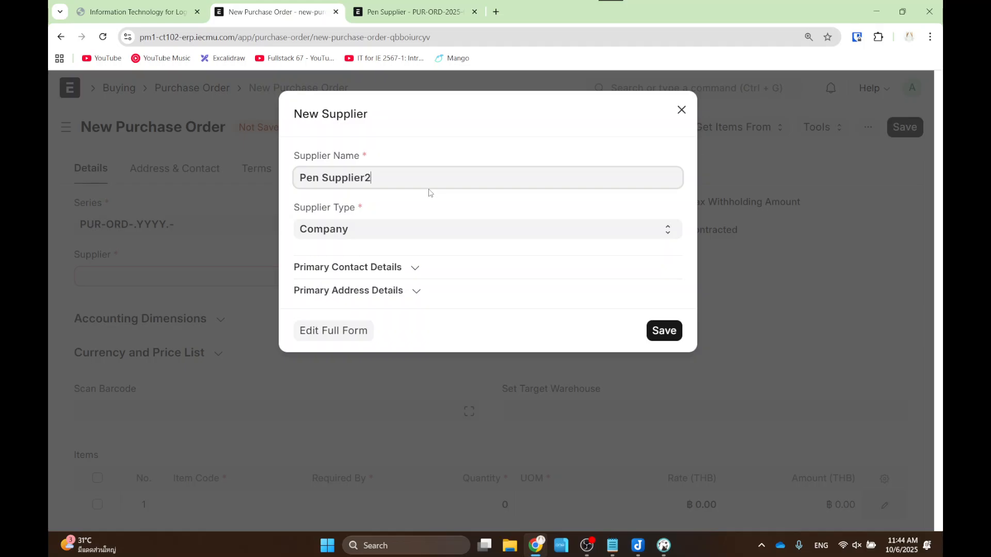
{"action": "left_click", "coordinate": [662, 332]}
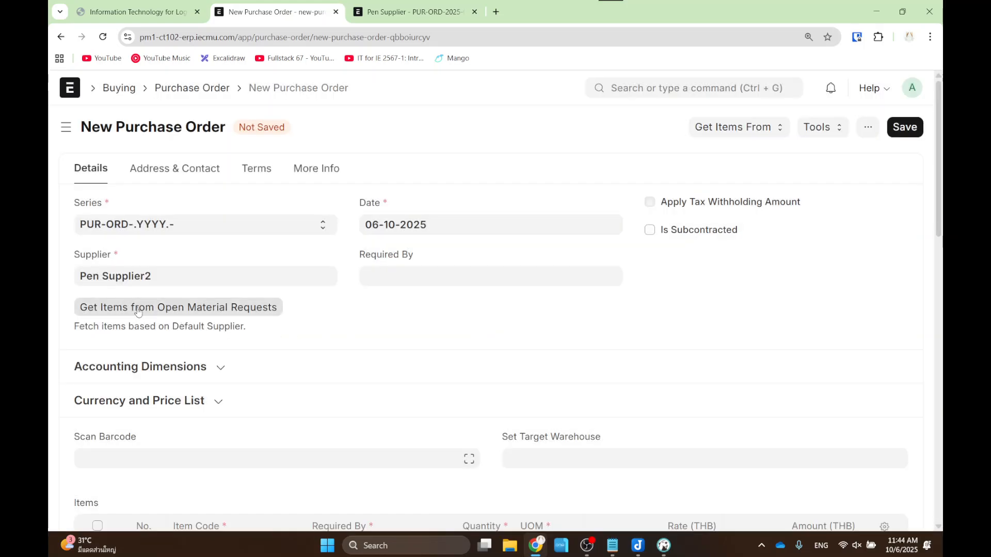
- Set the order's Required By date to today
{"action": "left_click_drag", "start_coordinate": [70, 251], "coordinate": [213, 298]}
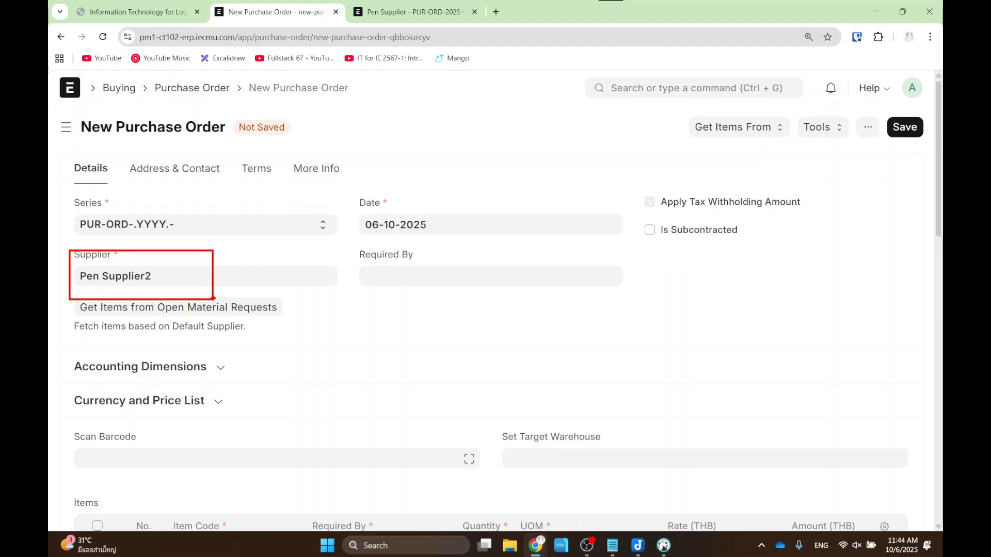
{"action": "scroll", "coordinate": [327, 283], "scroll_direction": "down", "scroll_amount": 2}
{"action": "scroll", "coordinate": [383, 261], "scroll_direction": "up", "scroll_amount": 2}
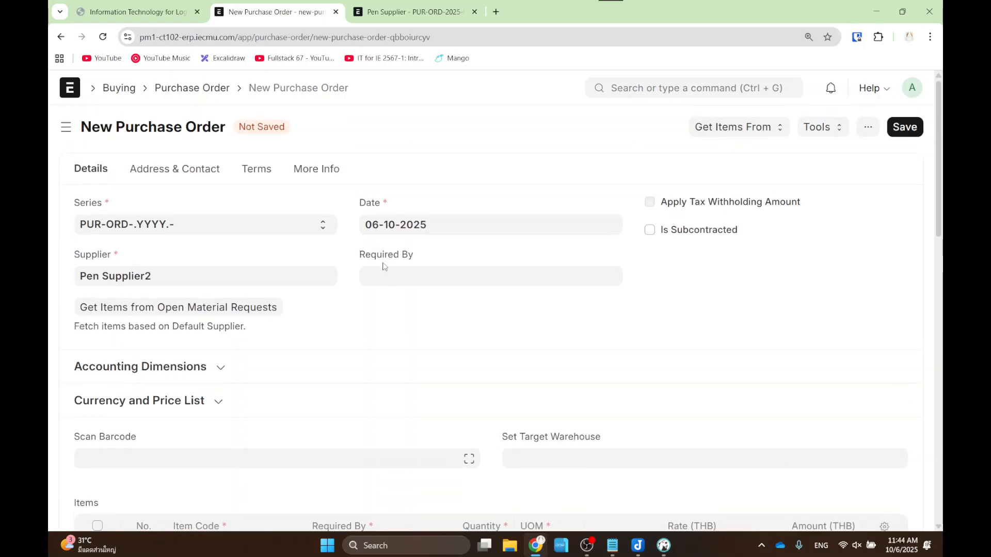
{"action": "left_click", "coordinate": [385, 268]}
{"action": "left_click", "coordinate": [450, 482]}
- Add a Pen line with quantity 50 at rate 45.00
{"action": "scroll", "coordinate": [434, 423], "scroll_direction": "down", "scroll_amount": 4}
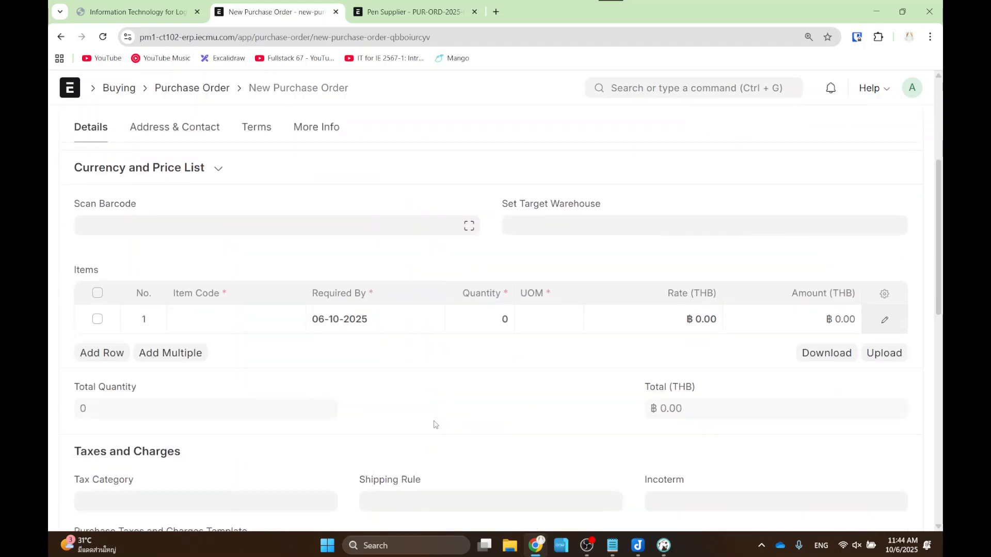
{"action": "left_click", "coordinate": [234, 311]}
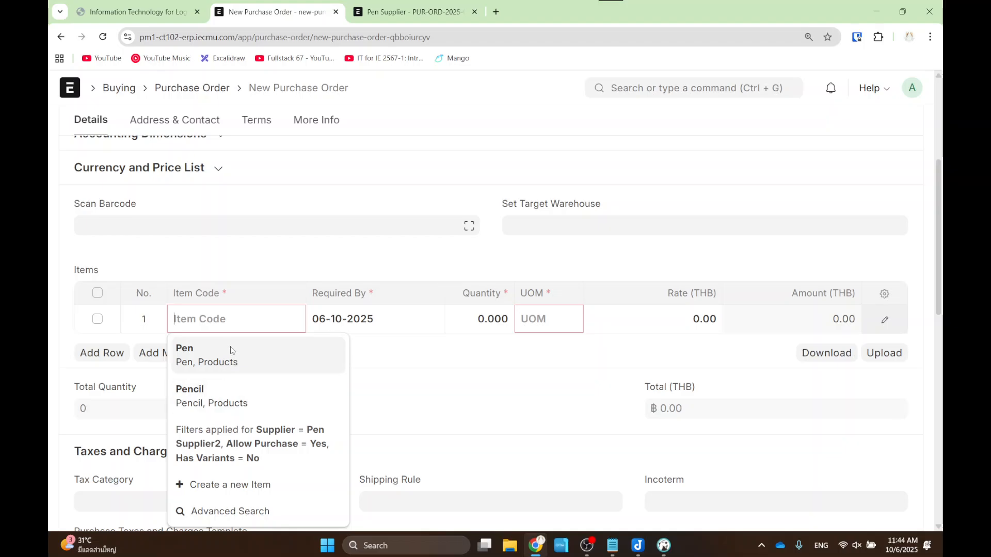
{"action": "left_click", "coordinate": [227, 351]}
{"action": "scroll", "coordinate": [504, 321], "scroll_direction": "down", "scroll_amount": 1}
{"action": "left_click", "coordinate": [489, 276]}
{"action": "type", "text": "50"}
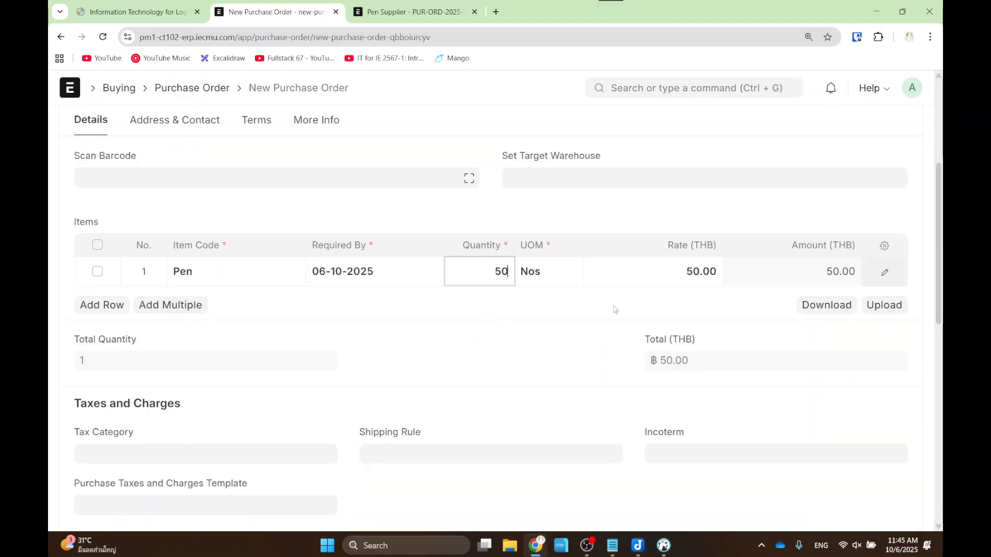
{"action": "left_click", "coordinate": [700, 264]}
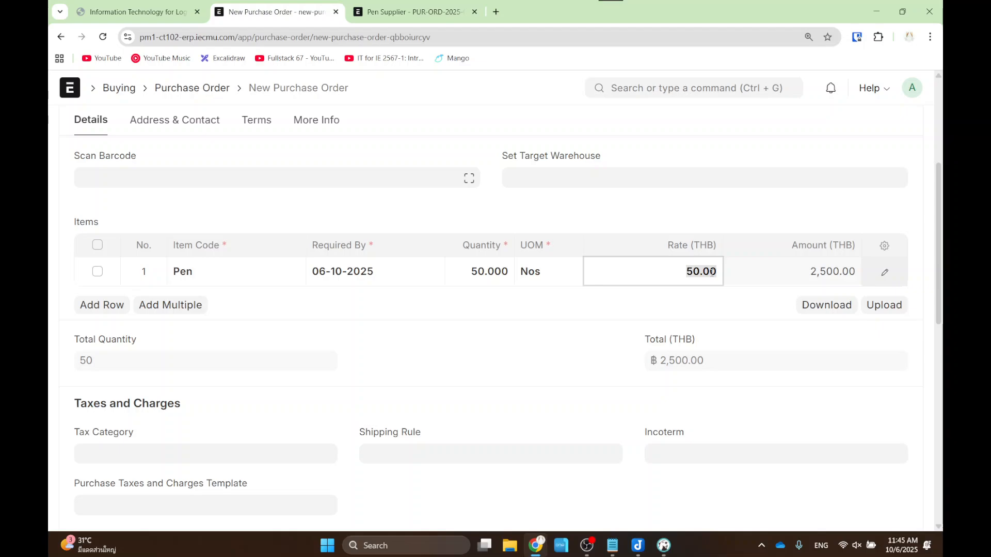
{"action": "type", "text": "45"}
{"action": "left_click", "coordinate": [794, 212]}
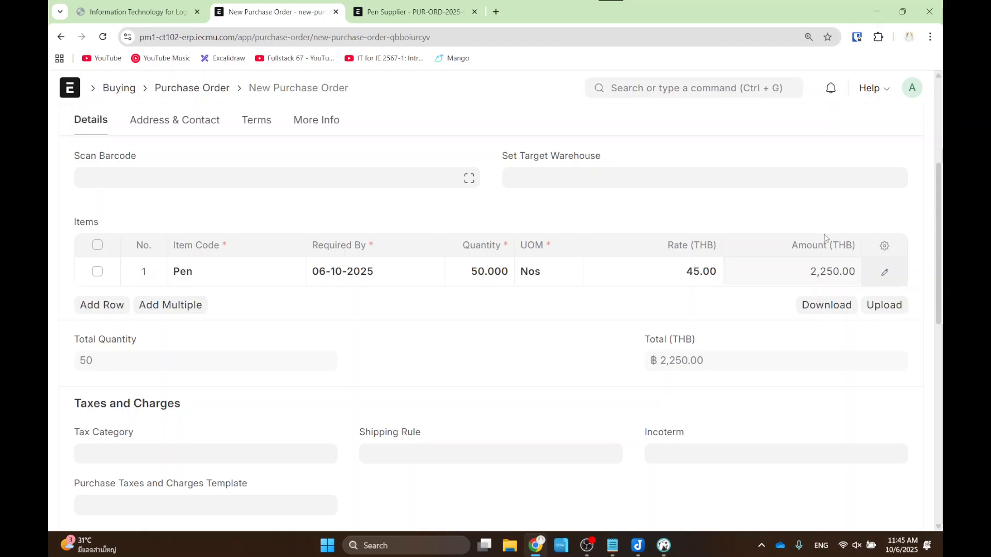
- Save the ฿2,250.00 purchase order and submit it, confirming Yes
{"action": "scroll", "coordinate": [826, 237], "scroll_direction": "up", "scroll_amount": 4}
{"action": "left_click", "coordinate": [907, 129]}
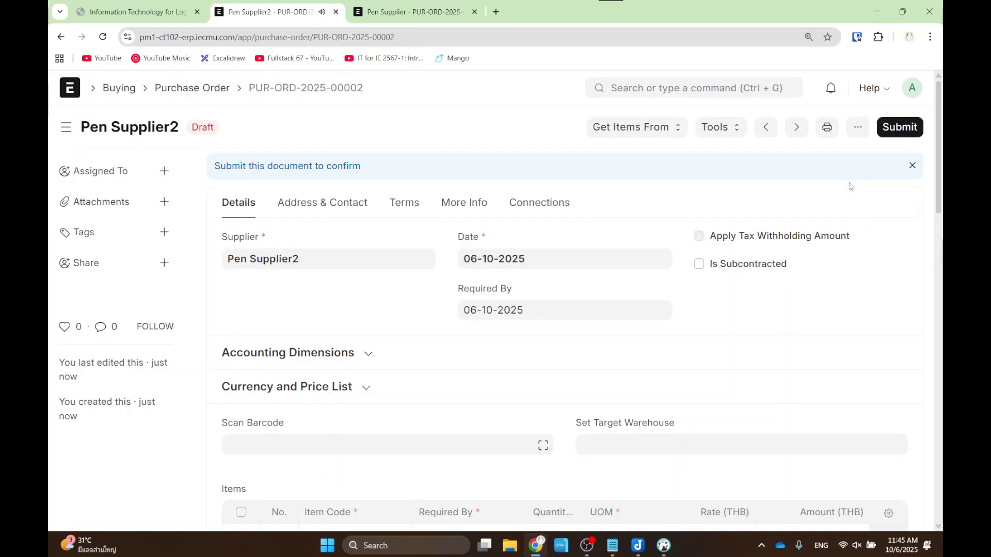
{"action": "left_click", "coordinate": [887, 129]}
{"action": "left_click", "coordinate": [665, 193]}
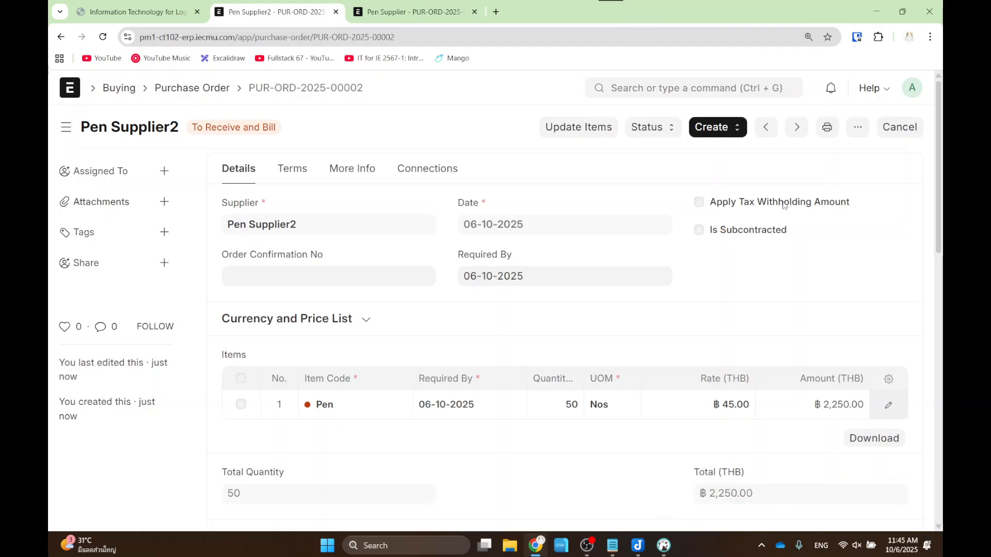
{"action": "left_click", "coordinate": [716, 127]}
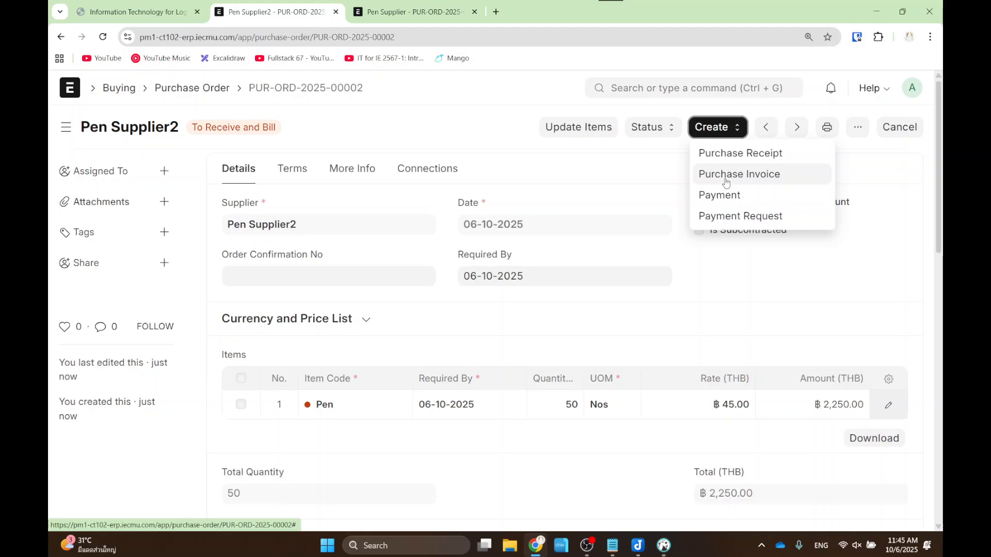
- Create a purchase invoice from the order for 50 pens, save it and submit it
{"action": "left_click", "coordinate": [726, 182]}
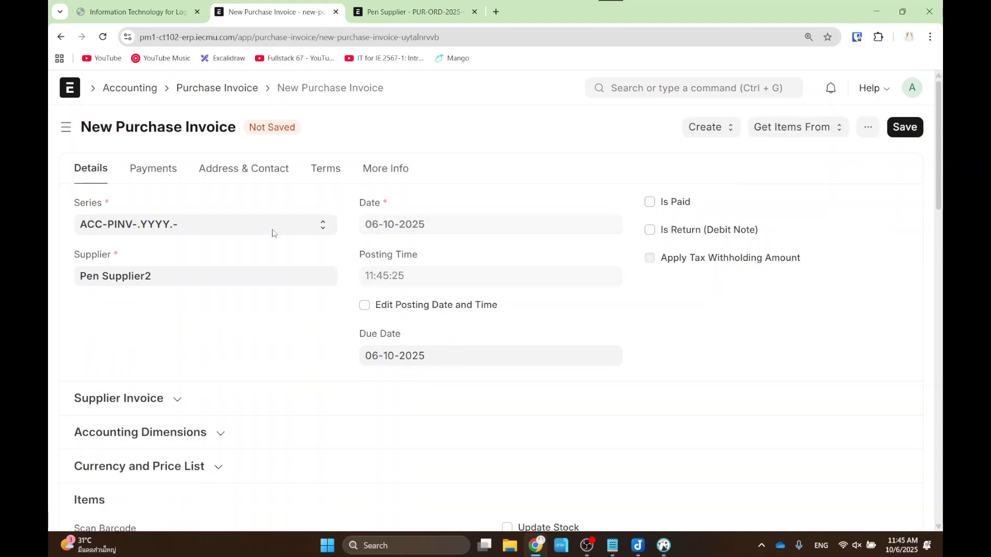
{"action": "scroll", "coordinate": [257, 327], "scroll_direction": "down", "scroll_amount": 5}
{"action": "scroll", "coordinate": [256, 328], "scroll_direction": "down", "scroll_amount": 1}
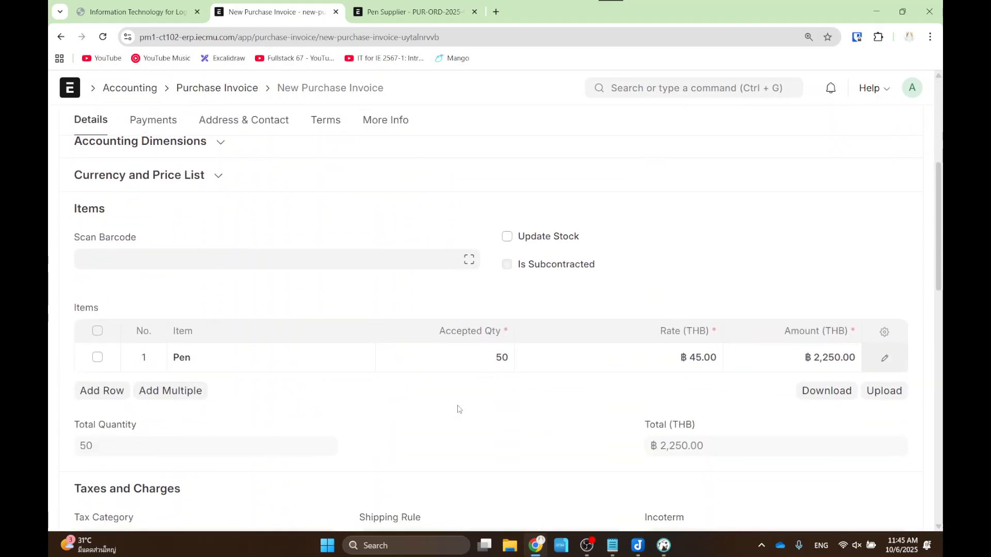
{"action": "scroll", "coordinate": [568, 360], "scroll_direction": "up", "scroll_amount": 6}
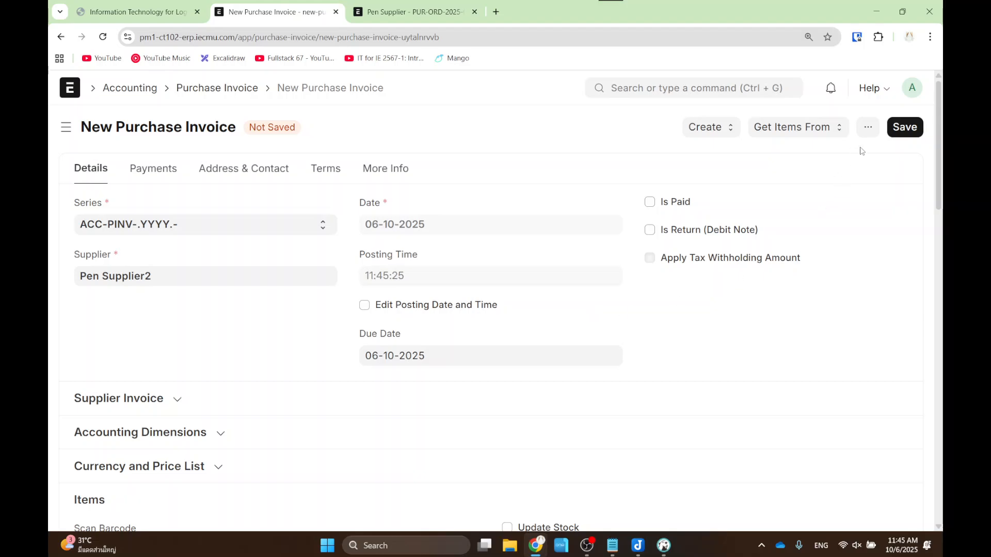
{"action": "left_click", "coordinate": [904, 127]}
{"action": "key", "text": "ctrl+s"}
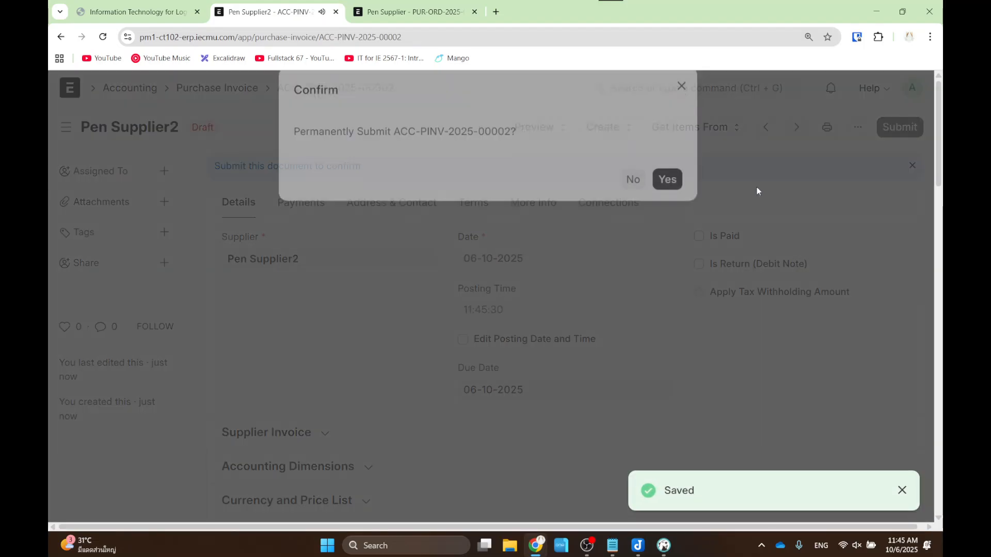
{"action": "left_click", "coordinate": [670, 204]}
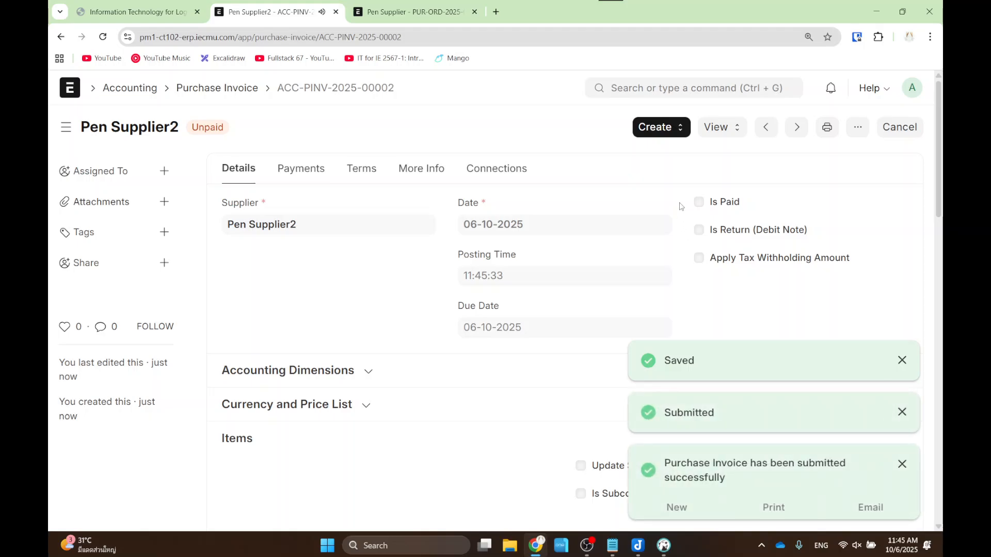
{"action": "left_click", "coordinate": [679, 129]}
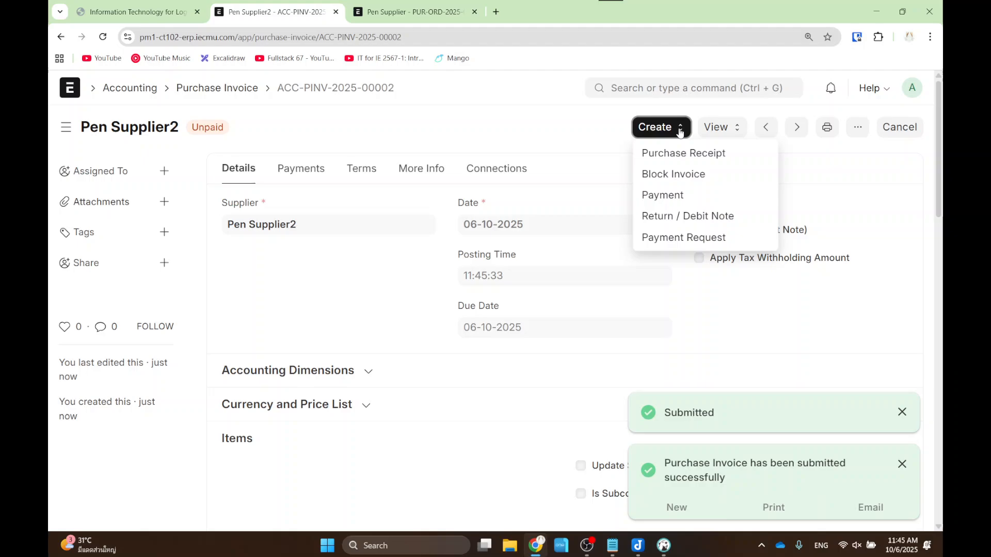
- Start a payment entry for the invoice with Mode of Payment set to Cash
{"action": "left_click", "coordinate": [662, 195]}
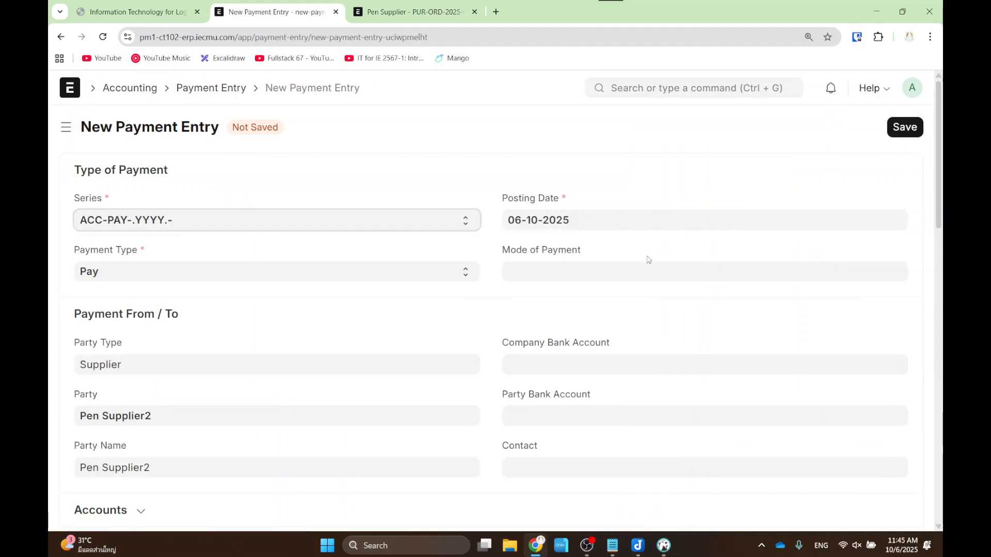
{"action": "left_click", "coordinate": [610, 271]}
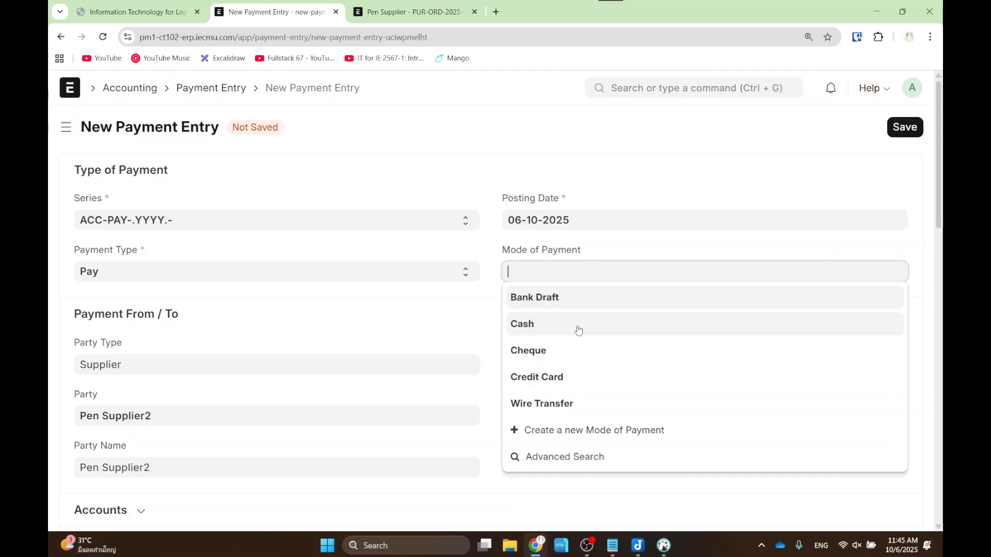
{"action": "left_click", "coordinate": [578, 330]}
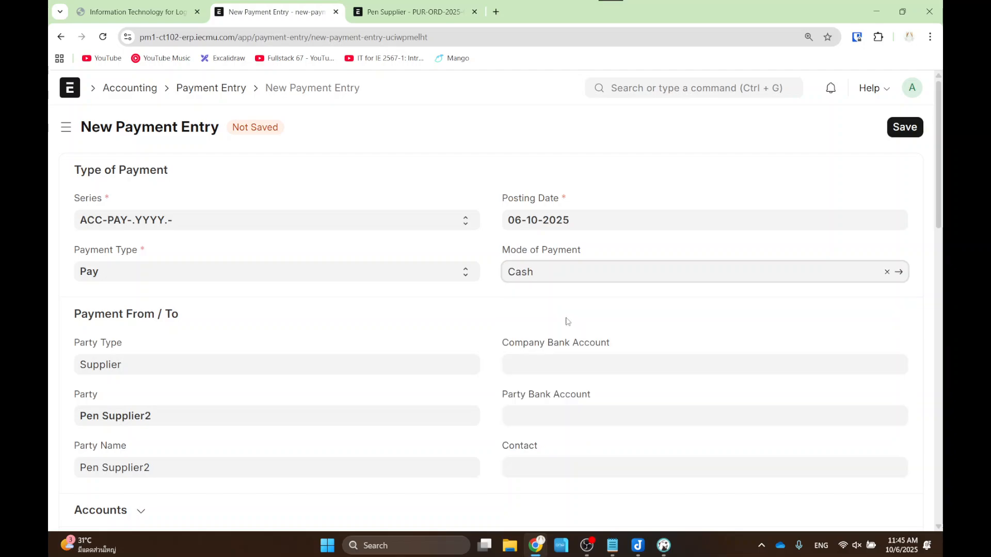
{"action": "left_click", "coordinate": [560, 308]}
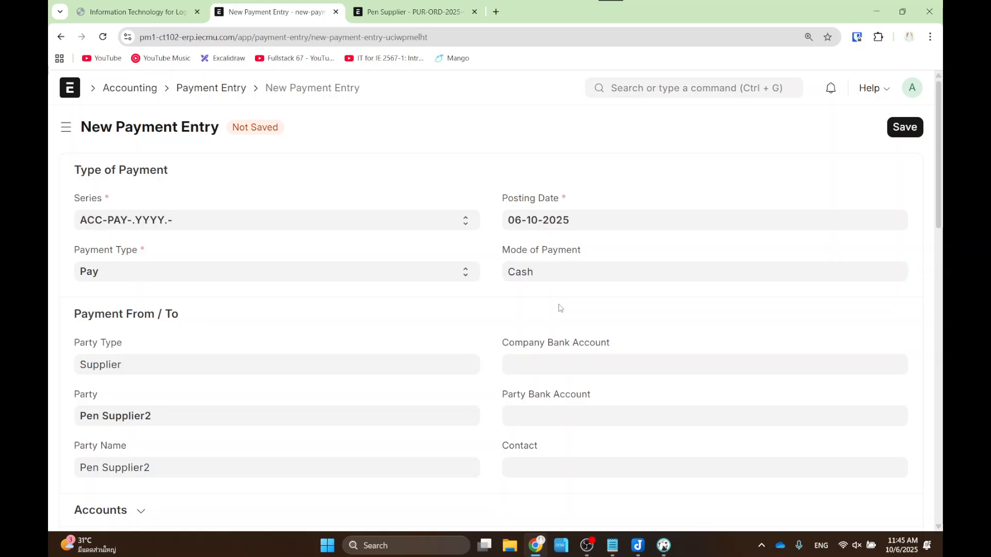
- Check the ฿2,250.00 allocated amount, submit the payment, and go back to the purchase order
{"action": "scroll", "coordinate": [561, 307], "scroll_direction": "down", "scroll_amount": 8}
{"action": "scroll", "coordinate": [560, 303], "scroll_direction": "down", "scroll_amount": 3}
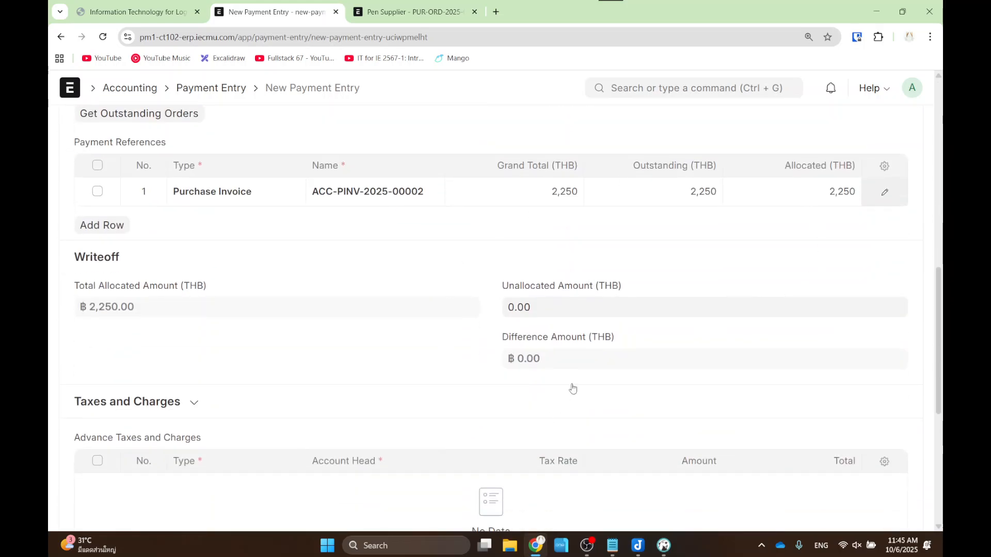
{"action": "left_click_drag", "start_coordinate": [72, 285], "coordinate": [162, 329]}
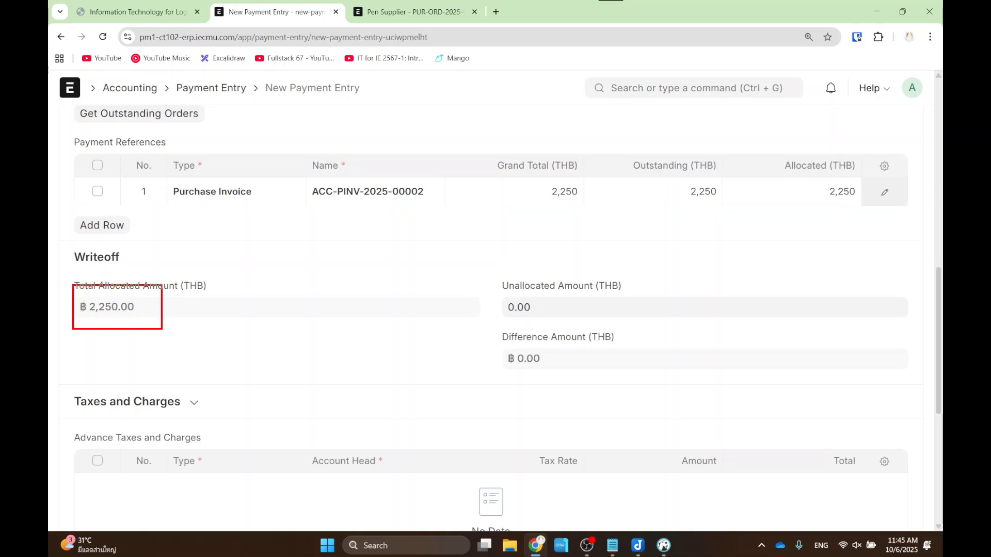
{"action": "key", "text": "Escape"}
{"action": "scroll", "coordinate": [854, 172], "scroll_direction": "up", "scroll_amount": 10}
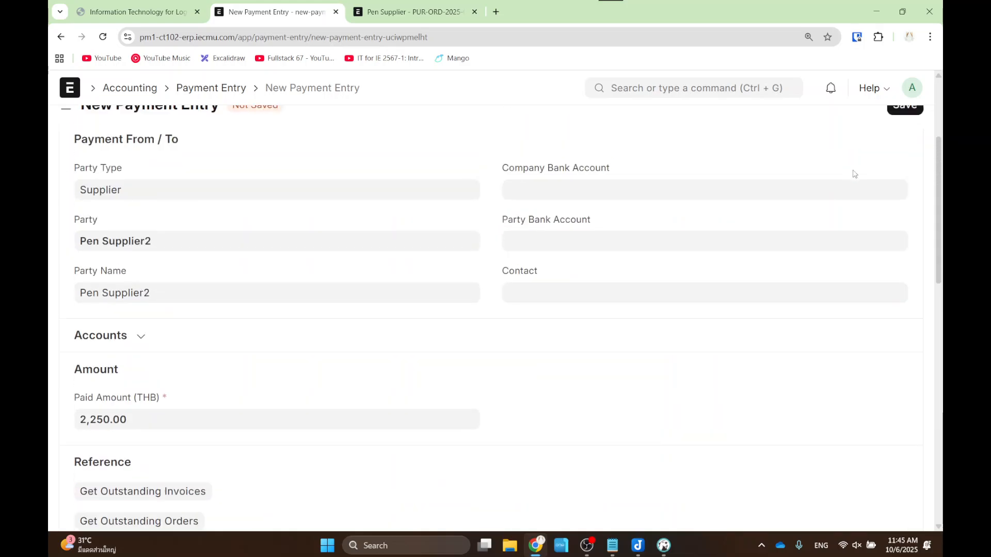
{"action": "left_click", "coordinate": [903, 129]}
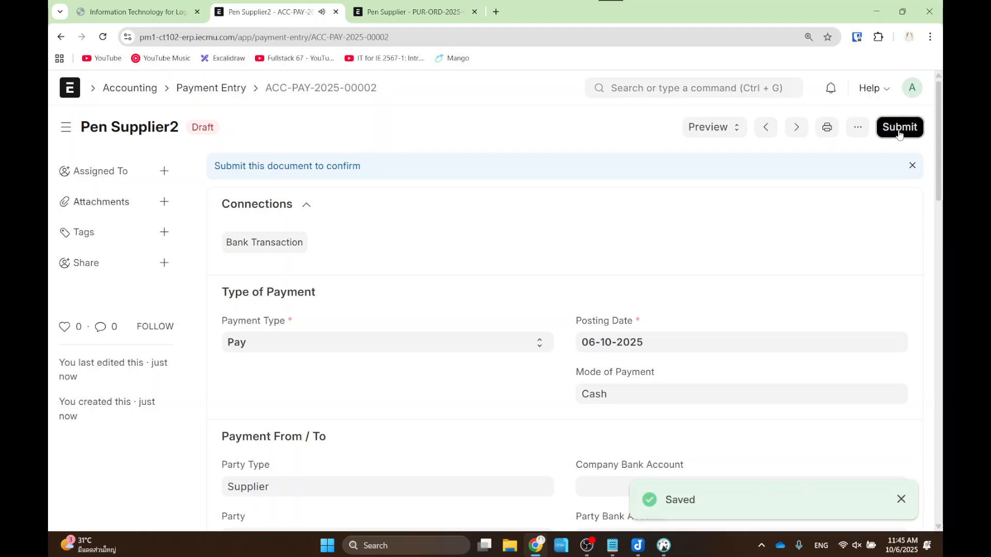
{"action": "left_click", "coordinate": [900, 129]}
{"action": "left_click", "coordinate": [668, 205]}
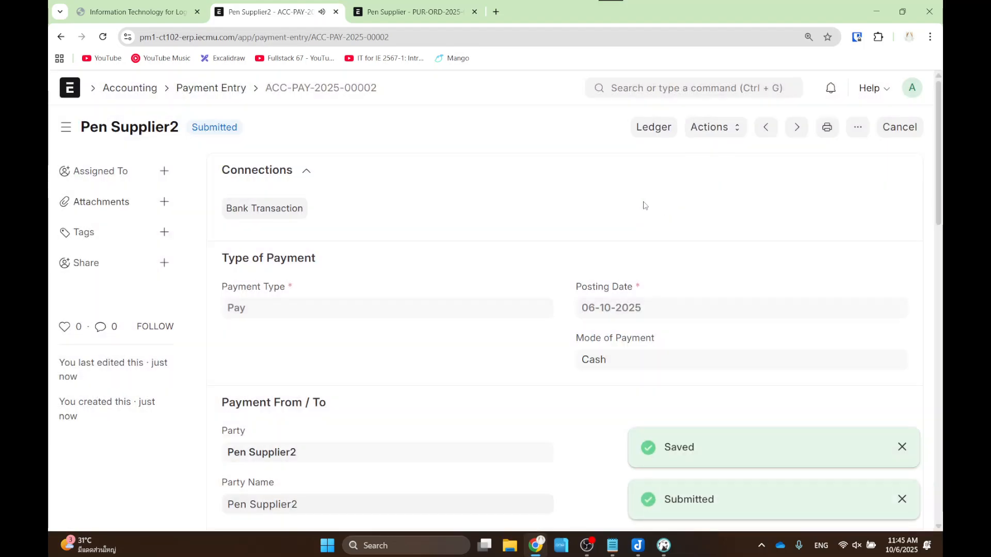
{"action": "left_click", "coordinate": [61, 37]}
{"action": "left_click", "coordinate": [61, 37]}
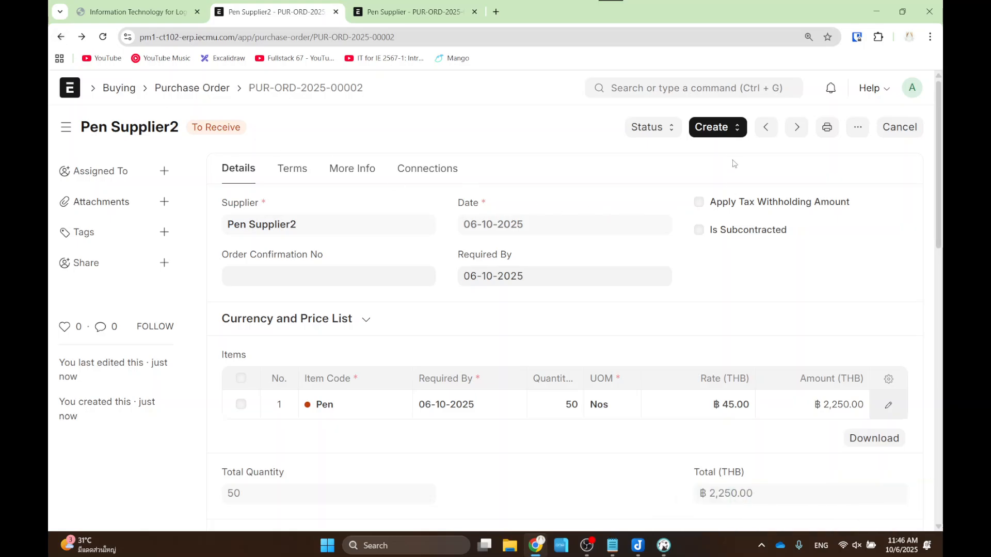
- Create a purchase receipt from the order with Accepted Warehouse set to Stores - IE
{"action": "left_click", "coordinate": [715, 128]}
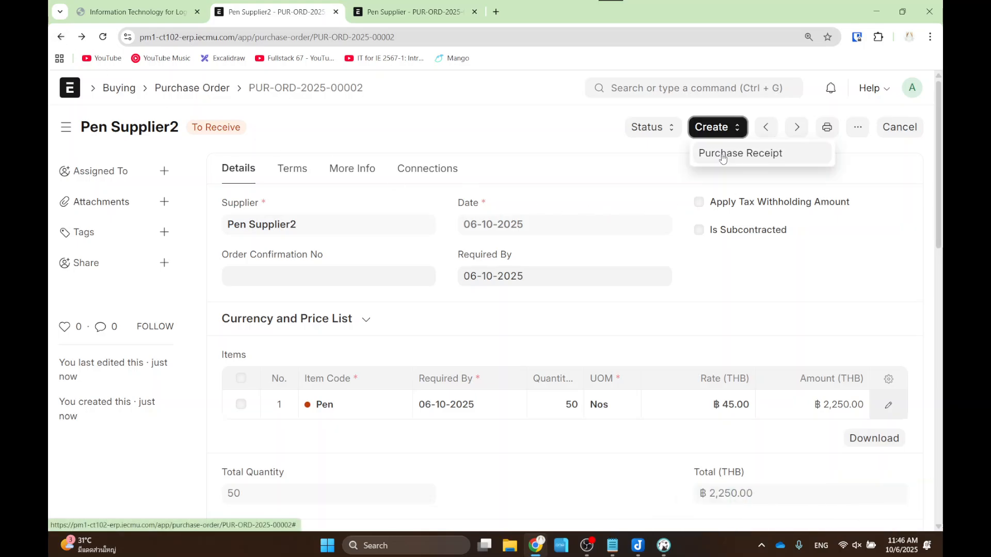
{"action": "left_click", "coordinate": [723, 157]}
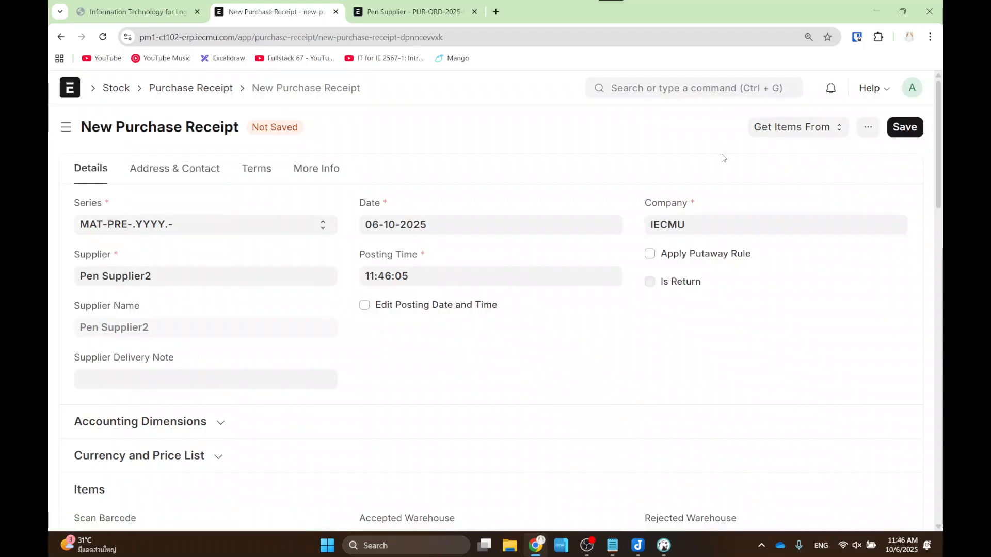
{"action": "scroll", "coordinate": [571, 234], "scroll_direction": "down", "scroll_amount": 1}
{"action": "scroll", "coordinate": [586, 308], "scroll_direction": "down", "scroll_amount": 3}
{"action": "scroll", "coordinate": [587, 308], "scroll_direction": "up", "scroll_amount": 3}
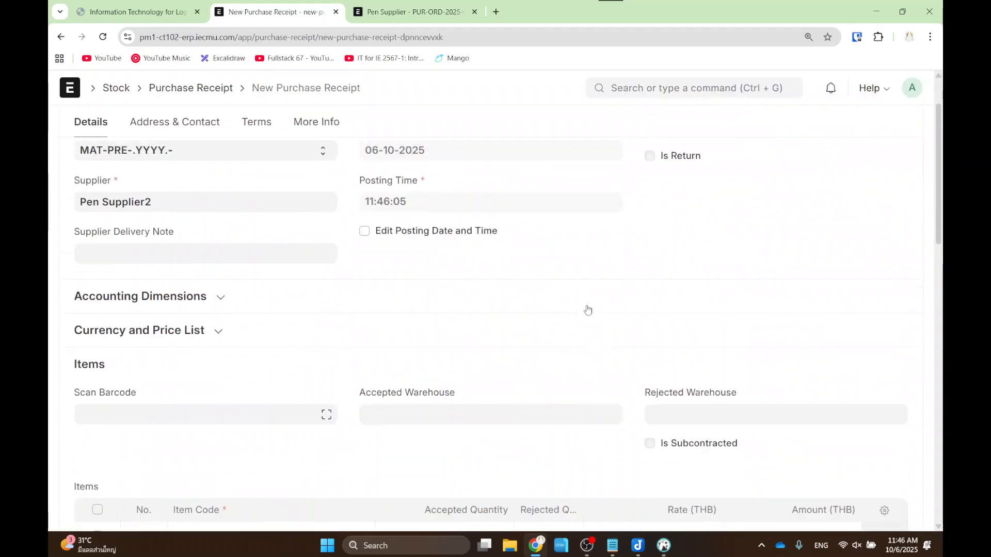
{"action": "scroll", "coordinate": [479, 369], "scroll_direction": "down", "scroll_amount": 2}
{"action": "left_click", "coordinate": [479, 369]}
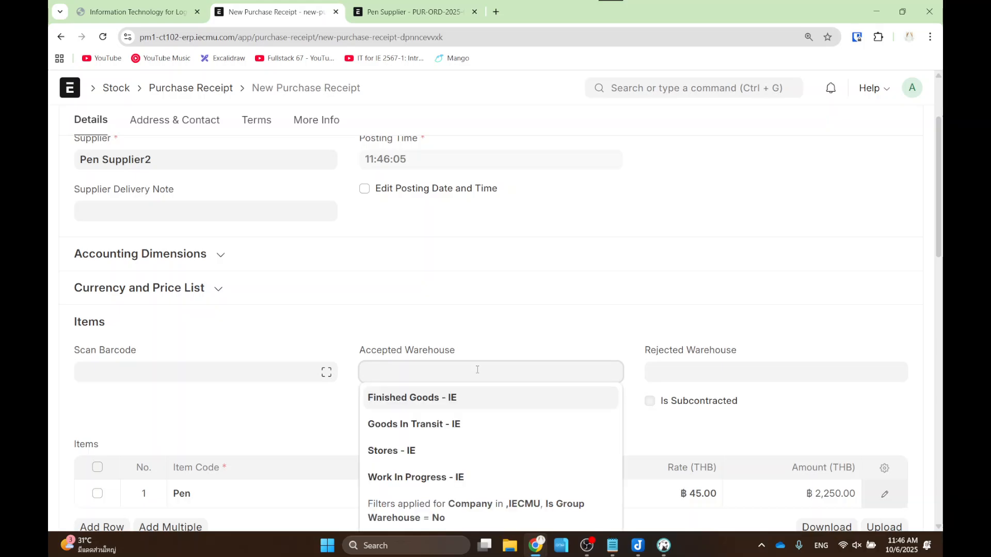
{"action": "left_click", "coordinate": [446, 450]}
{"action": "left_click", "coordinate": [442, 330]}
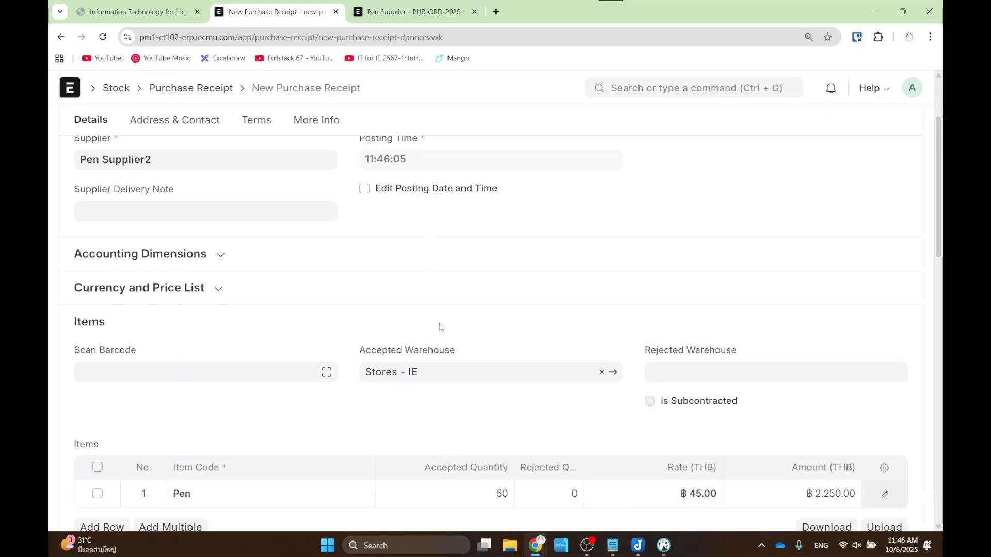
- Save and submit the purchase receipt, then go to the Home workspace
{"action": "scroll", "coordinate": [568, 322], "scroll_direction": "down", "scroll_amount": 2}
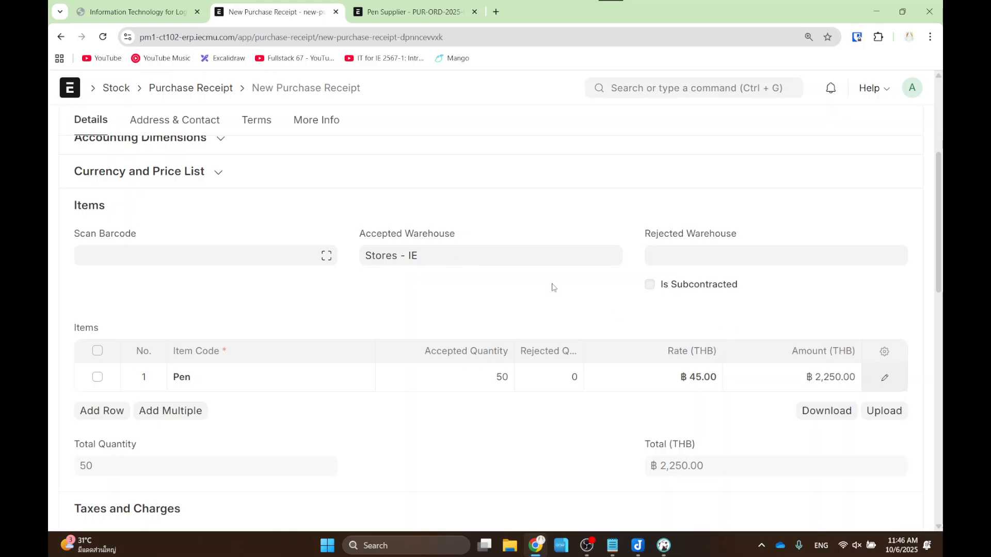
{"action": "scroll", "coordinate": [929, 206], "scroll_direction": "up", "scroll_amount": 4}
{"action": "left_click", "coordinate": [905, 127]}
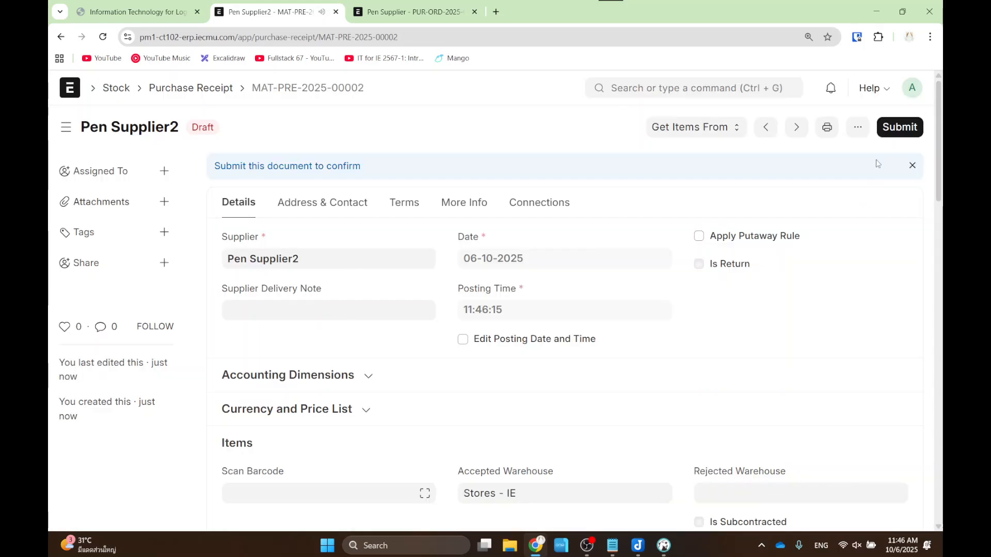
{"action": "left_click", "coordinate": [901, 127]}
{"action": "left_click", "coordinate": [666, 201]}
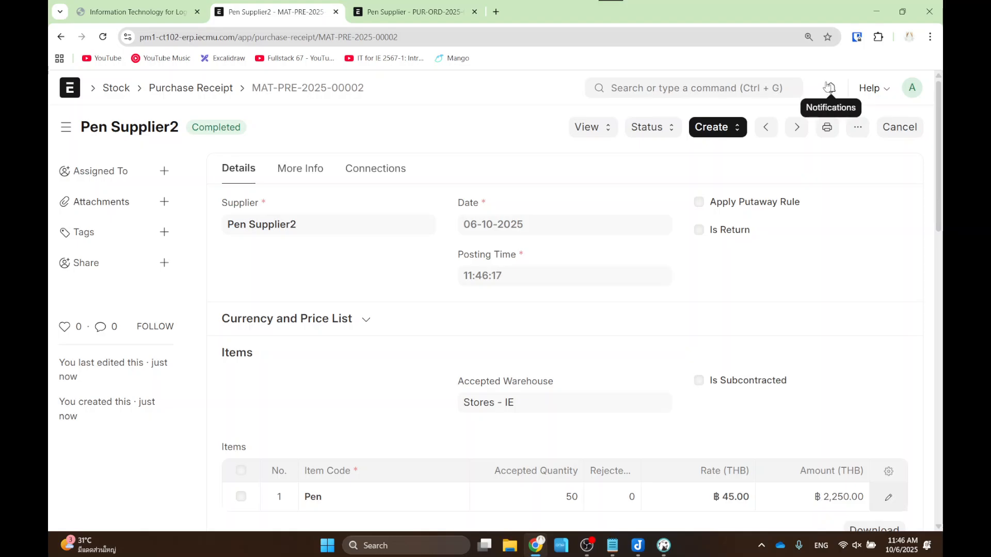
{"action": "left_click", "coordinate": [65, 94]}
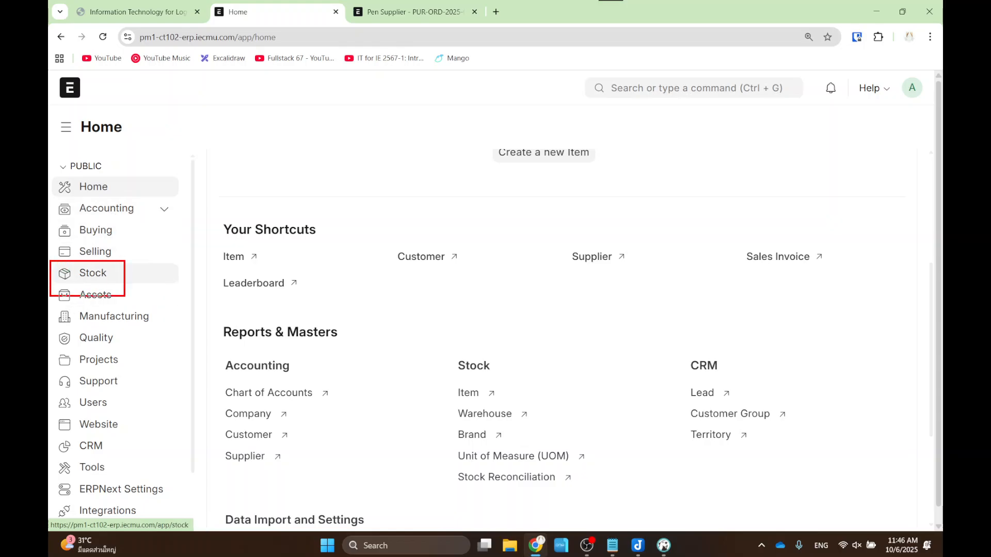
- Open the Stock workspace and highlight its Stock Summary report link
{"action": "left_click", "coordinate": [93, 275]}
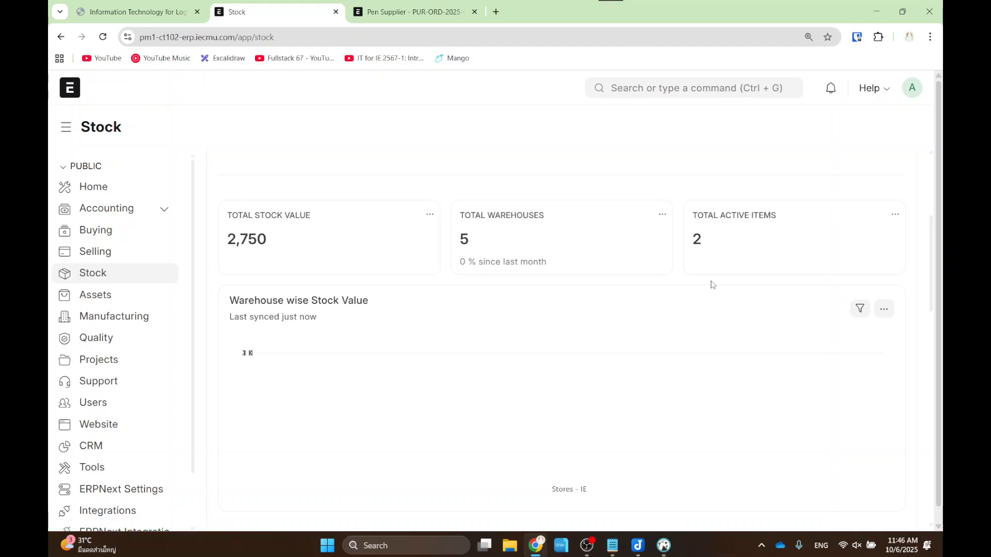
{"action": "scroll", "coordinate": [710, 284], "scroll_direction": "down", "scroll_amount": 5}
{"action": "scroll", "coordinate": [711, 284], "scroll_direction": "down", "scroll_amount": 3}
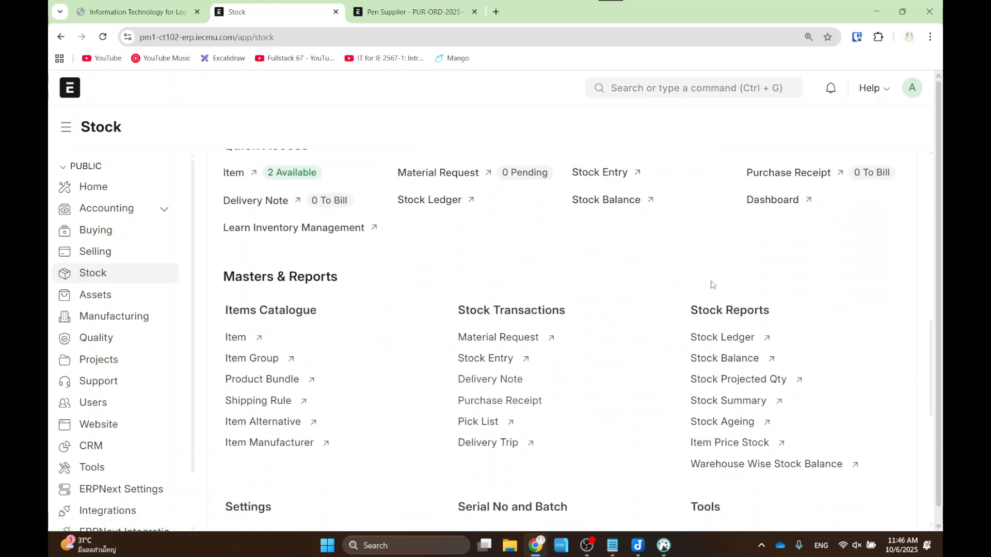
{"action": "left_click_drag", "start_coordinate": [669, 322], "coordinate": [795, 361]}
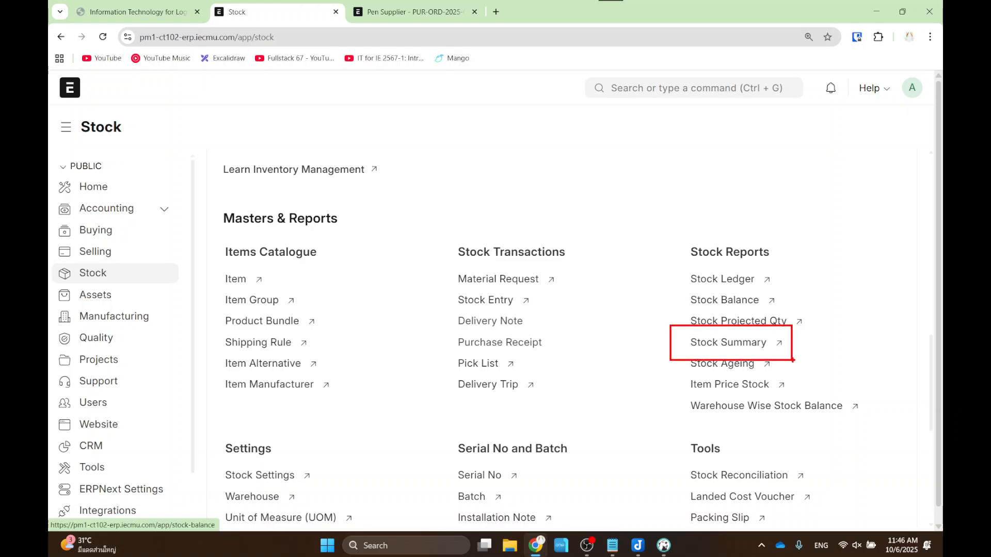
{"action": "key", "text": "Escape"}
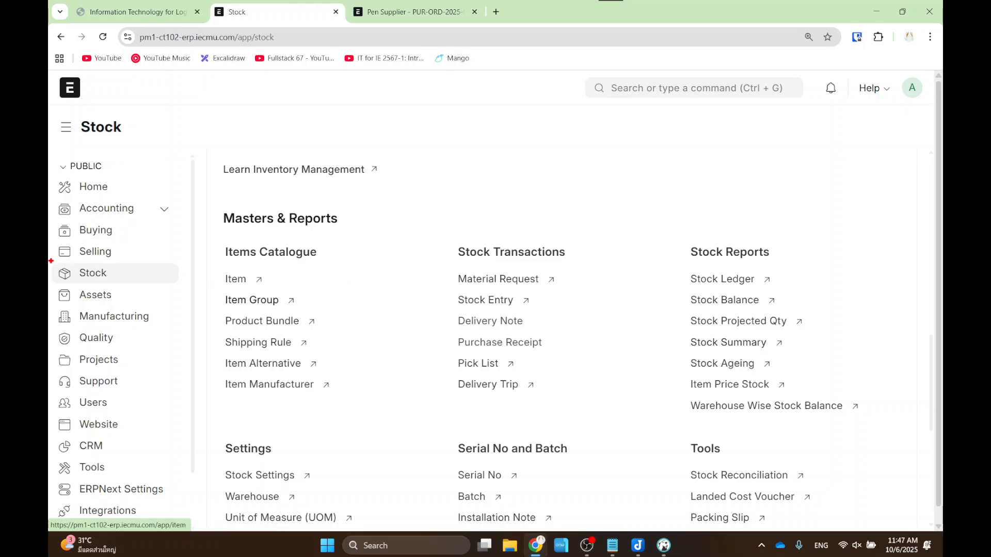
{"action": "left_click_drag", "start_coordinate": [50, 260], "coordinate": [120, 279]}
{"action": "left_click_drag", "start_coordinate": [668, 334], "coordinate": [793, 355]}
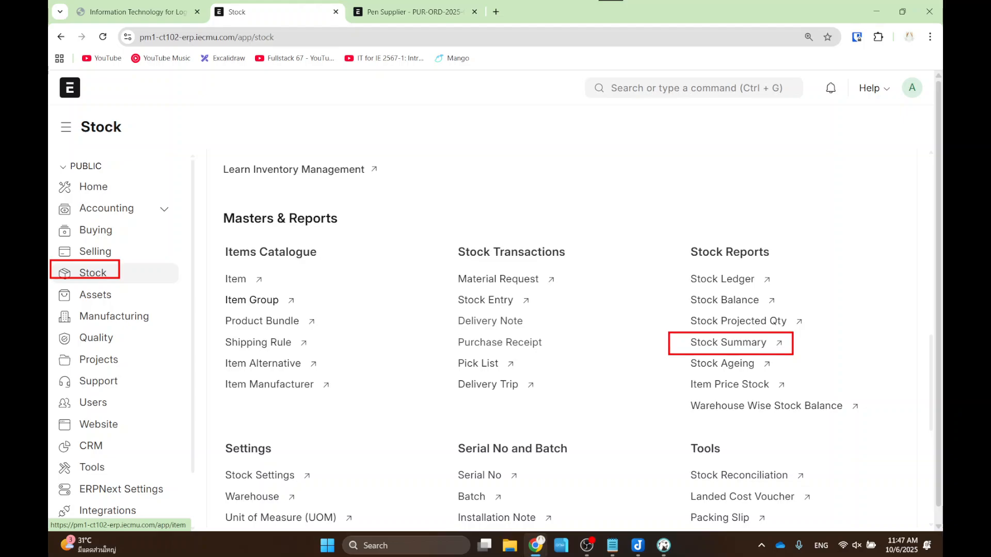
- Open Stock Summary, highlight the Pen quantity in Stores - IE, then go back
{"action": "left_click", "coordinate": [725, 342]}
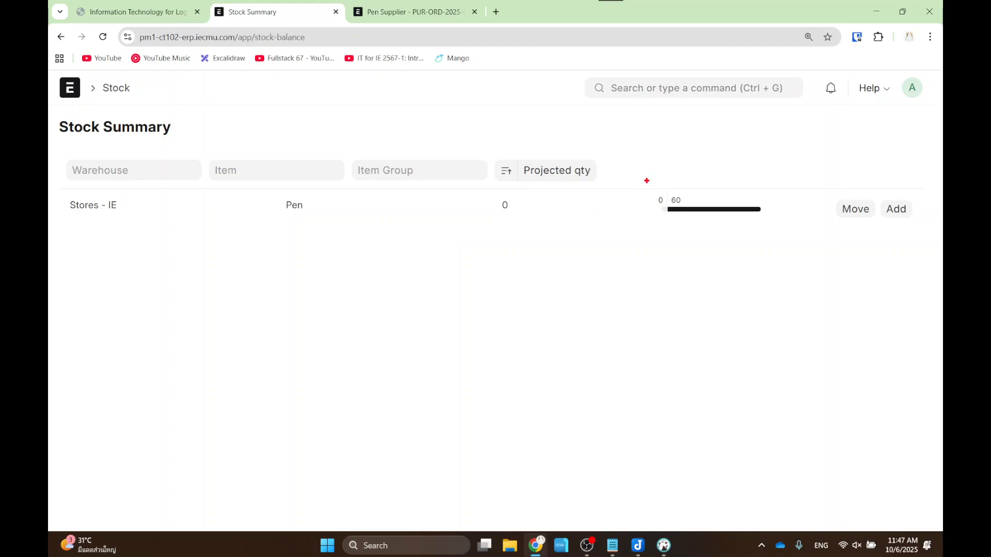
{"action": "left_click_drag", "start_coordinate": [646, 180], "coordinate": [772, 231]}
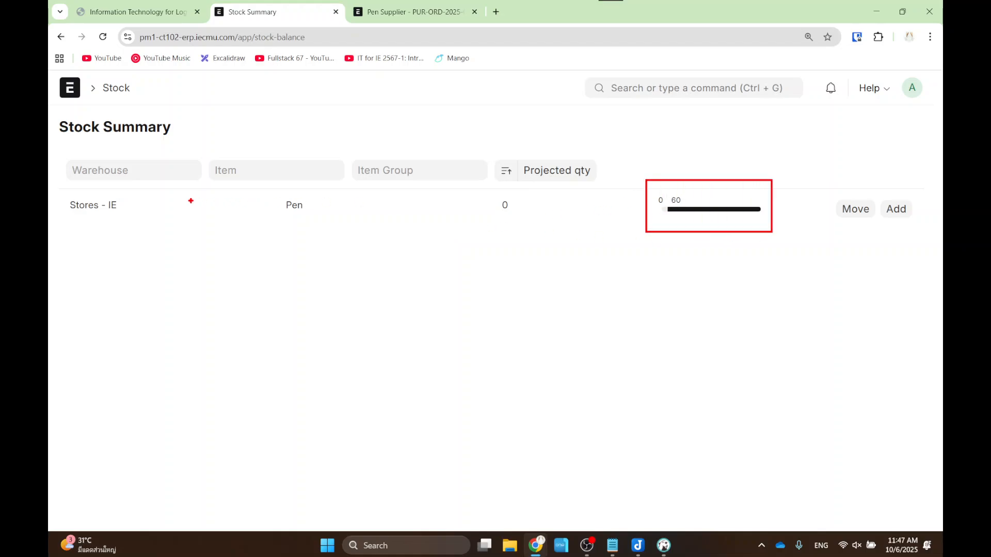
{"action": "left_click_drag", "start_coordinate": [55, 194], "coordinate": [130, 219]}
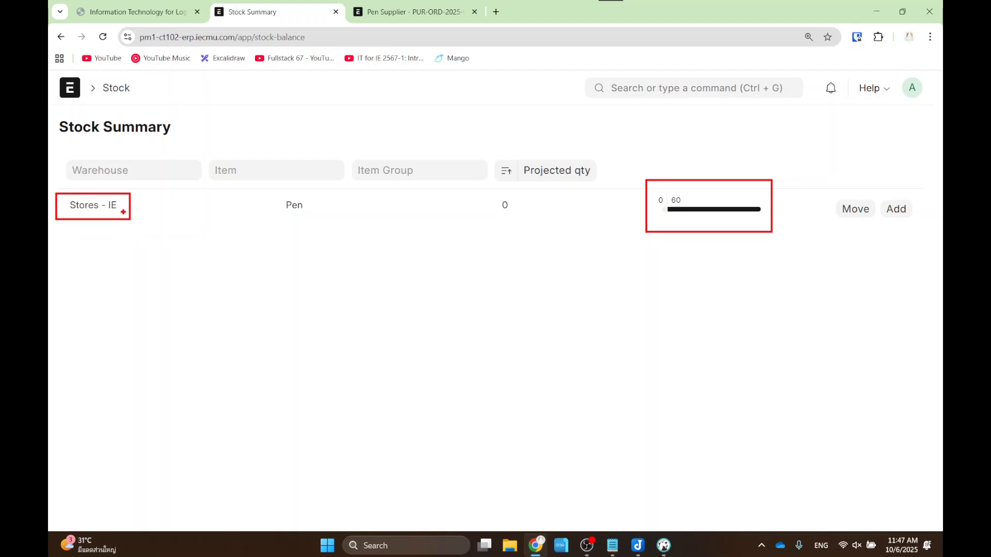
{"action": "left_click", "coordinate": [60, 40]}
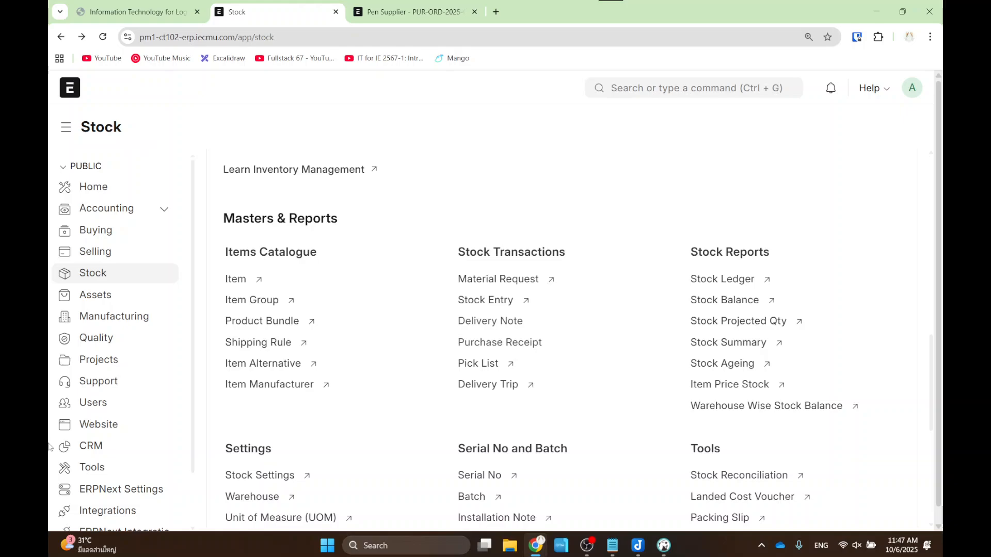
- Find the Sales Order list and start a new sales order
{"action": "left_click", "coordinate": [653, 89]}
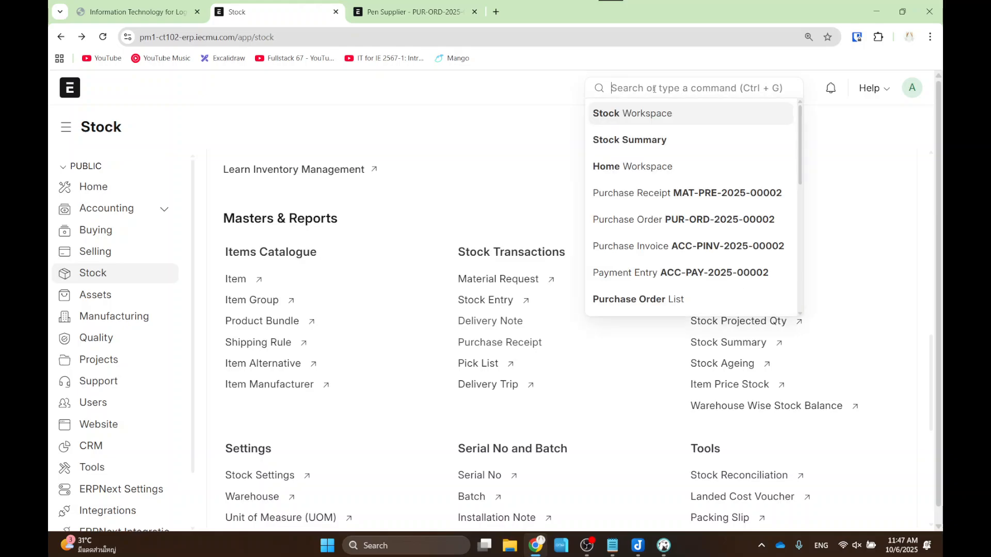
{"action": "type", "text": "sale"}
{"action": "left_click", "coordinate": [632, 143]}
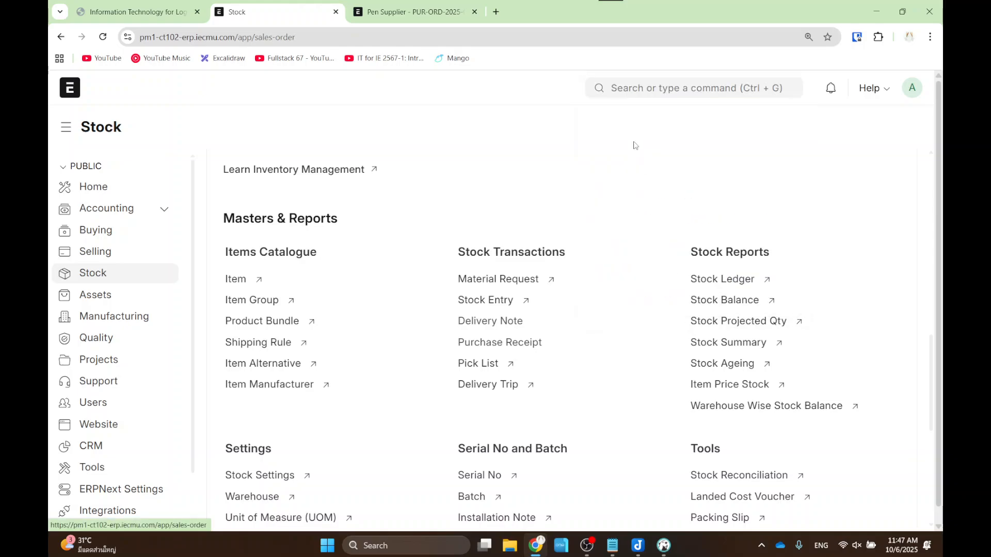
{"action": "left_click", "coordinate": [858, 134]}
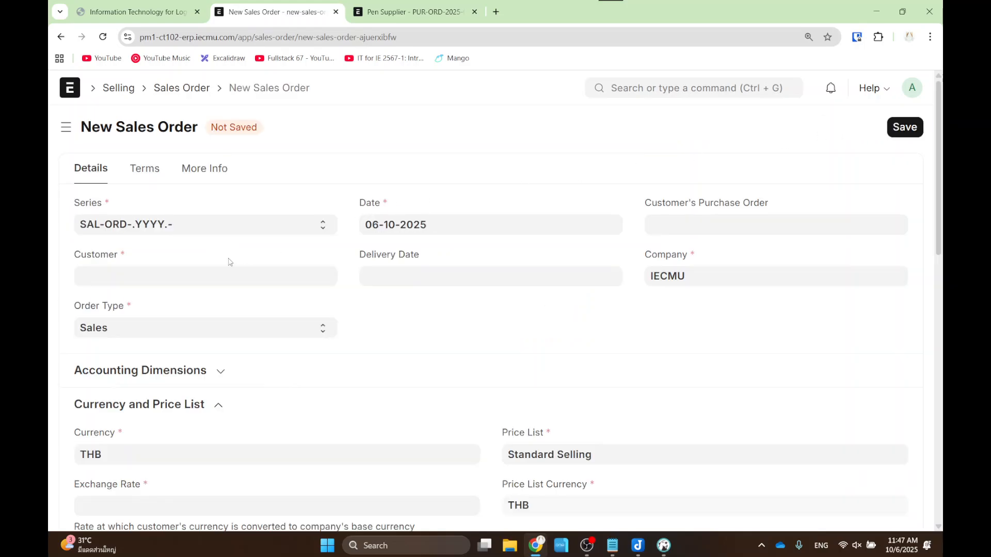
- Create the new customer 'Customer 1' for the order, fixing the name after an invalid-name error
{"action": "left_click", "coordinate": [174, 277]}
{"action": "left_click", "coordinate": [161, 309]}
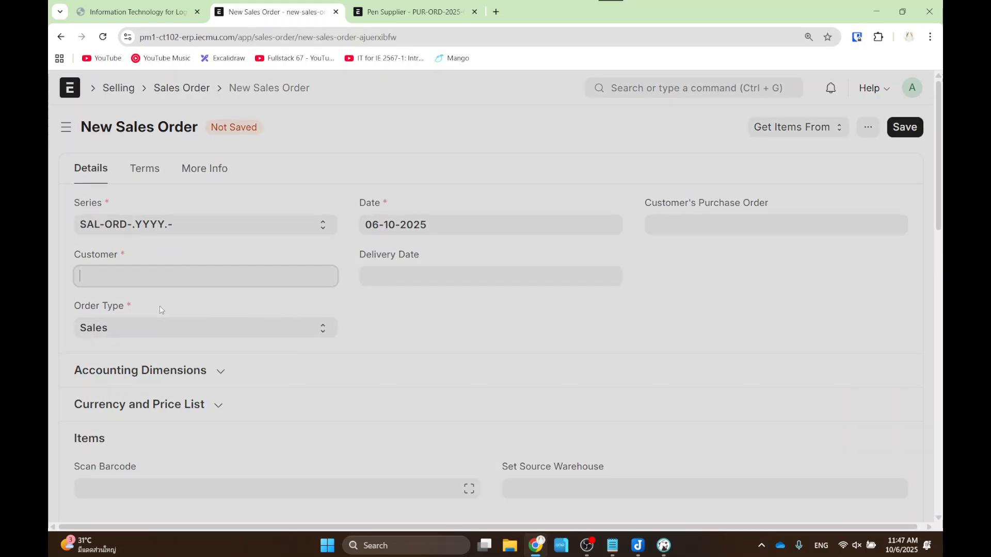
{"action": "type", "text": "Customer"}
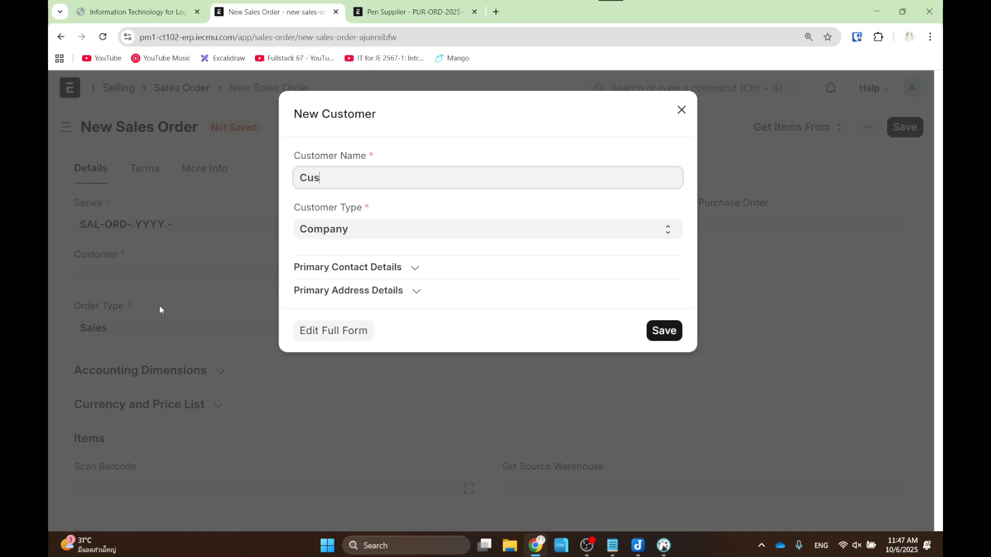
{"action": "left_click", "coordinate": [663, 330]}
{"action": "left_click", "coordinate": [681, 109]}
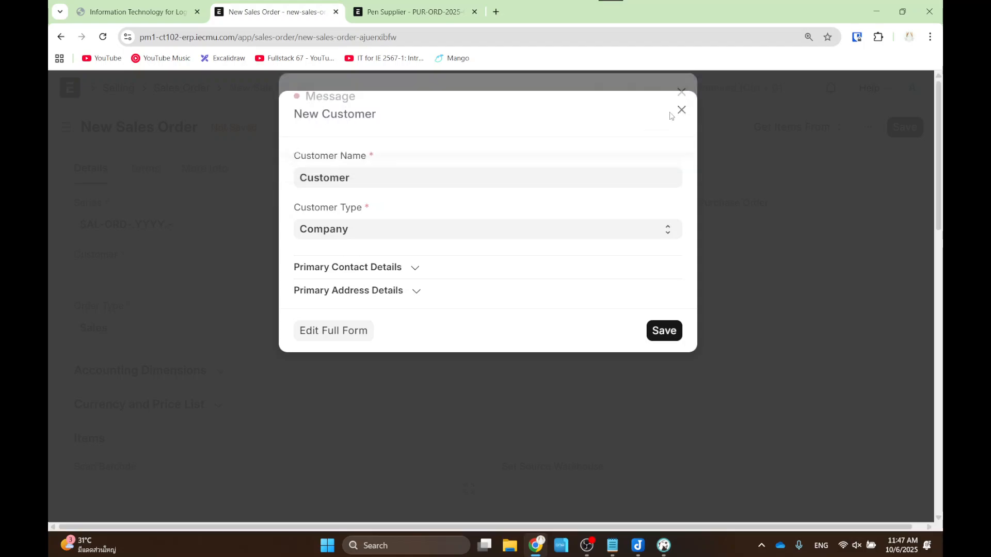
{"action": "double_click", "coordinate": [396, 180]}
{"action": "type", "text": "Customer"}
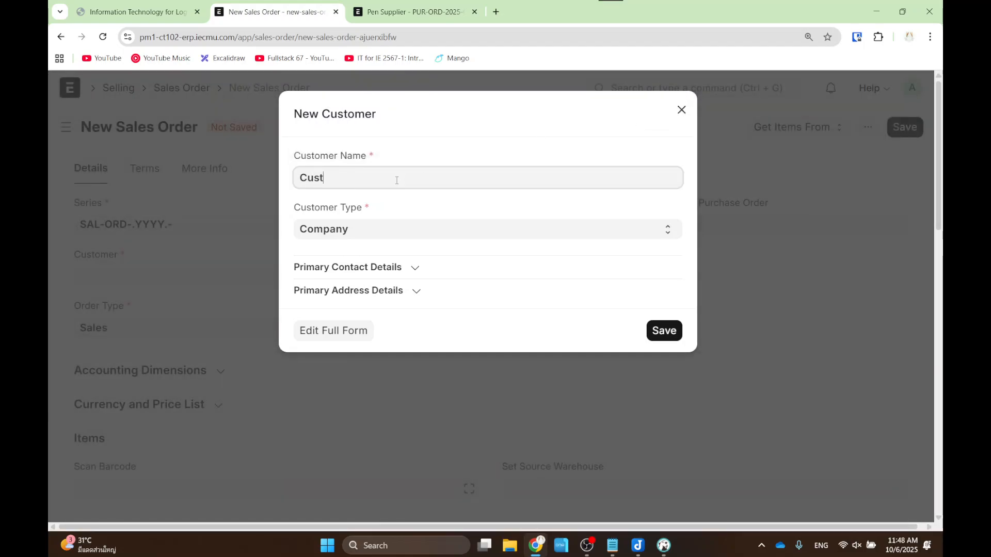
{"action": "left_click", "coordinate": [664, 330]}
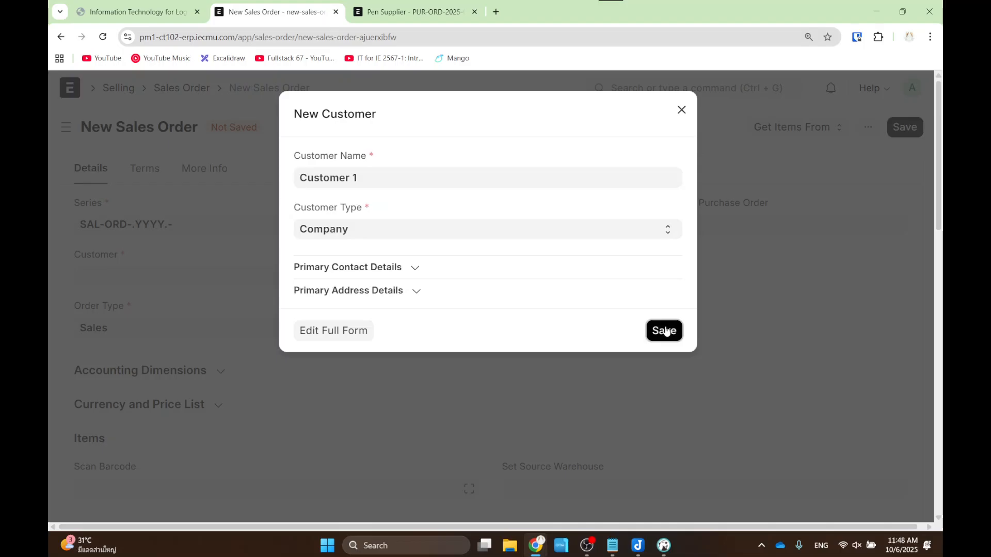
- Add Pen as the first item with quantity 10
{"action": "scroll", "coordinate": [637, 324], "scroll_direction": "down", "scroll_amount": 5}
{"action": "scroll", "coordinate": [637, 324], "scroll_direction": "down", "scroll_amount": 1}
{"action": "left_click", "coordinate": [296, 290]}
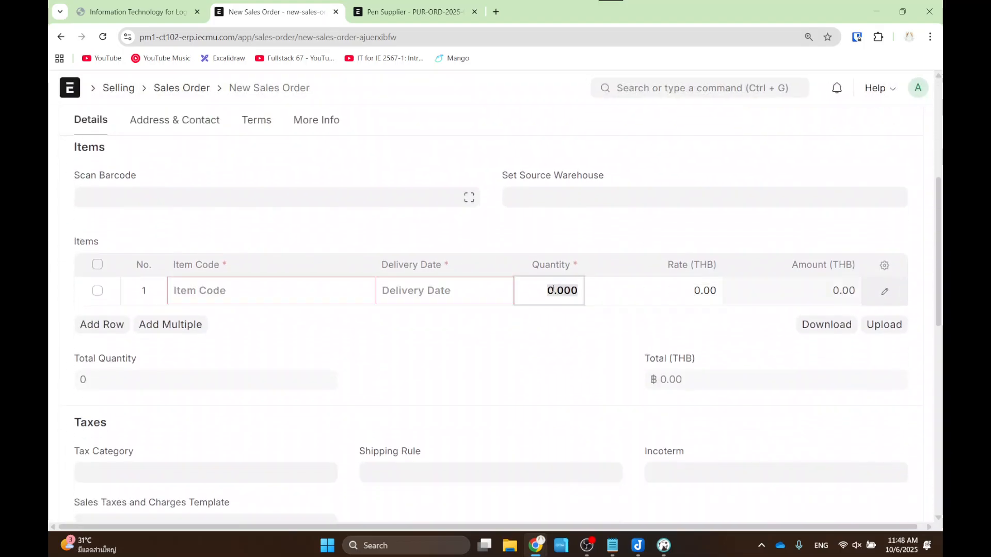
{"action": "left_click", "coordinate": [263, 332]}
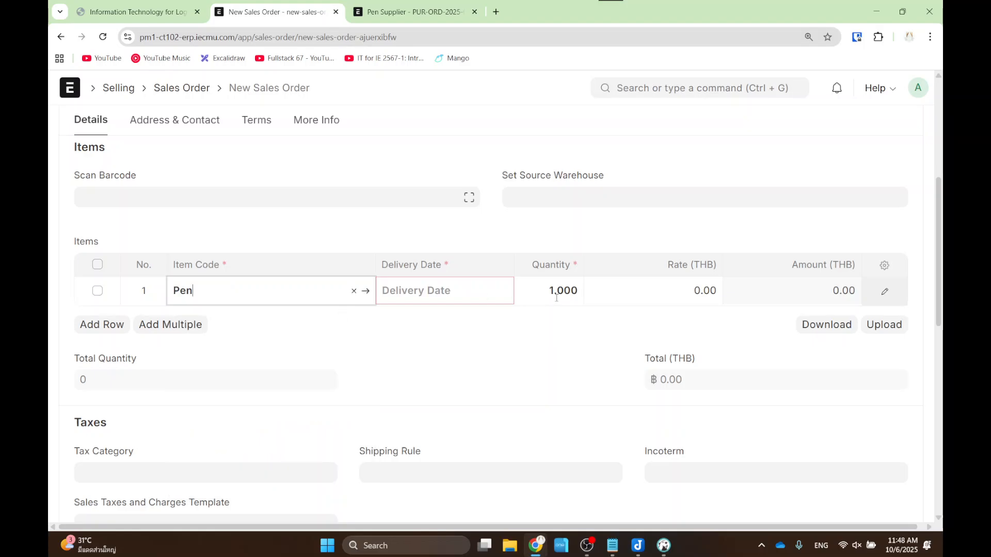
{"action": "left_click", "coordinate": [567, 293]}
{"action": "type", "text": "0"}
{"action": "left_click", "coordinate": [683, 285]}
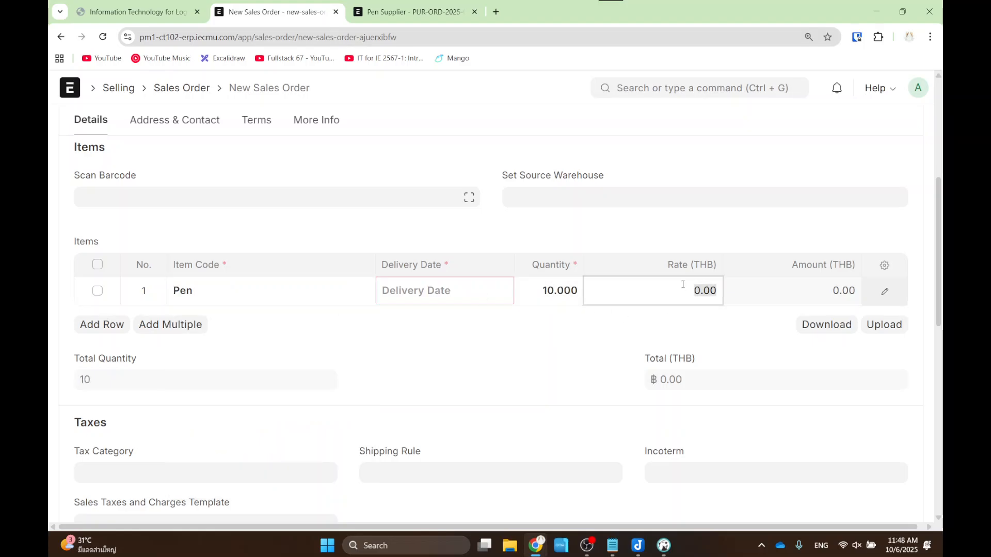
{"action": "type", "text": "10"}
- Set the row's delivery date to today (06-10-2025) and save the sales order
{"action": "scroll", "coordinate": [690, 237], "scroll_direction": "up", "scroll_amount": 5}
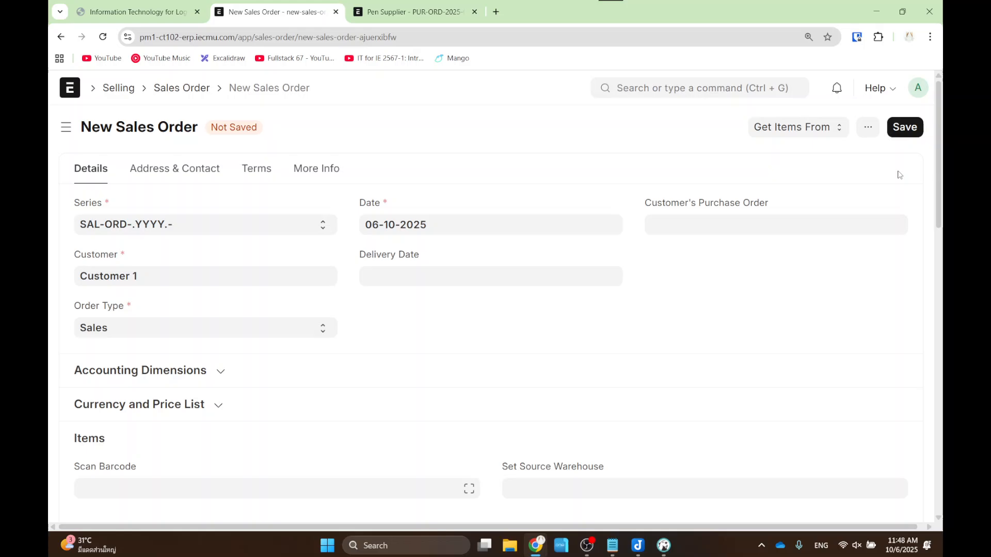
{"action": "left_click", "coordinate": [905, 127]}
{"action": "left_click", "coordinate": [679, 107]}
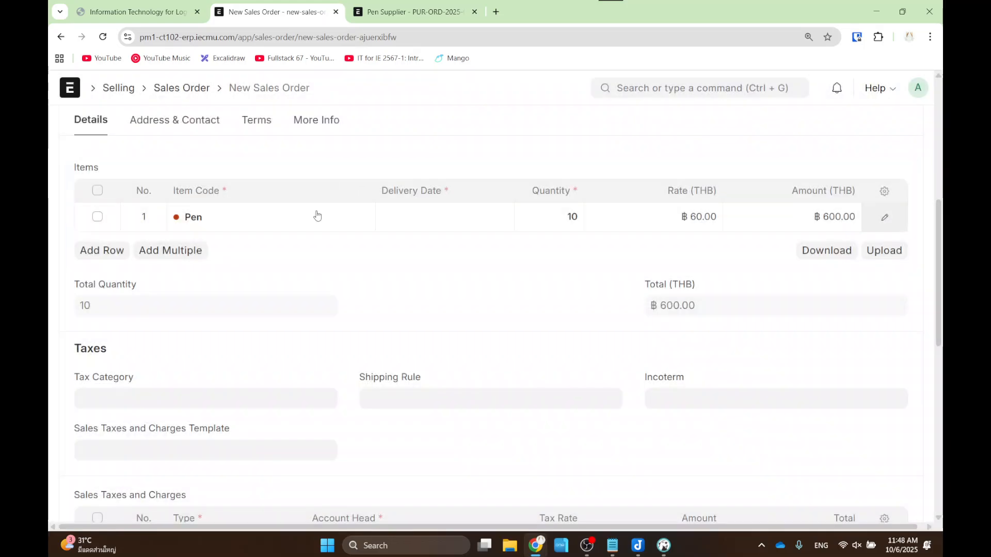
{"action": "scroll", "coordinate": [452, 258], "scroll_direction": "up", "scroll_amount": 4}
{"action": "left_click", "coordinate": [420, 455]}
{"action": "left_click", "coordinate": [449, 413]}
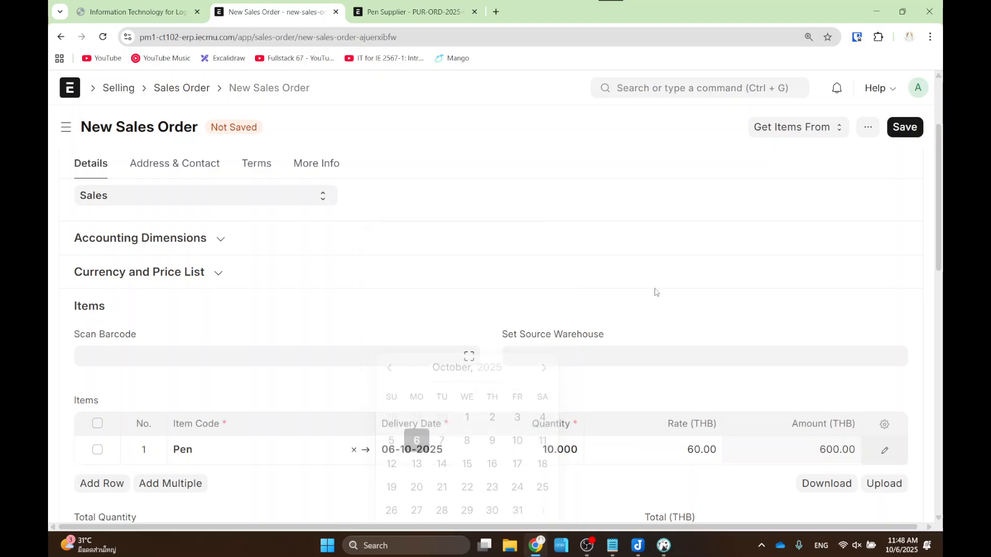
{"action": "left_click", "coordinate": [905, 127]}
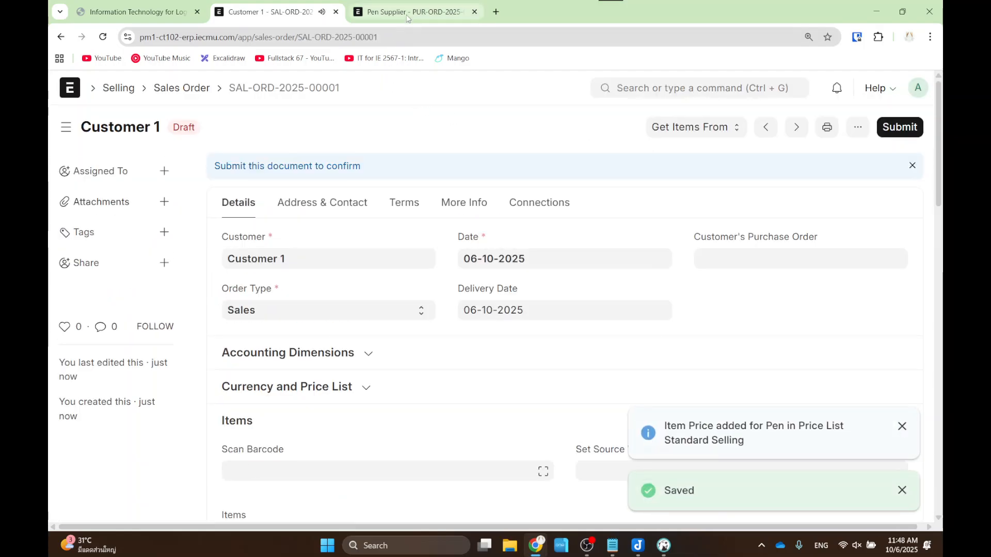
{"action": "left_click", "coordinate": [406, 13]}
{"action": "left_click", "coordinate": [263, 11]}
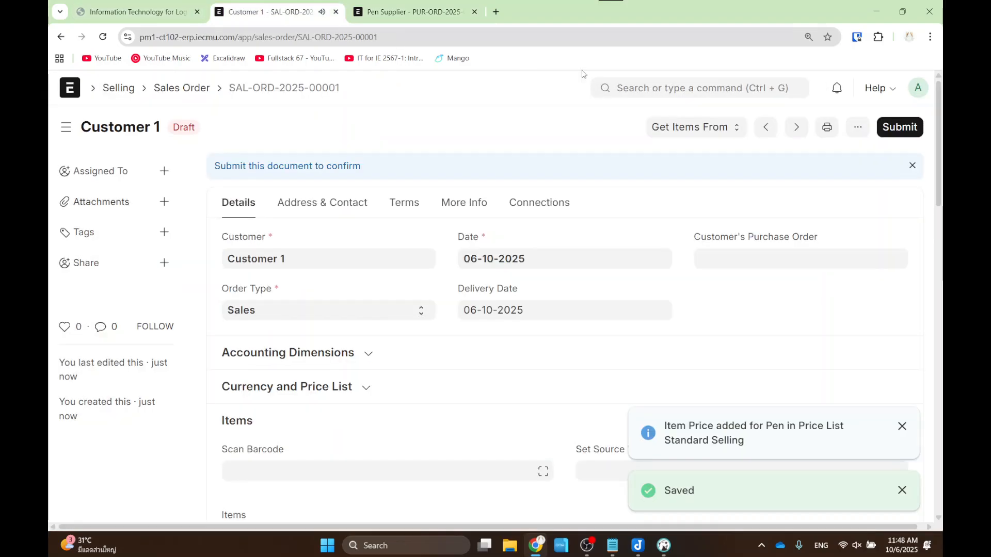
{"action": "left_click", "coordinate": [717, 96]}
{"action": "type", "text": "stock"}
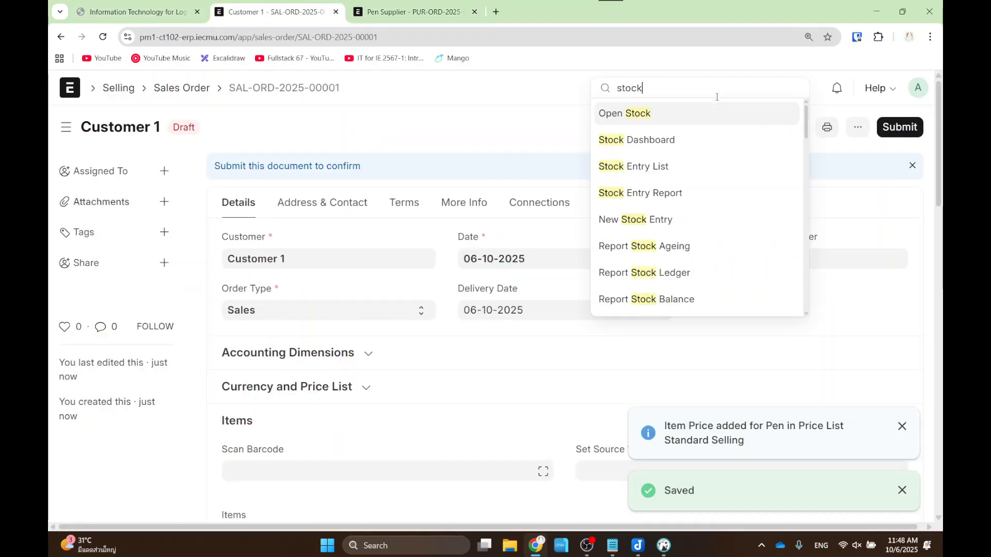
{"action": "key", "text": "Down"}
{"action": "key", "text": "Down"}
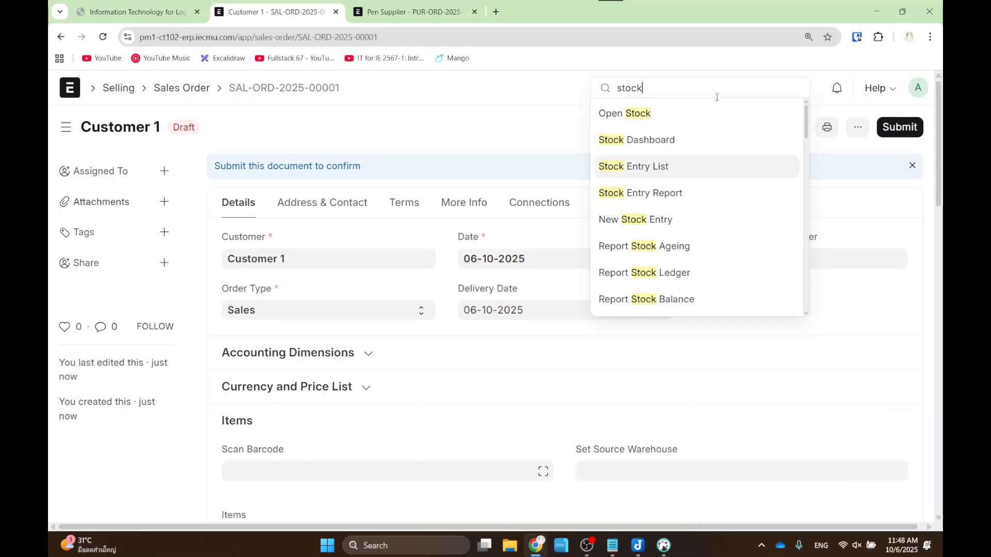
{"action": "type", "text": "sum"}
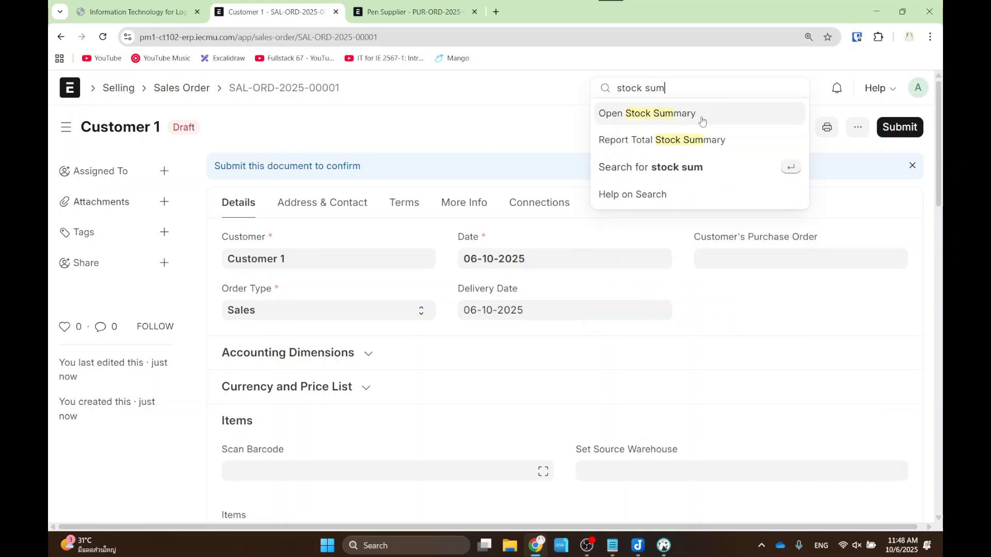
{"action": "left_click", "coordinate": [702, 115]}
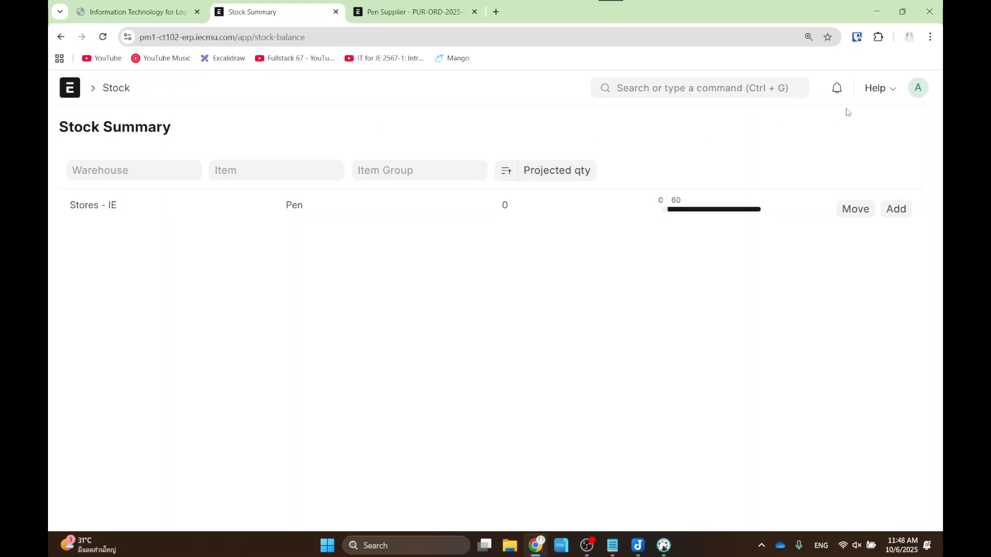
{"action": "left_click", "coordinate": [102, 36]}
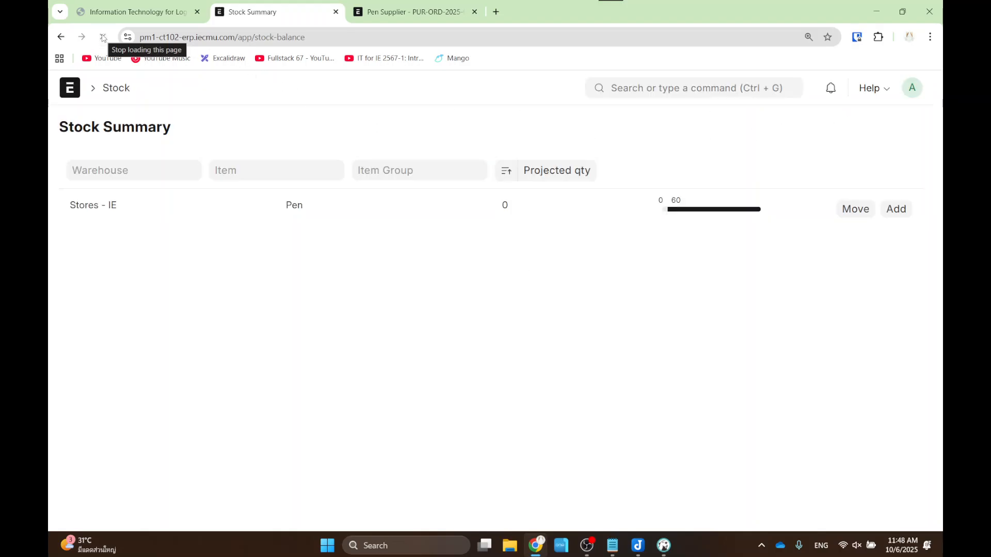
{"action": "left_click", "coordinate": [61, 36]}
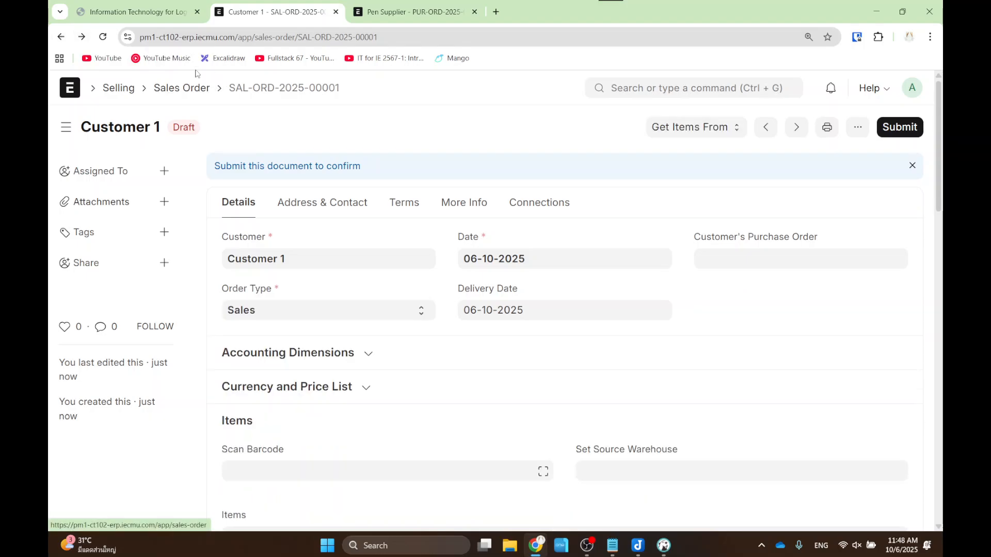
- Delete the Customer 1 draft sales order from the Sales Order list
{"action": "left_click", "coordinate": [199, 89]}
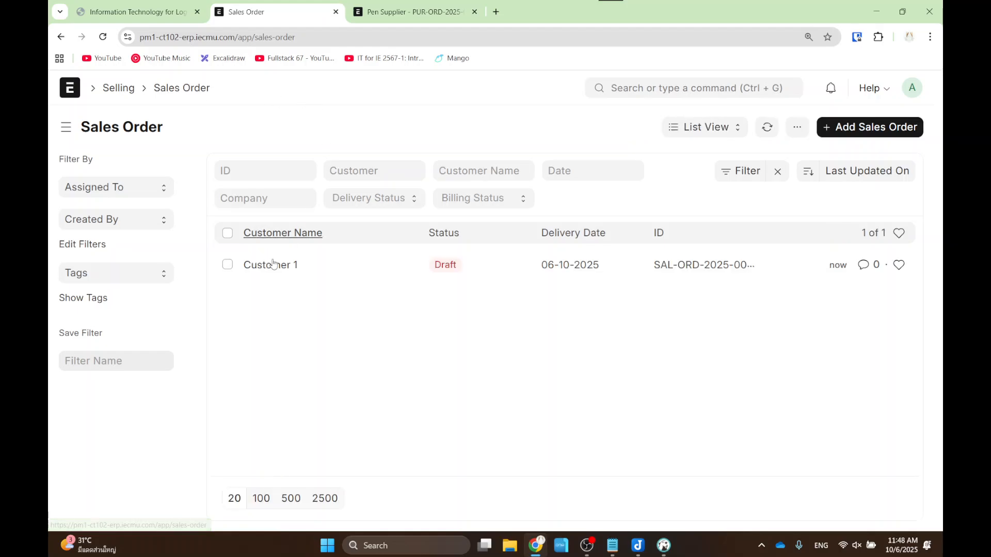
{"action": "left_click", "coordinate": [227, 264]}
{"action": "left_click", "coordinate": [885, 127]}
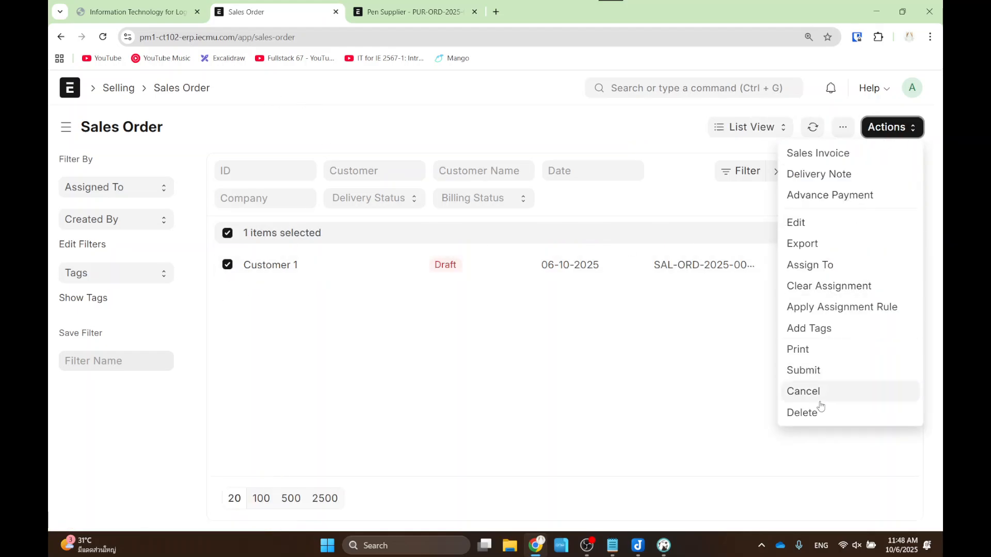
{"action": "left_click", "coordinate": [819, 413]}
{"action": "left_click", "coordinate": [666, 202]}
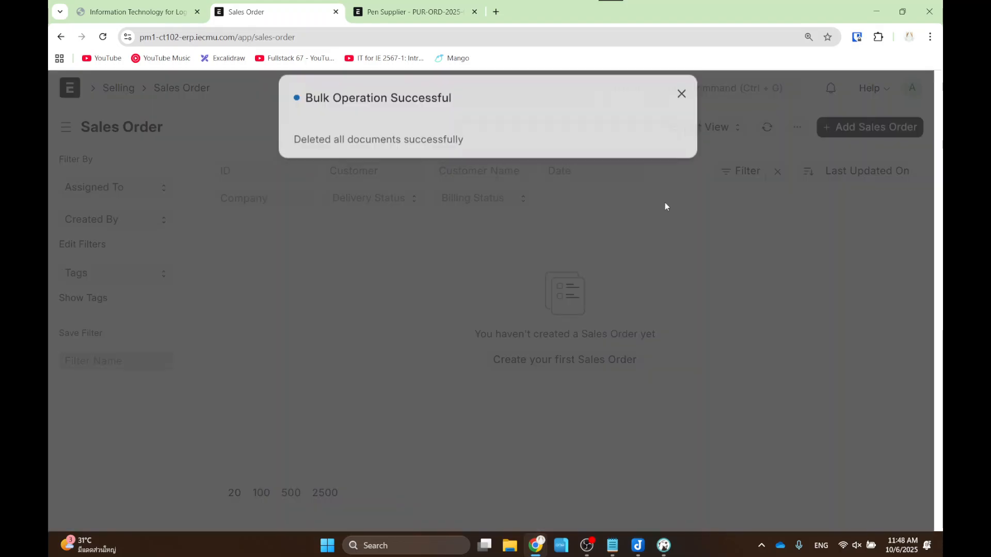
- Advance the lecture slides to slide 41, 'Sales Flow'
{"action": "left_click", "coordinate": [681, 110]}
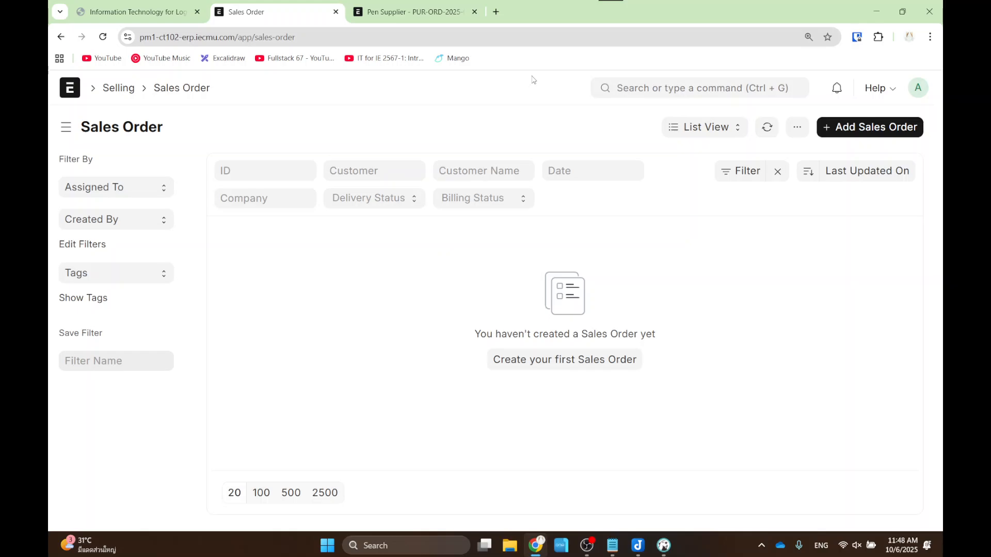
{"action": "left_click", "coordinate": [154, 11]}
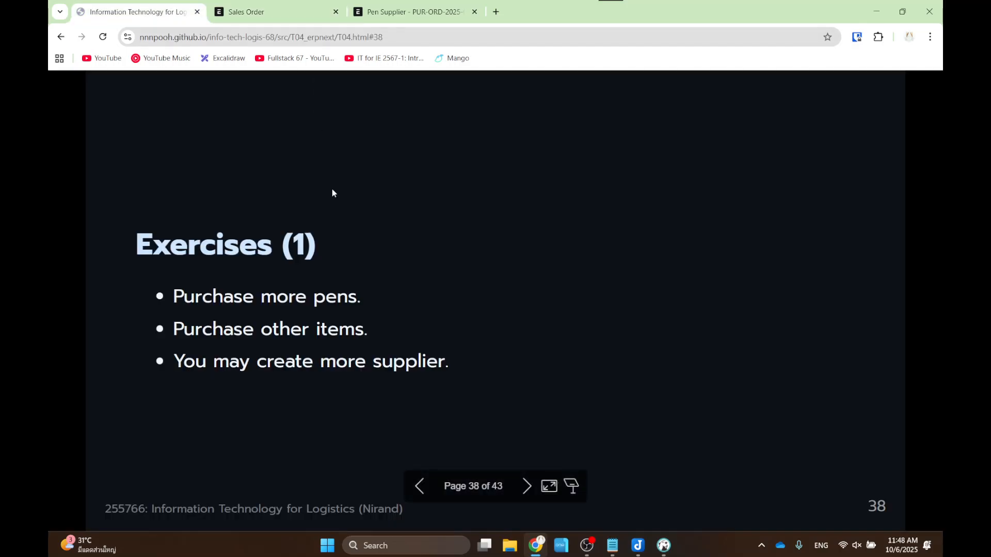
{"action": "key", "text": "Right"}
{"action": "key", "text": "Right"}
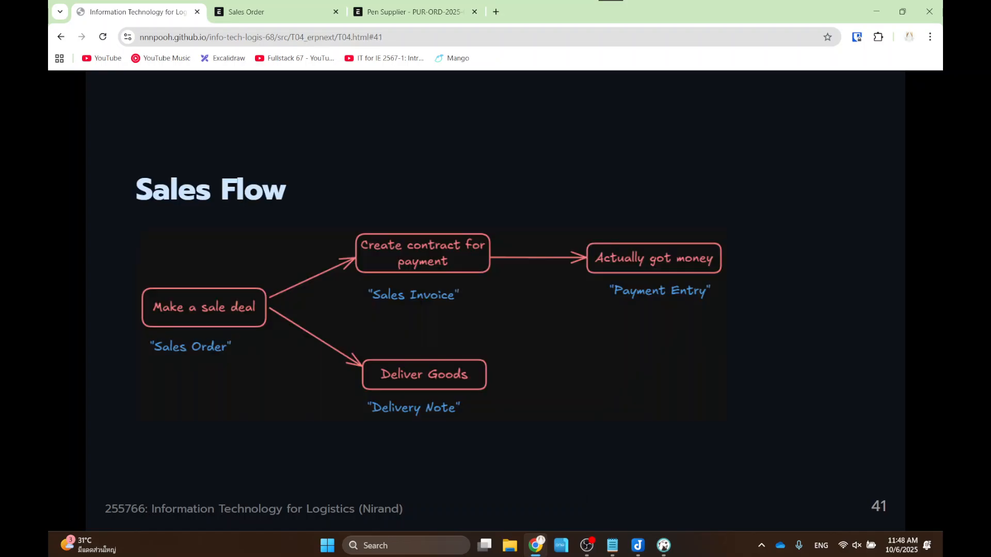
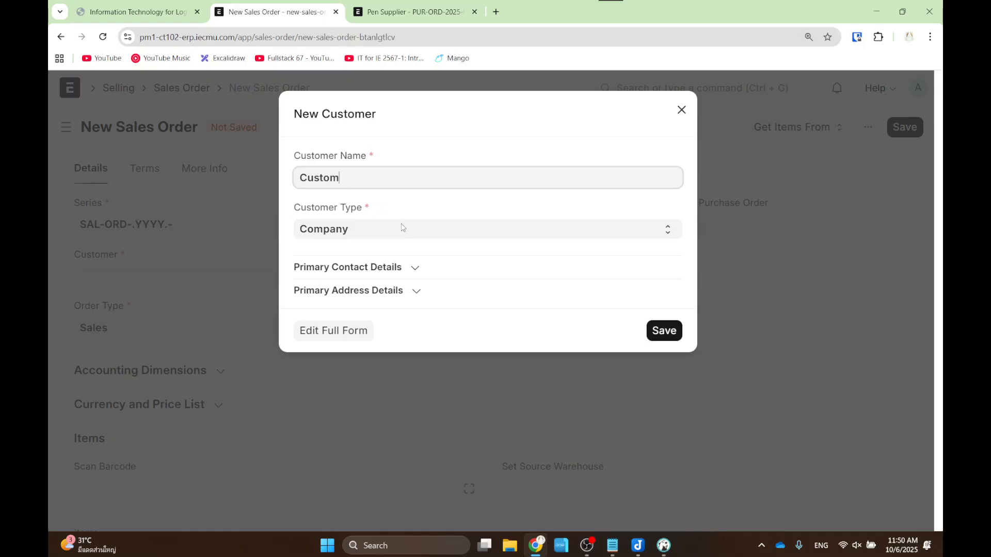
- Save the new customer Customer 2 so it fills the sales order's Customer field
{"action": "left_click", "coordinate": [665, 330]}
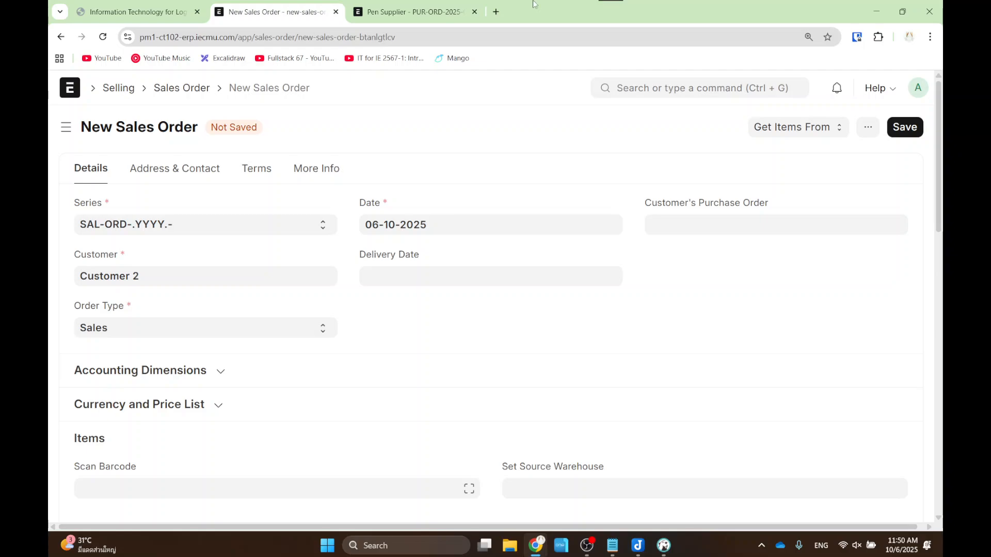
- Set the sales order's delivery date to 03-11-2025
{"action": "left_click", "coordinate": [392, 276]}
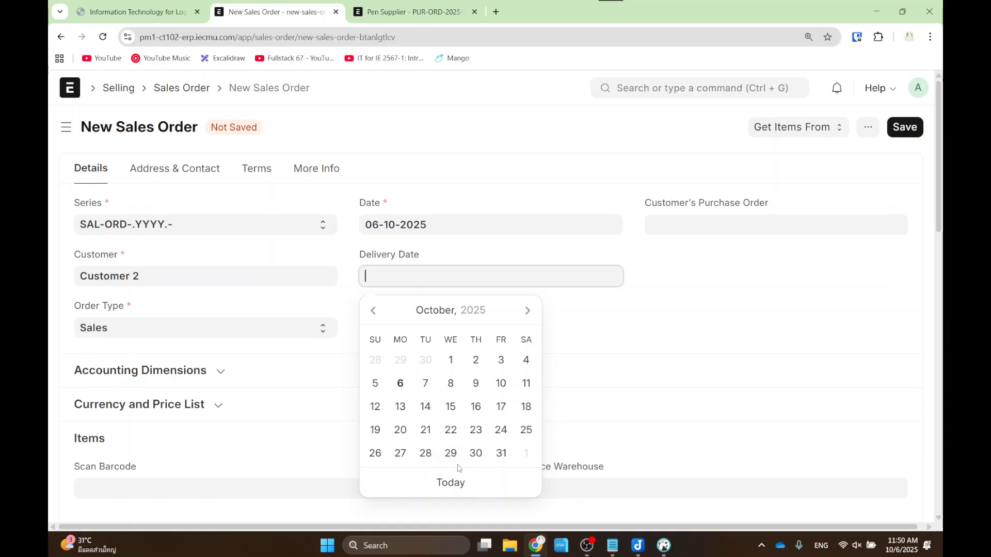
{"action": "left_click", "coordinate": [527, 310]}
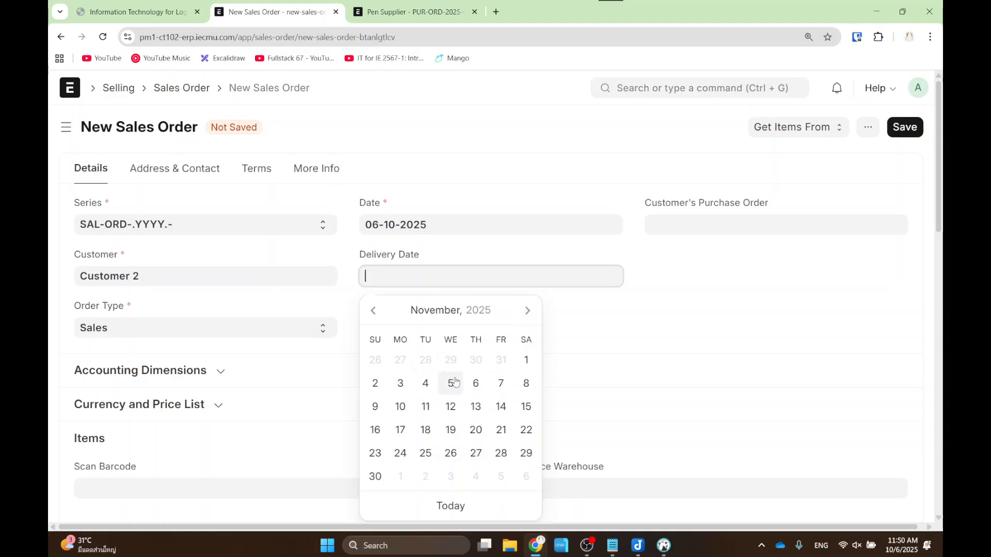
{"action": "left_click", "coordinate": [401, 383]}
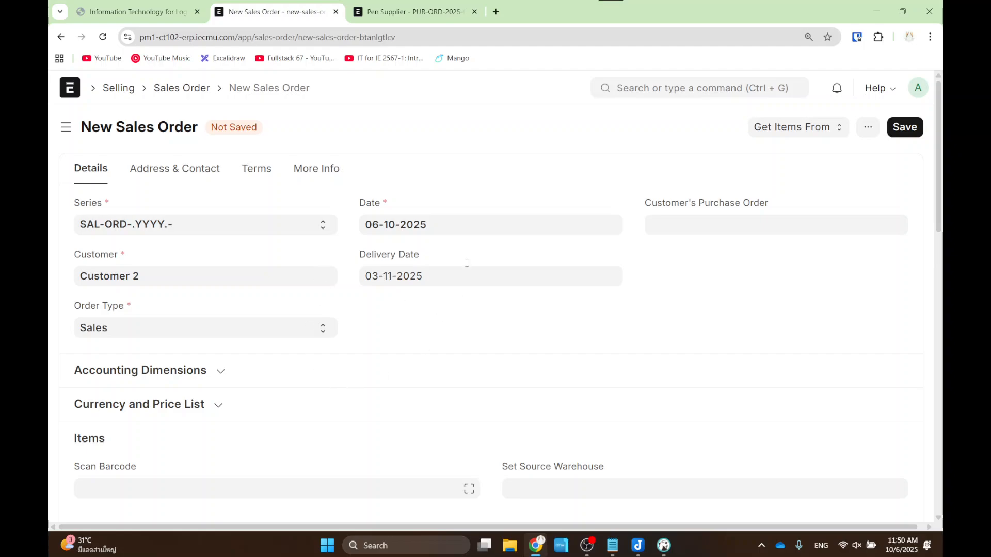
{"action": "scroll", "coordinate": [382, 247], "scroll_direction": "down", "scroll_amount": 5}
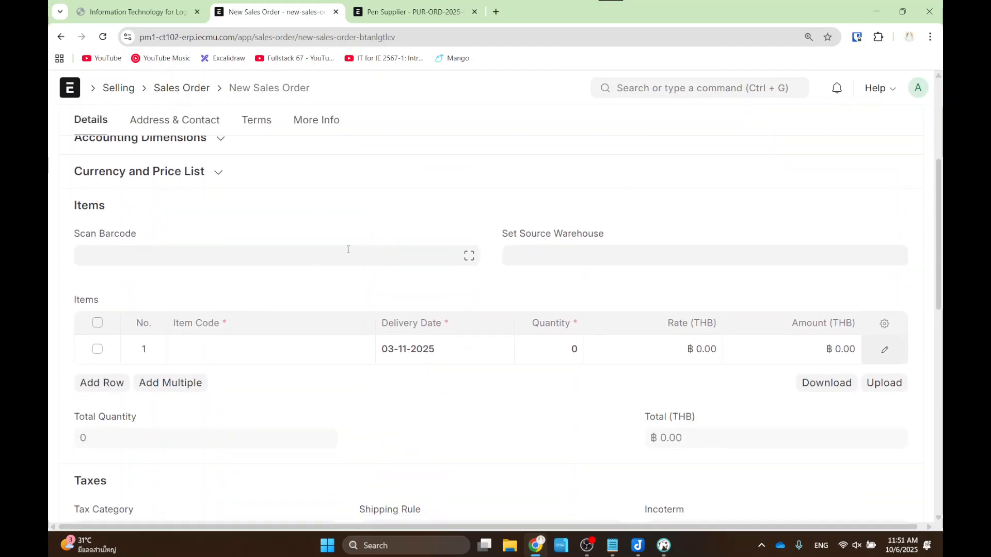
- Add item Pen with quantity 30 at a rate of 80.00
{"action": "left_click", "coordinate": [280, 353]}
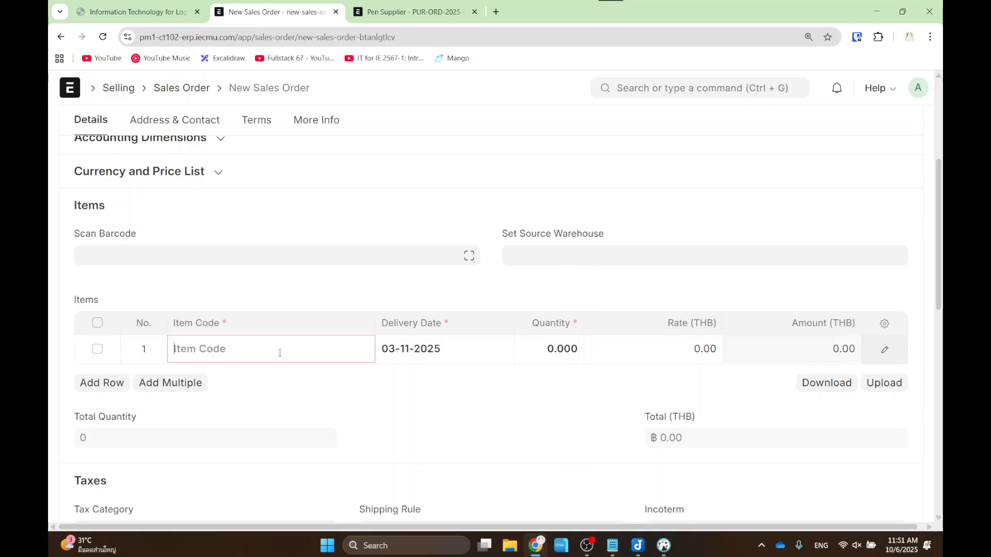
{"action": "type", "text": "pen"}
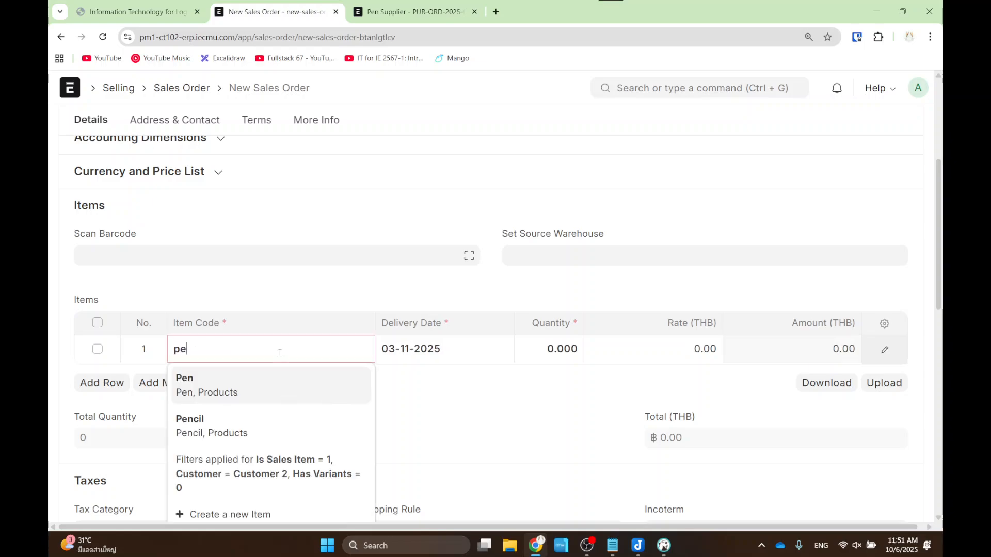
{"action": "left_click", "coordinate": [274, 388]}
{"action": "left_click", "coordinate": [568, 347]}
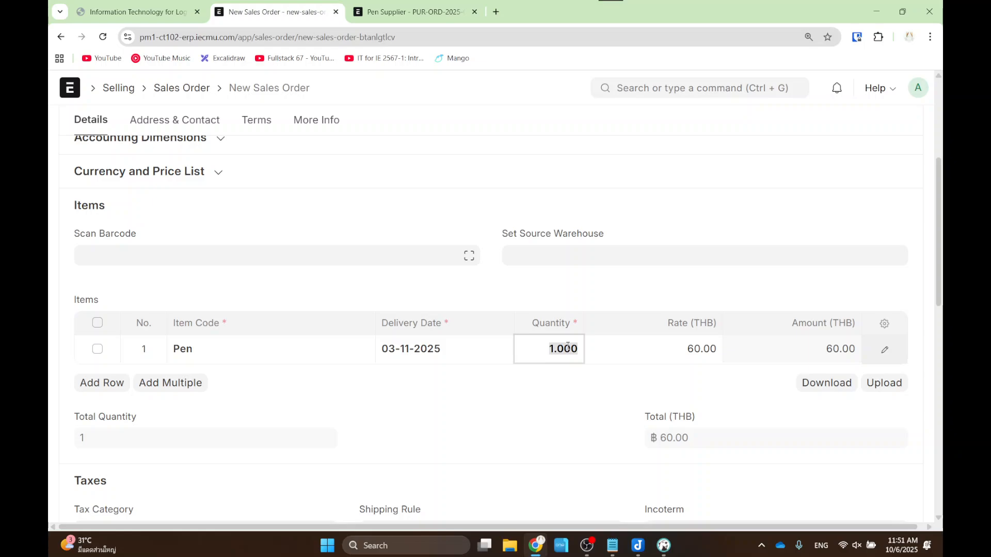
{"action": "type", "text": "30"}
{"action": "left_click_drag", "start_coordinate": [643, 295], "coordinate": [755, 382]}
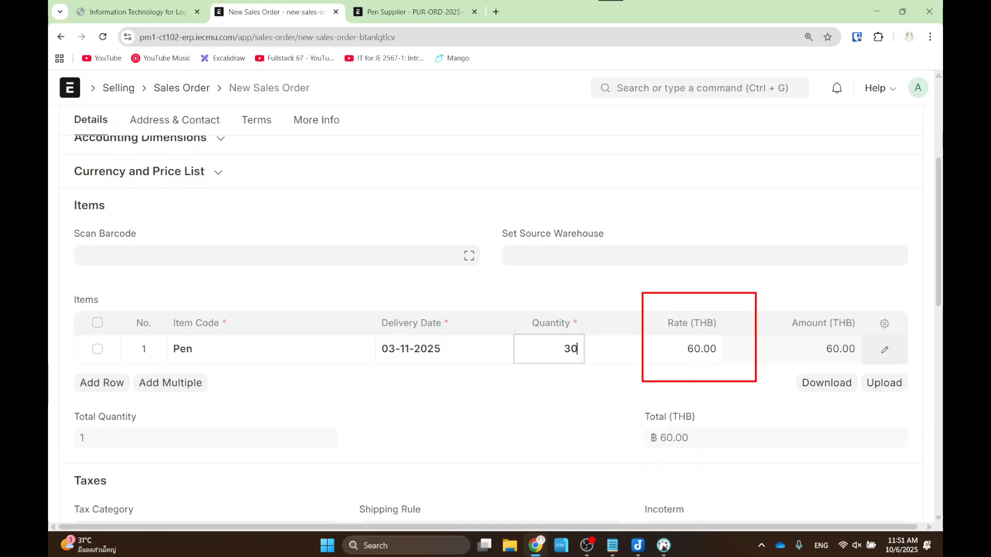
{"action": "left_click", "coordinate": [687, 346]}
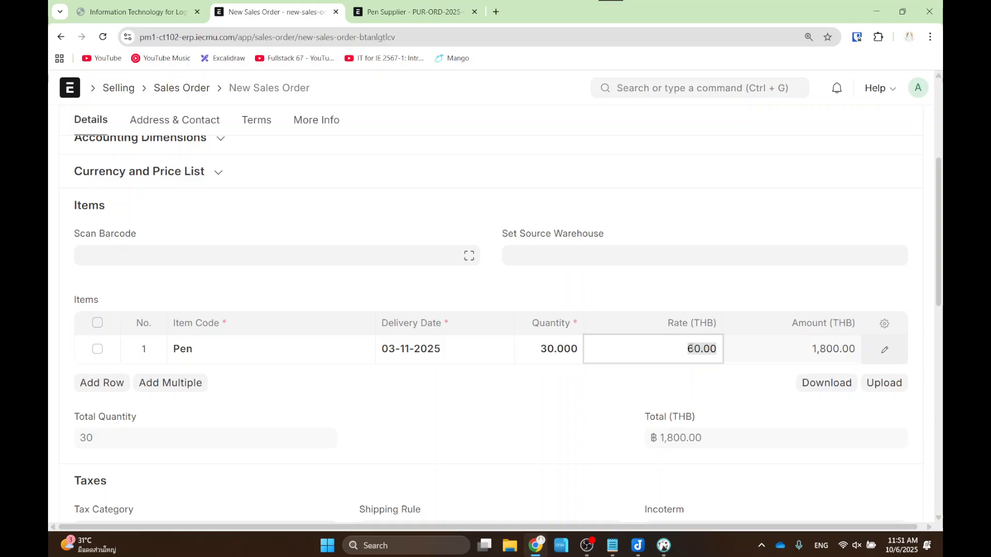
{"action": "type", "text": "80"}
{"action": "left_click", "coordinate": [774, 285]}
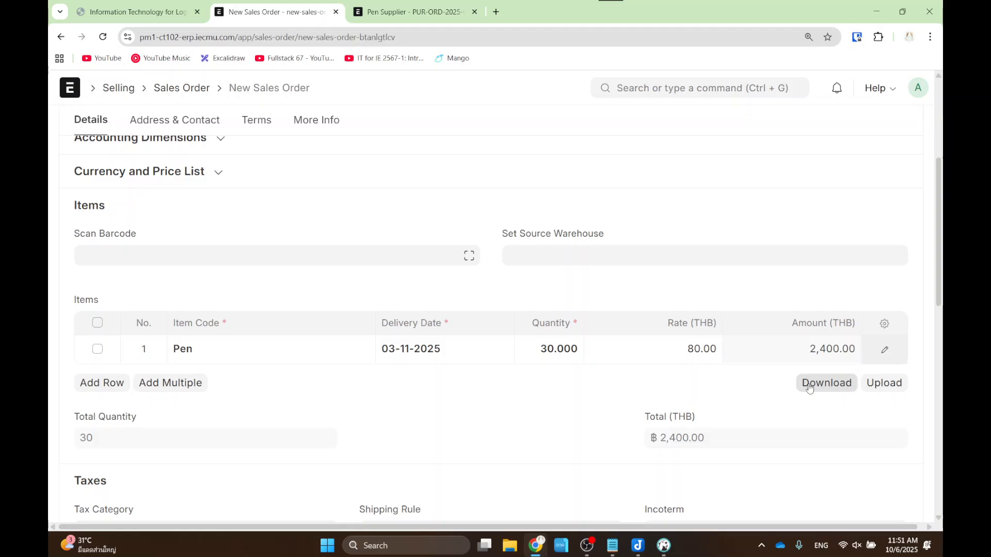
- Save and submit the 2,400.00 sales order, then bring up the Sales Flow slide
{"action": "scroll", "coordinate": [808, 388], "scroll_direction": "up", "scroll_amount": 5}
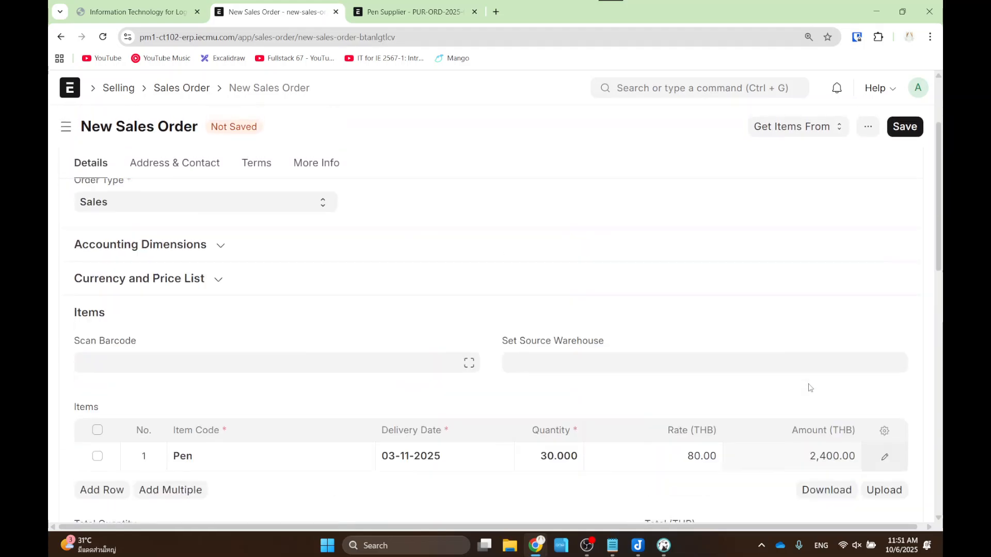
{"action": "left_click", "coordinate": [914, 131]}
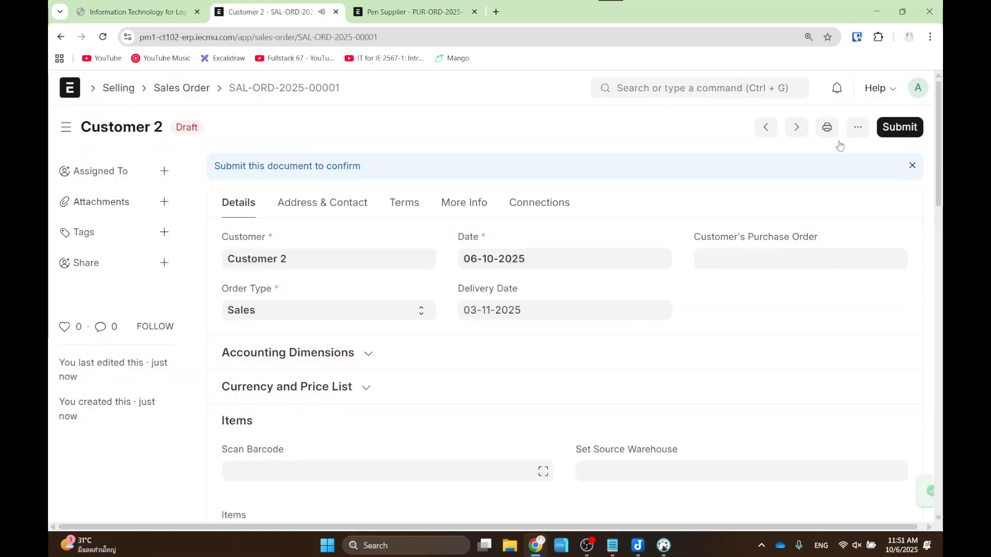
{"action": "left_click", "coordinate": [899, 126]}
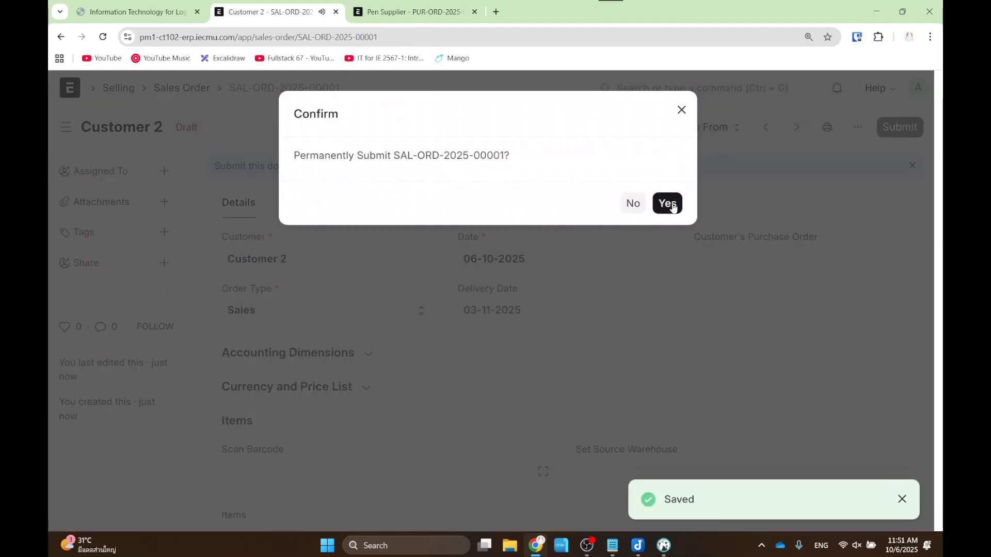
{"action": "left_click", "coordinate": [667, 191]}
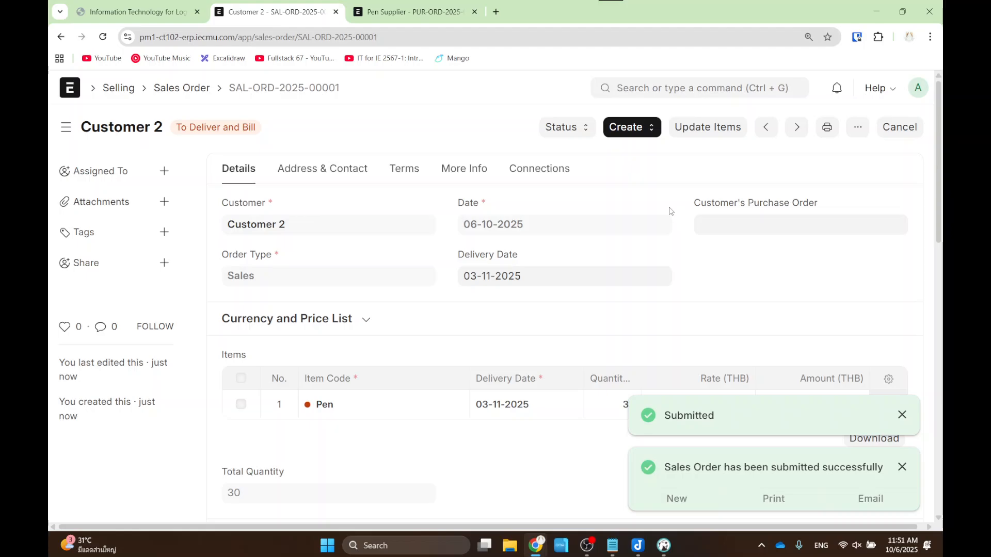
{"action": "left_click", "coordinate": [137, 11]}
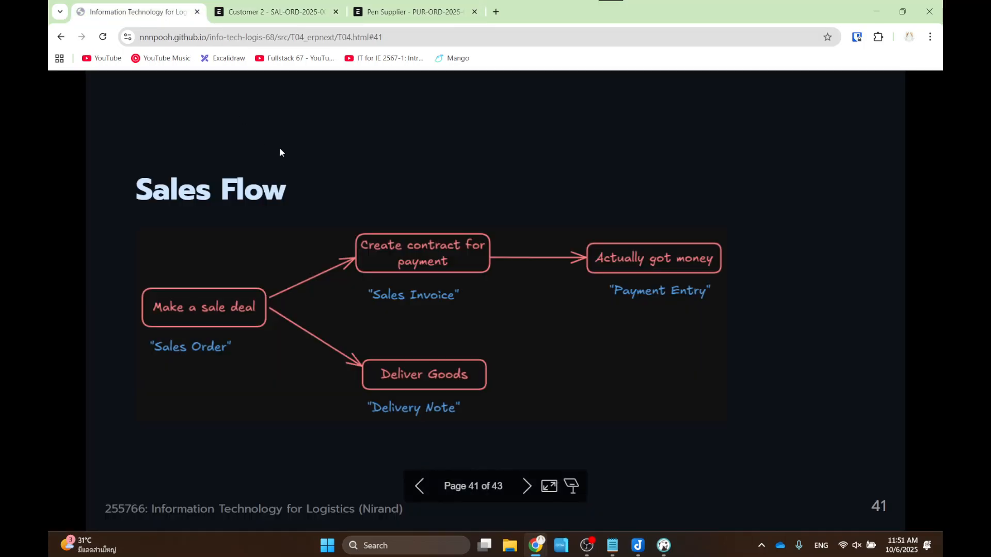
{"action": "left_click_drag", "start_coordinate": [315, 206], "coordinate": [765, 326]}
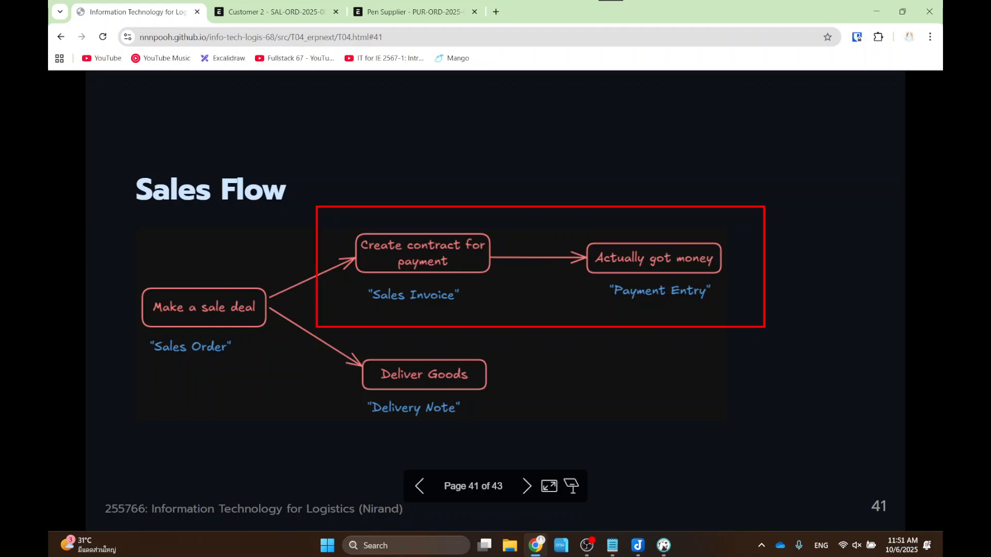
- Create a sales invoice from Customer 2's submitted Pen sales order
{"action": "left_click", "coordinate": [288, 13]}
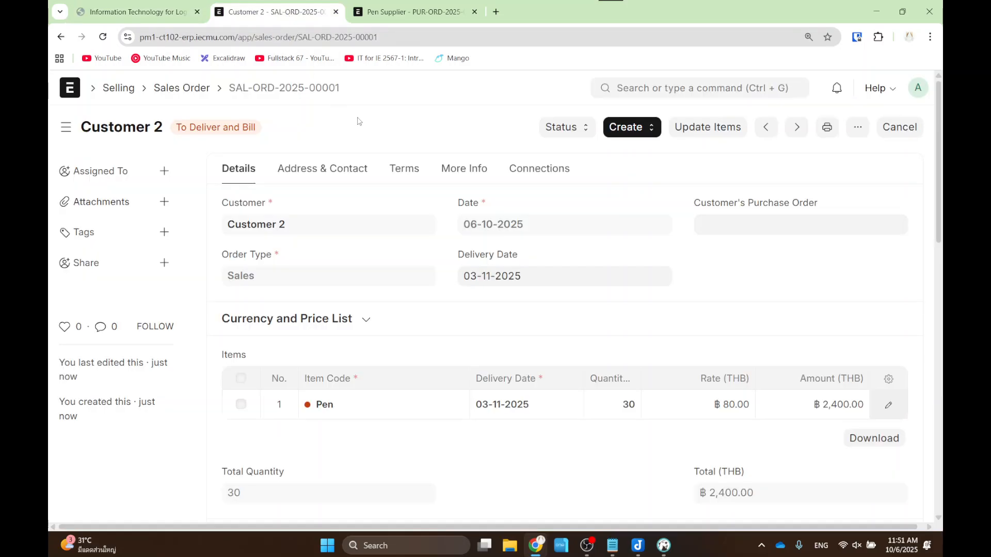
{"action": "left_click", "coordinate": [645, 136]}
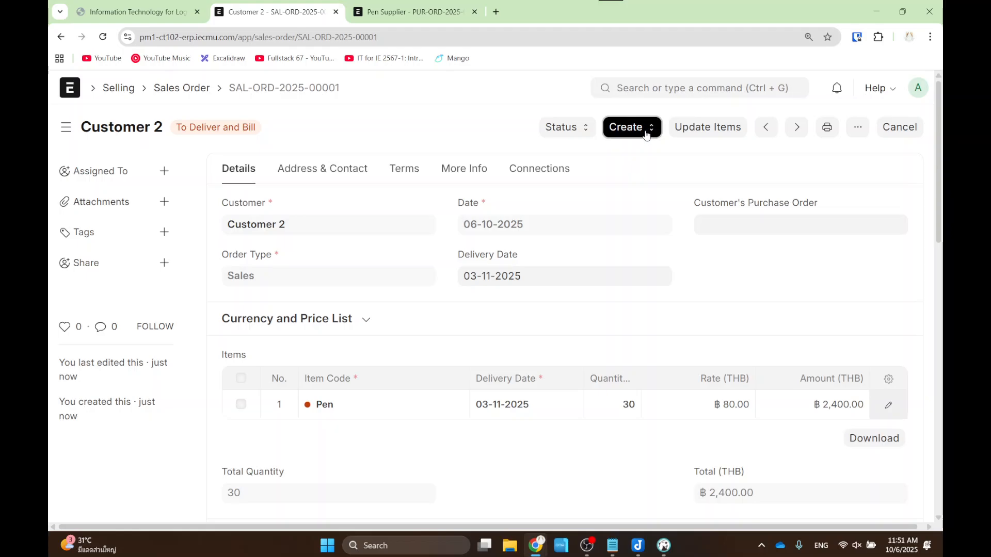
{"action": "left_click_drag", "start_coordinate": [593, 204], "coordinate": [697, 227]}
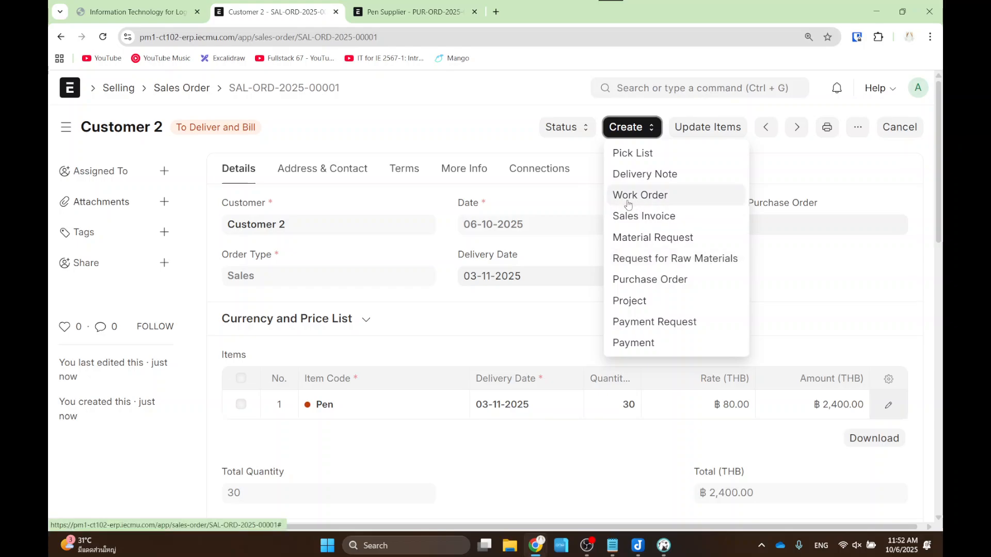
{"action": "left_click", "coordinate": [629, 221]}
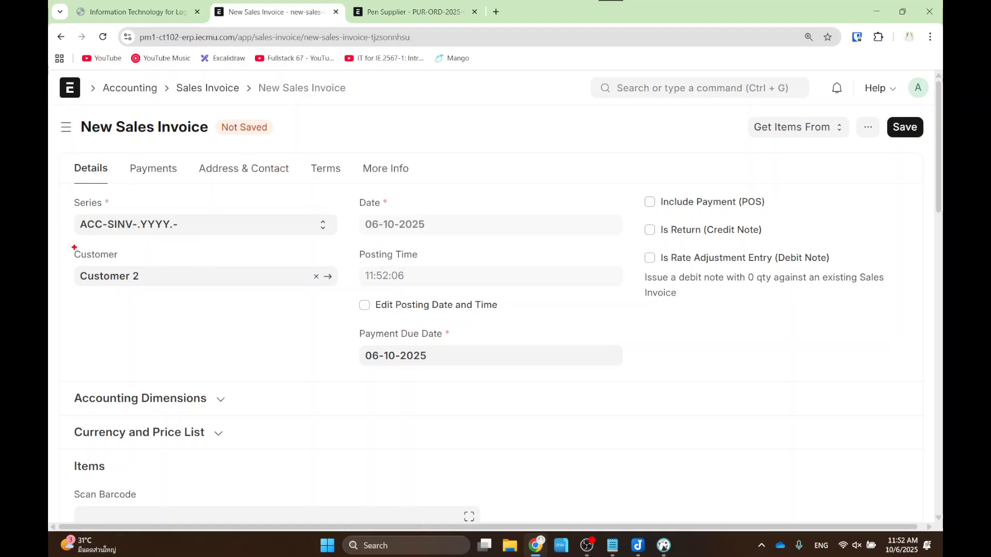
{"action": "left_click_drag", "start_coordinate": [58, 245], "coordinate": [203, 298]}
{"action": "scroll", "coordinate": [246, 303], "scroll_direction": "down", "scroll_amount": 8}
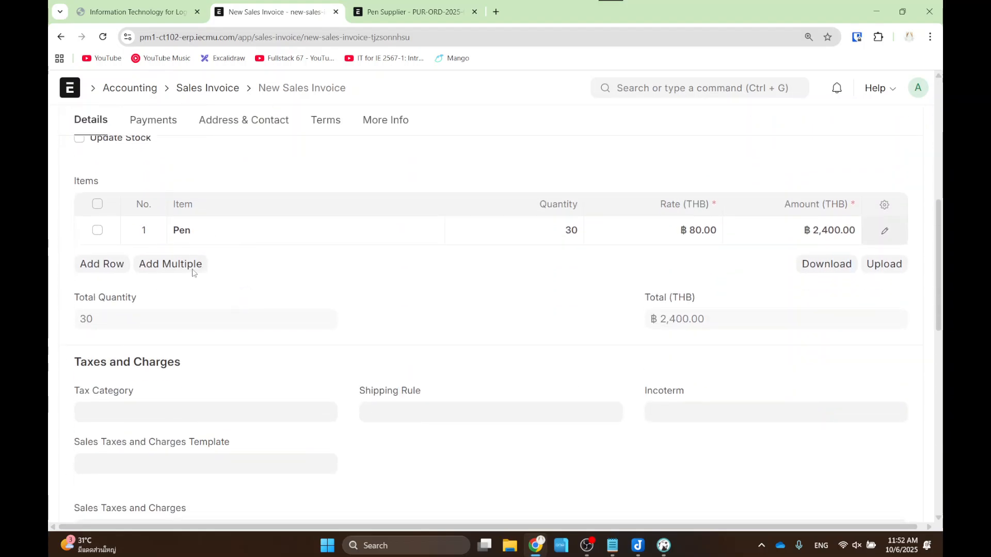
{"action": "mouse_move", "coordinate": [154, 193]}
{"action": "left_mouse_down"}
{"action": "mouse_move", "coordinate": [718, 282]}
{"action": "mouse_move", "coordinate": [907, 268]}
{"action": "left_mouse_up"}
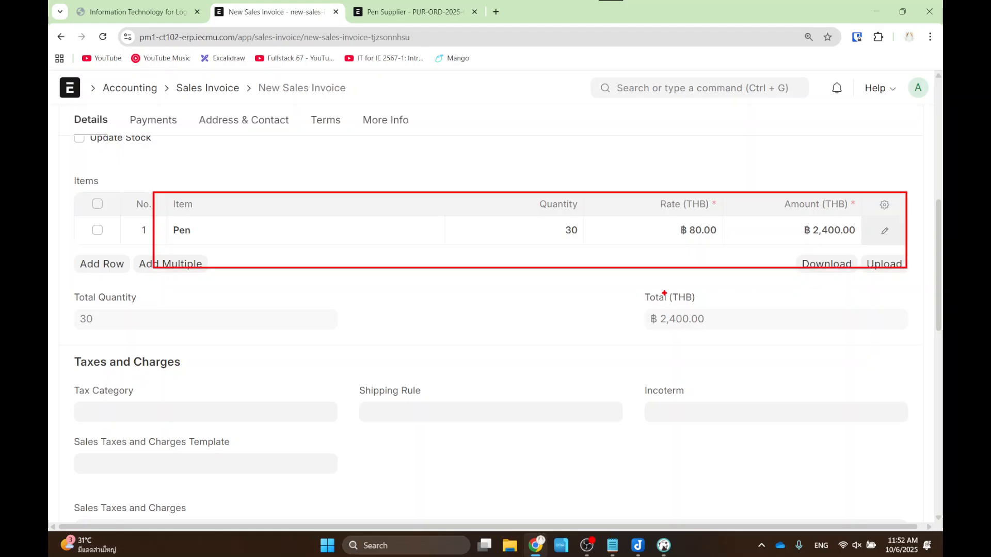
{"action": "left_click_drag", "start_coordinate": [628, 280], "coordinate": [721, 344]}
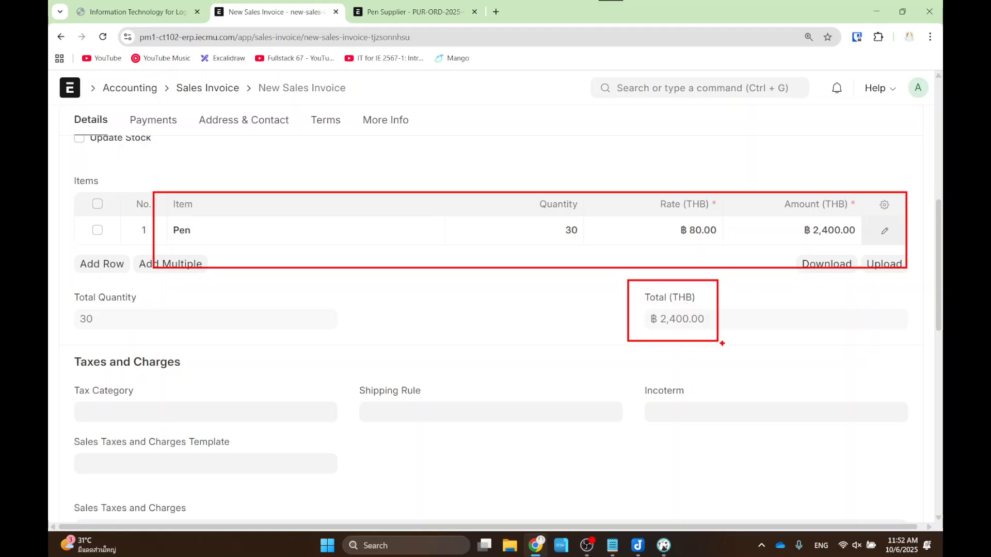
{"action": "scroll", "coordinate": [735, 308], "scroll_direction": "up", "scroll_amount": 10}
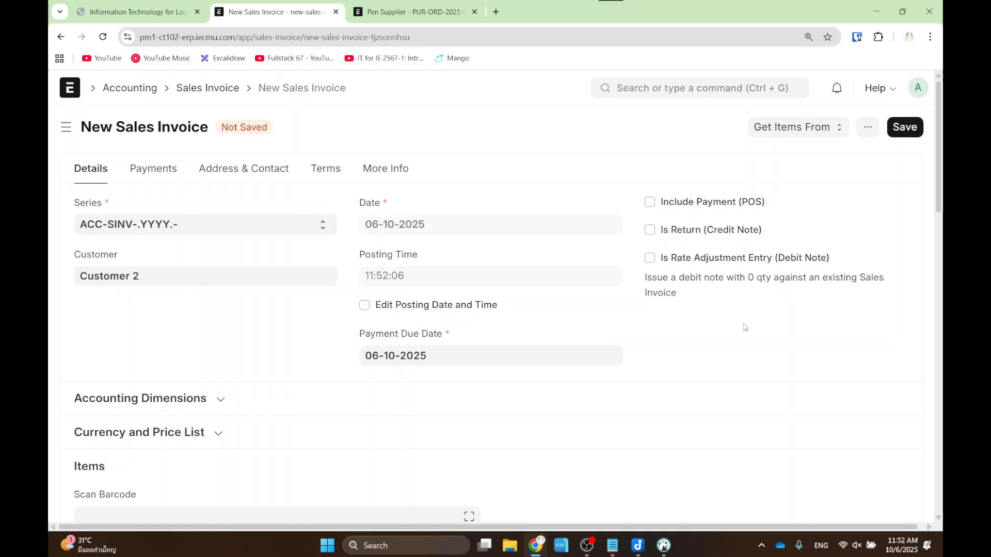
- Save and submit invoice ACC-SINV-2025-00001, then show its print preview
{"action": "left_click", "coordinate": [904, 127]}
{"action": "left_click", "coordinate": [884, 128]}
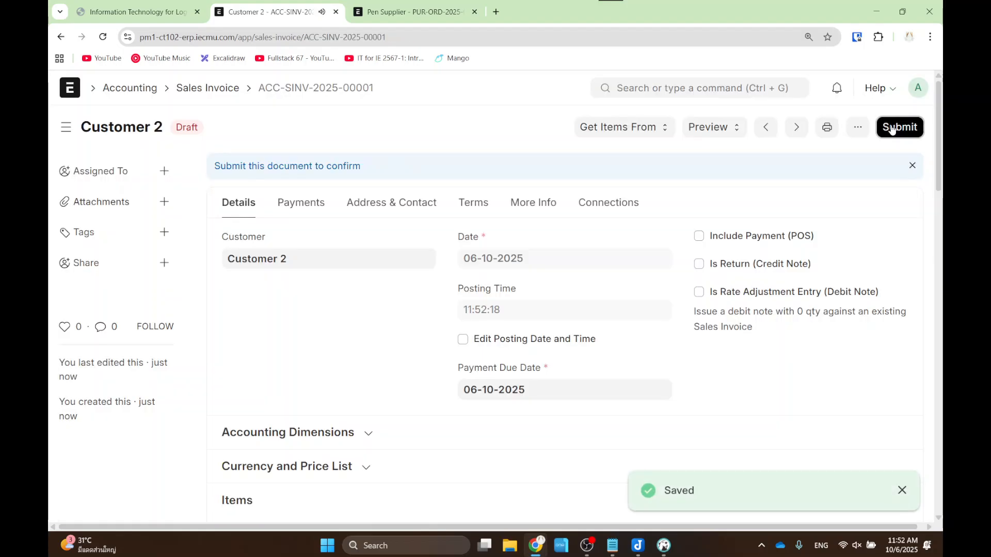
{"action": "left_click", "coordinate": [665, 201]}
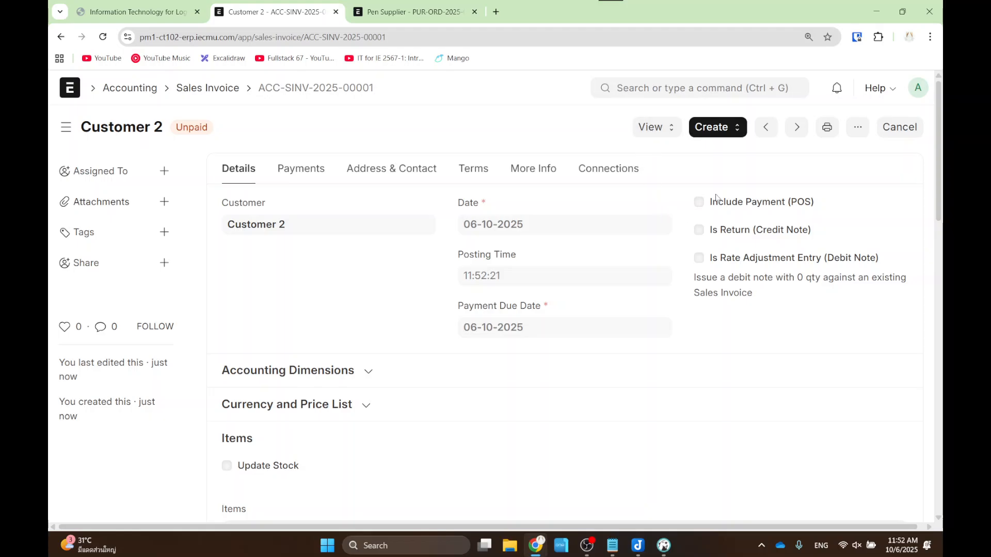
{"action": "left_click", "coordinate": [827, 129]}
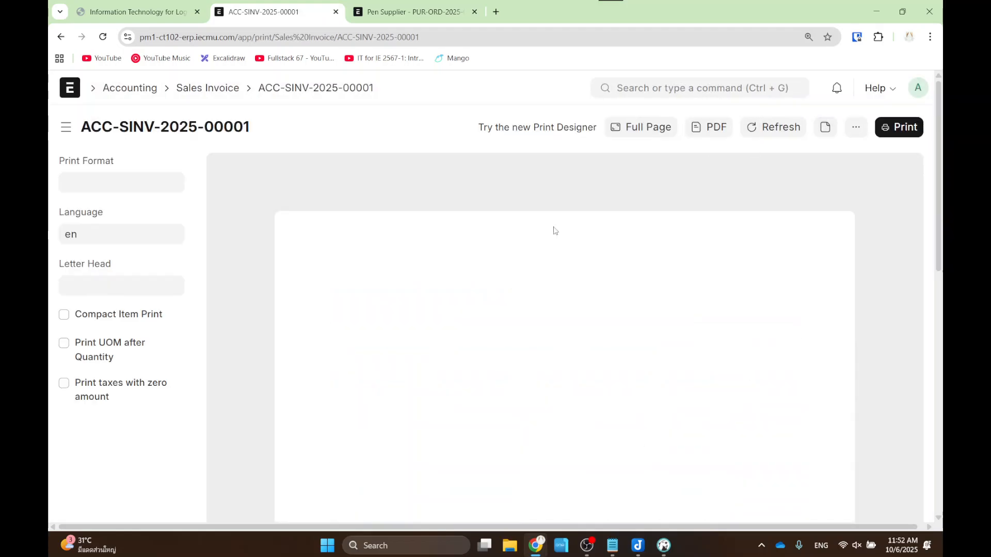
- Scroll through the ACC-SINV-2025-00001 print preview, then go back to the invoice form
{"action": "scroll", "coordinate": [686, 291], "scroll_direction": "down", "scroll_amount": 6}
{"action": "scroll", "coordinate": [685, 291], "scroll_direction": "up", "scroll_amount": 6}
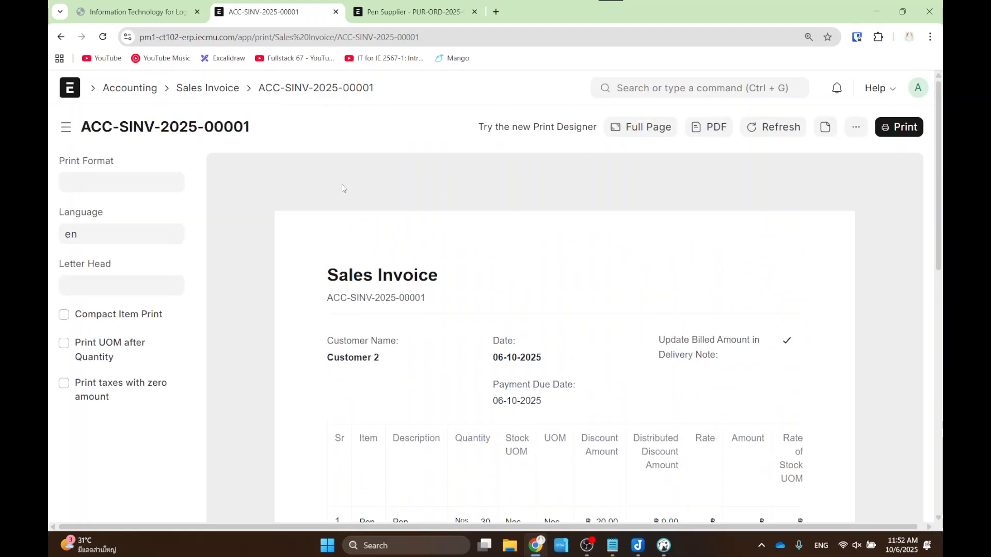
{"action": "scroll", "coordinate": [562, 326], "scroll_direction": "down", "scroll_amount": 6}
{"action": "scroll", "coordinate": [545, 234], "scroll_direction": "up", "scroll_amount": 6}
{"action": "scroll", "coordinate": [544, 234], "scroll_direction": "down", "scroll_amount": 5}
{"action": "scroll", "coordinate": [593, 213], "scroll_direction": "up", "scroll_amount": 4}
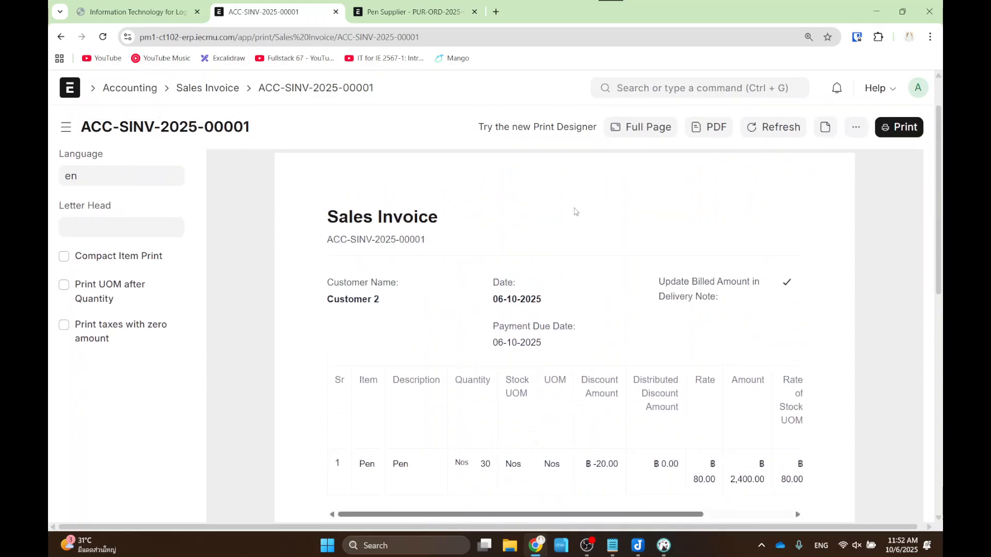
{"action": "left_click", "coordinate": [857, 129]}
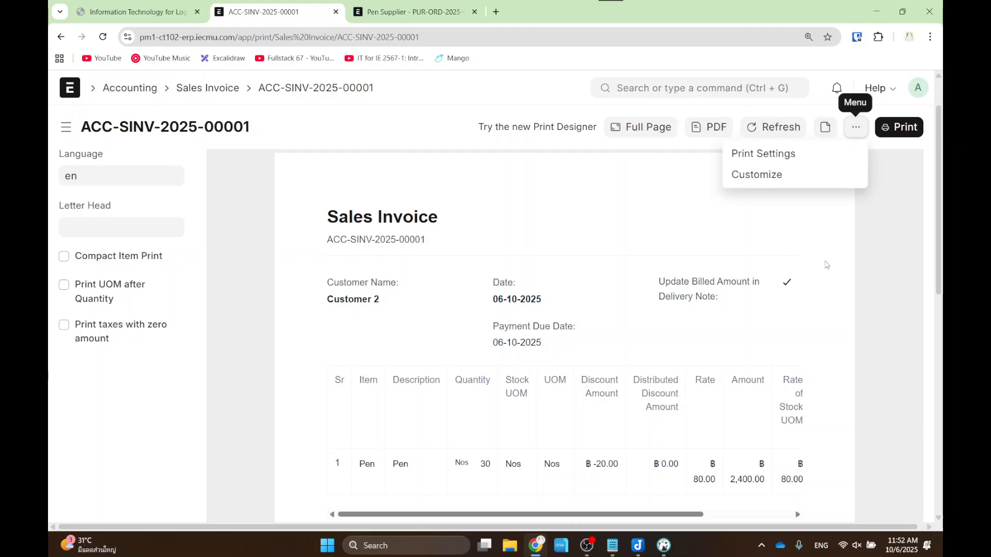
{"action": "left_click", "coordinate": [61, 37]}
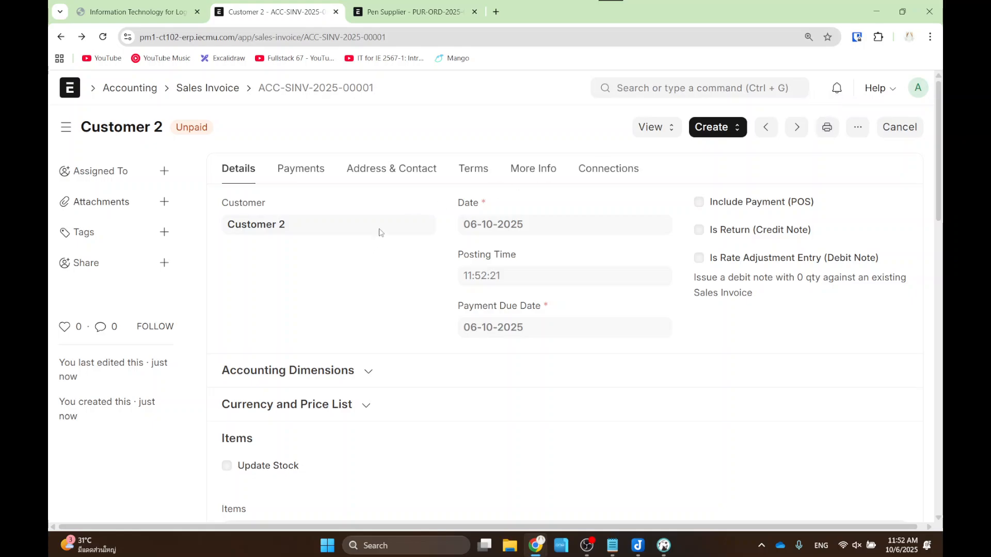
- Open the ERPNext site's home page in a new tab using the invoice's trimmed address
{"action": "left_click", "coordinate": [496, 11]}
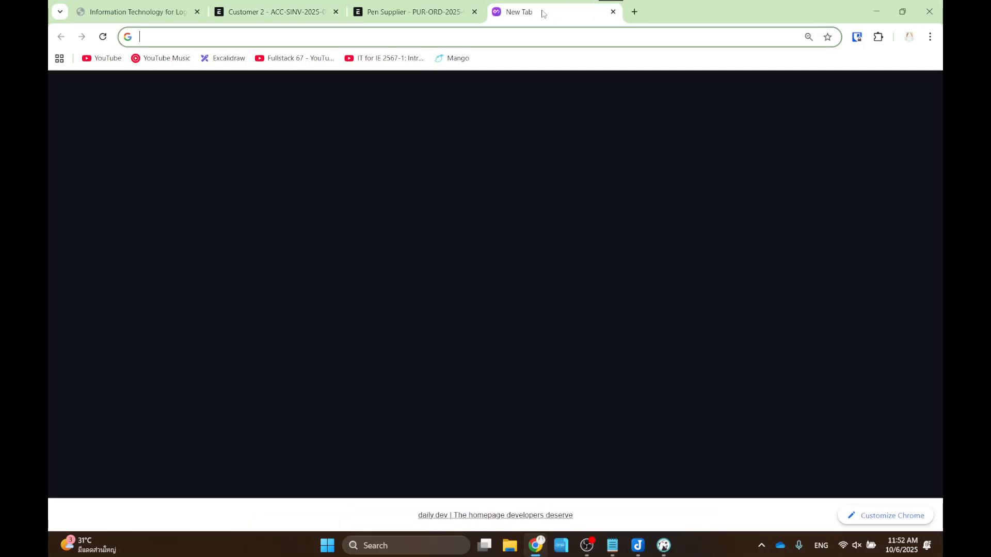
{"action": "left_click_drag", "start_coordinate": [541, 11], "coordinate": [439, 14]}
{"action": "left_click", "coordinate": [268, 11]}
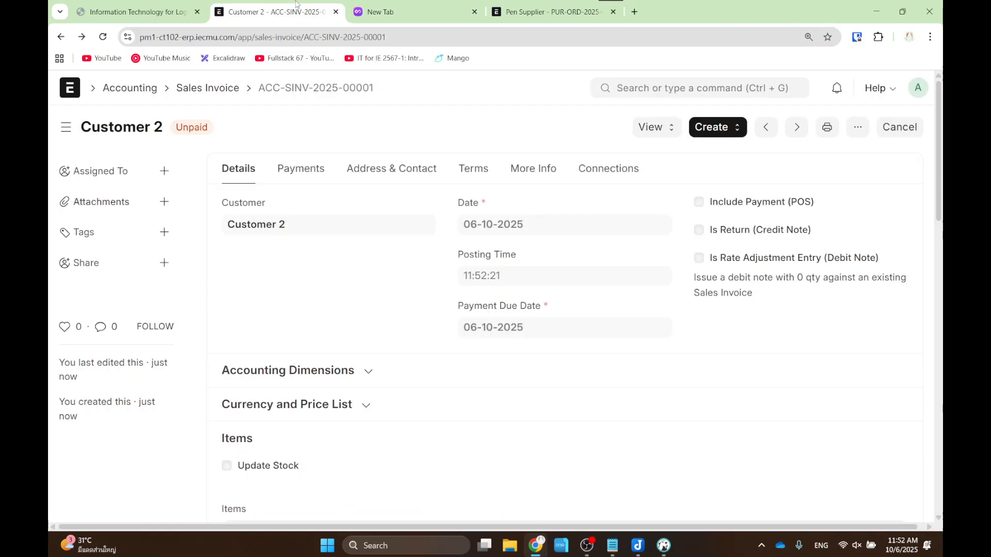
{"action": "left_click", "coordinate": [172, 40]}
{"action": "key", "text": "ctrl+c"}
{"action": "left_click", "coordinate": [377, 11]}
{"action": "left_click", "coordinate": [352, 34]}
{"action": "key", "text": "ctrl+v"}
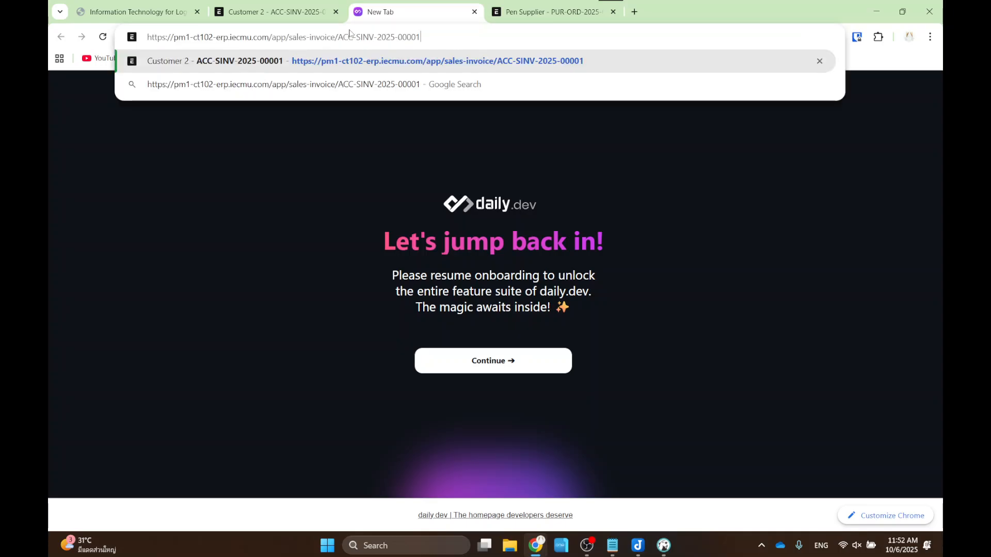
{"action": "left_click_drag", "start_coordinate": [275, 37], "coordinate": [421, 37]}
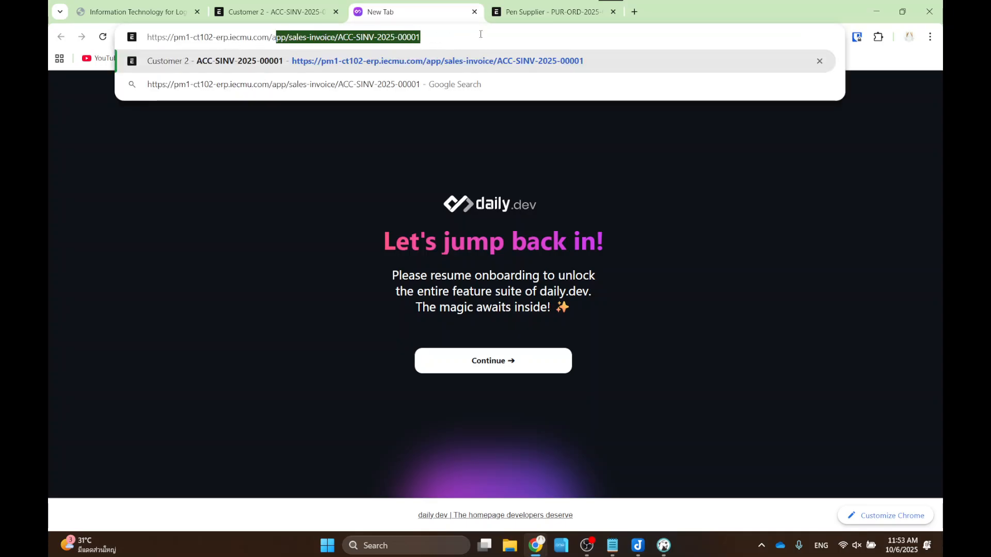
{"action": "key", "text": "BackSpace"}
{"action": "key", "text": "Return"}
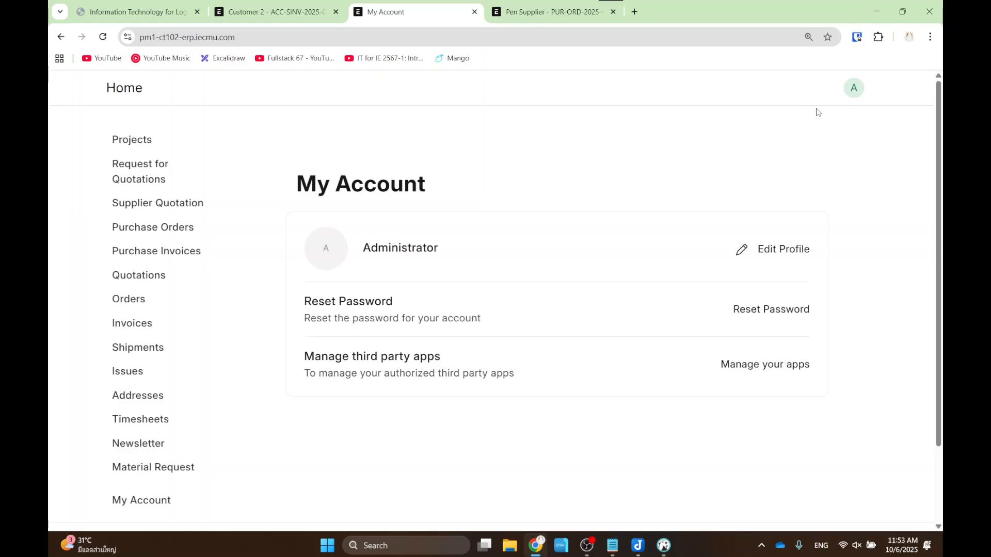
- Switch to Desk and open the Stock Summary report to check Pen stock at Stores - IE
{"action": "left_click", "coordinate": [853, 87]}
{"action": "left_click", "coordinate": [823, 163]}
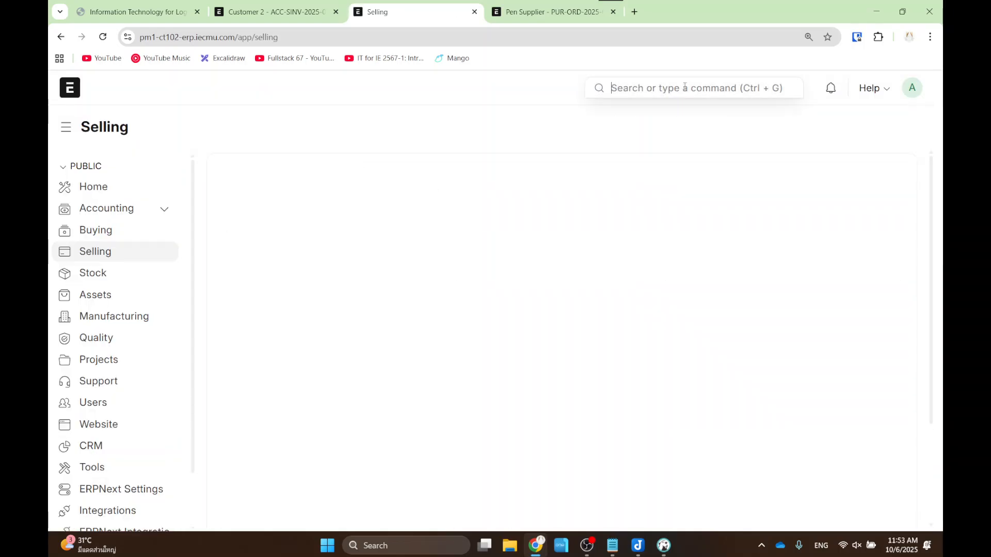
{"action": "left_click", "coordinate": [684, 86]}
{"action": "type", "text": "stock sum"}
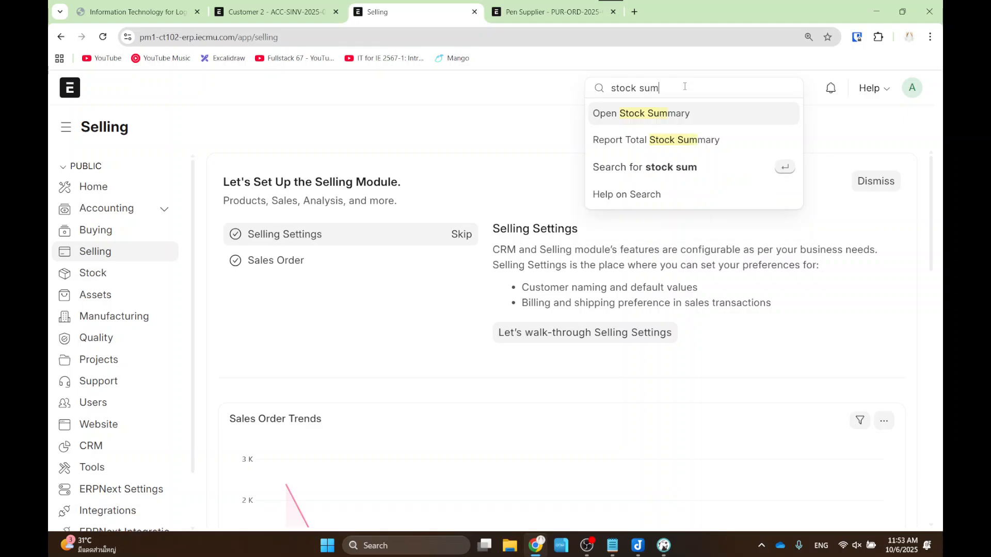
{"action": "key", "text": "Return"}
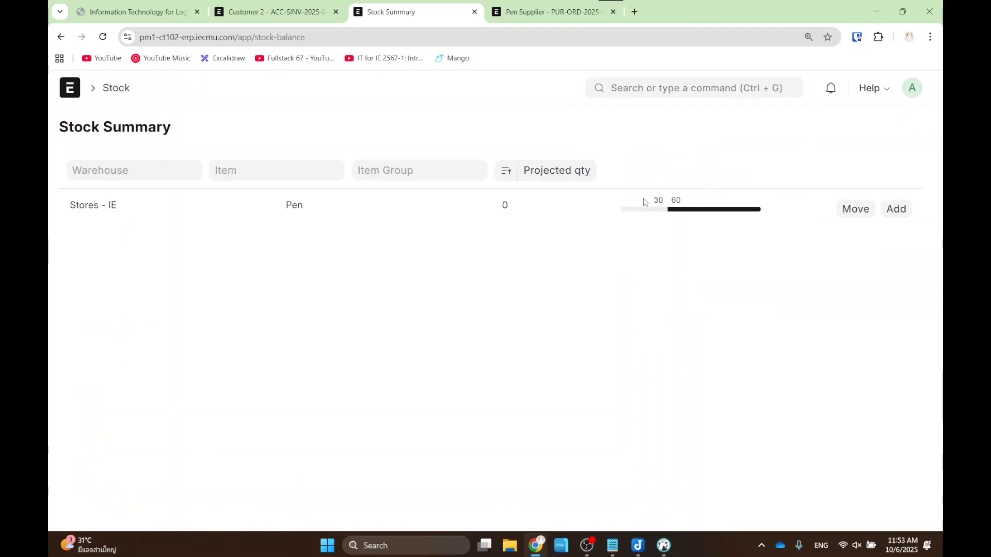
{"action": "left_click_drag", "start_coordinate": [641, 188], "coordinate": [668, 210]}
{"action": "key", "text": "Escape"}
{"action": "key", "text": "ctrl+1"}
{"action": "left_click", "coordinate": [652, 200]}
{"action": "mouse_move", "coordinate": [639, 172]}
{"action": "left_mouse_down"}
{"action": "mouse_move", "coordinate": [692, 232]}
{"action": "mouse_move", "coordinate": [653, 189]}
{"action": "left_mouse_up"}
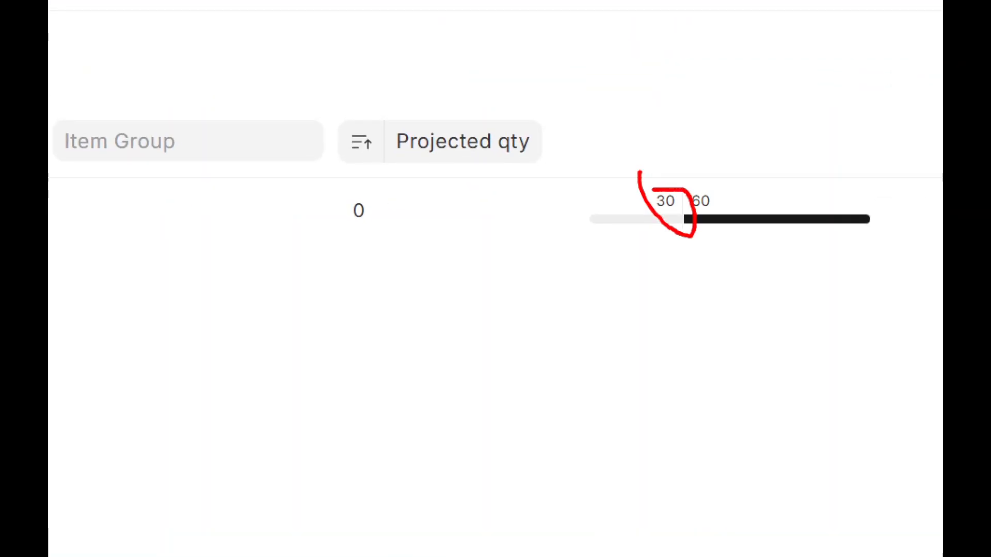
{"action": "key", "text": "Escape"}
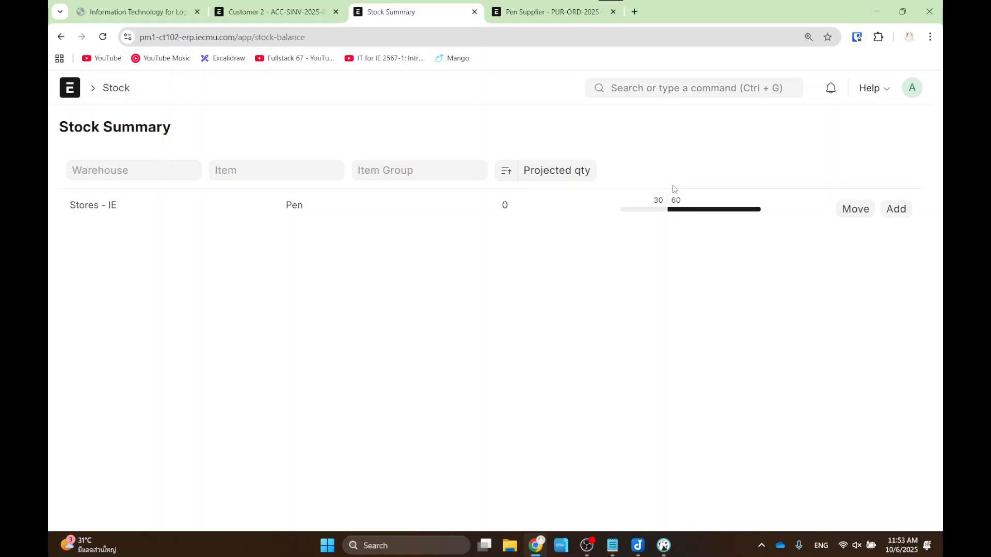
- Compare the invoice and Stock Summary tabs, then return to the Customer 2 sales invoice
{"action": "left_click", "coordinate": [268, 12]}
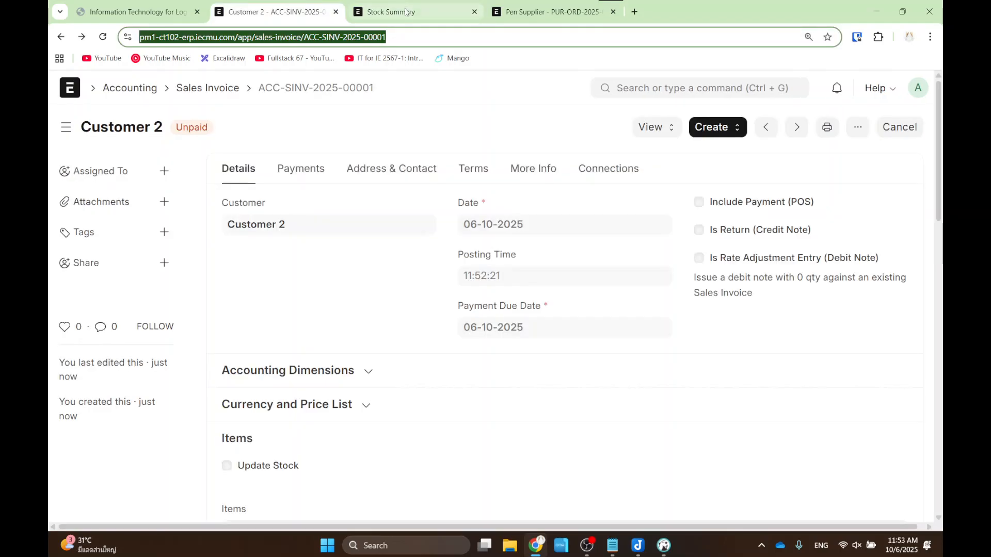
{"action": "left_click", "coordinate": [404, 12]}
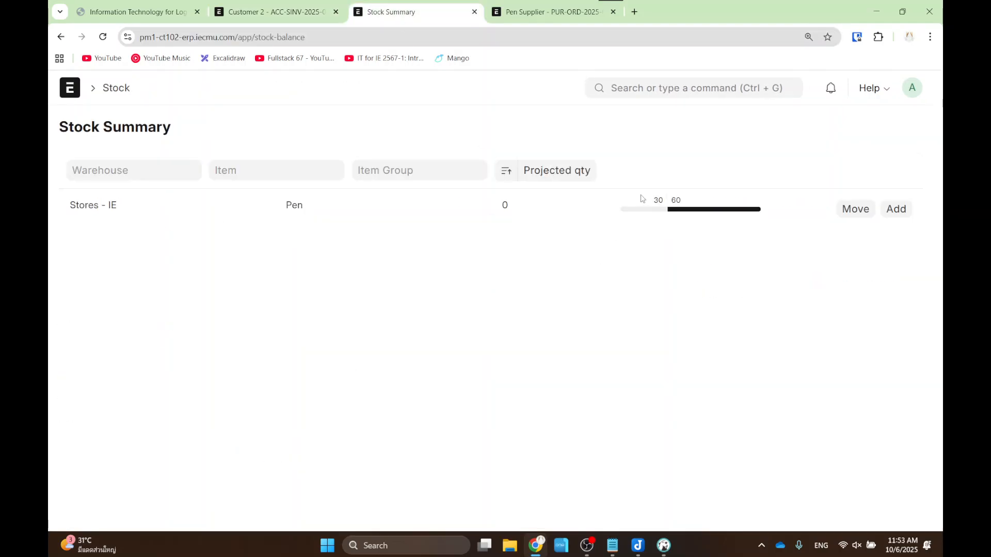
{"action": "key", "text": "ctrl+2"}
{"action": "left_click", "coordinate": [318, 9]}
{"action": "scroll", "coordinate": [419, 216], "scroll_direction": "down", "scroll_amount": 3}
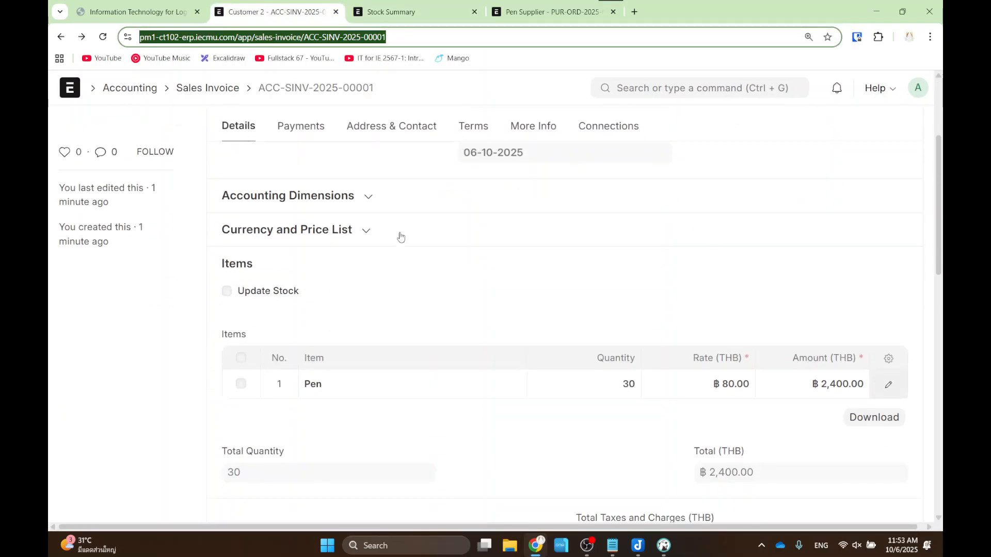
{"action": "scroll", "coordinate": [391, 247], "scroll_direction": "up", "scroll_amount": 3}
- Mark the Sales Invoice and Payment Entry boxes on the slide, then show the invoice's Create options
{"action": "left_click", "coordinate": [187, 15]}
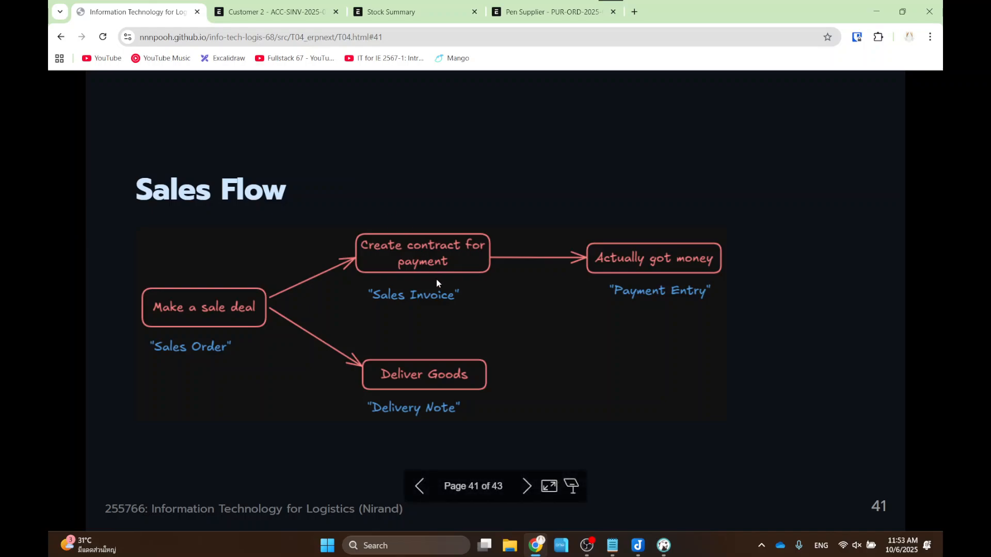
{"action": "mouse_move", "coordinate": [336, 210]}
{"action": "left_mouse_down"}
{"action": "mouse_move", "coordinate": [425, 276]}
{"action": "mouse_move", "coordinate": [519, 319]}
{"action": "left_mouse_up"}
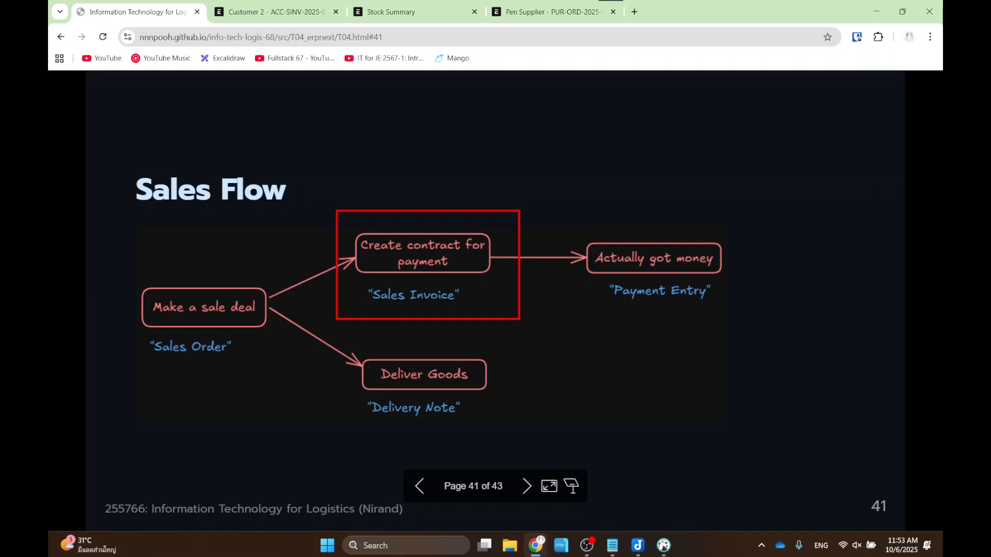
{"action": "key", "text": "Escape"}
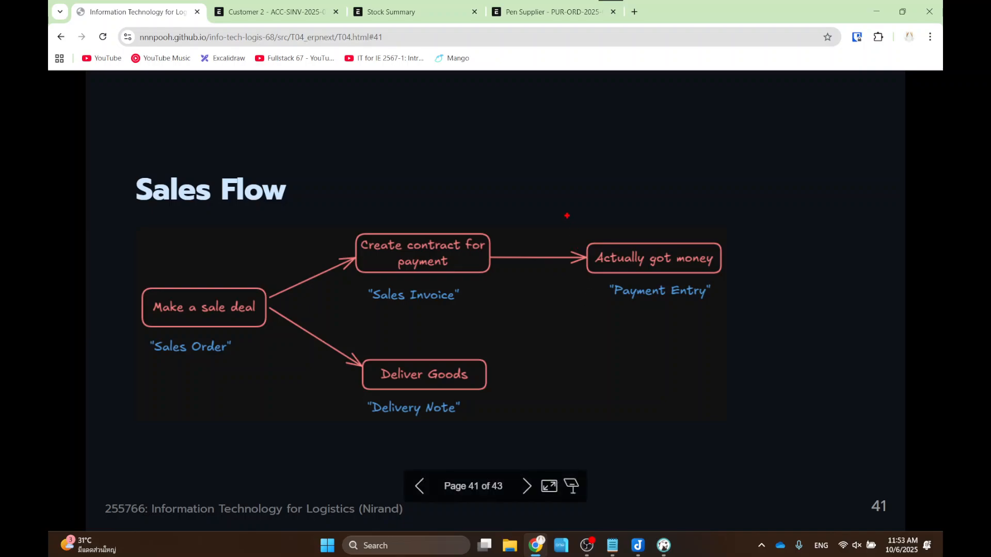
{"action": "left_click_drag", "start_coordinate": [566, 215], "coordinate": [768, 321]}
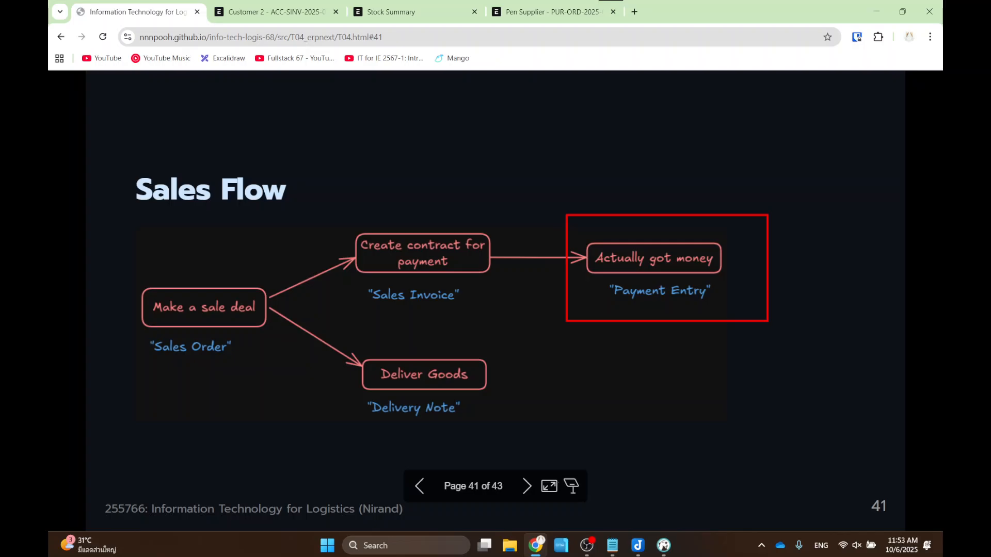
{"action": "left_click", "coordinate": [276, 12]}
{"action": "left_click", "coordinate": [722, 133]}
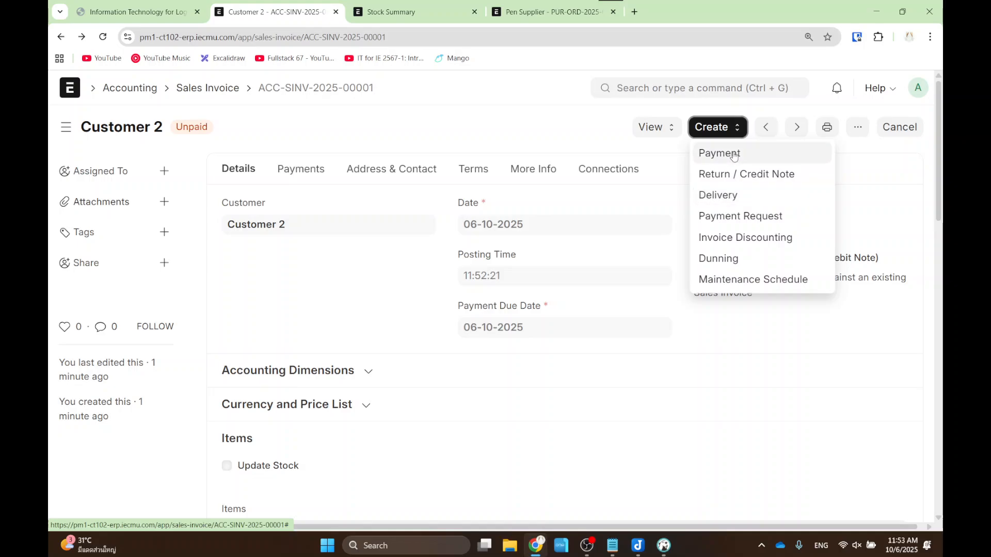
- Start a payment entry against the invoice with payment type Receive and mode Cash
{"action": "left_click_drag", "start_coordinate": [690, 143], "coordinate": [754, 166]}
{"action": "left_click", "coordinate": [730, 159]}
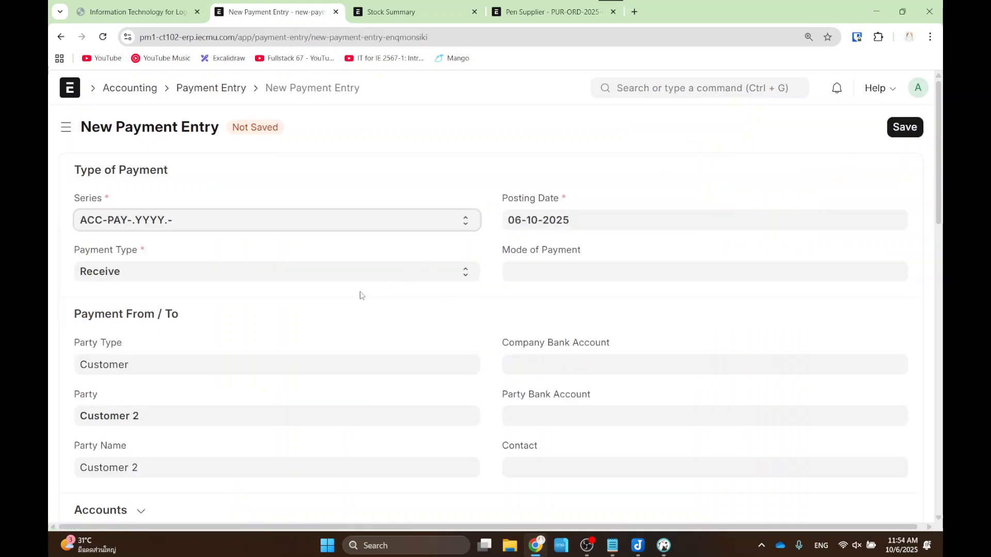
{"action": "left_click_drag", "start_coordinate": [112, 268], "coordinate": [168, 294]}
{"action": "left_click", "coordinate": [166, 279]}
{"action": "left_click", "coordinate": [158, 269]}
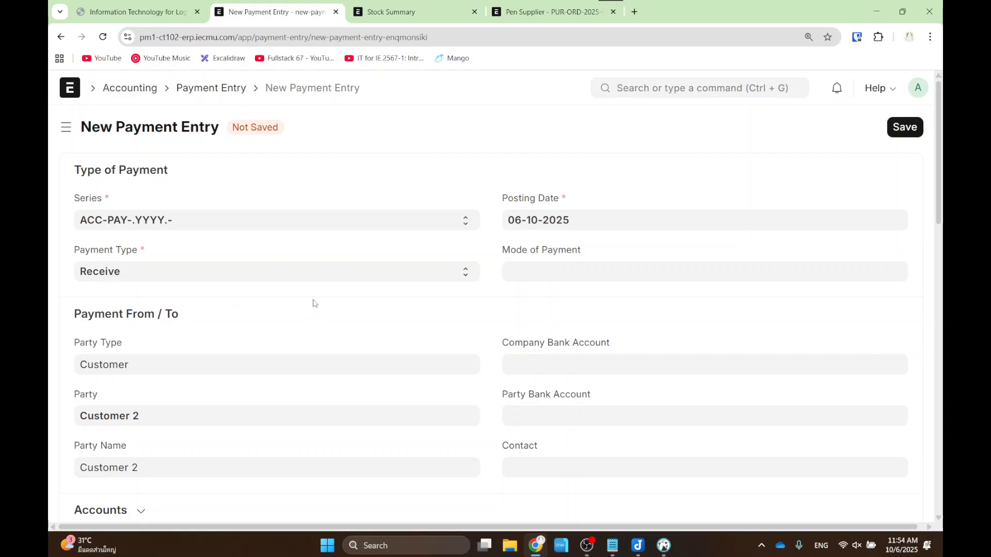
{"action": "left_click", "coordinate": [539, 273]}
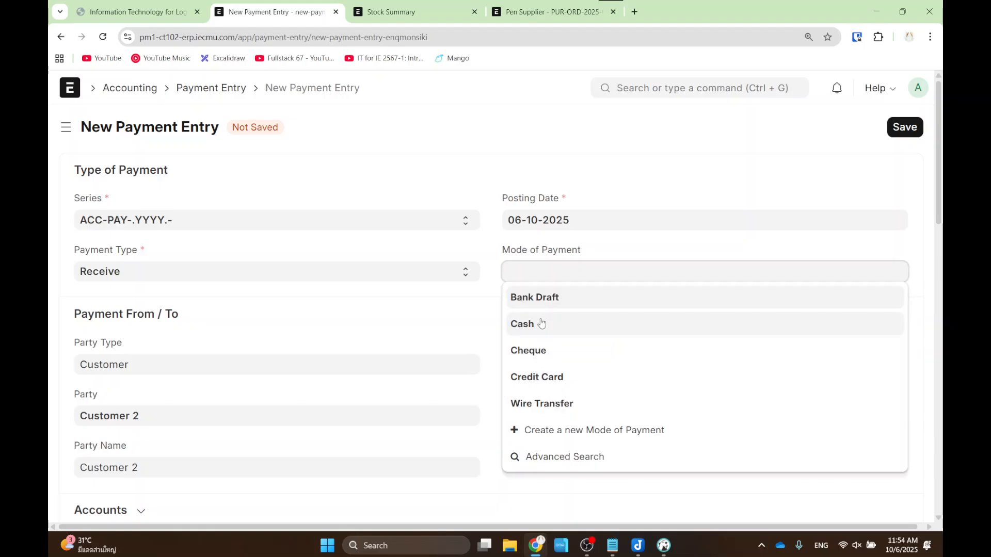
{"action": "left_click", "coordinate": [539, 322]}
{"action": "scroll", "coordinate": [538, 318], "scroll_direction": "down", "scroll_amount": 10}
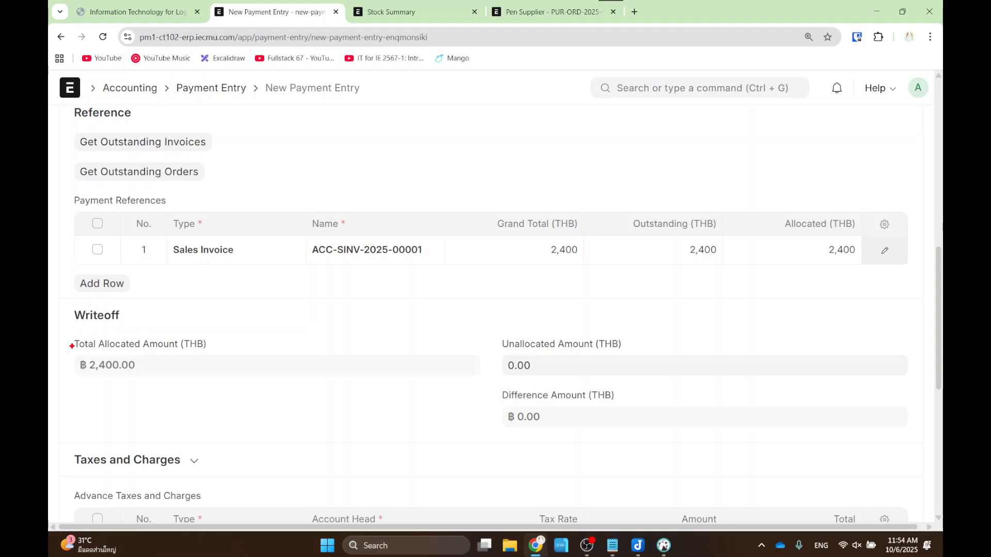
{"action": "left_click_drag", "start_coordinate": [71, 339], "coordinate": [162, 384]}
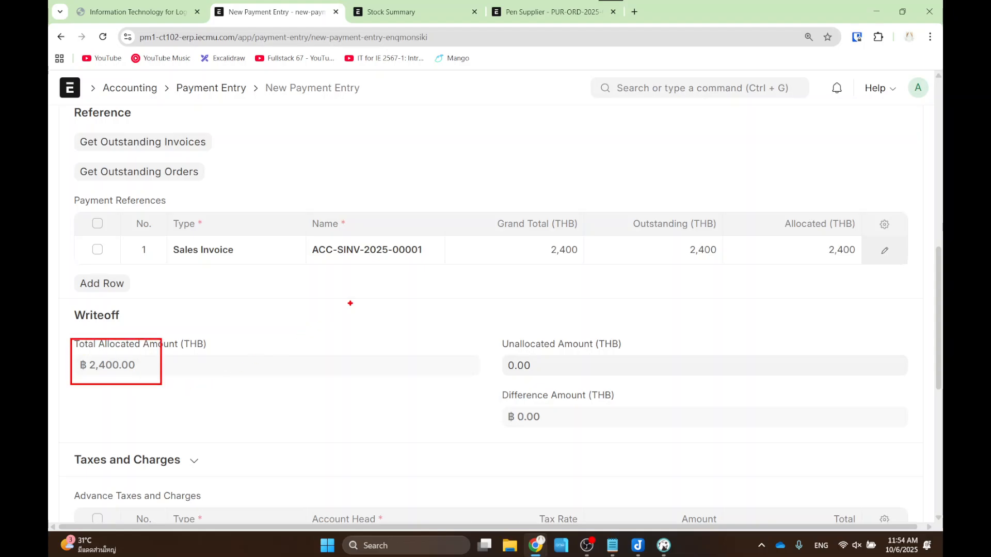
{"action": "key", "text": "Escape"}
{"action": "scroll", "coordinate": [606, 295], "scroll_direction": "up", "scroll_amount": 2}
{"action": "scroll", "coordinate": [607, 296], "scroll_direction": "up", "scroll_amount": 10}
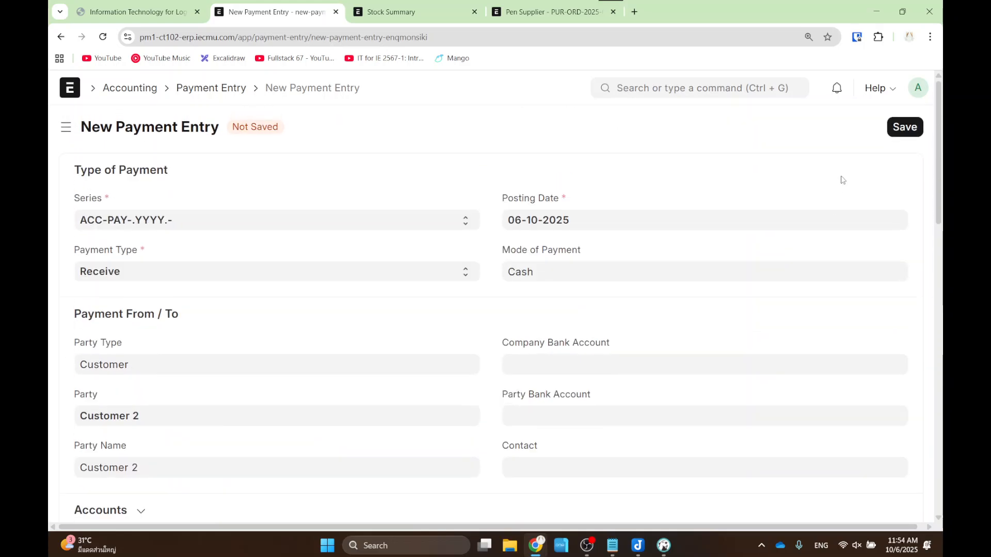
- Save and submit payment entry ACC-PAY-2025-00003, then return to the Sales Flow slide
{"action": "left_click", "coordinate": [893, 127]}
{"action": "left_click", "coordinate": [890, 129]}
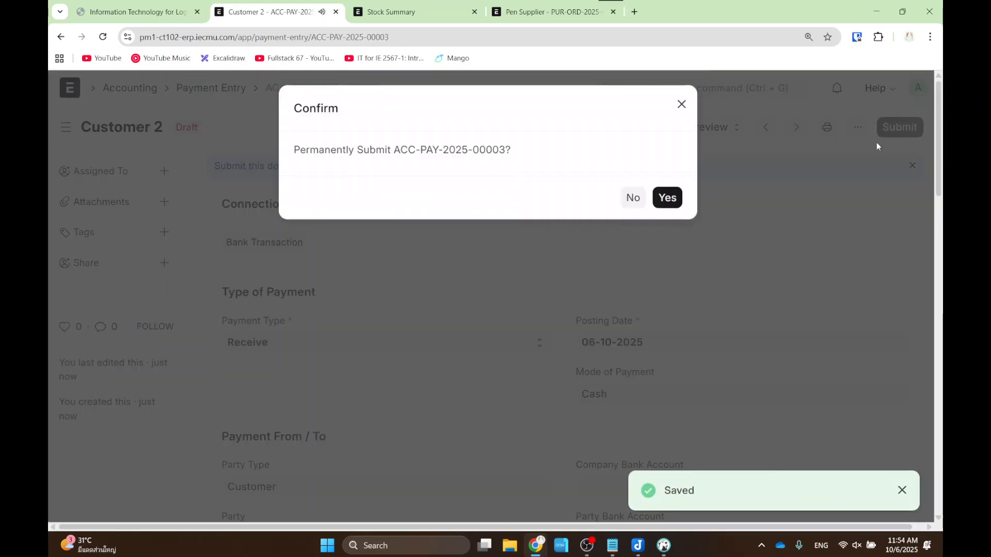
{"action": "left_click", "coordinate": [669, 203]}
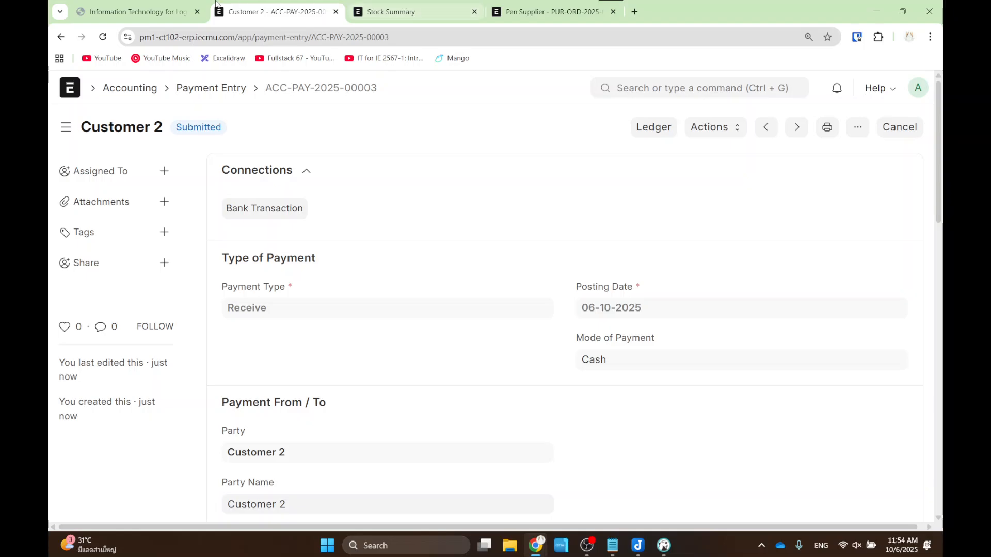
{"action": "left_click", "coordinate": [135, 11]}
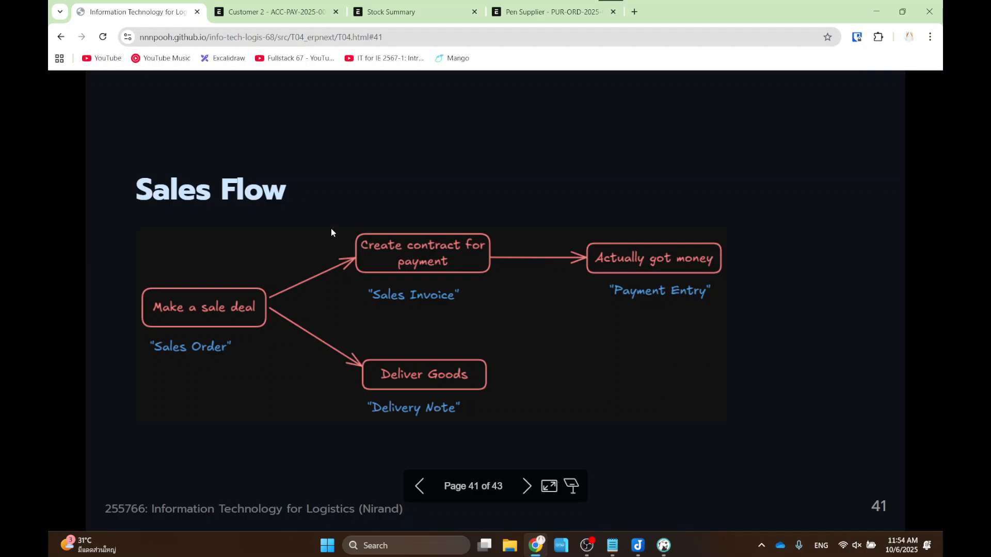
- Frame the Sales Invoice/Payment Entry and Delivery Note steps on the slide, then return to ERPNext
{"action": "mouse_move", "coordinate": [324, 208]}
{"action": "left_mouse_down"}
{"action": "mouse_move", "coordinate": [811, 316]}
{"action": "mouse_move", "coordinate": [739, 319]}
{"action": "left_mouse_up"}
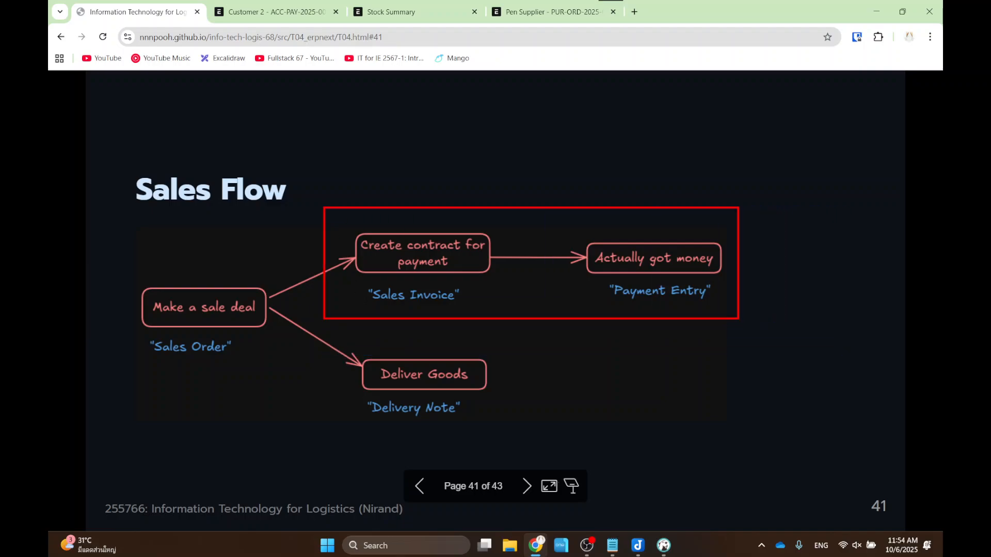
{"action": "key", "text": "Escape"}
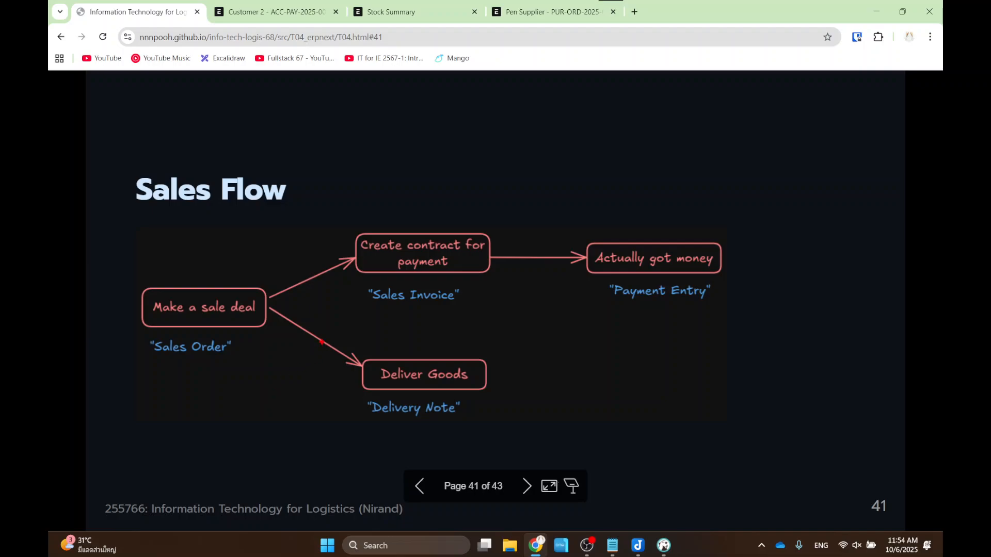
{"action": "left_click_drag", "start_coordinate": [321, 341], "coordinate": [554, 444]}
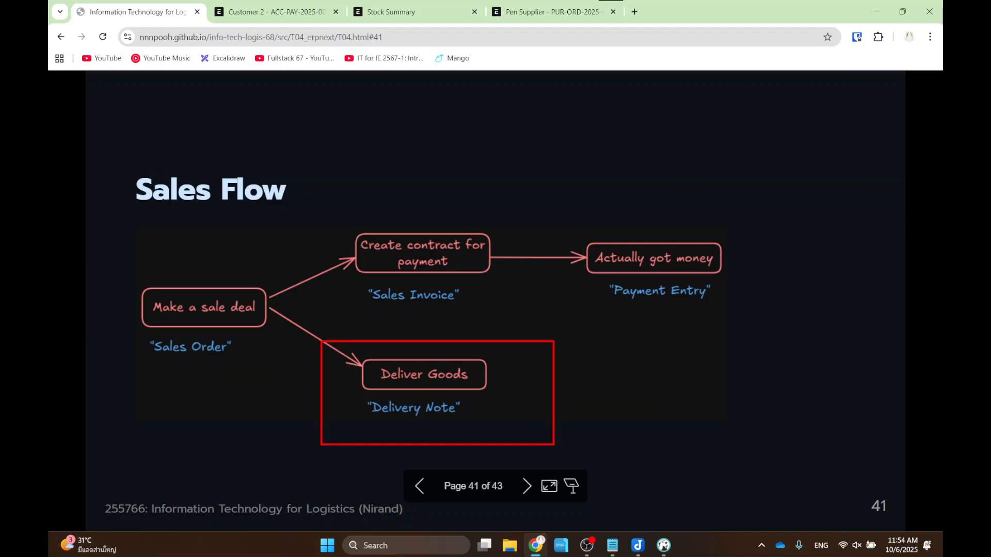
{"action": "key", "text": "Escape"}
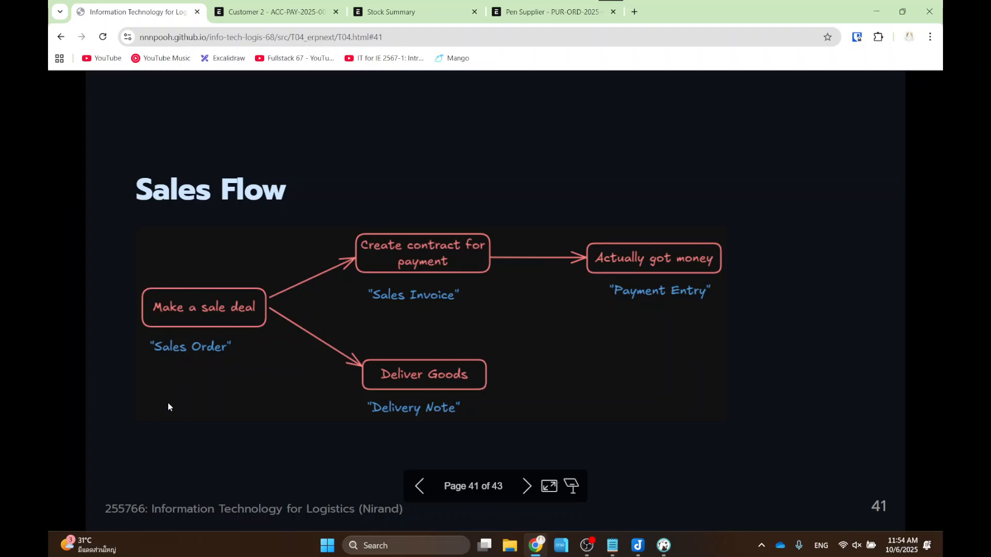
{"action": "left_click", "coordinate": [263, 12]}
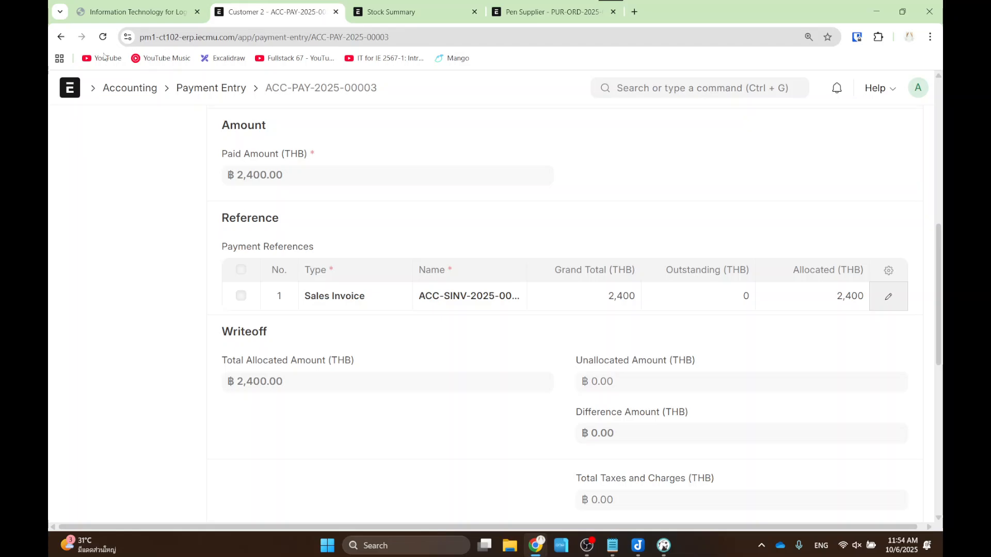
- Go back to sales order SAL-ORD-2025-00001 and show its Create options
{"action": "left_click", "coordinate": [58, 39]}
{"action": "left_click", "coordinate": [59, 39]}
{"action": "left_click", "coordinate": [59, 38]}
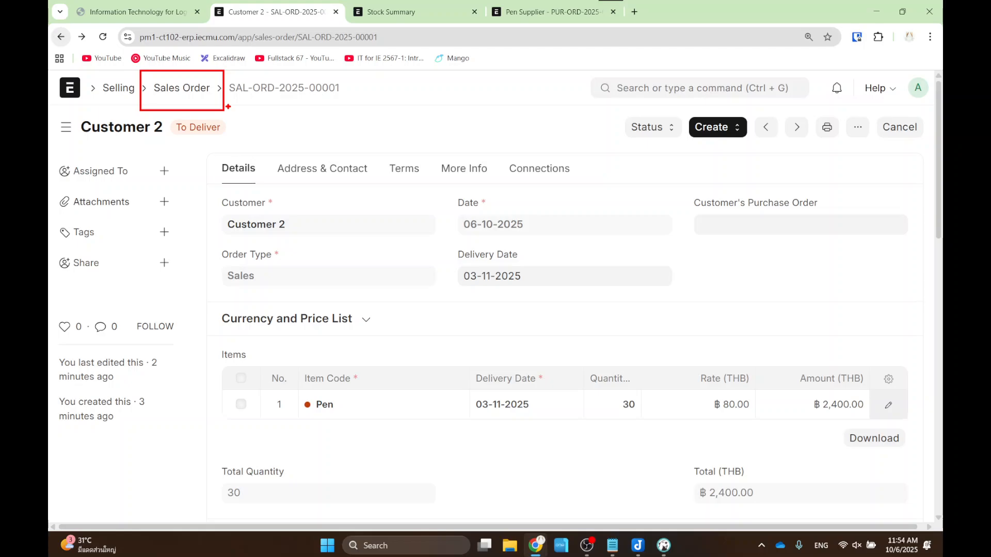
{"action": "left_click", "coordinate": [718, 129]}
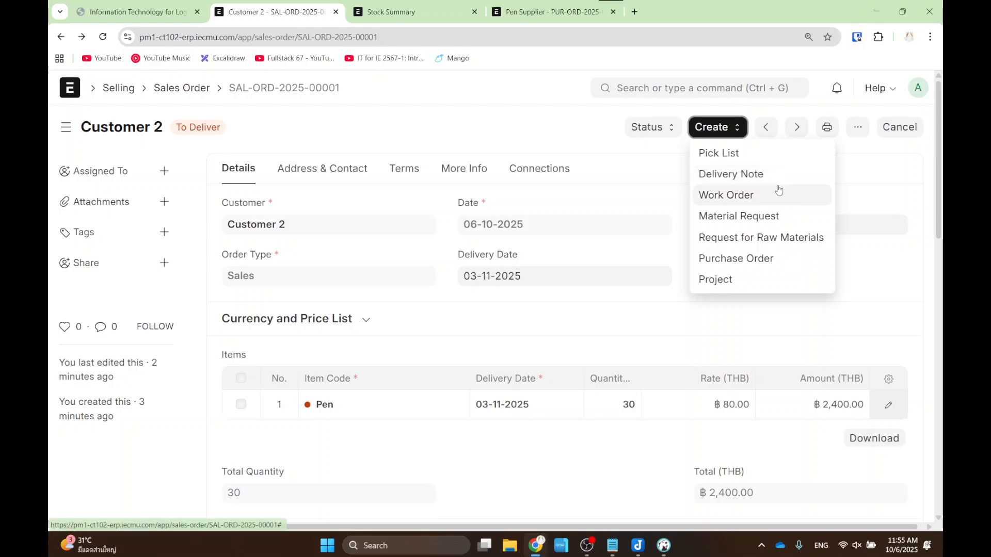
- Create a delivery note for the 30 Pens with source warehouse Stores - IE
{"action": "left_click", "coordinate": [737, 179]}
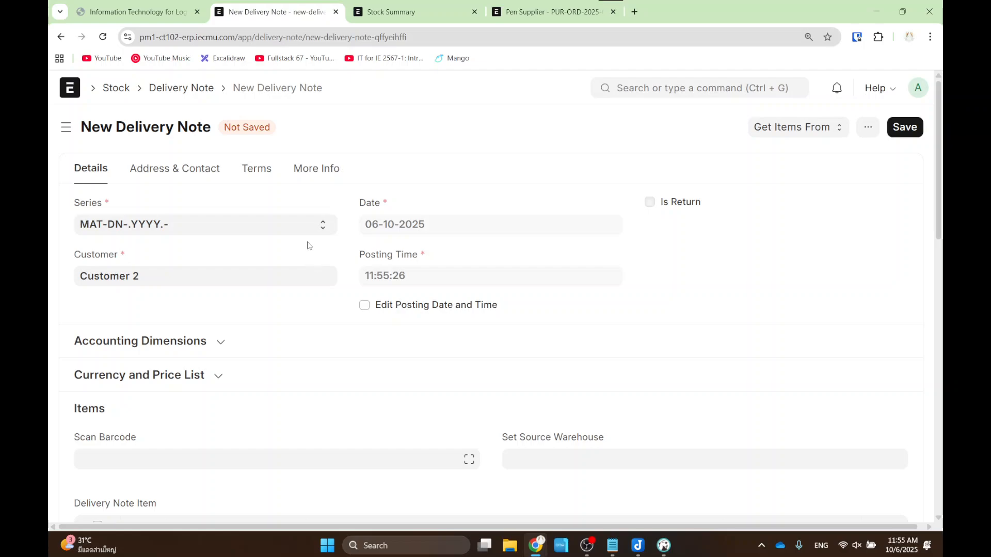
{"action": "scroll", "coordinate": [150, 242], "scroll_direction": "down", "scroll_amount": 2}
{"action": "scroll", "coordinate": [149, 243], "scroll_direction": "down", "scroll_amount": 2}
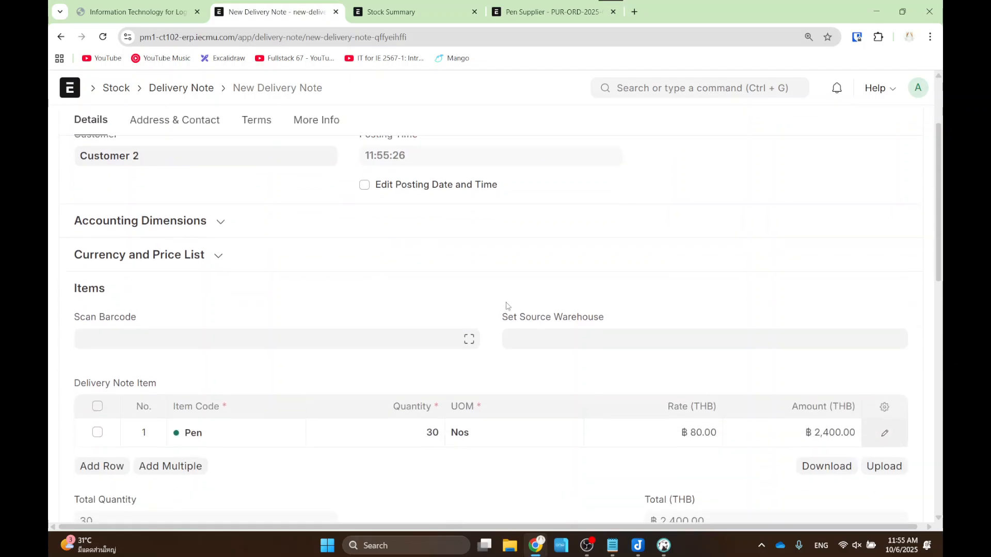
{"action": "mouse_move", "coordinate": [143, 342]}
{"action": "left_mouse_down"}
{"action": "mouse_move", "coordinate": [363, 406]}
{"action": "mouse_move", "coordinate": [499, 414]}
{"action": "left_mouse_up"}
{"action": "key", "text": "Escape"}
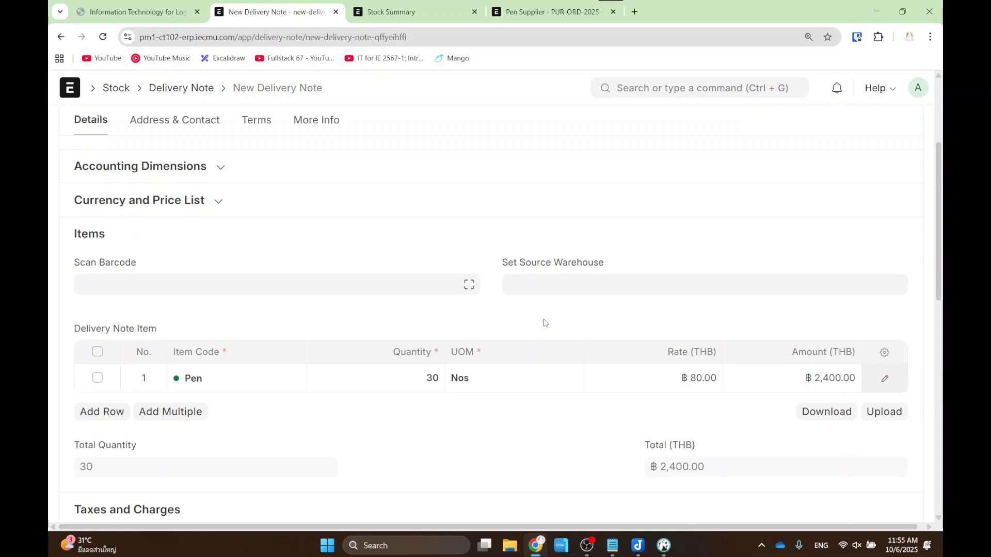
{"action": "left_click", "coordinate": [567, 284]}
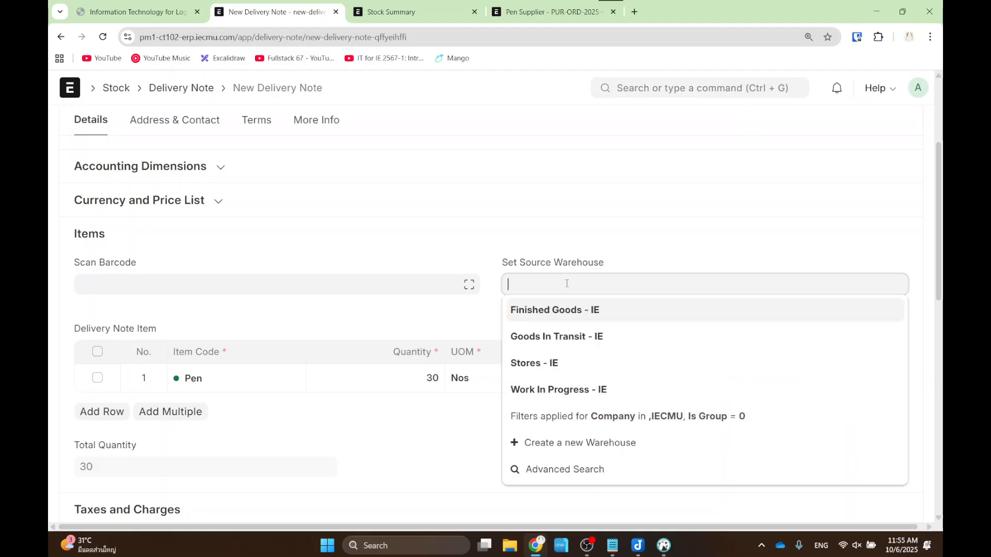
{"action": "left_click", "coordinate": [567, 361]}
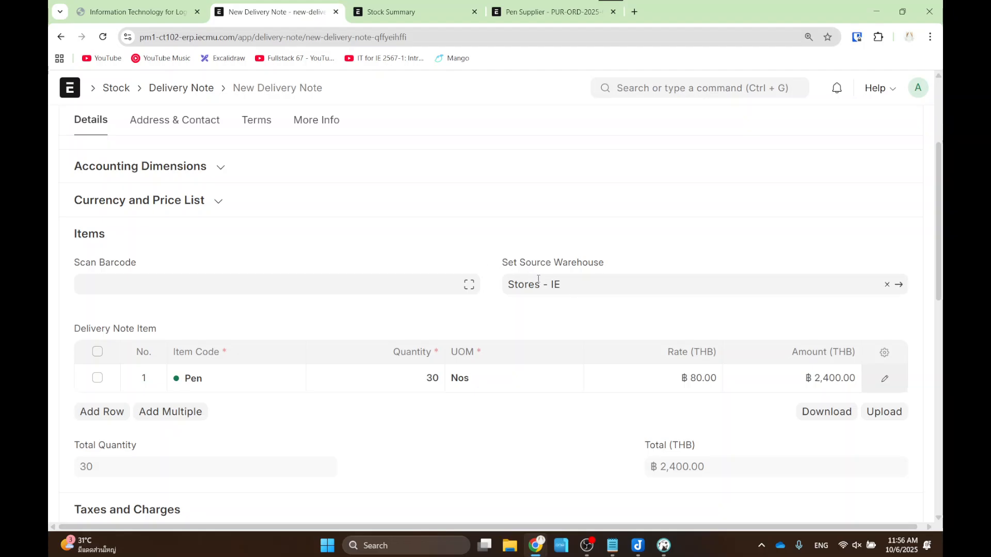
- Save and submit delivery note MAT-DN-2025-00001
{"action": "scroll", "coordinate": [646, 292], "scroll_direction": "up", "scroll_amount": 3}
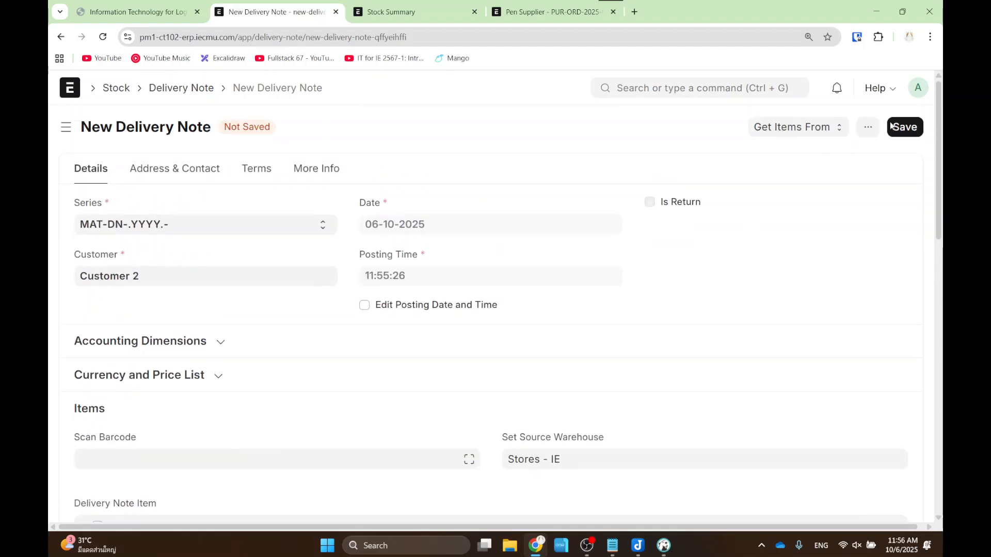
{"action": "left_click", "coordinate": [906, 128]}
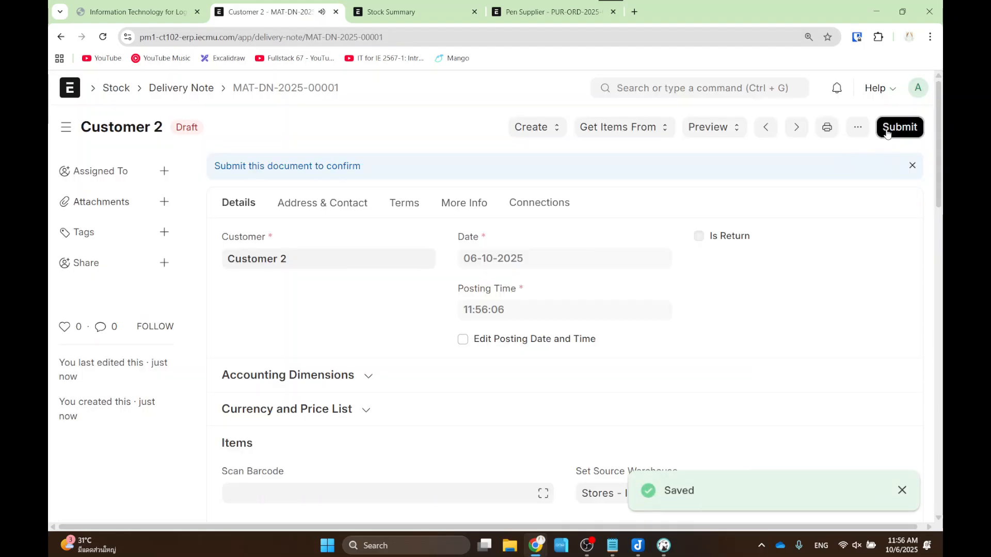
{"action": "left_click", "coordinate": [902, 127]}
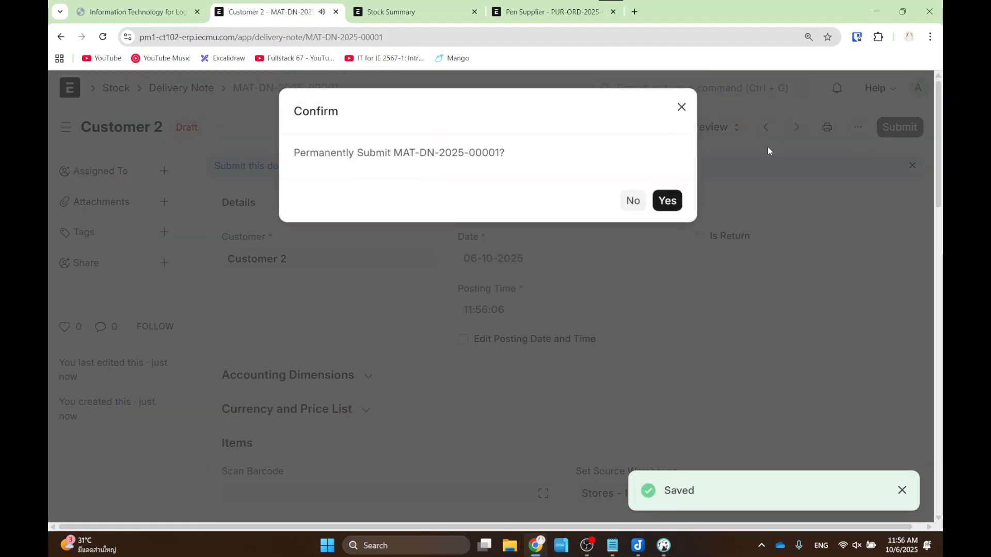
{"action": "left_click", "coordinate": [667, 205]}
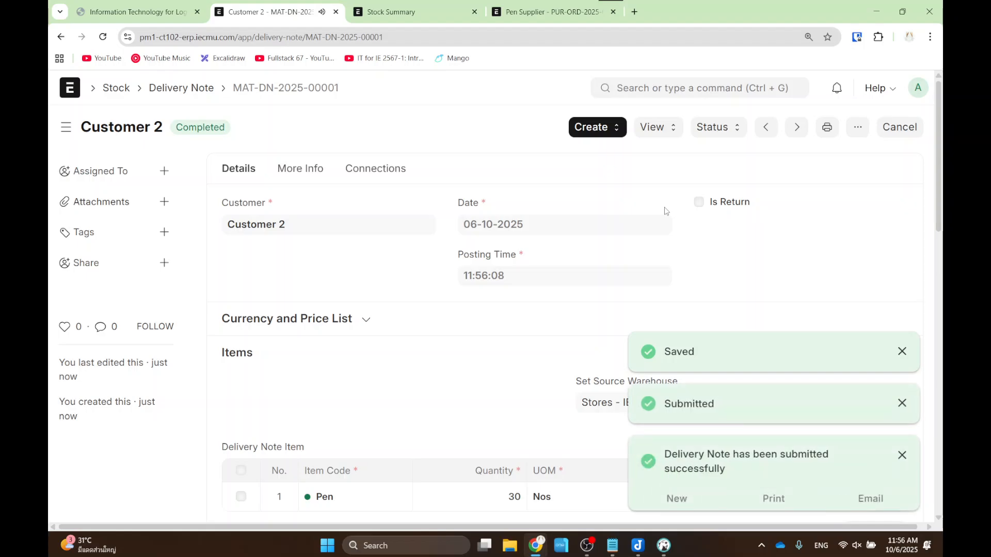
- Open and reload the Stock Summary report to confirm Pen shows 0 at Stores - IE
{"action": "left_click", "coordinate": [684, 88]}
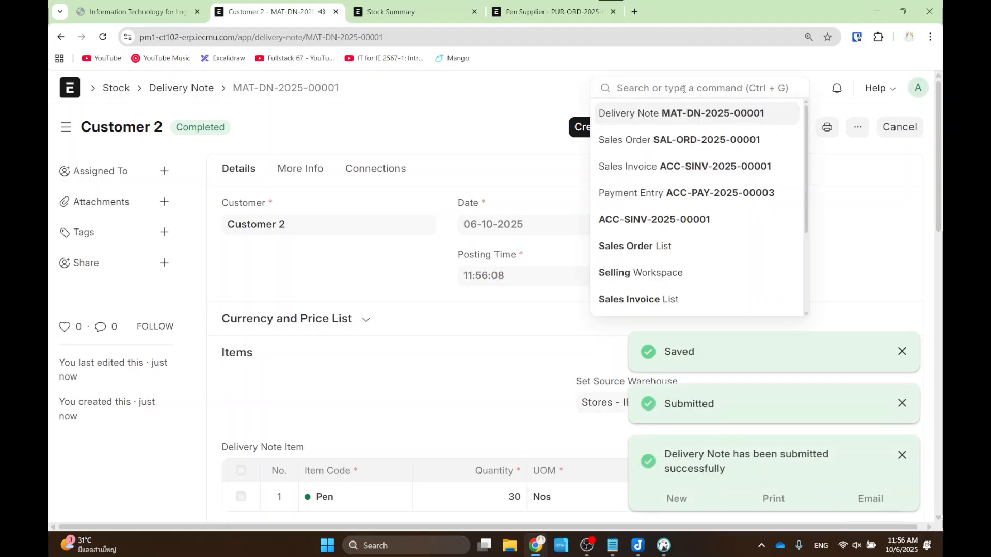
{"action": "type", "text": "stock sum"}
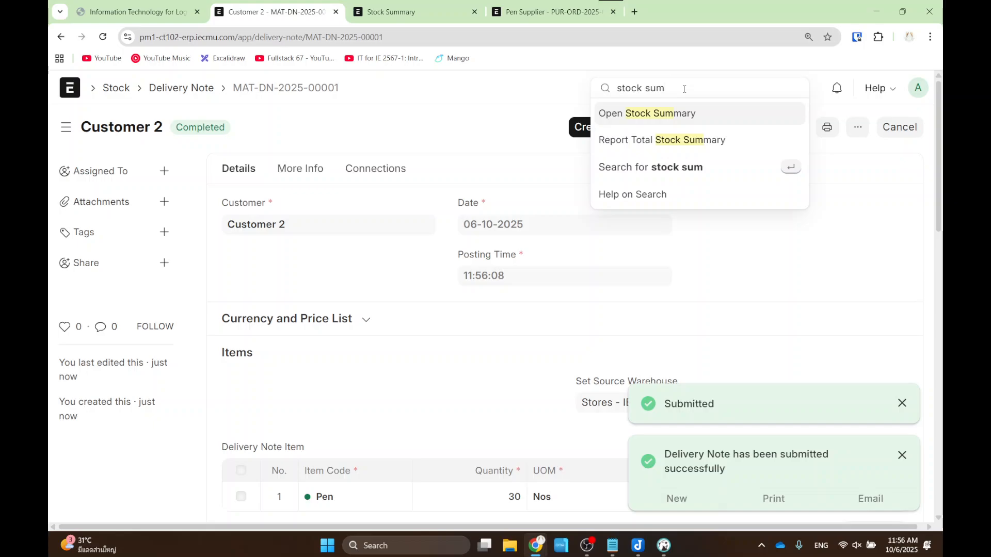
{"action": "left_click", "coordinate": [665, 119]}
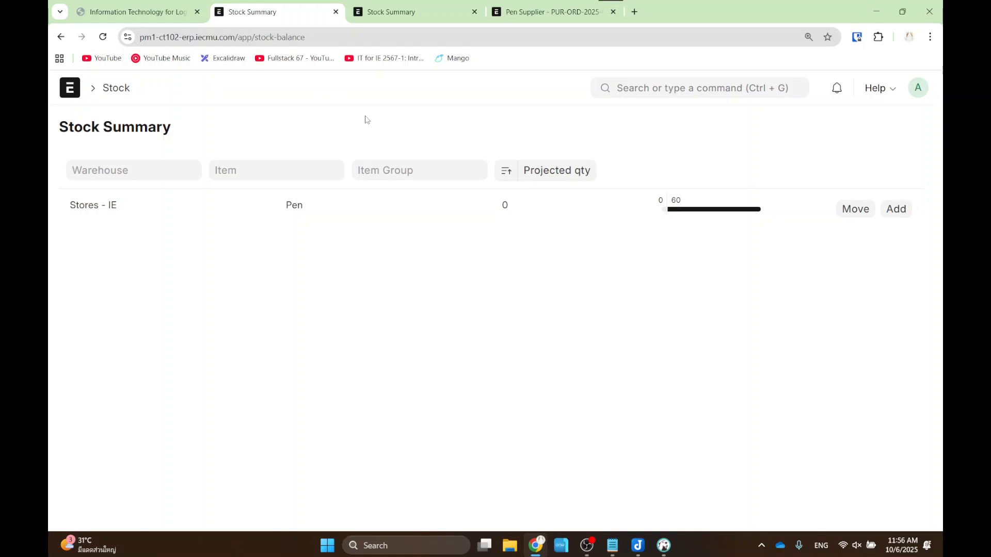
{"action": "left_click", "coordinate": [103, 38]}
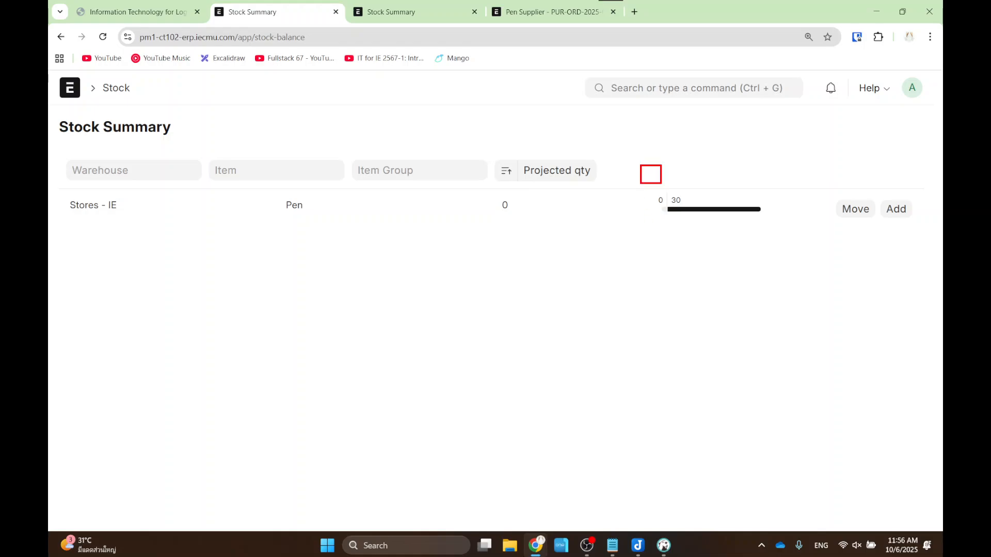
{"action": "left_click_drag", "start_coordinate": [661, 183], "coordinate": [727, 238]}
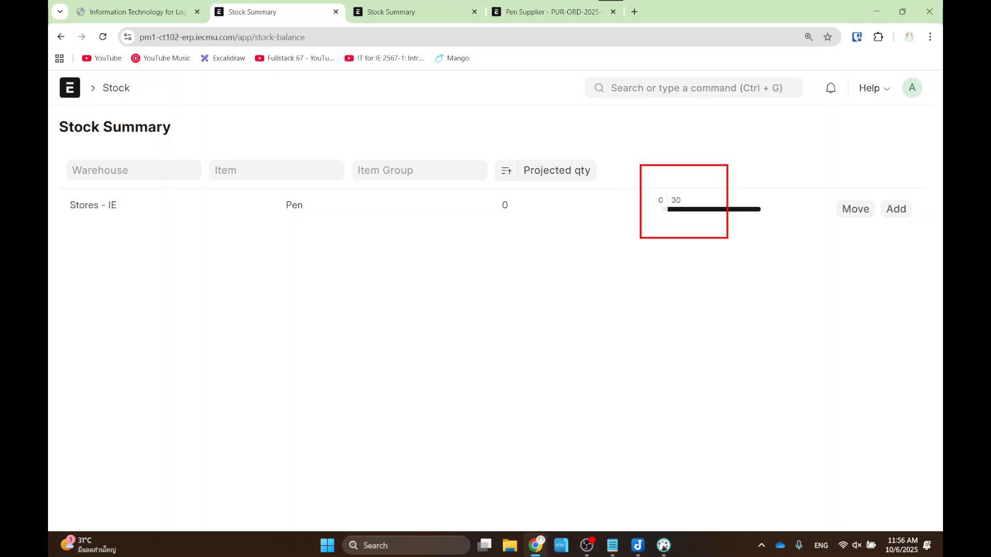
{"action": "key", "text": "Escape"}
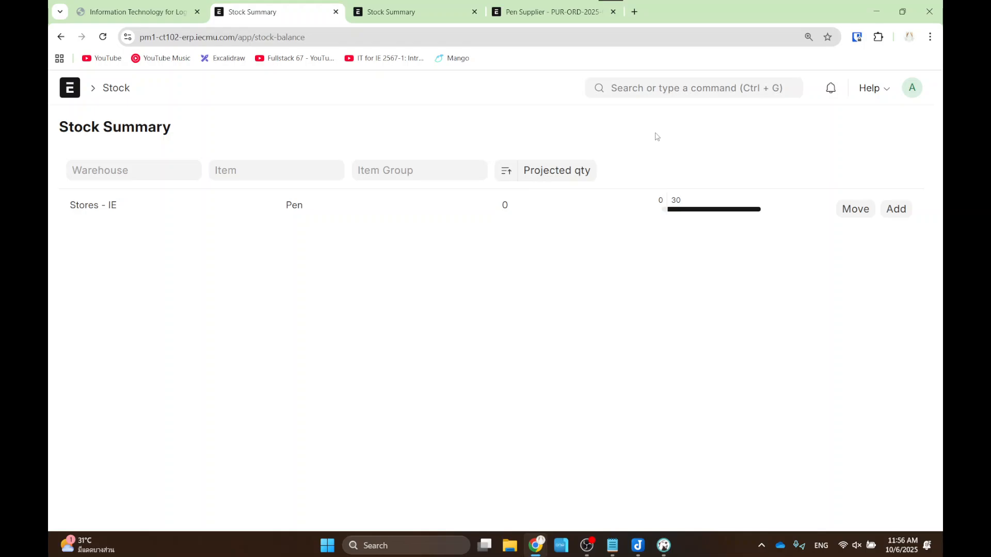
{"action": "left_click", "coordinate": [678, 81]}
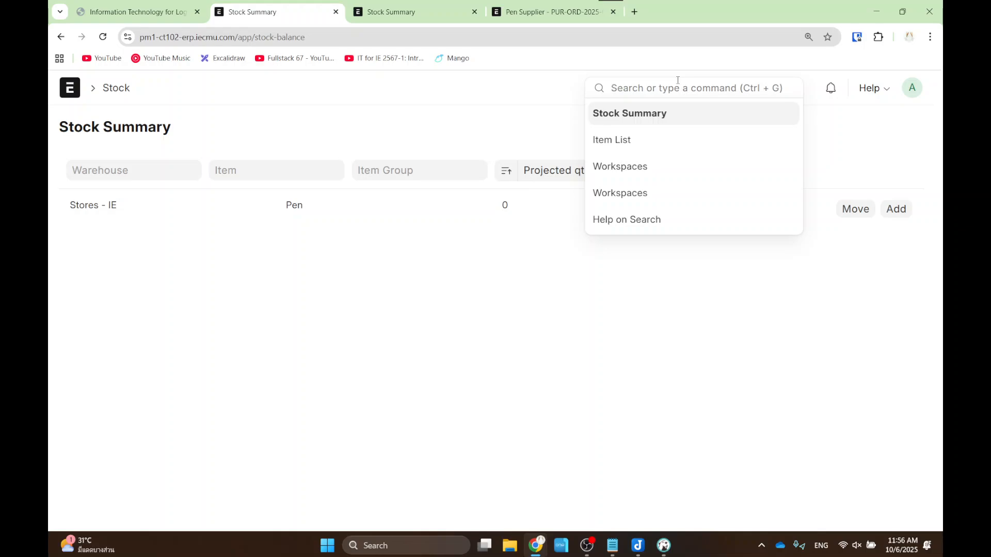
- Open the Balance Sheet, highlight the Provisional Profit / Loss figure, and return to the Sales Flow slide
{"action": "type", "text": "s"}
{"action": "key", "text": "BackSpace"}
{"action": "type", "text": "s"}
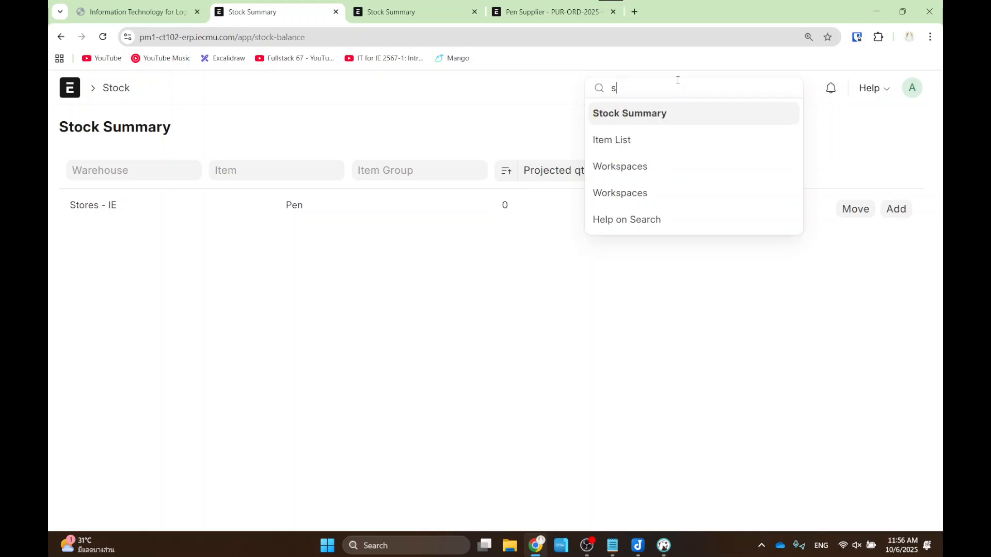
{"action": "key", "text": "BackSpace"}
{"action": "type", "text": "balance sh"}
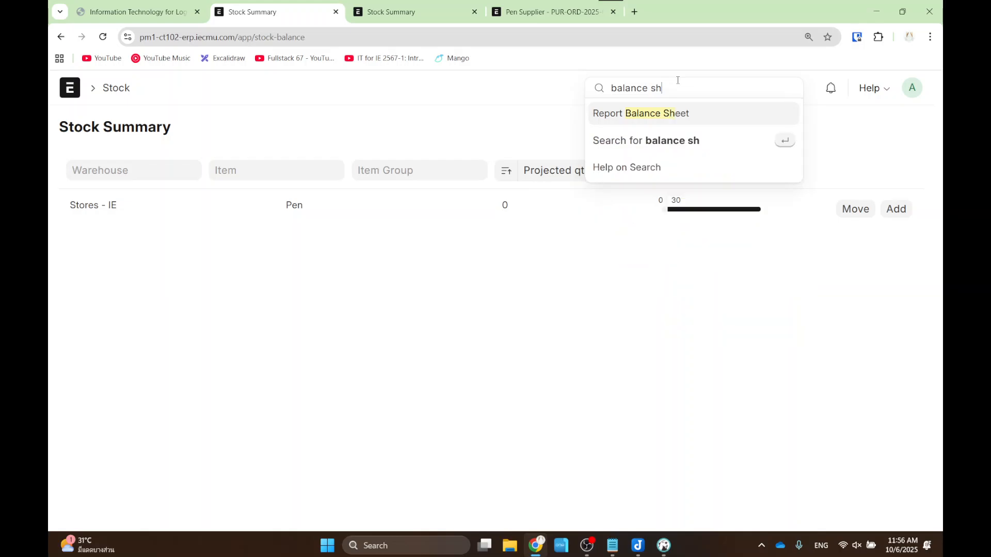
{"action": "left_click", "coordinate": [672, 116]}
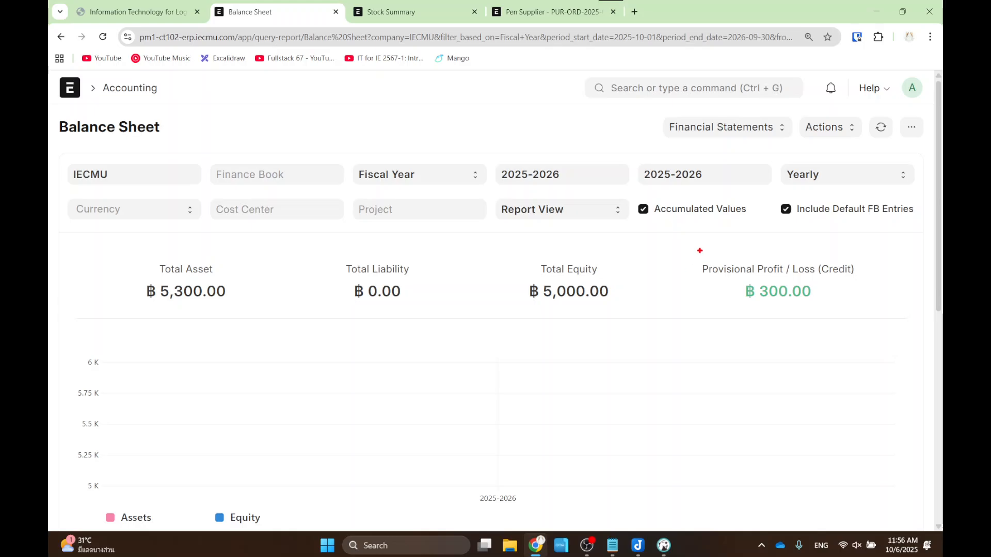
{"action": "left_click_drag", "start_coordinate": [699, 250], "coordinate": [851, 316]}
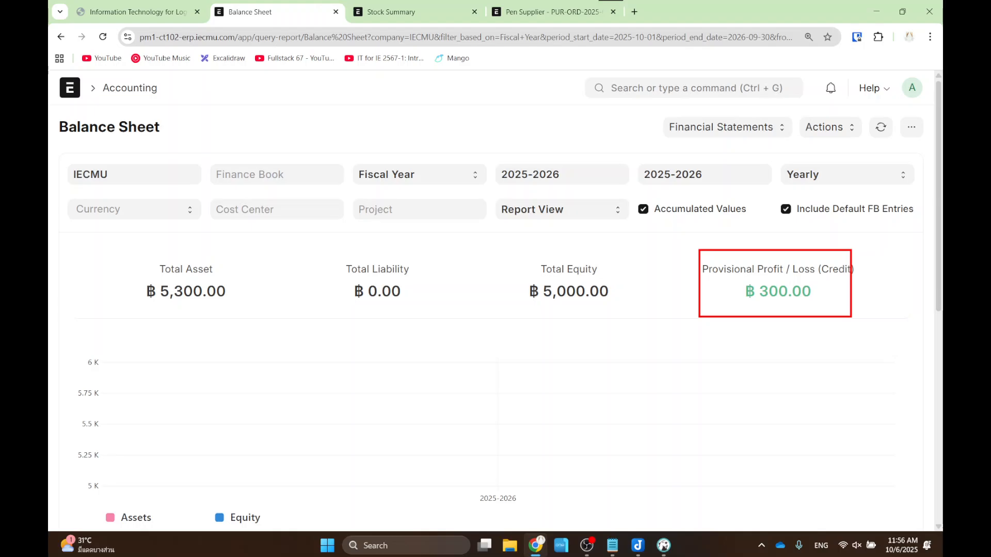
{"action": "left_click", "coordinate": [120, 14]}
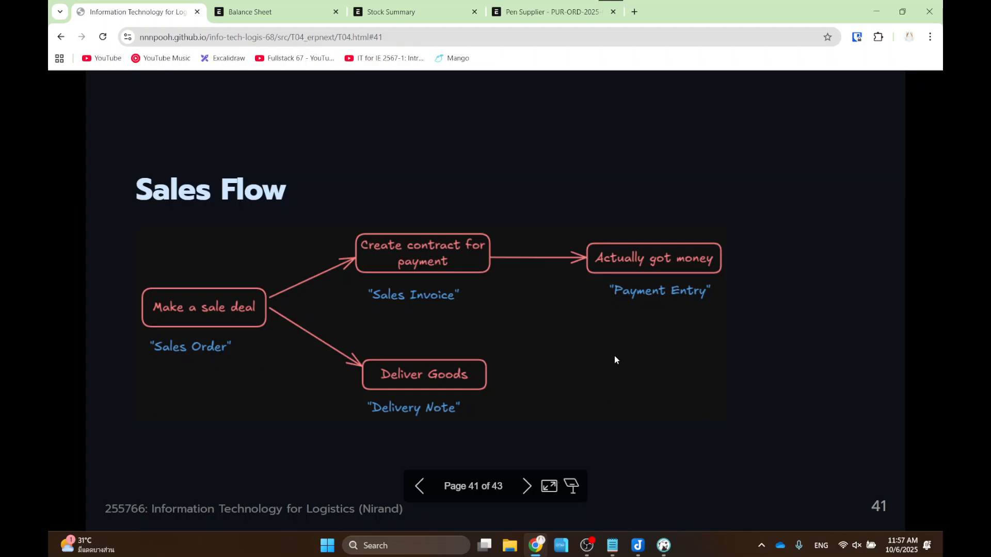
{"action": "key", "text": "Right"}
{"action": "key", "text": "Right"}
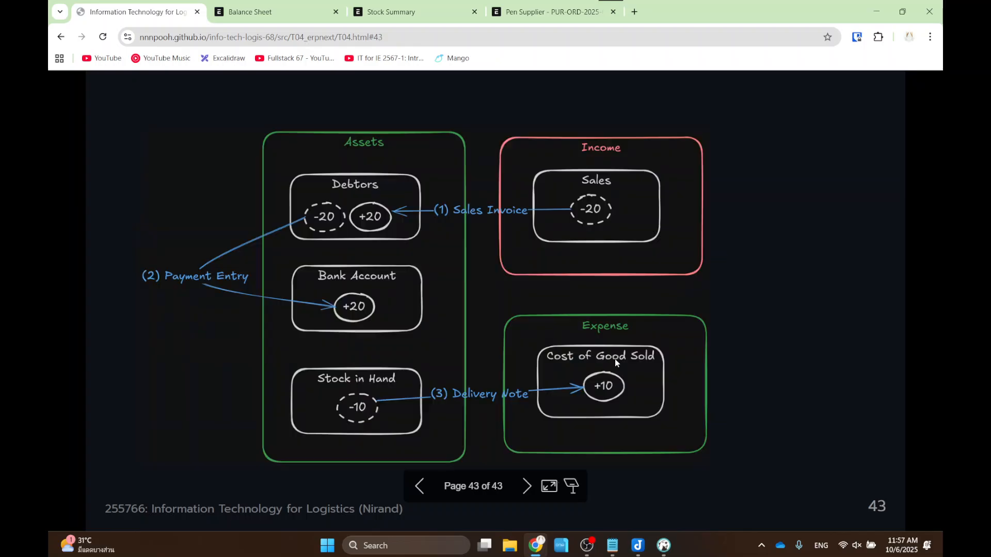
{"action": "key", "text": "Left"}
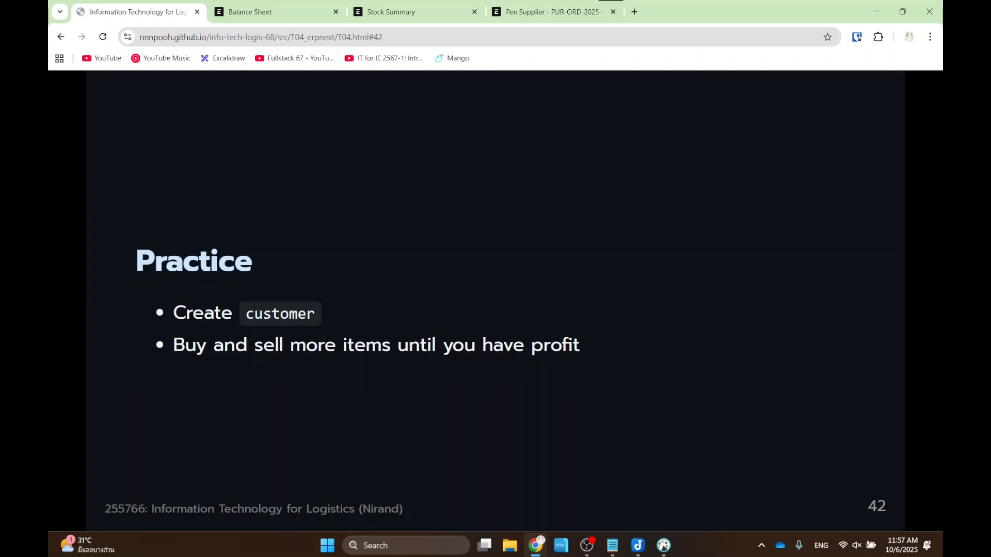
{"action": "key", "text": "Right"}
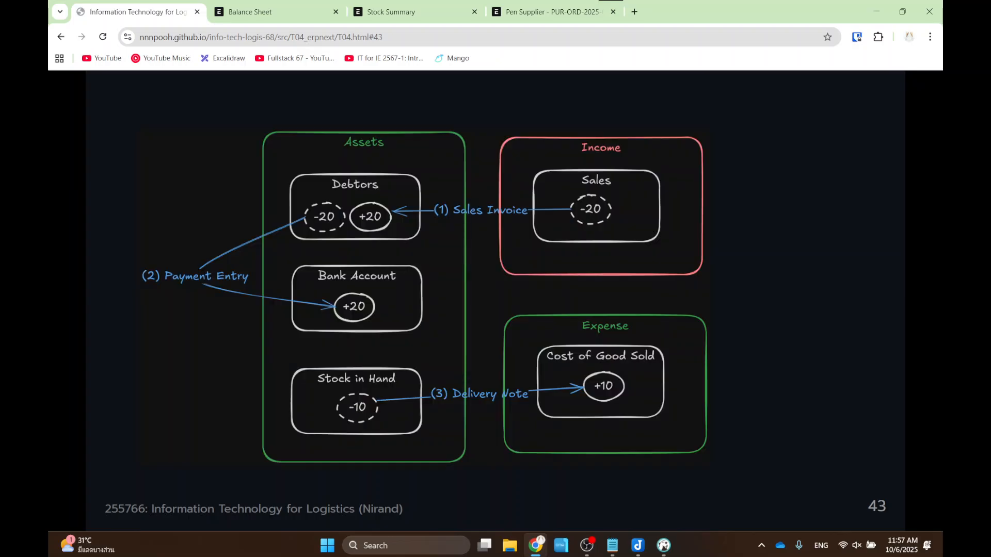
{"action": "key", "text": "Left"}
{"action": "key", "text": "Left"}
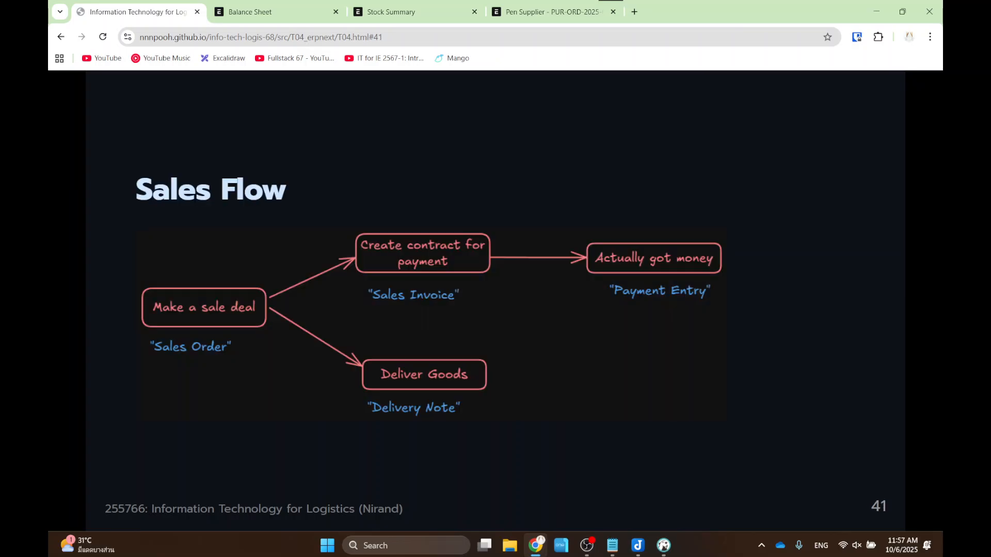
{"action": "key", "text": "Right"}
{"action": "key", "text": "Right"}
{"action": "key", "text": "Left"}
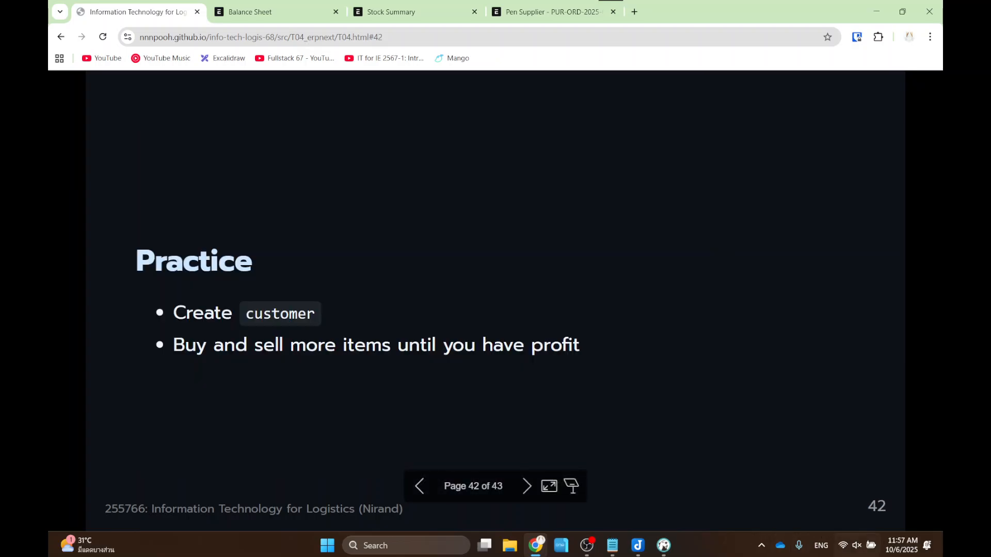
{"action": "key", "text": "Left"}
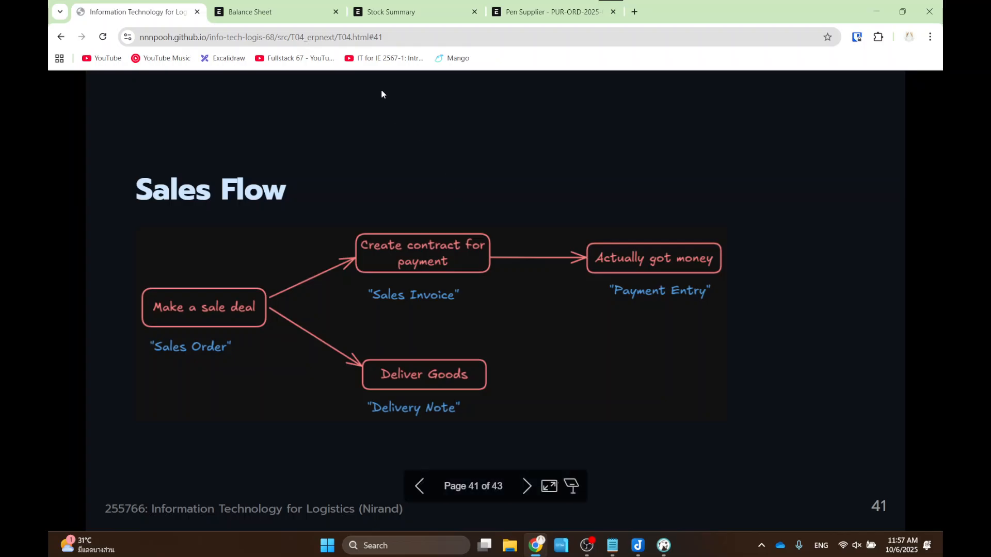
{"action": "left_click", "coordinate": [384, 11]}
- Step through the Balance Sheet, Stock Summary and Pen Supplier purchase order tabs, then show the login notes
{"action": "left_click", "coordinate": [233, 12]}
{"action": "left_click", "coordinate": [122, 15]}
{"action": "left_click", "coordinate": [245, 10]}
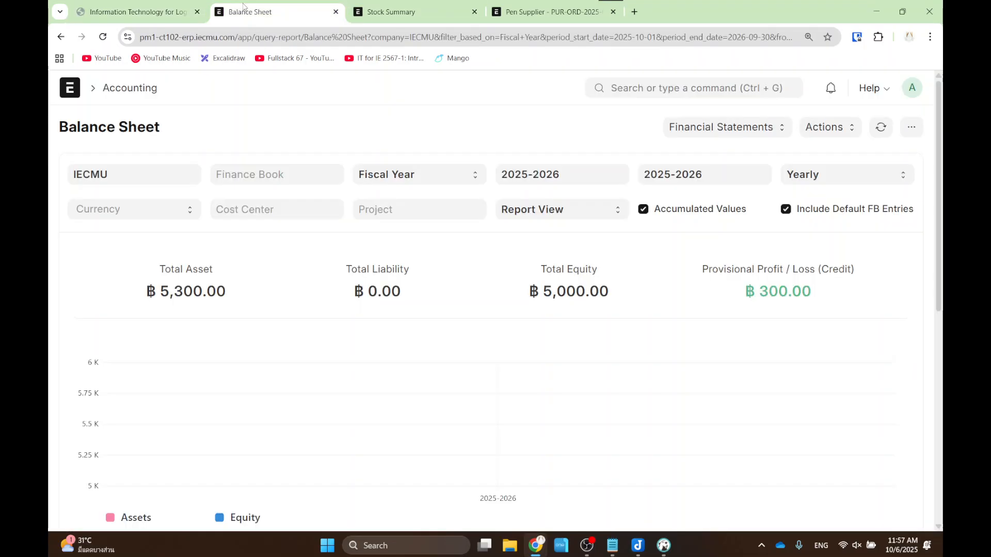
{"action": "left_click", "coordinate": [405, 10]}
{"action": "left_click", "coordinate": [515, 13]}
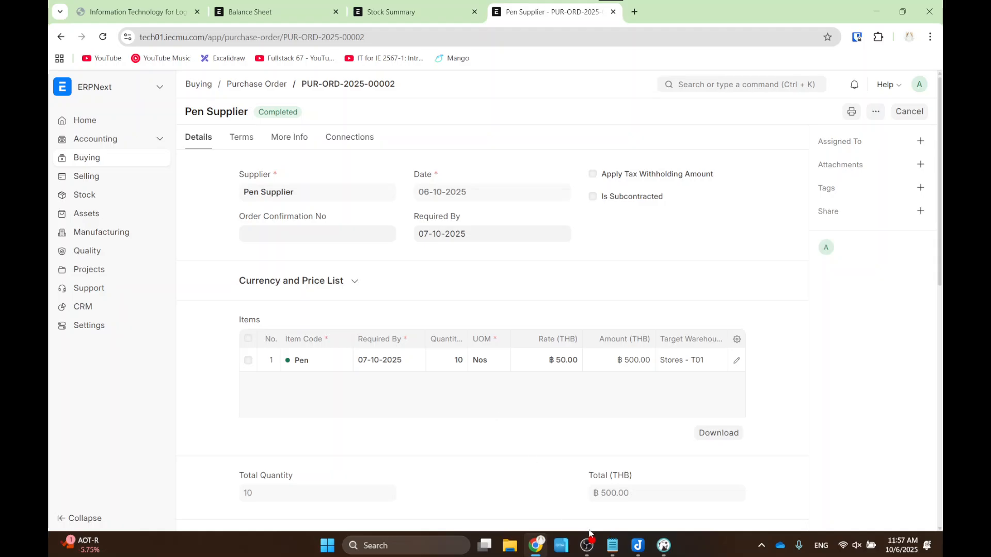
{"action": "left_click", "coordinate": [612, 547]}
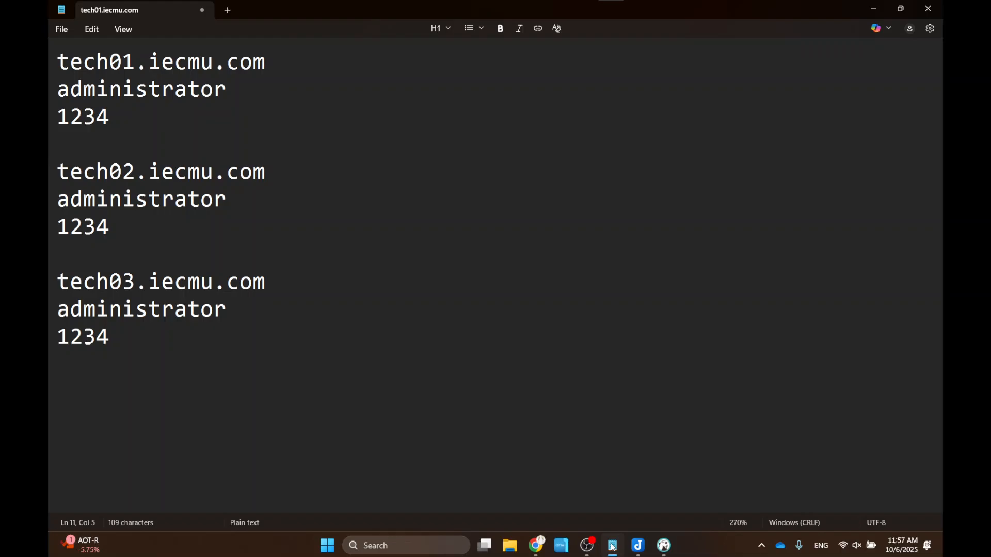
- Put away the login notes and browse Joplin's ERPNext installation, passwords and Docker tunnel notes
{"action": "left_click", "coordinate": [612, 546]}
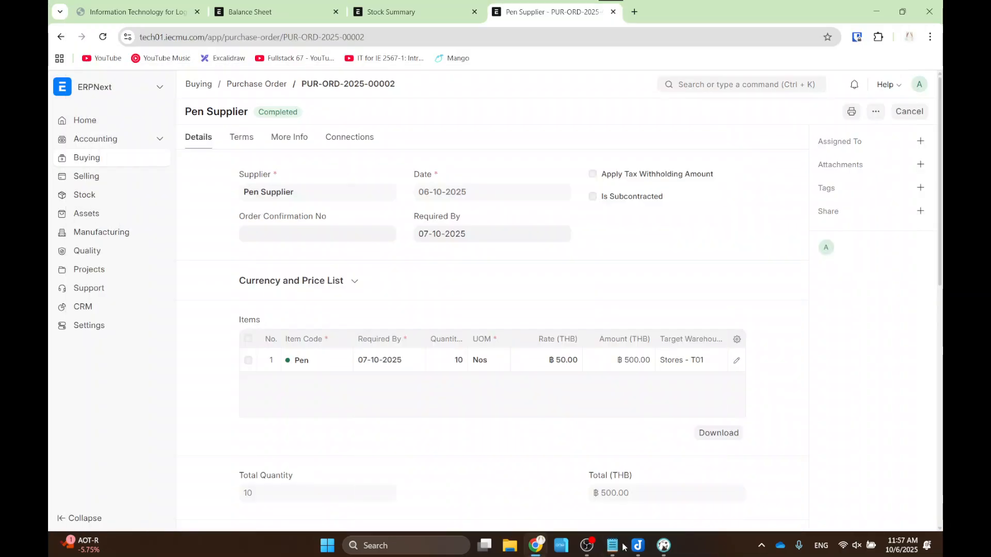
{"action": "left_click", "coordinate": [637, 546]}
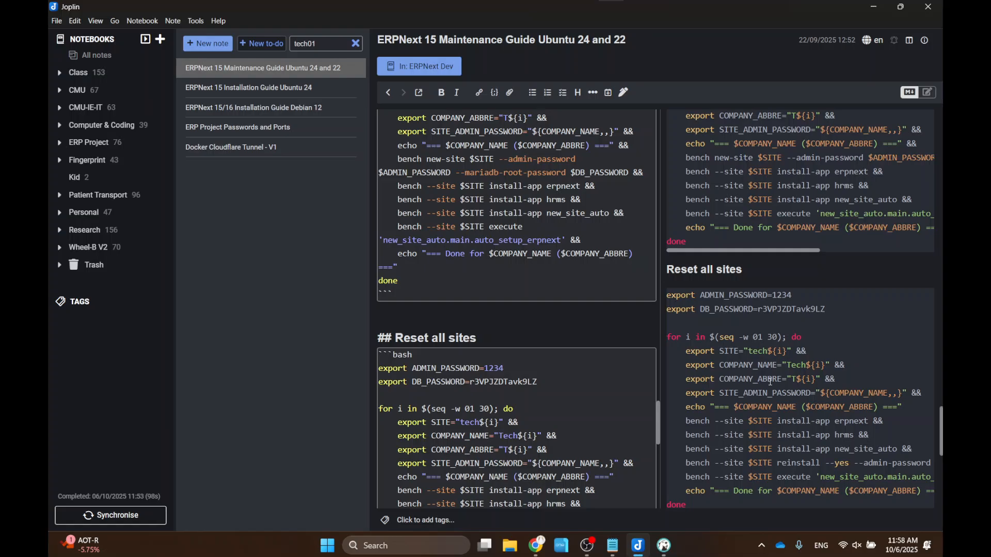
{"action": "scroll", "coordinate": [544, 308], "scroll_direction": "up", "scroll_amount": 15}
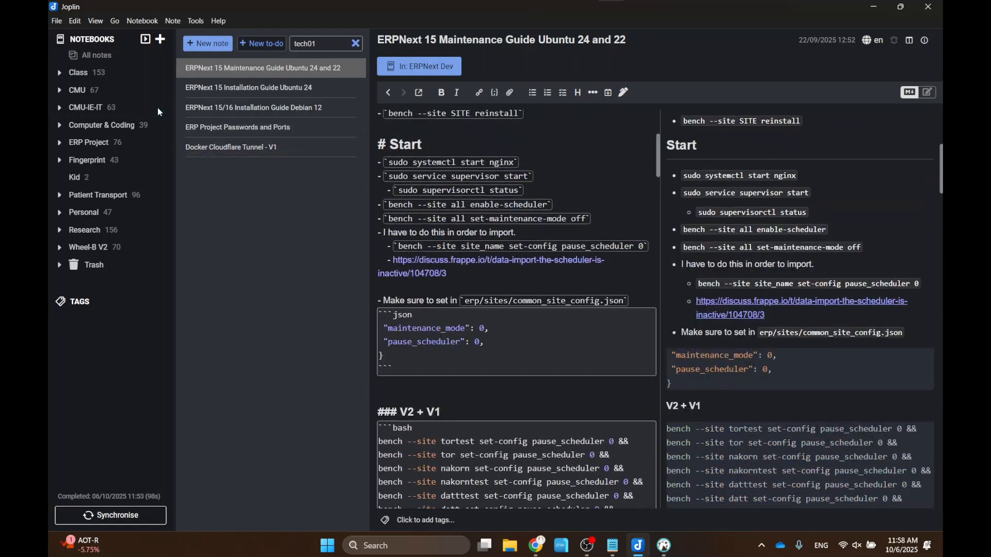
{"action": "left_click", "coordinate": [229, 87]}
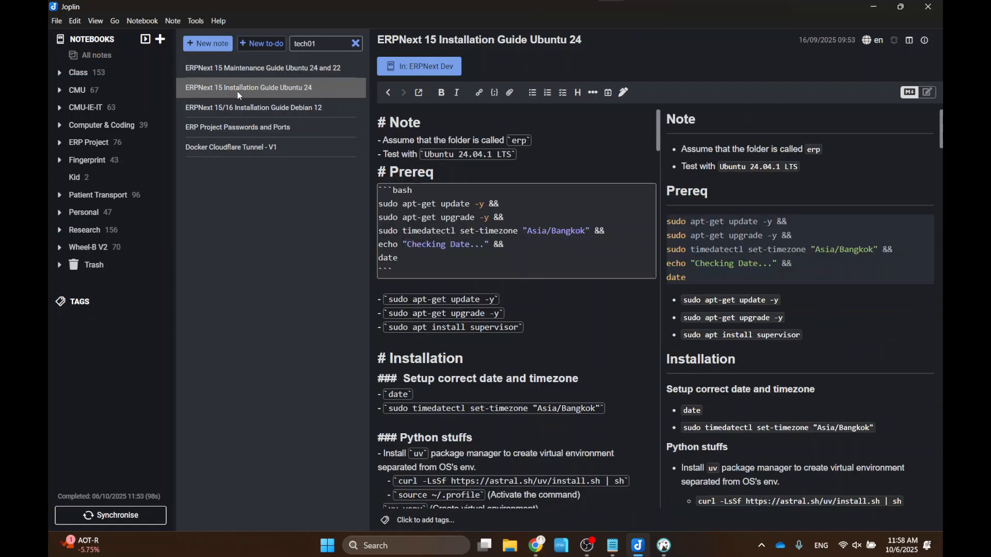
{"action": "left_click", "coordinate": [248, 107]}
{"action": "left_click", "coordinate": [259, 126]}
{"action": "left_click", "coordinate": [260, 154]}
{"action": "left_click", "coordinate": [262, 127]}
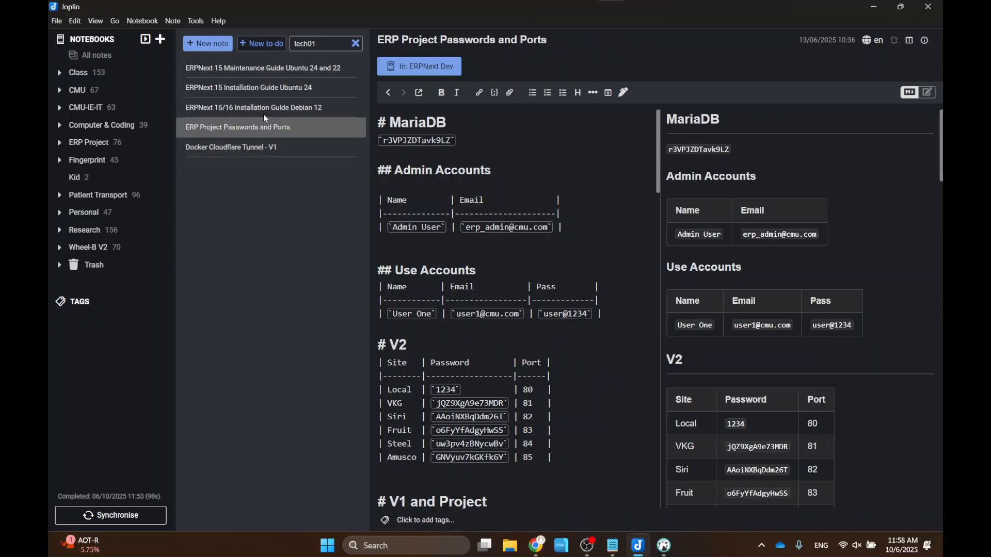
{"action": "left_click", "coordinate": [263, 107]}
{"action": "left_click", "coordinate": [264, 88]}
{"action": "left_click", "coordinate": [263, 68]}
- Read through the ERPNext 15 Maintenance Guide, revisit the other notes, then hide Joplin
{"action": "scroll", "coordinate": [749, 308], "scroll_direction": "up", "scroll_amount": 5}
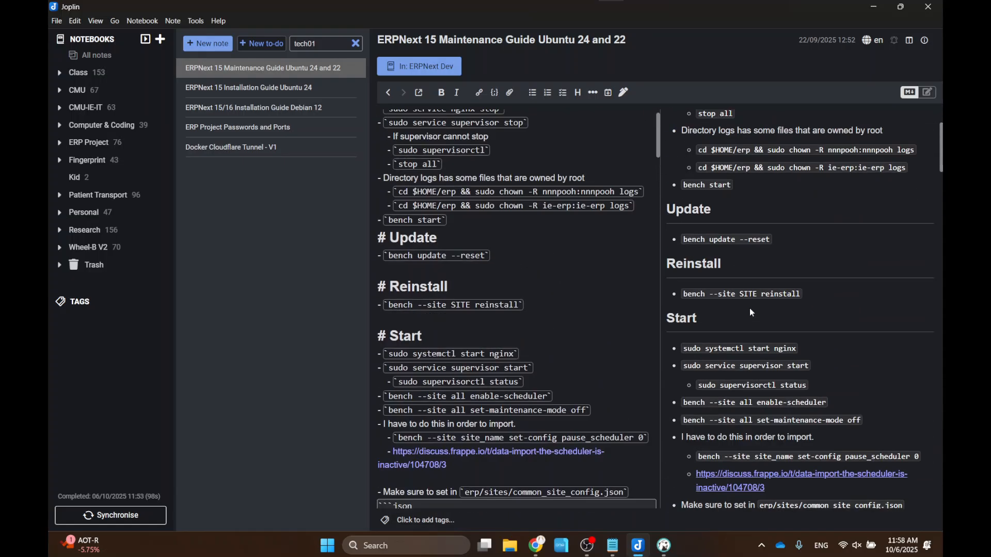
{"action": "scroll", "coordinate": [749, 308], "scroll_direction": "down", "scroll_amount": 20}
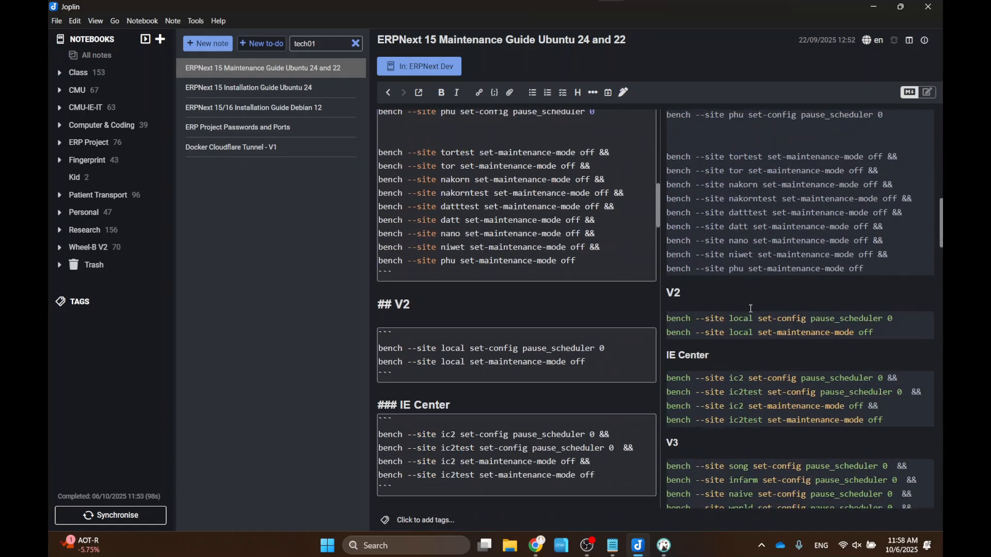
{"action": "scroll", "coordinate": [751, 308], "scroll_direction": "down", "scroll_amount": 6}
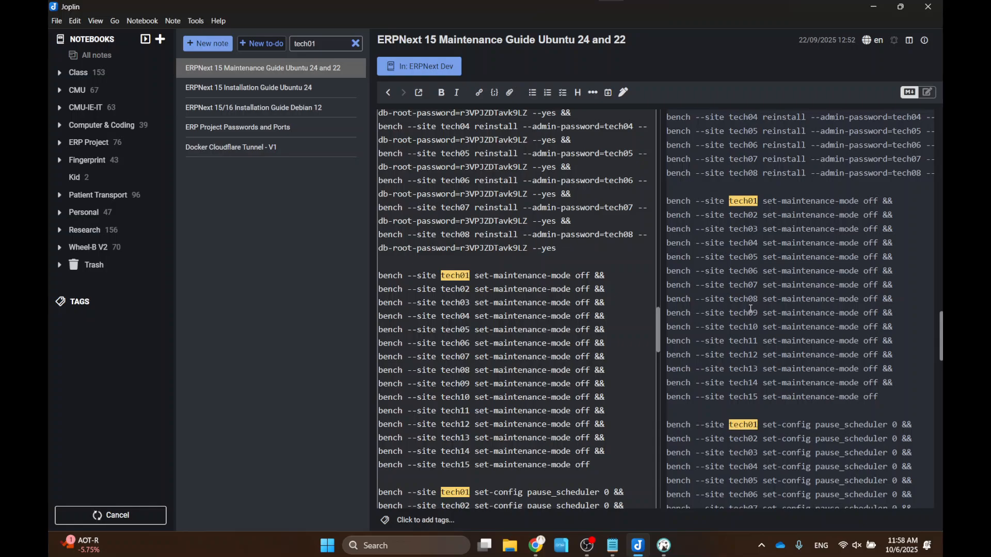
{"action": "scroll", "coordinate": [751, 308], "scroll_direction": "down", "scroll_amount": 7}
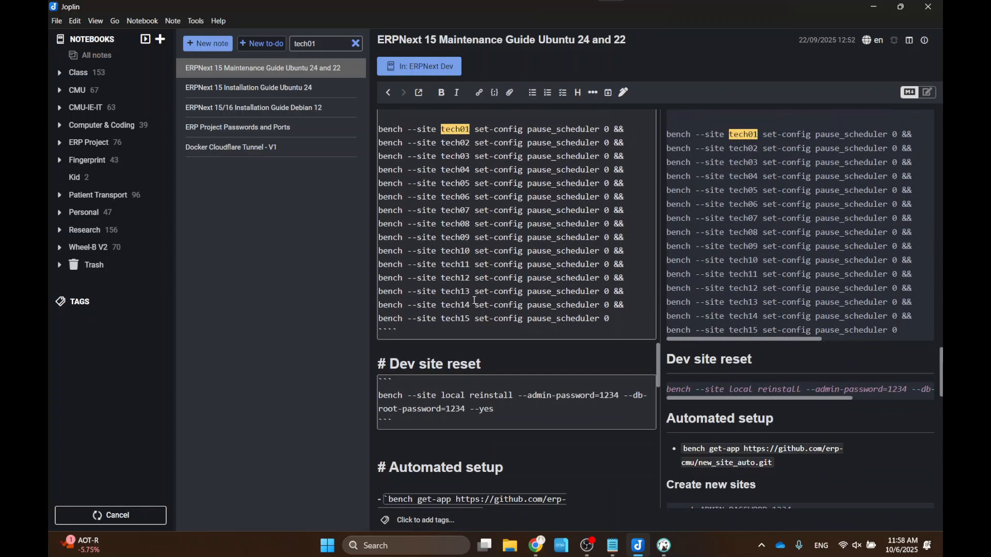
{"action": "left_click", "coordinate": [237, 87]}
{"action": "left_click", "coordinate": [249, 111]}
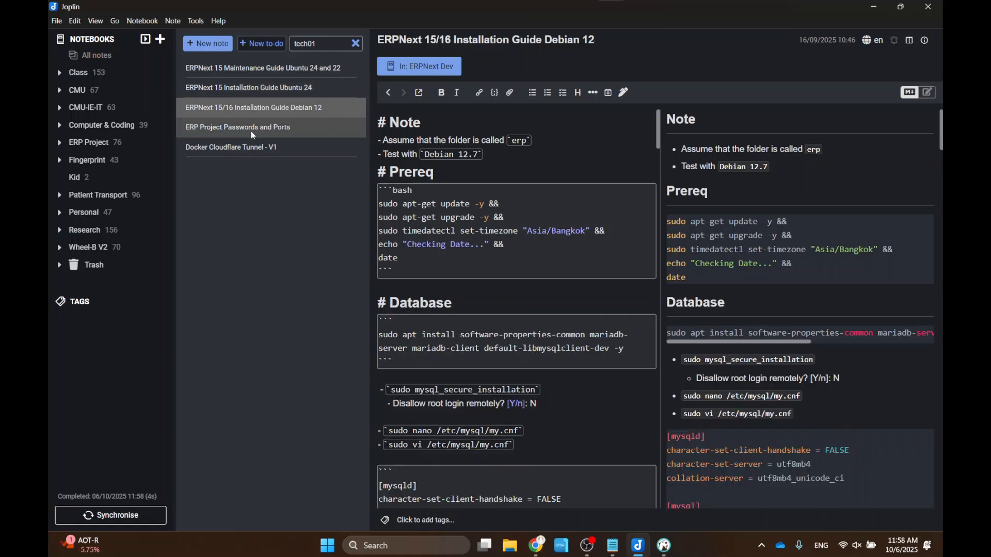
{"action": "left_click", "coordinate": [251, 131]}
{"action": "left_click", "coordinate": [256, 146]}
{"action": "left_click", "coordinate": [264, 73]}
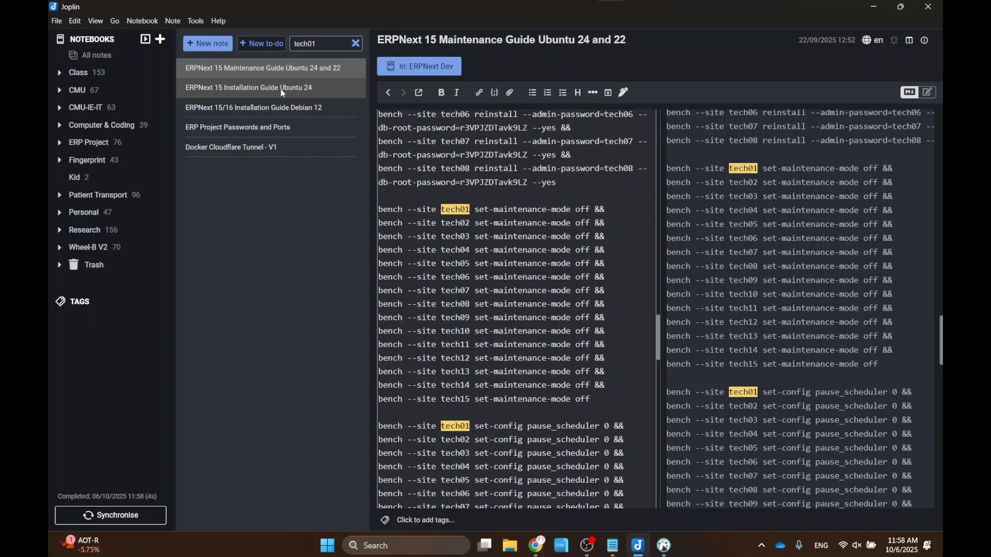
{"action": "scroll", "coordinate": [536, 251], "scroll_direction": "up", "scroll_amount": 20}
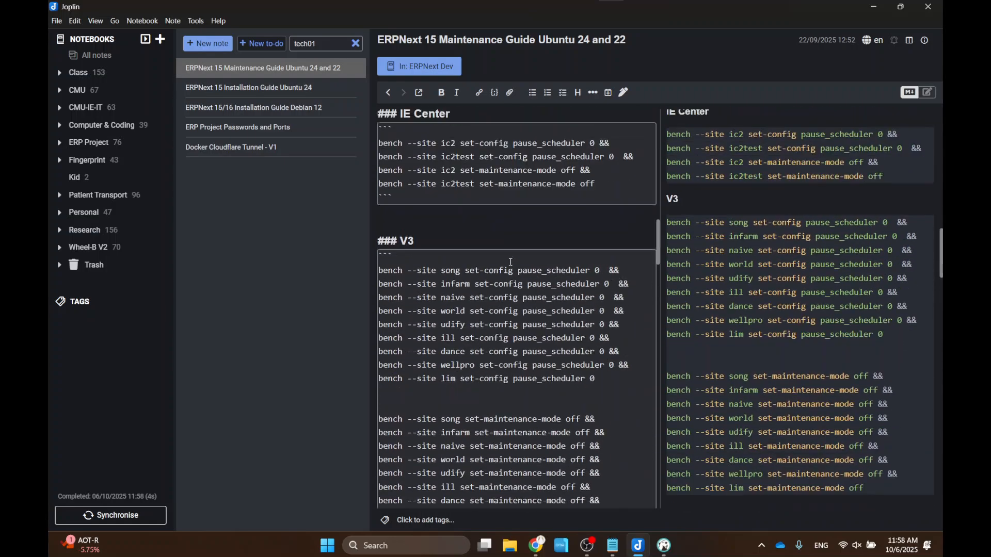
{"action": "left_click", "coordinate": [872, 8]}
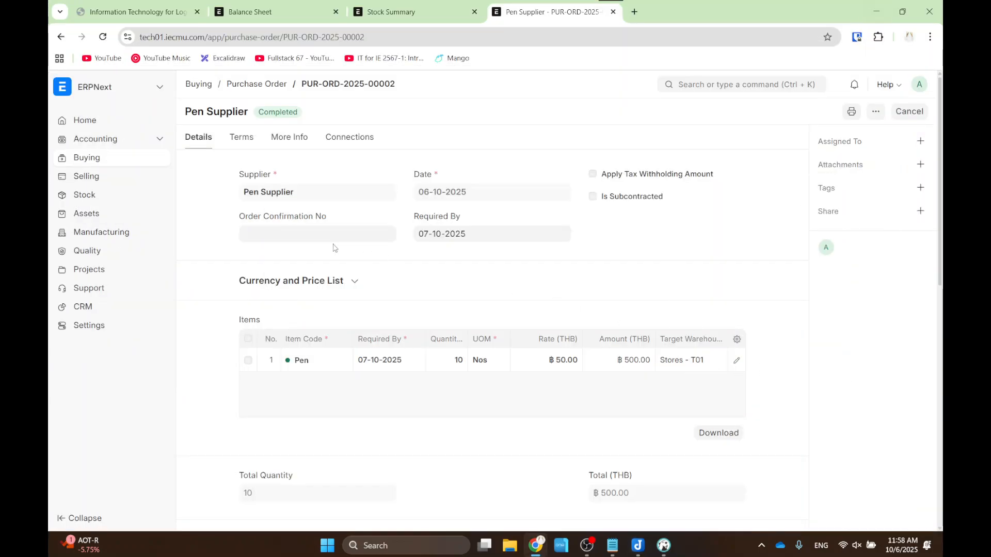
{"action": "left_click", "coordinate": [256, 4]}
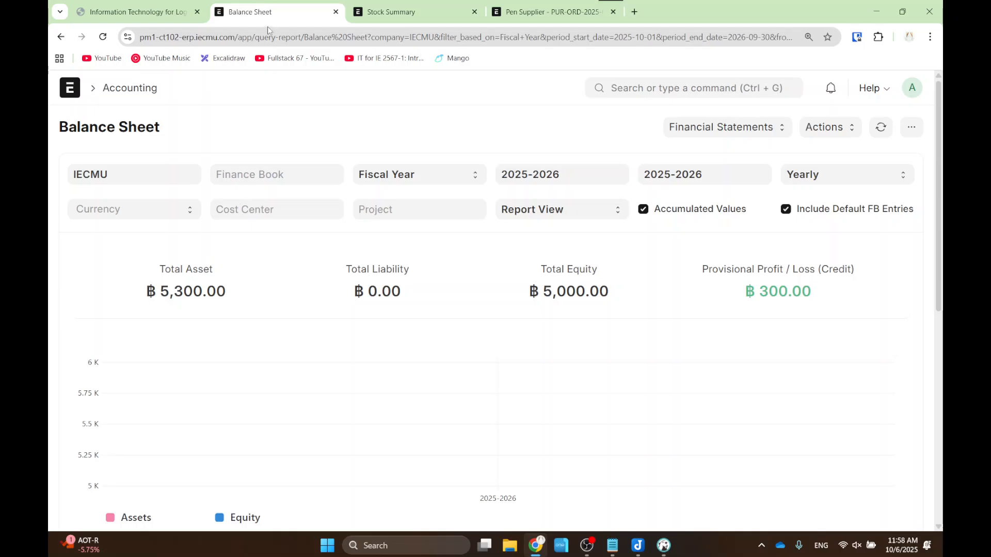
{"action": "key", "text": "ctrl+0"}
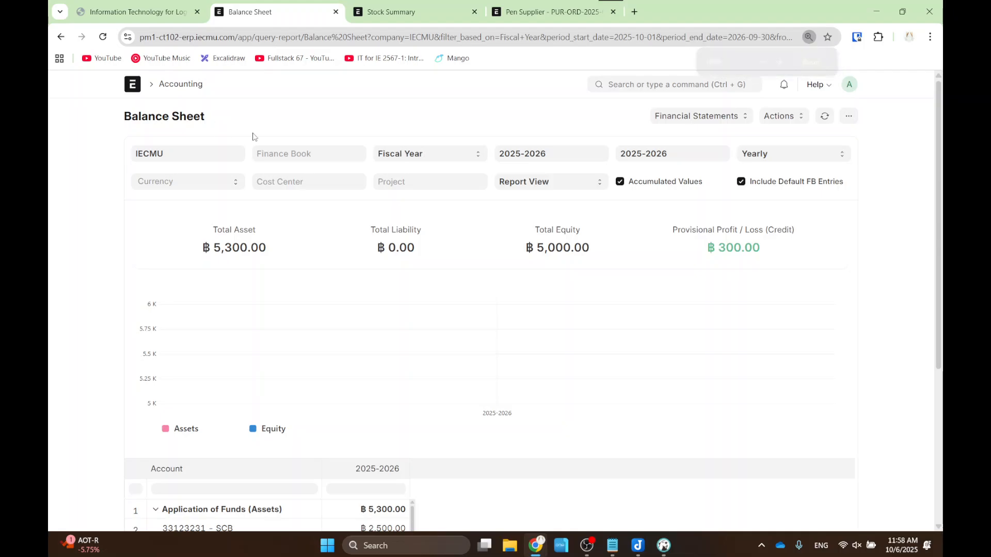
{"action": "left_click", "coordinate": [165, 6]}
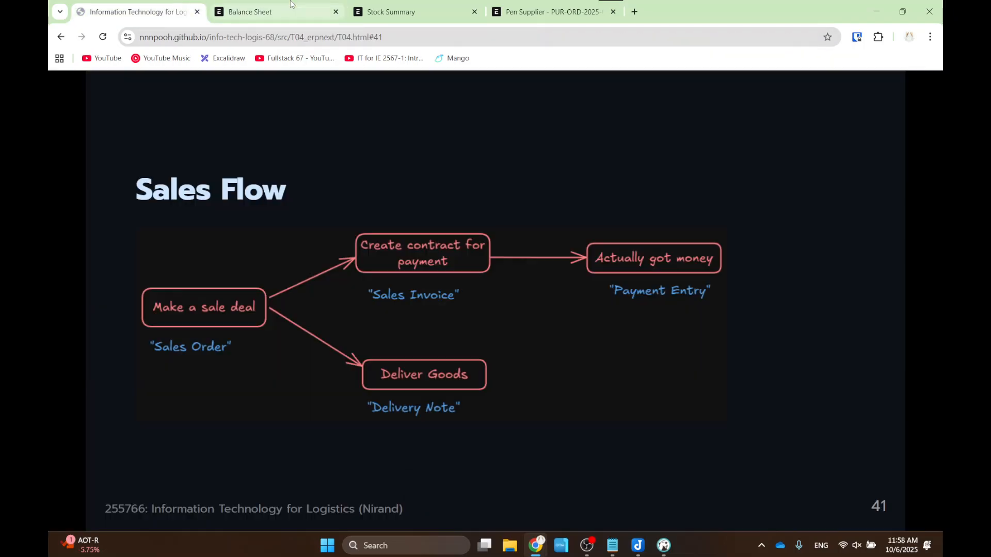
{"action": "left_click", "coordinate": [292, 6]}
{"action": "left_click", "coordinate": [406, 5]}
{"action": "left_click", "coordinate": [527, 6]}
{"action": "left_click", "coordinate": [427, 5]}
{"action": "left_click", "coordinate": [269, 10]}
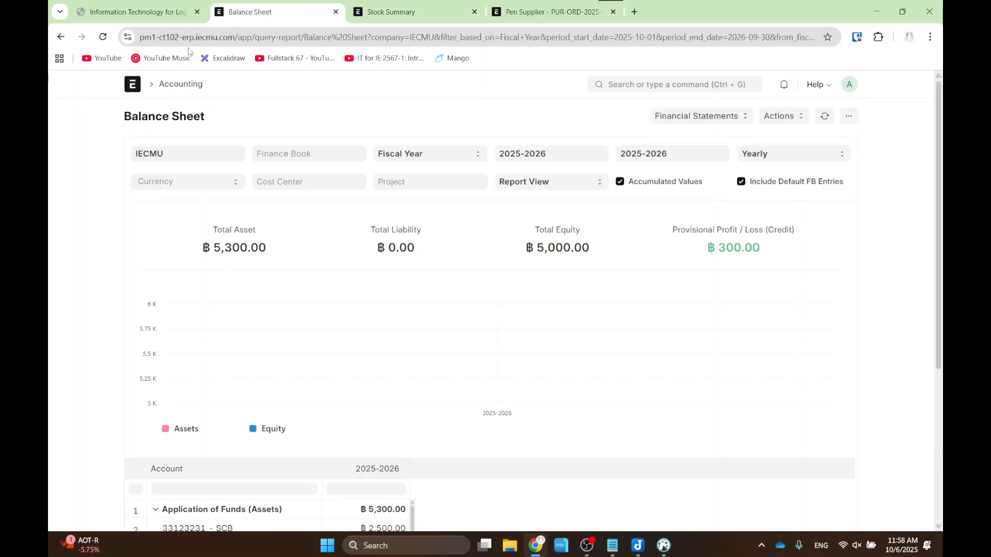
{"action": "left_click", "coordinate": [131, 88]}
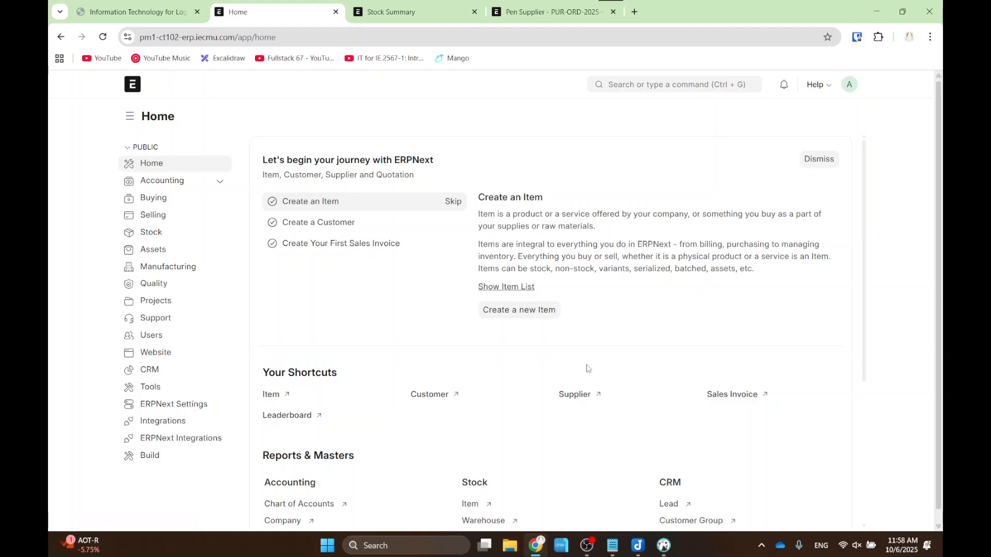
{"action": "scroll", "coordinate": [599, 351], "scroll_direction": "down", "scroll_amount": 4}
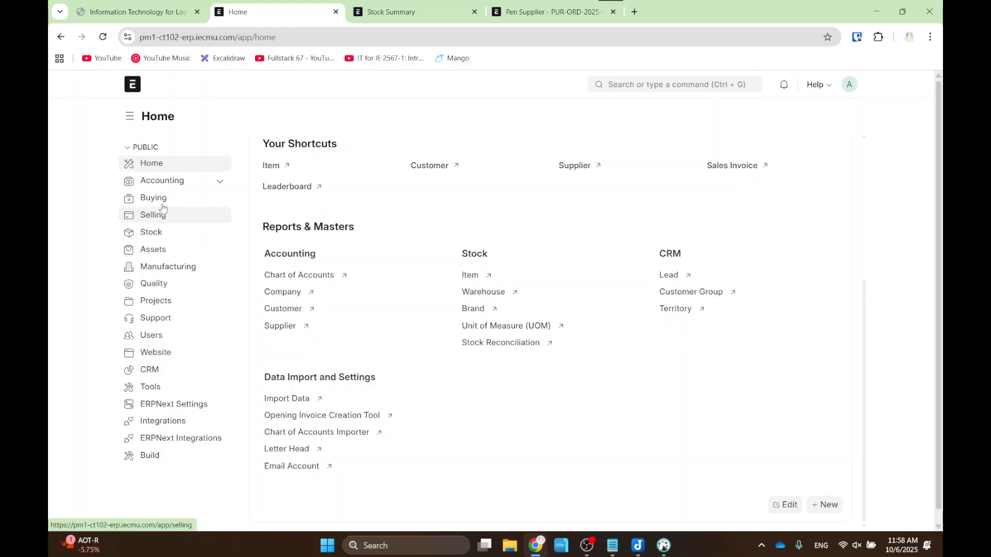
{"action": "left_click", "coordinate": [221, 182]}
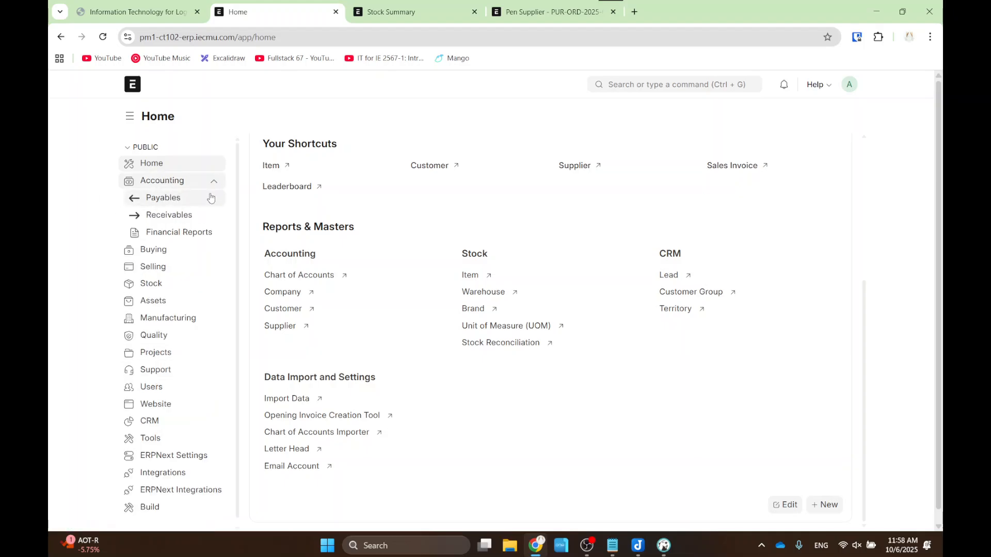
{"action": "left_click", "coordinate": [216, 184]}
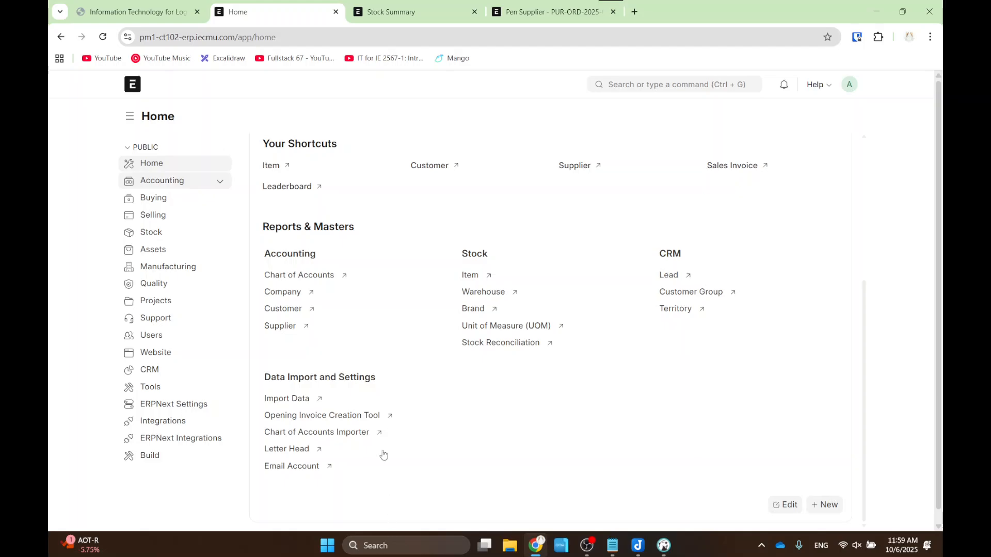
{"action": "left_click", "coordinate": [409, 10]}
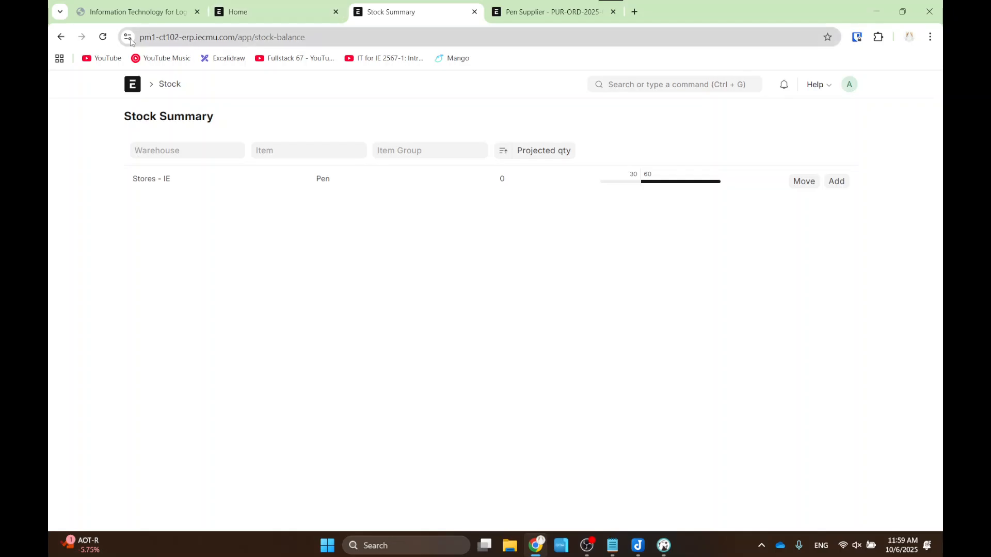
{"action": "left_click", "coordinate": [103, 38]}
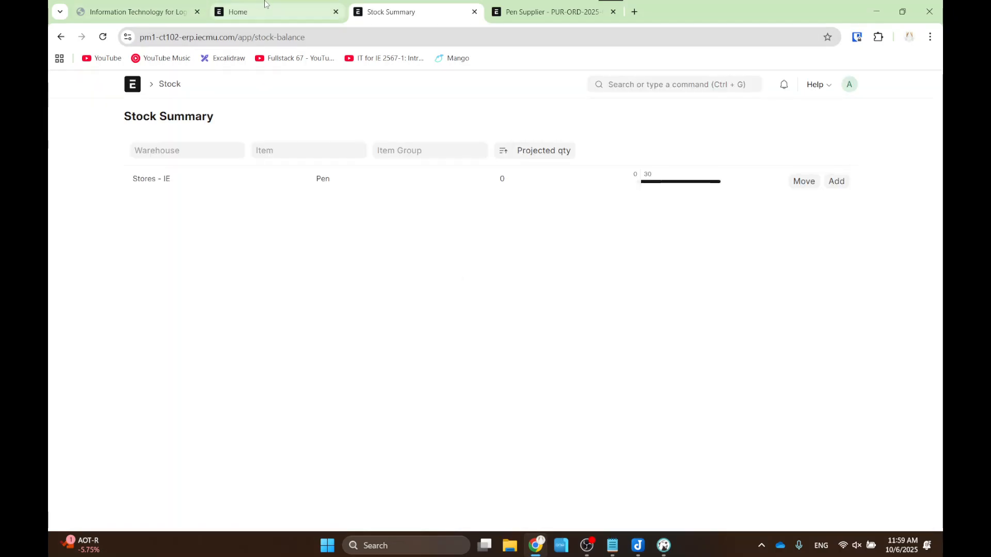
{"action": "left_click", "coordinate": [242, 11]}
{"action": "mouse_move", "coordinate": [122, 3]}
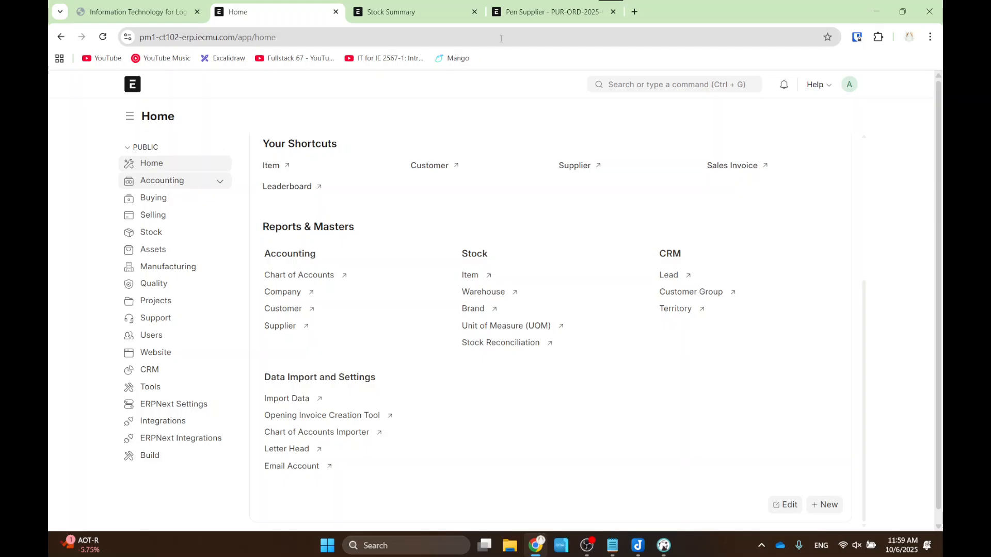
- Start a new sales order and create the customer 'Customer 3' for it
{"action": "left_click", "coordinate": [657, 85]}
{"action": "type", "text": "sale o"}
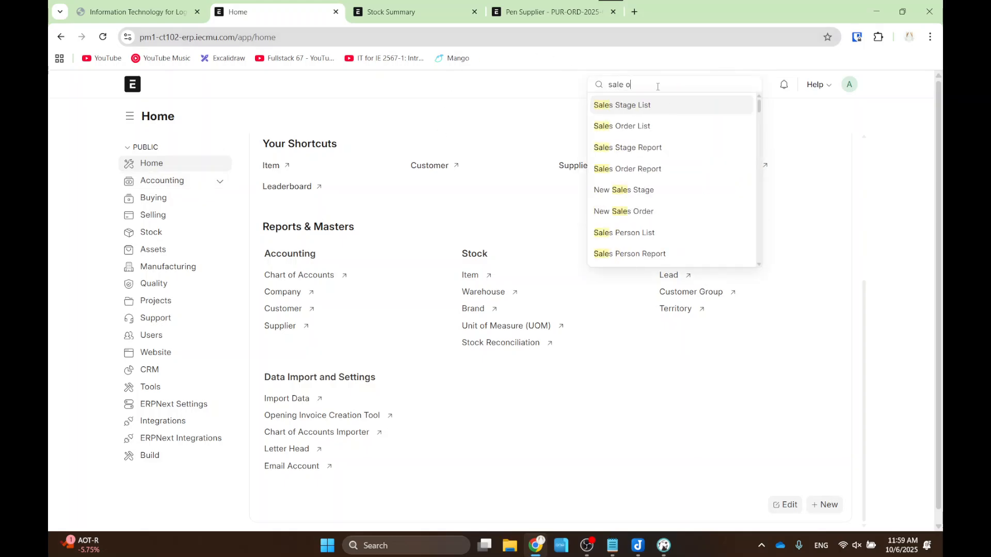
{"action": "type", "text": "rder"}
{"action": "key", "text": "Return"}
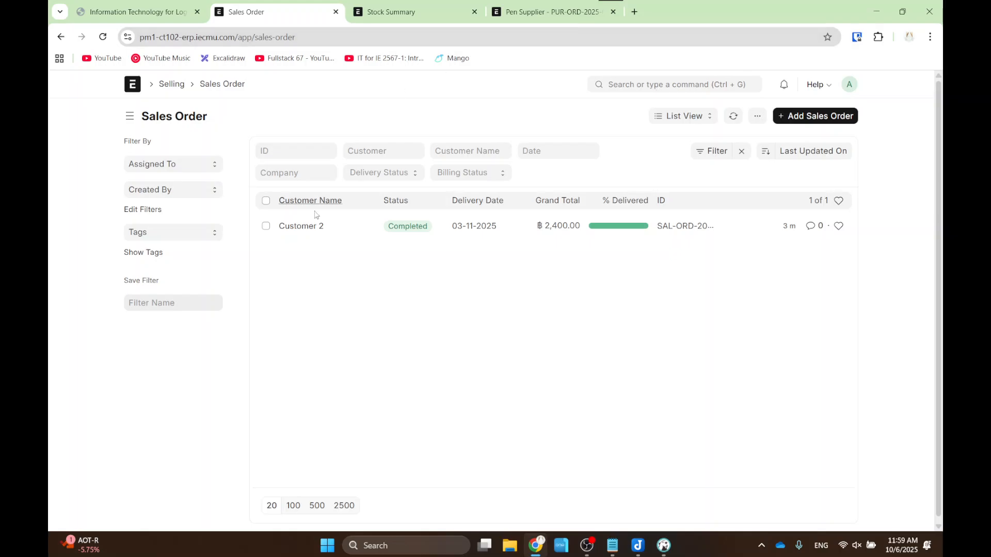
{"action": "left_click", "coordinate": [779, 116]}
{"action": "left_click", "coordinate": [228, 233]}
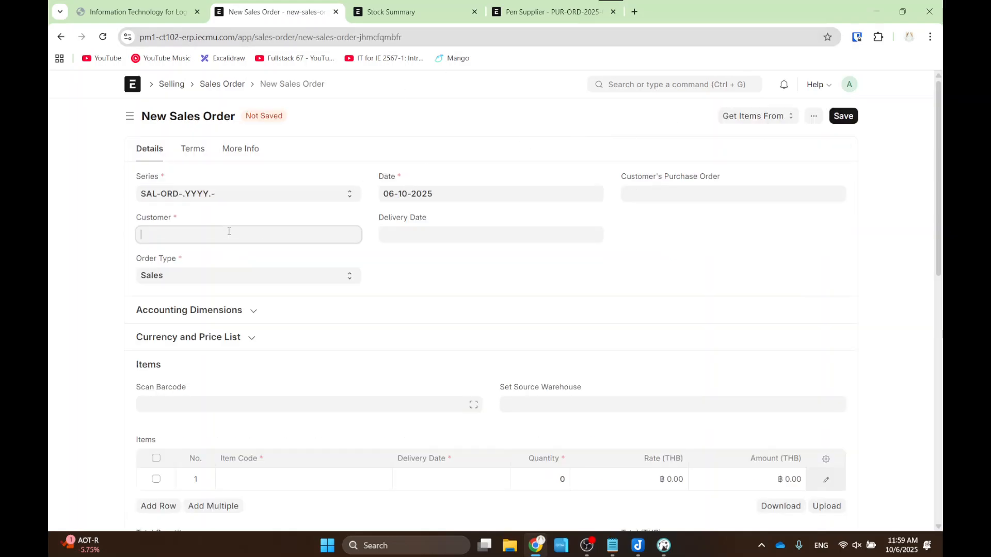
{"action": "key", "text": "ctrl+plus"}
{"action": "key", "text": "ctrl+plus"}
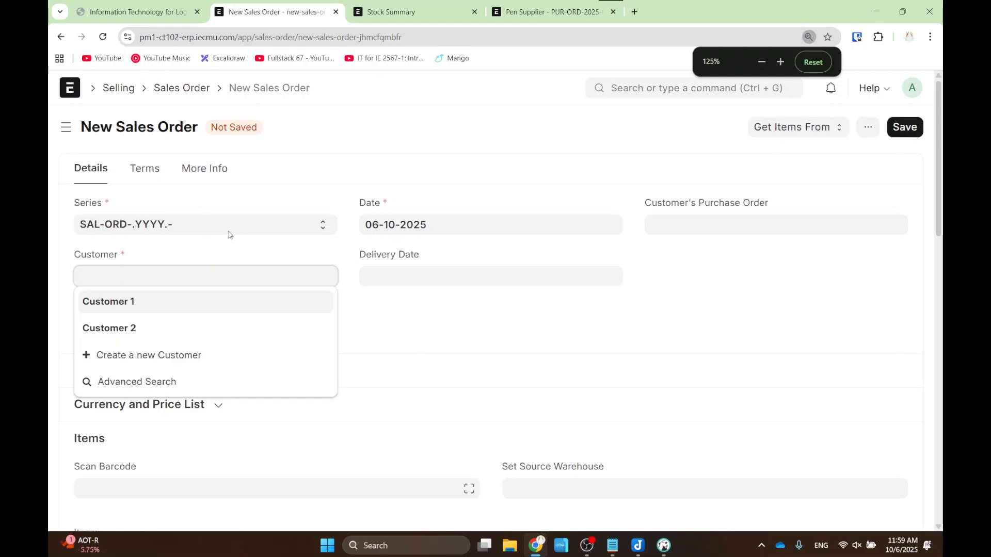
{"action": "left_click", "coordinate": [170, 355]}
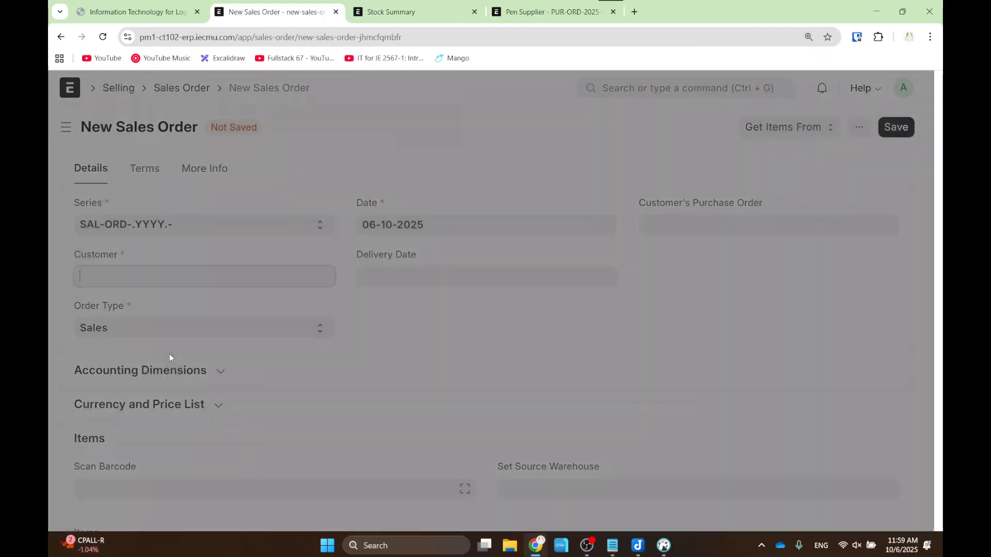
{"action": "type", "text": "Customer 3"}
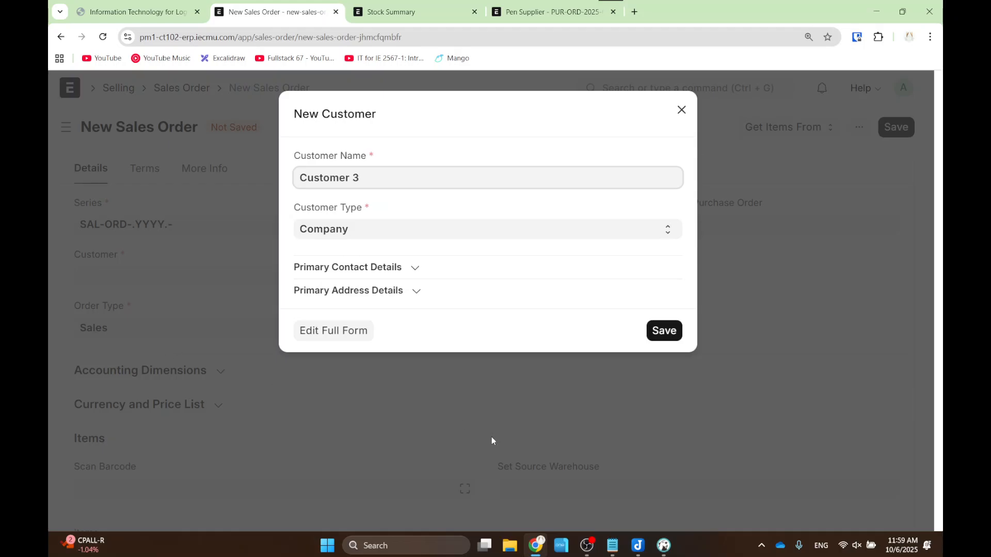
{"action": "left_click", "coordinate": [655, 332]}
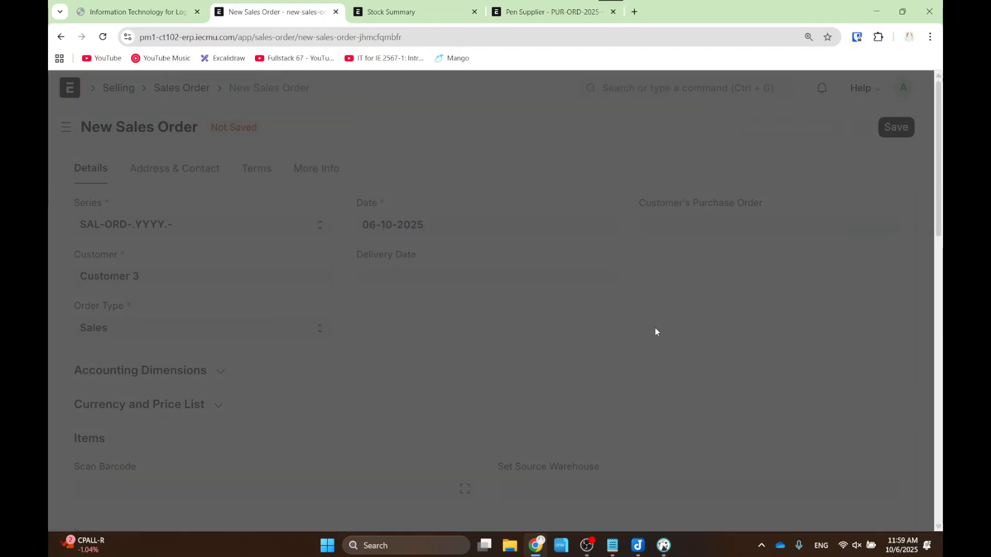
- Add a Pen item row with today's delivery date, quantity 20 and rate 100.00
{"action": "scroll", "coordinate": [356, 288], "scroll_direction": "down", "scroll_amount": 6}
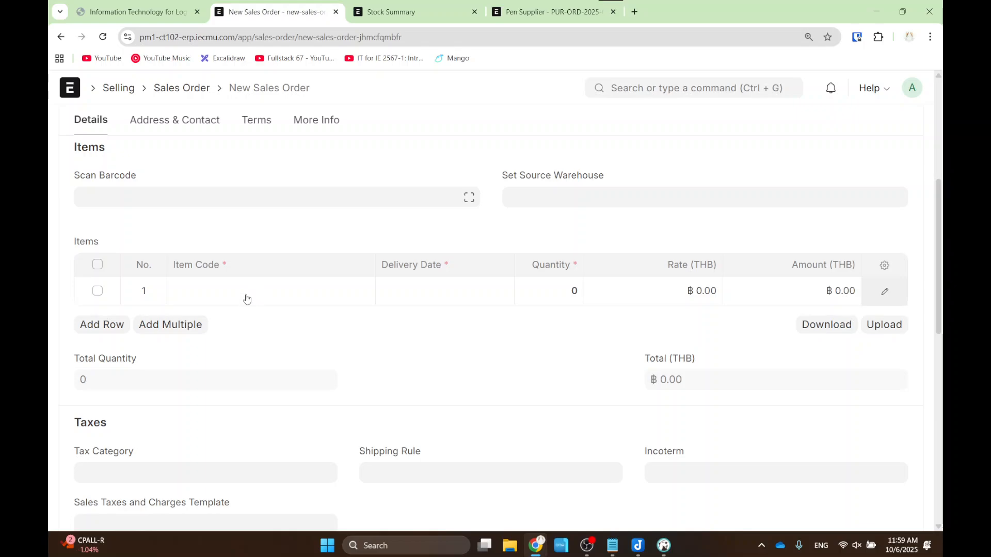
{"action": "left_click", "coordinate": [247, 294]}
{"action": "left_click", "coordinate": [234, 333]}
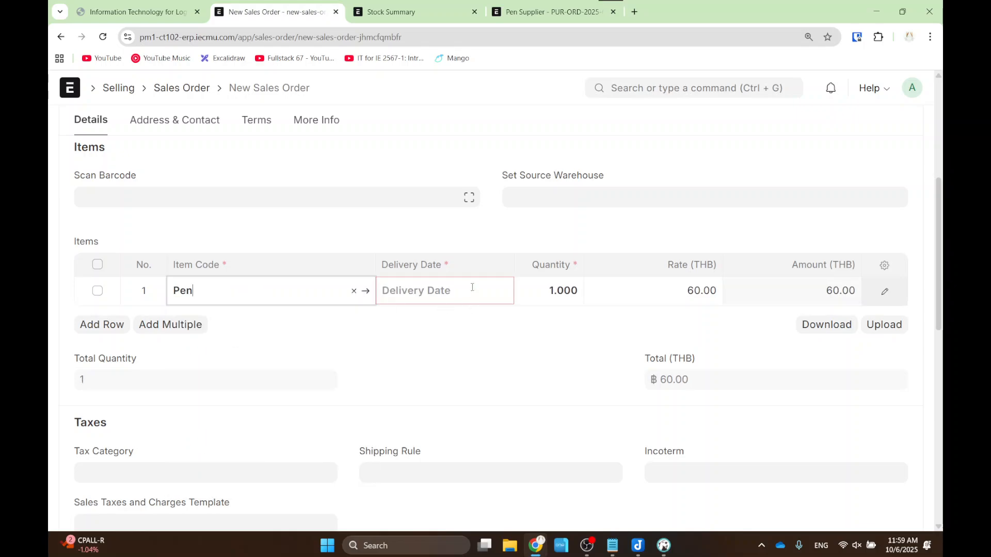
{"action": "left_click", "coordinate": [471, 289]}
{"action": "left_click", "coordinate": [466, 500]}
{"action": "left_click", "coordinate": [566, 288]}
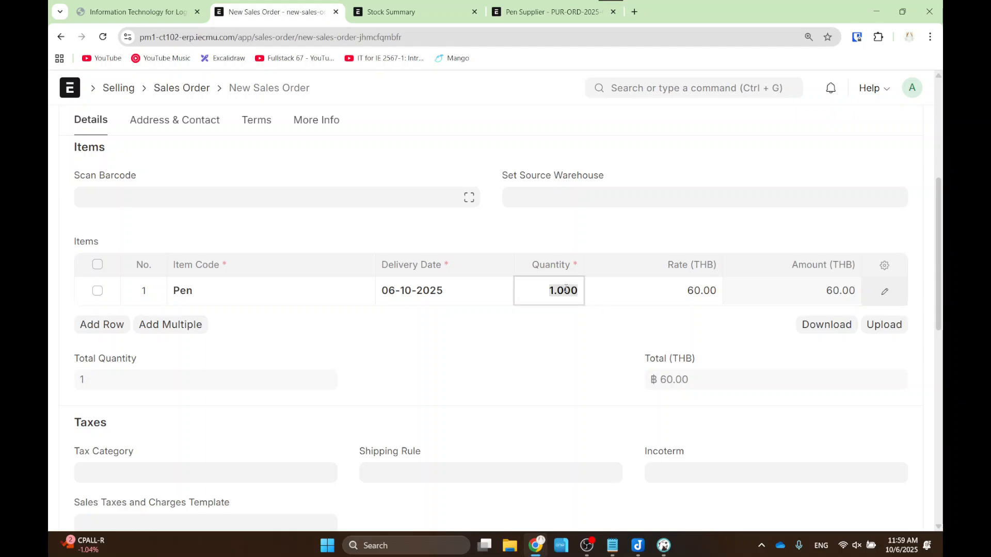
{"action": "type", "text": "20"}
{"action": "left_click", "coordinate": [653, 286]}
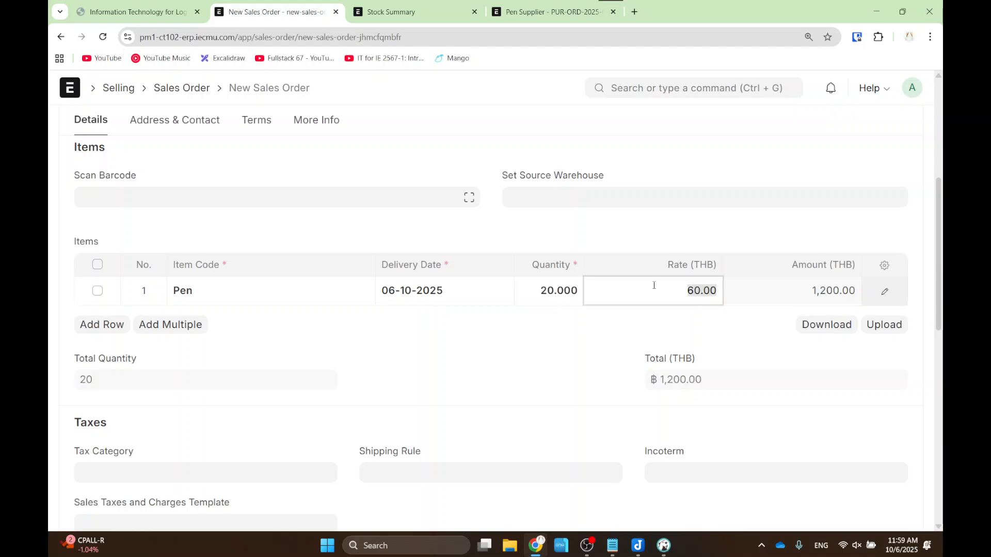
{"action": "type", "text": "100"}
{"action": "left_click", "coordinate": [676, 242]}
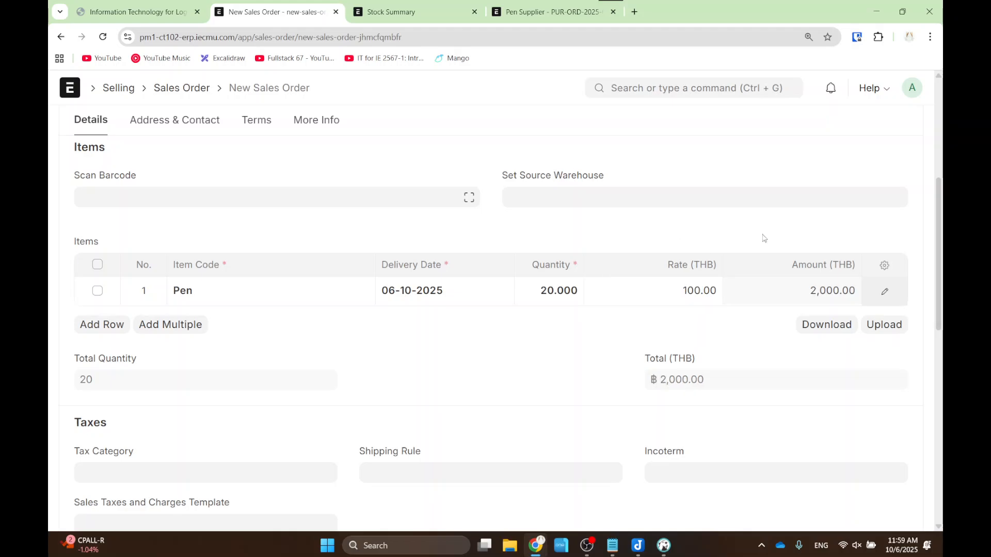
- Save the sales order and submit it, confirming the submission
{"action": "scroll", "coordinate": [870, 170], "scroll_direction": "up", "scroll_amount": 5}
{"action": "left_click", "coordinate": [904, 127]}
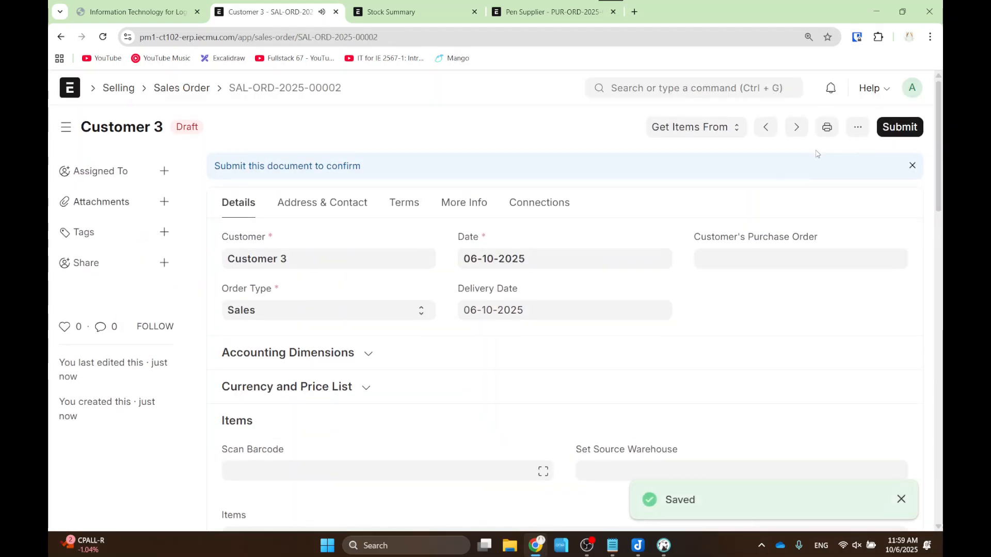
{"action": "left_click", "coordinate": [901, 127]}
{"action": "left_click", "coordinate": [679, 211]}
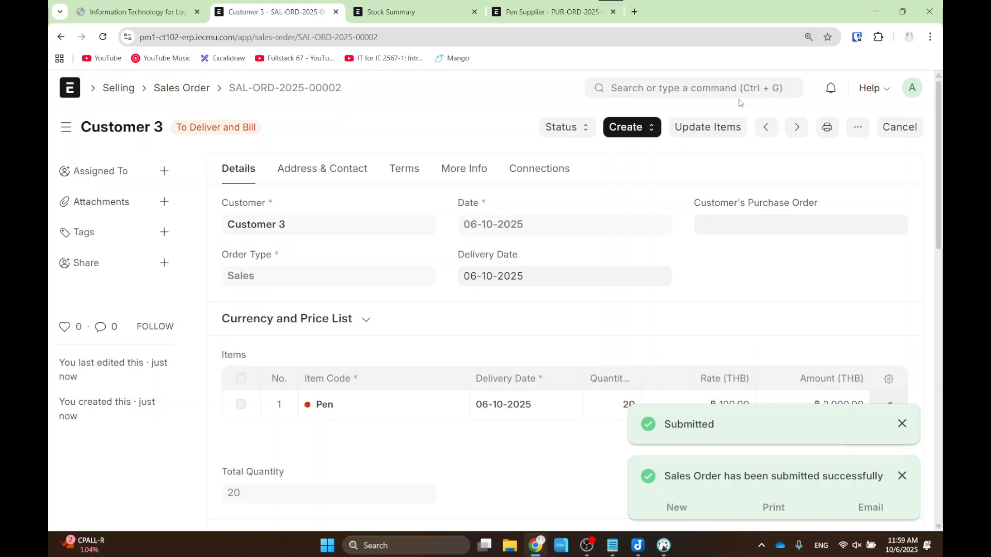
{"action": "left_click", "coordinate": [624, 129]}
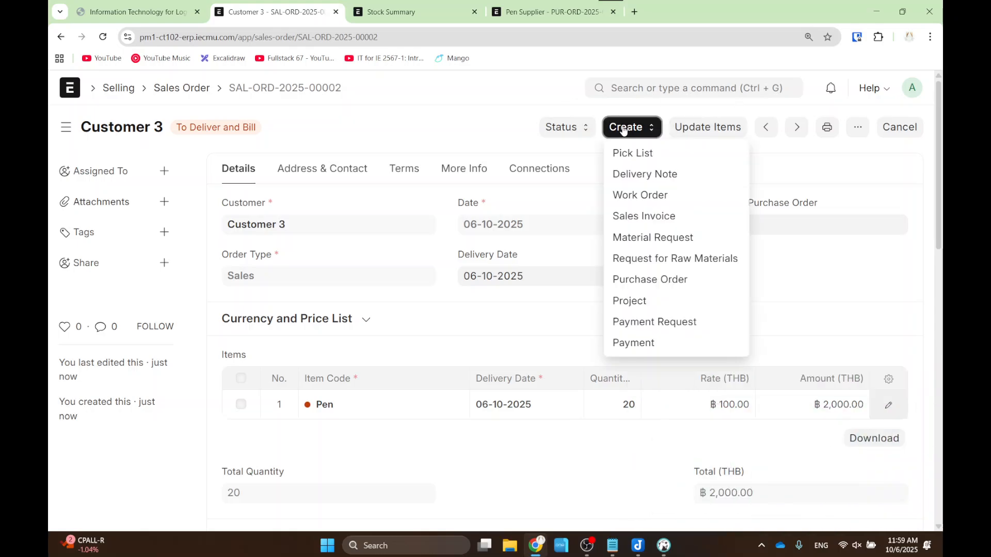
- Create and submit a delivery note from the order shipping the 20 Pens from Stores - IE
{"action": "left_click", "coordinate": [644, 175]}
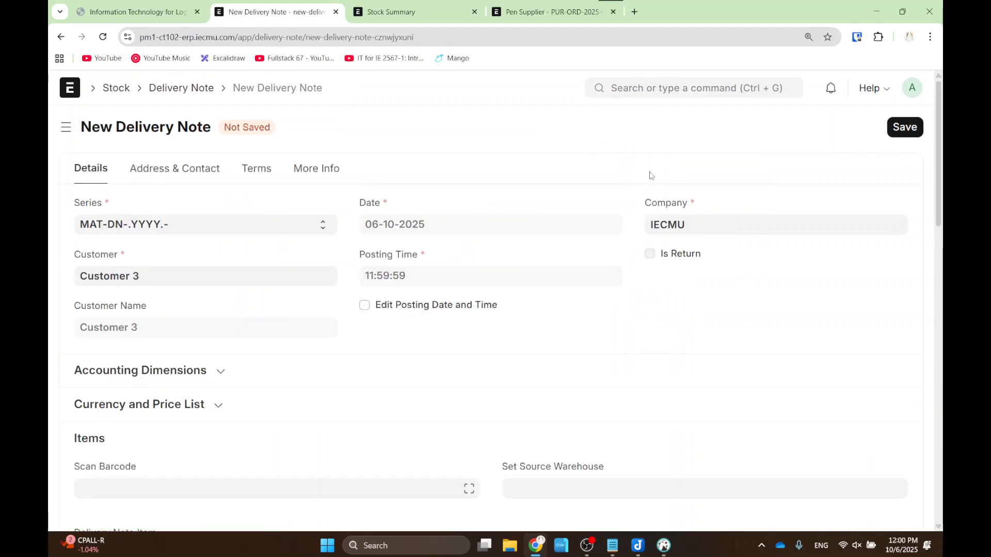
{"action": "scroll", "coordinate": [671, 237], "scroll_direction": "down", "scroll_amount": 6}
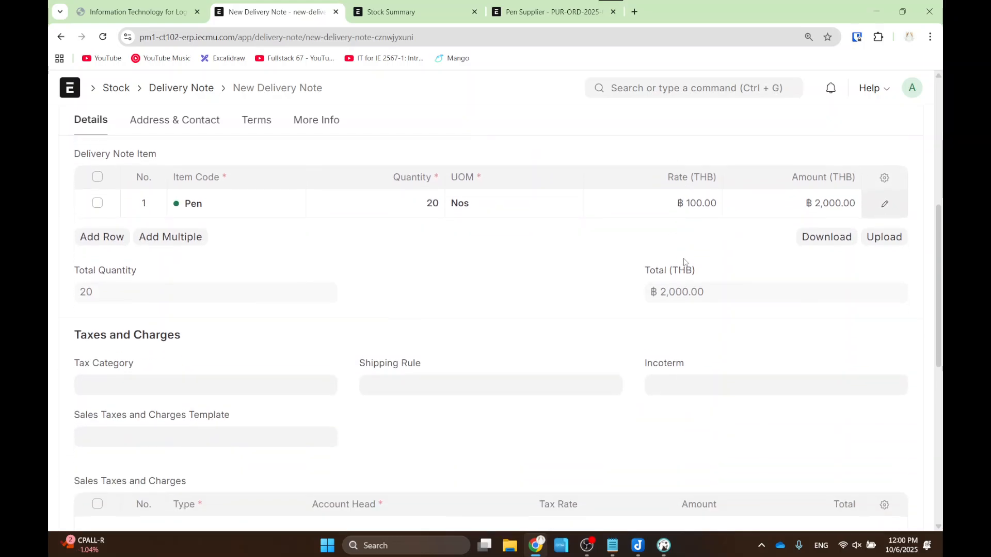
{"action": "scroll", "coordinate": [692, 264], "scroll_direction": "up", "scroll_amount": 6}
{"action": "left_click", "coordinate": [905, 127]}
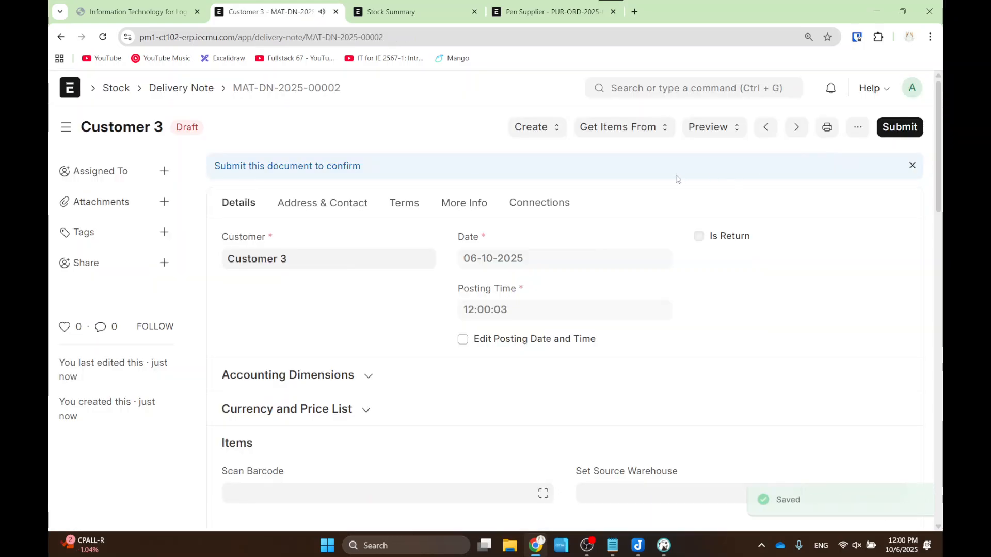
{"action": "scroll", "coordinate": [671, 351], "scroll_direction": "down", "scroll_amount": 3}
{"action": "left_click", "coordinate": [632, 321]}
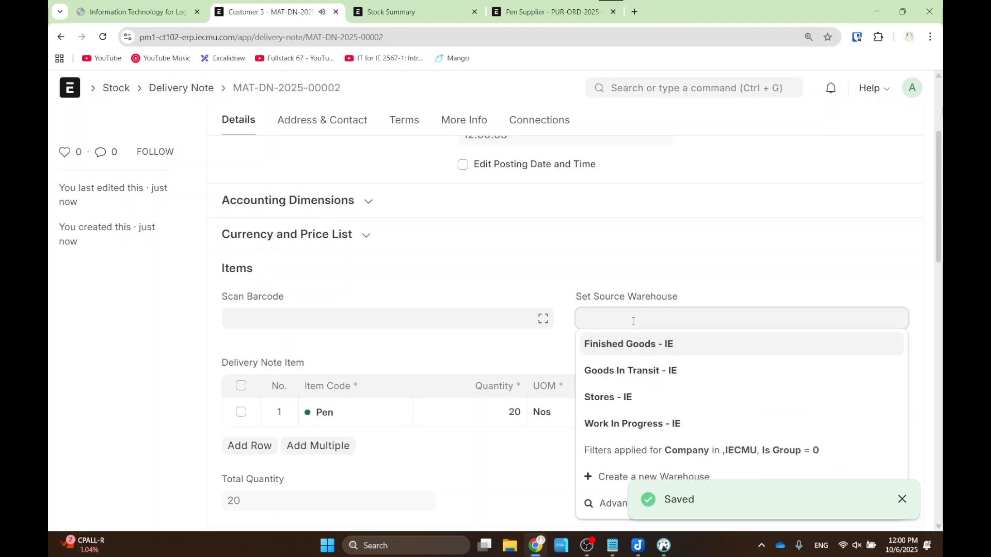
{"action": "left_click", "coordinate": [630, 394]}
{"action": "scroll", "coordinate": [661, 343], "scroll_direction": "up", "scroll_amount": 5}
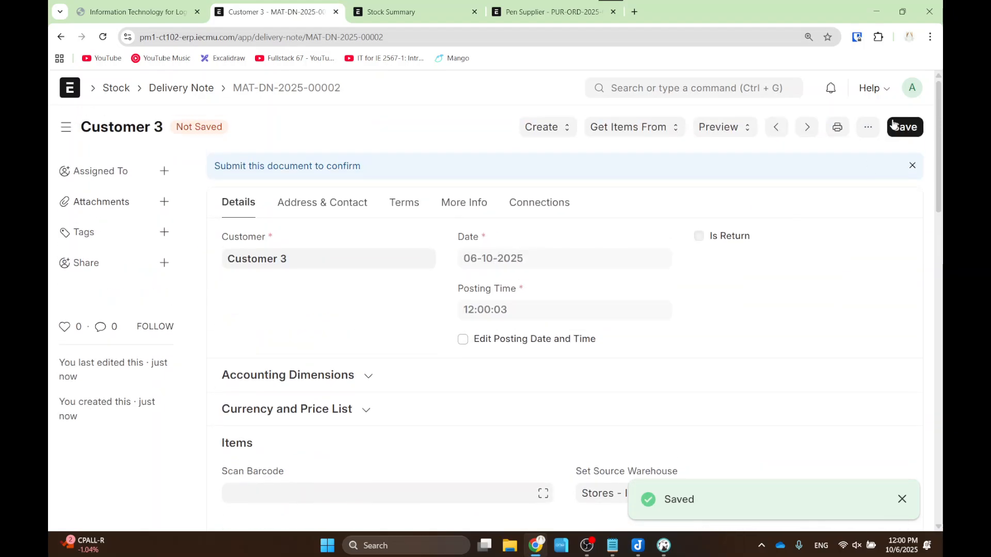
{"action": "left_click", "coordinate": [901, 127]}
{"action": "left_click", "coordinate": [878, 132]}
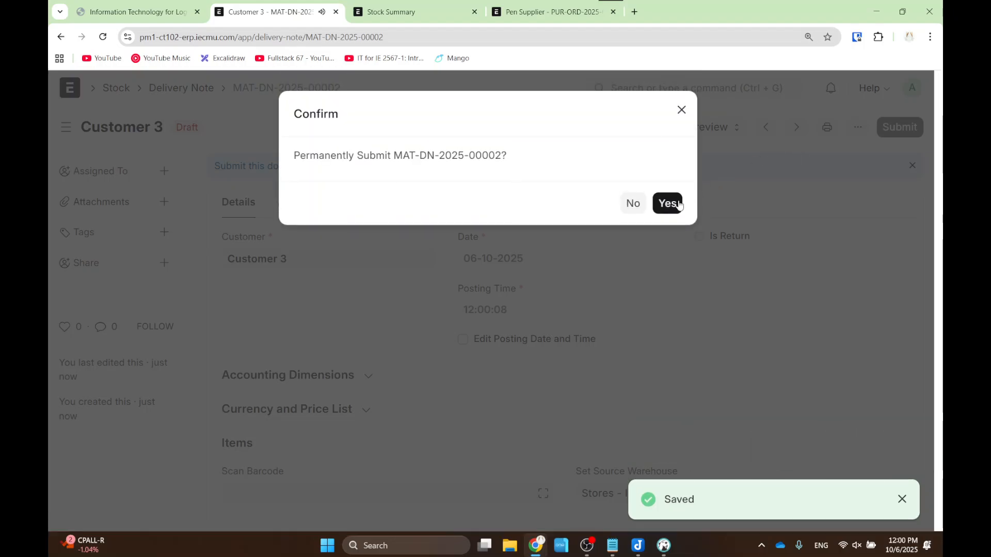
{"action": "left_click", "coordinate": [665, 203]}
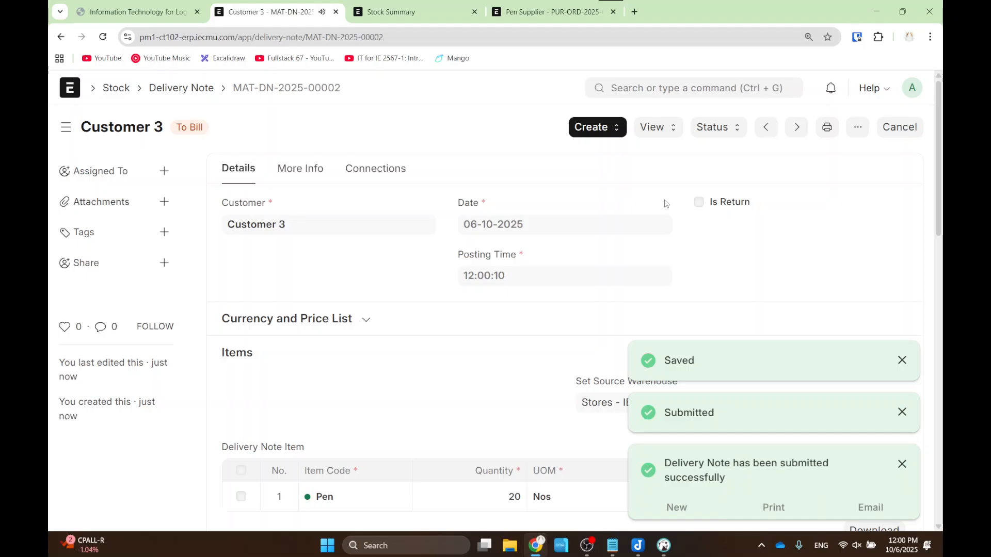
{"action": "left_click", "coordinate": [61, 36]}
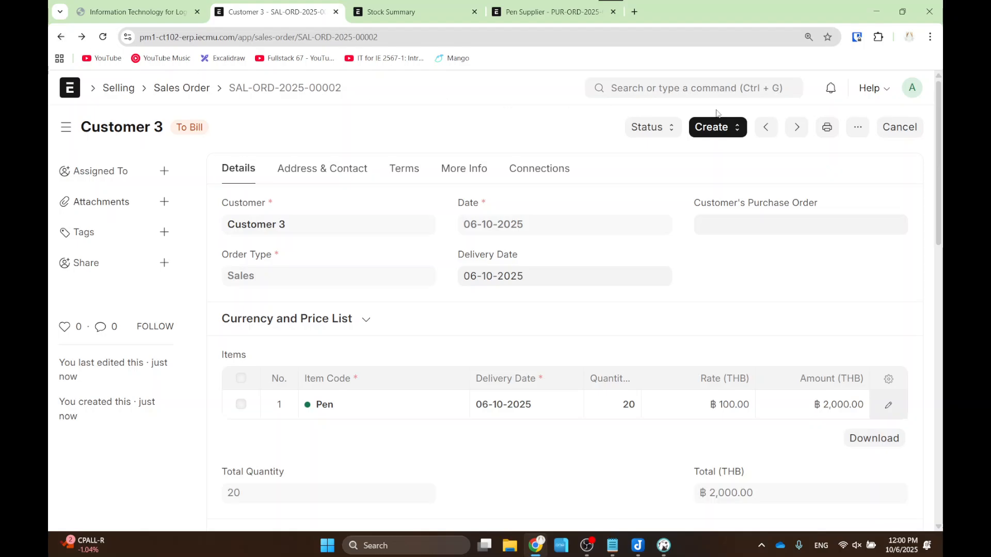
- Create a sales invoice from the sales order, save it, and check its print preview
{"action": "left_click", "coordinate": [720, 128]}
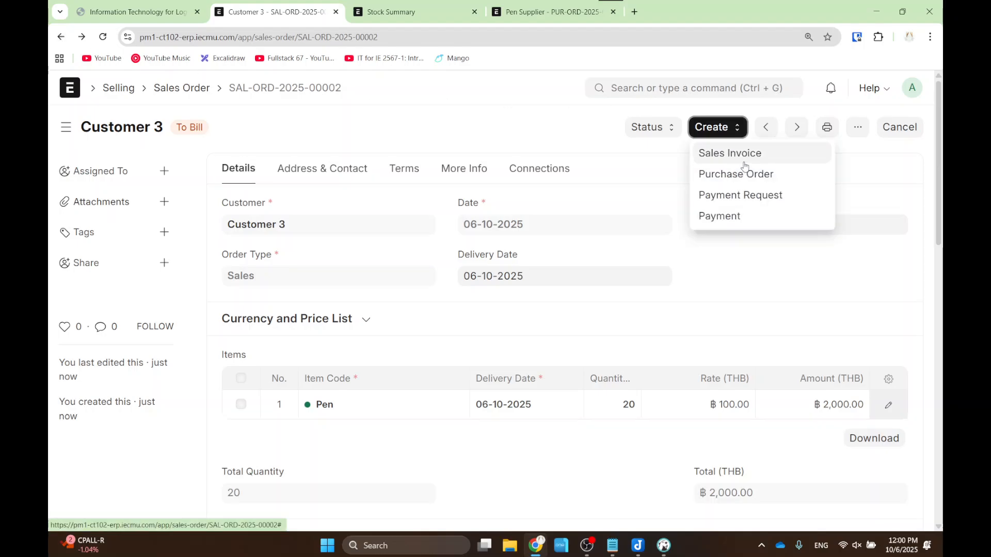
{"action": "left_click", "coordinate": [744, 154]}
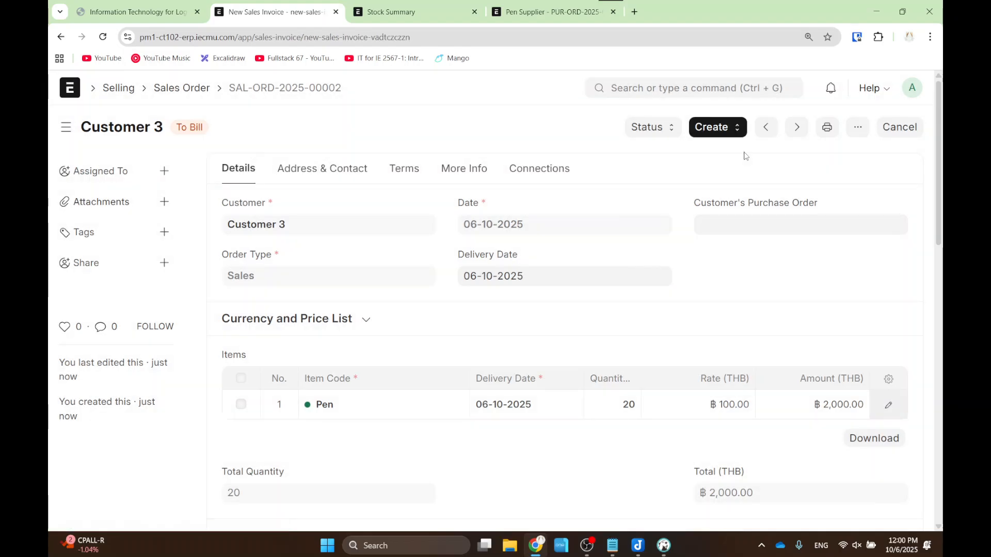
{"action": "scroll", "coordinate": [426, 291], "scroll_direction": "down", "scroll_amount": 5}
{"action": "scroll", "coordinate": [439, 281], "scroll_direction": "up", "scroll_amount": 5}
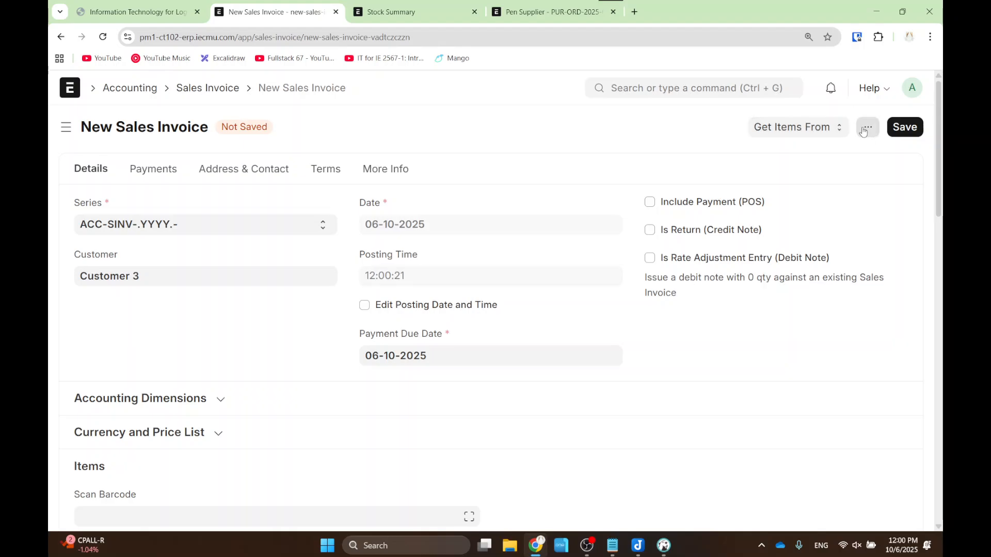
{"action": "left_click", "coordinate": [903, 125]}
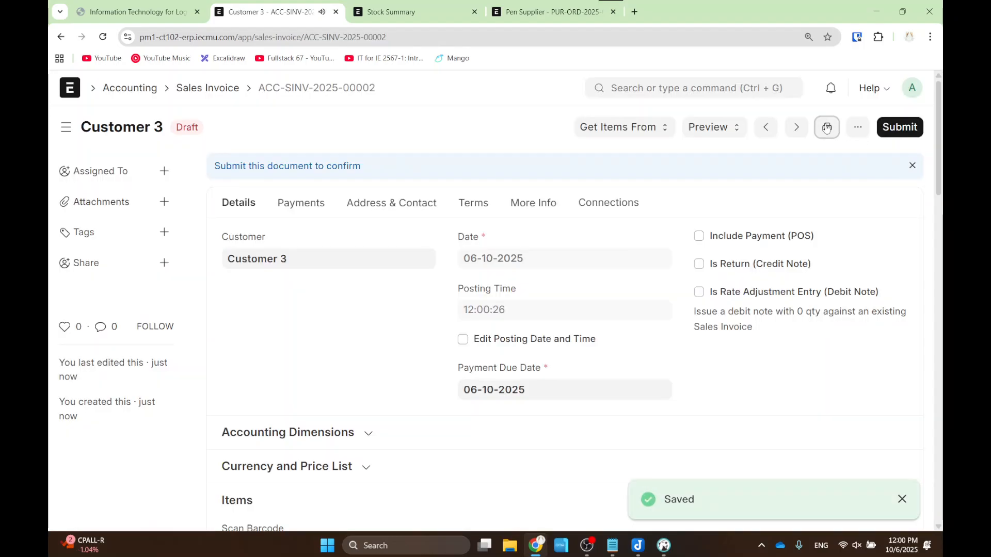
{"action": "left_click", "coordinate": [824, 129]}
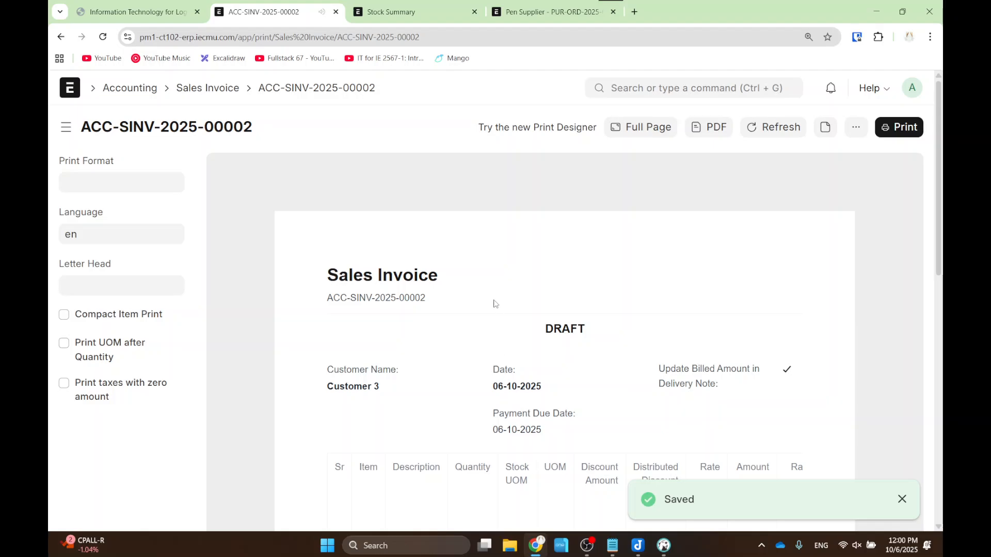
{"action": "scroll", "coordinate": [486, 268], "scroll_direction": "down", "scroll_amount": 2}
{"action": "scroll", "coordinate": [485, 268], "scroll_direction": "down", "scroll_amount": 2}
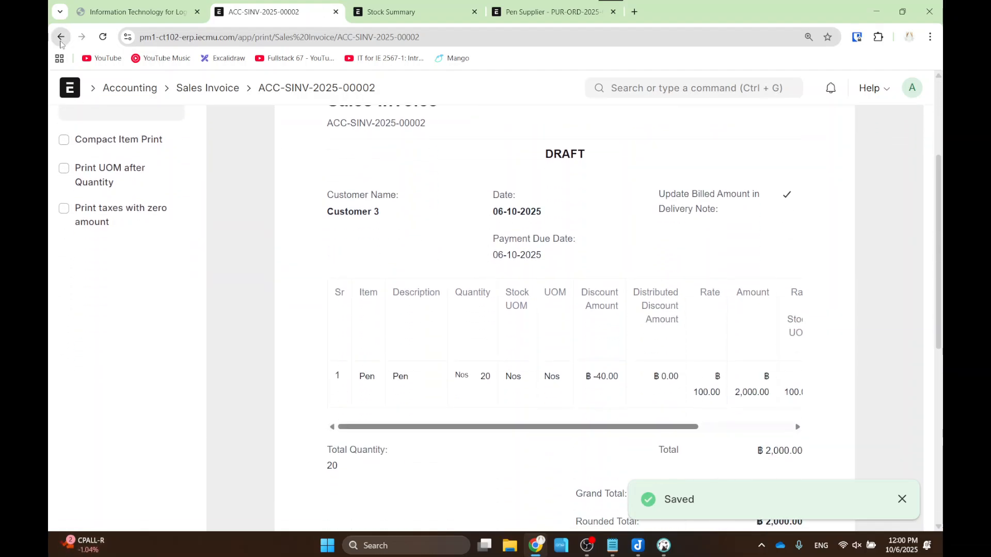
{"action": "left_click", "coordinate": [61, 37]}
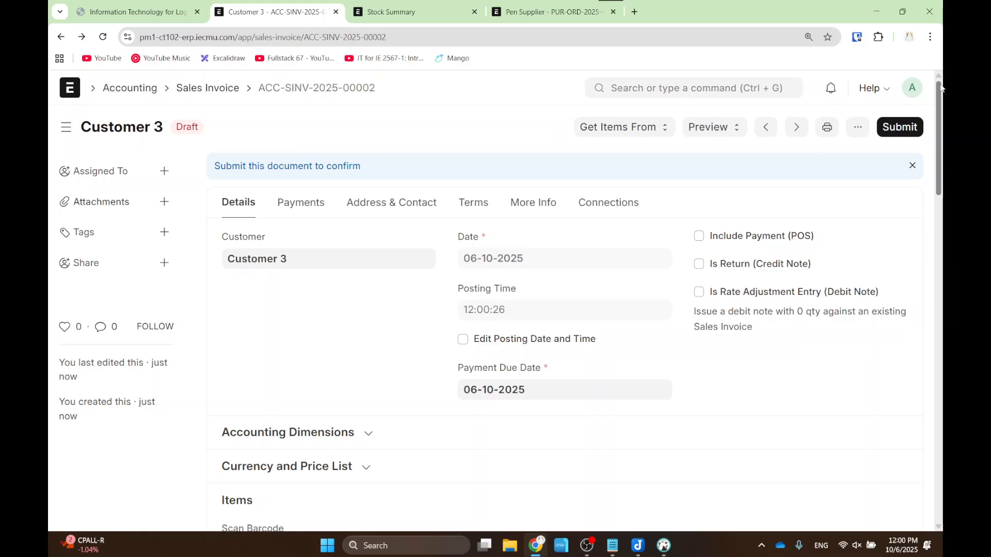
- Submit the draft sales invoice and confirm the permanent submission
{"action": "left_click", "coordinate": [899, 127]}
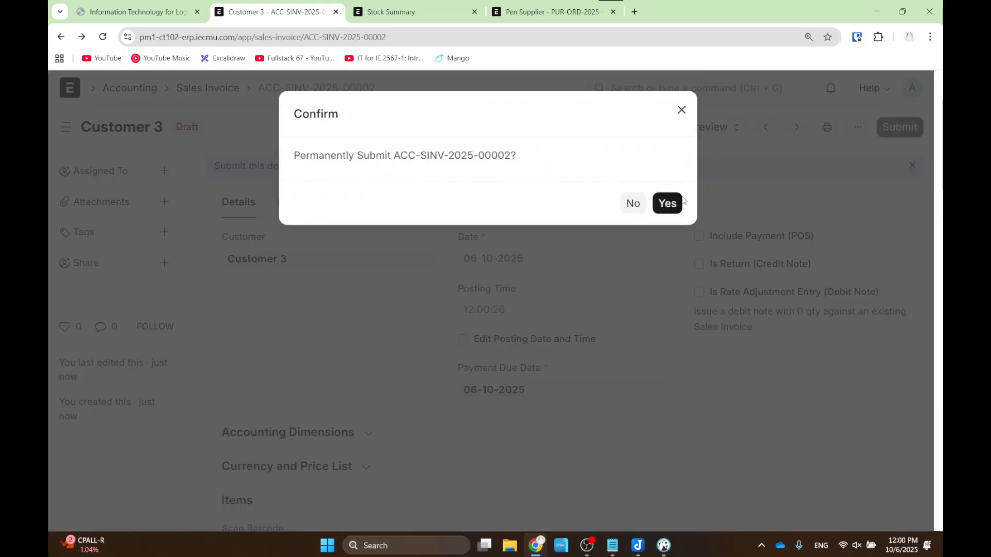
{"action": "left_click", "coordinate": [668, 191]}
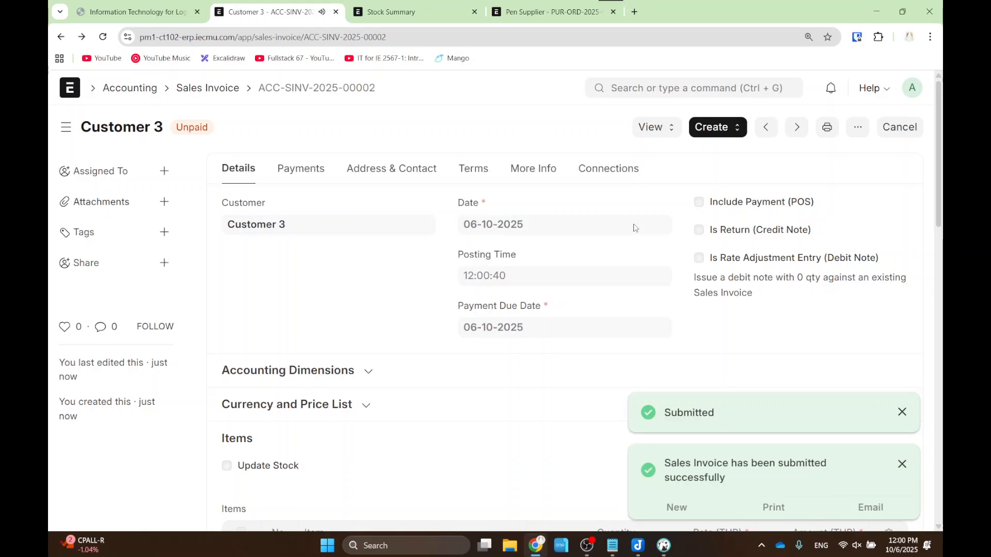
{"action": "left_click", "coordinate": [707, 124]}
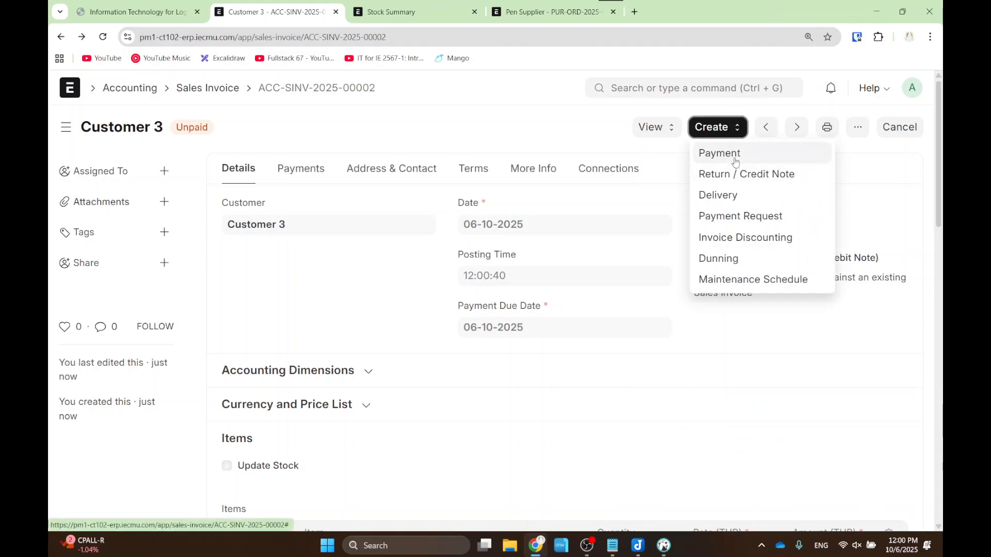
- Create a Cash payment entry for 2,000 THB against ACC-SINV-2025-00002, then save and submit it
{"action": "left_click", "coordinate": [734, 160]}
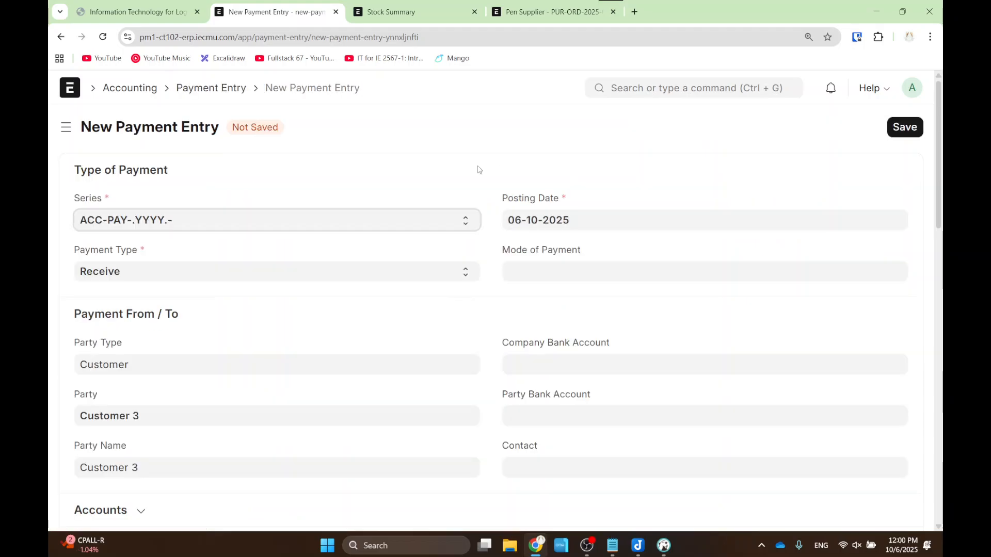
{"action": "left_click", "coordinate": [558, 271]}
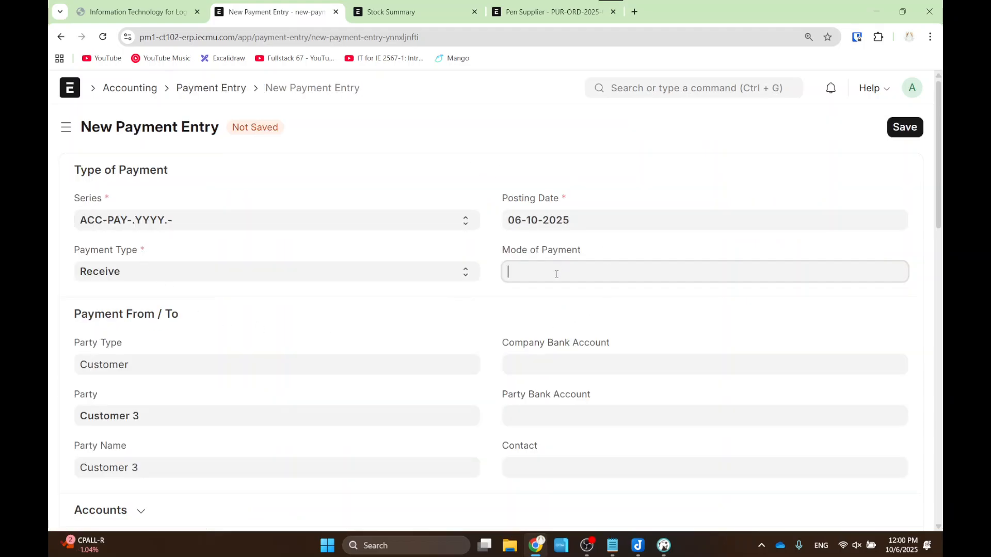
{"action": "left_click", "coordinate": [548, 331]}
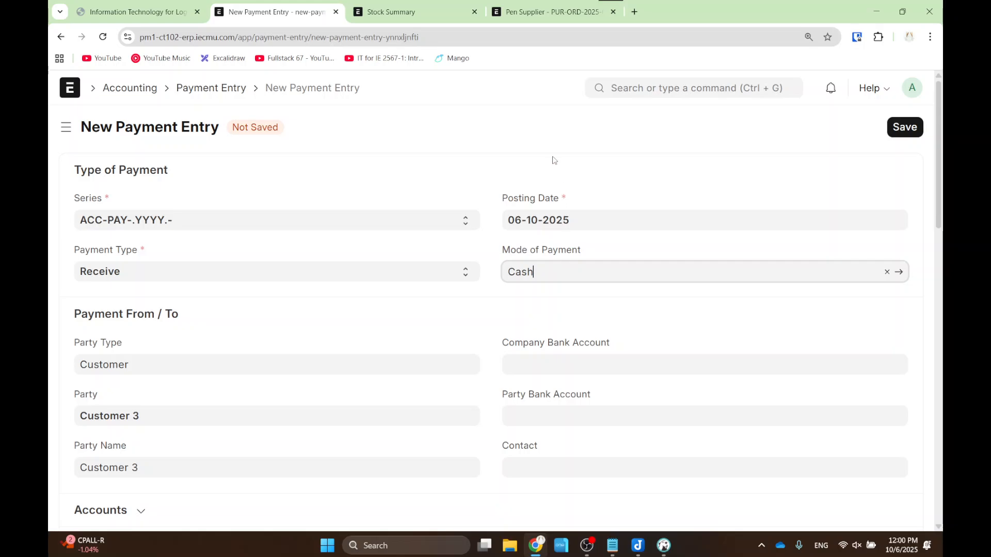
{"action": "scroll", "coordinate": [556, 181], "scroll_direction": "down", "scroll_amount": 8}
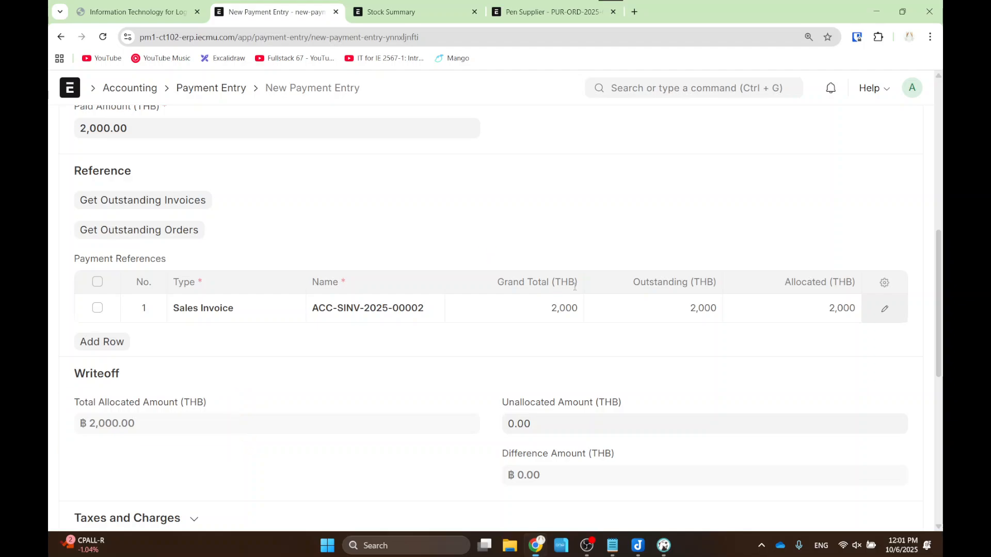
{"action": "scroll", "coordinate": [680, 279], "scroll_direction": "up", "scroll_amount": 2}
{"action": "scroll", "coordinate": [491, 295], "scroll_direction": "down", "scroll_amount": 3}
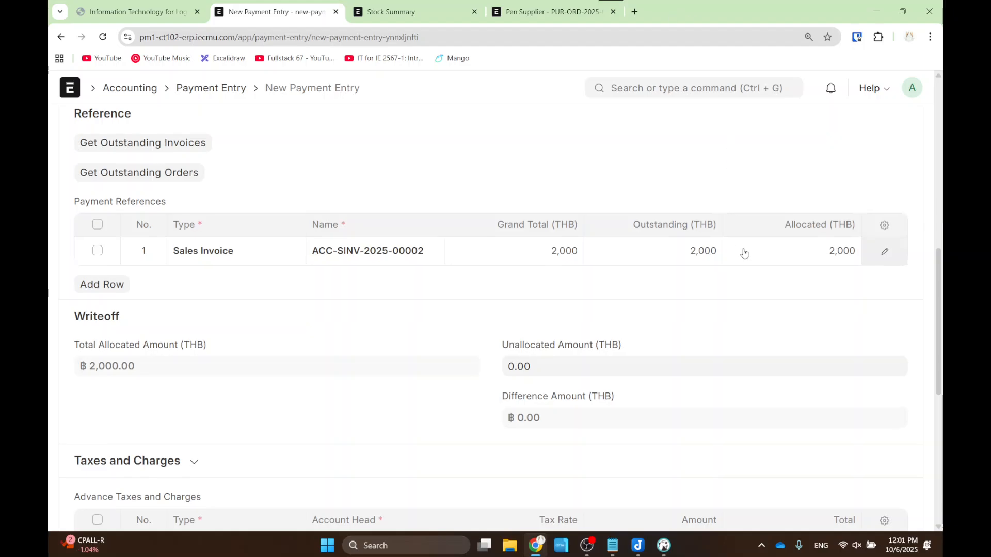
{"action": "scroll", "coordinate": [794, 178], "scroll_direction": "up", "scroll_amount": 5}
{"action": "scroll", "coordinate": [795, 178], "scroll_direction": "up", "scroll_amount": 4}
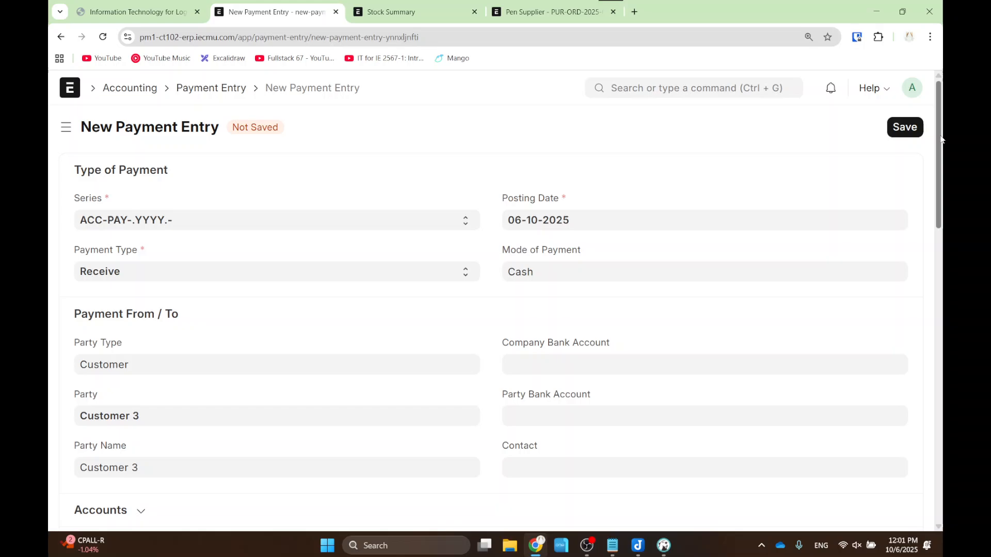
{"action": "left_click", "coordinate": [903, 129]}
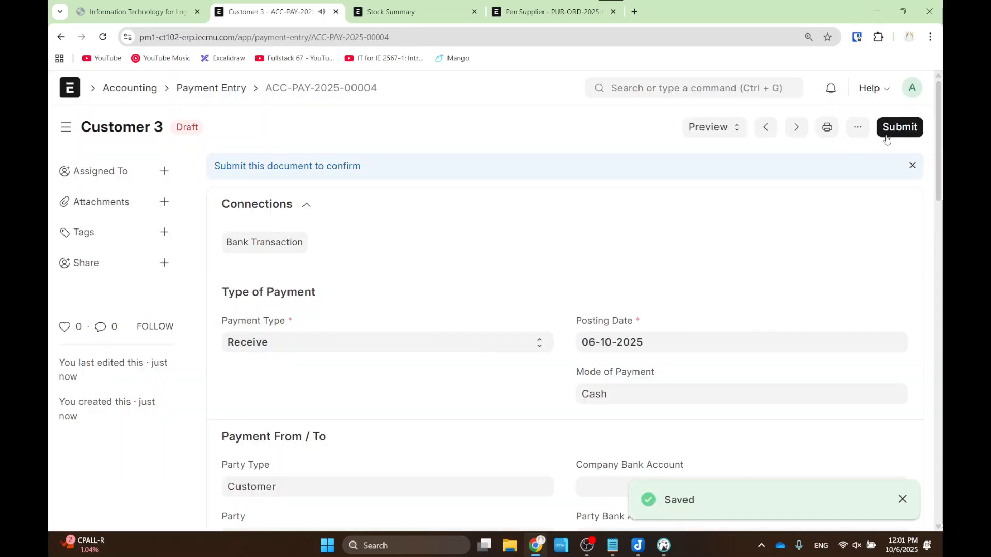
{"action": "left_click", "coordinate": [897, 127]}
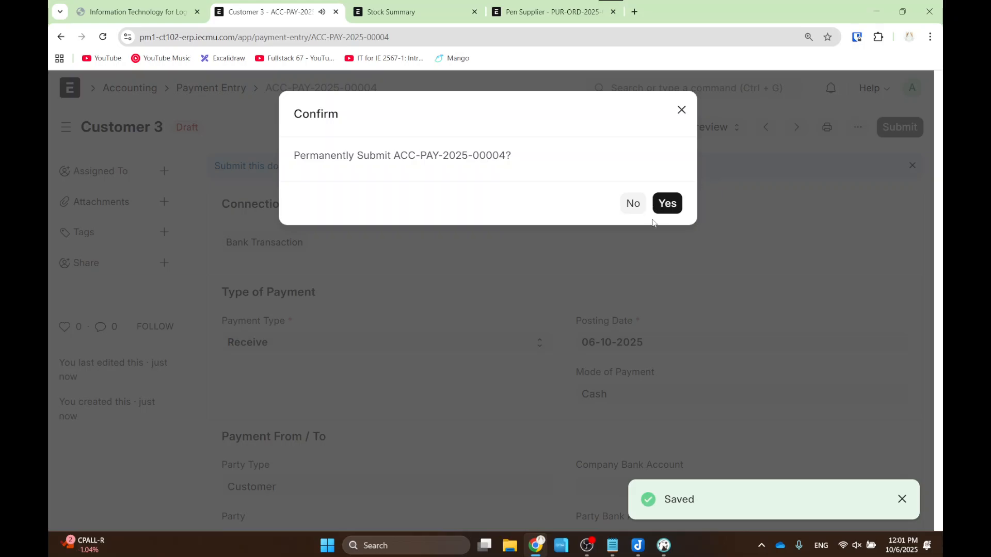
{"action": "left_click", "coordinate": [665, 206]}
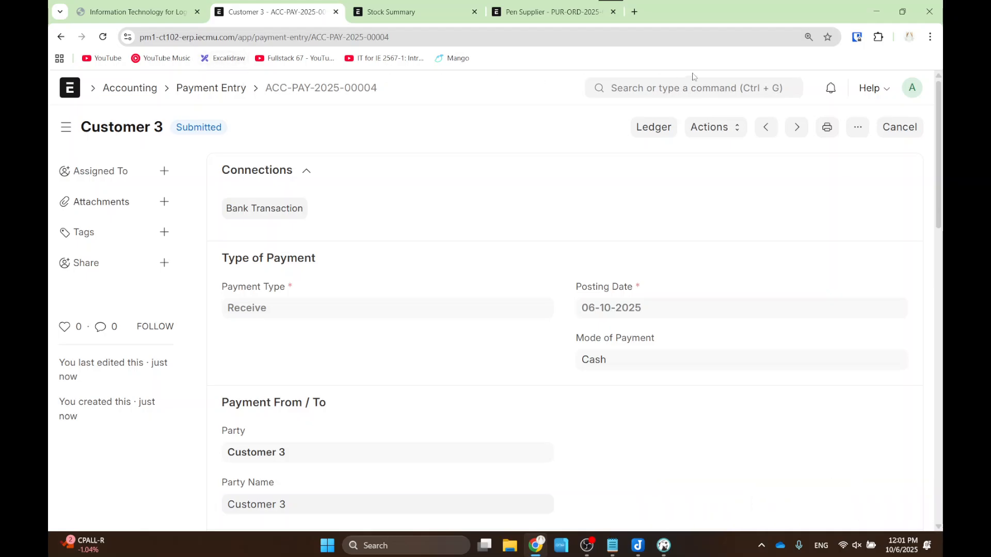
- Search 'balance' and open the Balance Sheet report
{"action": "left_click", "coordinate": [676, 89]}
{"action": "type", "text": "balance"}
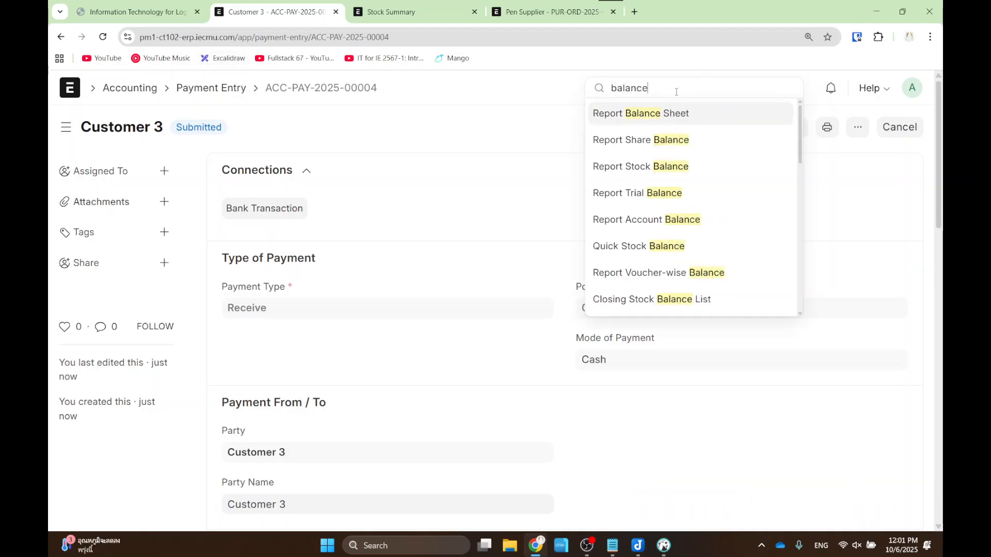
{"action": "left_click", "coordinate": [663, 119]}
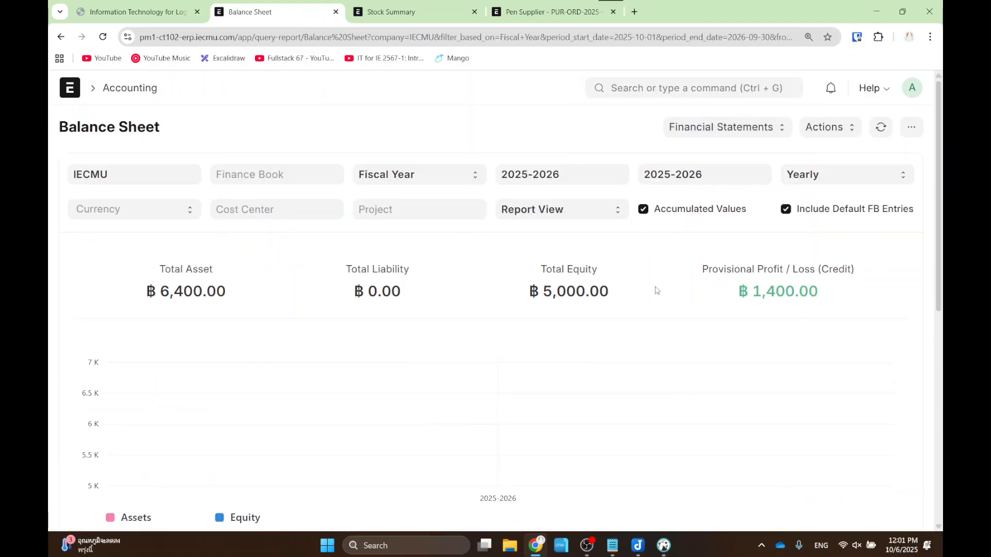
- Switch to the Profit and Loss Statement and review income 4,400, expenses 3,000, profit 1,400
{"action": "left_click", "coordinate": [717, 134]}
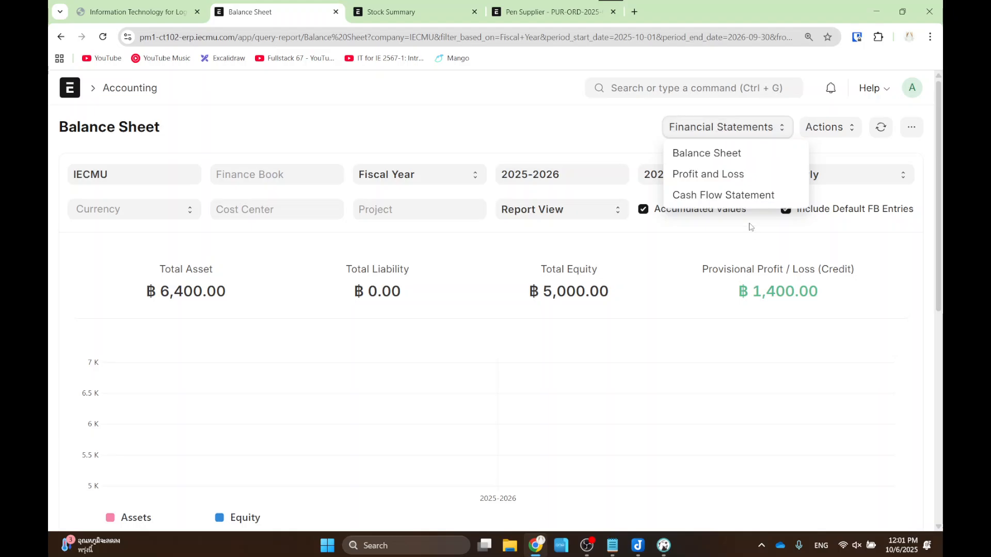
{"action": "left_click", "coordinate": [737, 173]}
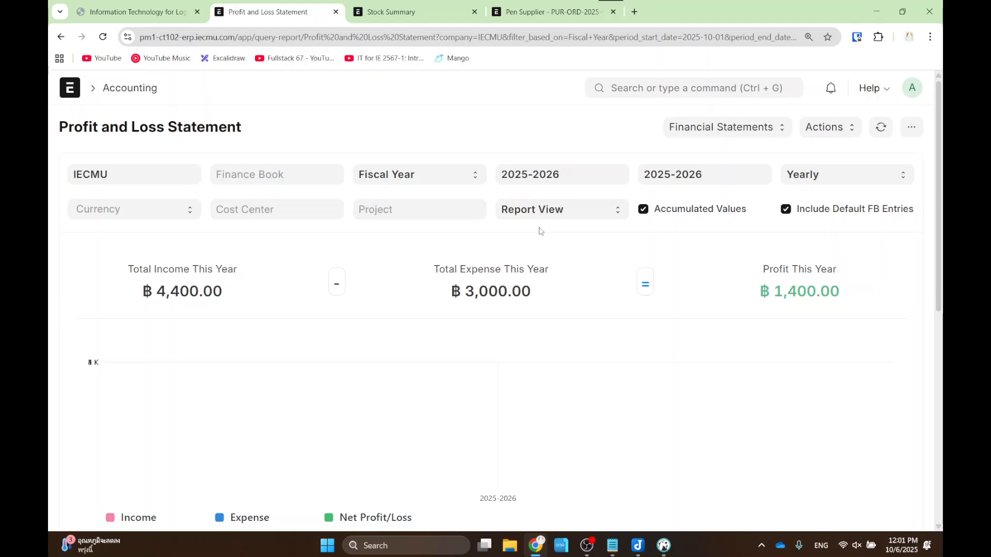
{"action": "scroll", "coordinate": [541, 231], "scroll_direction": "down", "scroll_amount": 2}
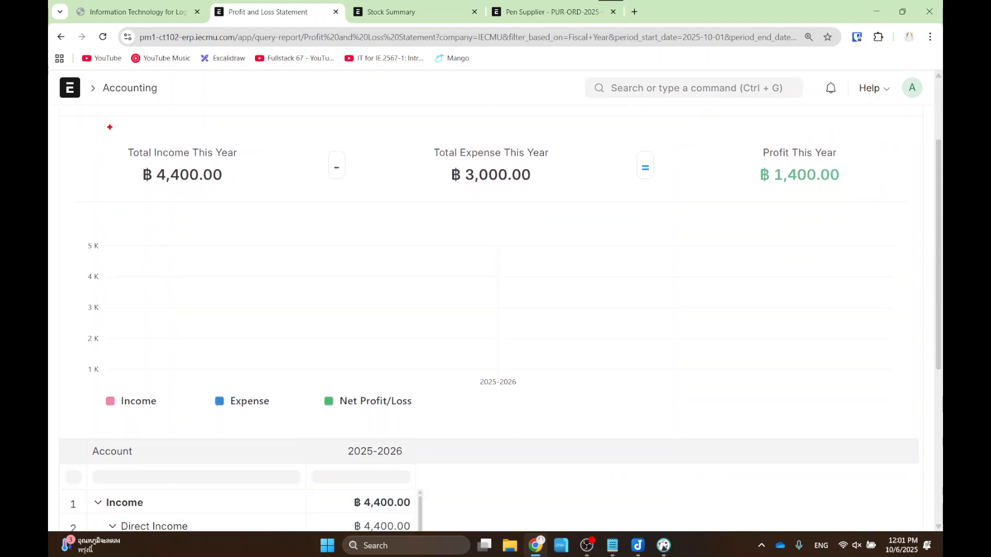
{"action": "left_click_drag", "start_coordinate": [109, 126], "coordinate": [265, 186]}
{"action": "left_click_drag", "start_coordinate": [420, 117], "coordinate": [590, 205]}
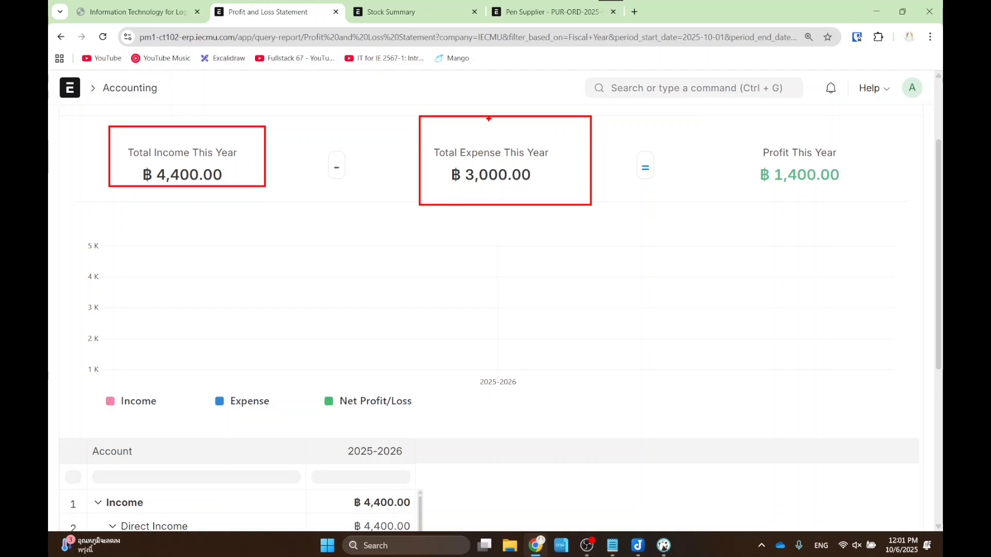
{"action": "scroll", "coordinate": [370, 293], "scroll_direction": "down", "scroll_amount": 3}
{"action": "scroll", "coordinate": [370, 292], "scroll_direction": "down", "scroll_amount": 2}
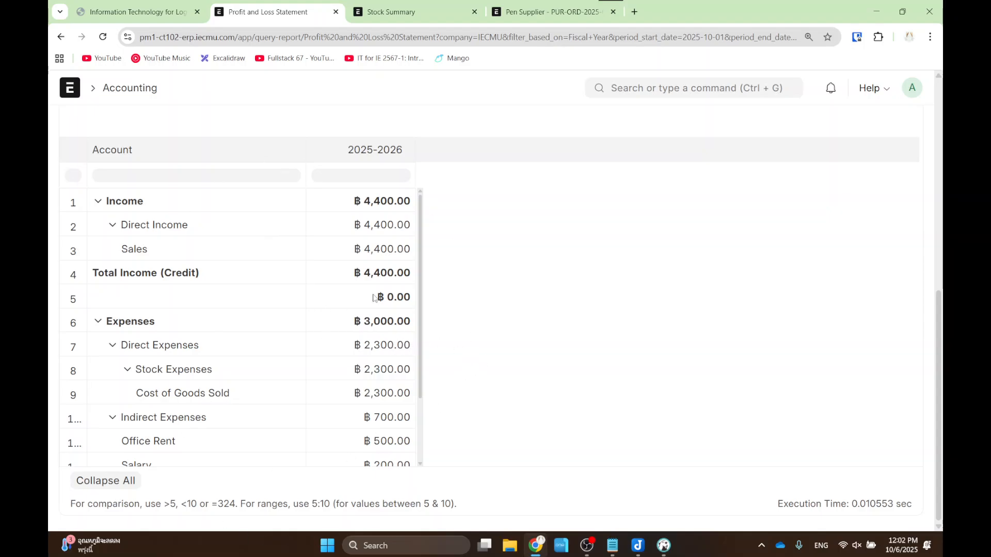
{"action": "scroll", "coordinate": [464, 292], "scroll_direction": "up", "scroll_amount": 7}
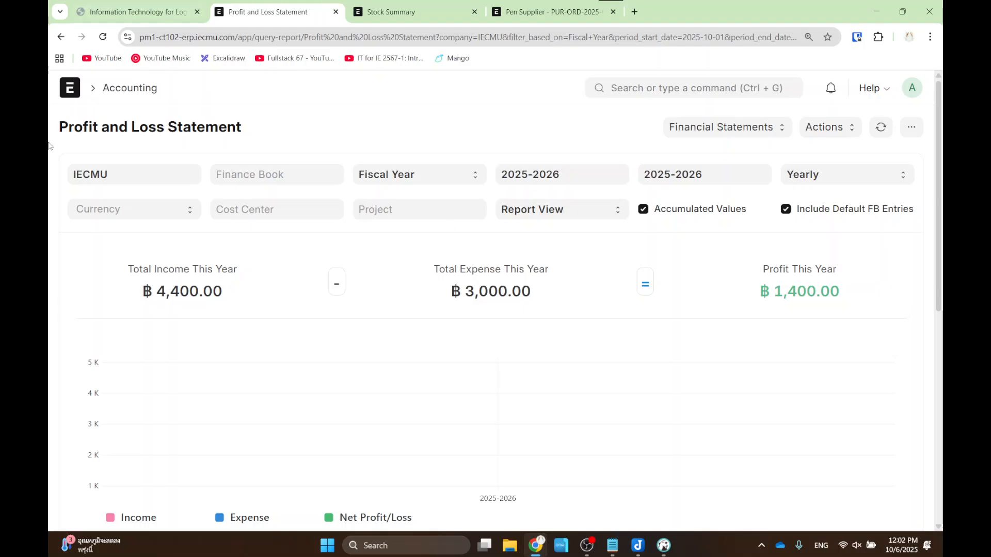
- Return to the ERPNext Home workspace using the logo at the top left
{"action": "left_click", "coordinate": [68, 90]}
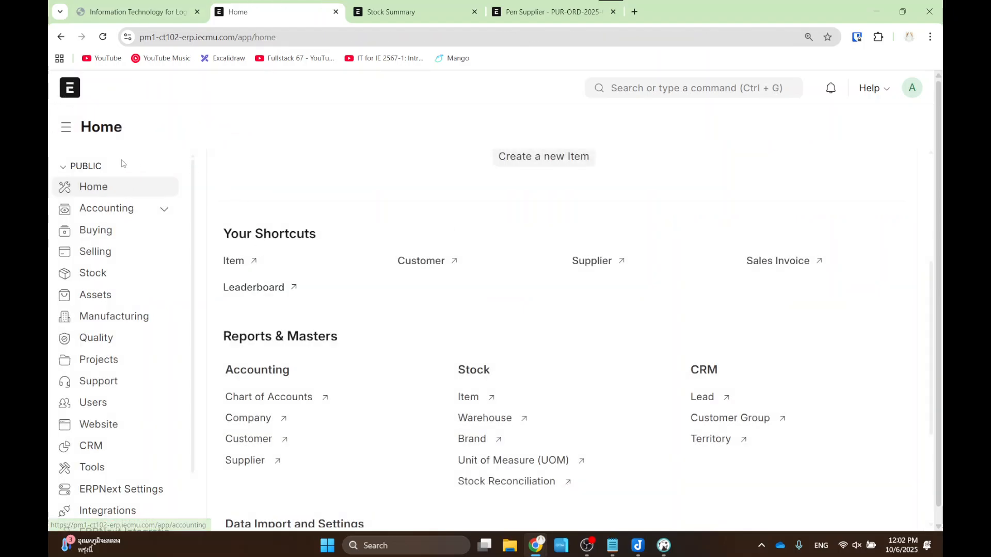